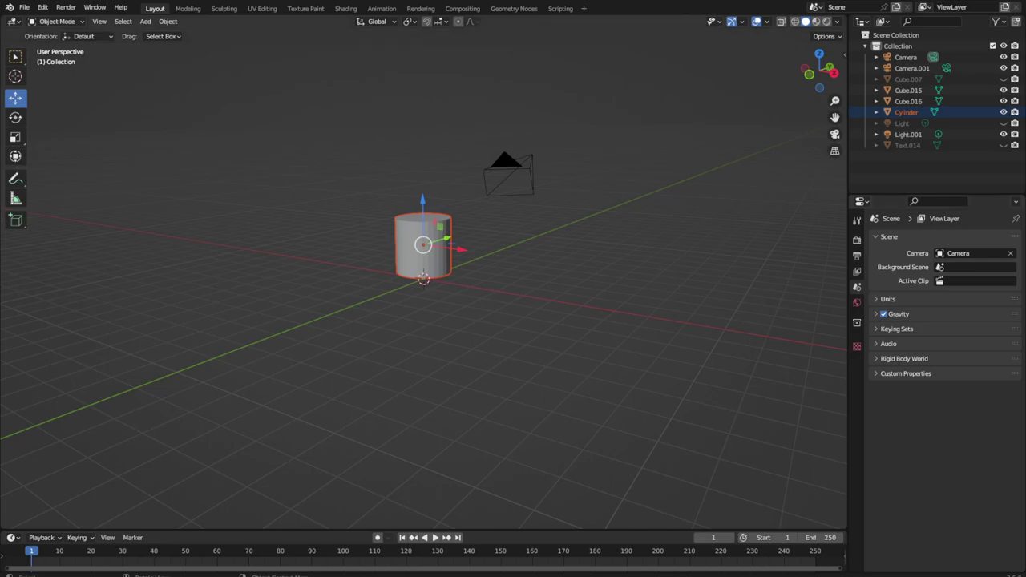
Select the Cylinder, scale it up much larger with S, and switch to Edit Mode
{"action": "left_click", "coordinate": [522, 313]}
{"action": "left_click", "coordinate": [430, 219]}
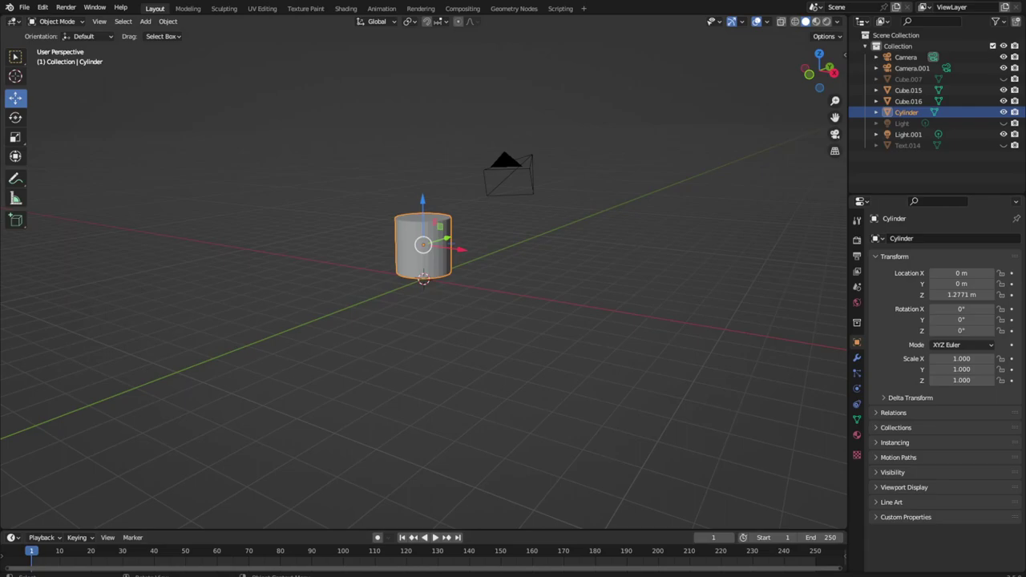
{"action": "key", "text": "s"}
{"action": "mouse_move", "coordinate": [320, 241]}
{"action": "middle_mouse_down"}
{"action": "mouse_move", "coordinate": [350, 208]}
{"action": "mouse_move", "coordinate": [619, 198]}
{"action": "mouse_move", "coordinate": [602, 276]}
{"action": "mouse_move", "coordinate": [610, 198]}
{"action": "mouse_move", "coordinate": [602, 258]}
{"action": "middle_mouse_up"}
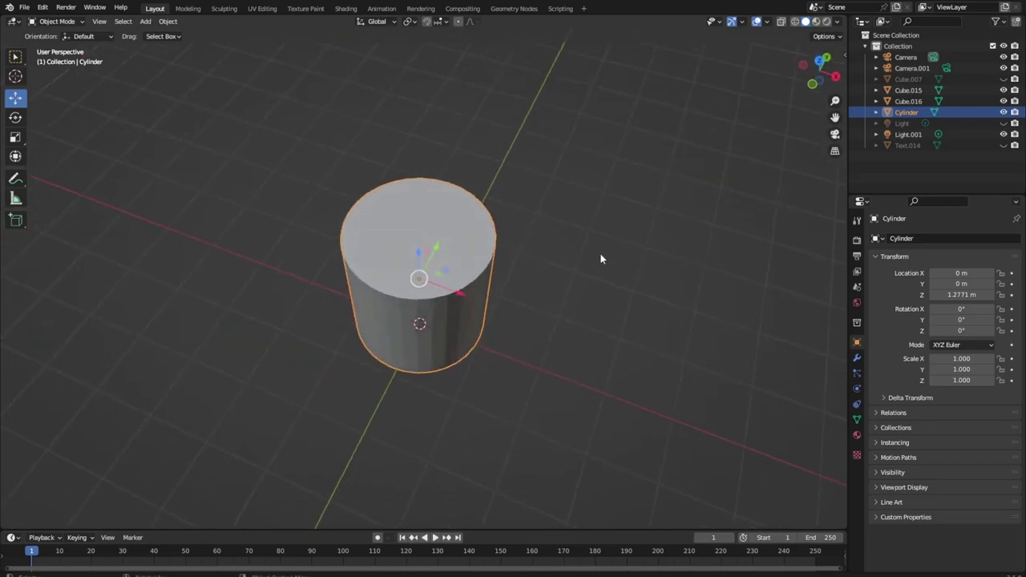
{"action": "left_click", "coordinate": [62, 24]}
{"action": "left_click", "coordinate": [56, 46]}
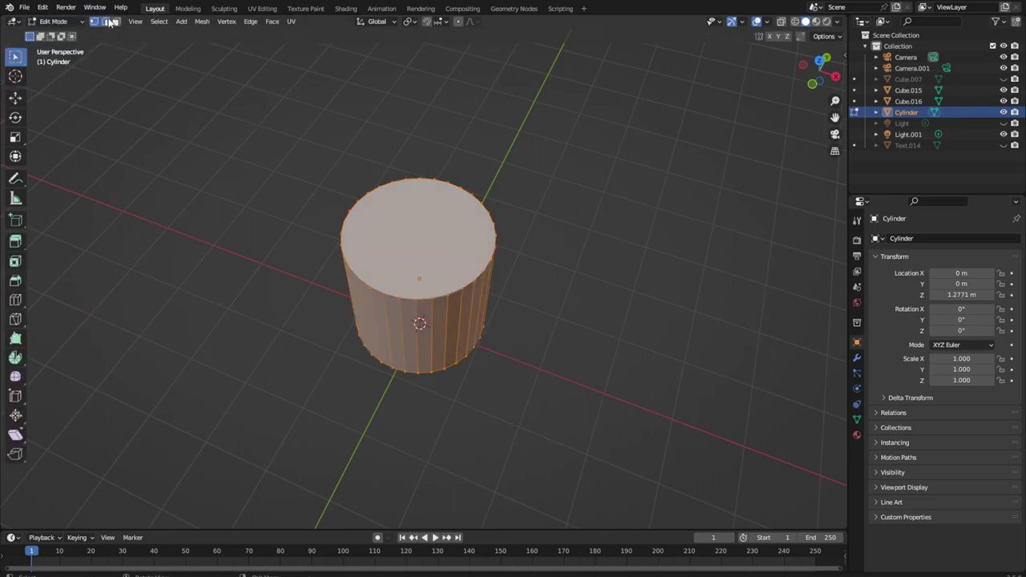
Delete the cylinder's top face in face select mode to leave it open
{"action": "left_click", "coordinate": [105, 21]}
{"action": "left_click", "coordinate": [115, 21]}
{"action": "left_click", "coordinate": [435, 231]}
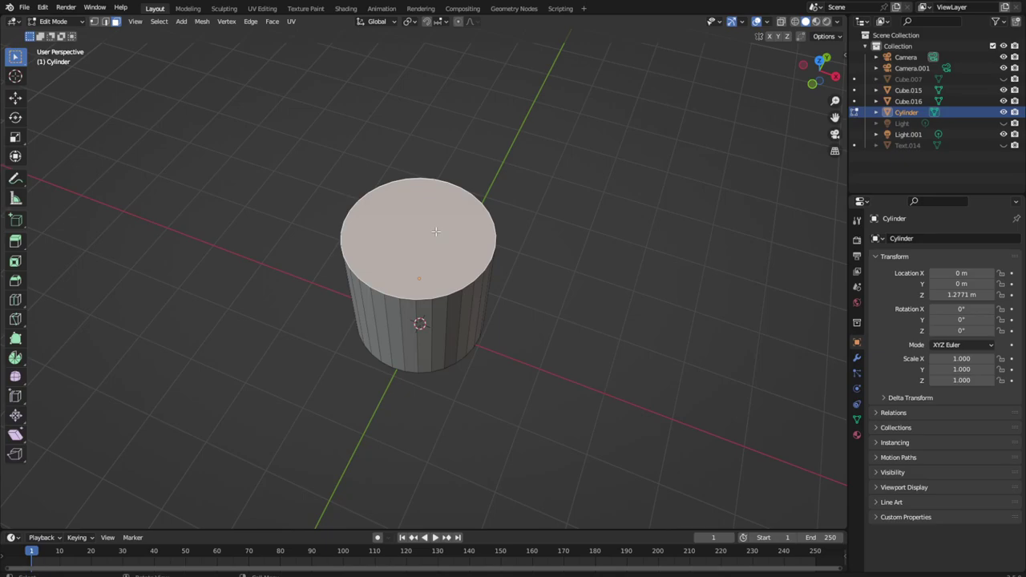
{"action": "right_click", "coordinate": [436, 231]}
{"action": "left_click", "coordinate": [373, 425]}
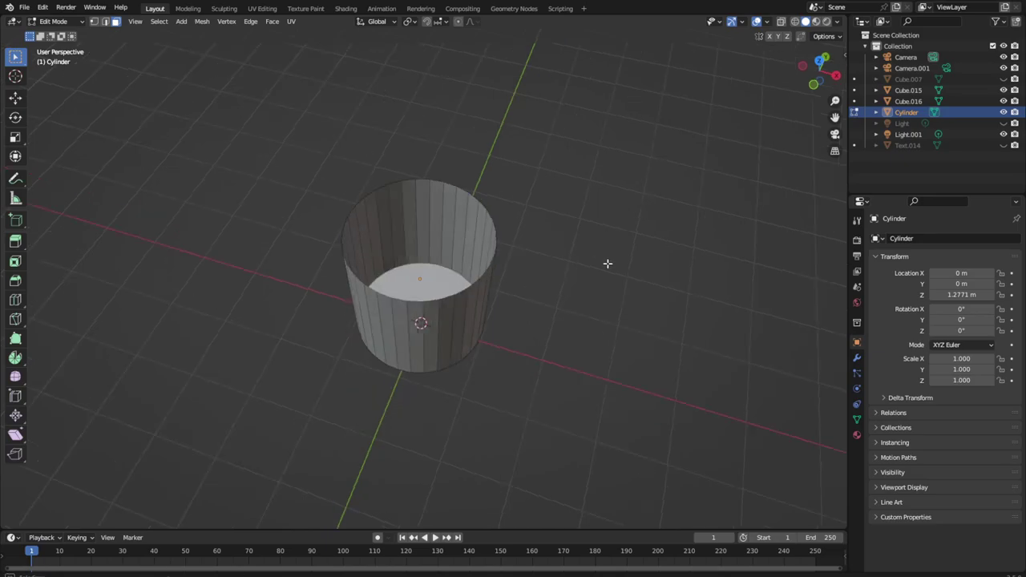
{"action": "middle_click_drag", "start_coordinate": [608, 263], "coordinate": [610, 213]}
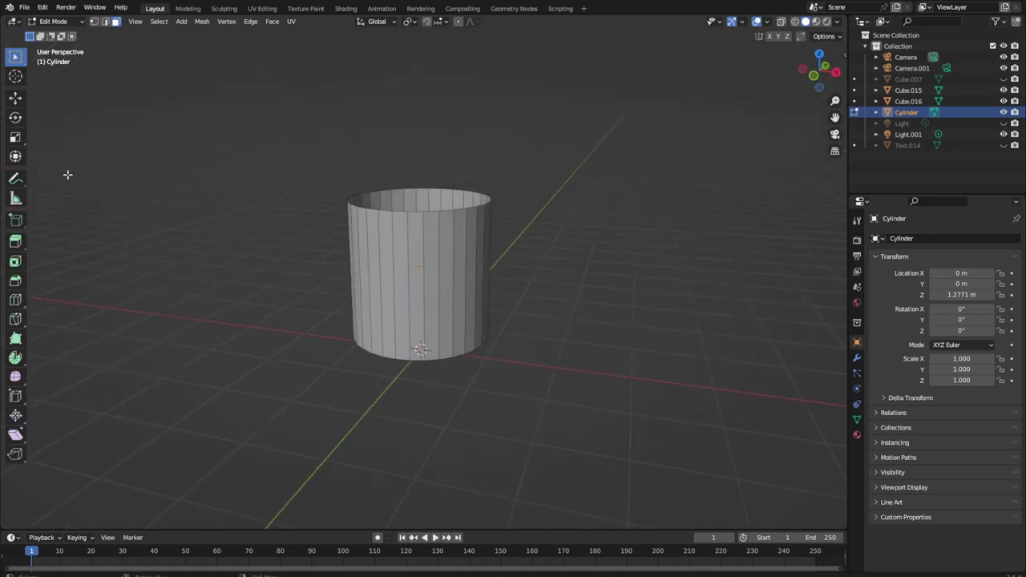
Cut horizontal edge loops around the middle, upper part, bottom and top with Loop Cut
{"action": "left_click", "coordinate": [15, 299]}
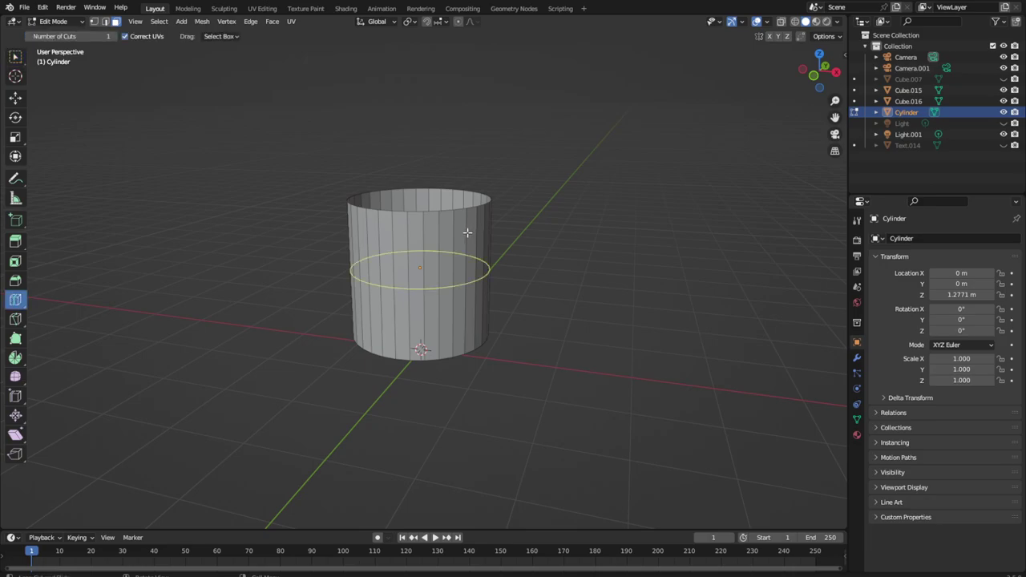
{"action": "left_click", "coordinate": [420, 273]}
{"action": "left_click", "coordinate": [431, 241]}
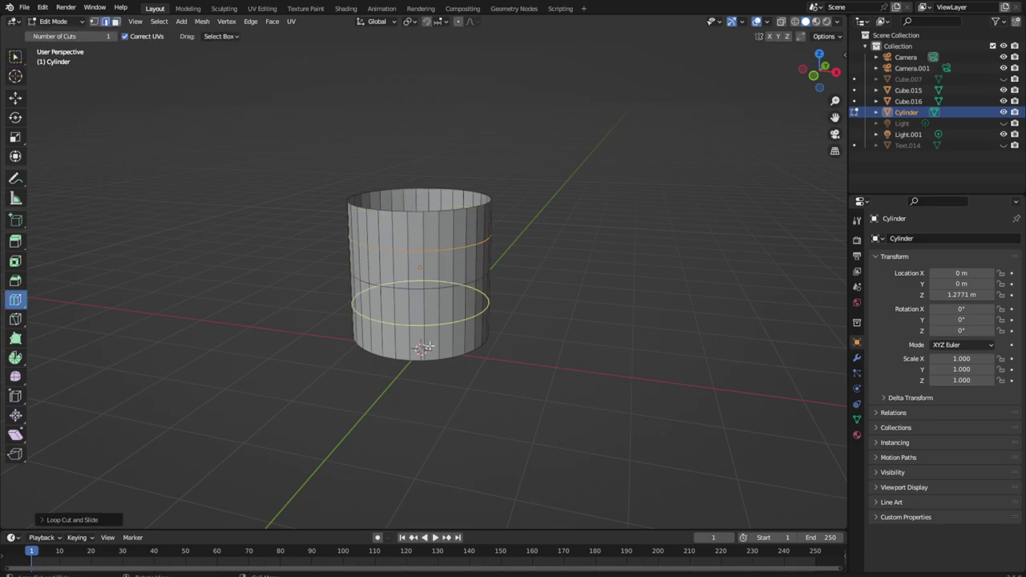
{"action": "left_click", "coordinate": [446, 328]}
{"action": "middle_click_drag", "start_coordinate": [606, 228], "coordinate": [593, 209]}
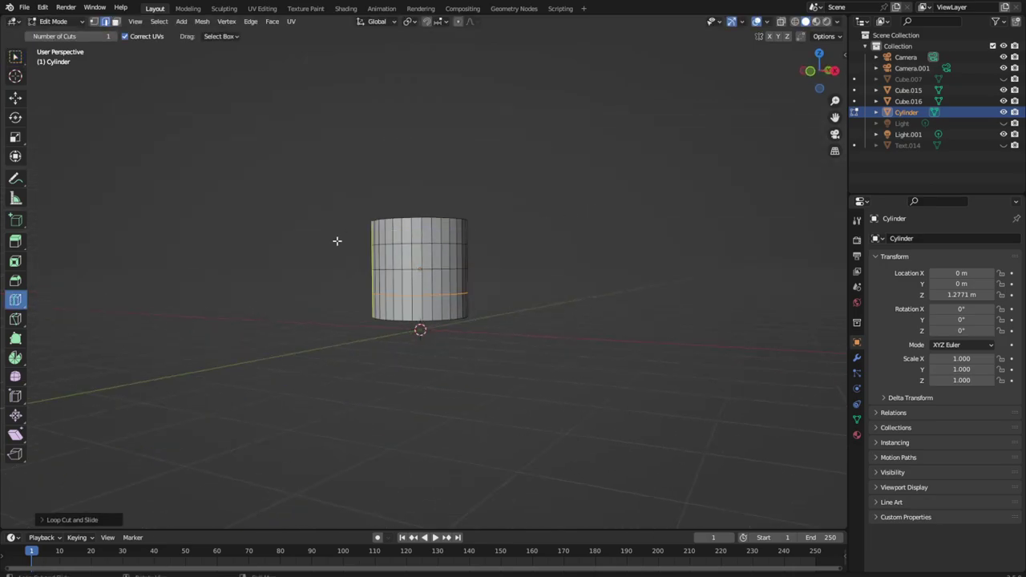
{"action": "left_click", "coordinate": [418, 229]}
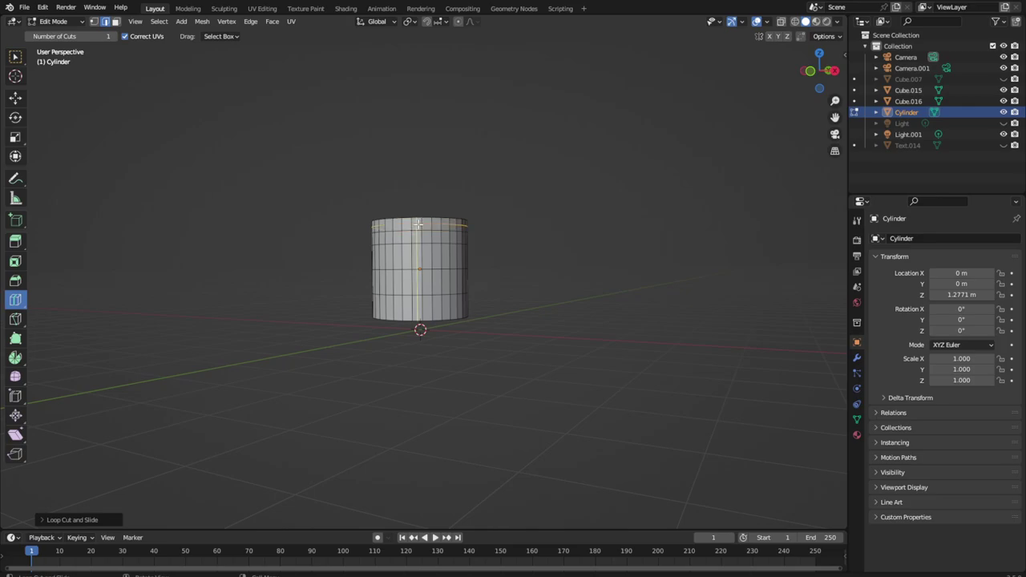
{"action": "left_click", "coordinate": [15, 97]}
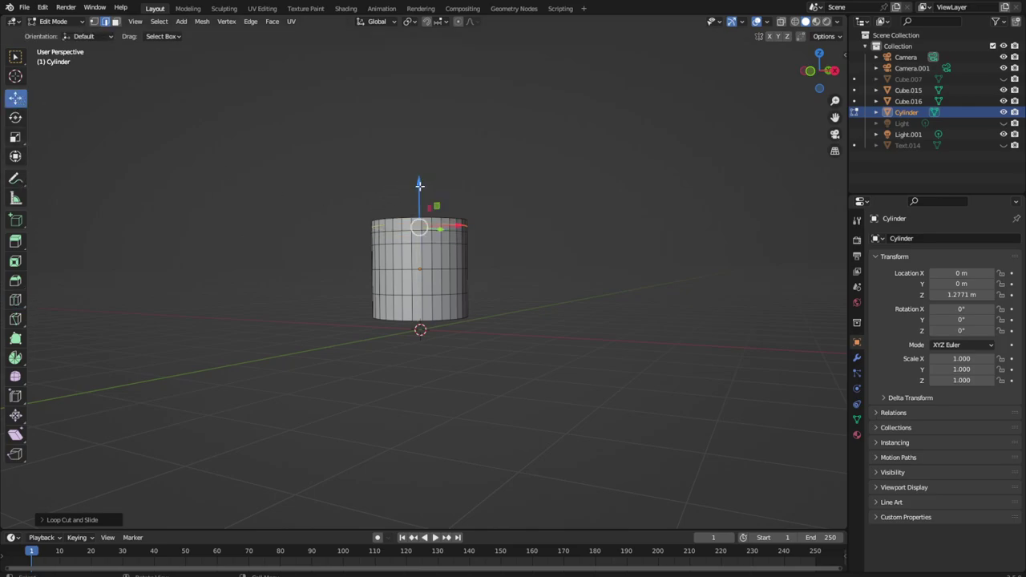
Raise the top edge loop along Z, then pick edges lower on the sides
{"action": "left_click_drag", "start_coordinate": [418, 182], "coordinate": [417, 181]}
{"action": "left_click", "coordinate": [213, 246]}
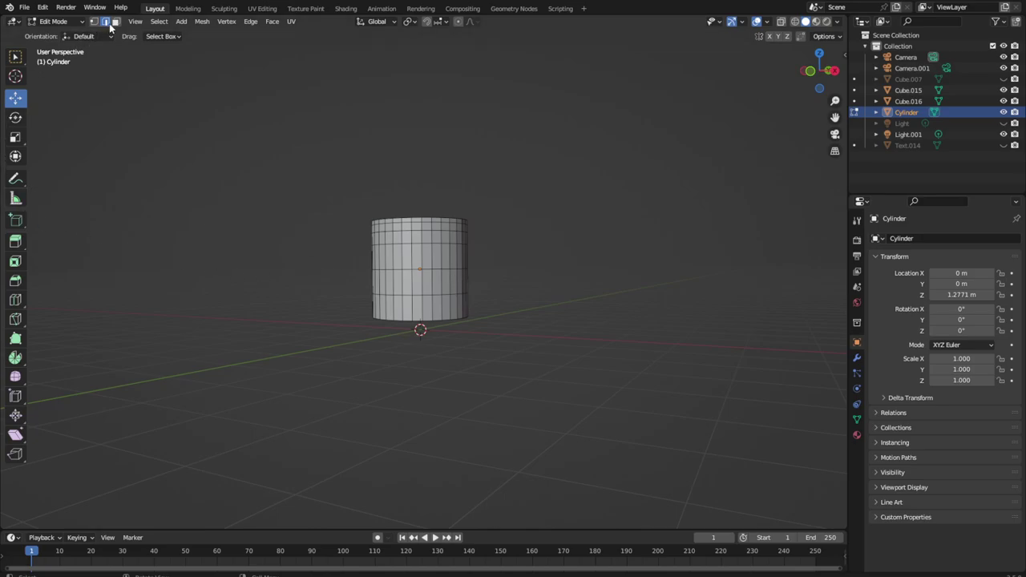
{"action": "left_click", "coordinate": [419, 284]}
{"action": "left_click", "coordinate": [416, 312]}
Ctrl-click faces around the bottom in face mode until the whole bottom ring is selected
{"action": "left_click", "coordinate": [116, 22]}
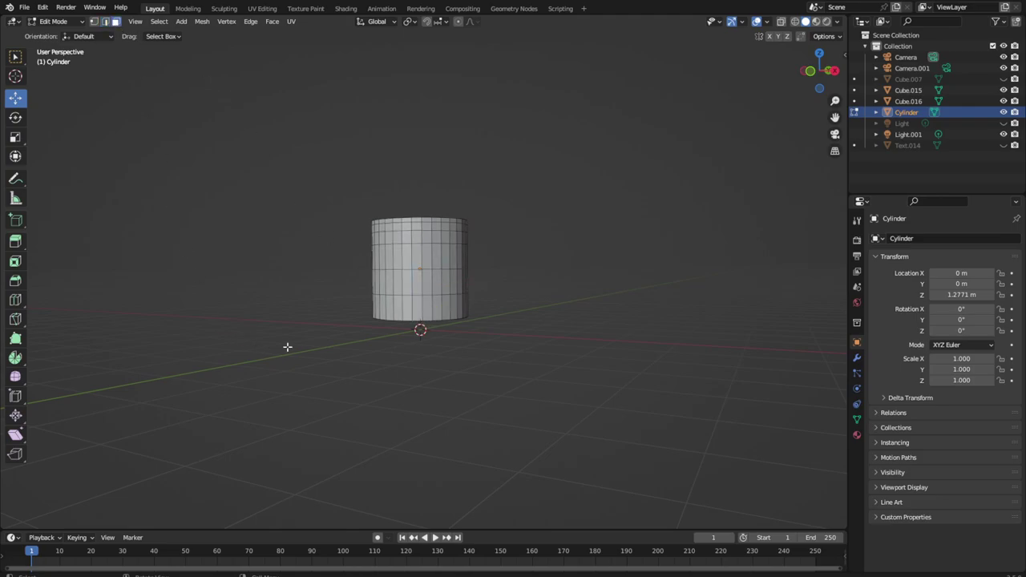
{"action": "left_click", "coordinate": [414, 307]}
{"action": "middle_click_drag", "start_coordinate": [551, 318], "coordinate": [446, 326]}
{"action": "left_click", "coordinate": [434, 312], "text": "shift"}
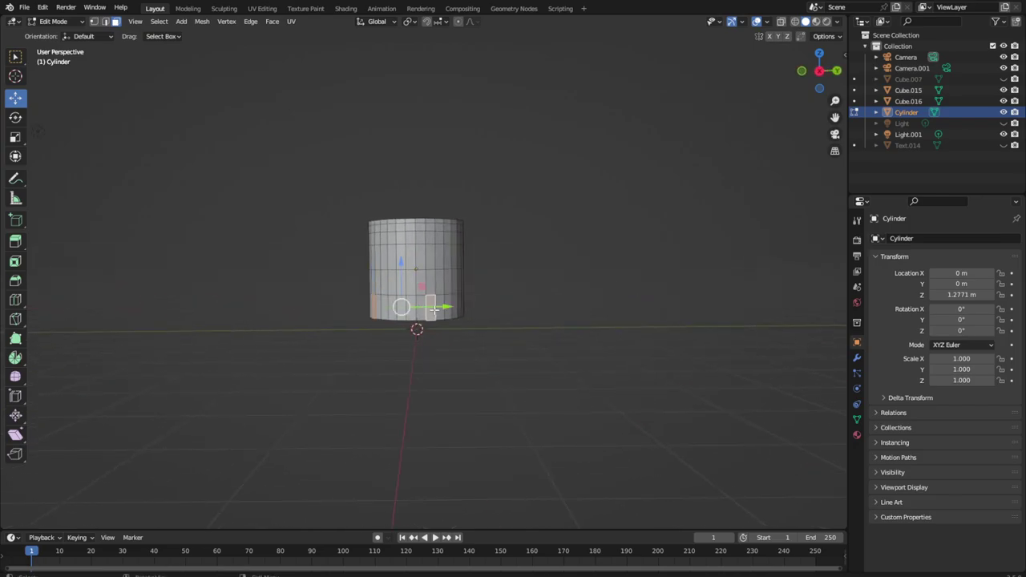
{"action": "mouse_move", "coordinate": [513, 312]}
{"action": "middle_mouse_down"}
{"action": "mouse_move", "coordinate": [425, 311]}
{"action": "mouse_move", "coordinate": [540, 307]}
{"action": "mouse_move", "coordinate": [388, 302]}
{"action": "middle_mouse_up"}
{"action": "left_click", "coordinate": [445, 303], "text": "ctrl"}
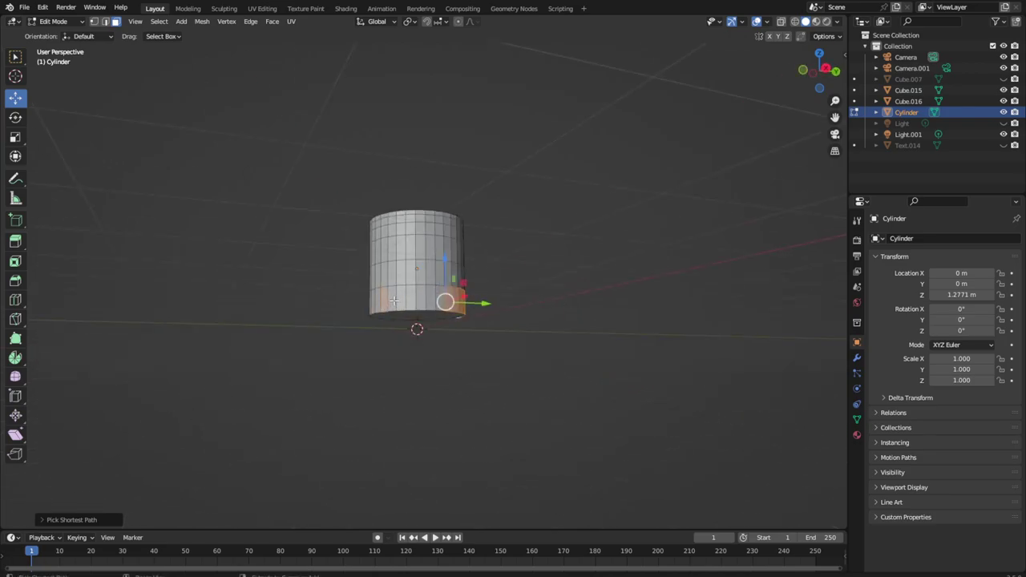
{"action": "middle_click_drag", "start_coordinate": [318, 316], "coordinate": [502, 327]}
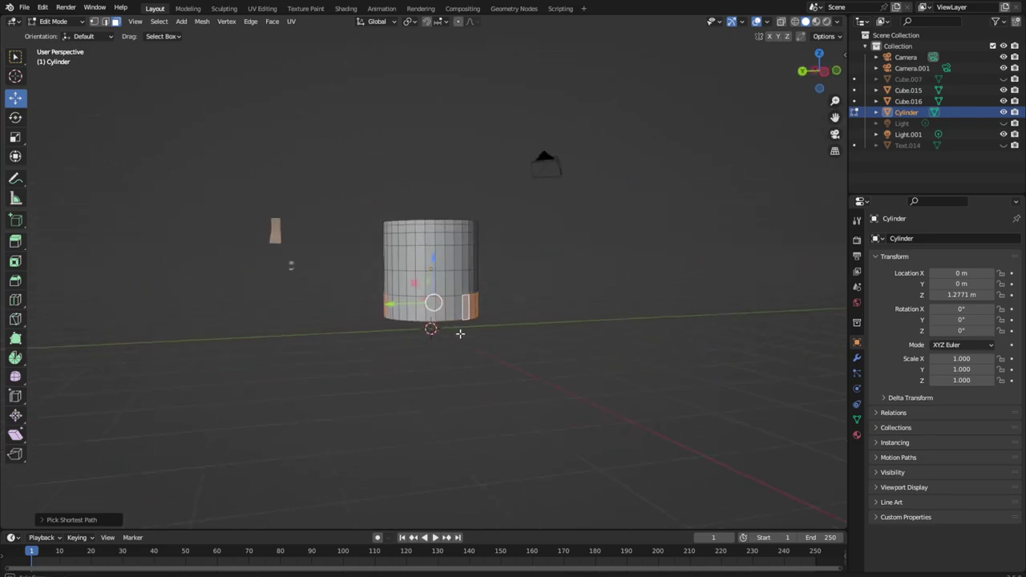
{"action": "left_click", "coordinate": [411, 316], "text": "ctrl"}
{"action": "mouse_move", "coordinate": [529, 288]}
{"action": "middle_mouse_down"}
{"action": "mouse_move", "coordinate": [325, 295]}
{"action": "mouse_move", "coordinate": [490, 262]}
{"action": "mouse_move", "coordinate": [509, 245]}
{"action": "mouse_move", "coordinate": [515, 255]}
{"action": "middle_mouse_up"}
{"action": "scroll", "coordinate": [490, 261], "scroll_direction": "up", "scroll_amount": 3}
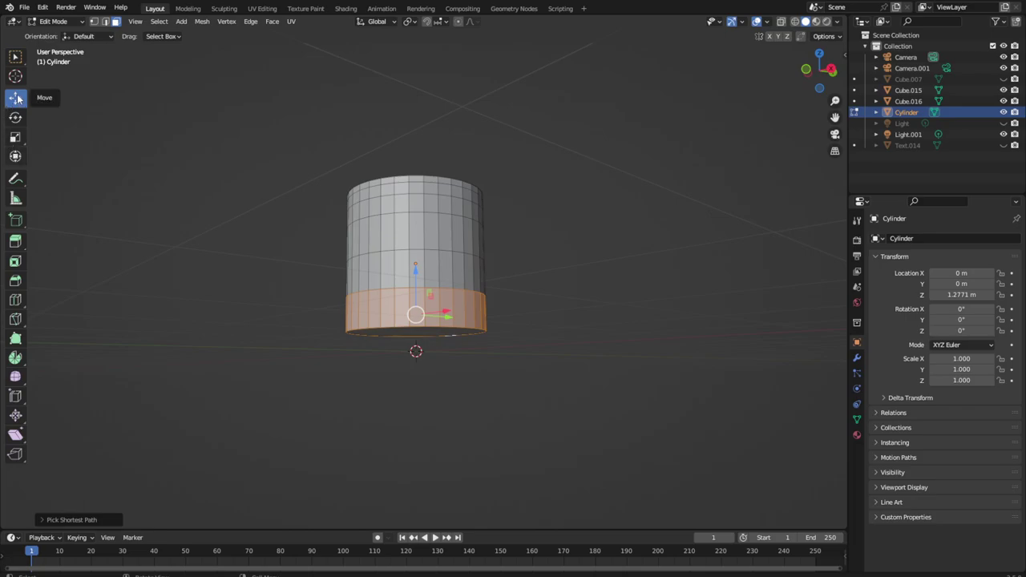
Scale the bottom ring of faces down so the cylinder tapers into a narrow base
{"action": "left_click", "coordinate": [16, 137]}
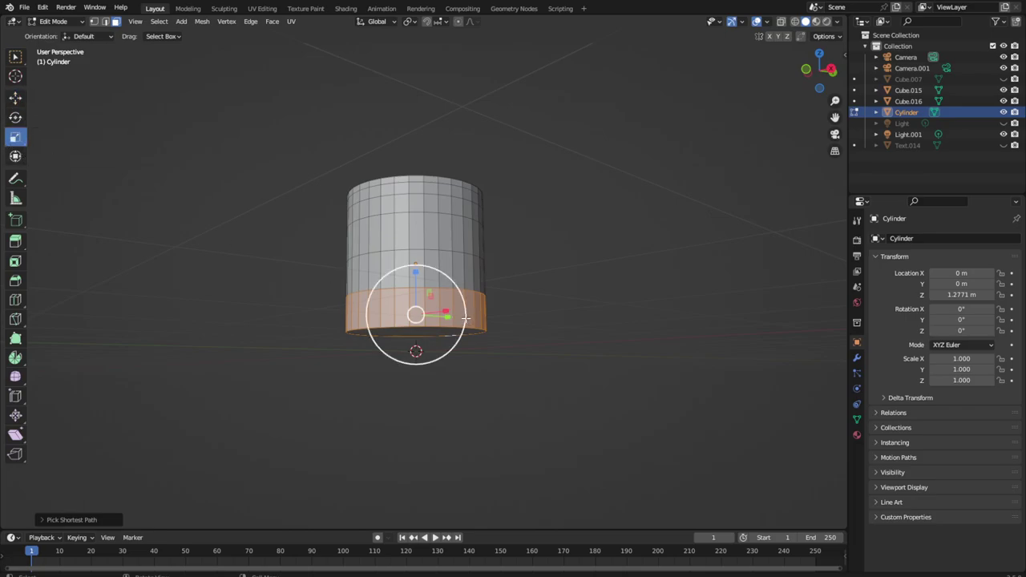
{"action": "left_click_drag", "start_coordinate": [468, 321], "coordinate": [440, 321]}
{"action": "middle_click_drag", "start_coordinate": [557, 257], "coordinate": [513, 291]}
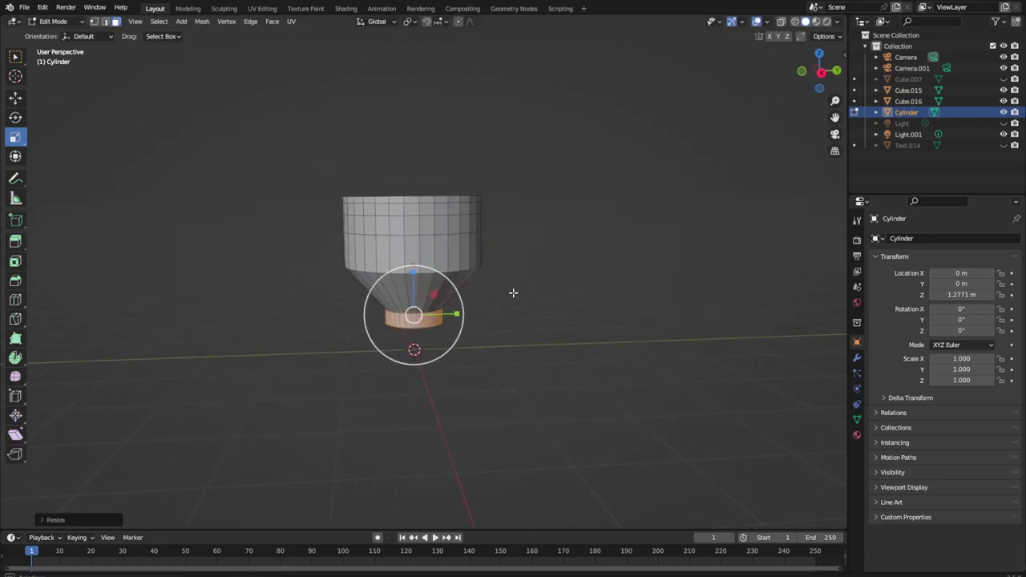
{"action": "left_click", "coordinate": [433, 196]}
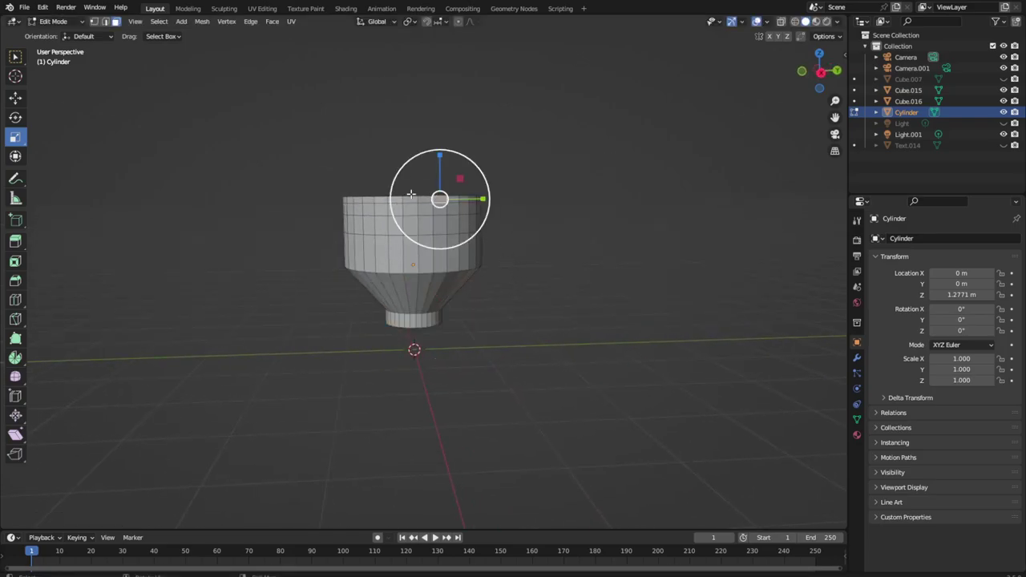
{"action": "mouse_move", "coordinate": [310, 241]}
{"action": "middle_mouse_down"}
{"action": "mouse_move", "coordinate": [526, 256]}
{"action": "mouse_move", "coordinate": [405, 204]}
{"action": "mouse_move", "coordinate": [395, 190]}
{"action": "middle_mouse_up"}
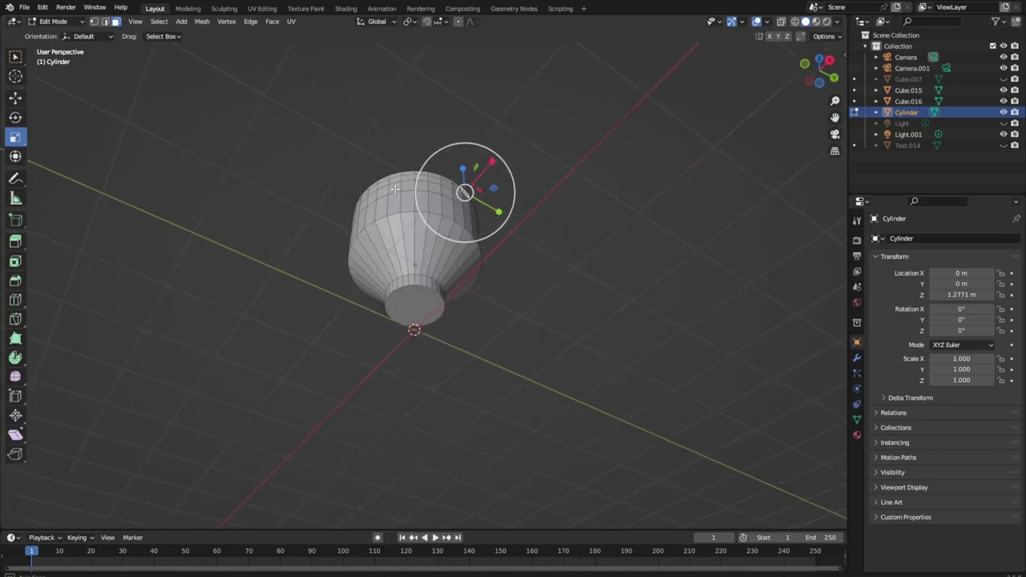
{"action": "scroll", "coordinate": [469, 295], "scroll_direction": "up", "scroll_amount": 2}
{"action": "middle_click_drag", "start_coordinate": [470, 295], "coordinate": [509, 326]}
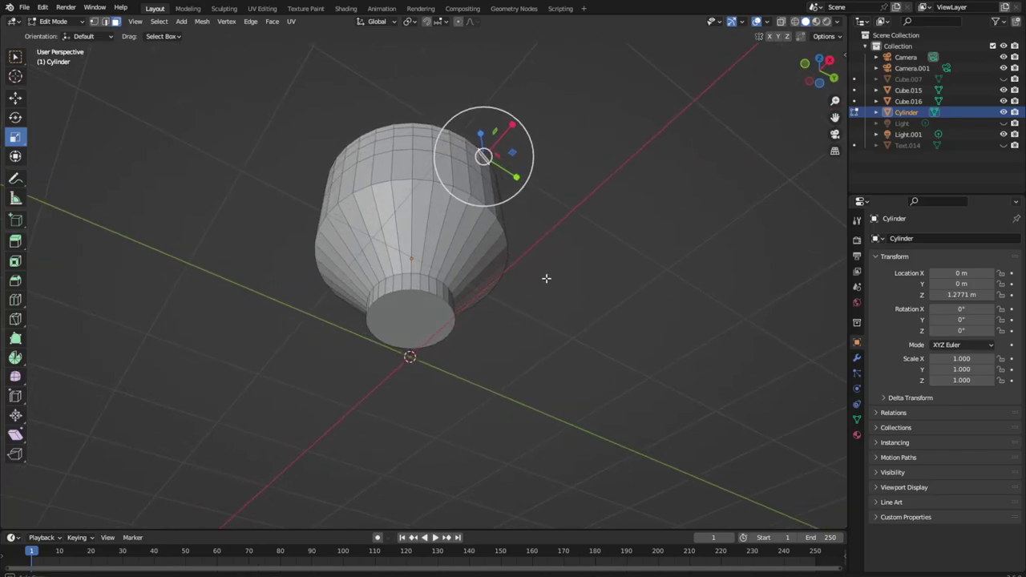
Select the edges of the bottom ring of the narrow base in edge mode
{"action": "left_click", "coordinate": [105, 20]}
{"action": "left_click", "coordinate": [416, 337], "text": "alt"}
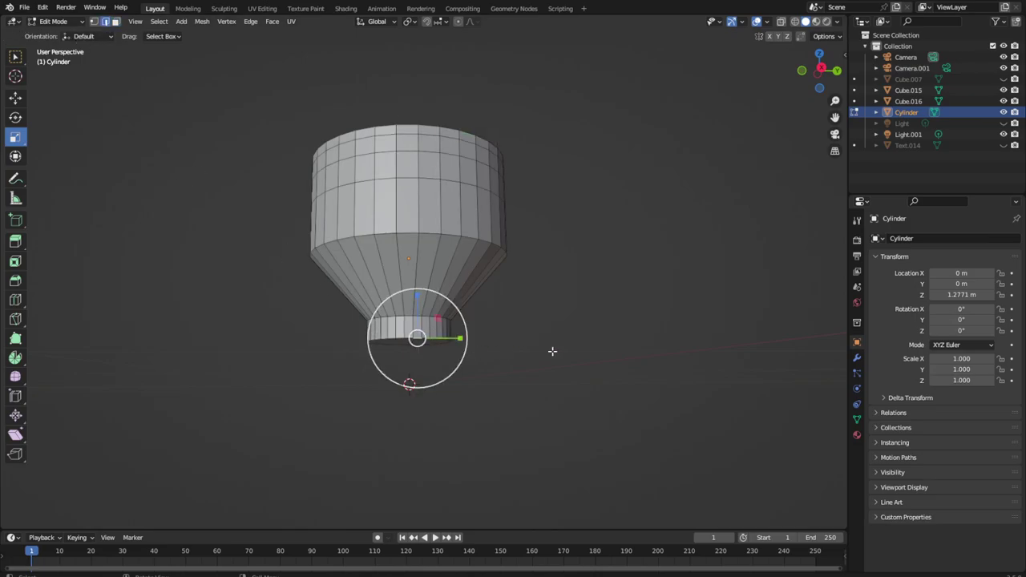
{"action": "middle_click_drag", "start_coordinate": [534, 360], "coordinate": [447, 345]}
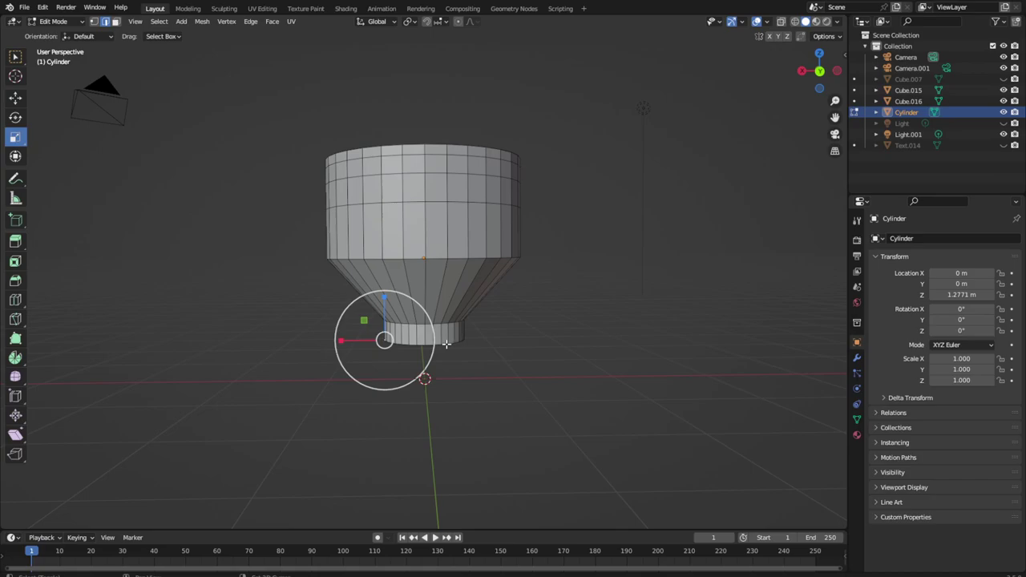
{"action": "middle_click_drag", "start_coordinate": [516, 344], "coordinate": [476, 342]}
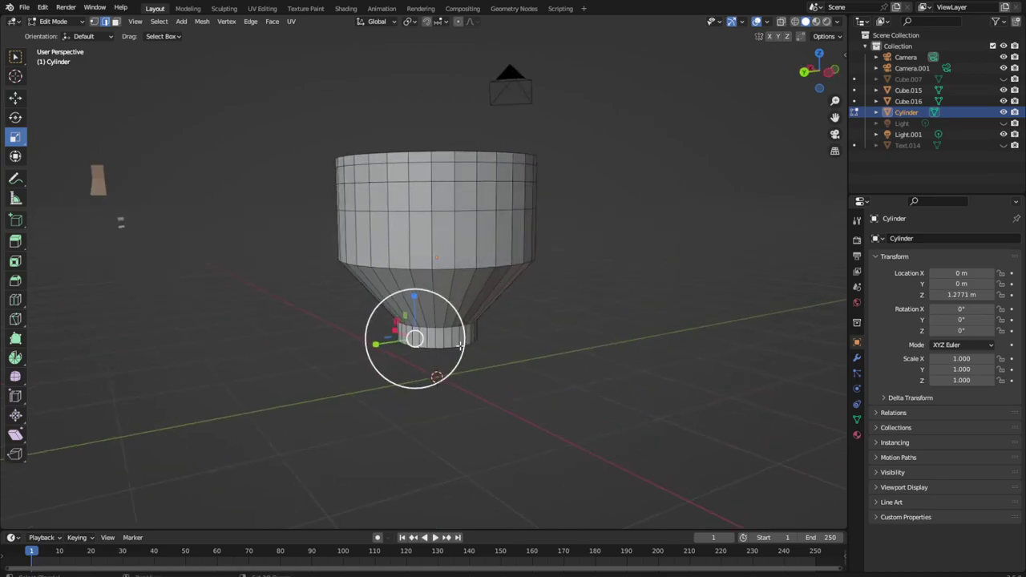
{"action": "left_click_drag", "start_coordinate": [475, 342], "coordinate": [507, 342]}
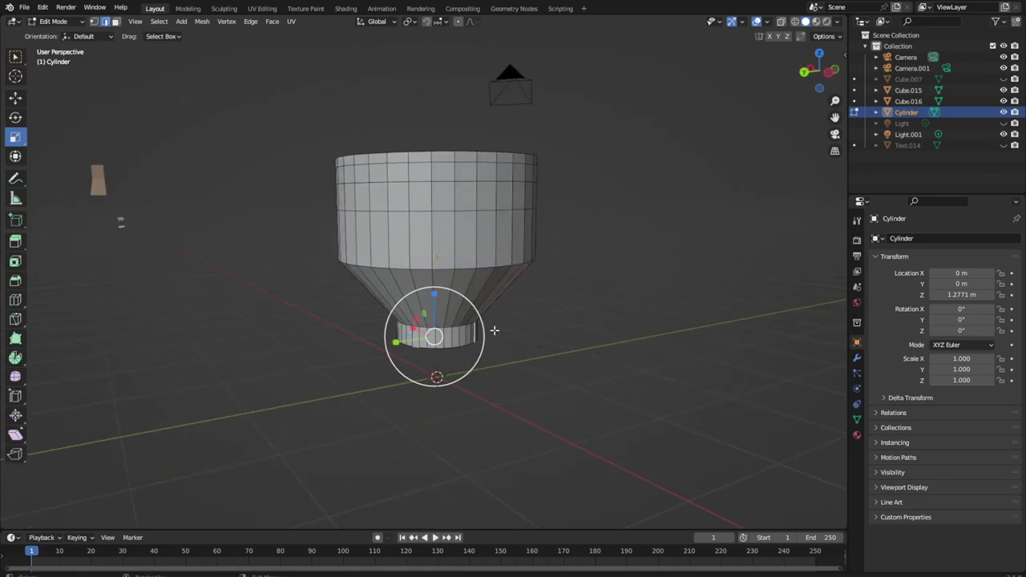
{"action": "mouse_move", "coordinate": [495, 330]}
{"action": "middle_mouse_down"}
{"action": "mouse_move", "coordinate": [539, 344]}
{"action": "mouse_move", "coordinate": [449, 343]}
{"action": "middle_mouse_up"}
{"action": "left_click", "coordinate": [433, 343], "text": "ctrl"}
{"action": "middle_click_drag", "start_coordinate": [546, 348], "coordinate": [395, 345]}
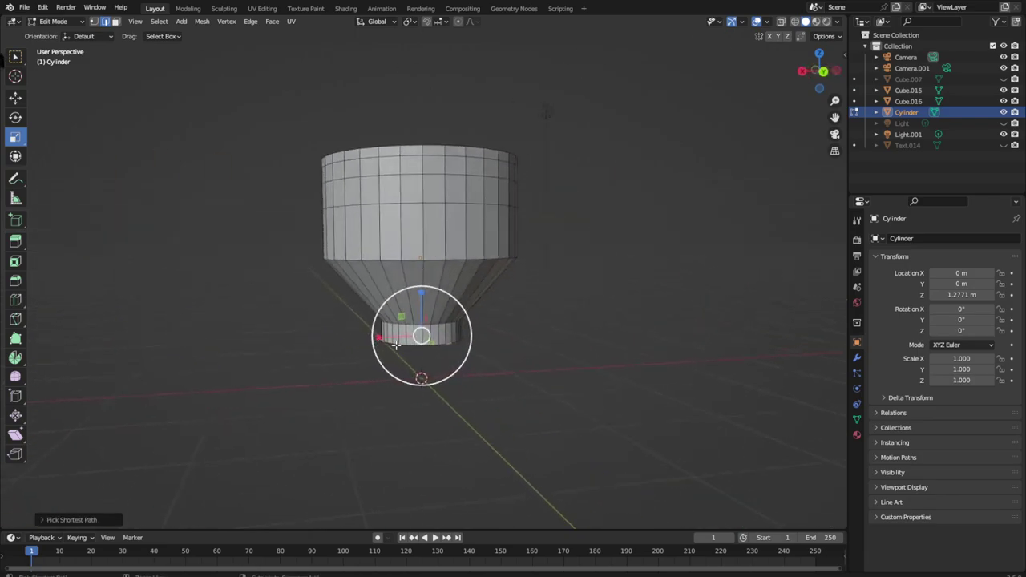
{"action": "mouse_move", "coordinate": [531, 348]}
{"action": "middle_mouse_down"}
{"action": "mouse_move", "coordinate": [401, 347]}
{"action": "mouse_move", "coordinate": [425, 345]}
{"action": "middle_mouse_up"}
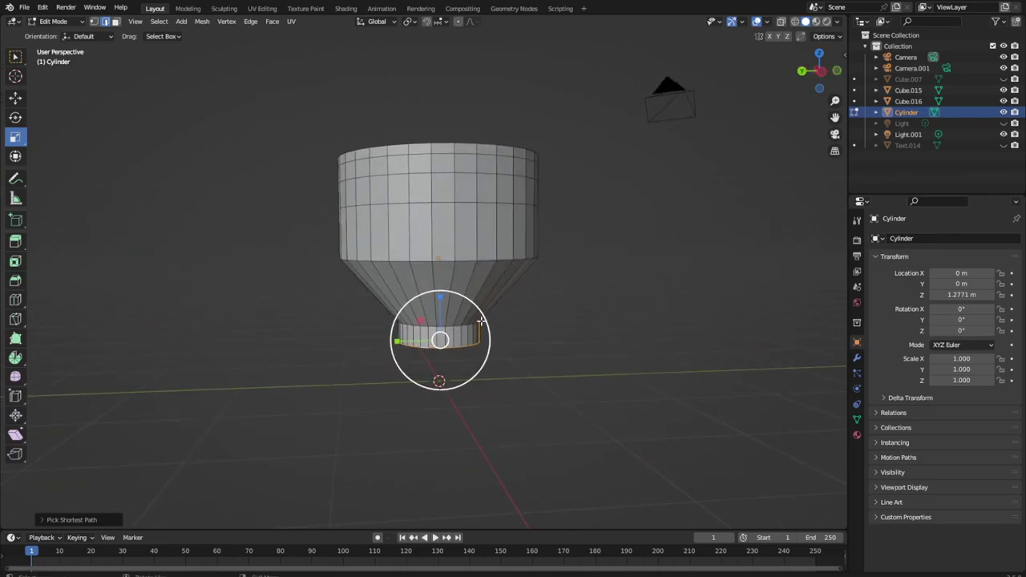
Widen the bottom ring slightly, then reselect it and shrink it to a smaller radius
{"action": "left_click_drag", "start_coordinate": [488, 317], "coordinate": [492, 320]}
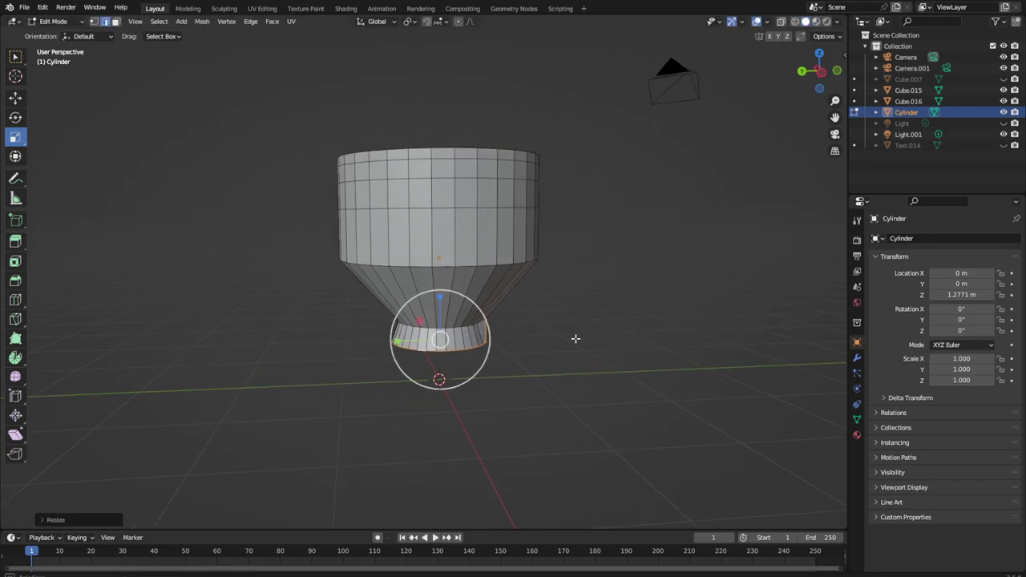
{"action": "mouse_move", "coordinate": [575, 339]}
{"action": "middle_mouse_down"}
{"action": "mouse_move", "coordinate": [453, 329]}
{"action": "mouse_move", "coordinate": [516, 320]}
{"action": "middle_mouse_up"}
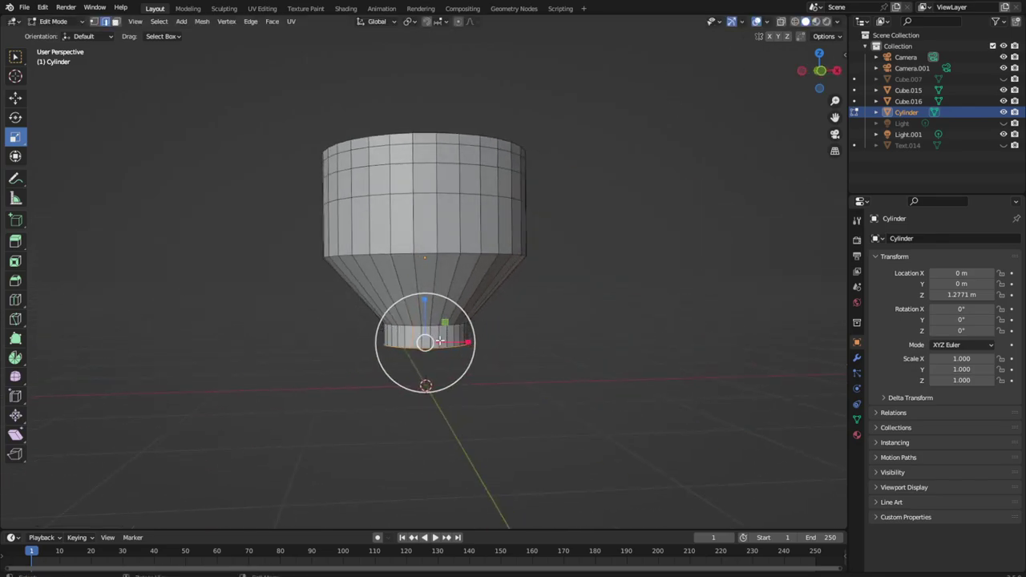
{"action": "left_click", "coordinate": [410, 327], "text": "ctrl"}
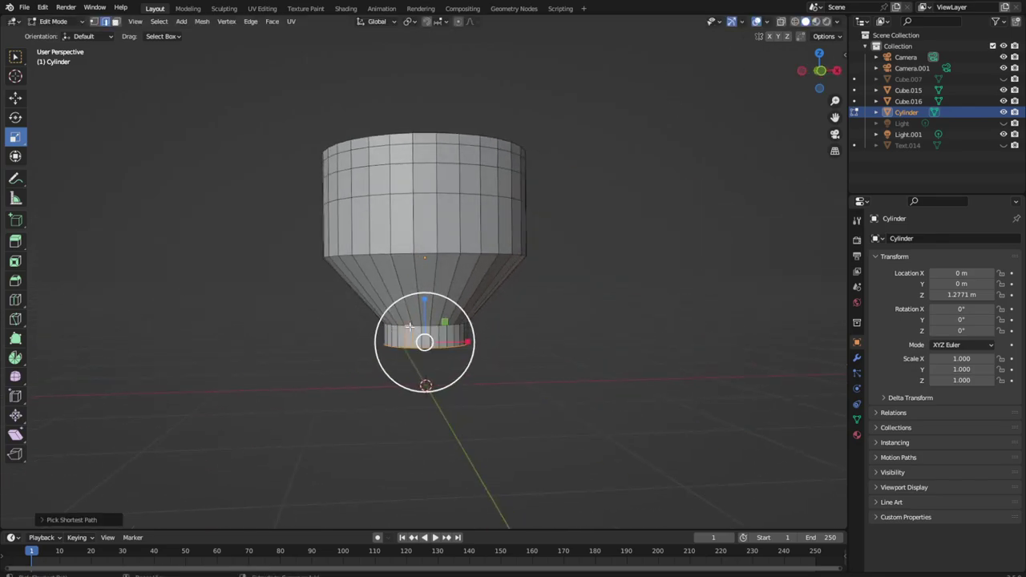
{"action": "left_click", "coordinate": [410, 327]}
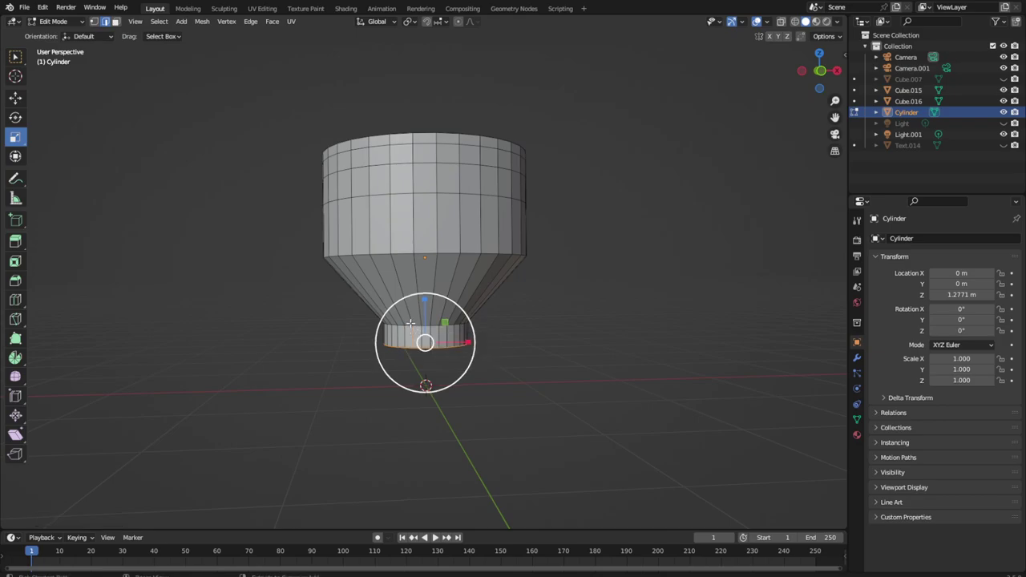
{"action": "left_click_drag", "start_coordinate": [410, 323], "coordinate": [419, 337]}
Undo the bottom-ring shrink and reselect the complete bottom edge ring
{"action": "key", "text": "ctrl+z"}
{"action": "scroll", "coordinate": [573, 337], "scroll_direction": "up", "scroll_amount": 2}
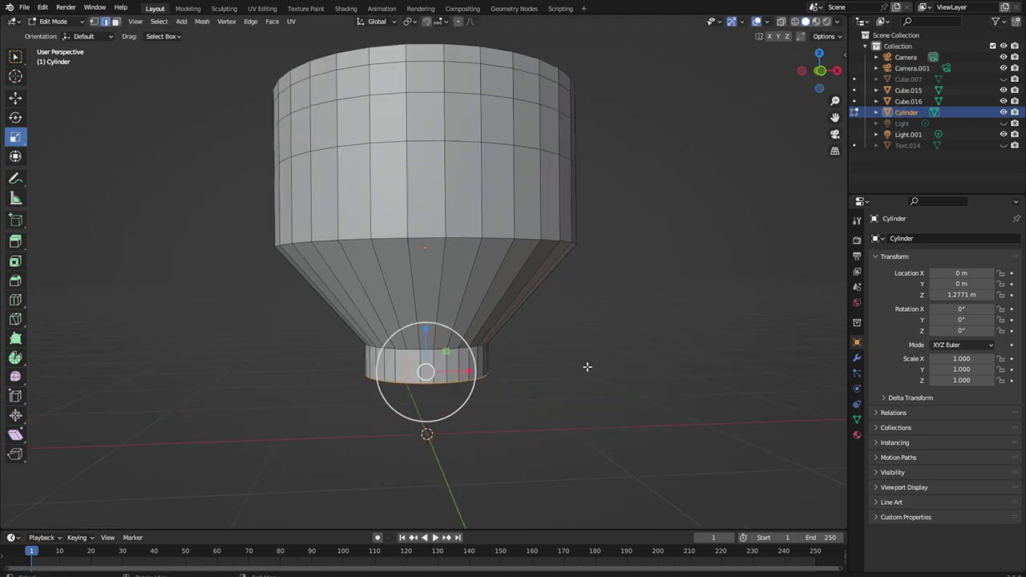
{"action": "middle_click_drag", "start_coordinate": [589, 367], "coordinate": [557, 348]}
{"action": "left_click", "coordinate": [14, 57]}
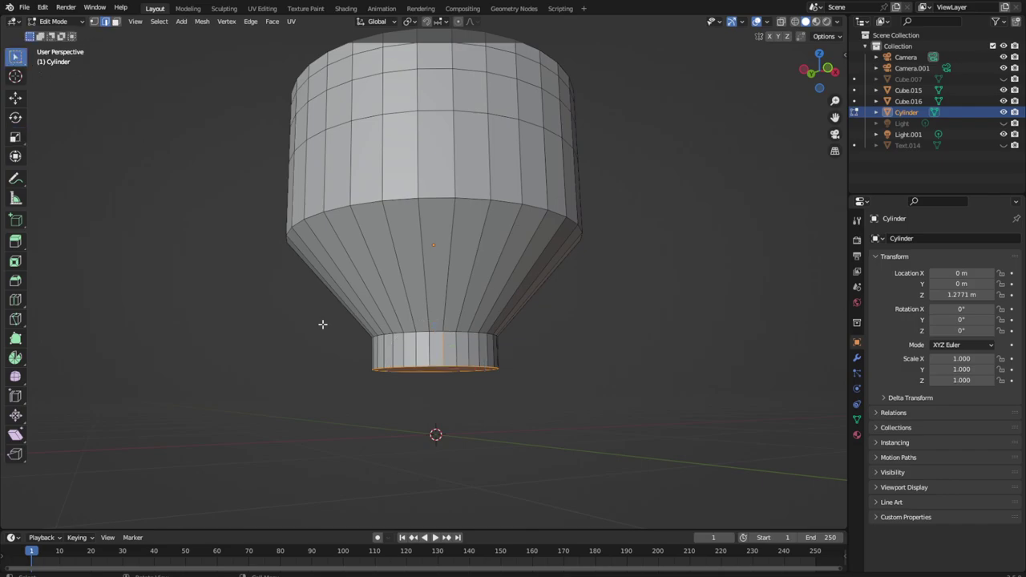
{"action": "left_click", "coordinate": [442, 346], "text": "ctrl"}
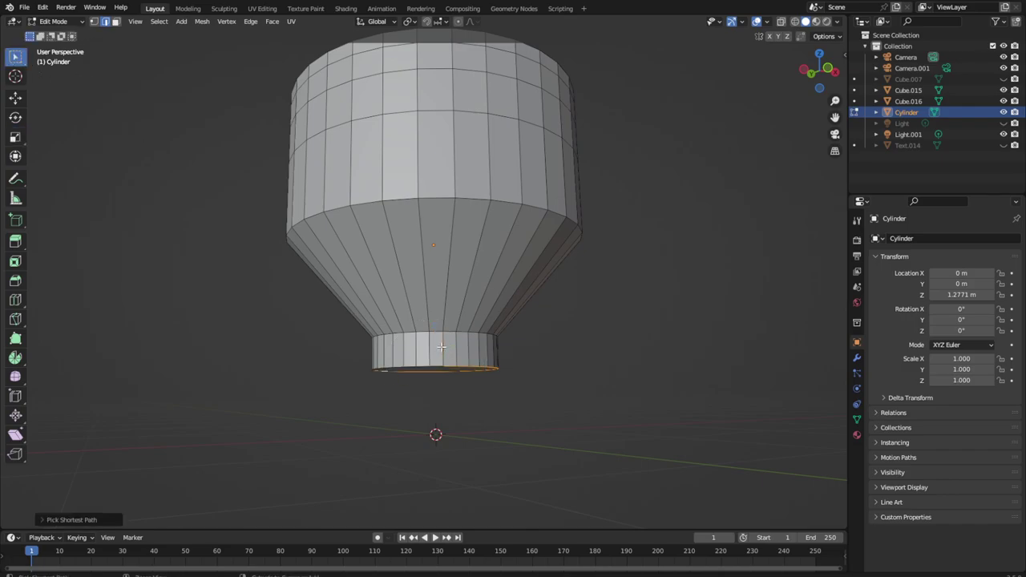
{"action": "left_click", "coordinate": [438, 367], "text": "ctrl"}
{"action": "mouse_move", "coordinate": [395, 415]}
{"action": "middle_mouse_down"}
{"action": "mouse_move", "coordinate": [369, 360]}
{"action": "mouse_move", "coordinate": [428, 504]}
{"action": "middle_mouse_up"}
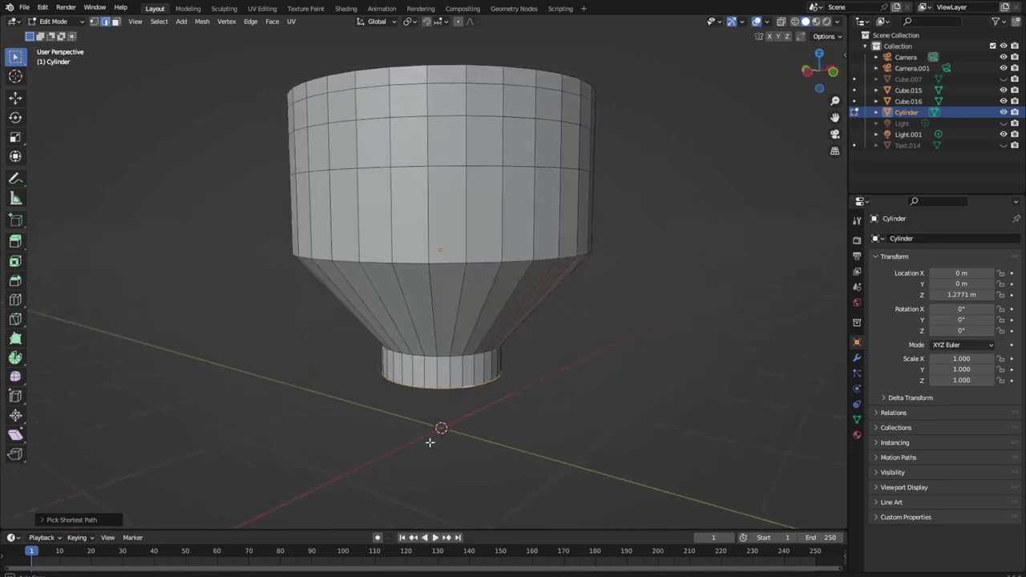
Scale the bottom edge ring outward into a flared foot
{"action": "left_click", "coordinate": [17, 139]}
{"action": "left_click_drag", "start_coordinate": [473, 360], "coordinate": [653, 381]}
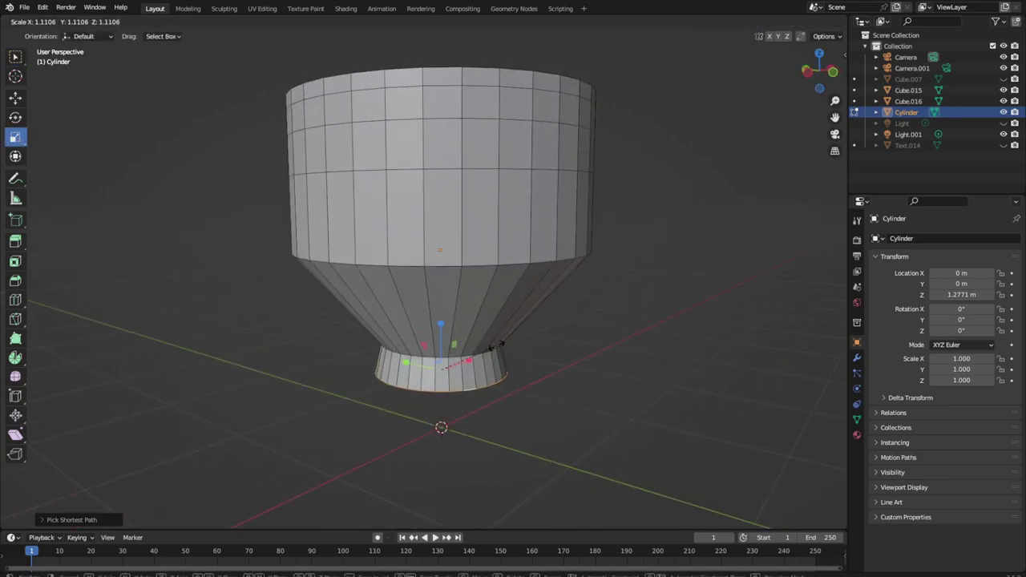
{"action": "mouse_move", "coordinate": [653, 382]}
{"action": "middle_mouse_down"}
{"action": "mouse_move", "coordinate": [566, 337]}
{"action": "mouse_move", "coordinate": [472, 388]}
{"action": "mouse_move", "coordinate": [524, 350]}
{"action": "mouse_move", "coordinate": [474, 373]}
{"action": "mouse_move", "coordinate": [431, 211]}
{"action": "middle_mouse_up"}
{"action": "scroll", "coordinate": [510, 373], "scroll_direction": "down", "scroll_amount": 2}
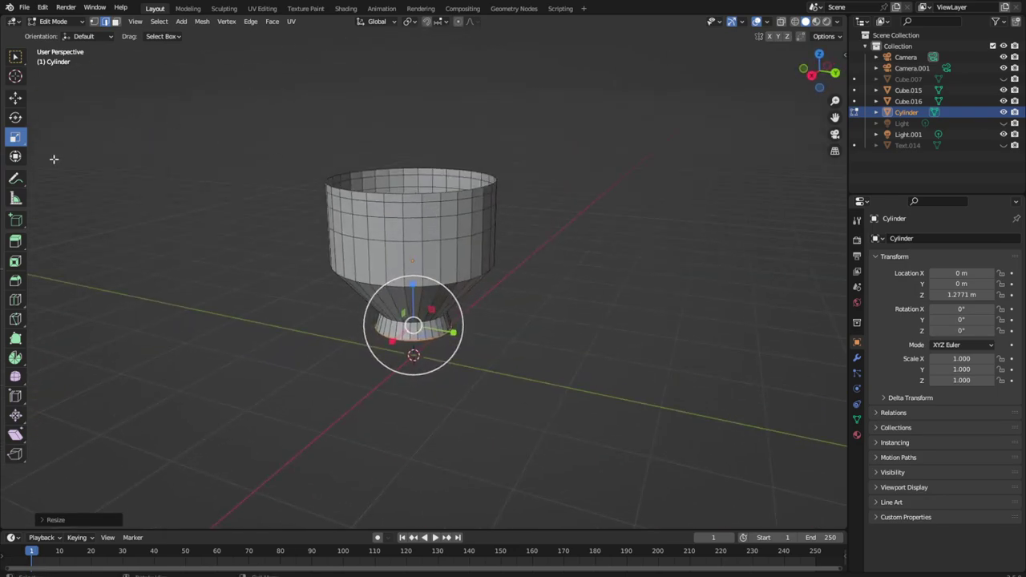
{"action": "left_click", "coordinate": [115, 23]}
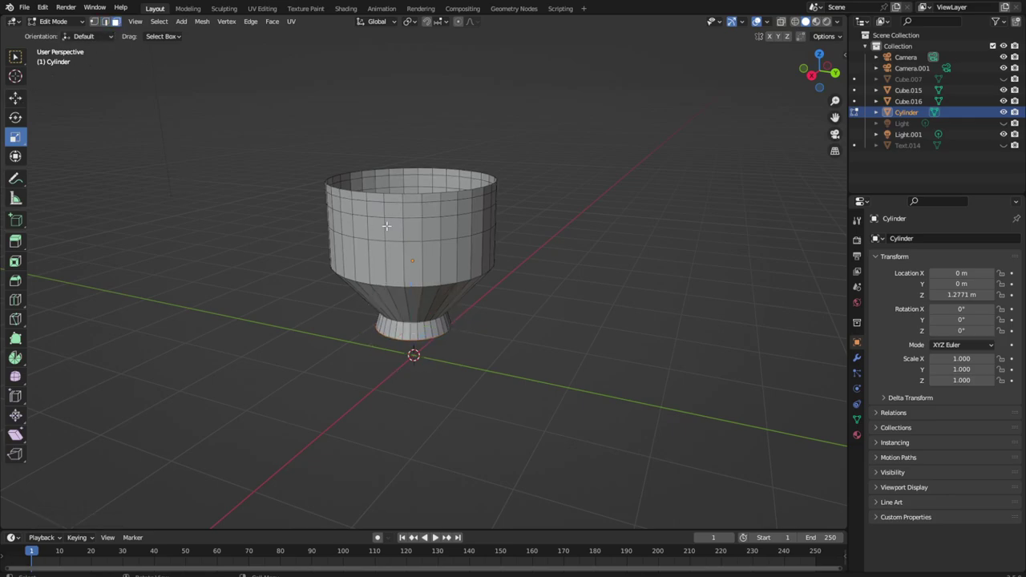
{"action": "left_click", "coordinate": [393, 206]}
Select a band of faces around the upper rim and nudge it with the Move tool
{"action": "mouse_move", "coordinate": [508, 252]}
{"action": "middle_mouse_down"}
{"action": "mouse_move", "coordinate": [449, 288]}
{"action": "mouse_move", "coordinate": [545, 291]}
{"action": "mouse_move", "coordinate": [479, 290]}
{"action": "middle_mouse_up"}
{"action": "left_click", "coordinate": [433, 218], "text": "ctrl"}
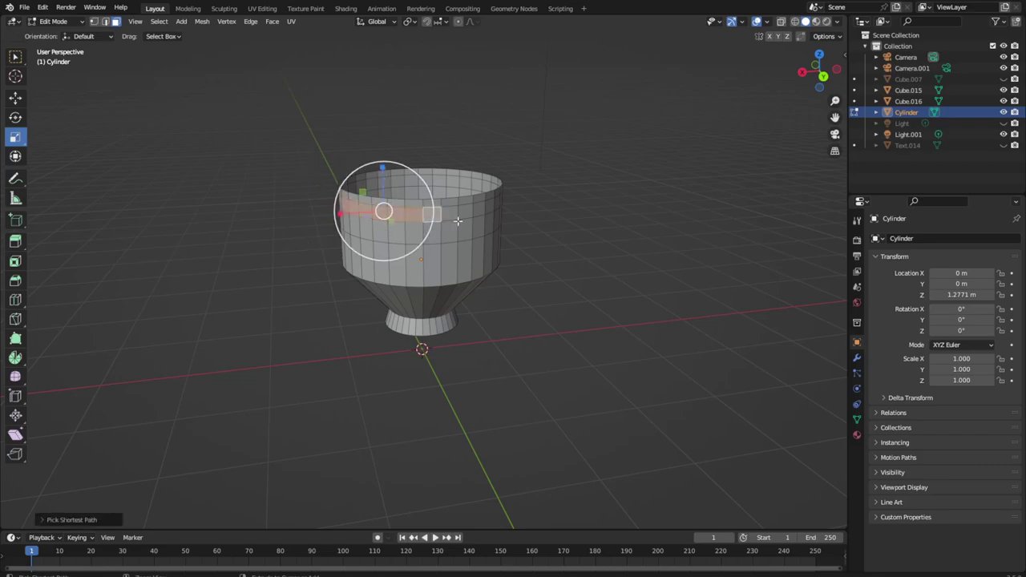
{"action": "mouse_move", "coordinate": [598, 240]}
{"action": "middle_mouse_down"}
{"action": "mouse_move", "coordinate": [338, 248]}
{"action": "mouse_move", "coordinate": [417, 216]}
{"action": "mouse_move", "coordinate": [505, 211]}
{"action": "middle_mouse_up"}
{"action": "left_click", "coordinate": [411, 233], "text": "ctrl"}
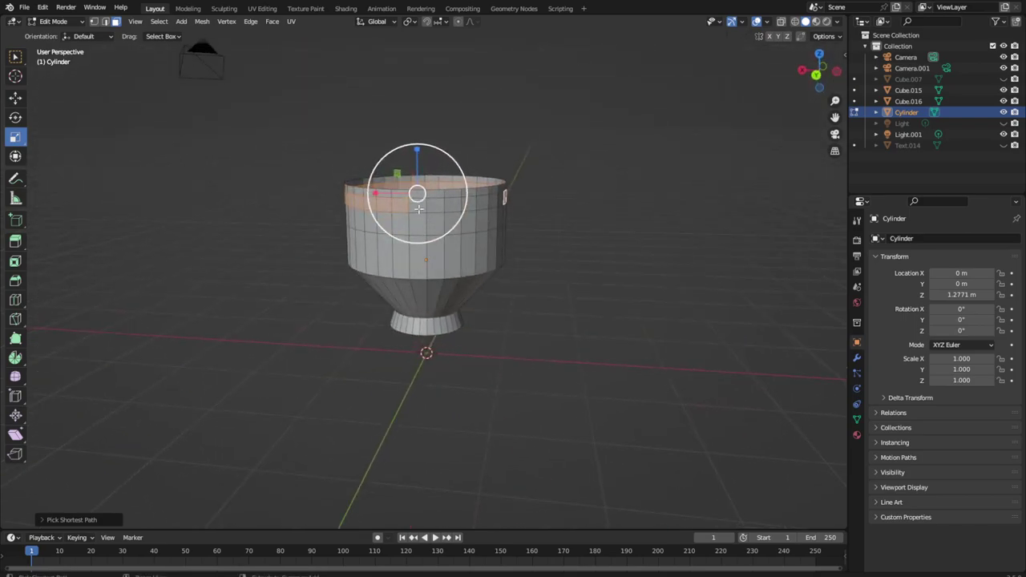
{"action": "middle_click_drag", "start_coordinate": [557, 234], "coordinate": [499, 240]}
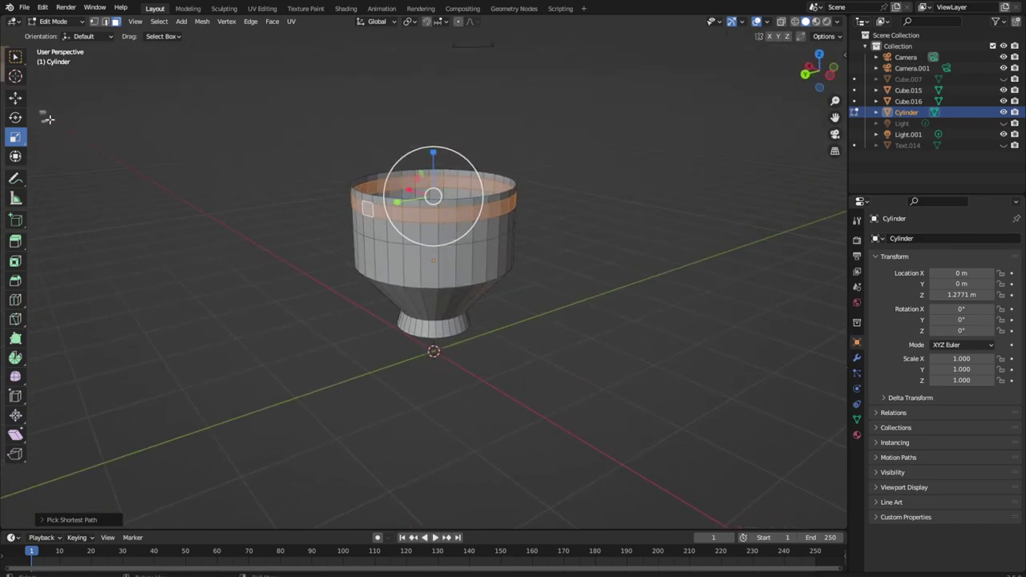
{"action": "left_click", "coordinate": [15, 97]}
{"action": "left_click_drag", "start_coordinate": [431, 148], "coordinate": [434, 146]}
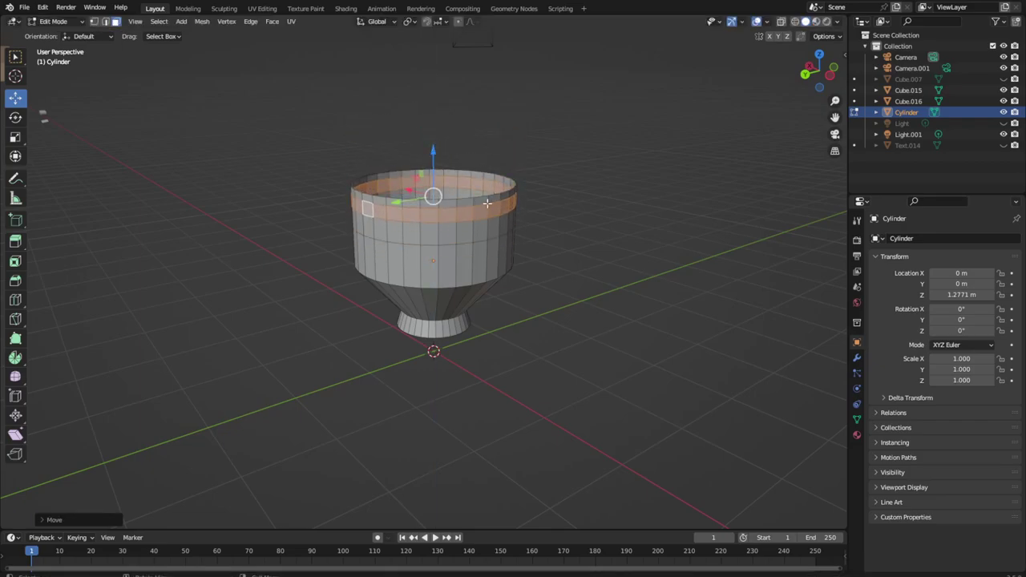
Select the top rim loop and drag it up along Z to make the body taller
{"action": "middle_click_drag", "start_coordinate": [570, 180], "coordinate": [405, 196]}
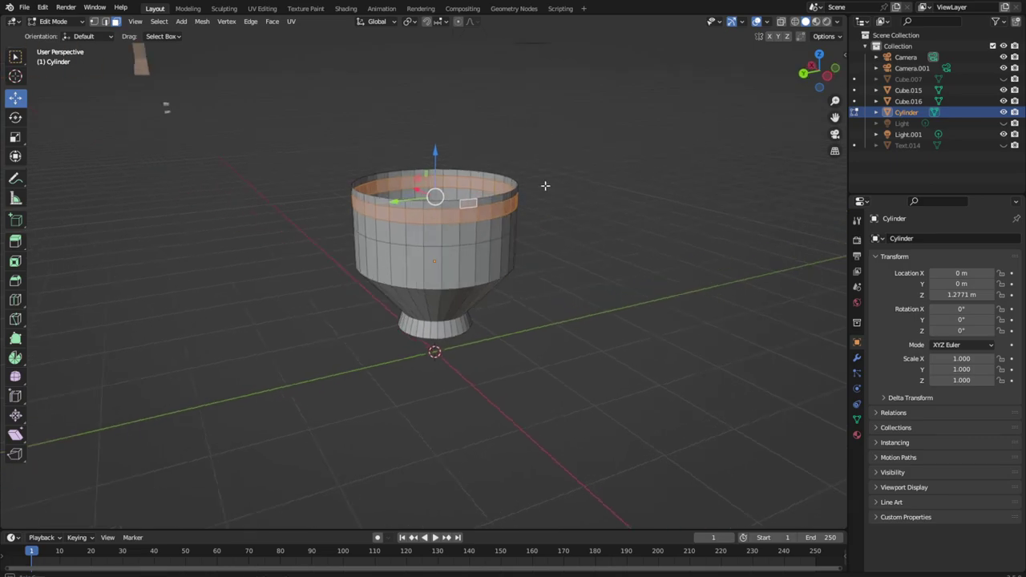
{"action": "left_click", "coordinate": [479, 213], "text": "ctrl"}
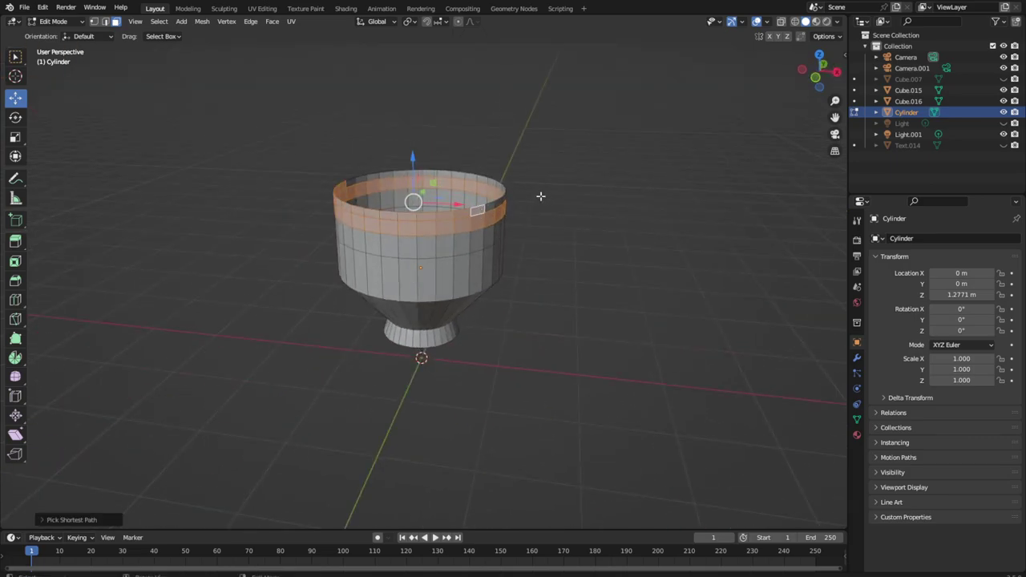
{"action": "mouse_move", "coordinate": [540, 197]}
{"action": "middle_mouse_down"}
{"action": "mouse_move", "coordinate": [486, 203]}
{"action": "mouse_move", "coordinate": [473, 216]}
{"action": "middle_mouse_up"}
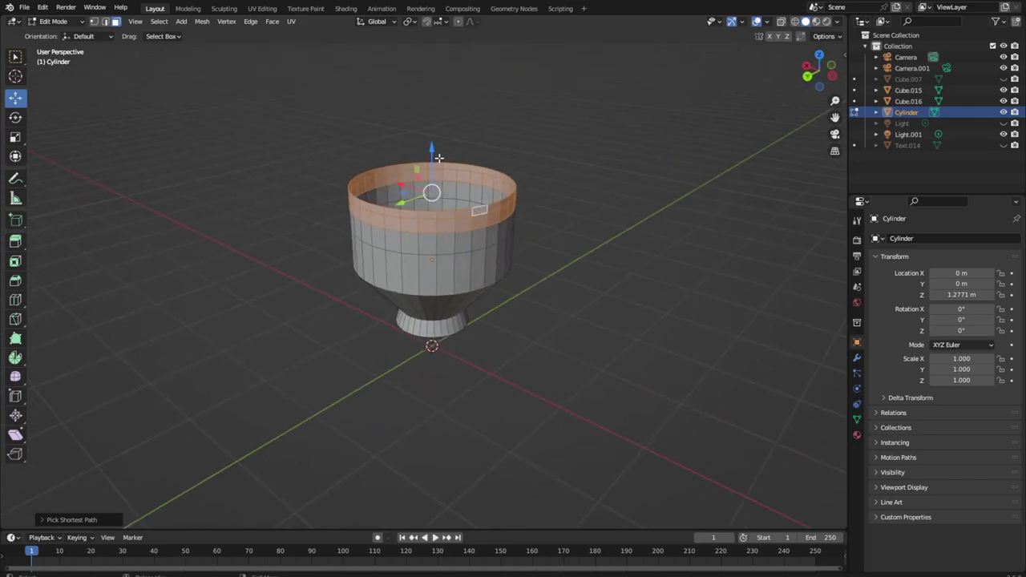
{"action": "left_click_drag", "start_coordinate": [439, 158], "coordinate": [437, 88]}
{"action": "scroll", "coordinate": [593, 228], "scroll_direction": "down", "scroll_amount": 3}
{"action": "mouse_move", "coordinate": [524, 222]}
{"action": "middle_mouse_down"}
{"action": "mouse_move", "coordinate": [555, 201]}
{"action": "mouse_move", "coordinate": [577, 206]}
{"action": "middle_mouse_up"}
{"action": "scroll", "coordinate": [509, 206], "scroll_direction": "up", "scroll_amount": 2}
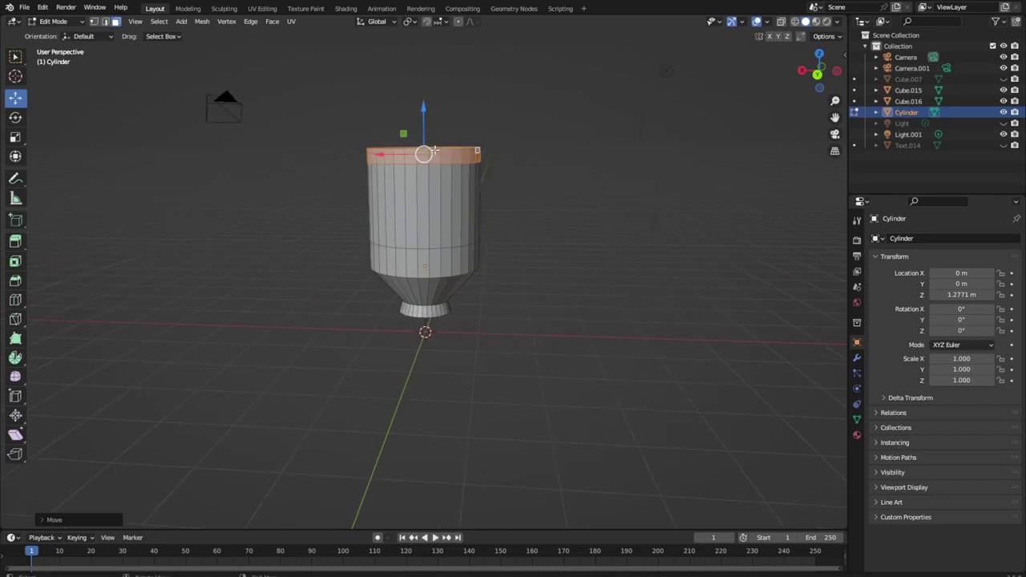
{"action": "left_click", "coordinate": [15, 56]}
Click a top-rim face and Ctrl-click around the rim until the whole band is selected
{"action": "left_click", "coordinate": [433, 160]}
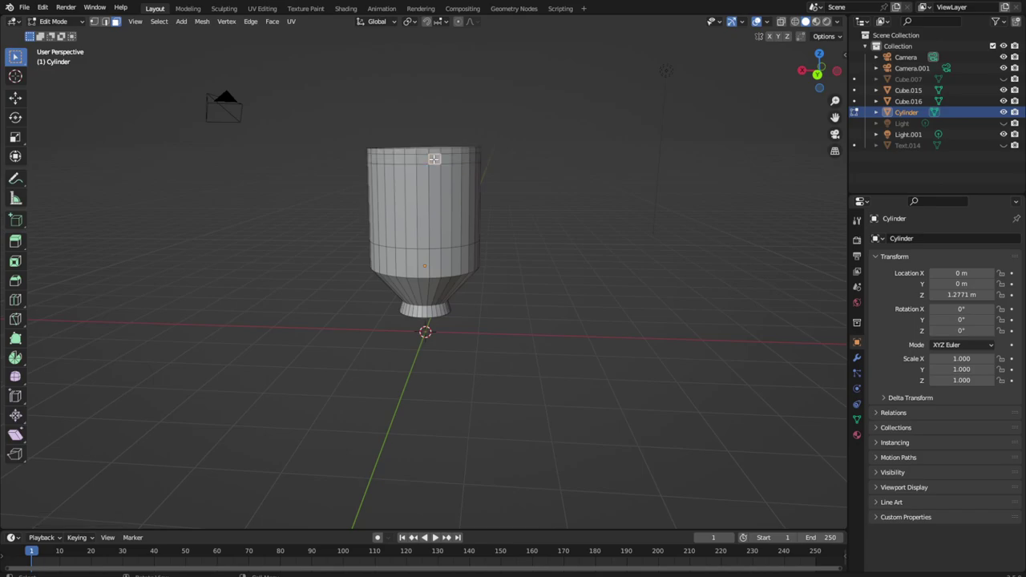
{"action": "mouse_move", "coordinate": [435, 160]}
{"action": "middle_mouse_down"}
{"action": "mouse_move", "coordinate": [497, 158]}
{"action": "mouse_move", "coordinate": [435, 157]}
{"action": "middle_mouse_up"}
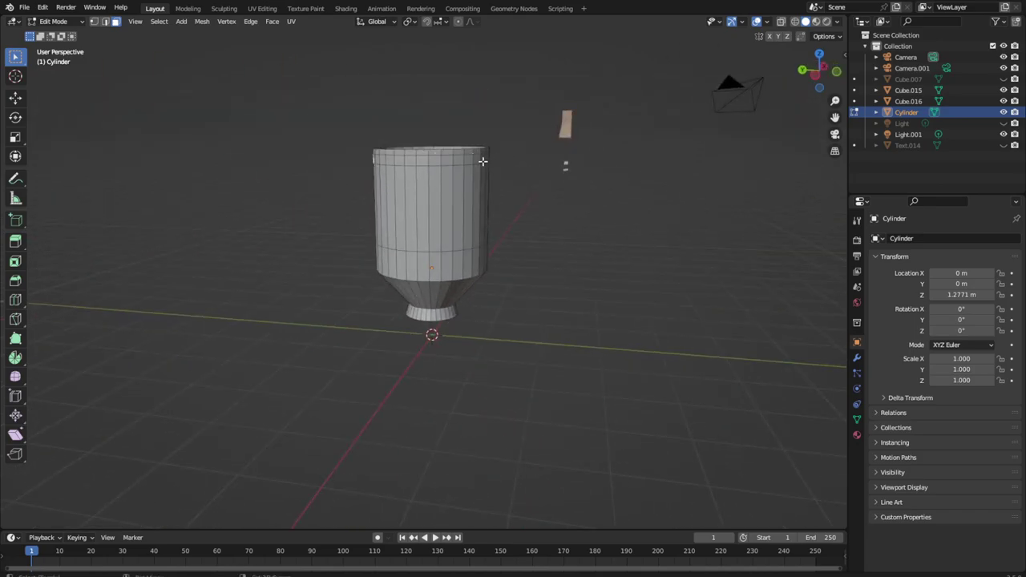
{"action": "left_click", "coordinate": [423, 160], "text": "shift"}
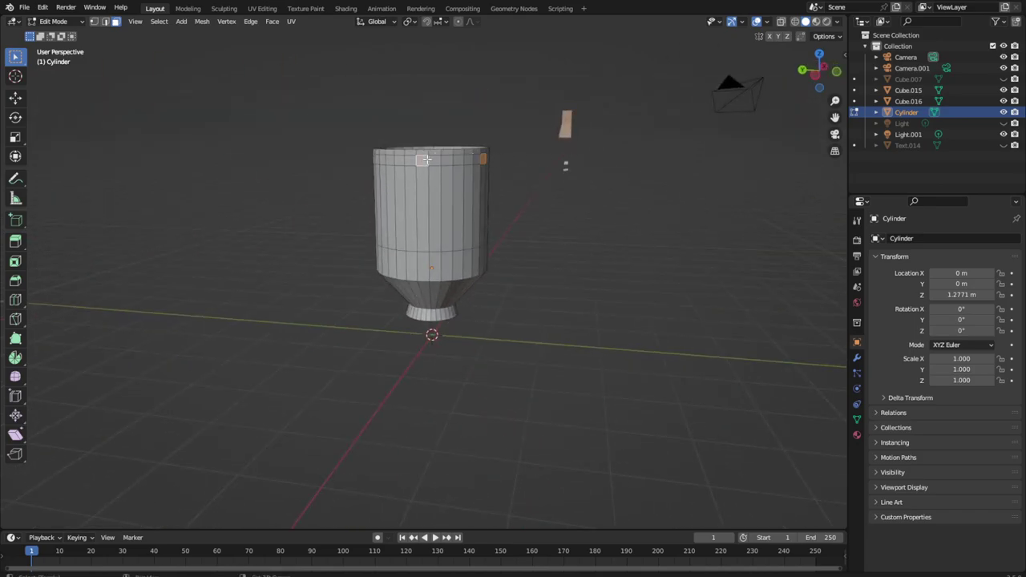
{"action": "left_click", "coordinate": [383, 160], "text": "ctrl"}
{"action": "left_click", "coordinate": [473, 160], "text": "ctrl"}
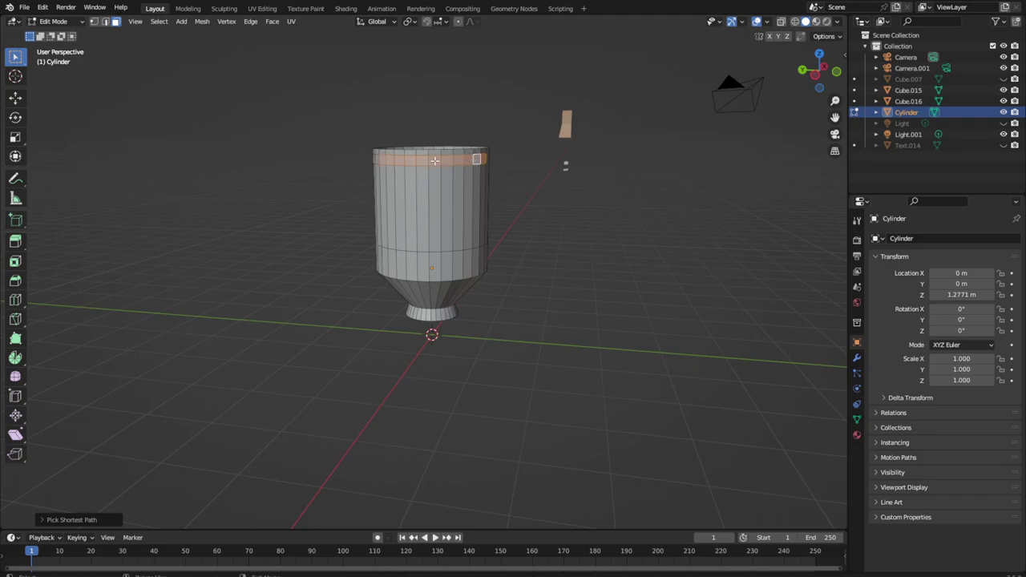
{"action": "mouse_move", "coordinate": [473, 160]}
{"action": "middle_mouse_down"}
{"action": "mouse_move", "coordinate": [466, 177]}
{"action": "mouse_move", "coordinate": [432, 173]}
{"action": "middle_mouse_up"}
{"action": "left_click", "coordinate": [392, 159], "text": "ctrl"}
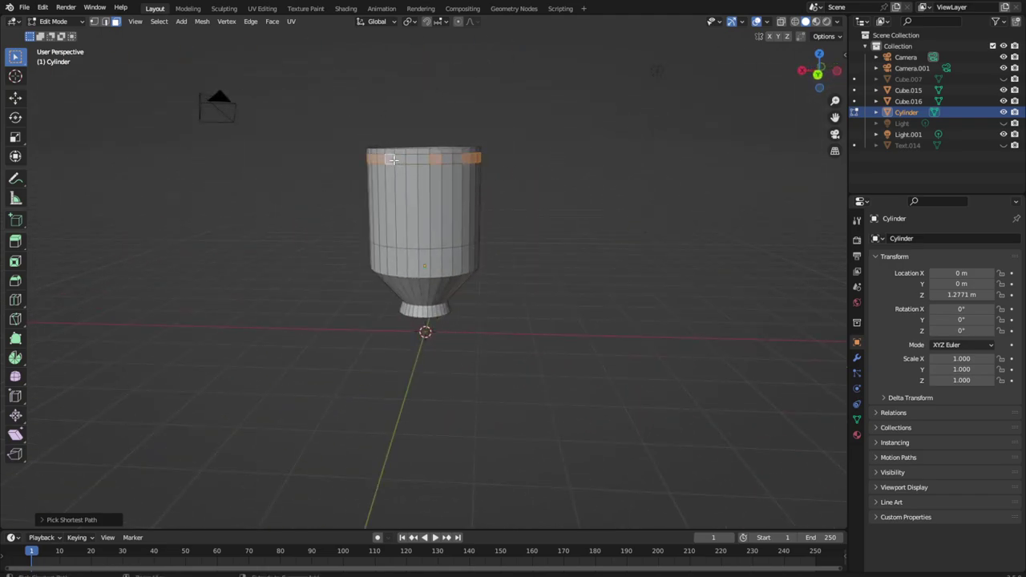
{"action": "left_click", "coordinate": [462, 159], "text": "ctrl"}
{"action": "middle_click_drag", "start_coordinate": [462, 159], "coordinate": [449, 180]}
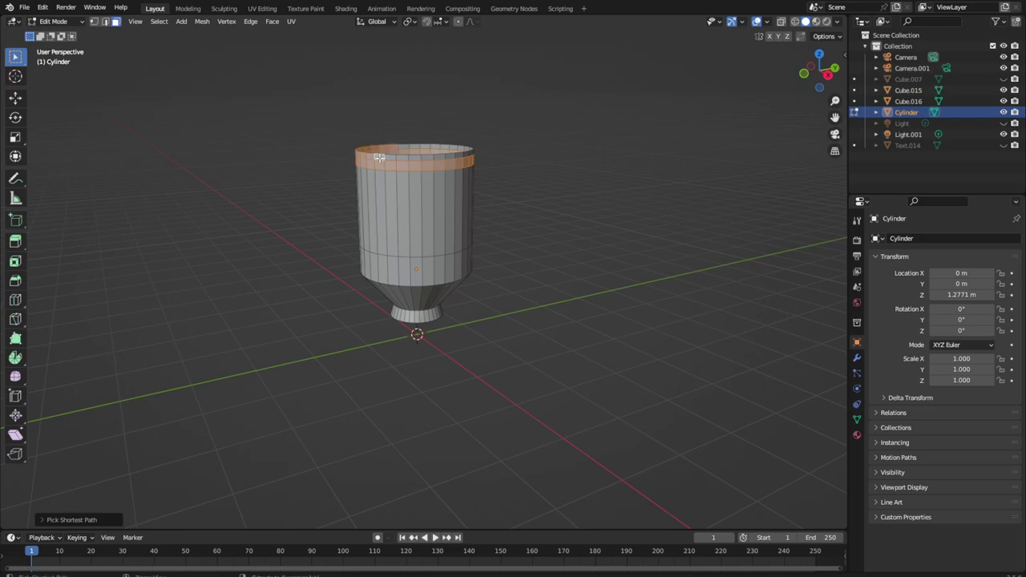
{"action": "middle_click_drag", "start_coordinate": [525, 184], "coordinate": [427, 185]}
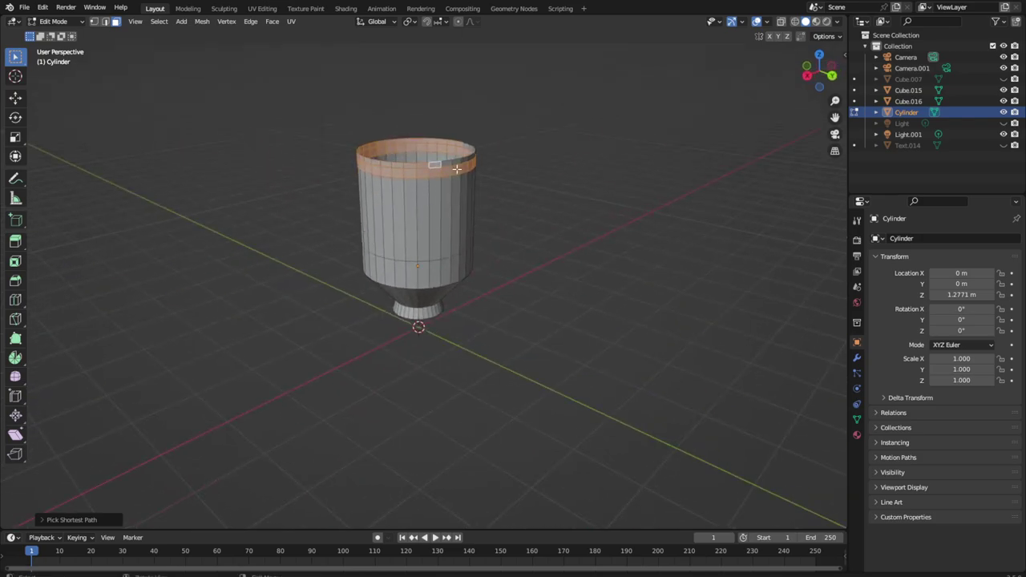
{"action": "middle_click_drag", "start_coordinate": [432, 165], "coordinate": [454, 159]}
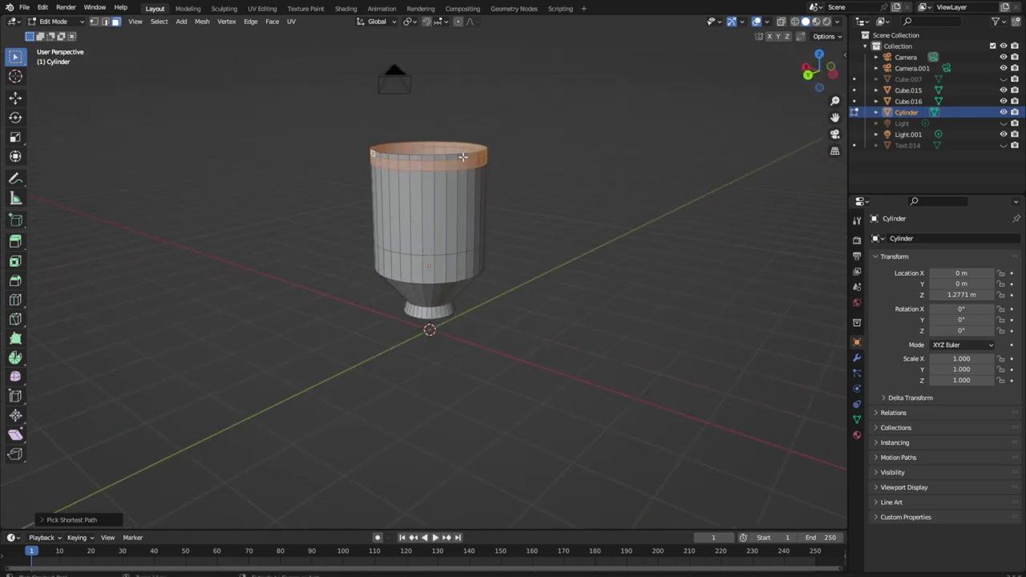
{"action": "left_click", "coordinate": [16, 136]}
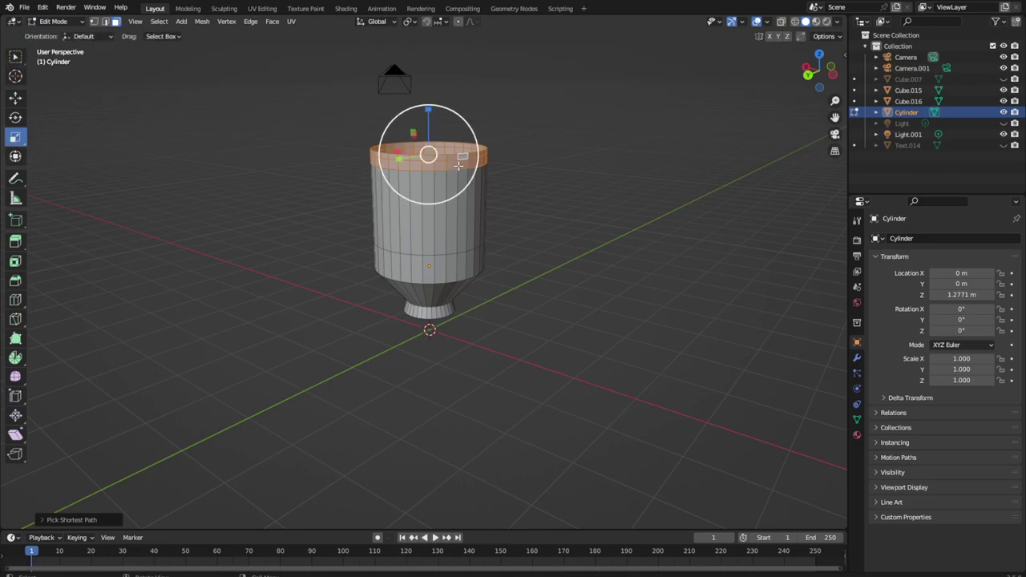
Scale the top ring down to about 0.29 and stretch its vertices upward into a neck
{"action": "left_click_drag", "start_coordinate": [475, 156], "coordinate": [435, 156]}
{"action": "middle_click_drag", "start_coordinate": [541, 163], "coordinate": [490, 176]}
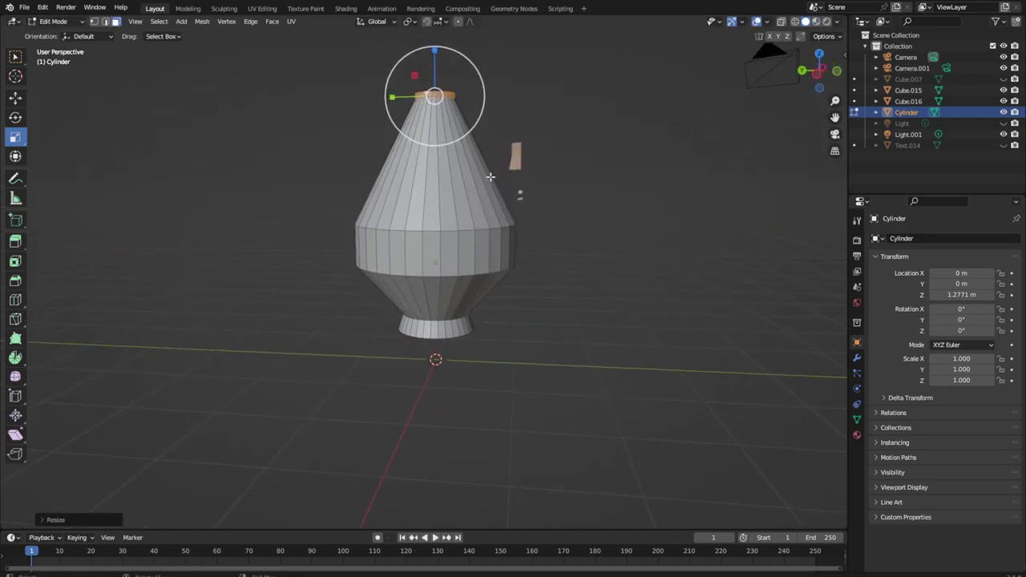
{"action": "left_click", "coordinate": [408, 133]}
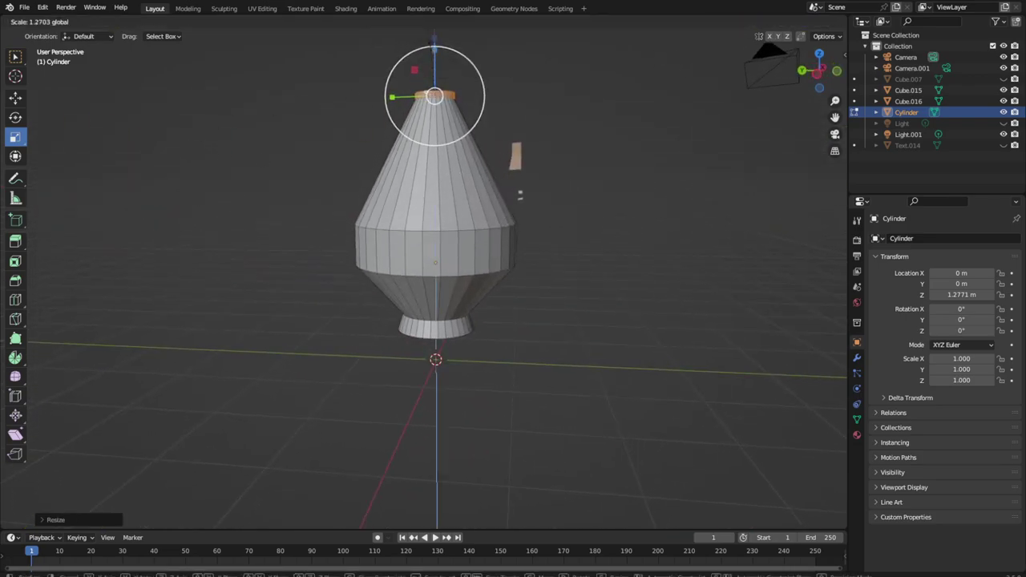
{"action": "scroll", "coordinate": [465, 403], "scroll_direction": "down", "scroll_amount": 2}
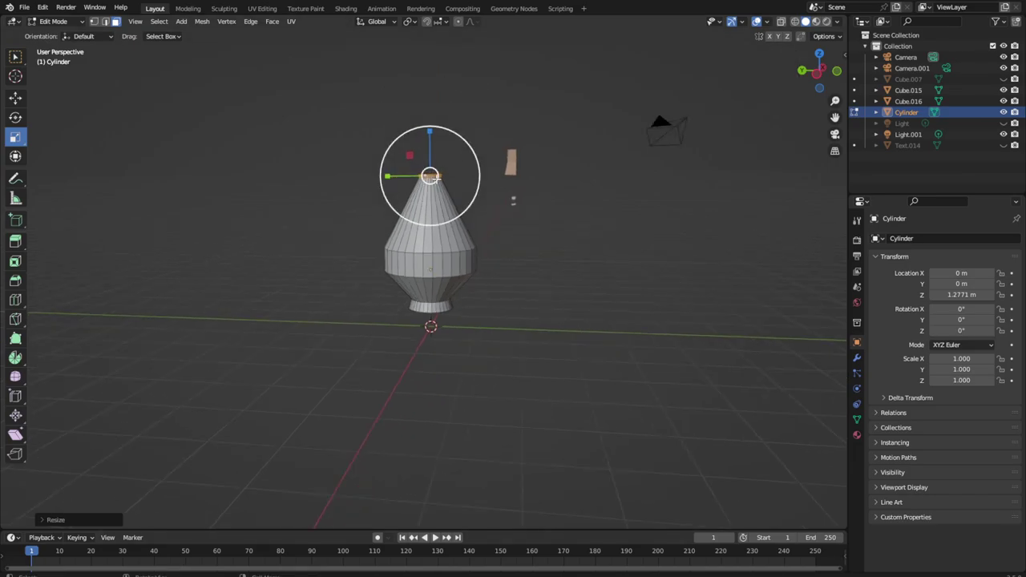
{"action": "left_click_drag", "start_coordinate": [420, 125], "coordinate": [423, 109]}
{"action": "left_click_drag", "start_coordinate": [418, 70], "coordinate": [418, 73]}
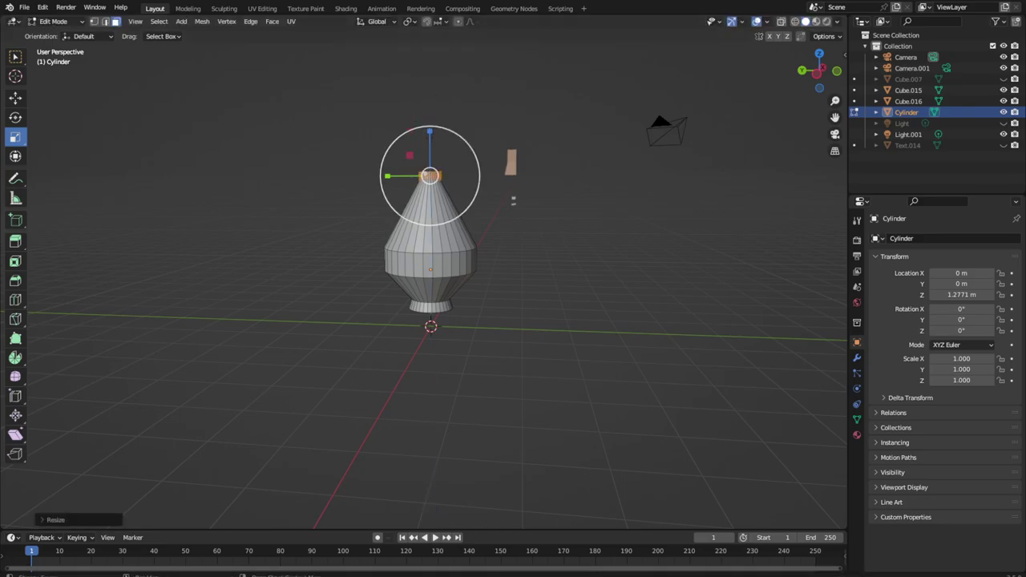
{"action": "scroll", "coordinate": [608, 331], "scroll_direction": "up", "scroll_amount": 3}
{"action": "scroll", "coordinate": [602, 301], "scroll_direction": "up", "scroll_amount": 2}
{"action": "mouse_move", "coordinate": [582, 227]}
{"action": "middle_mouse_down"}
{"action": "mouse_move", "coordinate": [598, 281]}
{"action": "mouse_move", "coordinate": [561, 229]}
{"action": "middle_mouse_up"}
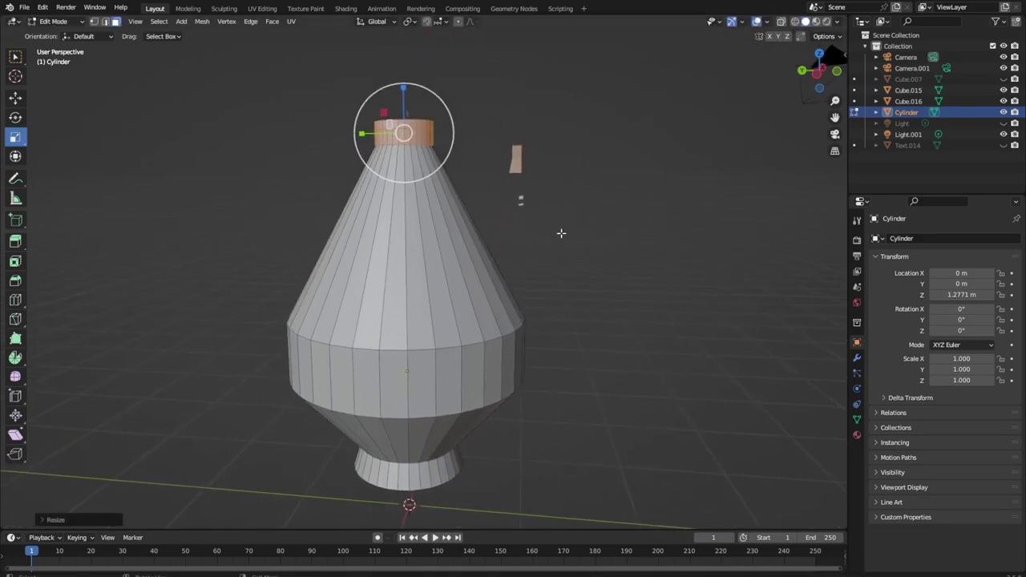
Select the neck's top edge ring and scale it up to about 1.13 to form a lip
{"action": "left_click", "coordinate": [553, 161]}
{"action": "scroll", "coordinate": [566, 160], "scroll_direction": "up", "scroll_amount": 3}
{"action": "mouse_move", "coordinate": [605, 149]}
{"action": "middle_mouse_down"}
{"action": "mouse_move", "coordinate": [532, 170]}
{"action": "mouse_move", "coordinate": [398, 125]}
{"action": "middle_mouse_up"}
{"action": "left_click", "coordinate": [423, 96]}
{"action": "mouse_move", "coordinate": [511, 96]}
{"action": "middle_mouse_down"}
{"action": "mouse_move", "coordinate": [371, 128]}
{"action": "mouse_move", "coordinate": [424, 91]}
{"action": "middle_mouse_up"}
{"action": "left_click", "coordinate": [483, 99], "text": "ctrl"}
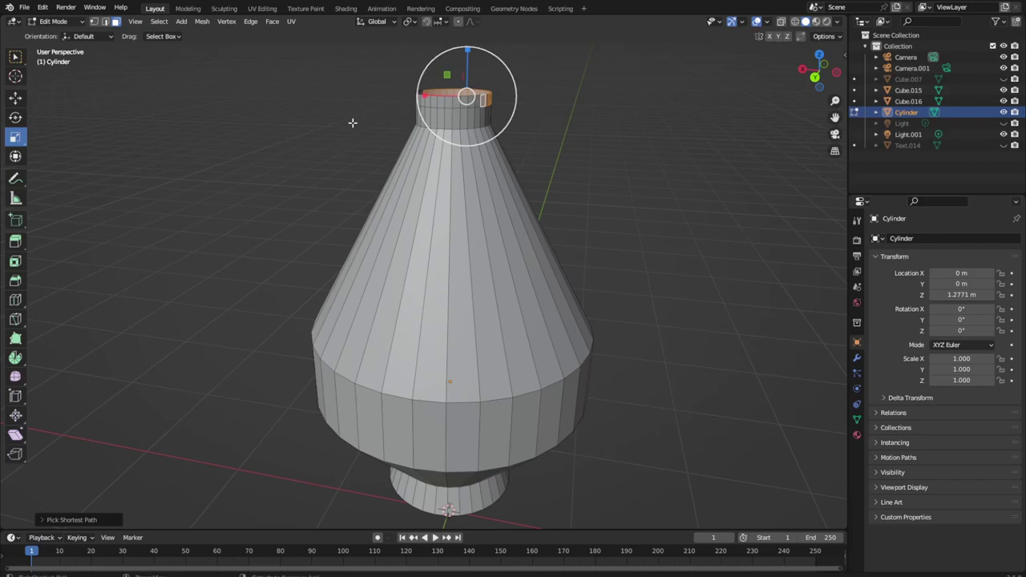
{"action": "middle_click_drag", "start_coordinate": [353, 120], "coordinate": [441, 106]}
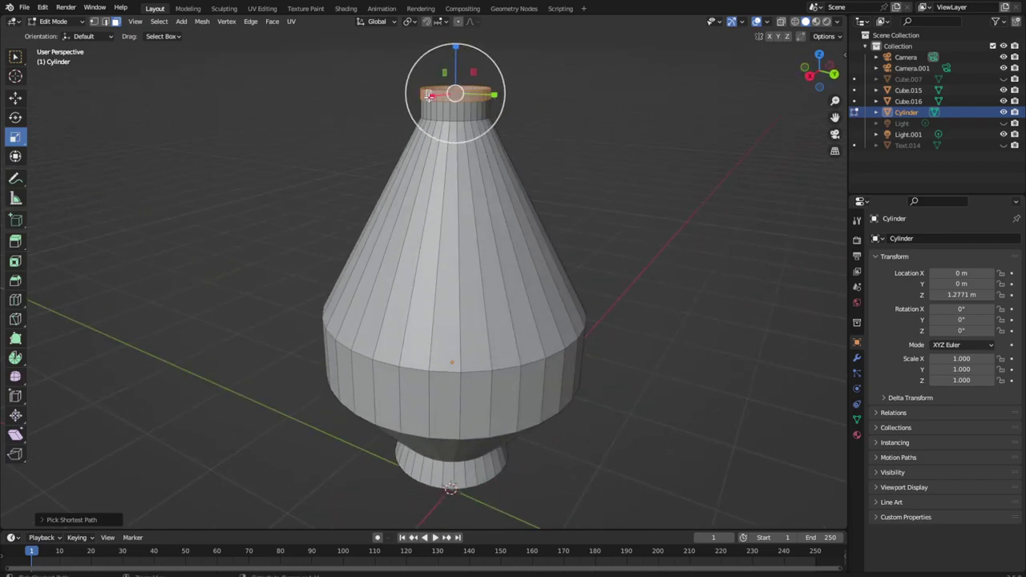
{"action": "middle_click_drag", "start_coordinate": [588, 156], "coordinate": [662, 163]}
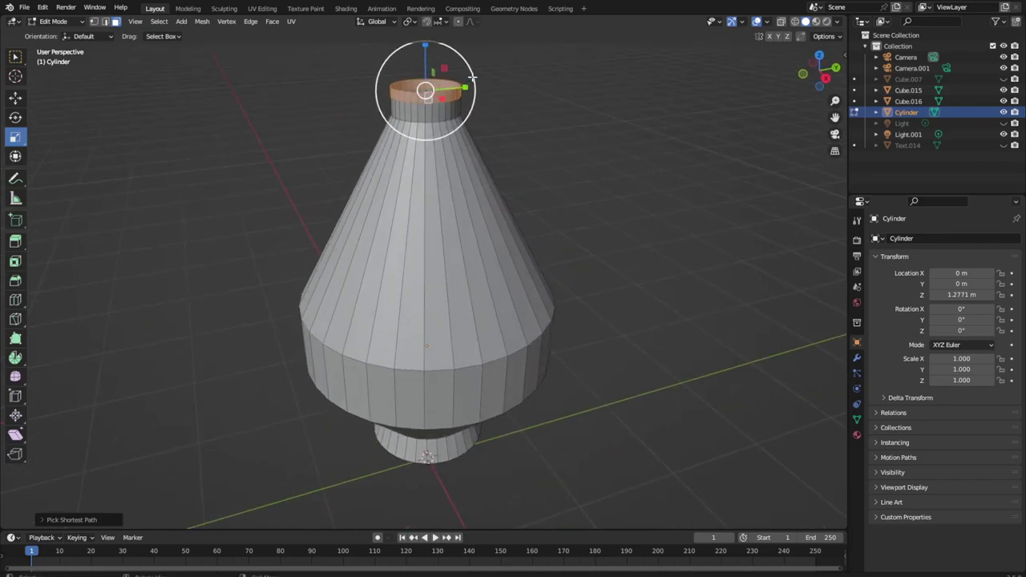
{"action": "left_click_drag", "start_coordinate": [475, 77], "coordinate": [481, 75]}
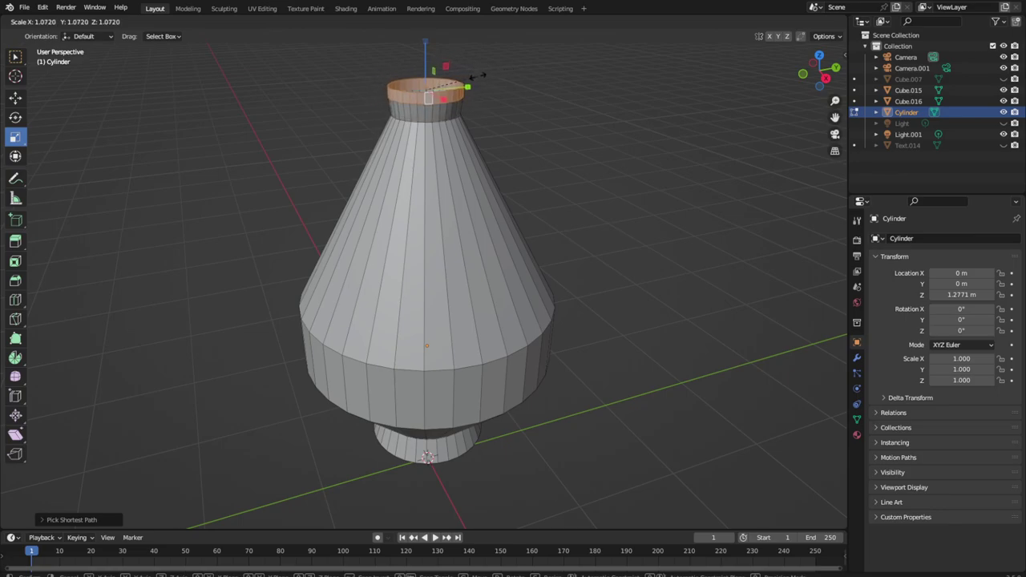
{"action": "left_click", "coordinate": [567, 125]}
{"action": "middle_click_drag", "start_coordinate": [63, 282], "coordinate": [107, 233]}
{"action": "scroll", "coordinate": [108, 233], "scroll_direction": "down", "scroll_amount": 3}
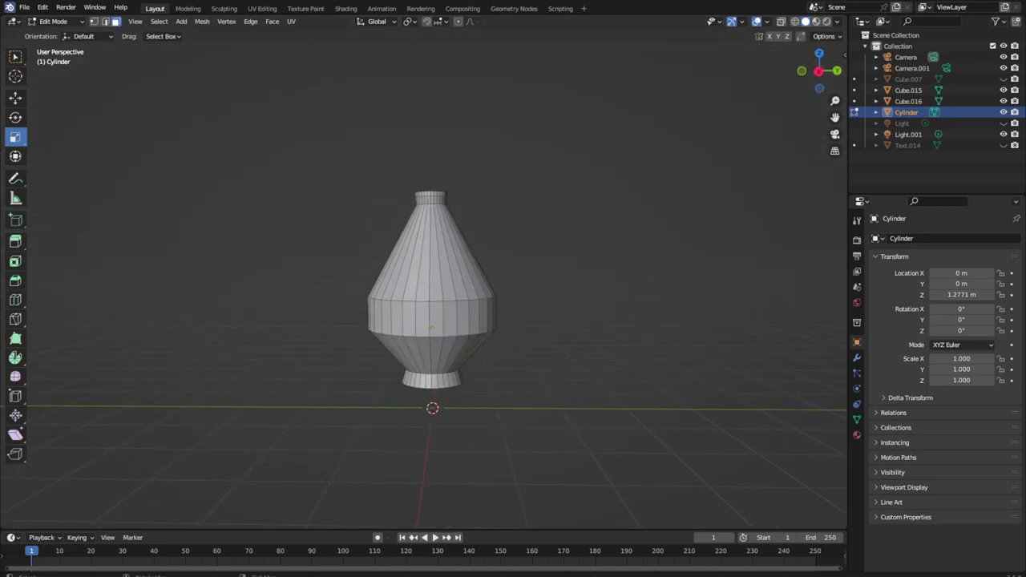
Select the middle edge loop in edge mode and raise it slightly along Z
{"action": "left_click", "coordinate": [106, 22]}
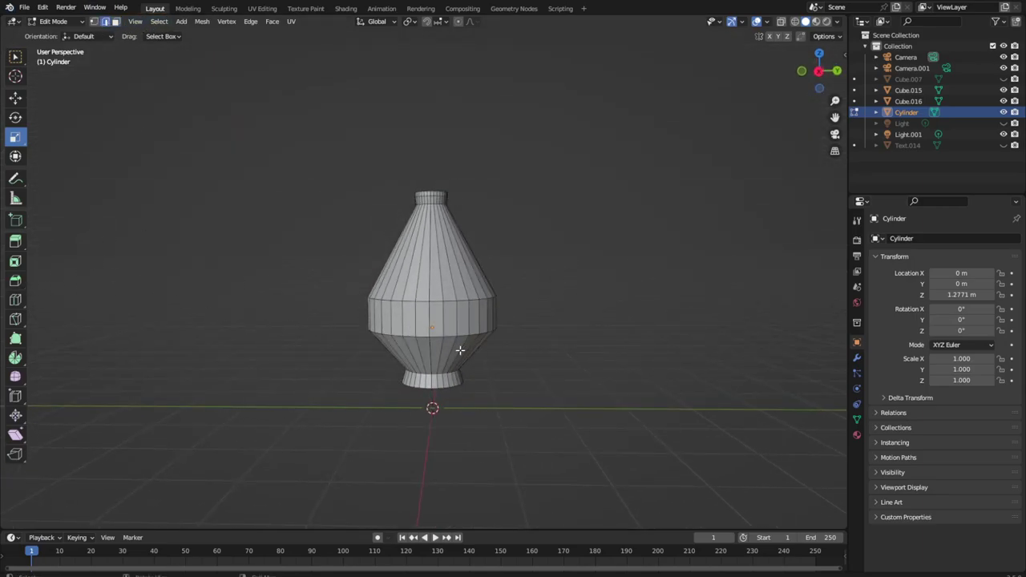
{"action": "left_click", "coordinate": [410, 300], "text": "alt"}
{"action": "middle_click_drag", "start_coordinate": [410, 300], "coordinate": [397, 341]}
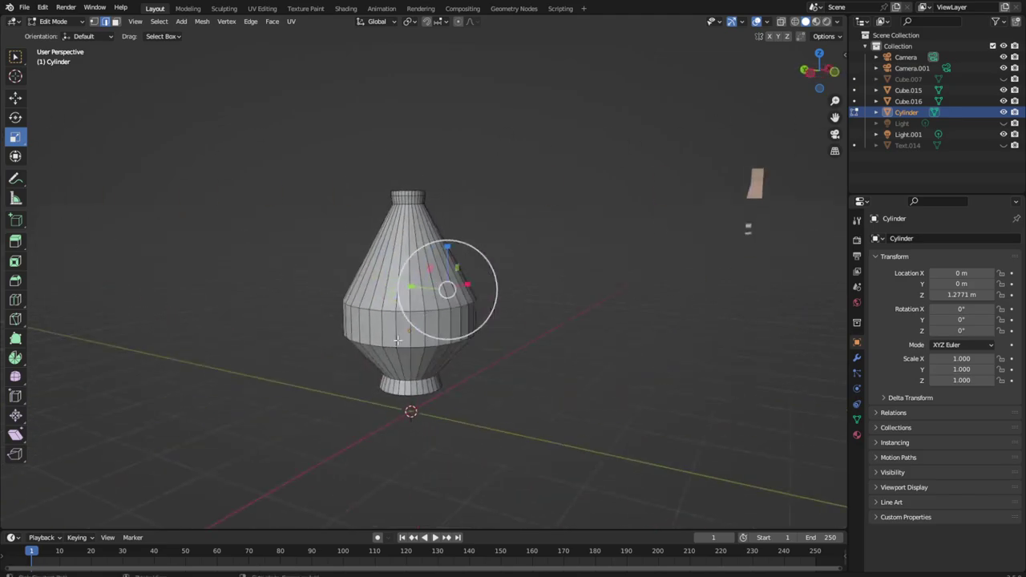
{"action": "left_click", "coordinate": [384, 311], "text": "ctrl"}
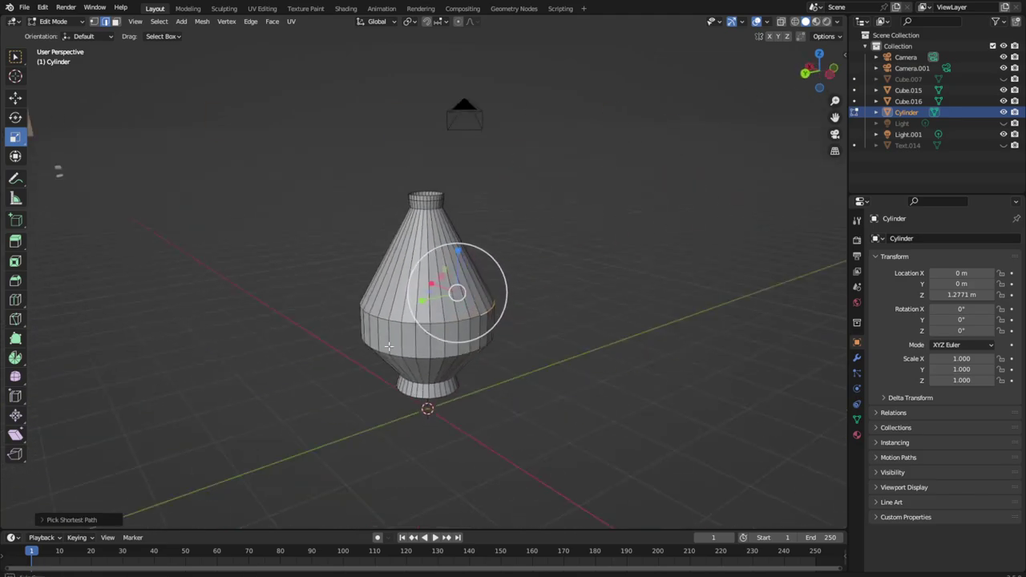
{"action": "mouse_move", "coordinate": [272, 322]}
{"action": "middle_mouse_down"}
{"action": "mouse_move", "coordinate": [253, 361]}
{"action": "mouse_move", "coordinate": [371, 360]}
{"action": "middle_mouse_up"}
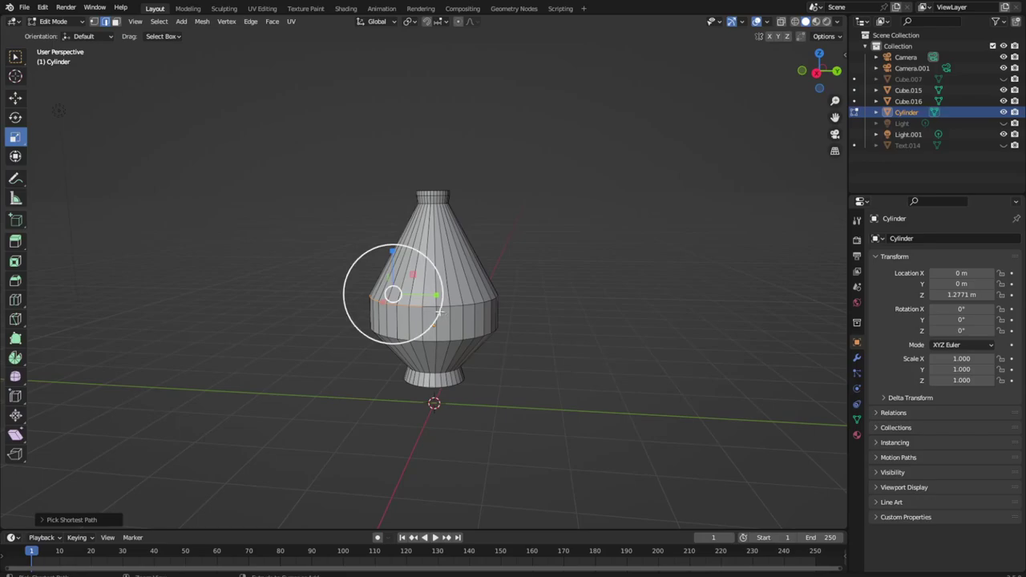
{"action": "mouse_move", "coordinate": [475, 296]}
{"action": "middle_mouse_down"}
{"action": "mouse_move", "coordinate": [502, 343]}
{"action": "mouse_move", "coordinate": [416, 324]}
{"action": "middle_mouse_up"}
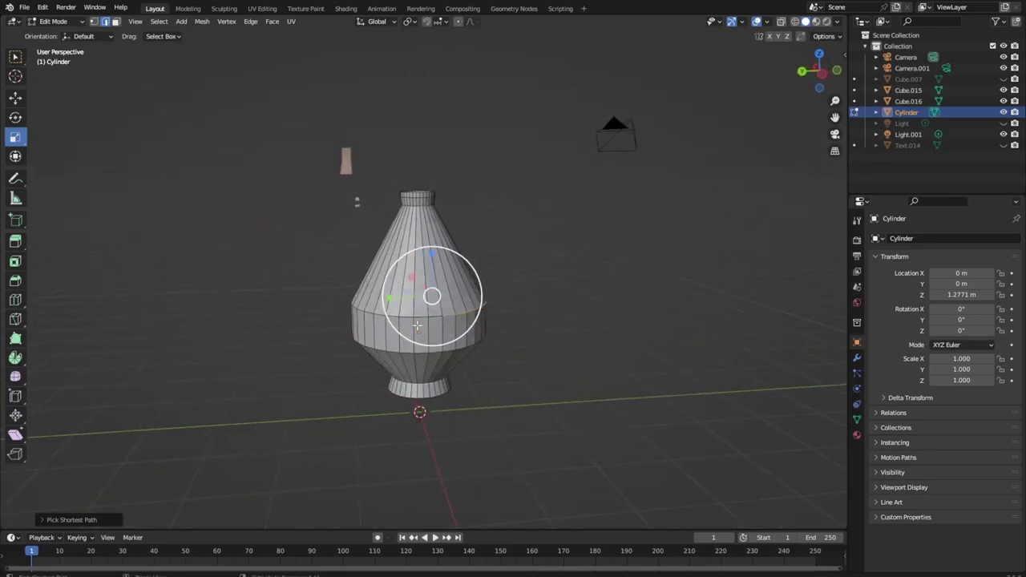
{"action": "left_click", "coordinate": [433, 318], "text": "alt"}
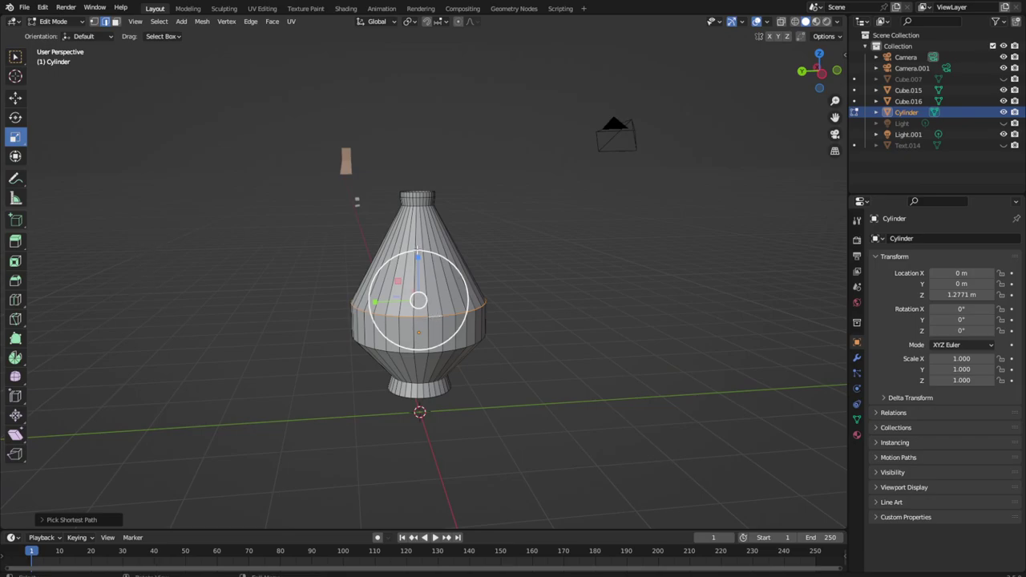
{"action": "left_click", "coordinate": [15, 98]}
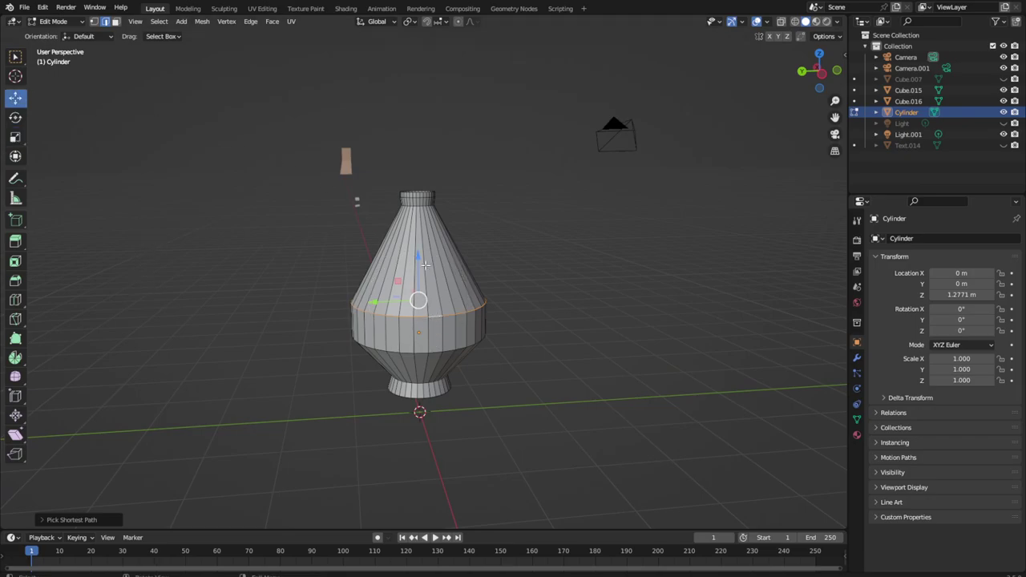
{"action": "left_click_drag", "start_coordinate": [418, 257], "coordinate": [417, 251]}
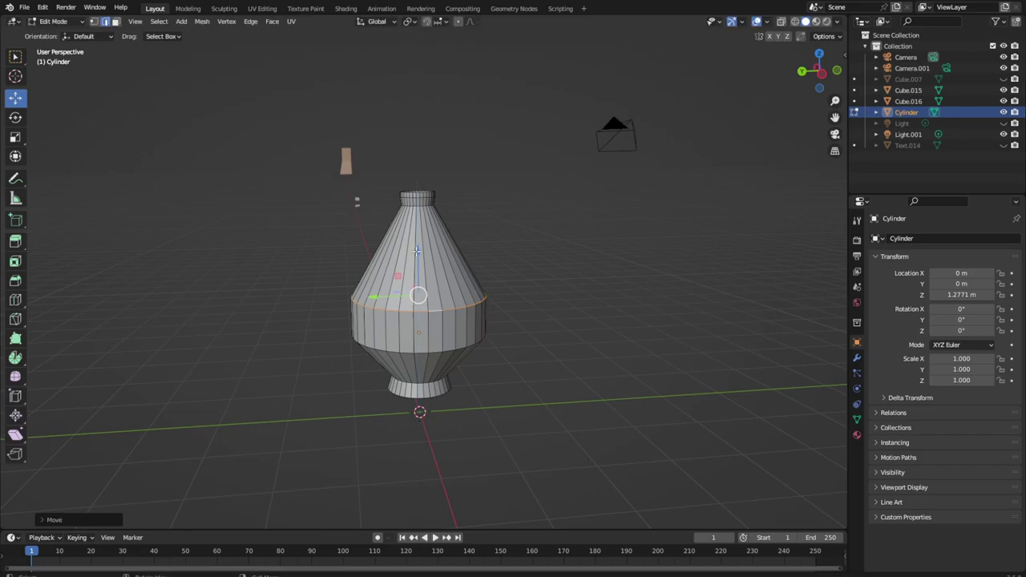
{"action": "left_click", "coordinate": [16, 299]}
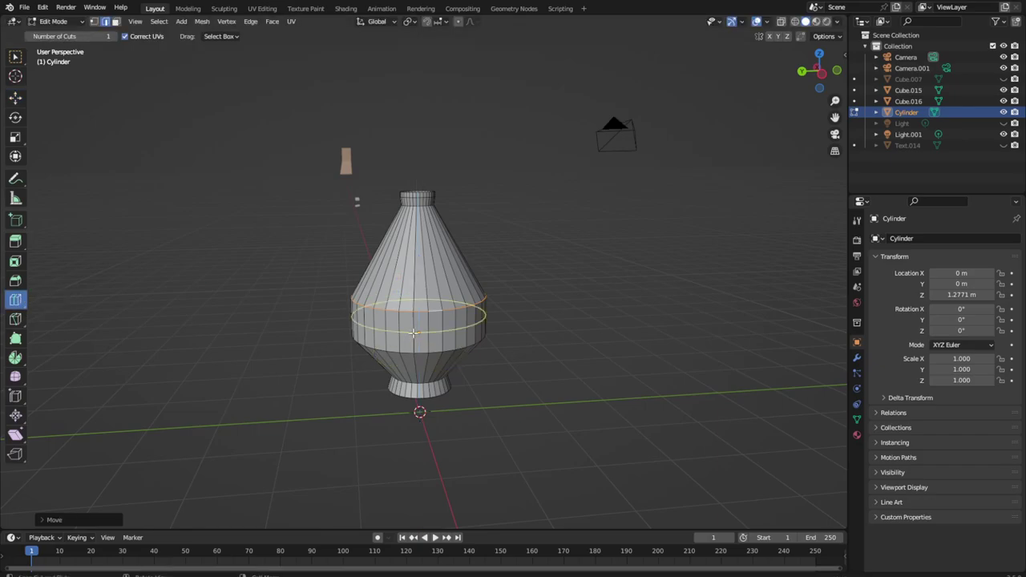
Cut an edge loop into the lower body and widen it to round the vase's bottom
{"action": "left_click", "coordinate": [414, 332]}
{"action": "left_click", "coordinate": [414, 357]}
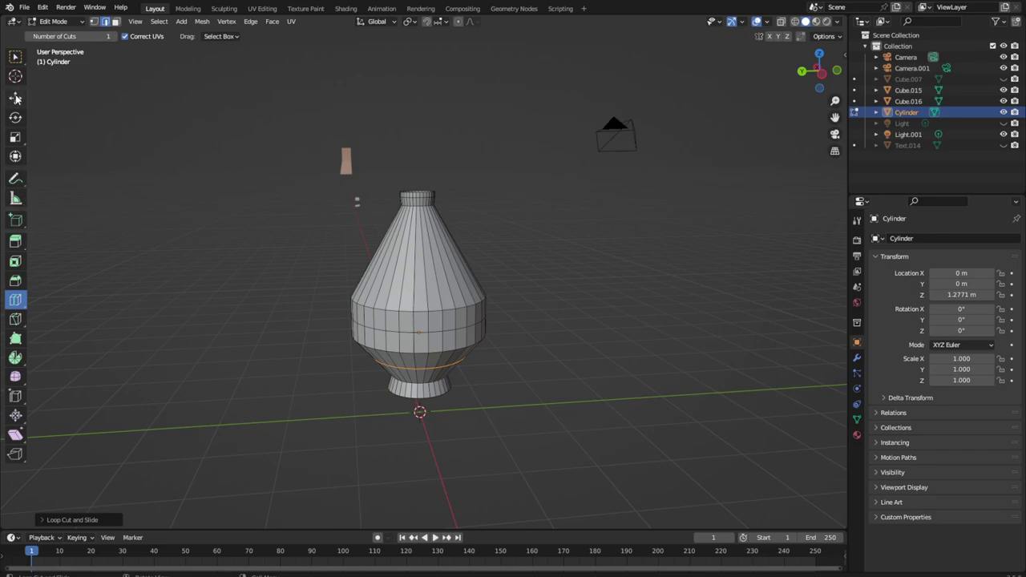
{"action": "left_click", "coordinate": [15, 133]}
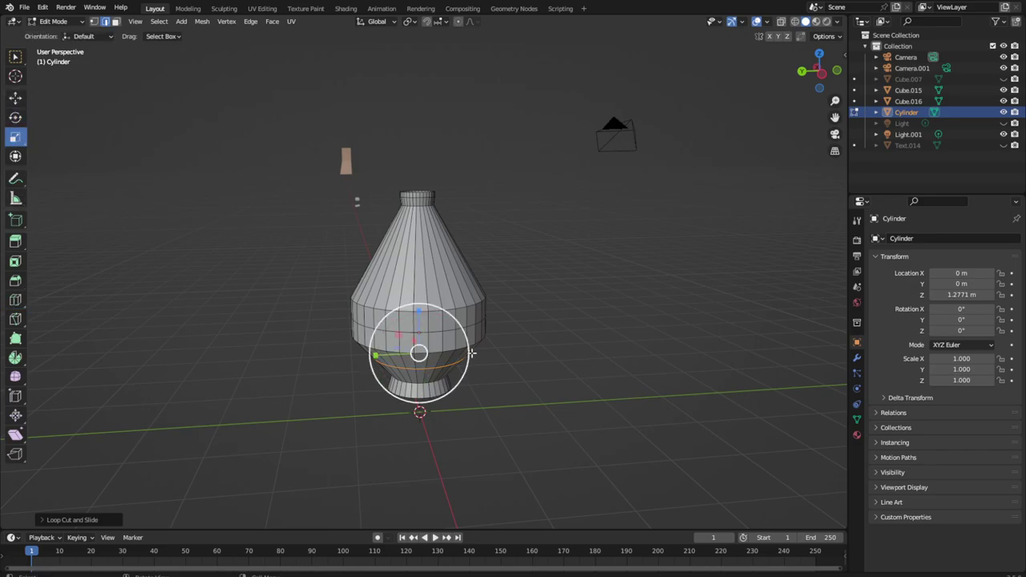
{"action": "left_click_drag", "start_coordinate": [471, 353], "coordinate": [455, 358]}
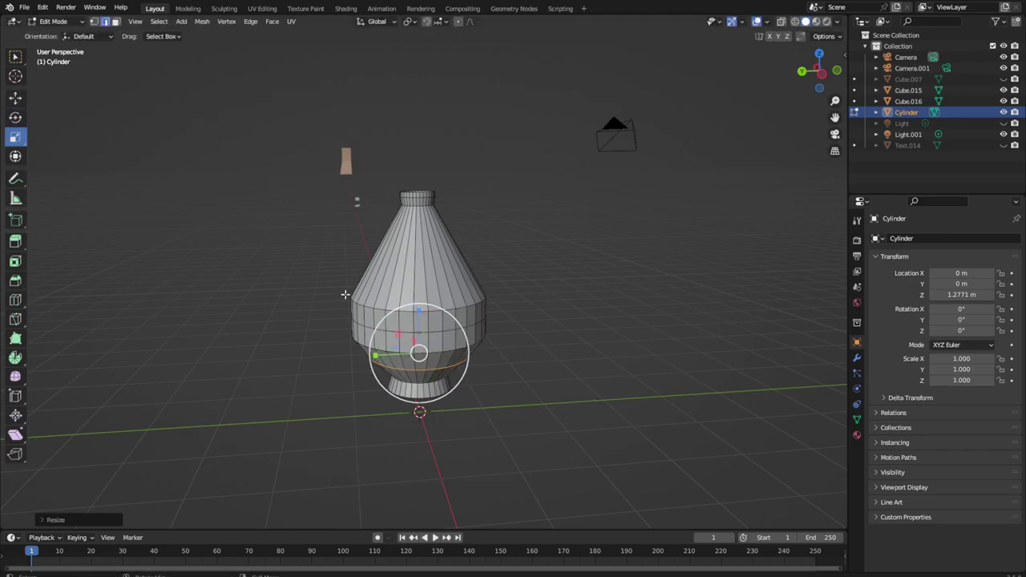
{"action": "left_click", "coordinate": [239, 350]}
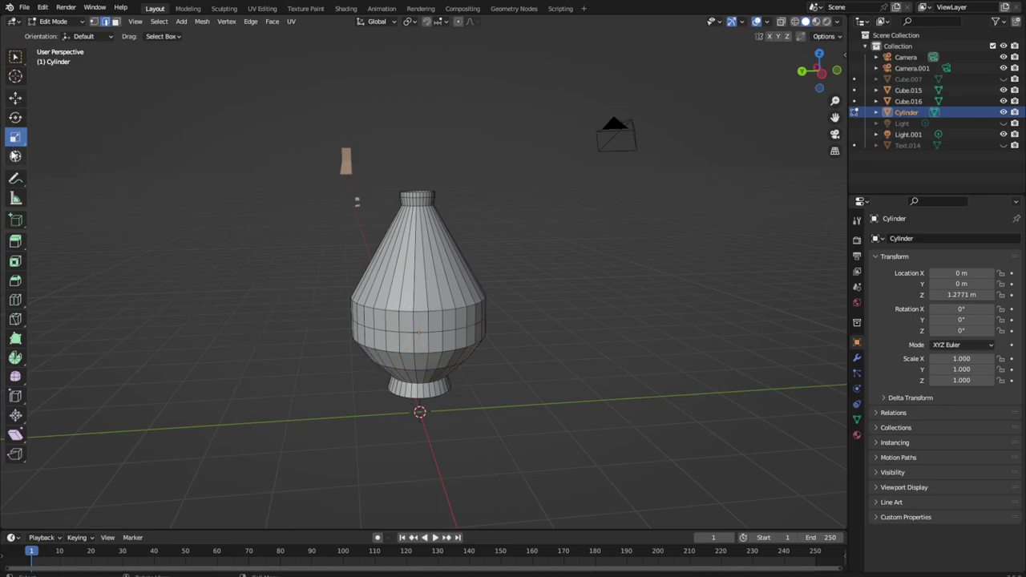
Cut a loop into the upper cone, lower it, and shrink it to 0.435 into a narrow neck
{"action": "left_click", "coordinate": [15, 300]}
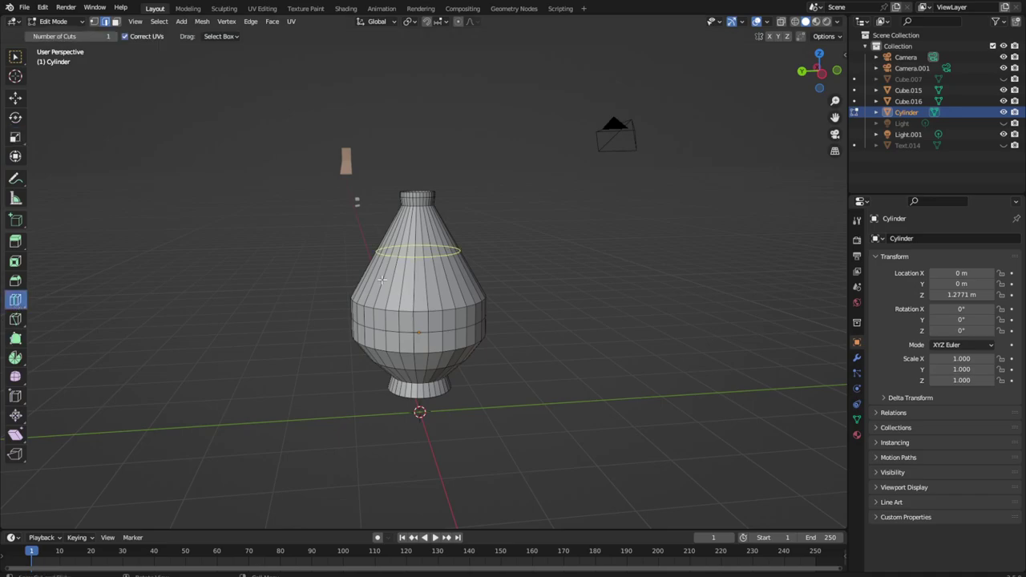
{"action": "left_click", "coordinate": [425, 300]}
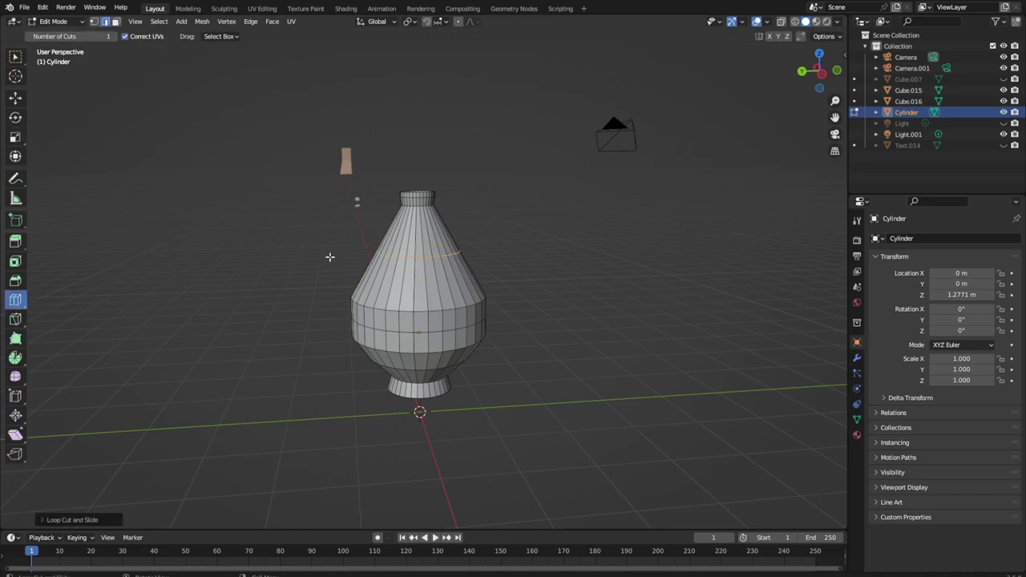
{"action": "left_click", "coordinate": [15, 97]}
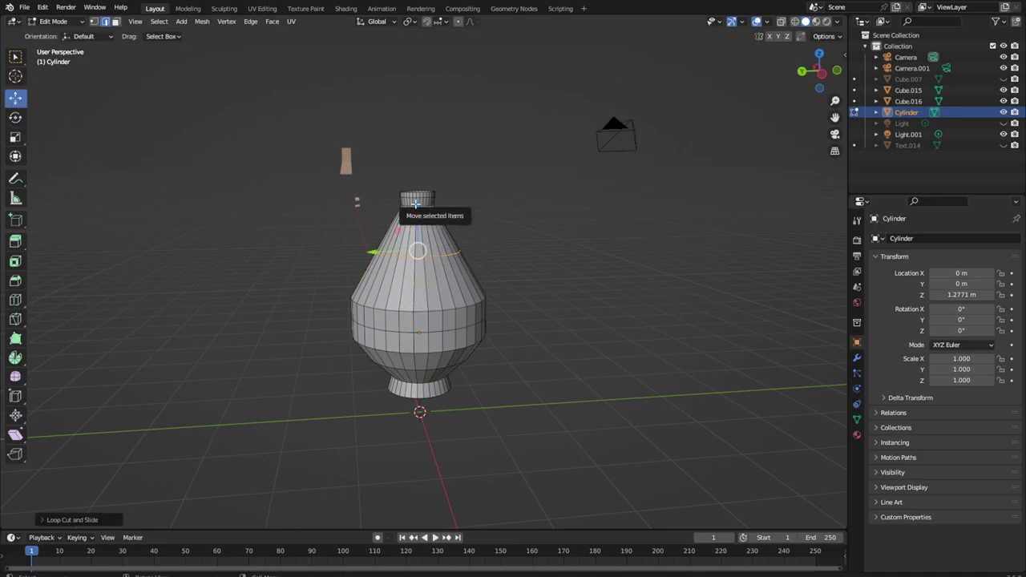
{"action": "left_click_drag", "start_coordinate": [417, 205], "coordinate": [417, 235]}
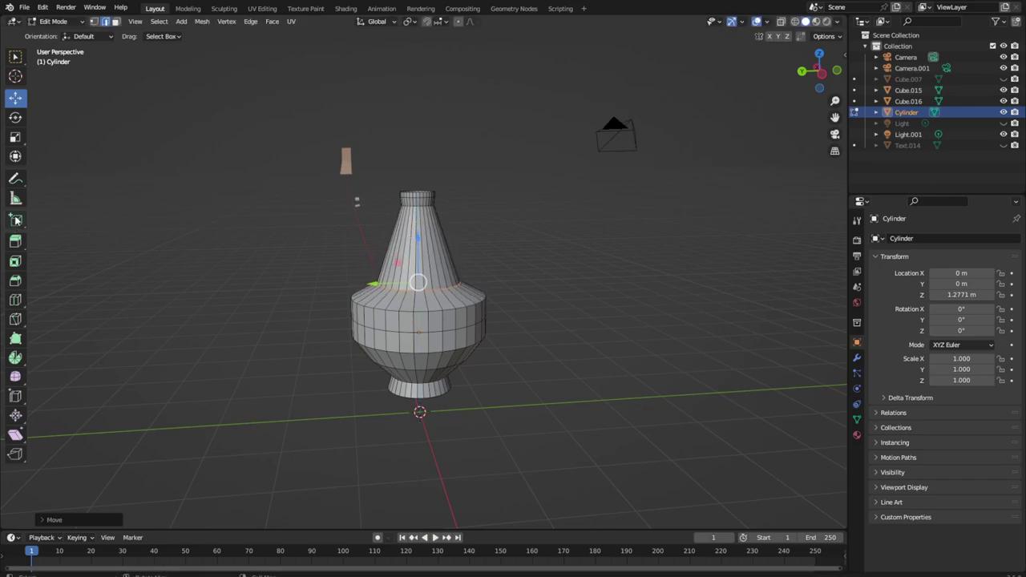
{"action": "left_click", "coordinate": [15, 136]}
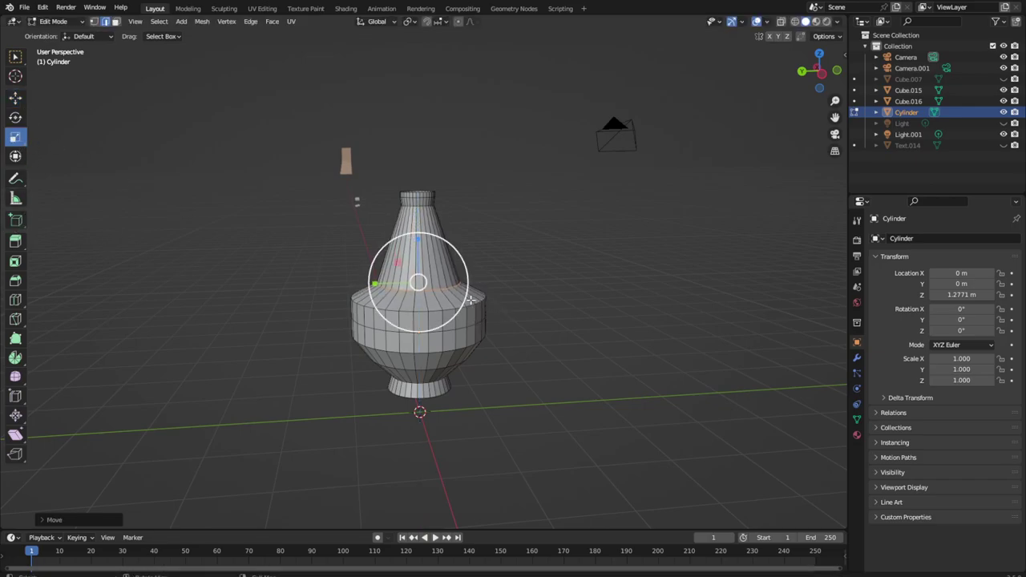
{"action": "left_click_drag", "start_coordinate": [472, 300], "coordinate": [437, 296]}
{"action": "mouse_move", "coordinate": [589, 326]}
{"action": "middle_mouse_down"}
{"action": "mouse_move", "coordinate": [443, 332]}
{"action": "mouse_move", "coordinate": [497, 325]}
{"action": "middle_mouse_up"}
Raise the neck-base loop about 0.1357 m to lift the flat shoulder
{"action": "left_click", "coordinate": [15, 97]}
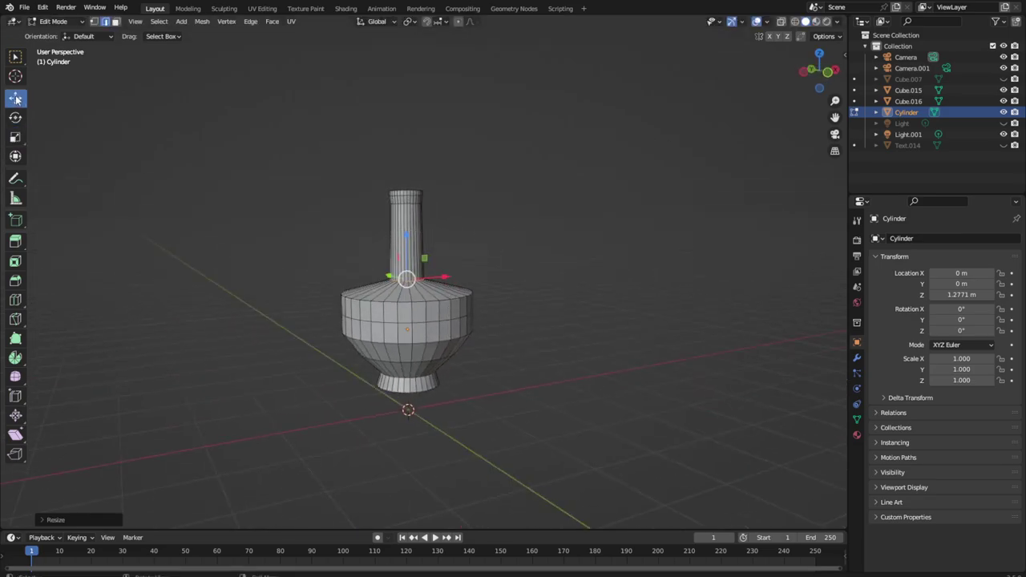
{"action": "left_click_drag", "start_coordinate": [405, 235], "coordinate": [405, 226]}
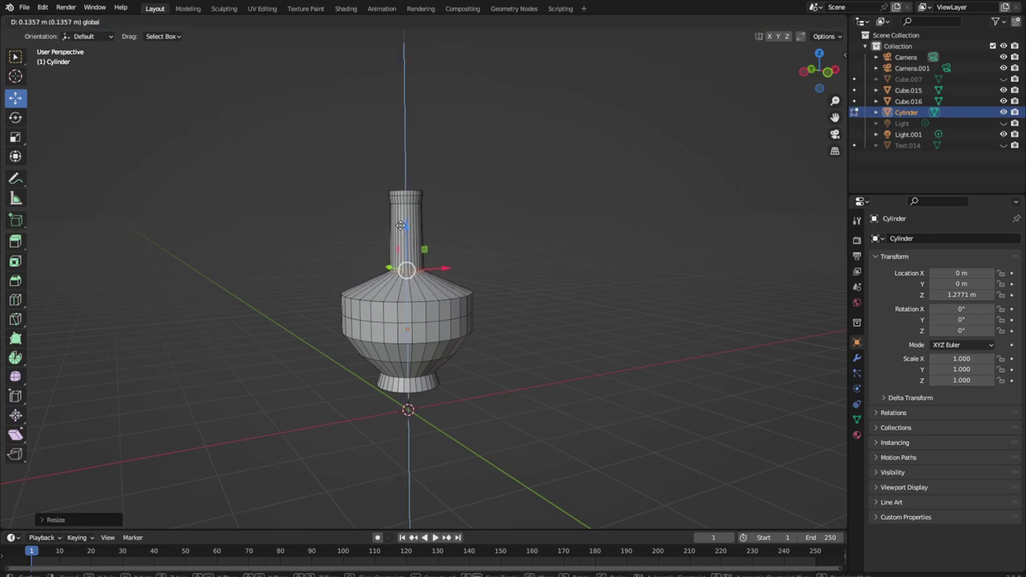
{"action": "mouse_move", "coordinate": [628, 232]}
{"action": "middle_mouse_down"}
{"action": "mouse_move", "coordinate": [512, 219]}
{"action": "mouse_move", "coordinate": [524, 225]}
{"action": "middle_mouse_up"}
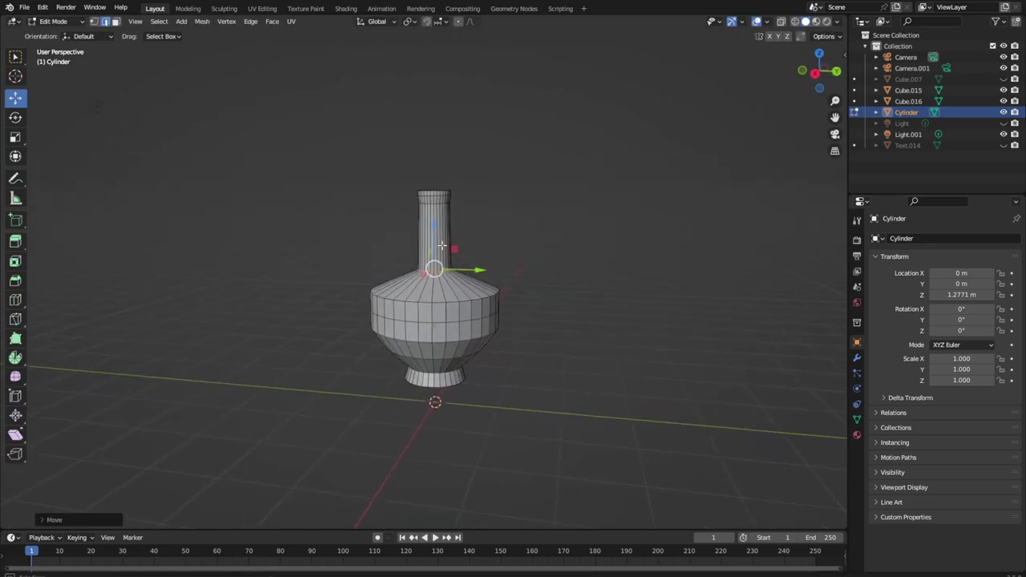
{"action": "scroll", "coordinate": [508, 302], "scroll_direction": "up", "scroll_amount": 2}
{"action": "middle_click_drag", "start_coordinate": [508, 302], "coordinate": [588, 280]}
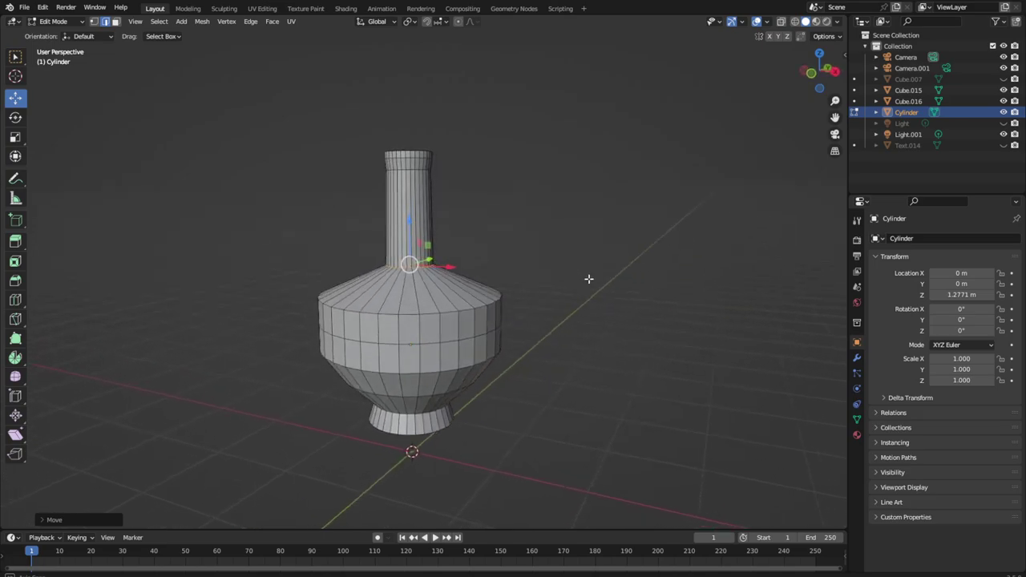
{"action": "scroll", "coordinate": [589, 284], "scroll_direction": "up", "scroll_amount": 1}
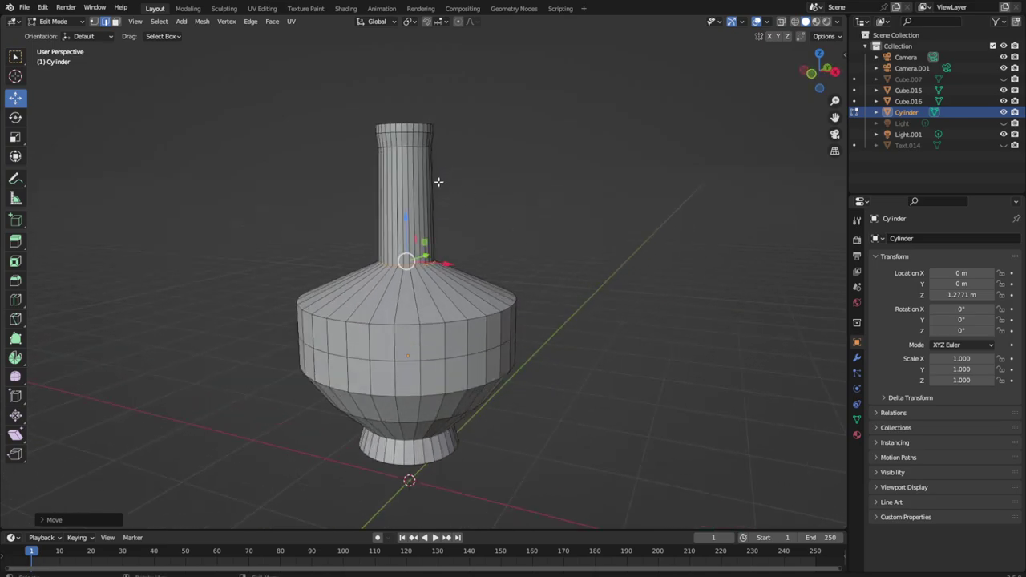
Cut a loop into the neck, slide it down toward the shoulder, and scale it to about 0.89
{"action": "left_click", "coordinate": [16, 299]}
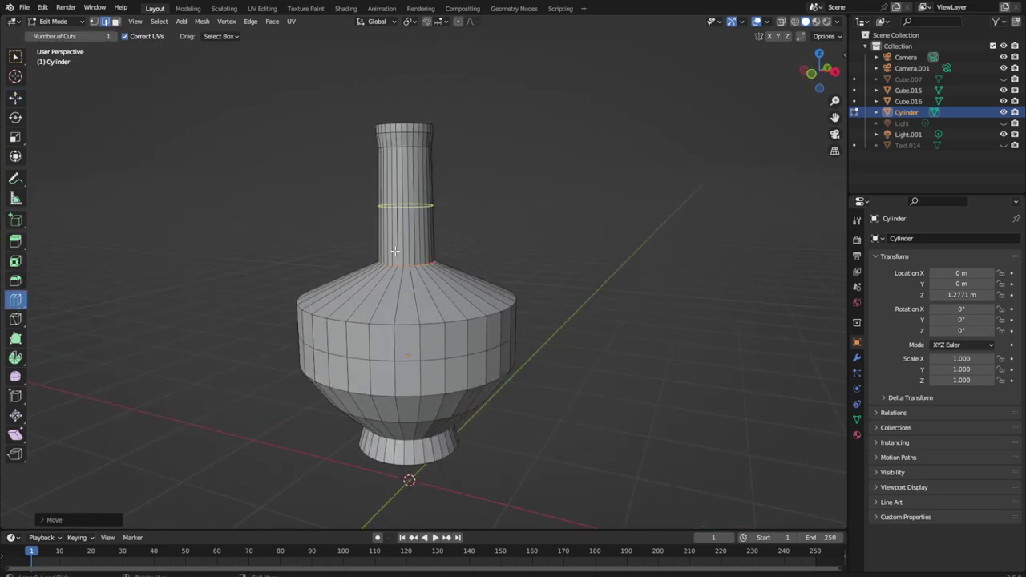
{"action": "left_click", "coordinate": [401, 211]}
{"action": "left_click", "coordinate": [15, 97]}
{"action": "left_click_drag", "start_coordinate": [407, 168], "coordinate": [406, 217]}
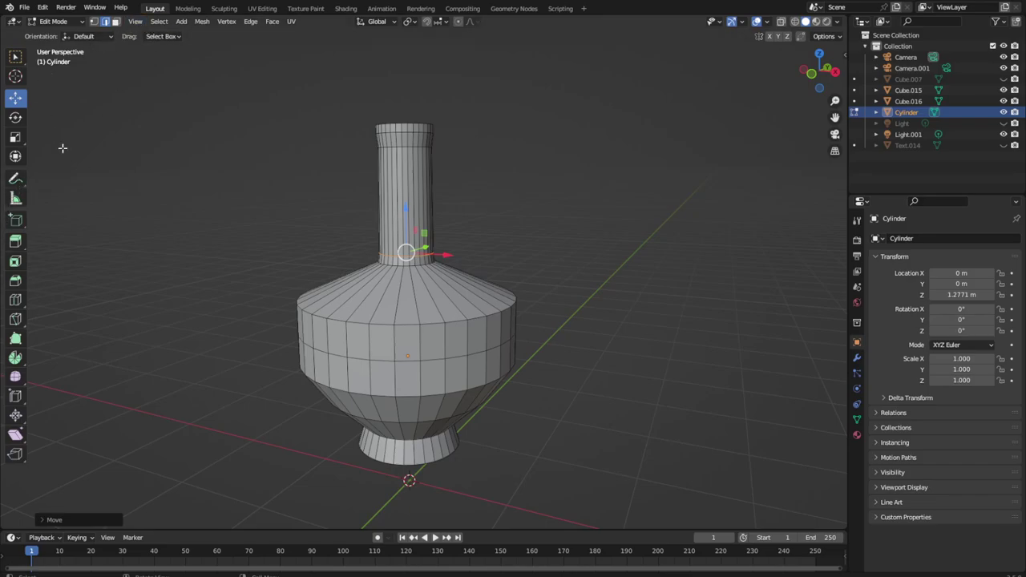
{"action": "left_click", "coordinate": [15, 140]}
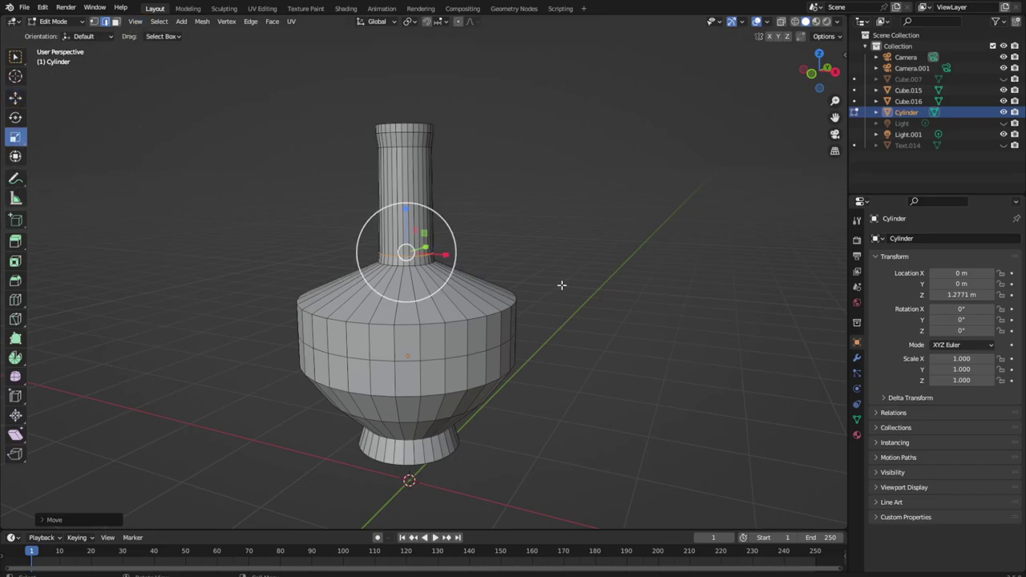
{"action": "left_click_drag", "start_coordinate": [453, 274], "coordinate": [451, 270]}
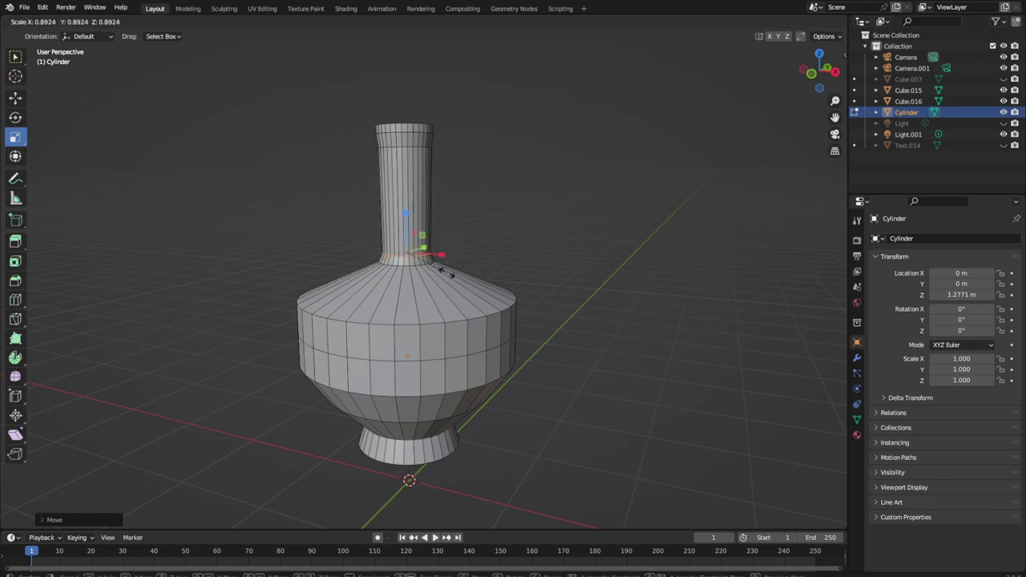
{"action": "scroll", "coordinate": [593, 296], "scroll_direction": "down", "scroll_amount": 2}
{"action": "middle_click_drag", "start_coordinate": [593, 296], "coordinate": [564, 291]}
{"action": "left_click", "coordinate": [575, 261]}
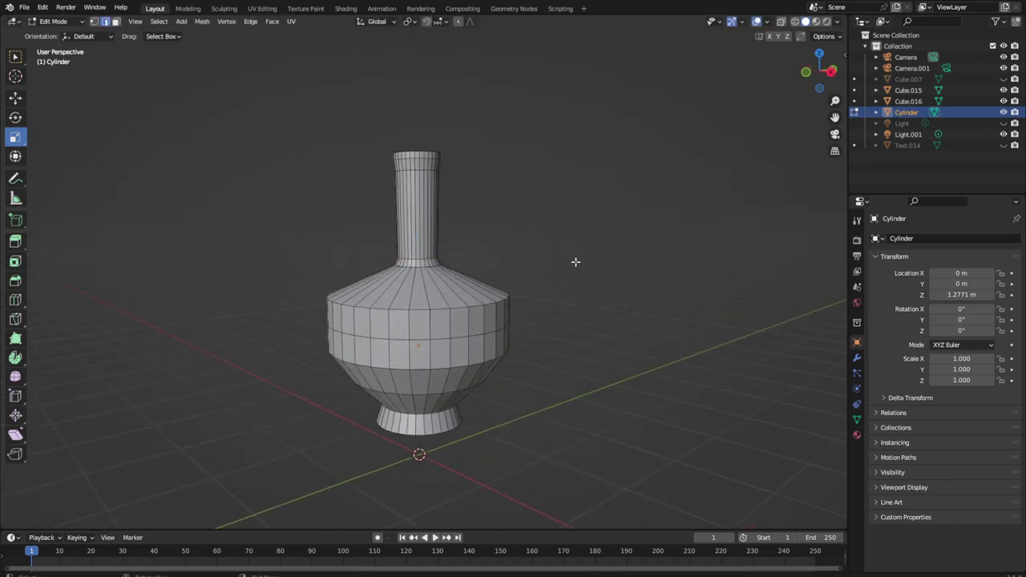
Cut a new shoulder loop, widen it to about 1.2, and lower it about 0.08 m
{"action": "left_click", "coordinate": [16, 303]}
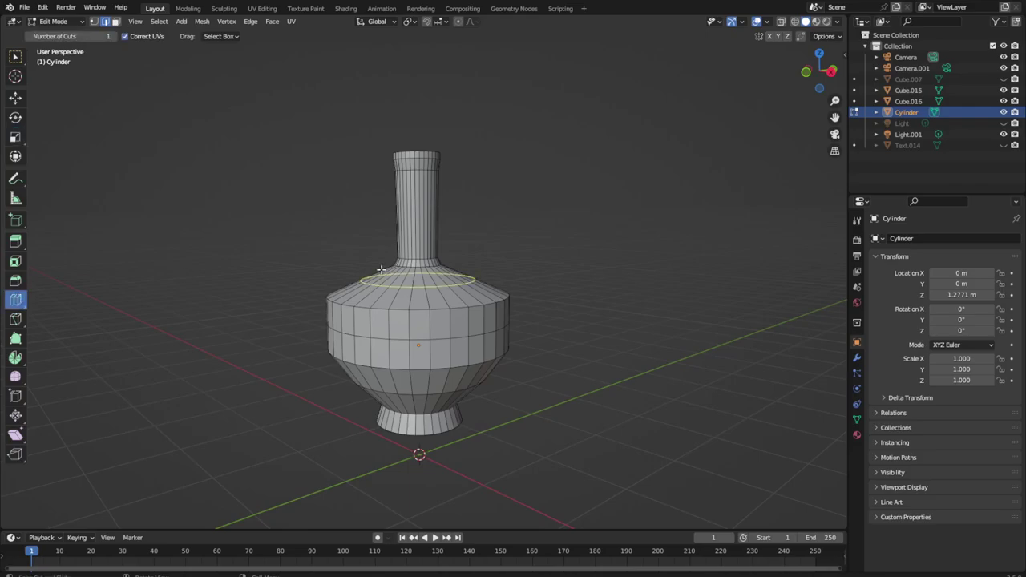
{"action": "left_click", "coordinate": [415, 292]}
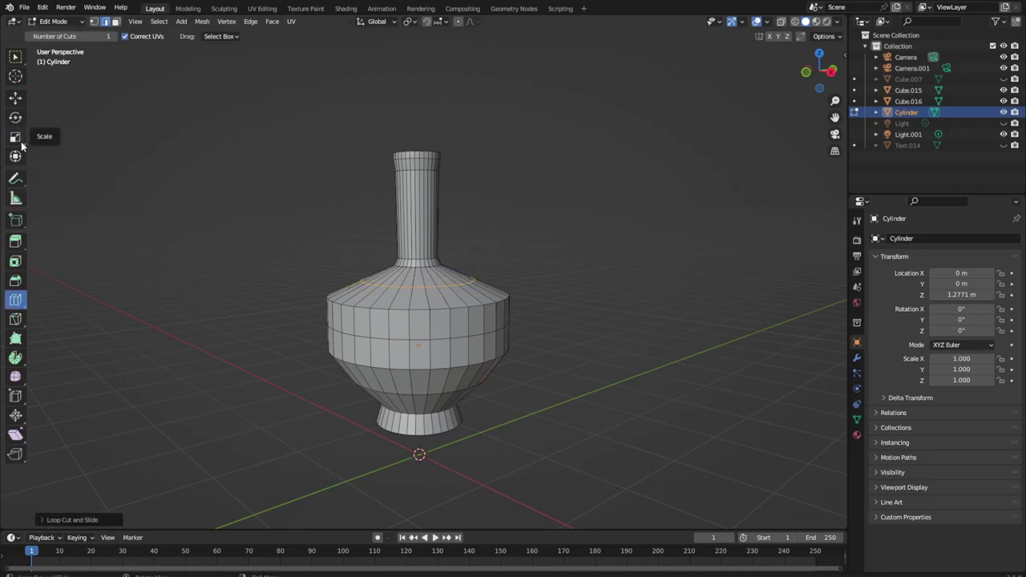
{"action": "left_click", "coordinate": [16, 137]}
{"action": "left_click_drag", "start_coordinate": [461, 252], "coordinate": [469, 243]}
{"action": "left_click", "coordinate": [15, 97]}
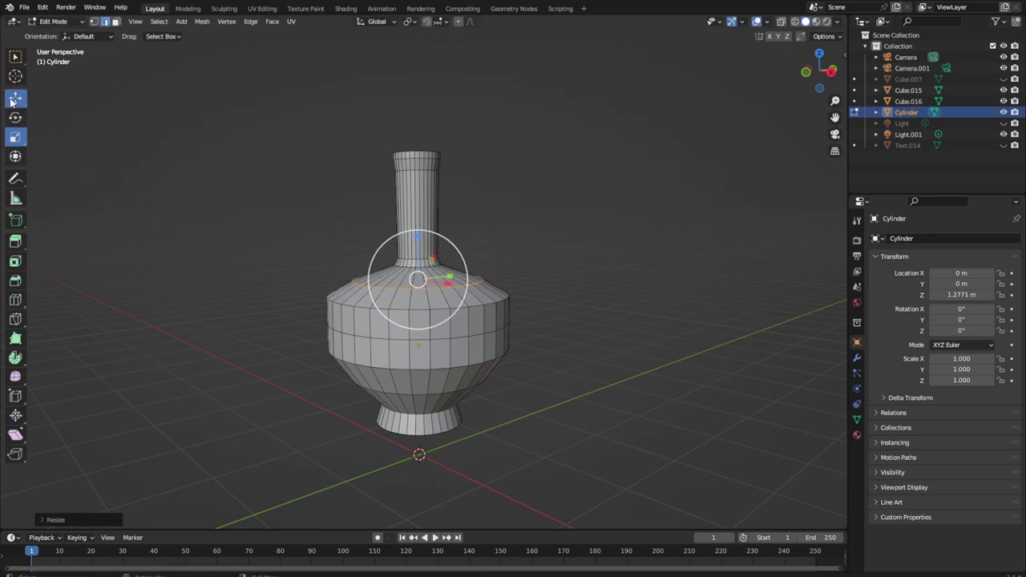
{"action": "left_click_drag", "start_coordinate": [416, 235], "coordinate": [411, 244]}
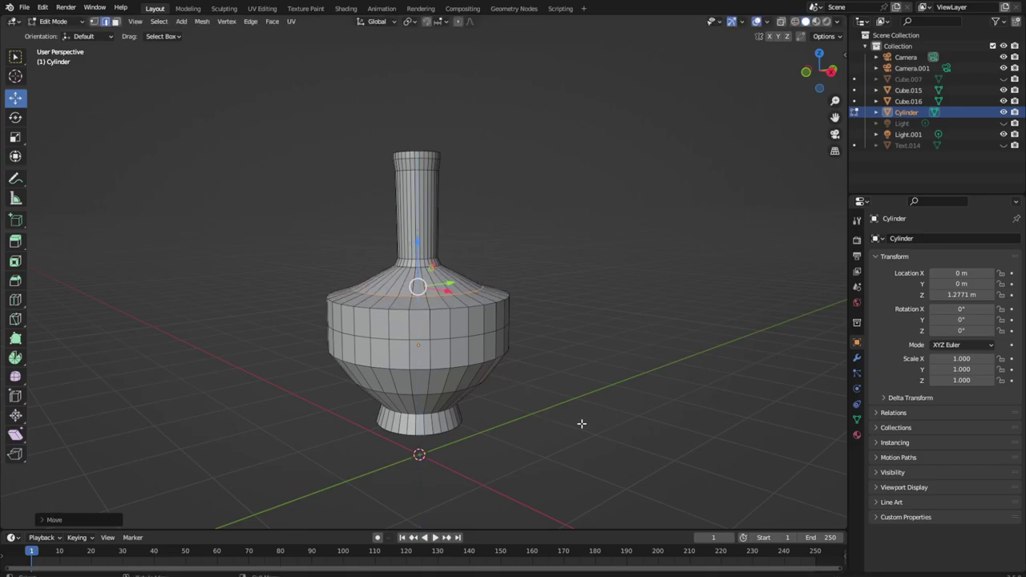
{"action": "left_click", "coordinate": [16, 57]}
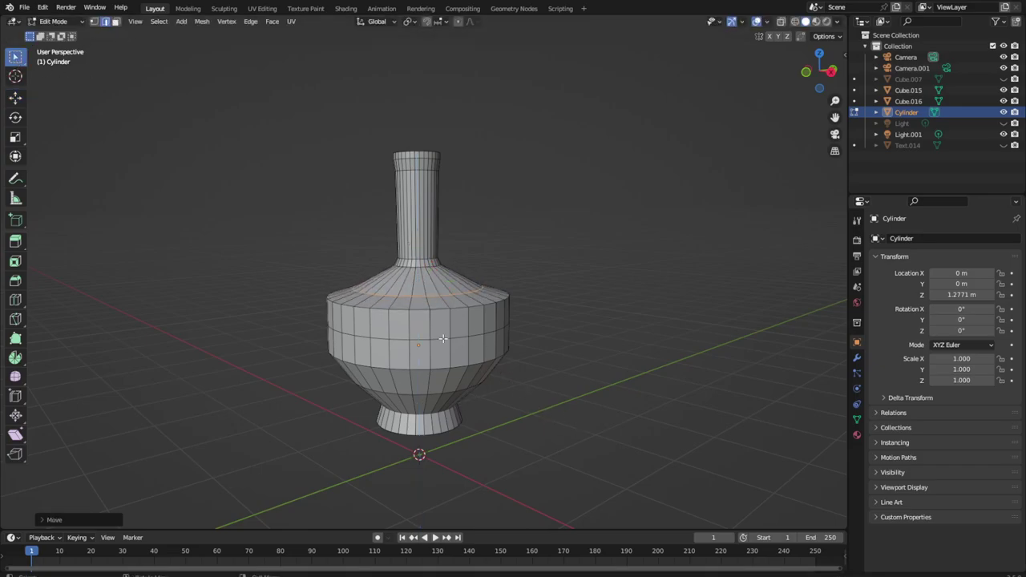
Select the edge loop at the vase body's upper rim
{"action": "left_click", "coordinate": [419, 310]}
{"action": "middle_click_drag", "start_coordinate": [694, 396], "coordinate": [440, 368]}
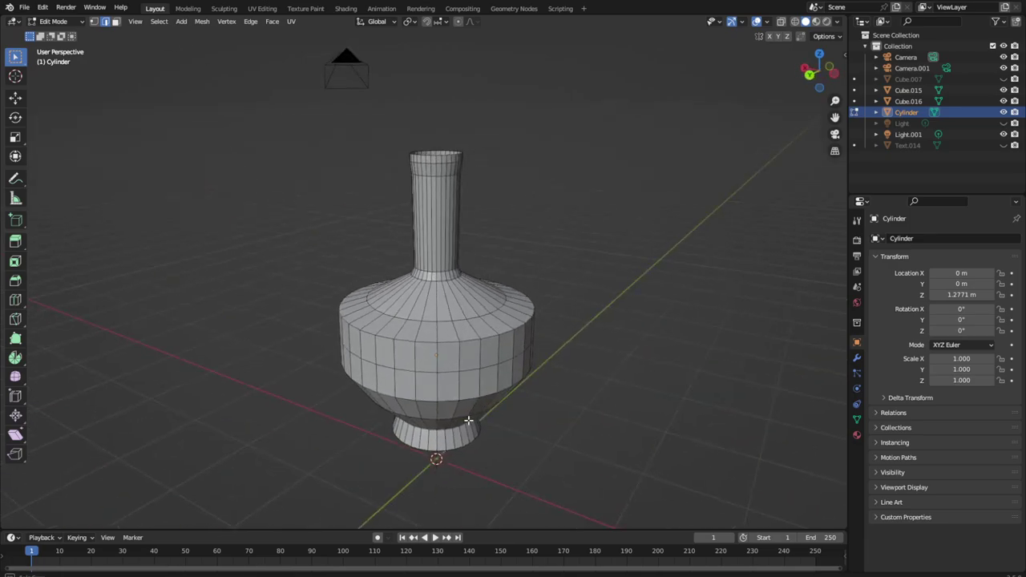
{"action": "left_click", "coordinate": [424, 342], "text": "ctrl"}
{"action": "left_click", "coordinate": [627, 347]}
{"action": "mouse_move", "coordinate": [627, 346]}
{"action": "middle_mouse_down"}
{"action": "mouse_move", "coordinate": [762, 410]}
{"action": "mouse_move", "coordinate": [456, 314]}
{"action": "middle_mouse_up"}
{"action": "left_click", "coordinate": [379, 302], "text": "ctrl"}
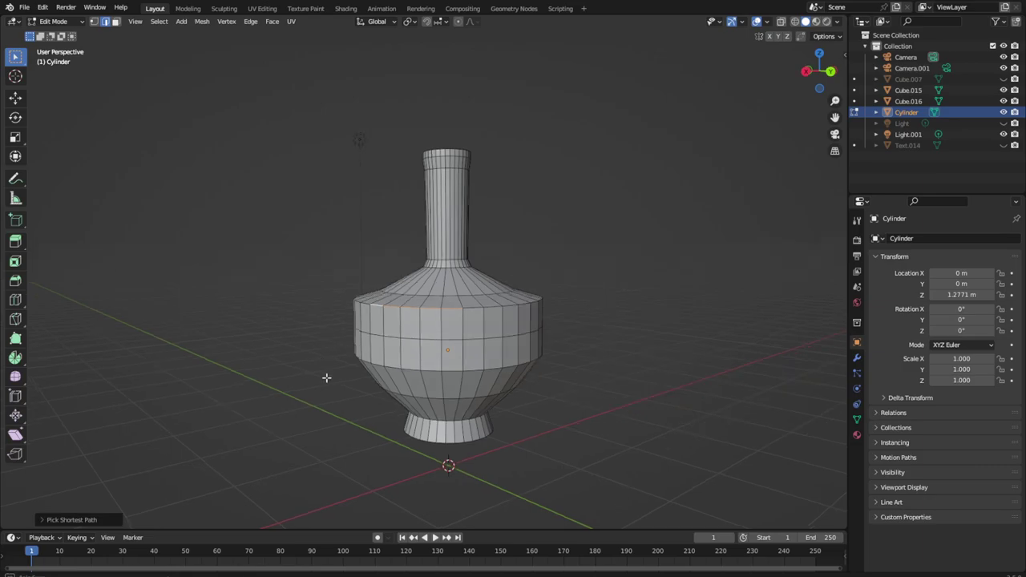
{"action": "middle_click_drag", "start_coordinate": [380, 302], "coordinate": [536, 382]}
{"action": "middle_click_drag", "start_coordinate": [417, 317], "coordinate": [446, 407]}
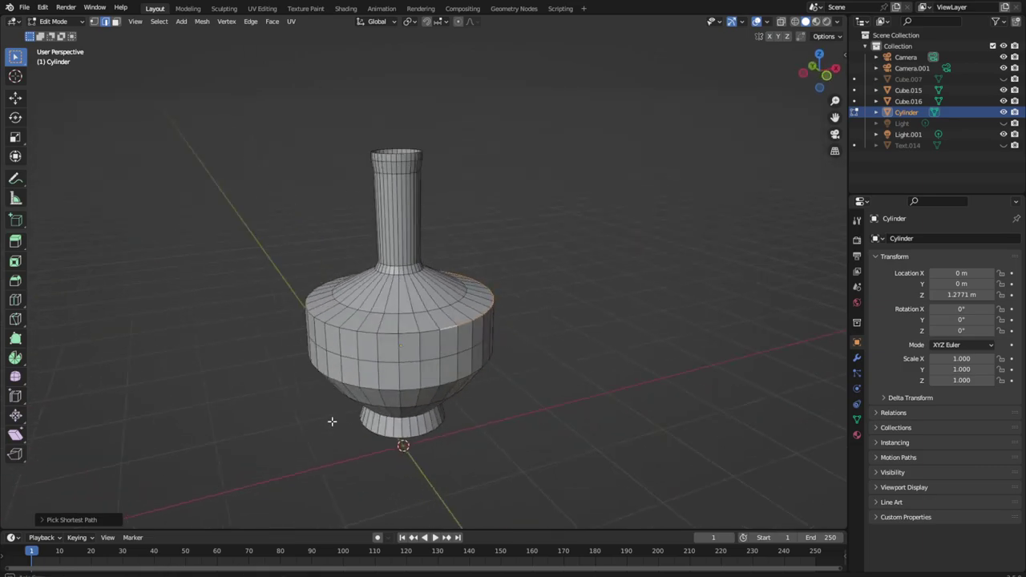
{"action": "mouse_move", "coordinate": [455, 330]}
{"action": "middle_mouse_down"}
{"action": "mouse_move", "coordinate": [340, 423]}
{"action": "mouse_move", "coordinate": [413, 356]}
{"action": "middle_mouse_up"}
{"action": "left_click", "coordinate": [436, 307], "text": "ctrl"}
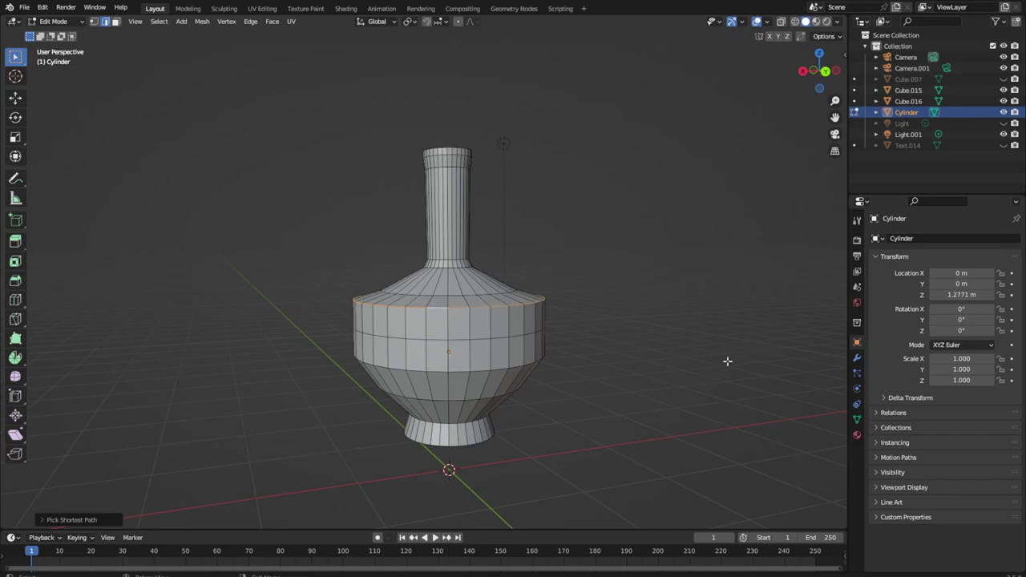
{"action": "middle_click_drag", "start_coordinate": [728, 361], "coordinate": [517, 368]}
{"action": "middle_click_drag", "start_coordinate": [152, 247], "coordinate": [145, 225]}
Scale the upper rim loop to about 0.92 to round the shoulder, then deselect it
{"action": "left_click", "coordinate": [14, 136]}
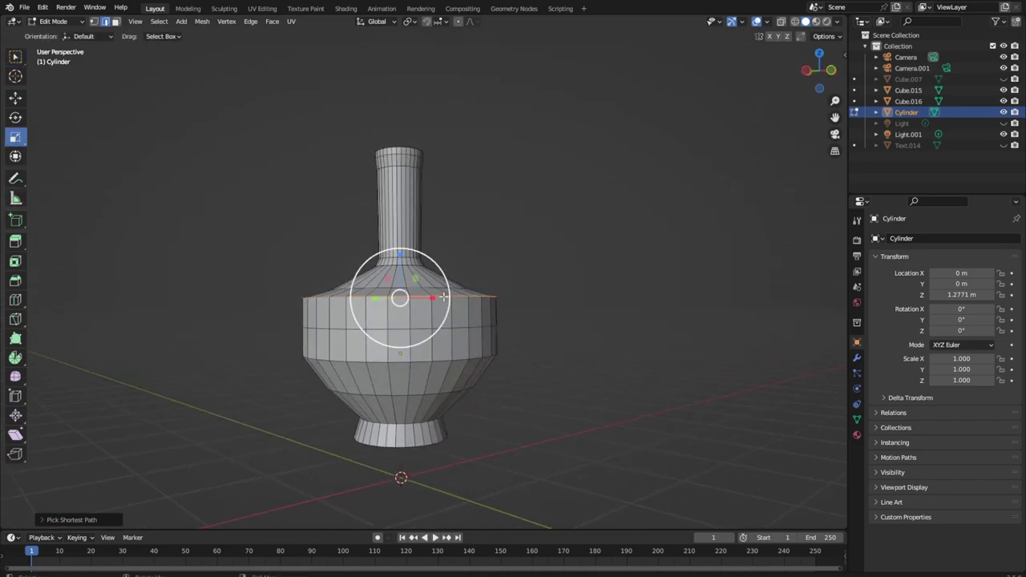
{"action": "left_click_drag", "start_coordinate": [449, 295], "coordinate": [437, 294]}
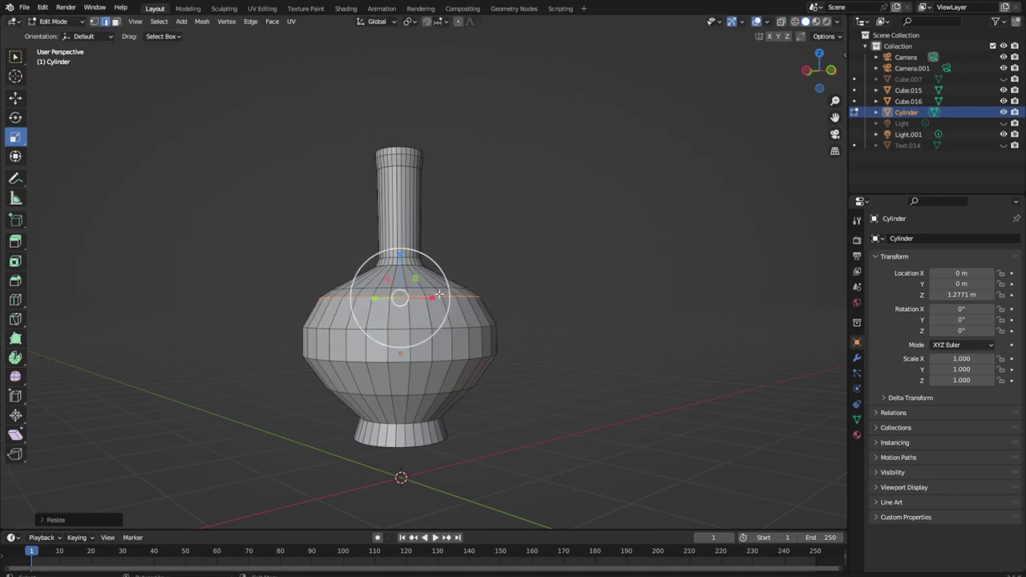
{"action": "scroll", "coordinate": [582, 287], "scroll_direction": "up", "scroll_amount": 2}
{"action": "scroll", "coordinate": [574, 296], "scroll_direction": "down", "scroll_amount": 4}
{"action": "mouse_move", "coordinate": [574, 295]}
{"action": "middle_mouse_down"}
{"action": "mouse_move", "coordinate": [522, 288]}
{"action": "mouse_move", "coordinate": [506, 298]}
{"action": "mouse_move", "coordinate": [511, 270]}
{"action": "mouse_move", "coordinate": [512, 283]}
{"action": "middle_mouse_up"}
{"action": "scroll", "coordinate": [513, 282], "scroll_direction": "up", "scroll_amount": 2}
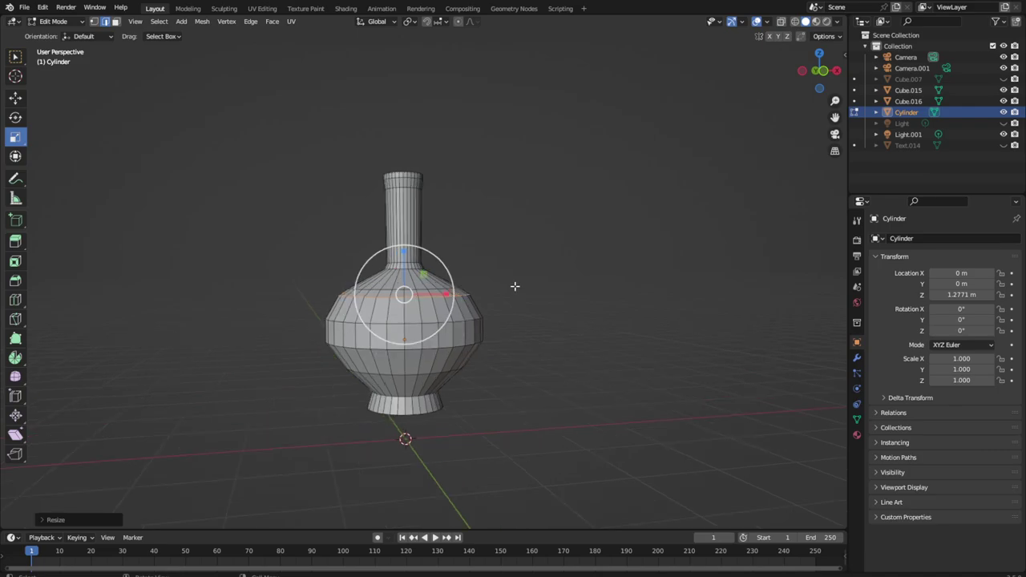
{"action": "left_click", "coordinate": [595, 330]}
{"action": "mouse_move", "coordinate": [620, 292]}
{"action": "middle_mouse_down"}
{"action": "mouse_move", "coordinate": [559, 300]}
{"action": "mouse_move", "coordinate": [572, 300]}
{"action": "middle_mouse_up"}
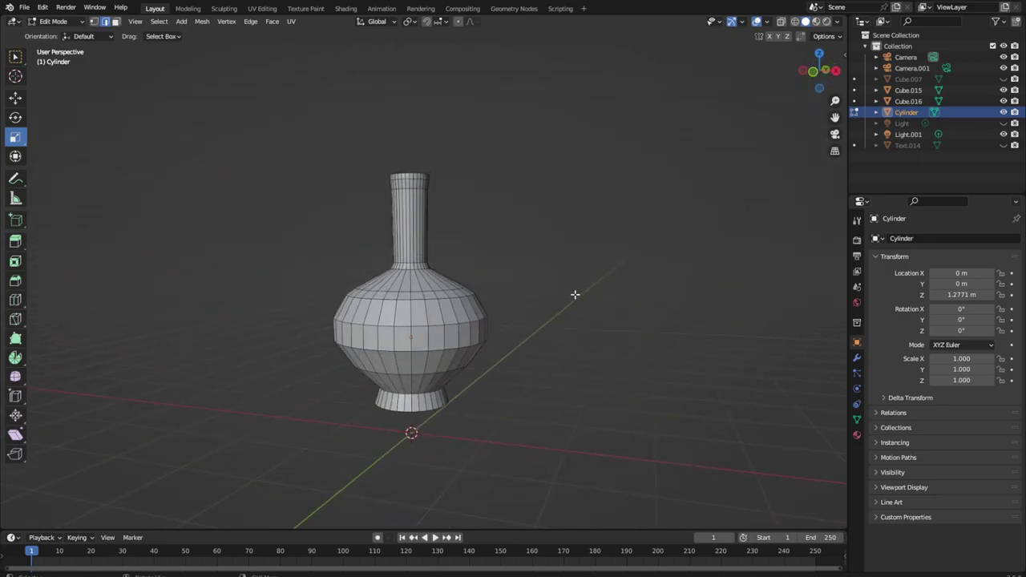
{"action": "mouse_move", "coordinate": [575, 294]}
{"action": "middle_mouse_down"}
{"action": "mouse_move", "coordinate": [547, 283]}
{"action": "mouse_move", "coordinate": [406, 291]}
{"action": "middle_mouse_up"}
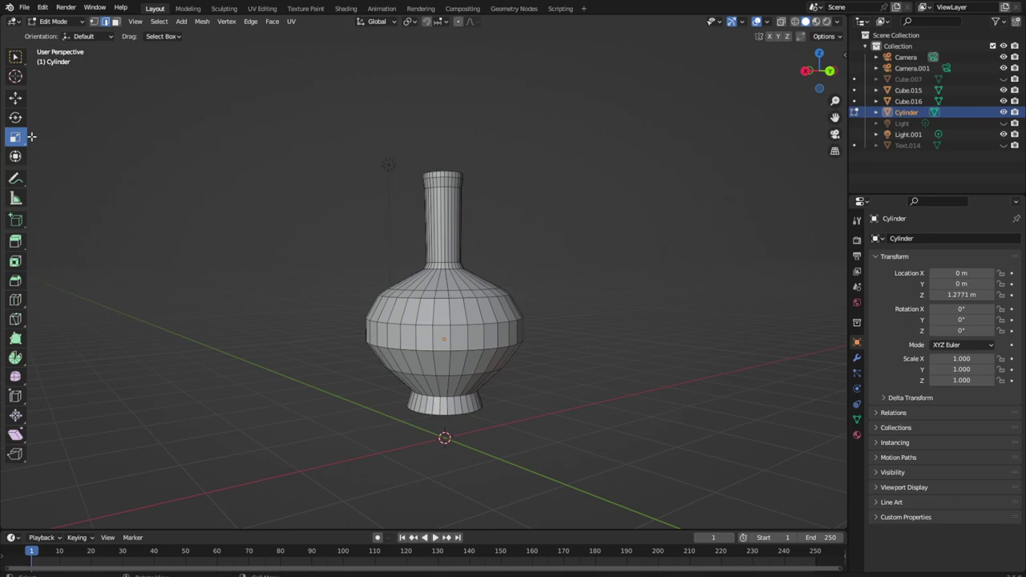
In Face select mode, box-select every face of the neck, orbiting to catch all sides
{"action": "left_click", "coordinate": [15, 56]}
{"action": "left_click", "coordinate": [117, 21]}
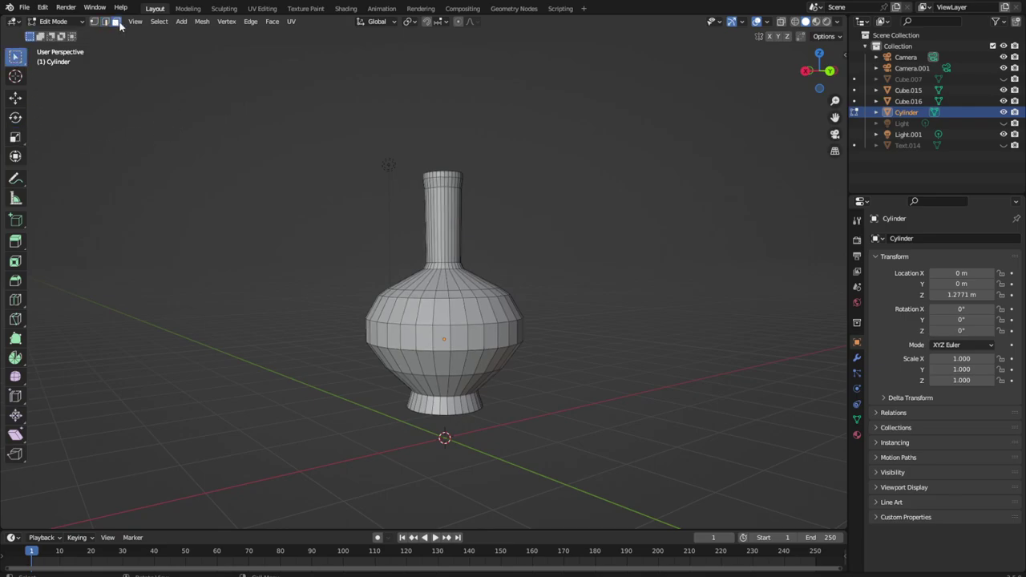
{"action": "left_click_drag", "start_coordinate": [374, 127], "coordinate": [533, 258]}
{"action": "mouse_move", "coordinate": [529, 264]}
{"action": "middle_mouse_down"}
{"action": "mouse_move", "coordinate": [575, 273]}
{"action": "mouse_move", "coordinate": [717, 252]}
{"action": "mouse_move", "coordinate": [256, 88]}
{"action": "middle_mouse_up"}
{"action": "left_click_drag", "start_coordinate": [256, 88], "coordinate": [494, 265]}
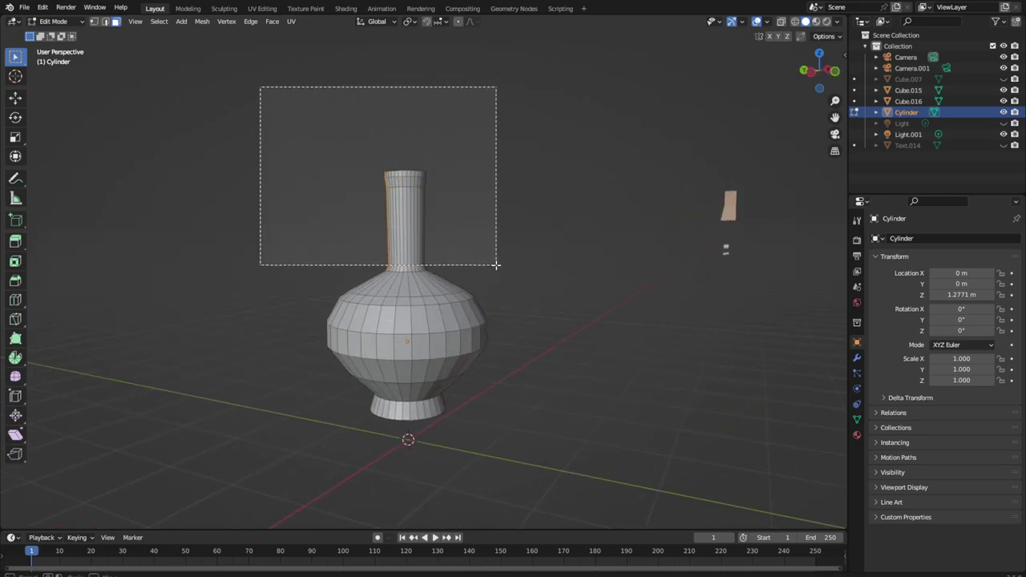
{"action": "middle_click_drag", "start_coordinate": [582, 250], "coordinate": [557, 252]}
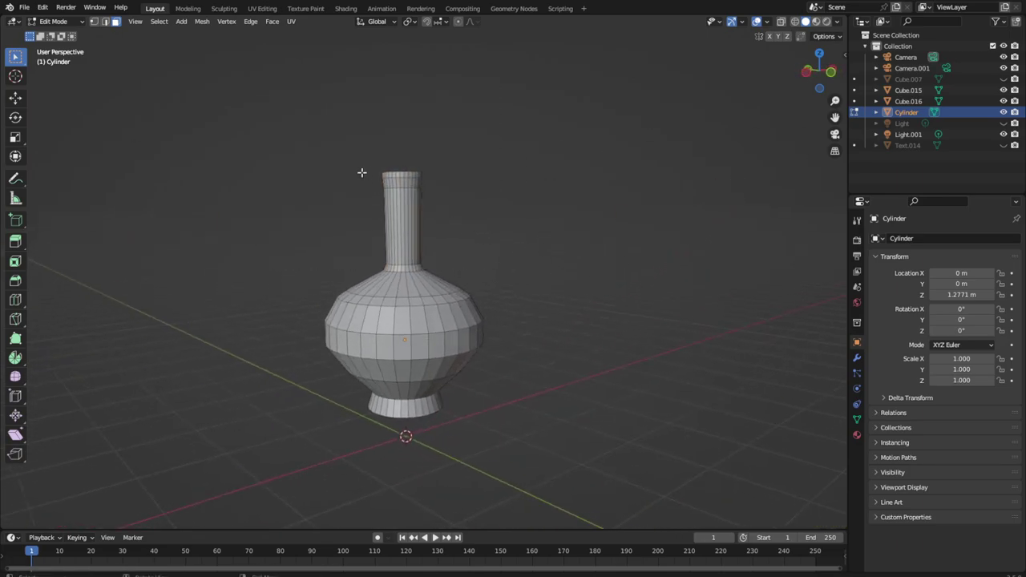
{"action": "mouse_move", "coordinate": [282, 128]}
{"action": "left_mouse_down"}
{"action": "mouse_move", "coordinate": [502, 265]}
{"action": "mouse_move", "coordinate": [480, 263]}
{"action": "left_mouse_up"}
{"action": "left_click_drag", "start_coordinate": [338, 151], "coordinate": [481, 268]}
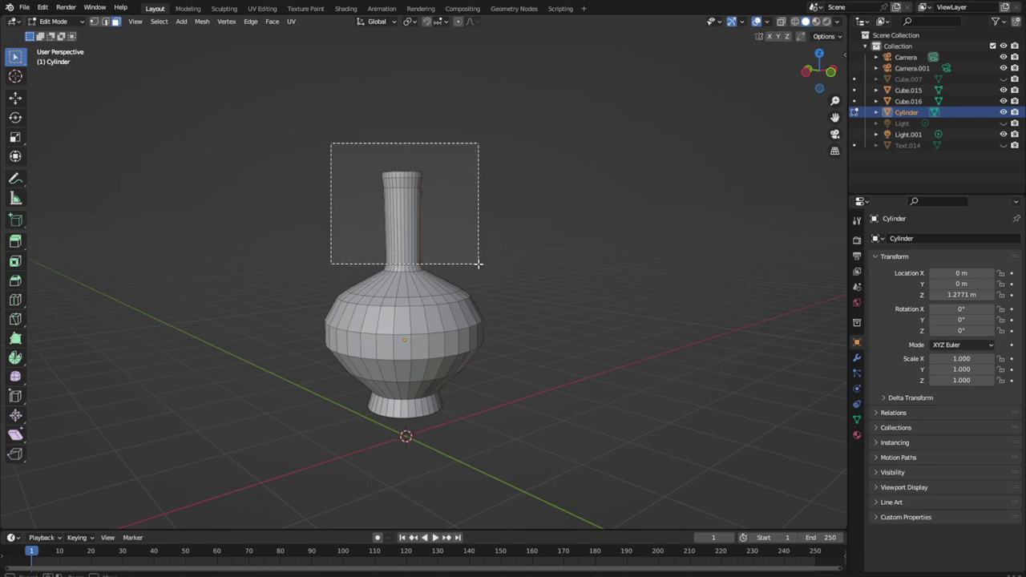
{"action": "mouse_move", "coordinate": [502, 249]}
{"action": "middle_mouse_down"}
{"action": "mouse_move", "coordinate": [297, 264]}
{"action": "mouse_move", "coordinate": [260, 241]}
{"action": "middle_mouse_up"}
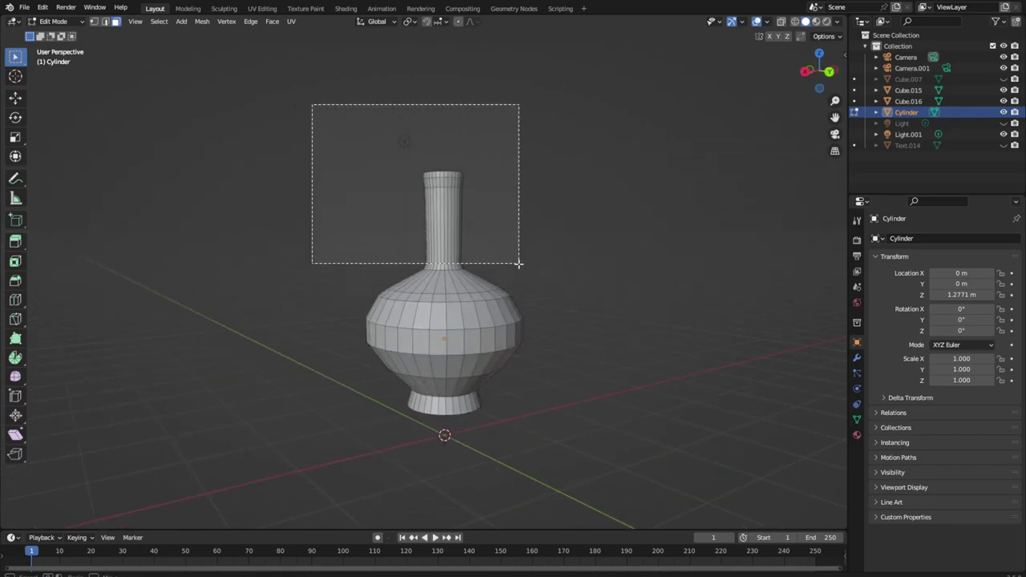
{"action": "left_click_drag", "start_coordinate": [311, 103], "coordinate": [522, 268]}
{"action": "mouse_move", "coordinate": [637, 261]}
{"action": "middle_mouse_down"}
{"action": "mouse_move", "coordinate": [460, 291]}
{"action": "mouse_move", "coordinate": [417, 240]}
{"action": "middle_mouse_up"}
{"action": "left_click_drag", "start_coordinate": [312, 115], "coordinate": [468, 268]}
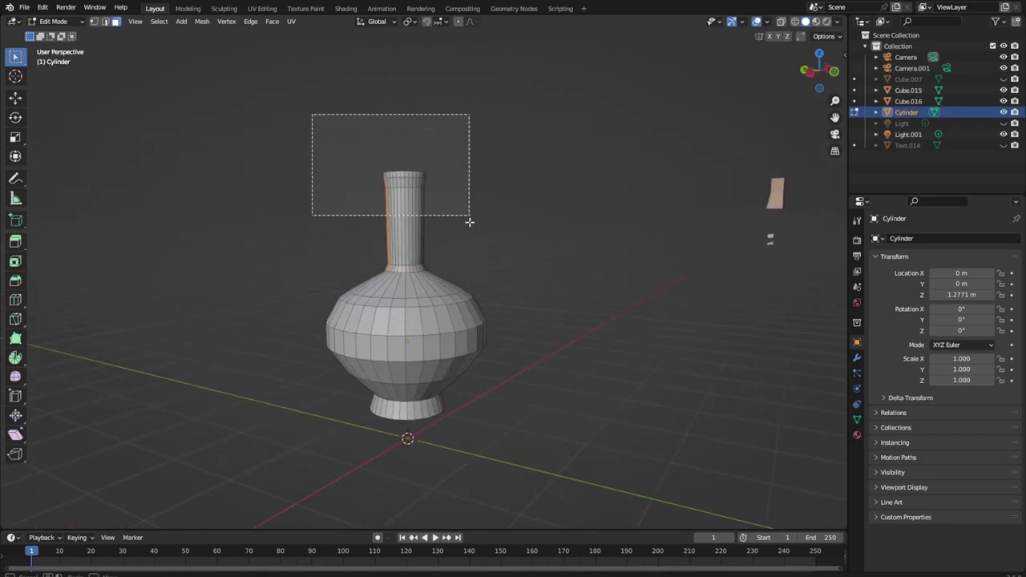
{"action": "middle_click_drag", "start_coordinate": [665, 280], "coordinate": [497, 265]}
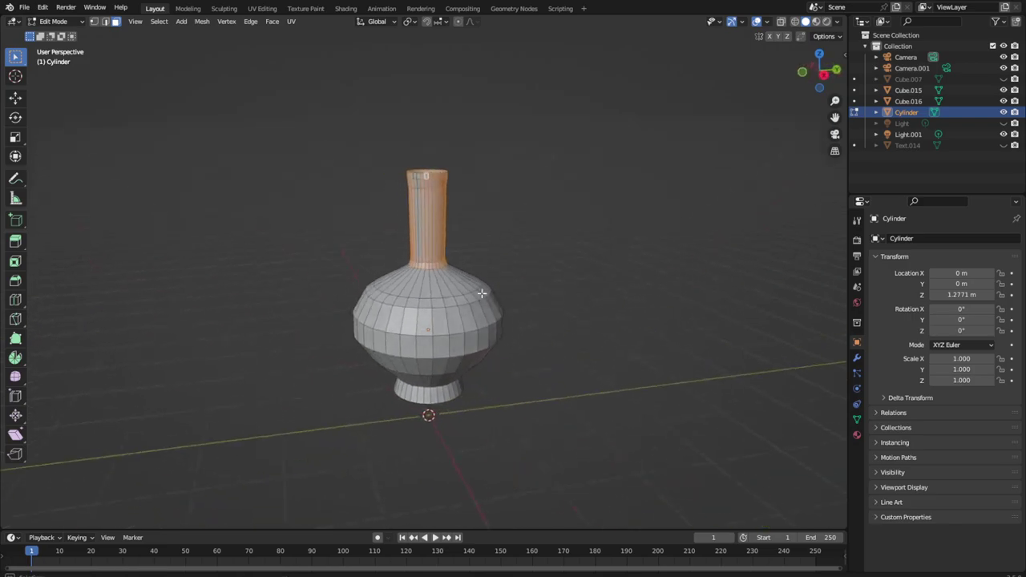
{"action": "mouse_move", "coordinate": [327, 106]}
{"action": "left_mouse_down"}
{"action": "mouse_move", "coordinate": [485, 249]}
{"action": "mouse_move", "coordinate": [483, 265]}
{"action": "left_mouse_up"}
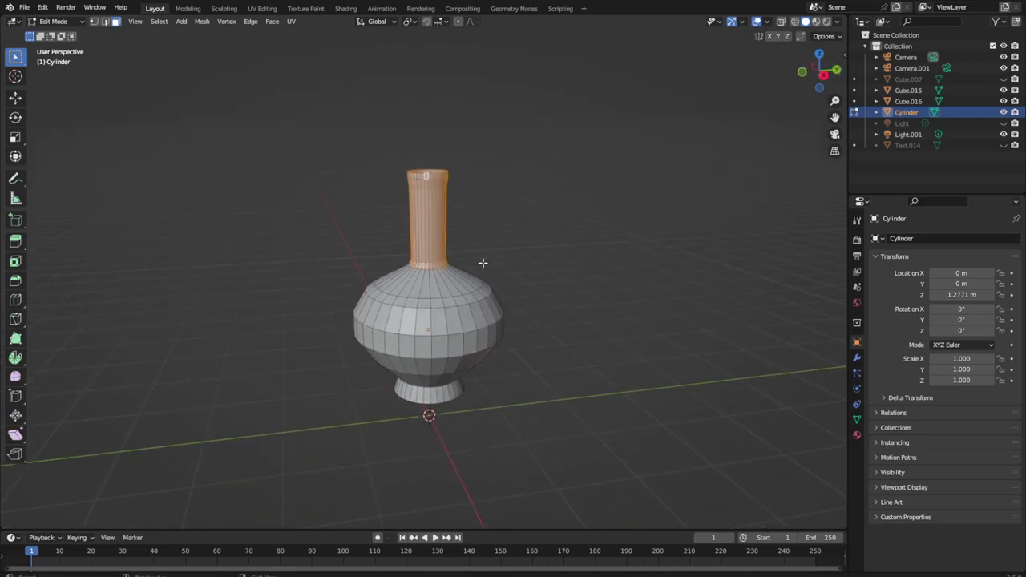
{"action": "mouse_move", "coordinate": [484, 264]}
{"action": "middle_mouse_down"}
{"action": "mouse_move", "coordinate": [618, 291]}
{"action": "mouse_move", "coordinate": [575, 248]}
{"action": "middle_mouse_up"}
Raise the selected neck faces slightly along Z to lengthen the neck
{"action": "left_click", "coordinate": [15, 97]}
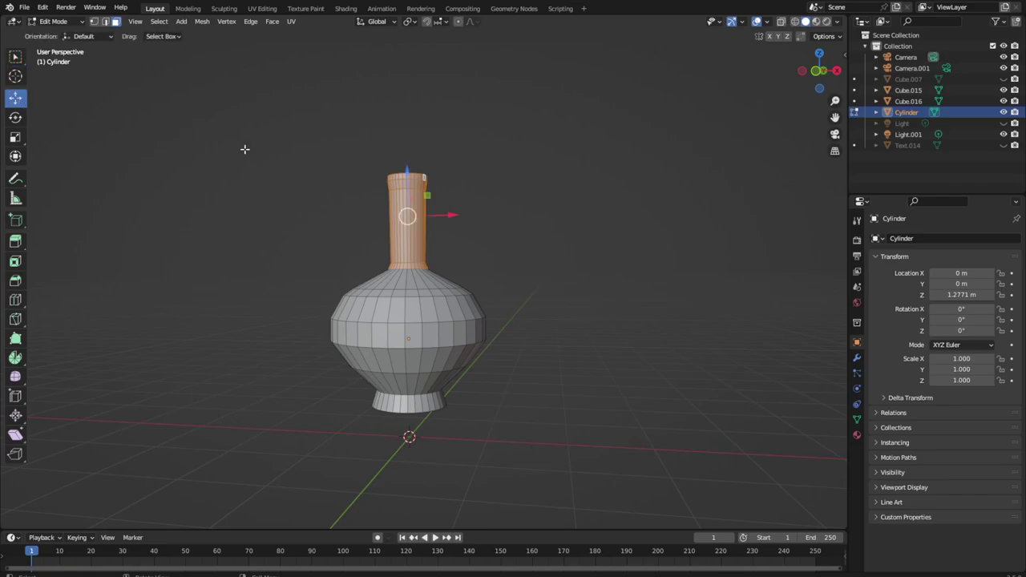
{"action": "left_click_drag", "start_coordinate": [404, 162], "coordinate": [406, 160]}
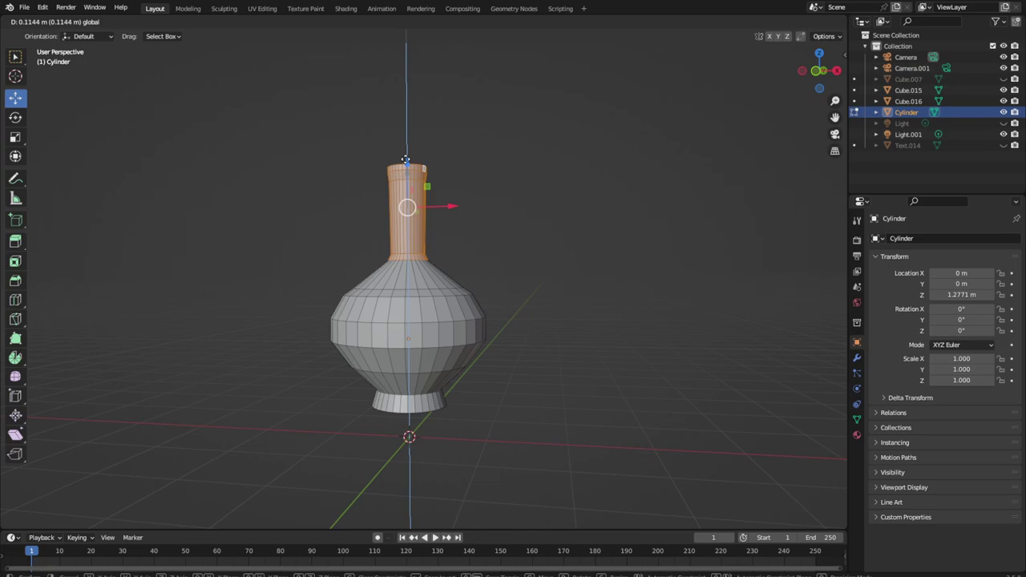
{"action": "left_click_drag", "start_coordinate": [406, 160], "coordinate": [396, 167]}
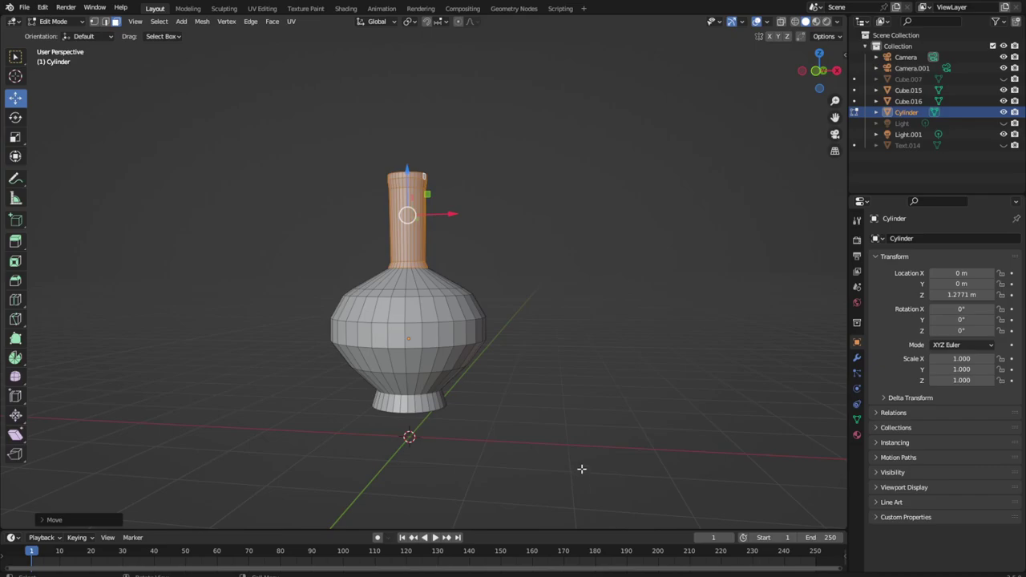
{"action": "left_click_drag", "start_coordinate": [560, 443], "coordinate": [315, 385]}
{"action": "middle_click_drag", "start_coordinate": [575, 406], "coordinate": [581, 453]}
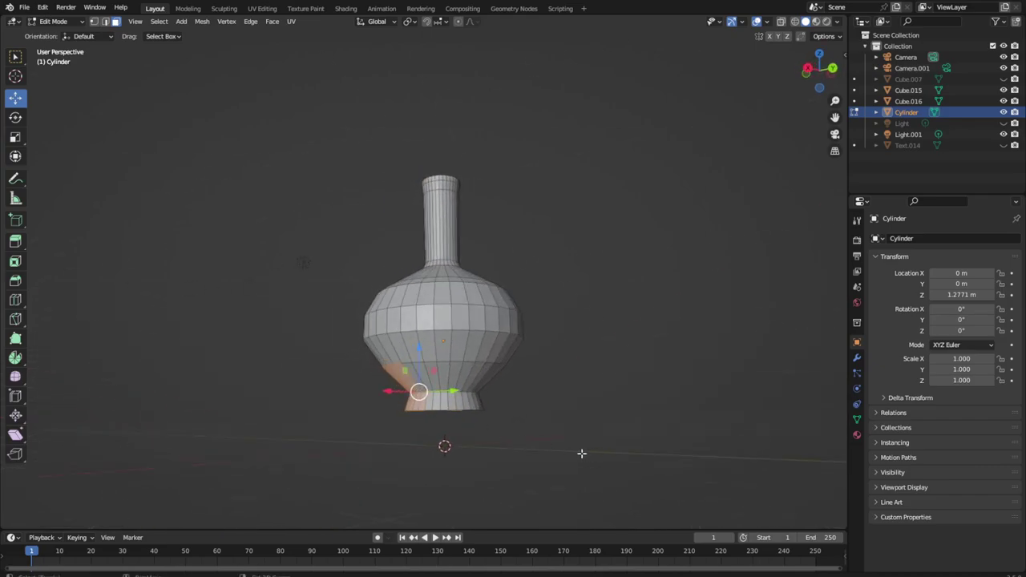
{"action": "left_click_drag", "start_coordinate": [575, 438], "coordinate": [367, 389]}
{"action": "middle_click_drag", "start_coordinate": [538, 417], "coordinate": [528, 472]}
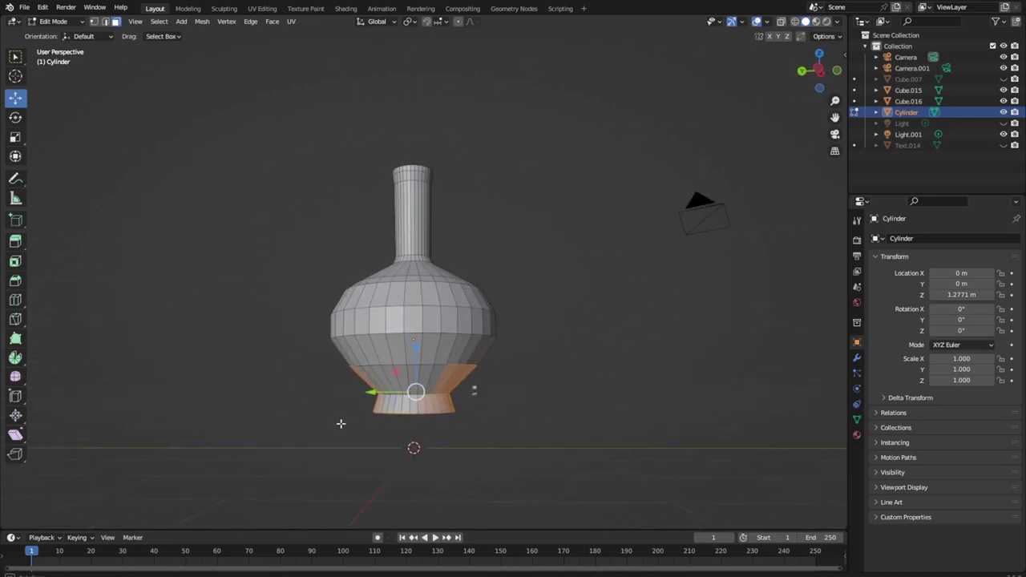
{"action": "mouse_move", "coordinate": [527, 472]}
{"action": "left_mouse_down"}
{"action": "mouse_move", "coordinate": [481, 450]}
{"action": "mouse_move", "coordinate": [326, 419]}
{"action": "left_mouse_up"}
{"action": "scroll", "coordinate": [424, 347], "scroll_direction": "down", "scroll_amount": 2}
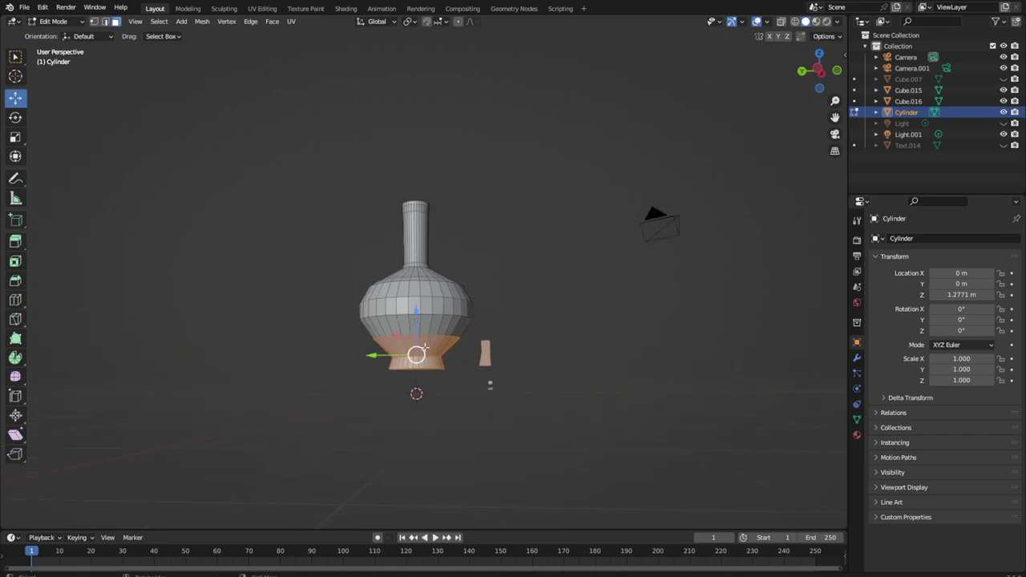
{"action": "left_click_drag", "start_coordinate": [417, 310], "coordinate": [408, 369]}
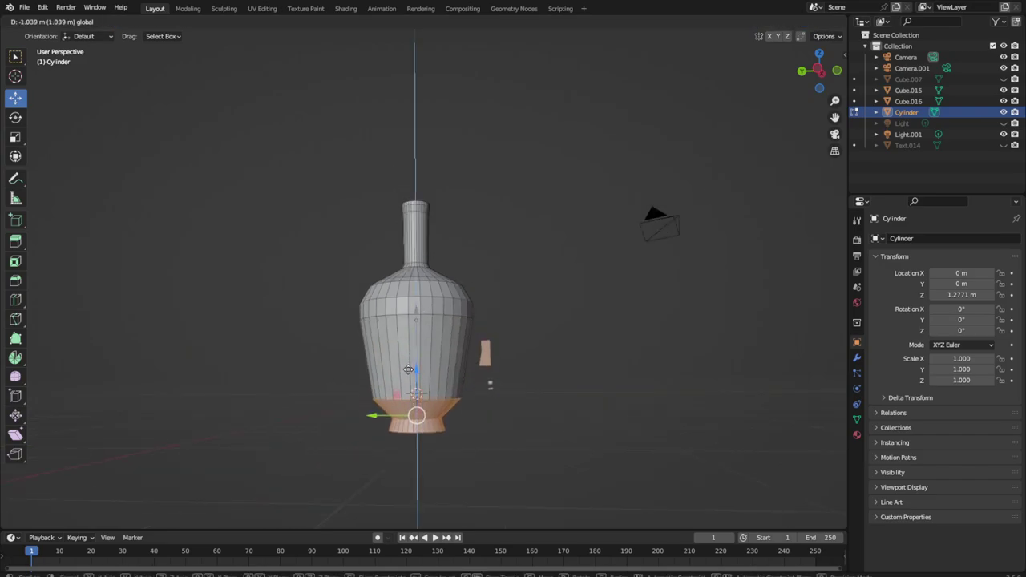
{"action": "middle_click_drag", "start_coordinate": [553, 364], "coordinate": [656, 376]}
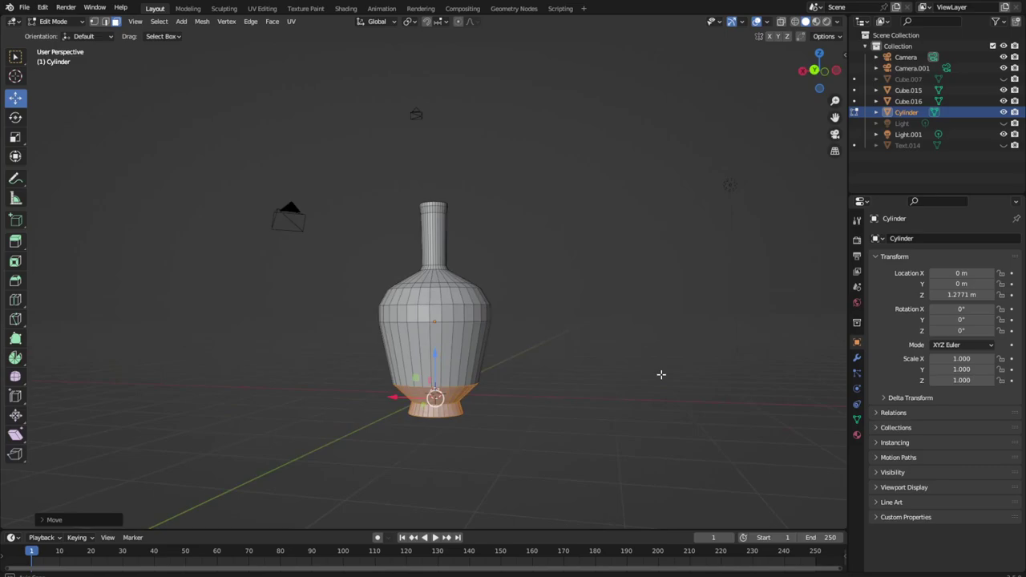
{"action": "scroll", "coordinate": [609, 362], "scroll_direction": "up", "scroll_amount": 1}
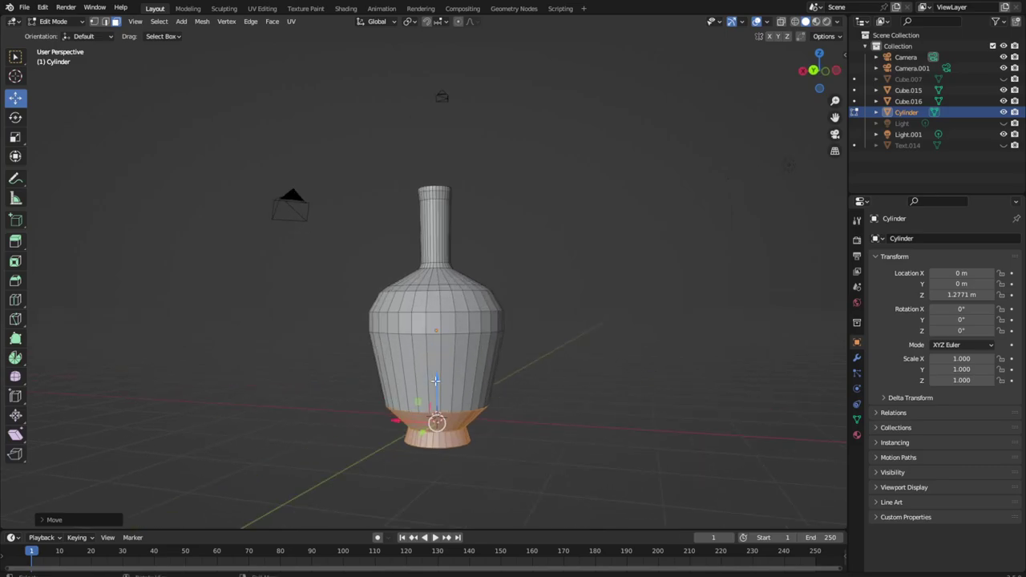
{"action": "left_click_drag", "start_coordinate": [435, 381], "coordinate": [438, 367]}
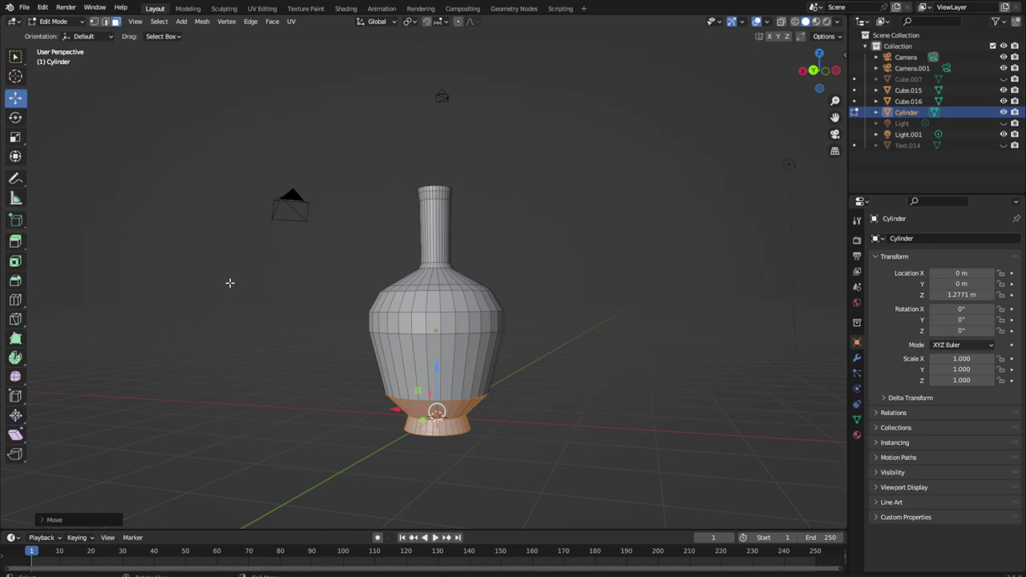
{"action": "left_click", "coordinate": [279, 346]}
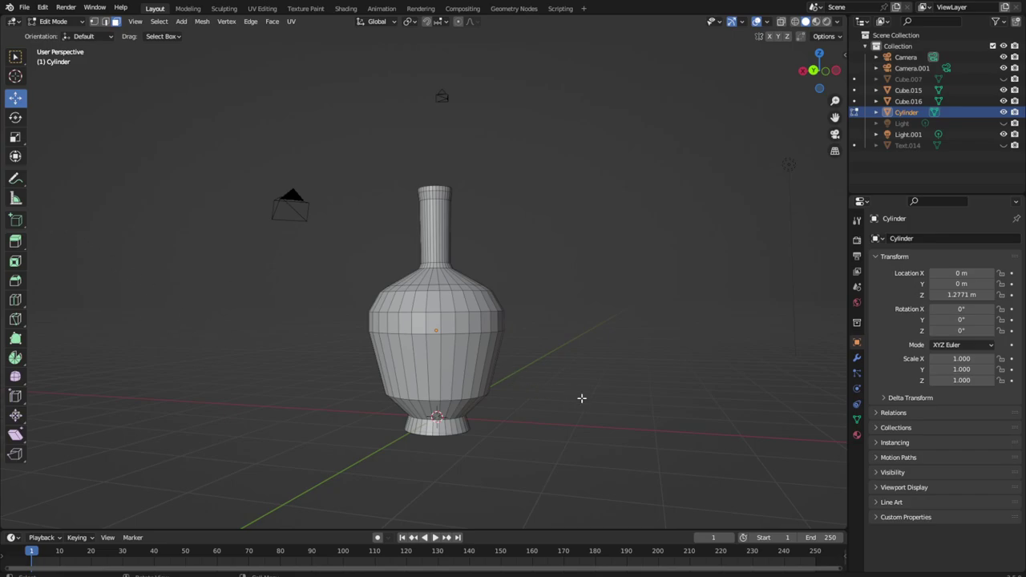
{"action": "mouse_move", "coordinate": [583, 398]}
{"action": "middle_mouse_down"}
{"action": "mouse_move", "coordinate": [292, 483]}
{"action": "mouse_move", "coordinate": [482, 368]}
{"action": "mouse_move", "coordinate": [280, 289]}
{"action": "mouse_move", "coordinate": [426, 518]}
{"action": "mouse_move", "coordinate": [452, 395]}
{"action": "middle_mouse_up"}
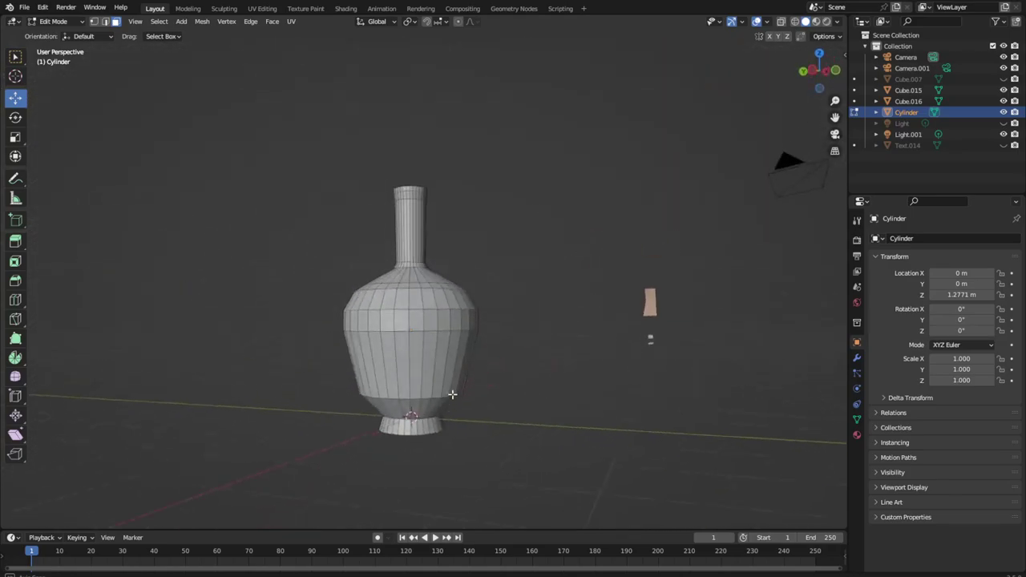
{"action": "scroll", "coordinate": [537, 374], "scroll_direction": "up", "scroll_amount": 2}
{"action": "scroll", "coordinate": [558, 368], "scroll_direction": "down", "scroll_amount": 2}
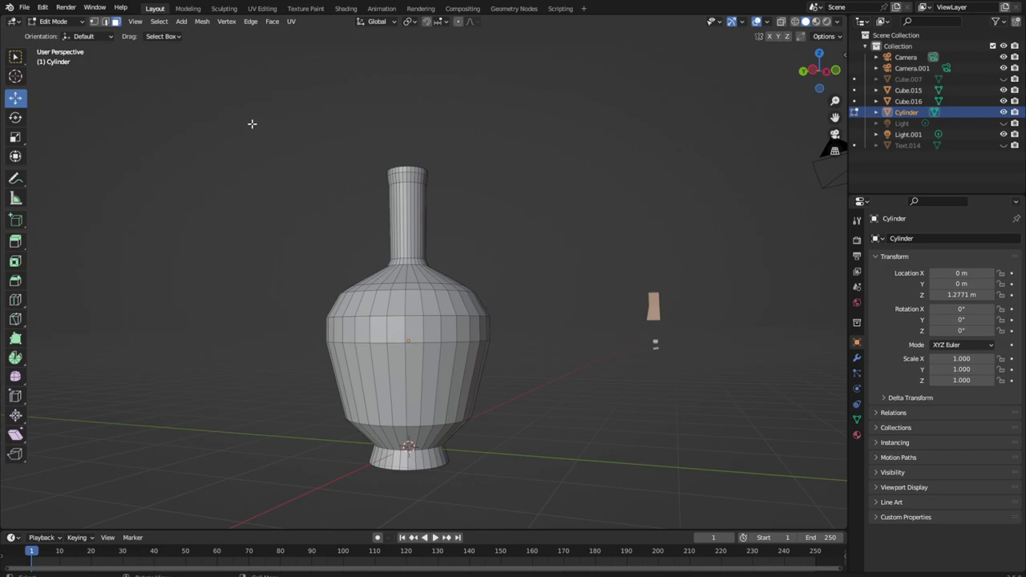
{"action": "left_click_drag", "start_coordinate": [215, 112], "coordinate": [584, 531]}
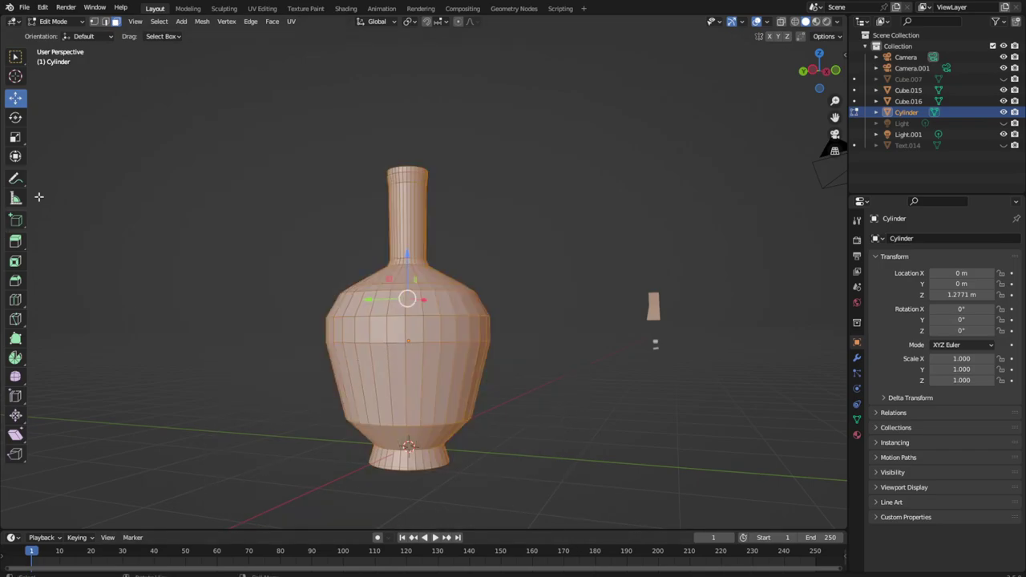
{"action": "left_click", "coordinate": [15, 136]}
{"action": "left_click_drag", "start_coordinate": [447, 325], "coordinate": [424, 313]}
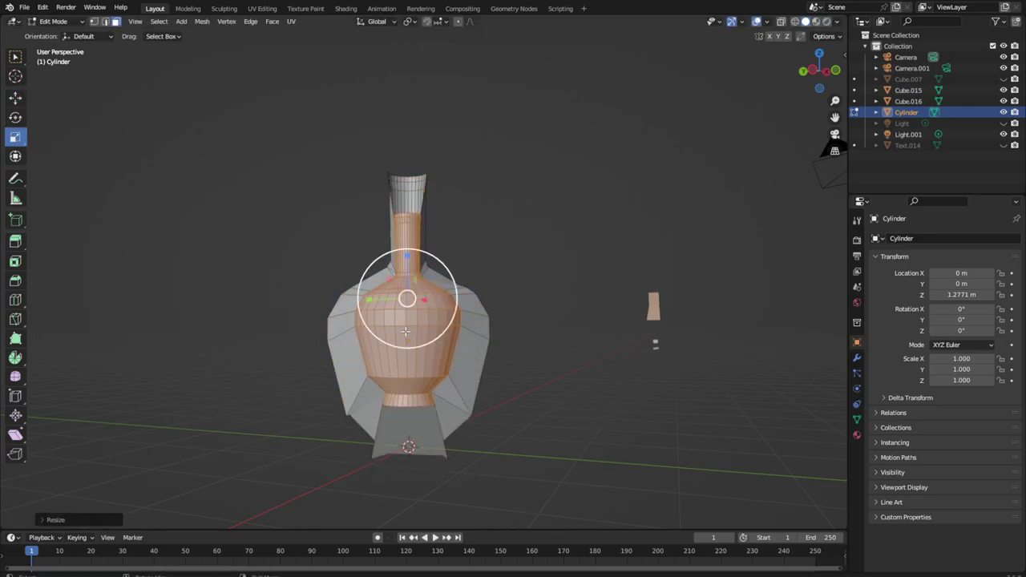
{"action": "key", "text": "ctrl+z"}
{"action": "middle_click_drag", "start_coordinate": [551, 430], "coordinate": [481, 433]}
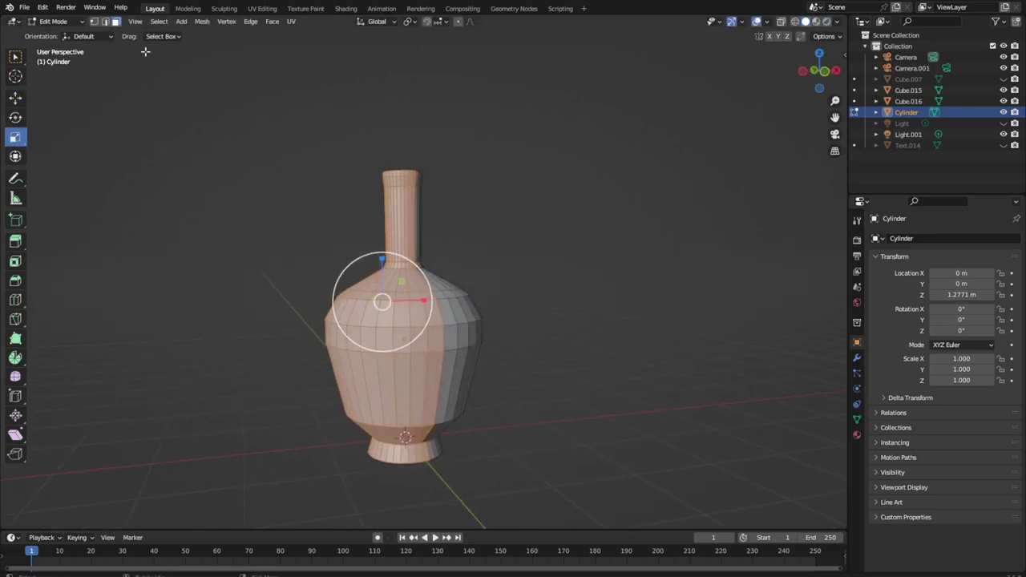
In Object Mode, scale the vase to 0.335 on X and Y and about 0.382 on Z
{"action": "left_click", "coordinate": [73, 24]}
{"action": "left_click", "coordinate": [60, 35]}
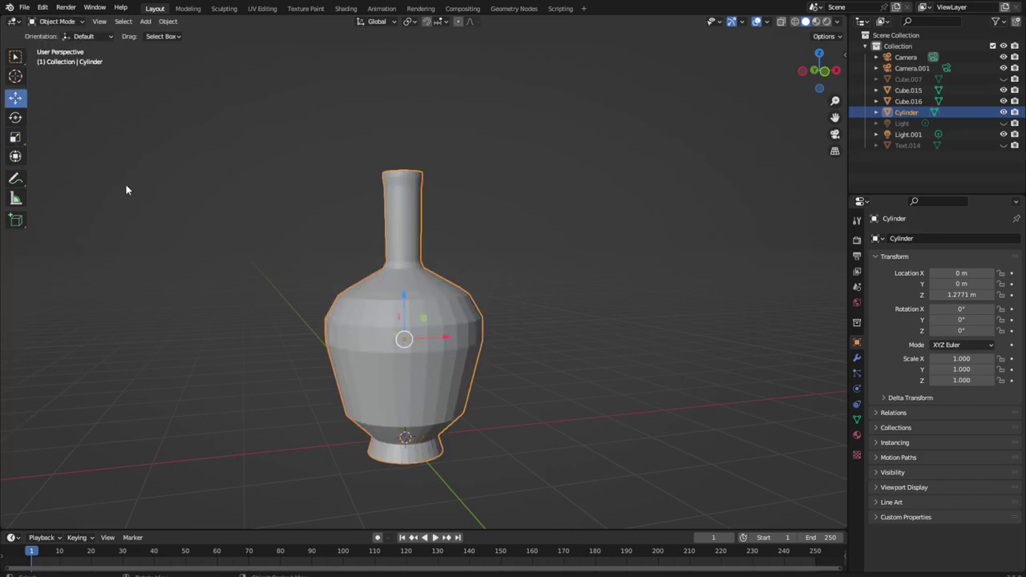
{"action": "left_click", "coordinate": [15, 137]}
{"action": "left_click_drag", "start_coordinate": [437, 361], "coordinate": [412, 343]}
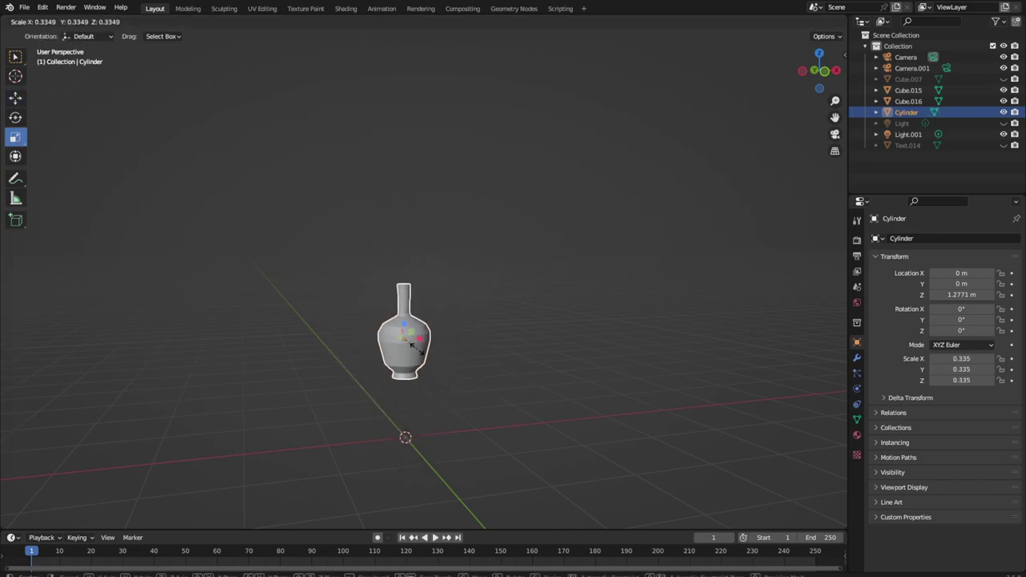
{"action": "left_click_drag", "start_coordinate": [401, 298], "coordinate": [391, 263]}
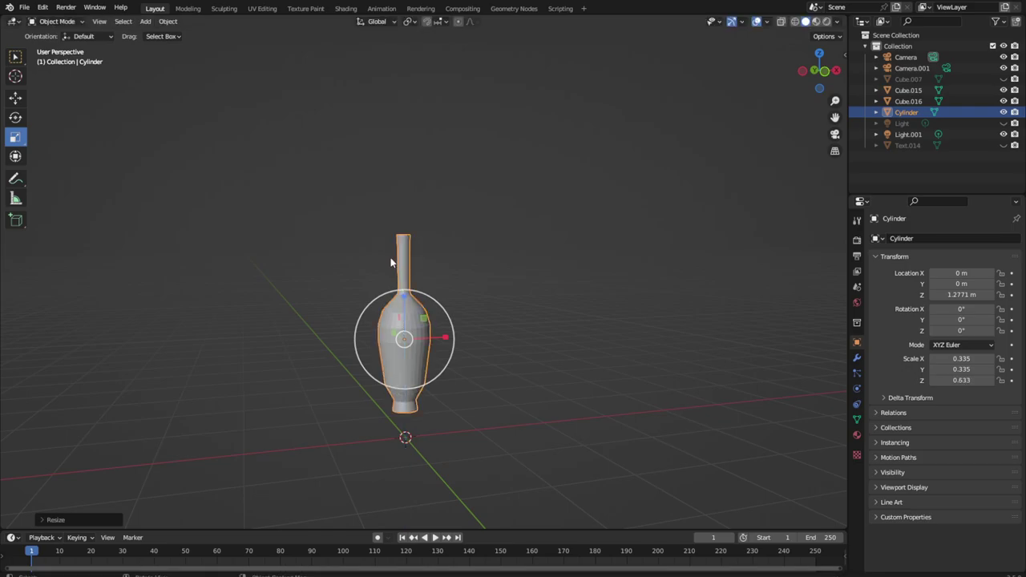
{"action": "scroll", "coordinate": [391, 263], "scroll_direction": "up", "scroll_amount": 2}
{"action": "middle_click_drag", "start_coordinate": [391, 263], "coordinate": [315, 334]}
{"action": "key", "text": "ctrl+z"}
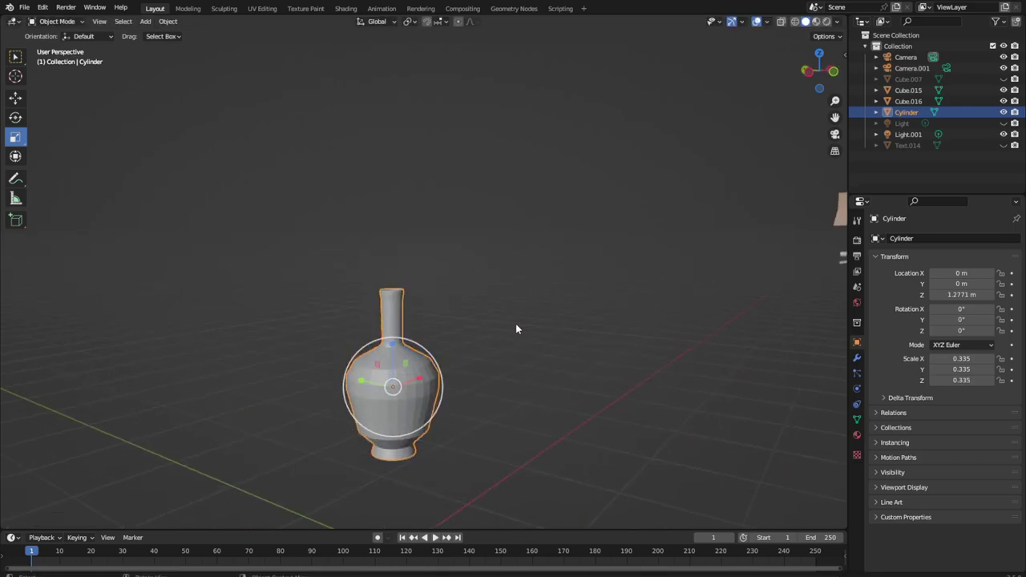
{"action": "scroll", "coordinate": [482, 349], "scroll_direction": "down", "scroll_amount": 3}
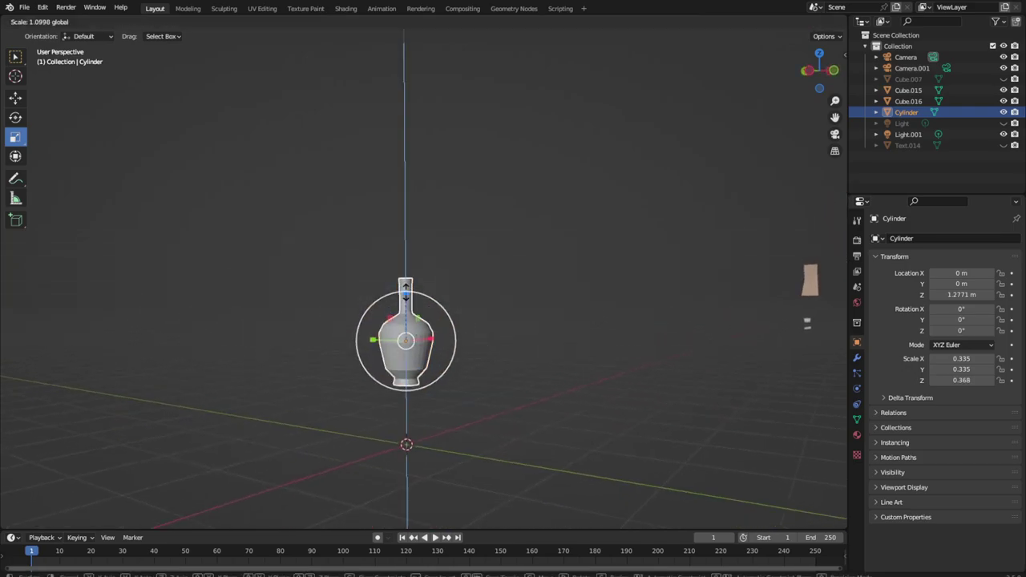
{"action": "mouse_move", "coordinate": [403, 303]}
{"action": "left_mouse_down"}
{"action": "mouse_move", "coordinate": [404, 294]}
{"action": "mouse_move", "coordinate": [405, 304]}
{"action": "left_mouse_up"}
{"action": "left_click", "coordinate": [56, 21]}
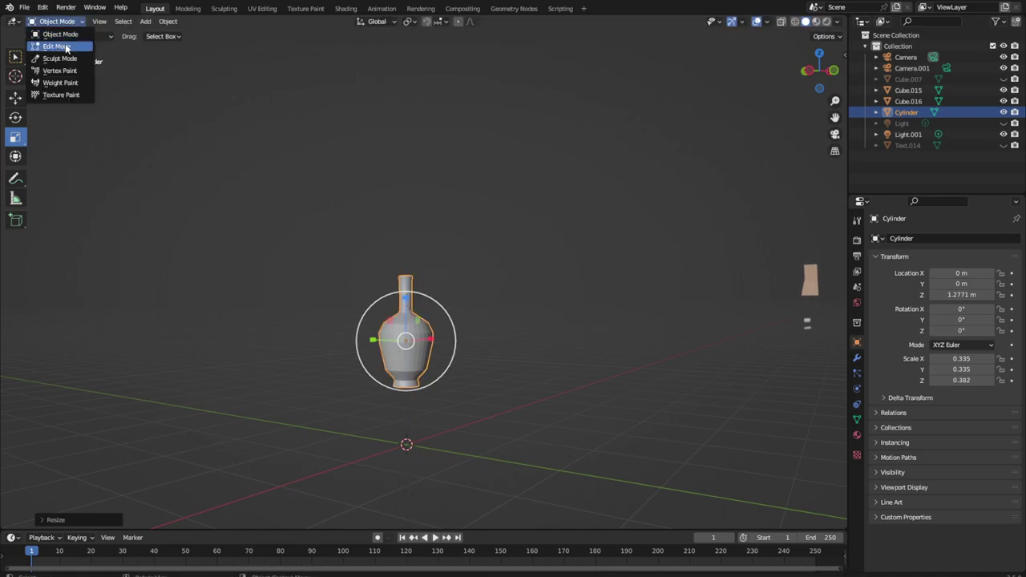
Enter Edit Mode, switch to edge select, and pick edge loops near the vase's bottom
{"action": "left_click", "coordinate": [64, 39]}
{"action": "scroll", "coordinate": [539, 394], "scroll_direction": "up", "scroll_amount": 3}
{"action": "left_click", "coordinate": [542, 399]}
{"action": "mouse_move", "coordinate": [545, 405]}
{"action": "middle_mouse_down"}
{"action": "mouse_move", "coordinate": [510, 400]}
{"action": "mouse_move", "coordinate": [534, 358]}
{"action": "mouse_move", "coordinate": [446, 406]}
{"action": "middle_mouse_up"}
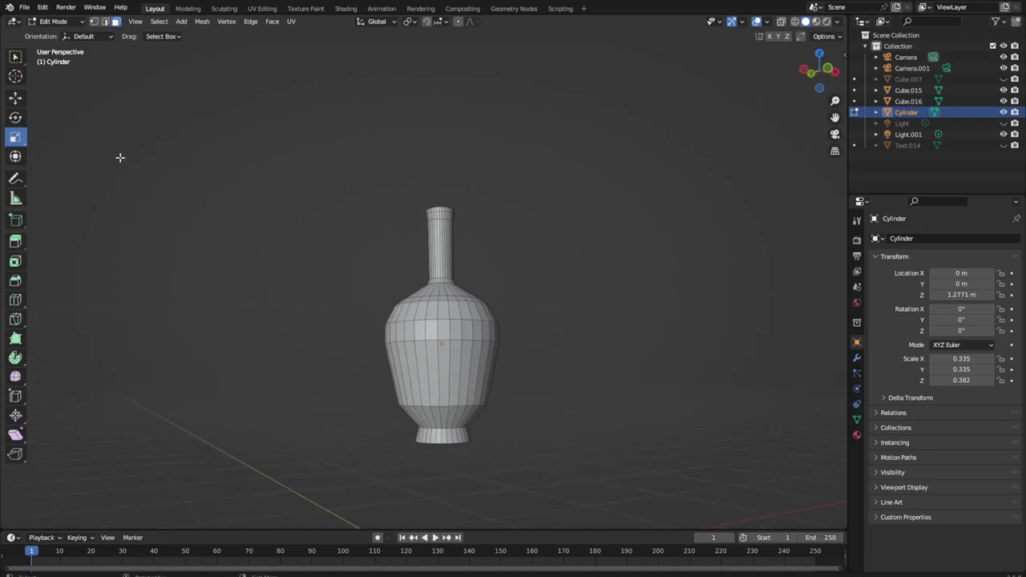
{"action": "left_click", "coordinate": [107, 23]}
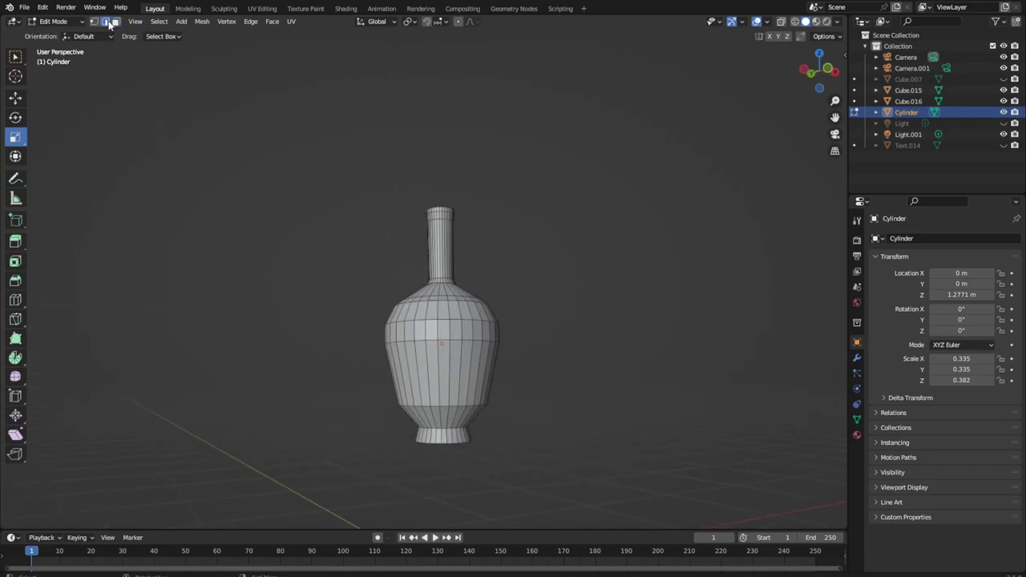
{"action": "left_click", "coordinate": [445, 408], "text": "alt"}
{"action": "mouse_move", "coordinate": [529, 414]}
{"action": "middle_mouse_down"}
{"action": "mouse_move", "coordinate": [446, 428]}
{"action": "mouse_move", "coordinate": [457, 413]}
{"action": "mouse_move", "coordinate": [518, 419]}
{"action": "middle_mouse_up"}
{"action": "left_click", "coordinate": [525, 444]}
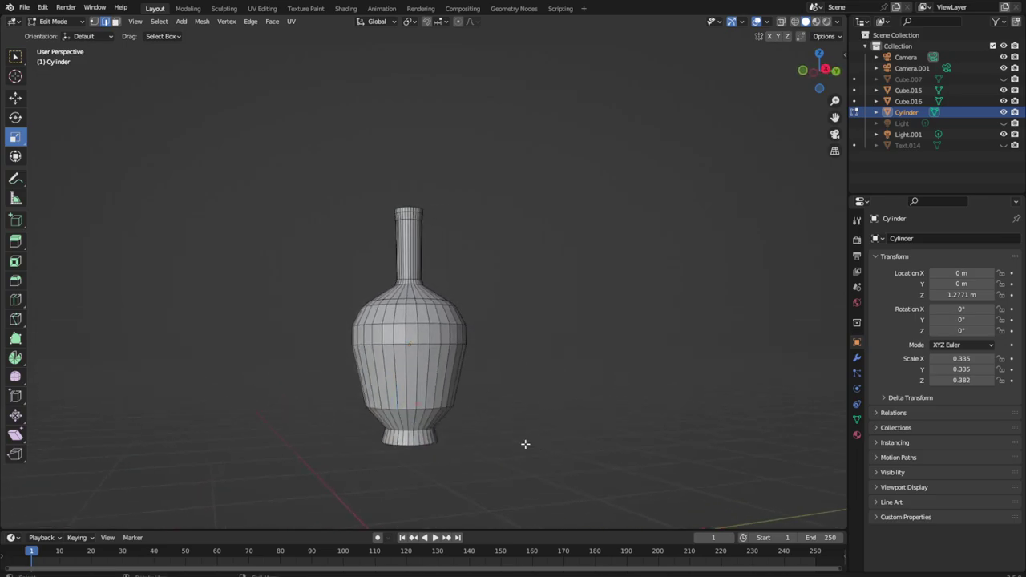
{"action": "left_click", "coordinate": [417, 411], "text": "alt"}
{"action": "mouse_move", "coordinate": [417, 410]}
{"action": "middle_mouse_down"}
{"action": "mouse_move", "coordinate": [532, 425]}
{"action": "mouse_move", "coordinate": [484, 407]}
{"action": "middle_mouse_up"}
{"action": "left_click", "coordinate": [422, 406], "text": "ctrl"}
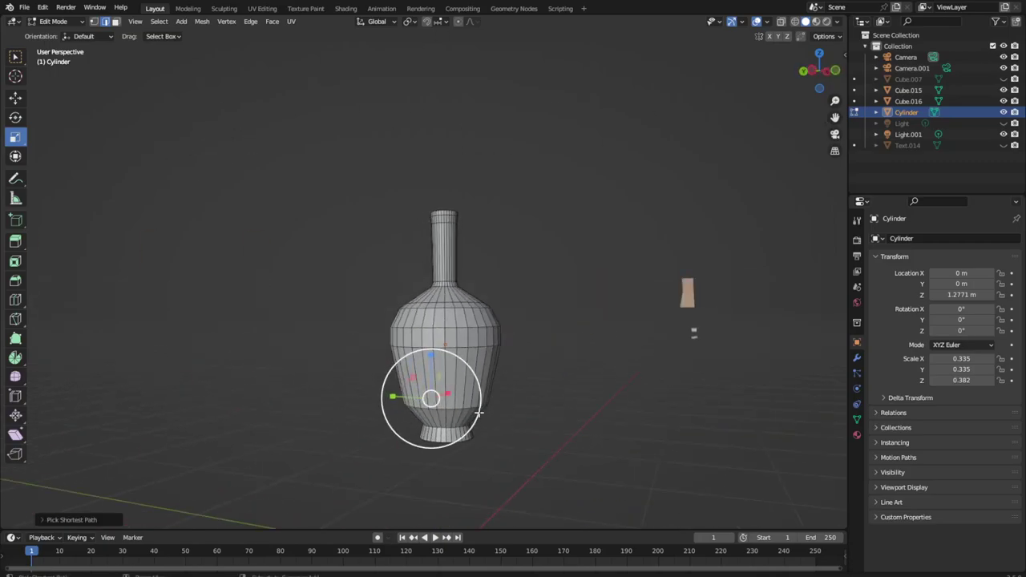
{"action": "middle_click_drag", "start_coordinate": [577, 408], "coordinate": [449, 401]}
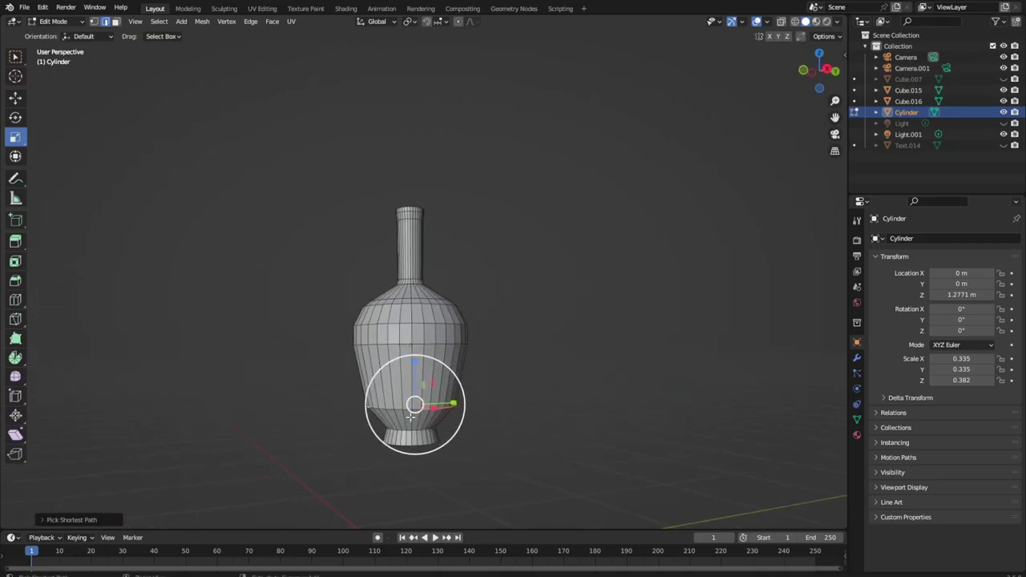
Select the ring just above the foot and scale it in to about 0.77
{"action": "left_click", "coordinate": [15, 57]}
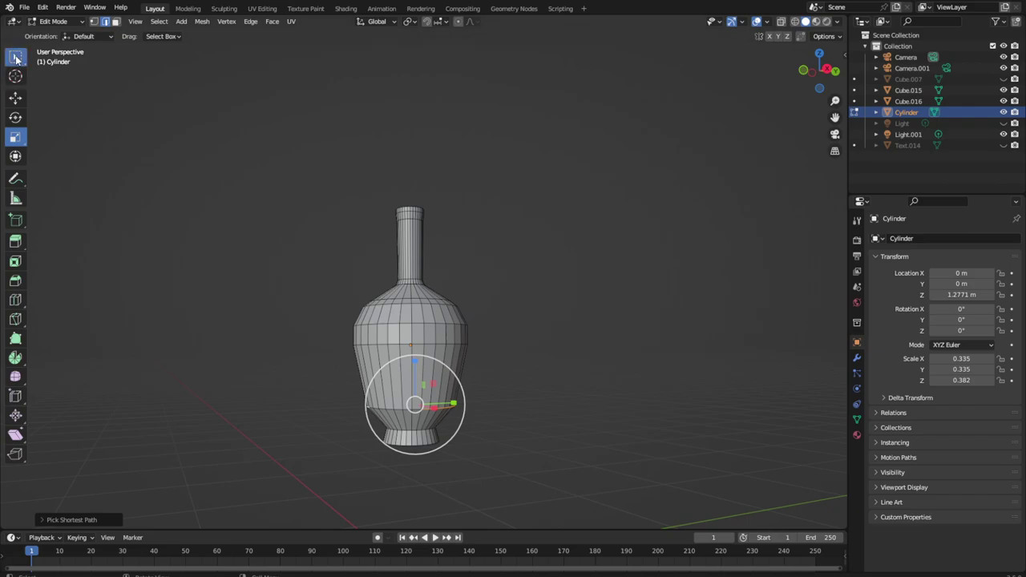
{"action": "left_click", "coordinate": [416, 409], "text": "ctrl"}
{"action": "mouse_move", "coordinate": [372, 458]}
{"action": "middle_mouse_down"}
{"action": "mouse_move", "coordinate": [631, 339]}
{"action": "mouse_move", "coordinate": [681, 456]}
{"action": "mouse_move", "coordinate": [474, 440]}
{"action": "mouse_move", "coordinate": [705, 440]}
{"action": "mouse_move", "coordinate": [207, 441]}
{"action": "middle_mouse_up"}
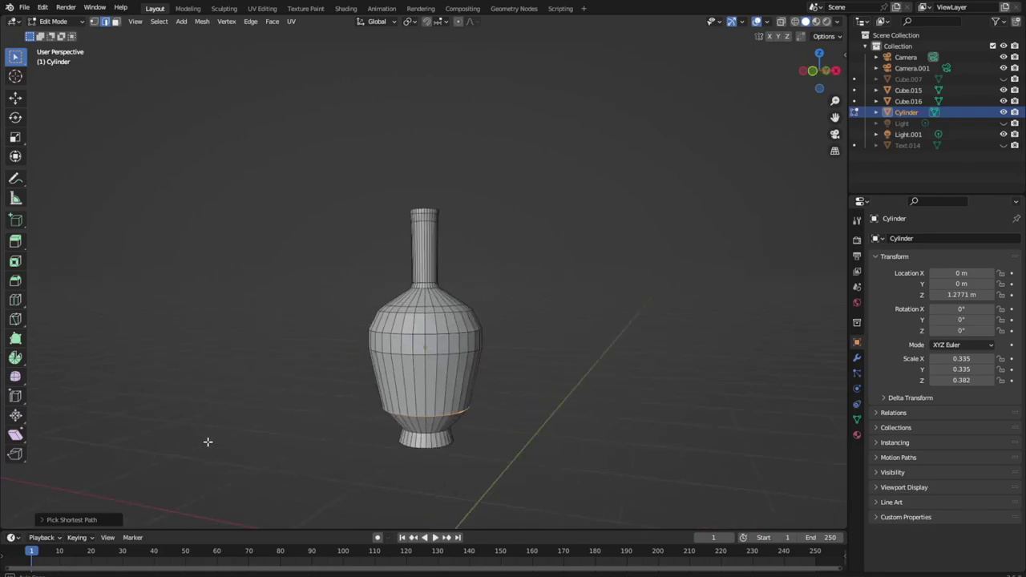
{"action": "mouse_move", "coordinate": [199, 368]}
{"action": "middle_mouse_down"}
{"action": "mouse_move", "coordinate": [201, 382]}
{"action": "mouse_move", "coordinate": [170, 350]}
{"action": "middle_mouse_up"}
{"action": "left_click", "coordinate": [13, 139]}
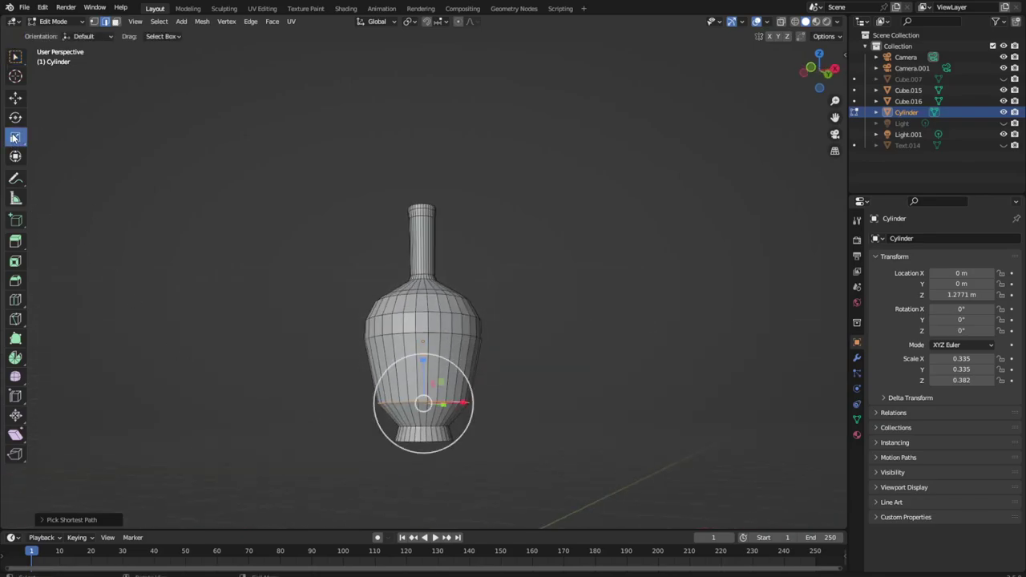
{"action": "left_click_drag", "start_coordinate": [472, 417], "coordinate": [462, 415]}
Slide the vase's widest body ring up, then down about 0.35 m to taper the lower body
{"action": "left_click", "coordinate": [15, 98]}
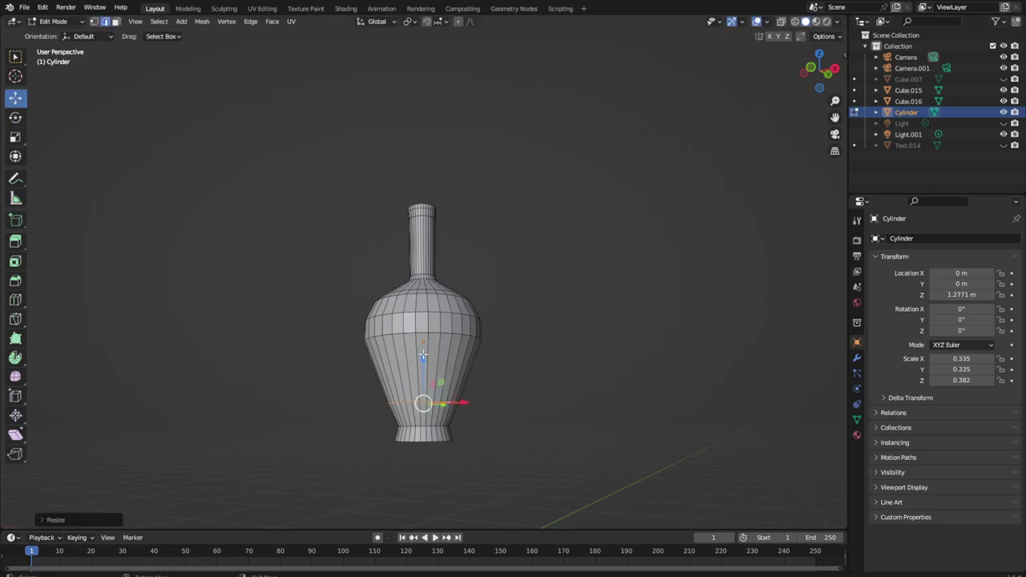
{"action": "left_click_drag", "start_coordinate": [424, 354], "coordinate": [422, 318]}
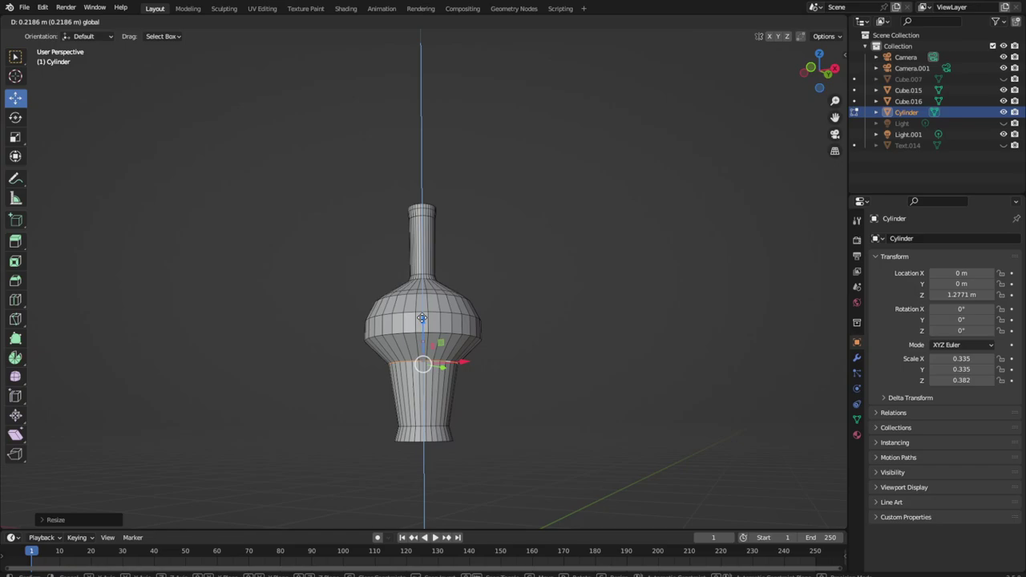
{"action": "left_click_drag", "start_coordinate": [422, 318], "coordinate": [422, 344]}
{"action": "scroll", "coordinate": [526, 323], "scroll_direction": "down", "scroll_amount": 2}
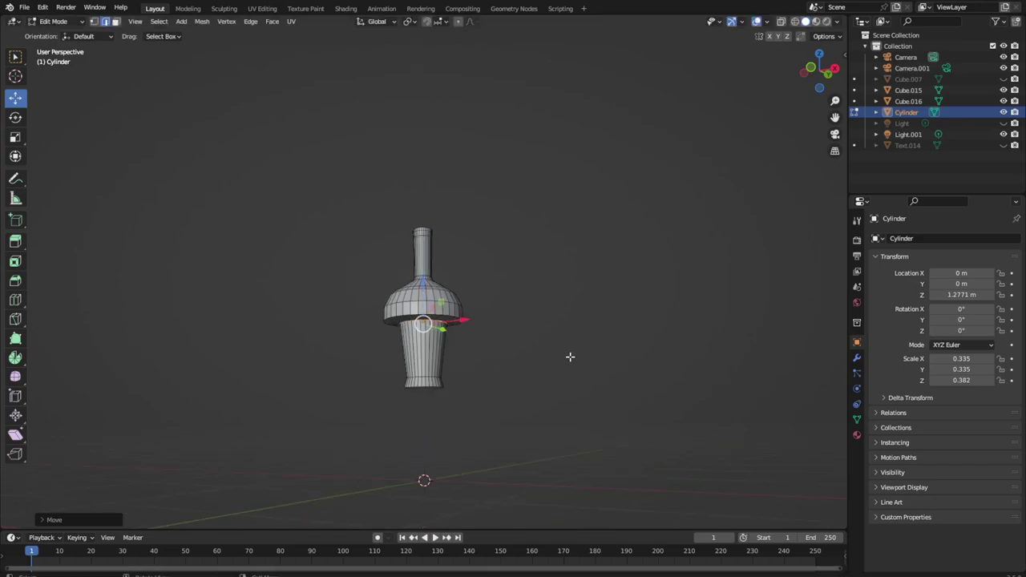
{"action": "scroll", "coordinate": [559, 385], "scroll_direction": "up", "scroll_amount": 4}
{"action": "scroll", "coordinate": [559, 385], "scroll_direction": "down", "scroll_amount": 1}
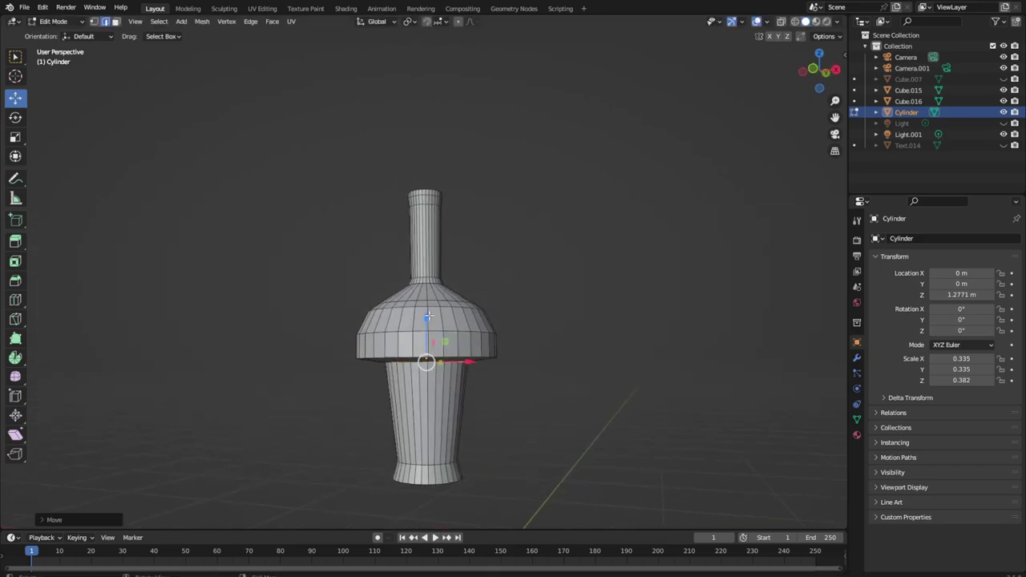
{"action": "left_click_drag", "start_coordinate": [429, 316], "coordinate": [432, 394]}
{"action": "middle_click_drag", "start_coordinate": [571, 389], "coordinate": [429, 401]}
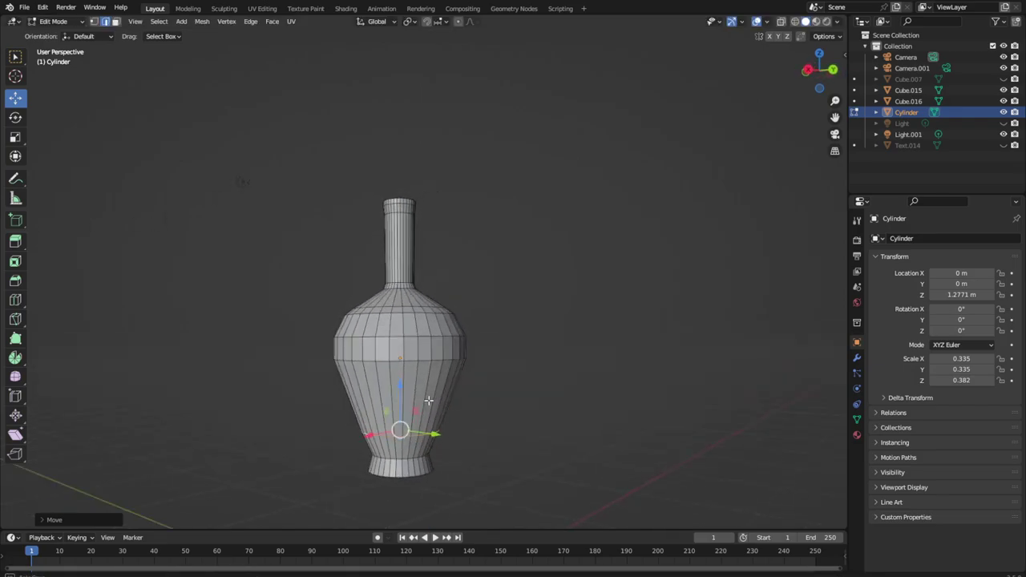
{"action": "scroll", "coordinate": [671, 372], "scroll_direction": "down", "scroll_amount": 2}
{"action": "mouse_move", "coordinate": [671, 371]}
{"action": "middle_mouse_down"}
{"action": "mouse_move", "coordinate": [518, 389]}
{"action": "mouse_move", "coordinate": [390, 427]}
{"action": "mouse_move", "coordinate": [493, 353]}
{"action": "mouse_move", "coordinate": [579, 382]}
{"action": "mouse_move", "coordinate": [471, 382]}
{"action": "middle_mouse_up"}
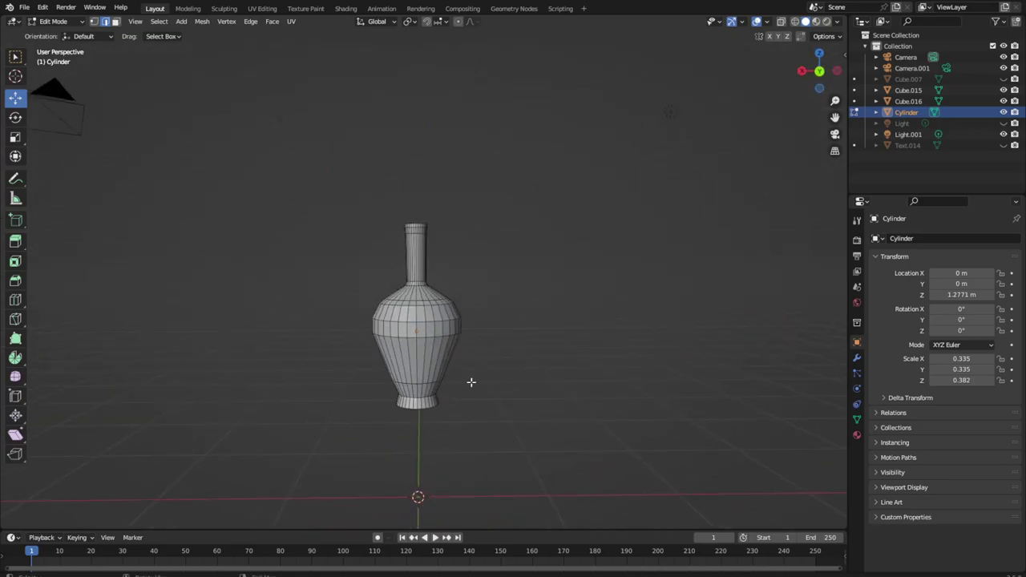
{"action": "scroll", "coordinate": [470, 382], "scroll_direction": "up", "scroll_amount": 3}
Select the full edge ring around the vase's widest point
{"action": "left_click", "coordinate": [422, 385]}
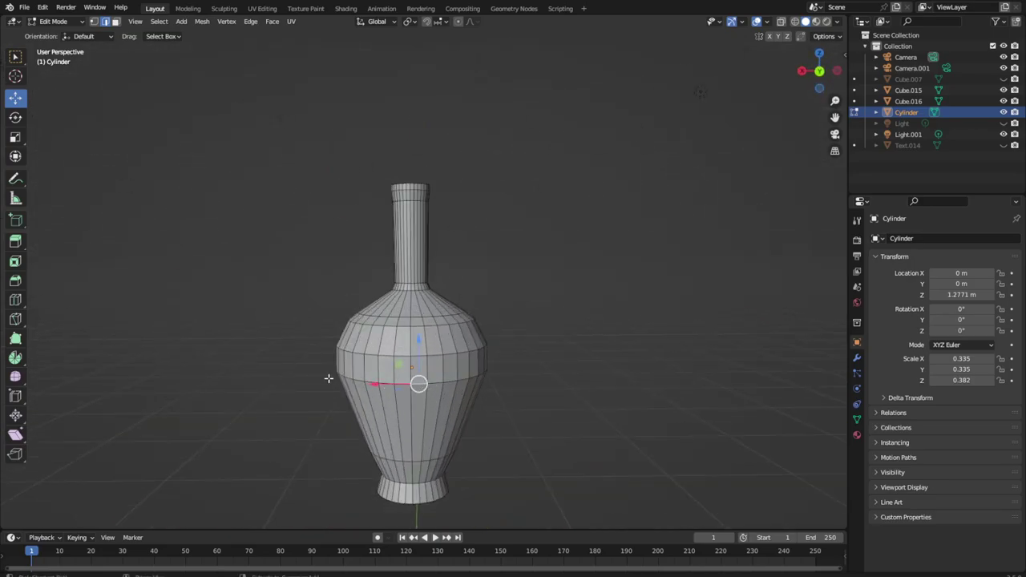
{"action": "left_click", "coordinate": [336, 374], "text": "ctrl"}
{"action": "mouse_move", "coordinate": [337, 375]}
{"action": "middle_mouse_down"}
{"action": "mouse_move", "coordinate": [360, 367]}
{"action": "mouse_move", "coordinate": [440, 401]}
{"action": "middle_mouse_up"}
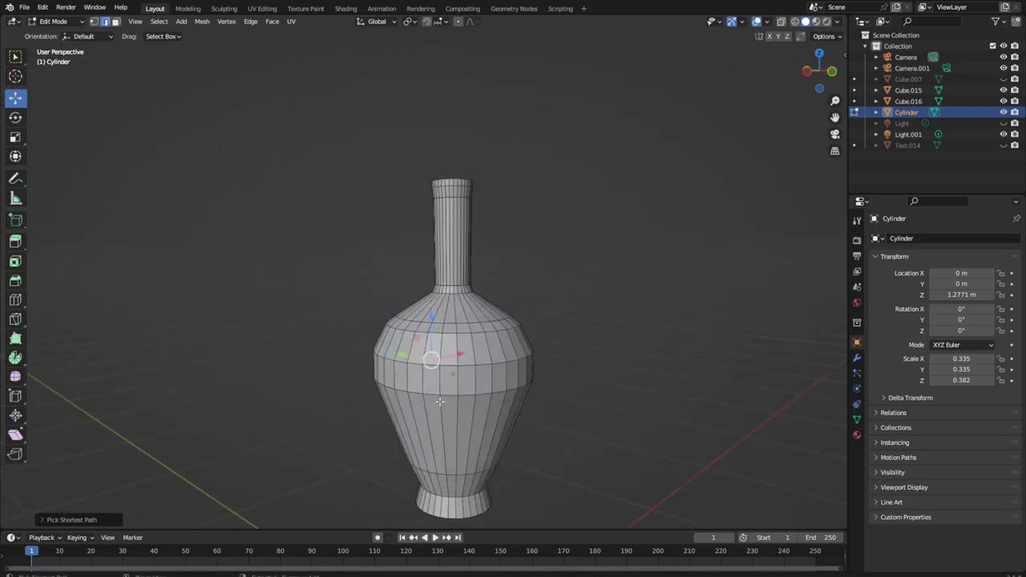
{"action": "left_click", "coordinate": [479, 395], "text": "ctrl"}
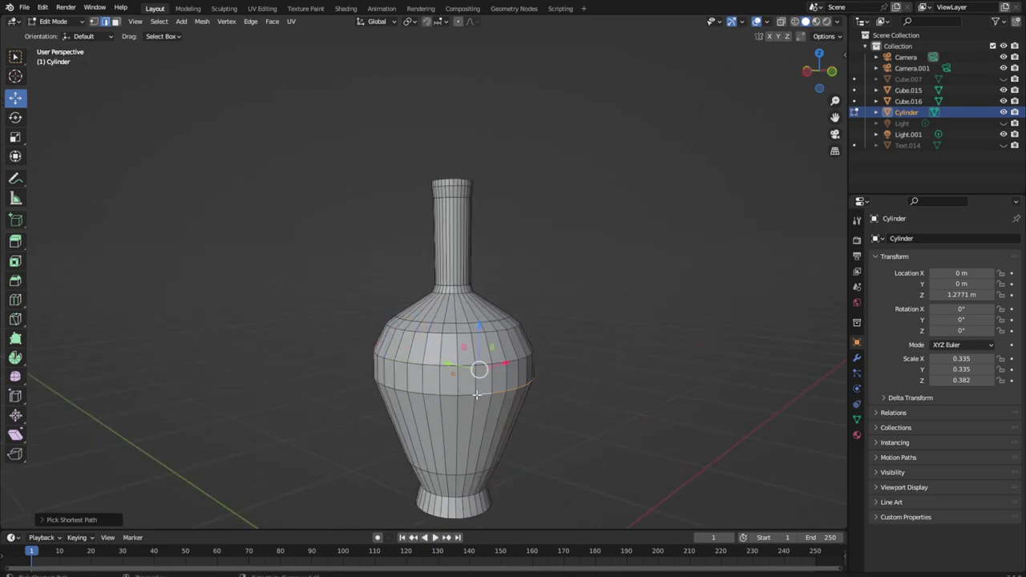
{"action": "left_click", "coordinate": [386, 386], "text": "ctrl"}
{"action": "middle_click_drag", "start_coordinate": [387, 386], "coordinate": [373, 385]}
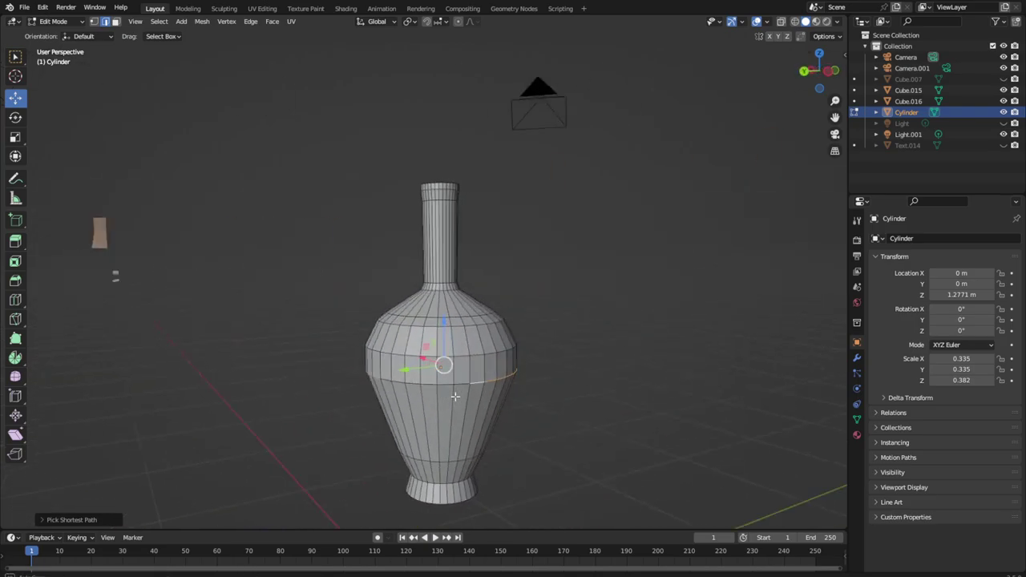
{"action": "left_click", "coordinate": [385, 380], "text": "ctrl"}
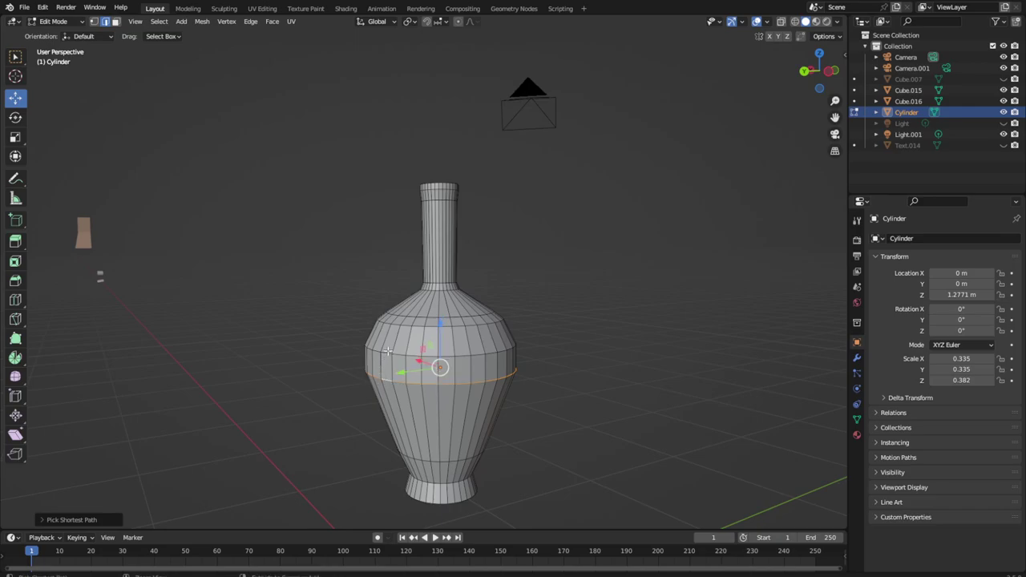
{"action": "mouse_move", "coordinate": [387, 351]}
{"action": "middle_mouse_down"}
{"action": "mouse_move", "coordinate": [416, 368]}
{"action": "mouse_move", "coordinate": [402, 355]}
{"action": "middle_mouse_up"}
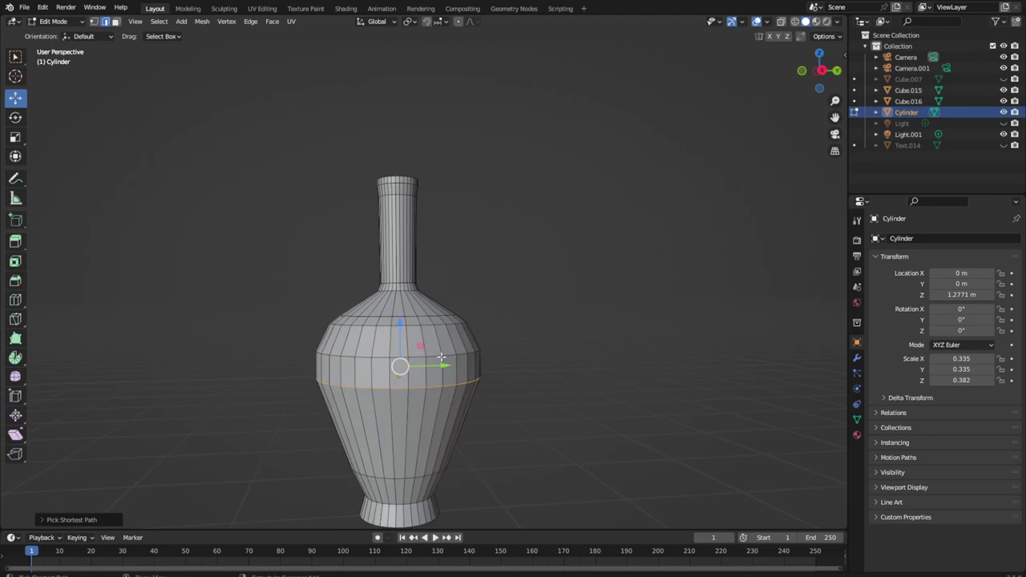
{"action": "mouse_move", "coordinate": [541, 362]}
{"action": "middle_mouse_down"}
{"action": "mouse_move", "coordinate": [374, 359]}
{"action": "mouse_move", "coordinate": [444, 336]}
{"action": "middle_mouse_up"}
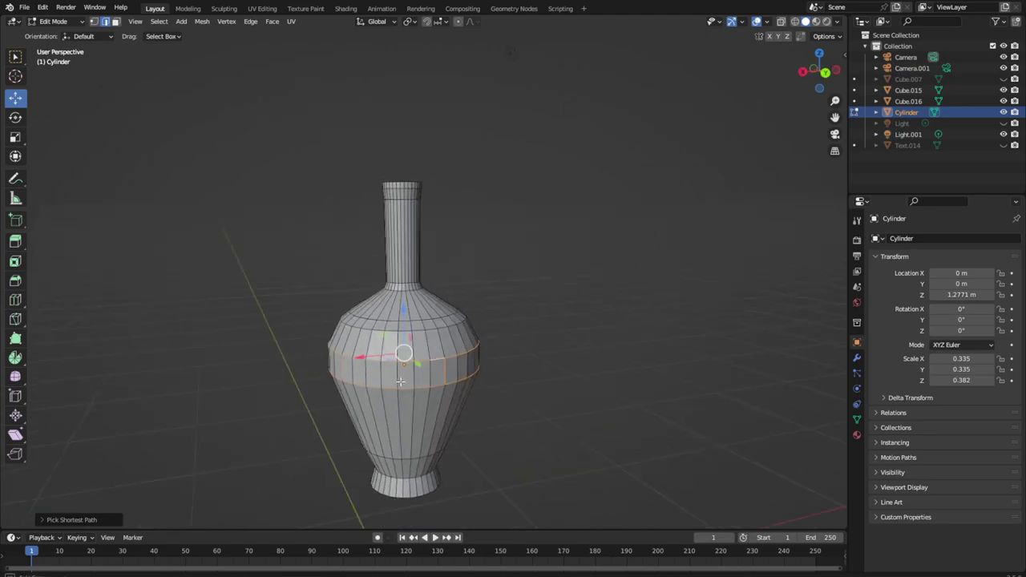
Add the edge ring just above it to the selection
{"action": "left_click", "coordinate": [431, 327], "text": "shift"}
{"action": "left_click", "coordinate": [347, 329], "text": "ctrl"}
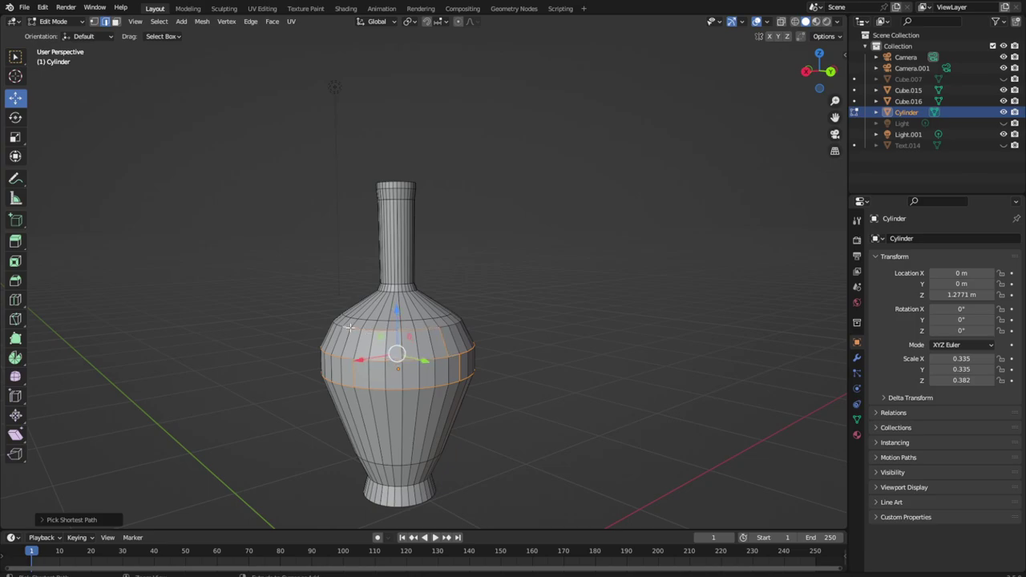
{"action": "middle_click_drag", "start_coordinate": [504, 356], "coordinate": [331, 381]}
{"action": "left_click", "coordinate": [487, 336], "text": "ctrl"}
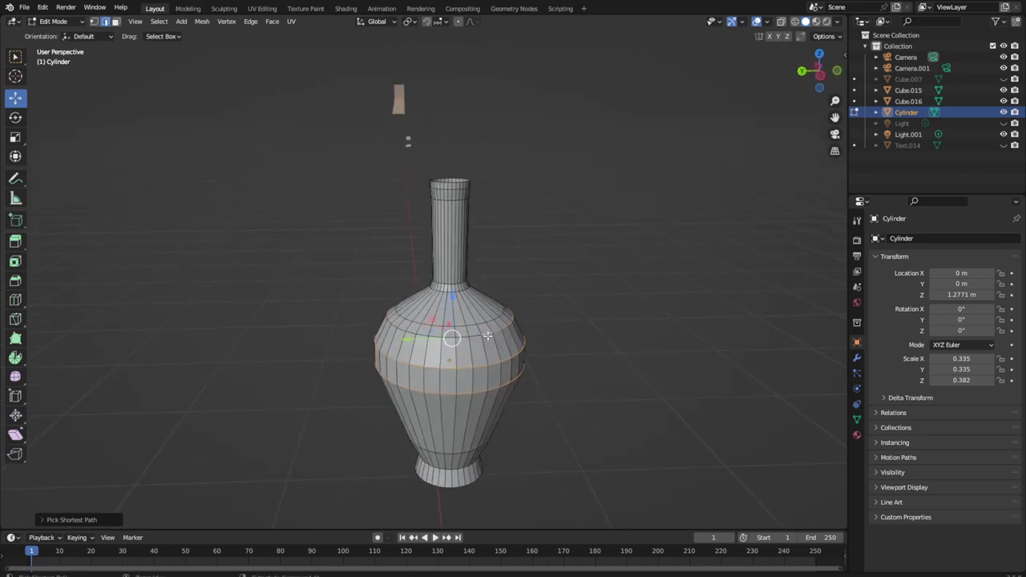
{"action": "left_click", "coordinate": [387, 318], "text": "ctrl"}
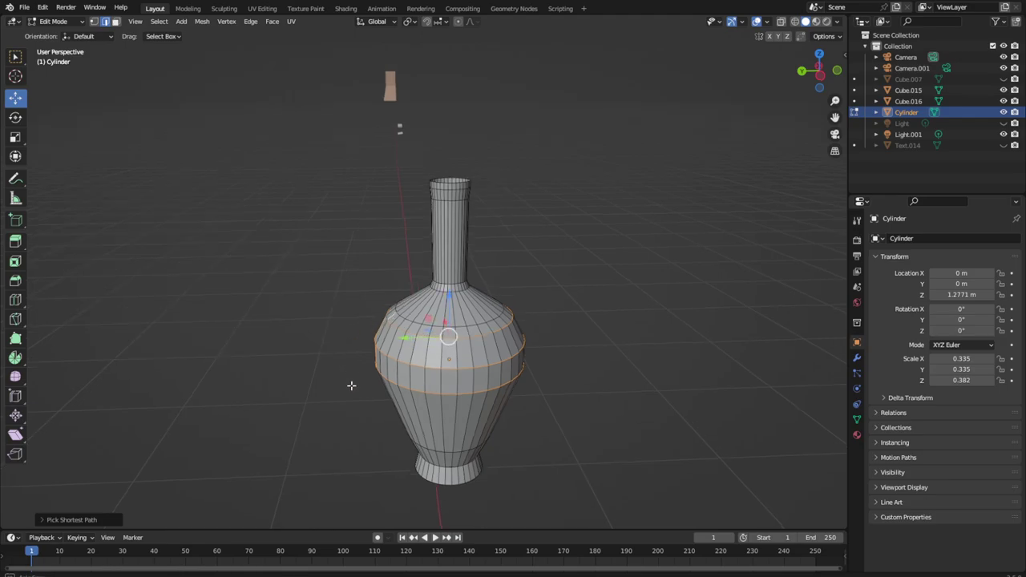
{"action": "middle_click_drag", "start_coordinate": [351, 385], "coordinate": [469, 377]}
{"action": "left_click", "coordinate": [21, 60]}
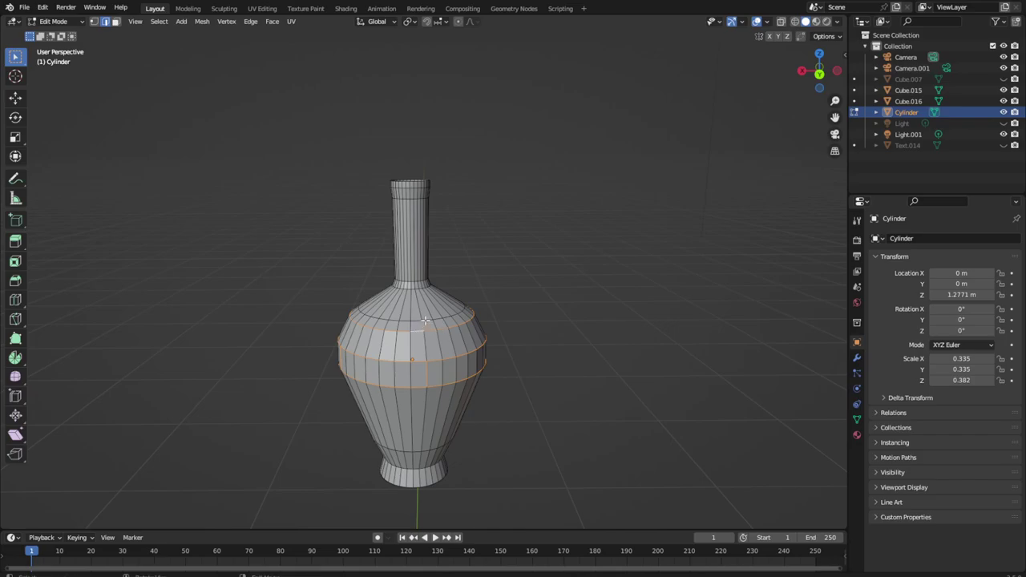
Undo a stray edge selection and lower the two body rings about 0.02 m along Z
{"action": "left_click", "coordinate": [422, 322], "text": "ctrl"}
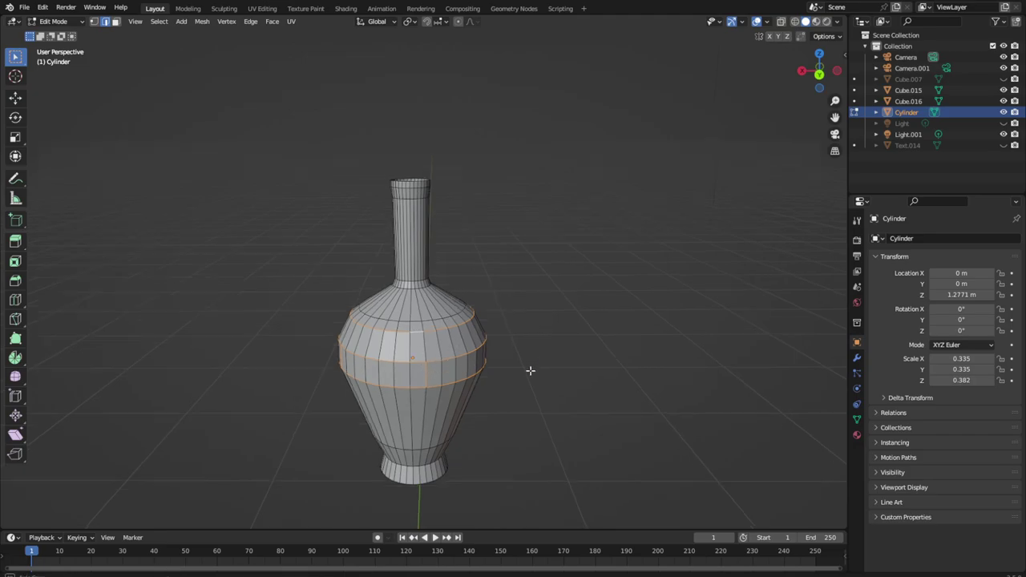
{"action": "middle_click_drag", "start_coordinate": [529, 371], "coordinate": [121, 358]}
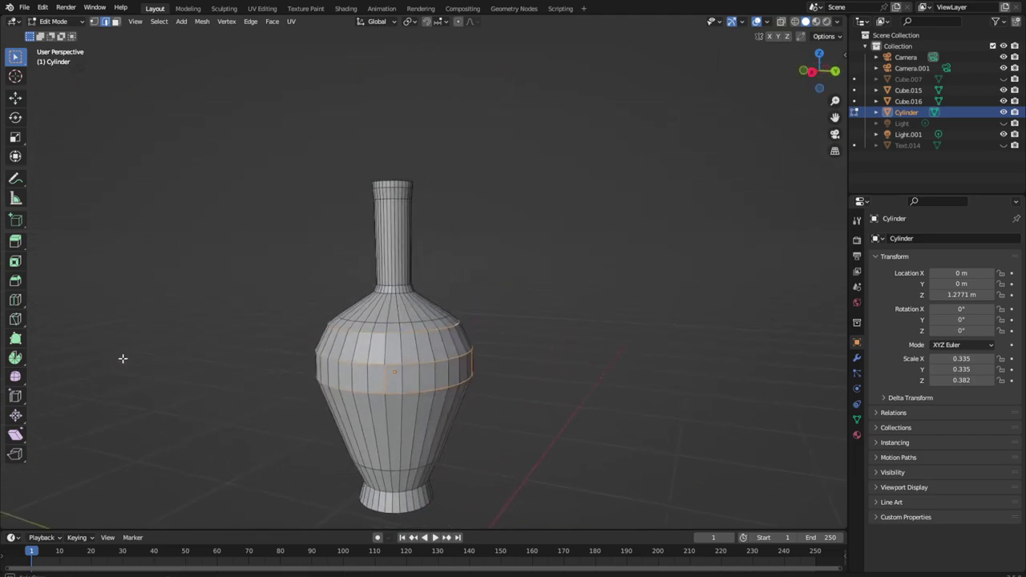
{"action": "left_click", "coordinate": [384, 380], "text": "ctrl"}
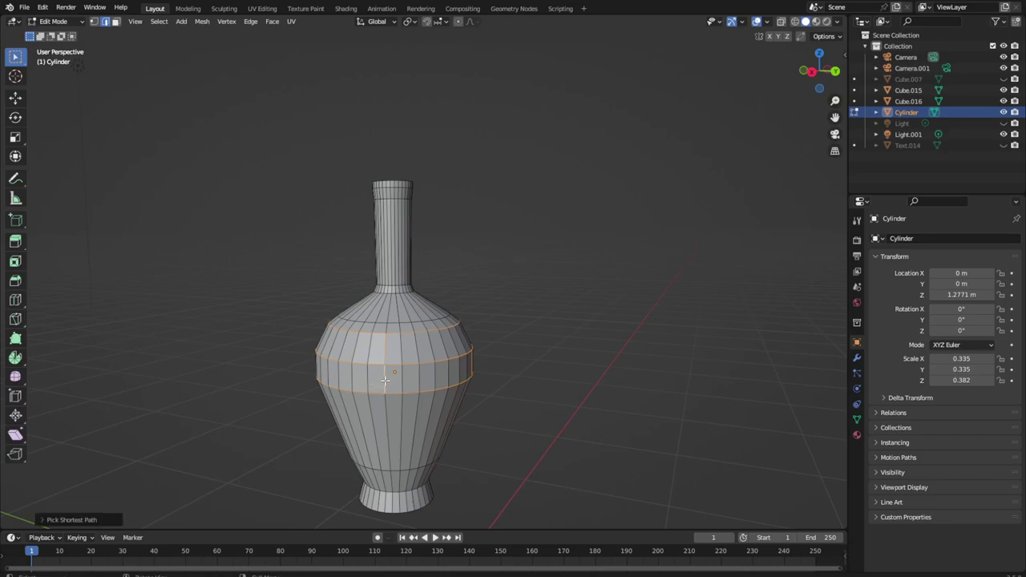
{"action": "key", "text": "ctrl+z"}
{"action": "middle_click_drag", "start_coordinate": [579, 384], "coordinate": [420, 378]}
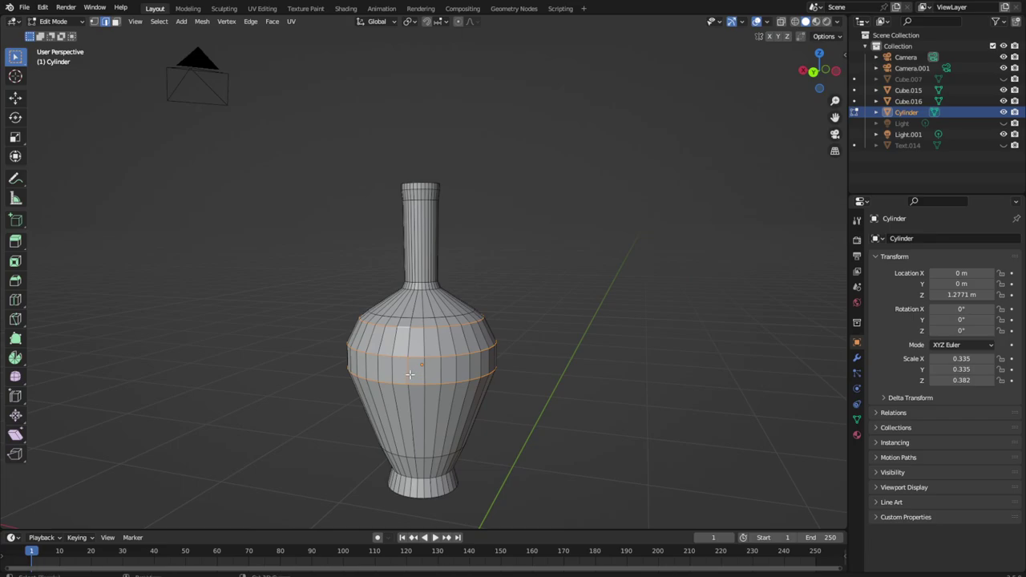
{"action": "middle_click_drag", "start_coordinate": [556, 369], "coordinate": [124, 350]}
{"action": "mouse_move", "coordinate": [661, 322]}
{"action": "middle_mouse_down"}
{"action": "mouse_move", "coordinate": [529, 355]}
{"action": "mouse_move", "coordinate": [555, 348]}
{"action": "middle_mouse_up"}
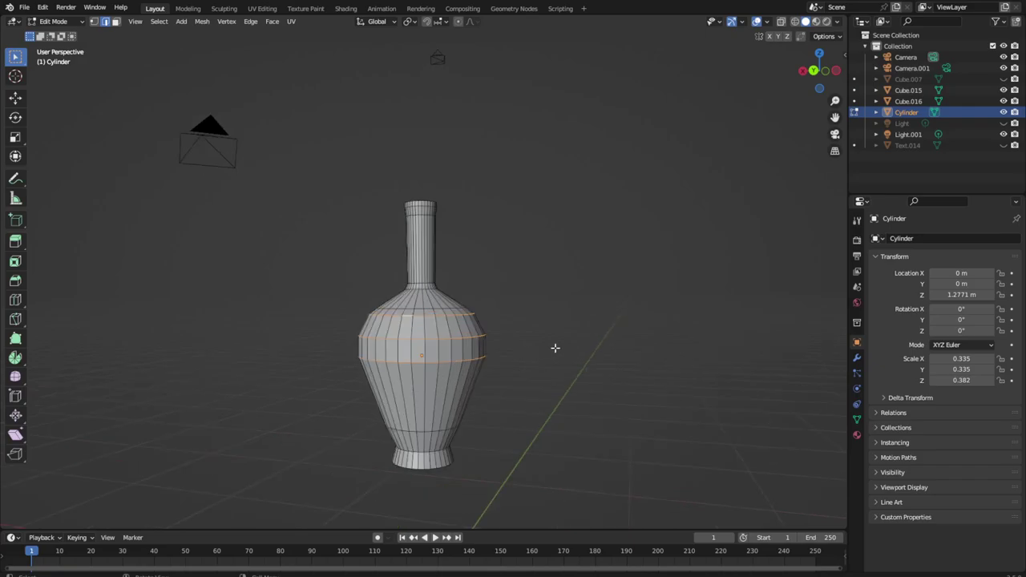
{"action": "left_click", "coordinate": [18, 98]}
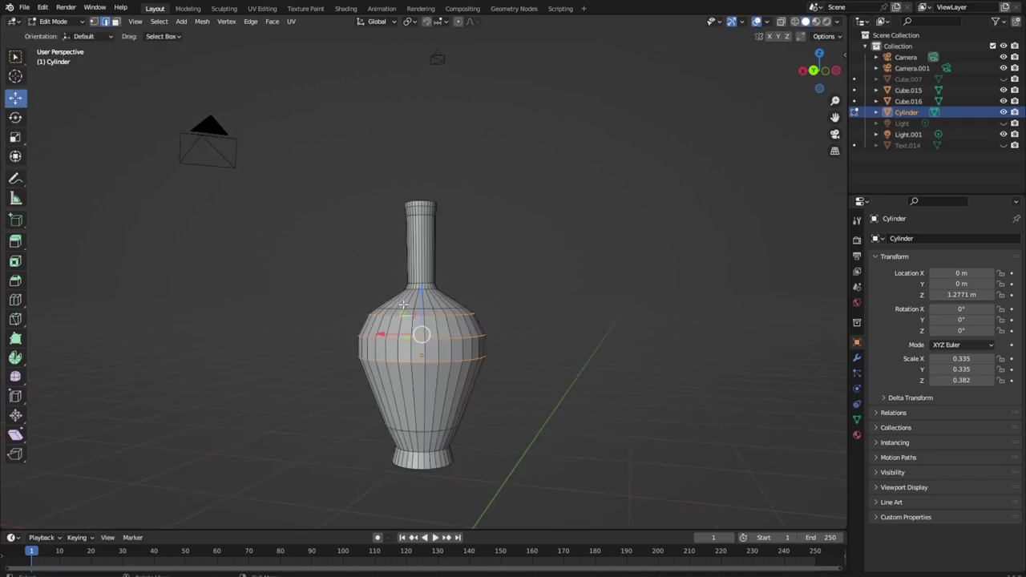
{"action": "left_click_drag", "start_coordinate": [421, 294], "coordinate": [404, 307]}
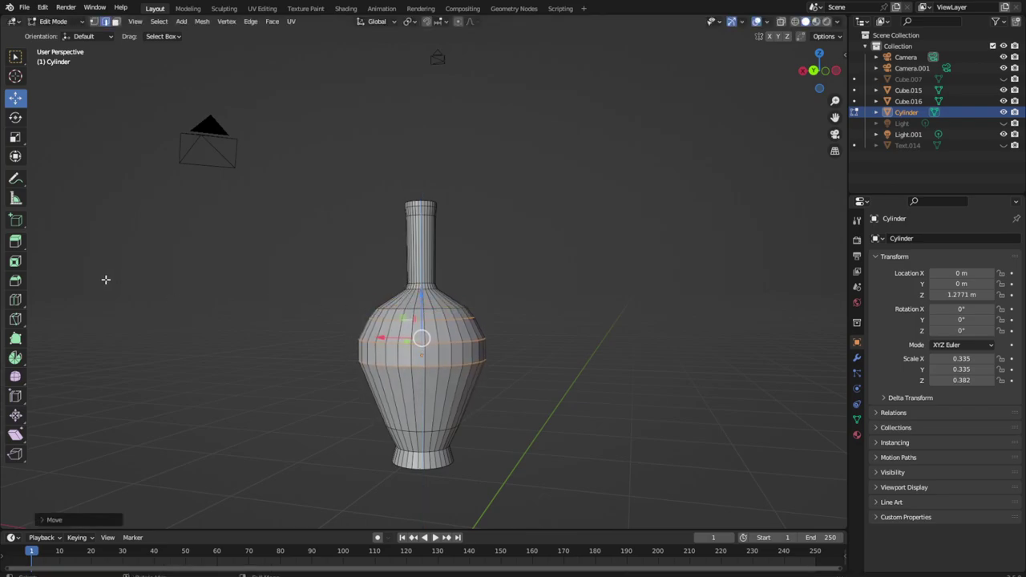
Scale the two body rings down to 0.9123, then deselect them
{"action": "left_click", "coordinate": [15, 139]}
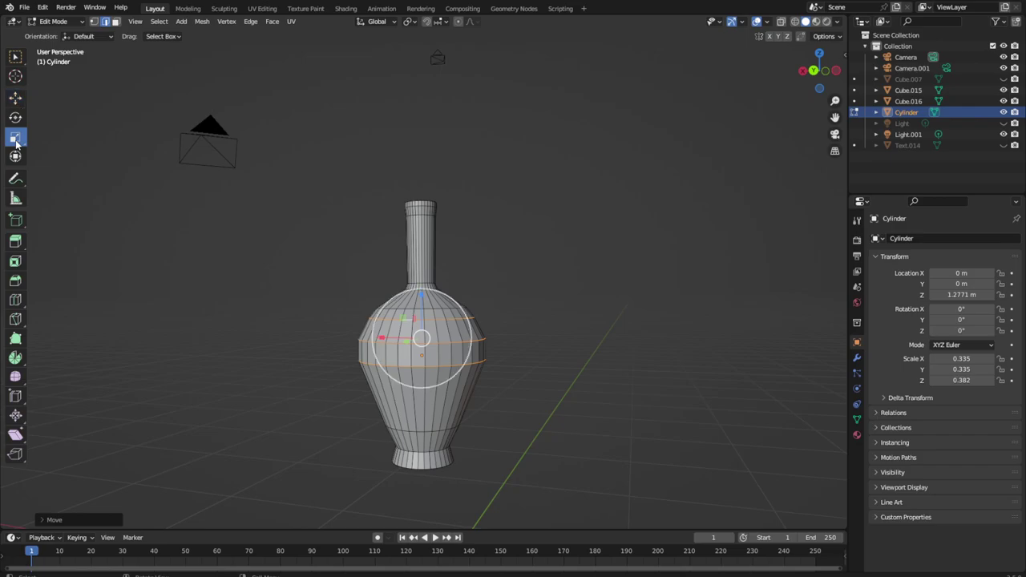
{"action": "mouse_move", "coordinate": [443, 378]}
{"action": "left_mouse_down"}
{"action": "mouse_move", "coordinate": [434, 385]}
{"action": "mouse_move", "coordinate": [462, 375]}
{"action": "left_mouse_up"}
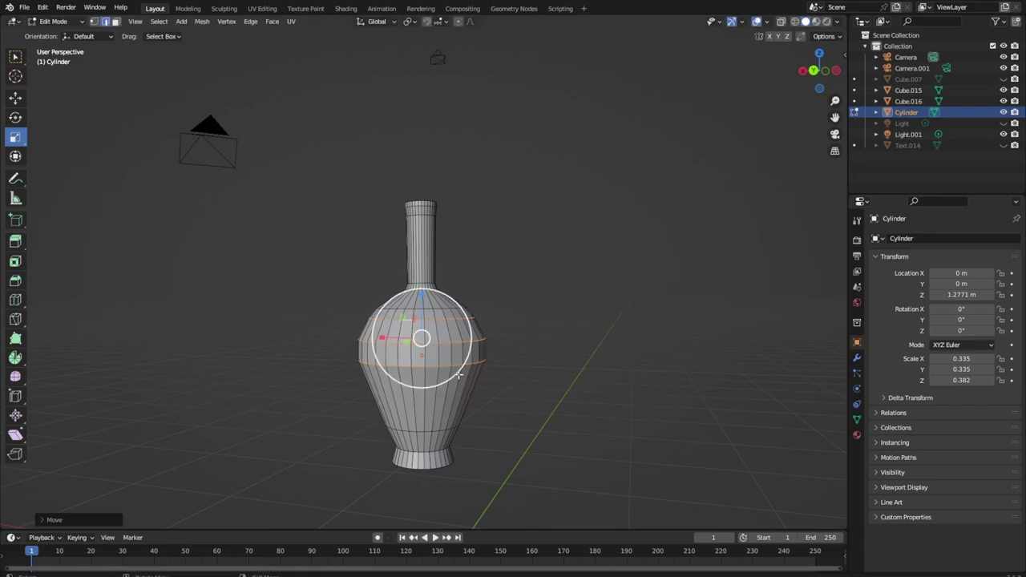
{"action": "mouse_move", "coordinate": [568, 343]}
{"action": "middle_mouse_down"}
{"action": "mouse_move", "coordinate": [499, 263]}
{"action": "mouse_move", "coordinate": [561, 271]}
{"action": "middle_mouse_up"}
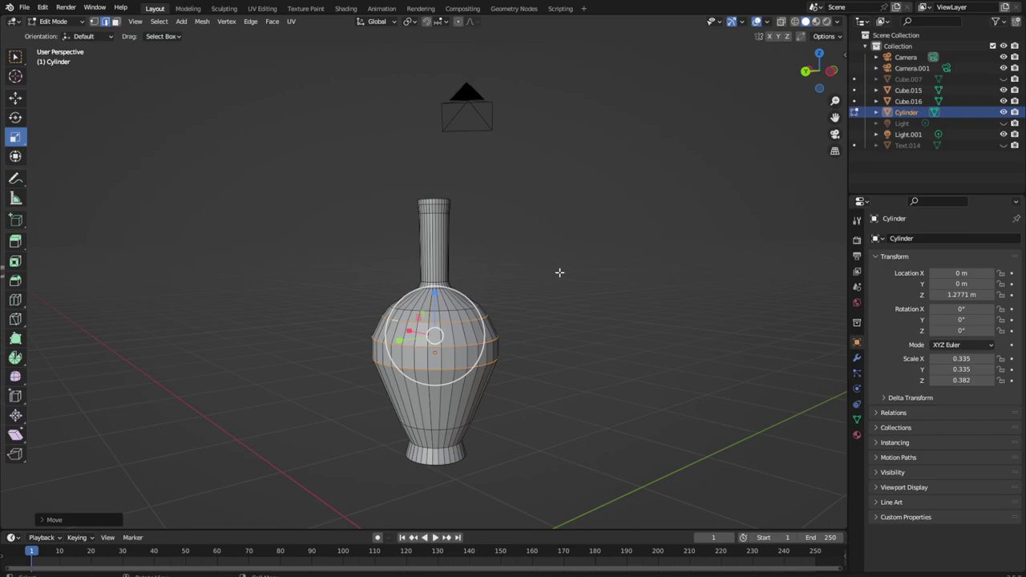
{"action": "mouse_move", "coordinate": [560, 273]}
{"action": "middle_mouse_down"}
{"action": "mouse_move", "coordinate": [495, 229]}
{"action": "mouse_move", "coordinate": [494, 266]}
{"action": "middle_mouse_up"}
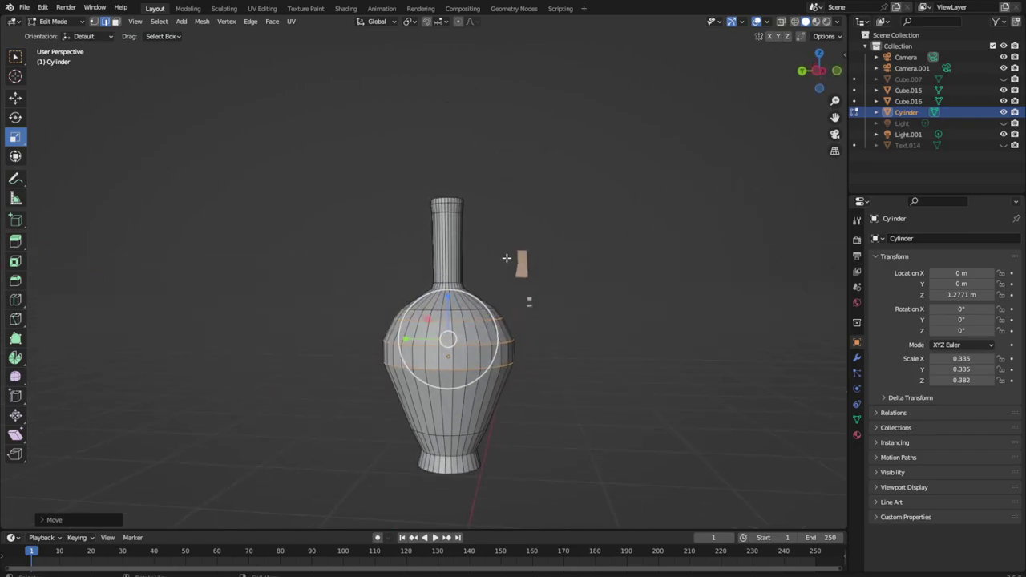
{"action": "left_click", "coordinate": [15, 97]}
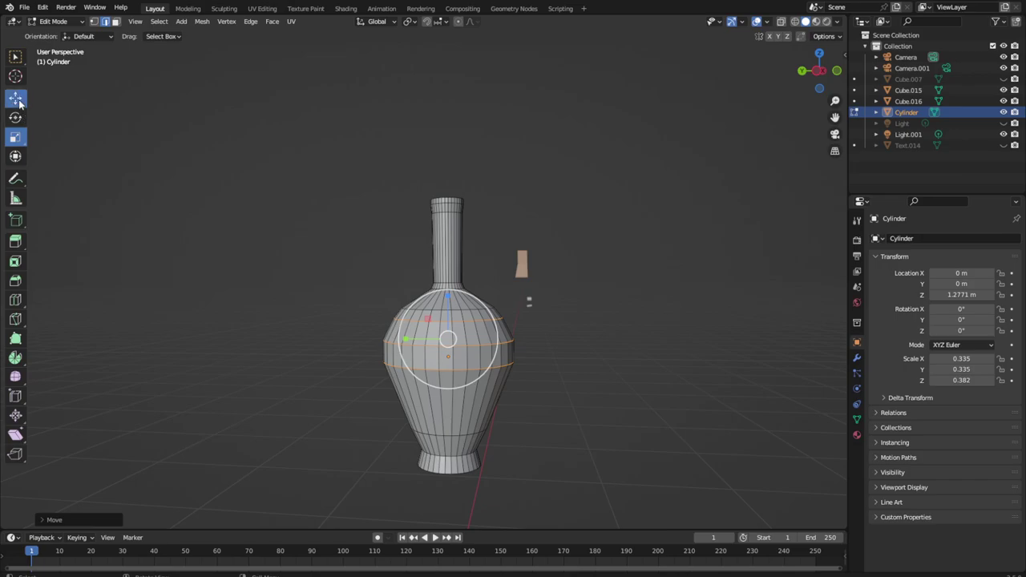
{"action": "left_click", "coordinate": [683, 345]}
{"action": "mouse_move", "coordinate": [623, 375]}
{"action": "middle_mouse_down"}
{"action": "mouse_move", "coordinate": [585, 393]}
{"action": "mouse_move", "coordinate": [252, 392]}
{"action": "mouse_move", "coordinate": [385, 441]}
{"action": "mouse_move", "coordinate": [461, 387]}
{"action": "middle_mouse_up"}
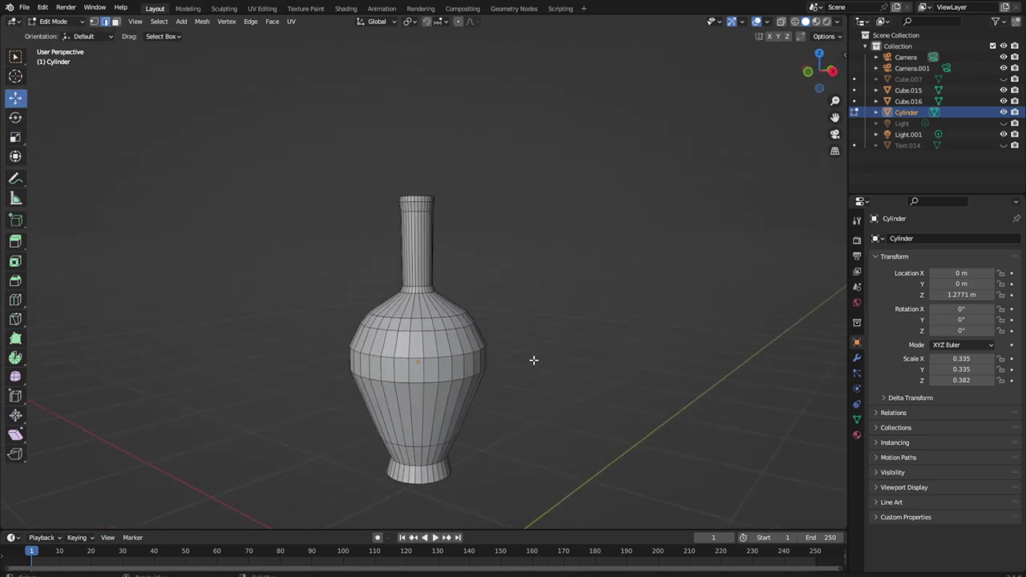
{"action": "mouse_move", "coordinate": [533, 360]}
{"action": "middle_mouse_down"}
{"action": "mouse_move", "coordinate": [489, 334]}
{"action": "mouse_move", "coordinate": [483, 486]}
{"action": "mouse_move", "coordinate": [472, 306]}
{"action": "middle_mouse_up"}
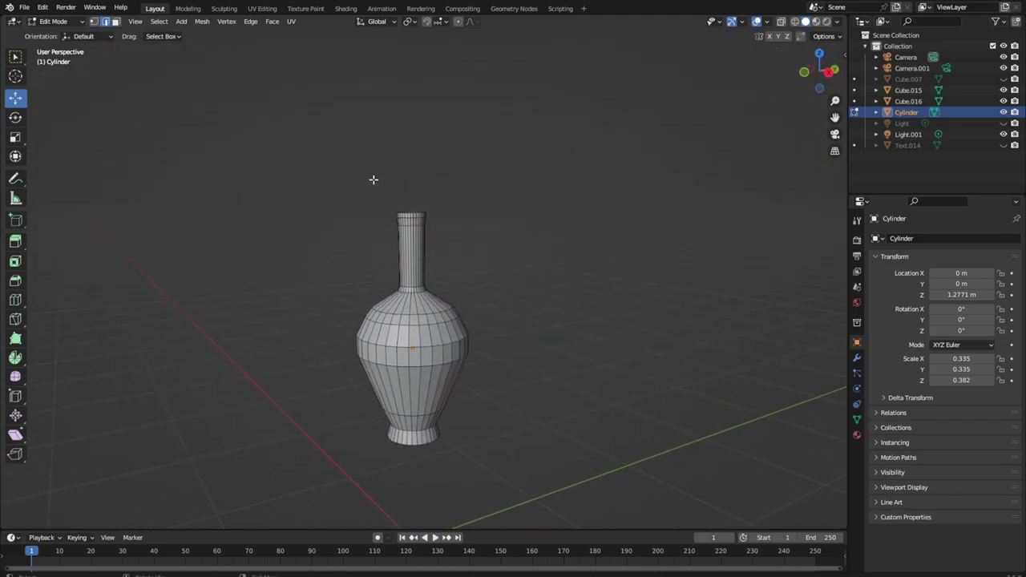
In Face select mode, box-select the faces of the vase neck
{"action": "left_click", "coordinate": [116, 22]}
{"action": "left_click_drag", "start_coordinate": [391, 159], "coordinate": [453, 284]}
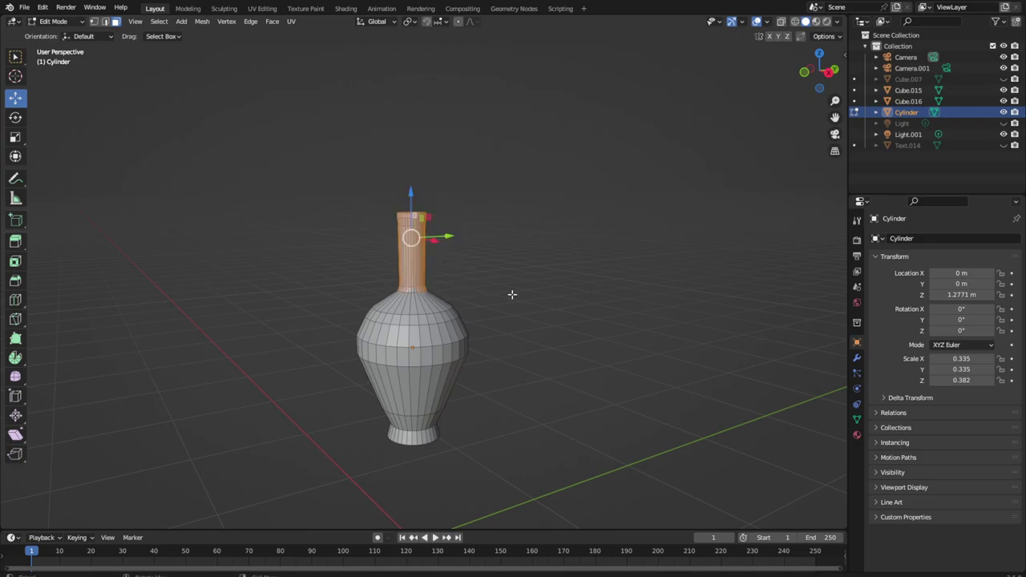
{"action": "scroll", "coordinate": [397, 318], "scroll_direction": "up", "scroll_amount": 2}
{"action": "scroll", "coordinate": [465, 313], "scroll_direction": "up", "scroll_amount": 2}
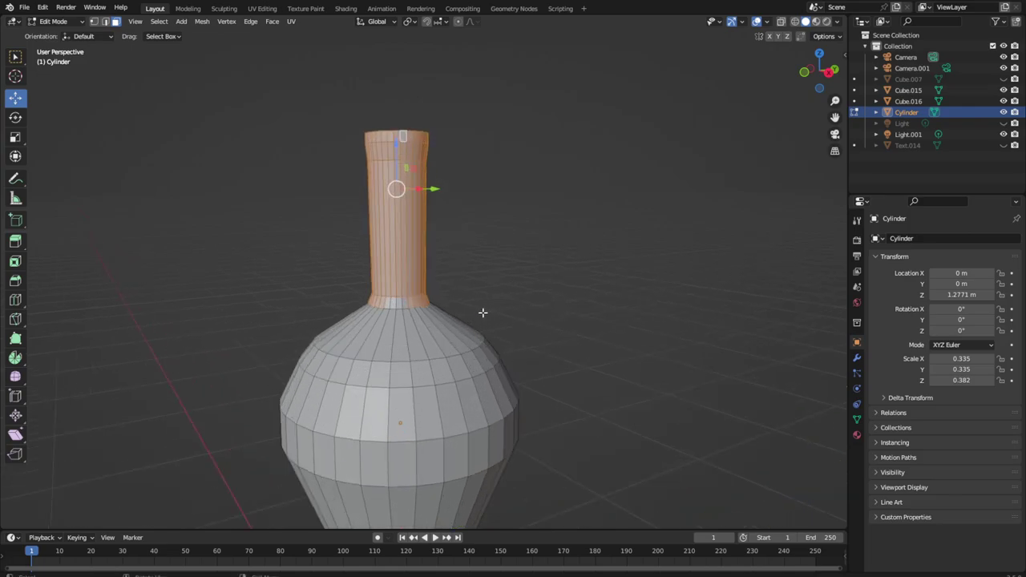
{"action": "scroll", "coordinate": [484, 305], "scroll_direction": "up", "scroll_amount": 1}
{"action": "left_click_drag", "start_coordinate": [266, 114], "coordinate": [459, 292], "text": "ctrl"}
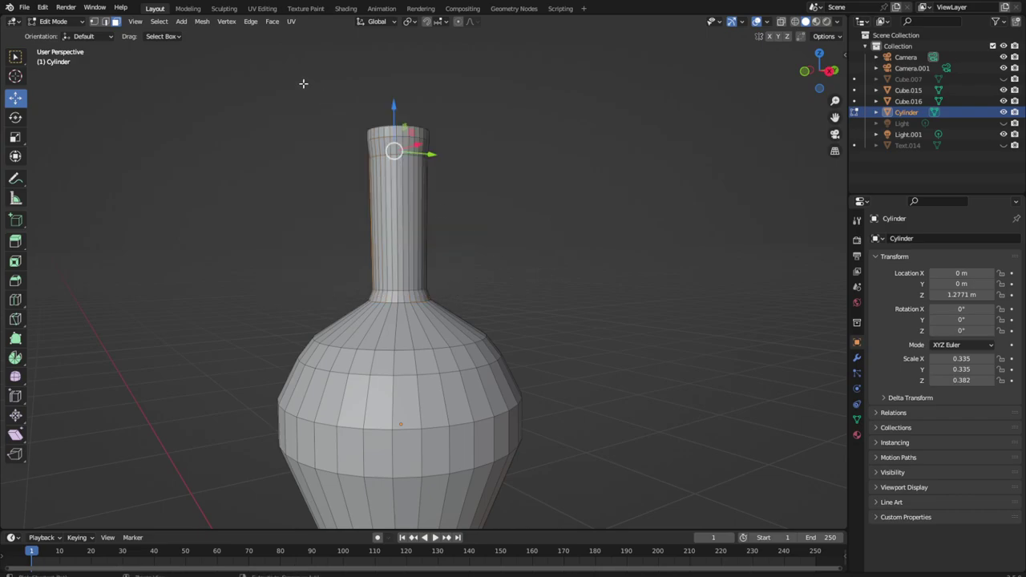
{"action": "left_click_drag", "start_coordinate": [303, 83], "coordinate": [480, 300], "text": "ctrl"}
{"action": "left_click_drag", "start_coordinate": [283, 89], "coordinate": [483, 291]}
Re-box-select from other angles so the entire neck is selected
{"action": "middle_click_drag", "start_coordinate": [684, 390], "coordinate": [498, 399]}
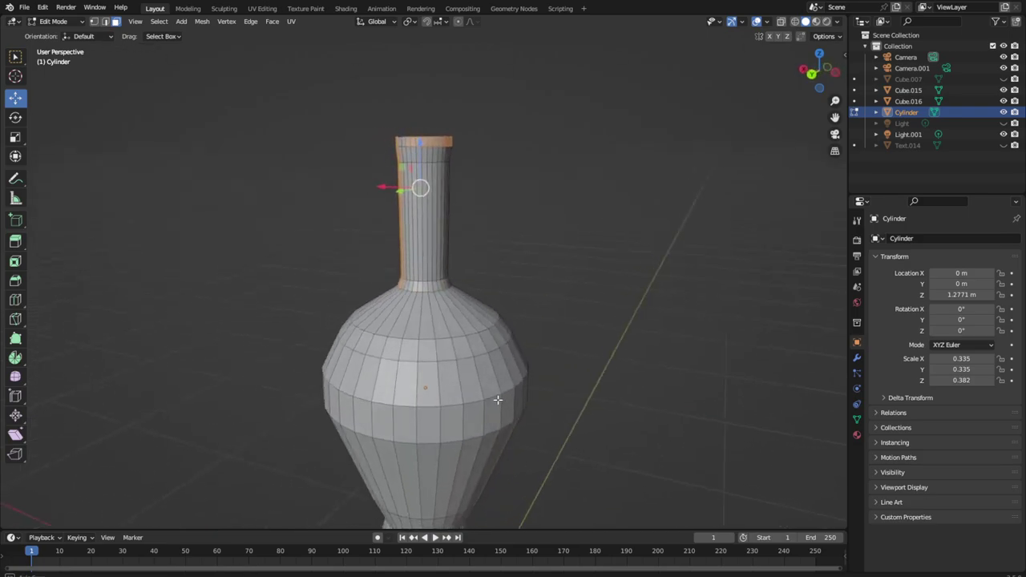
{"action": "middle_click_drag", "start_coordinate": [538, 430], "coordinate": [538, 424]}
{"action": "left_click_drag", "start_coordinate": [294, 110], "coordinate": [471, 292]}
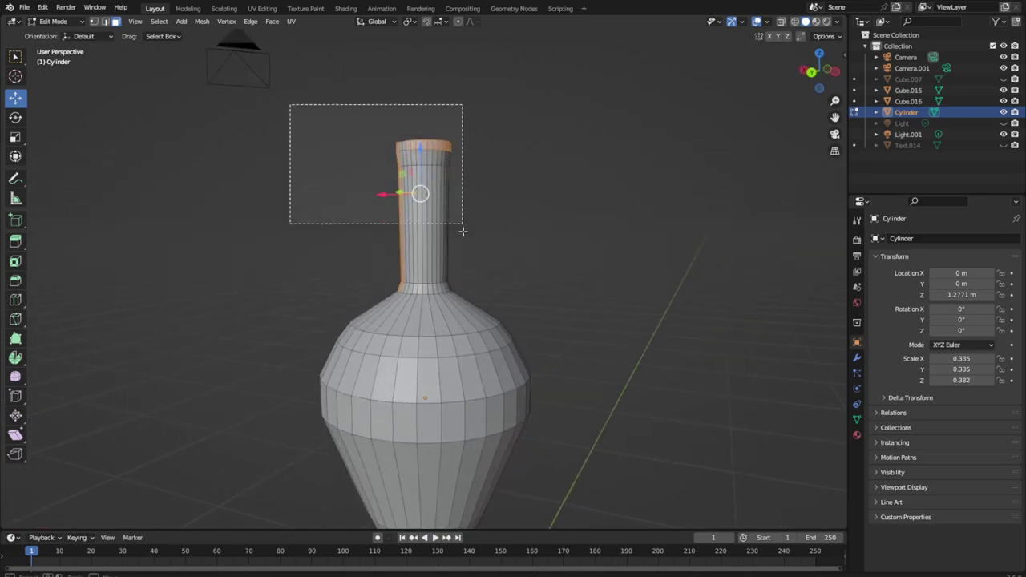
{"action": "middle_click_drag", "start_coordinate": [615, 266], "coordinate": [445, 300]}
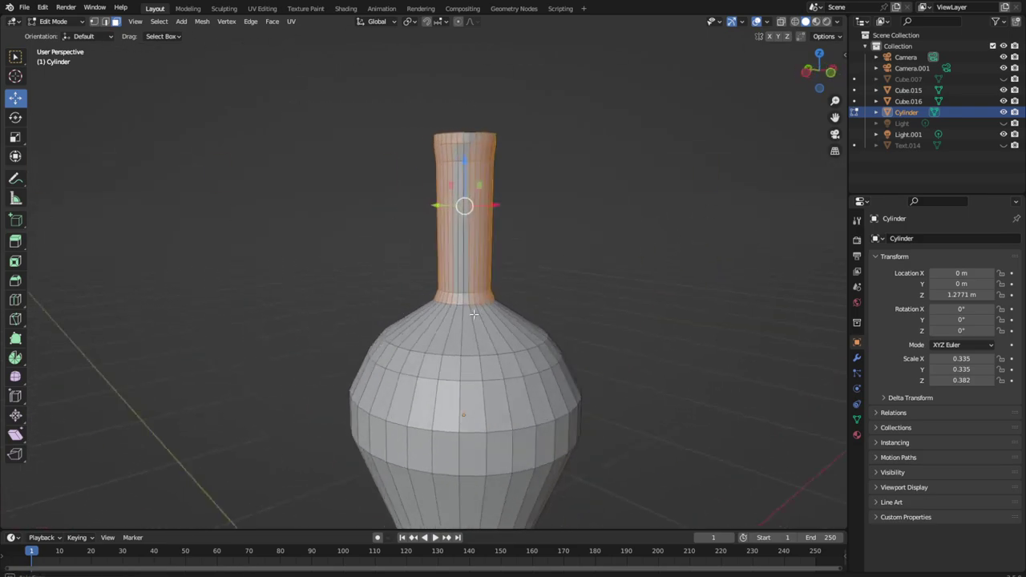
{"action": "left_click_drag", "start_coordinate": [349, 74], "coordinate": [578, 296]}
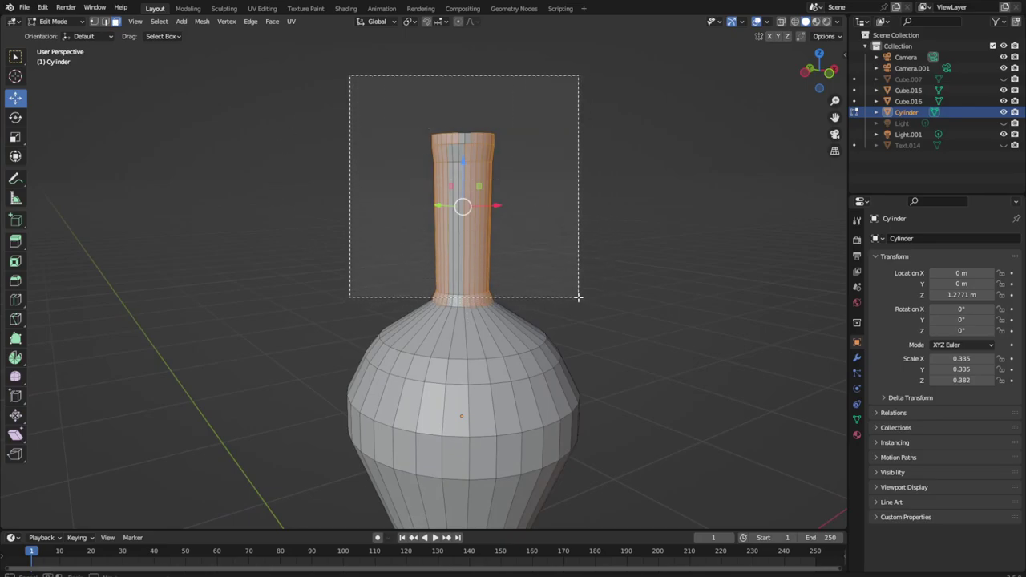
{"action": "scroll", "coordinate": [609, 272], "scroll_direction": "down", "scroll_amount": 3}
{"action": "middle_click_drag", "start_coordinate": [616, 265], "coordinate": [552, 277]}
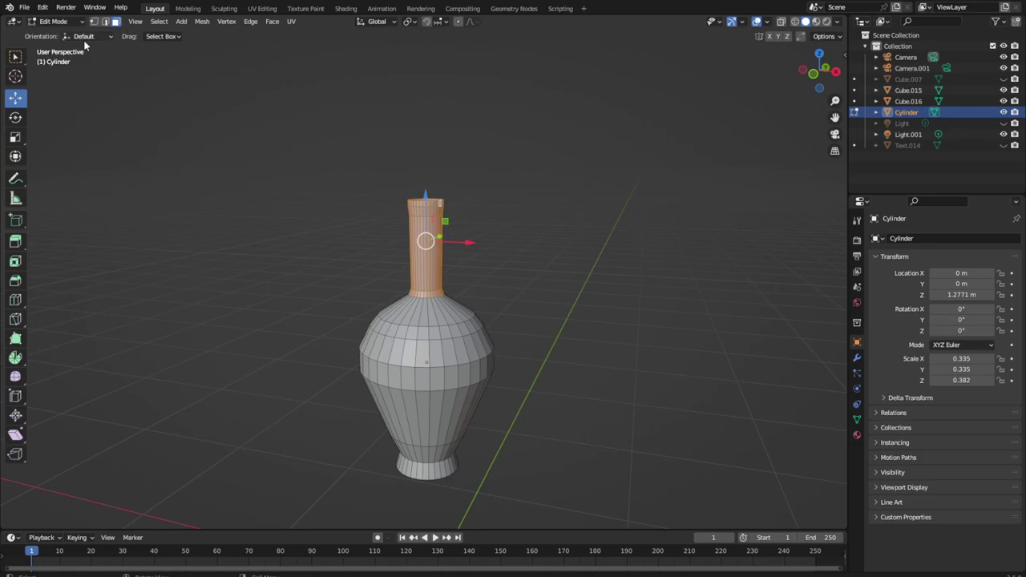
Widen the selected neck slightly to about 1.06 and deselect it
{"action": "left_click", "coordinate": [14, 138]}
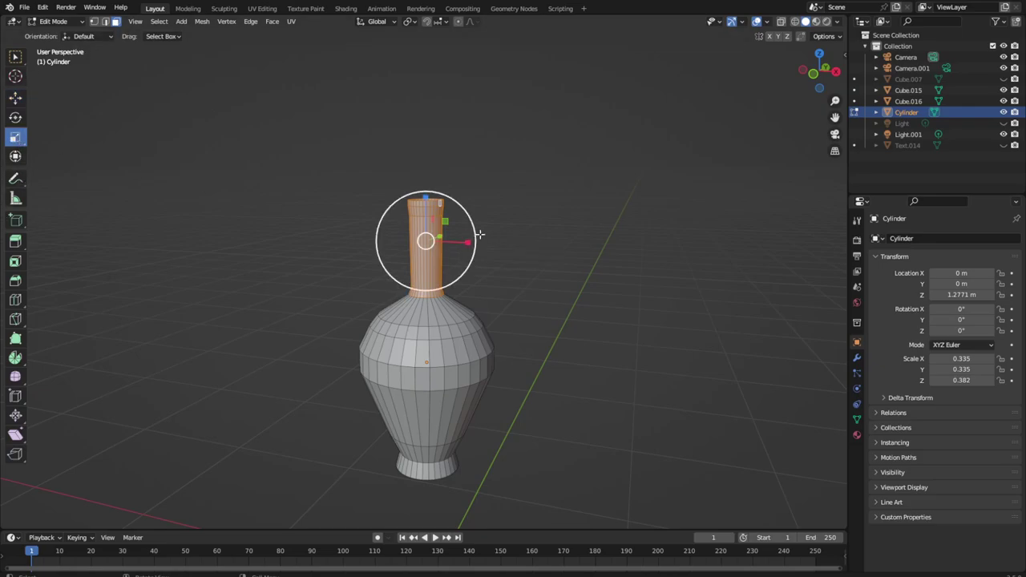
{"action": "left_click_drag", "start_coordinate": [476, 234], "coordinate": [486, 233]}
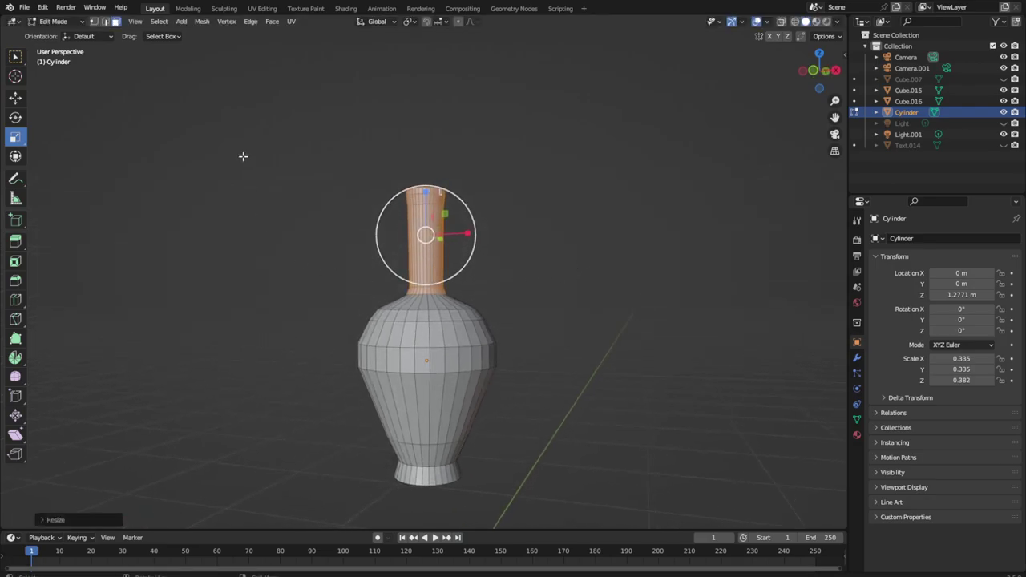
{"action": "left_click", "coordinate": [214, 164]}
Box-select the top ring of the neck, widen it into a lip, and deselect
{"action": "middle_click_drag", "start_coordinate": [500, 221], "coordinate": [547, 277]}
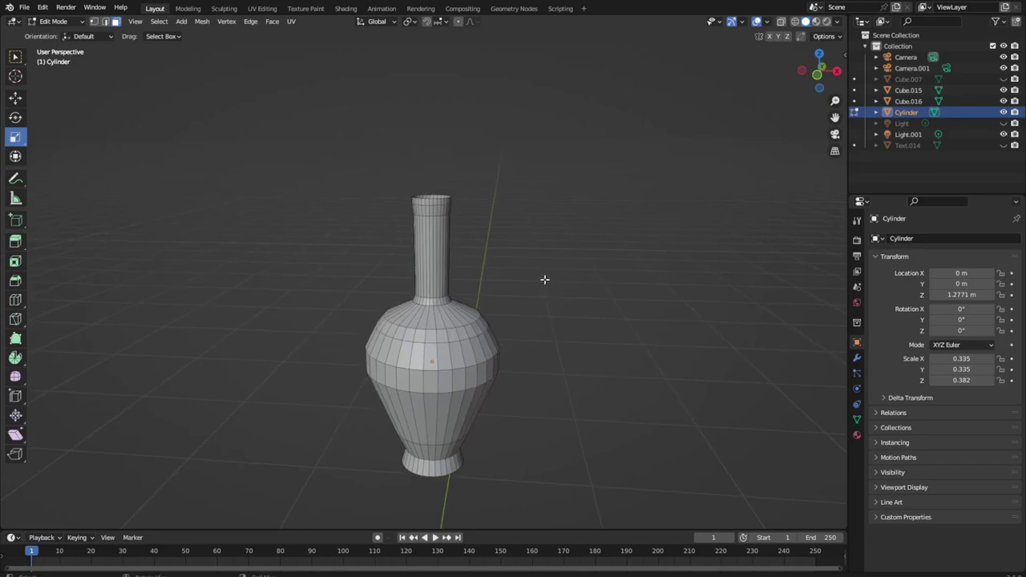
{"action": "scroll", "coordinate": [542, 279], "scroll_direction": "up", "scroll_amount": 1}
{"action": "middle_click_drag", "start_coordinate": [449, 185], "coordinate": [401, 180]}
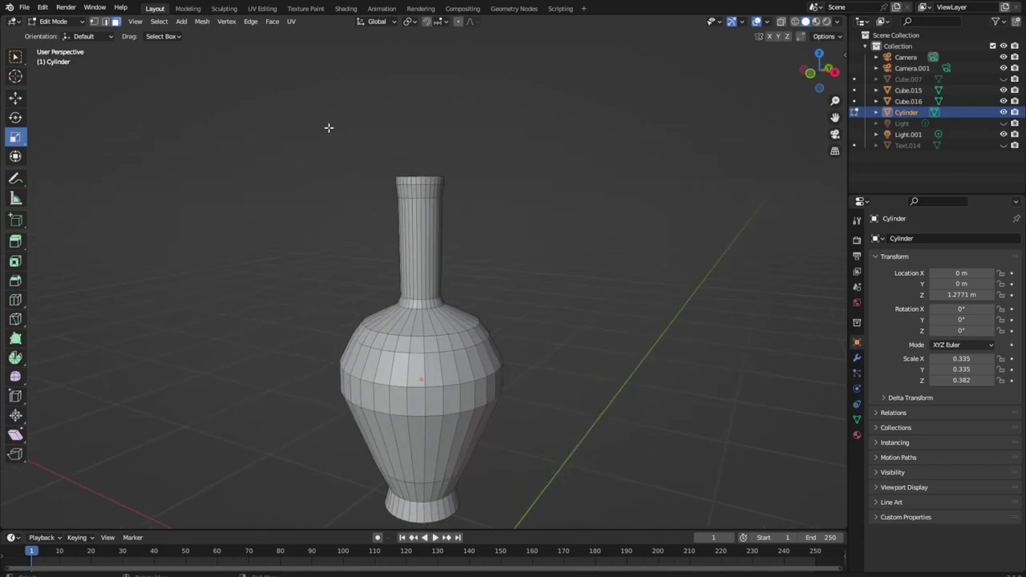
{"action": "left_click_drag", "start_coordinate": [336, 134], "coordinate": [476, 187]}
{"action": "middle_click_drag", "start_coordinate": [623, 220], "coordinate": [451, 232]}
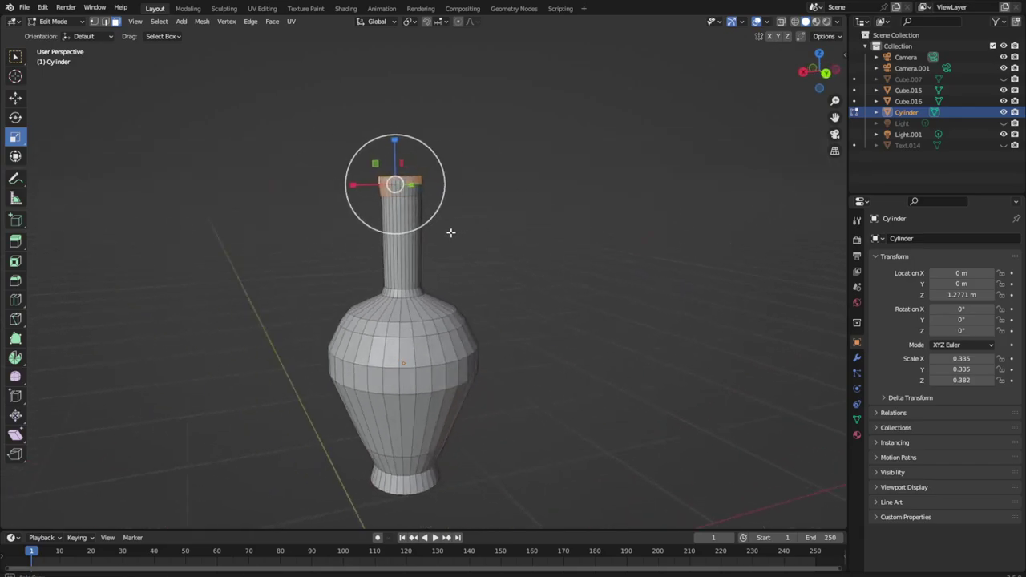
{"action": "left_click_drag", "start_coordinate": [290, 111], "coordinate": [460, 195]}
{"action": "middle_click_drag", "start_coordinate": [550, 218], "coordinate": [238, 201]}
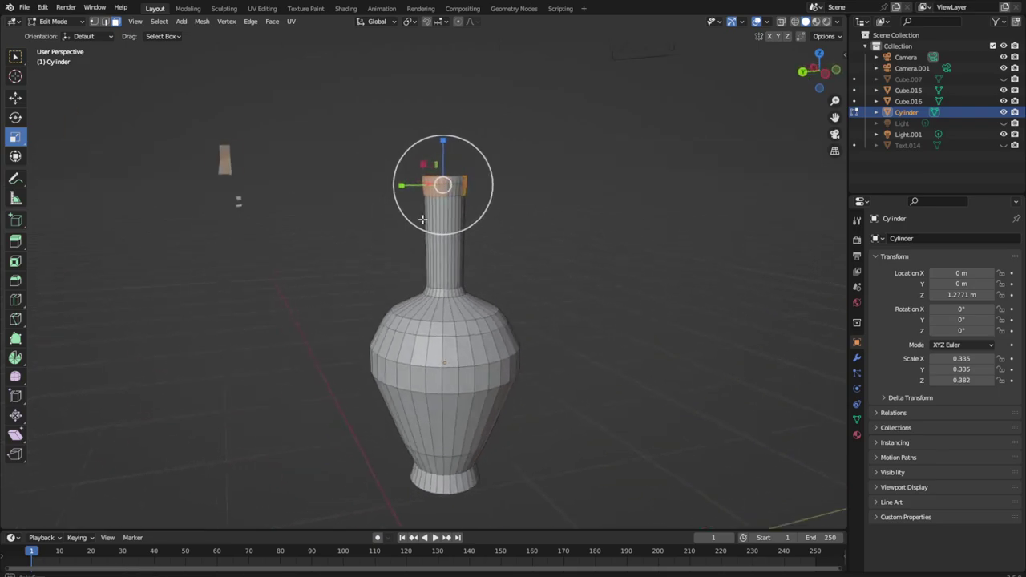
{"action": "mouse_move", "coordinate": [313, 104]}
{"action": "left_mouse_down"}
{"action": "mouse_move", "coordinate": [504, 194]}
{"action": "mouse_move", "coordinate": [503, 162]}
{"action": "left_mouse_up"}
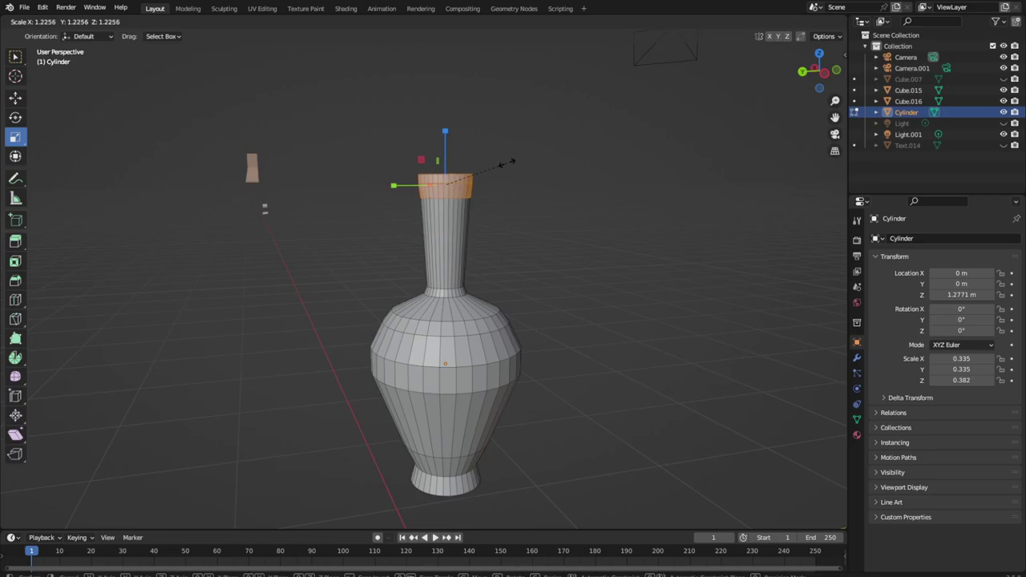
{"action": "left_click_drag", "start_coordinate": [504, 162], "coordinate": [497, 163]}
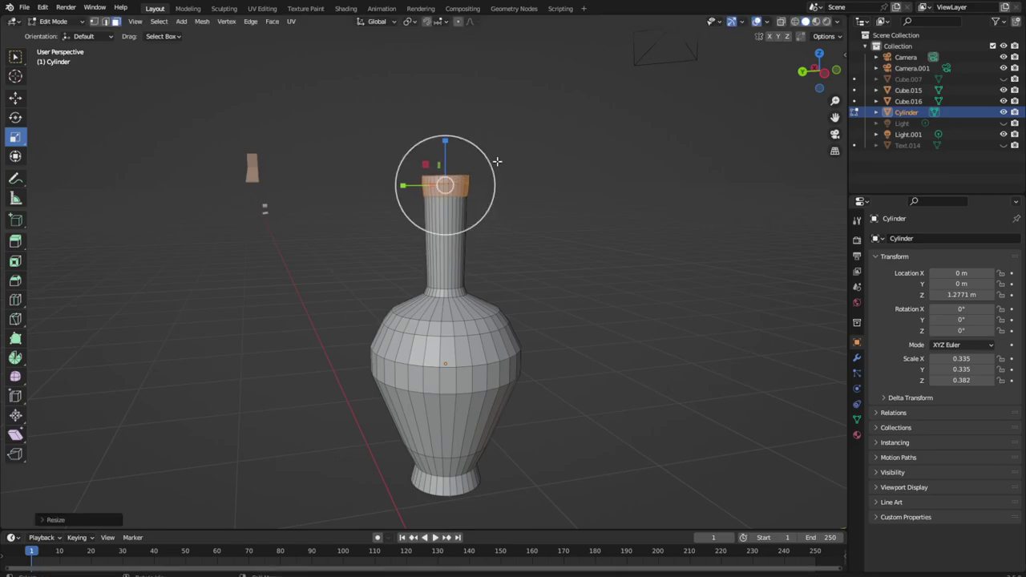
{"action": "mouse_move", "coordinate": [561, 173]}
{"action": "middle_mouse_down"}
{"action": "mouse_move", "coordinate": [552, 222]}
{"action": "mouse_move", "coordinate": [518, 222]}
{"action": "mouse_move", "coordinate": [551, 194]}
{"action": "middle_mouse_up"}
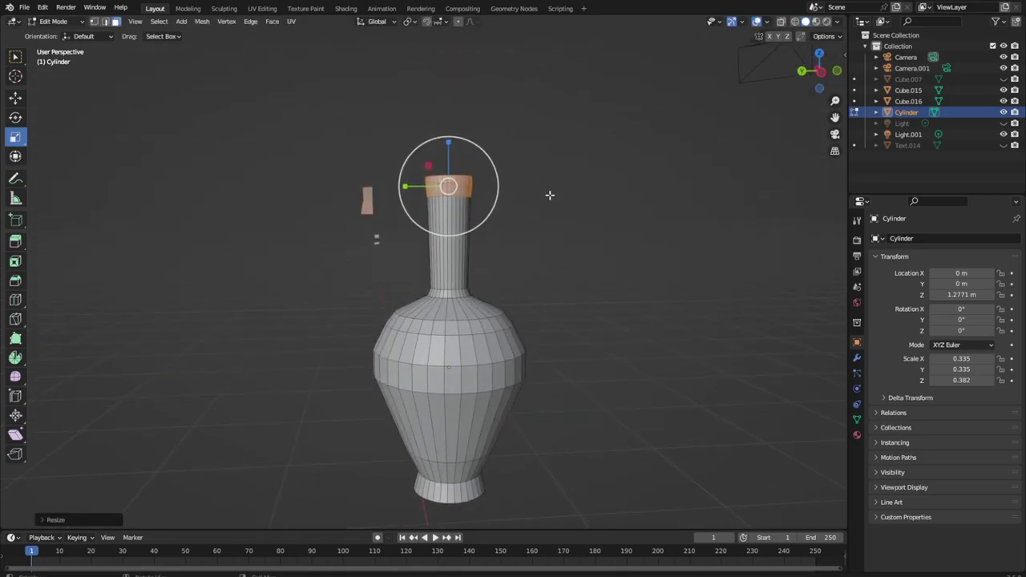
{"action": "left_click", "coordinate": [550, 195]}
Reselect the neck-top ring and scale it outward with S to finish the lip
{"action": "mouse_move", "coordinate": [401, 141]}
{"action": "middle_mouse_down"}
{"action": "mouse_move", "coordinate": [424, 168]}
{"action": "mouse_move", "coordinate": [408, 144]}
{"action": "middle_mouse_up"}
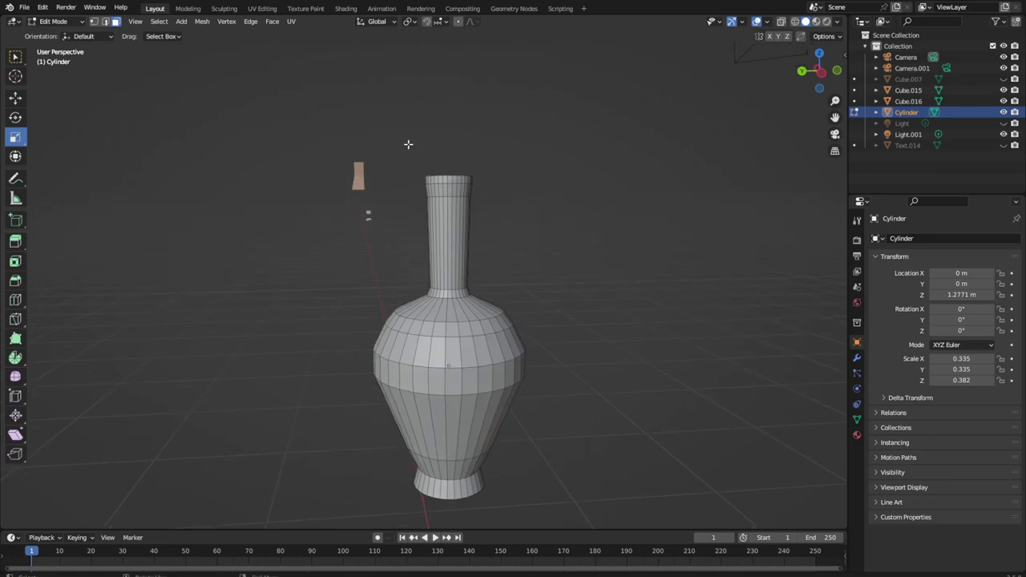
{"action": "left_click_drag", "start_coordinate": [401, 143], "coordinate": [486, 181]}
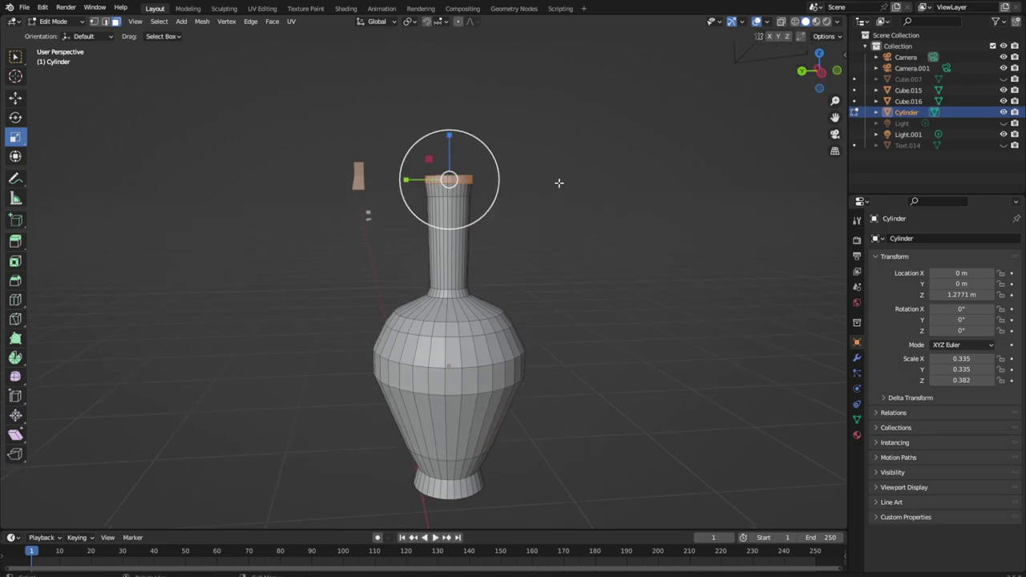
{"action": "mouse_move", "coordinate": [556, 183]}
{"action": "middle_mouse_down"}
{"action": "mouse_move", "coordinate": [416, 191]}
{"action": "mouse_move", "coordinate": [300, 104]}
{"action": "middle_mouse_up"}
{"action": "left_click_drag", "start_coordinate": [299, 103], "coordinate": [478, 192]}
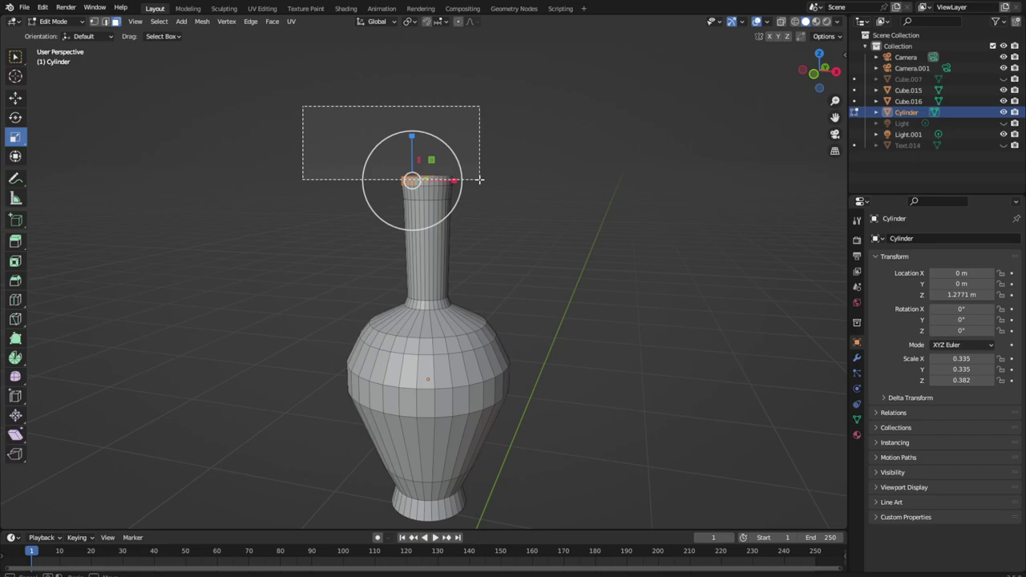
{"action": "mouse_move", "coordinate": [478, 193]}
{"action": "middle_mouse_down"}
{"action": "mouse_move", "coordinate": [534, 194]}
{"action": "mouse_move", "coordinate": [284, 105]}
{"action": "middle_mouse_up"}
{"action": "left_click_drag", "start_coordinate": [284, 105], "coordinate": [437, 176]}
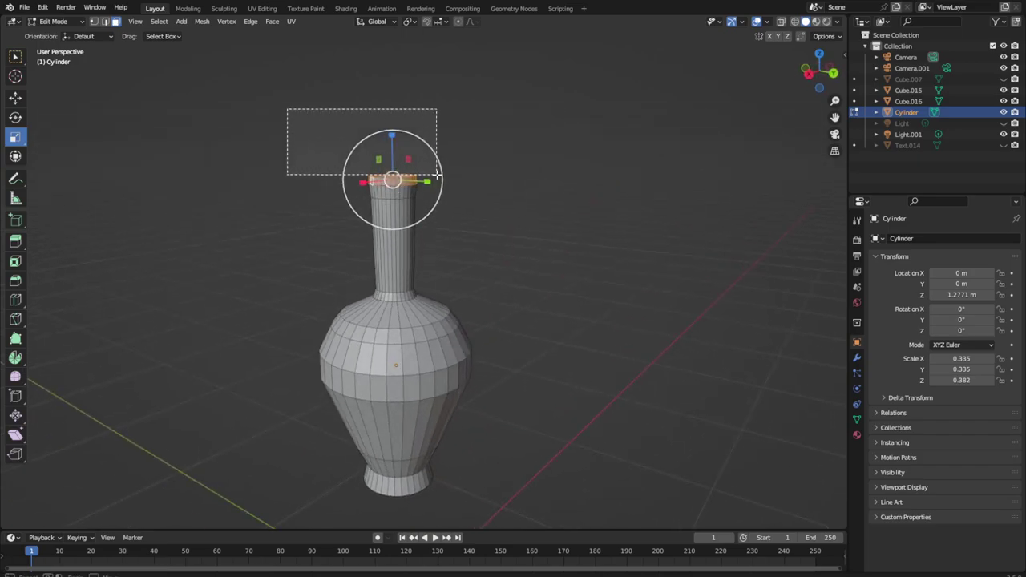
{"action": "key", "text": "s"}
{"action": "left_click", "coordinate": [457, 169]}
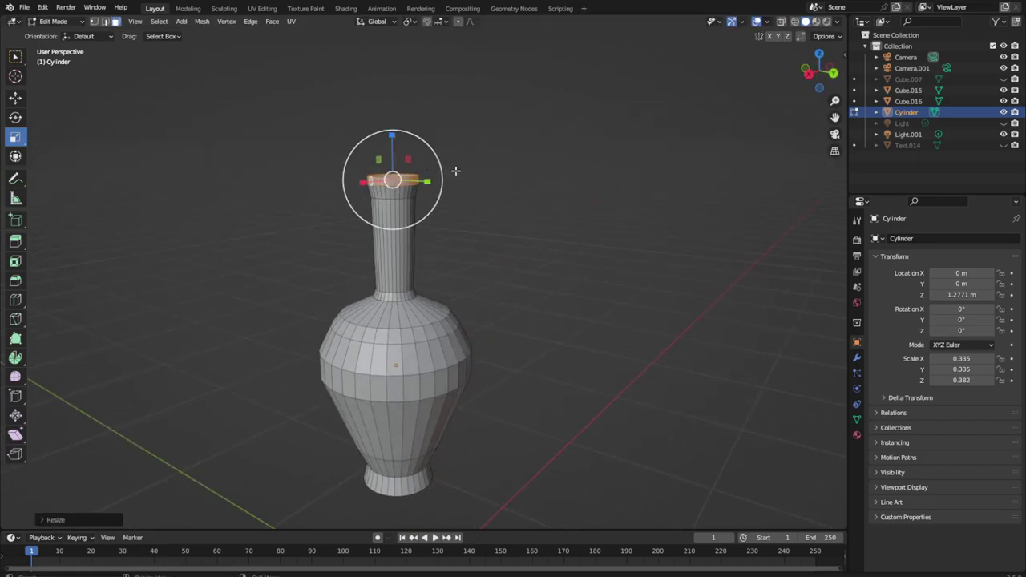
{"action": "mouse_move", "coordinate": [456, 169]}
{"action": "middle_mouse_down"}
{"action": "mouse_move", "coordinate": [474, 206]}
{"action": "mouse_move", "coordinate": [503, 187]}
{"action": "middle_mouse_up"}
Loop cut the vase body and scale the new loop slightly outward, then deselect
{"action": "left_click", "coordinate": [520, 267]}
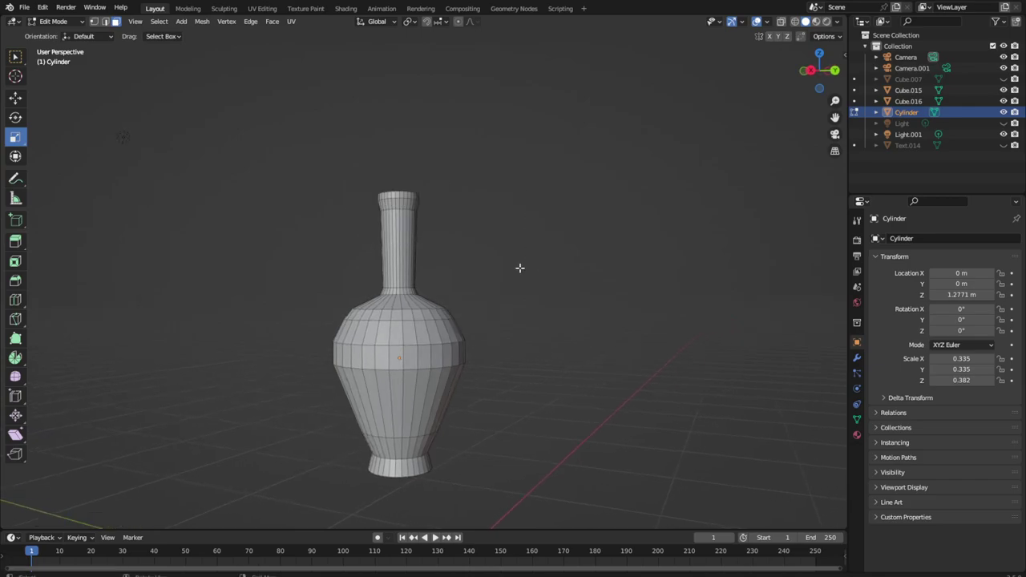
{"action": "scroll", "coordinate": [515, 279], "scroll_direction": "down", "scroll_amount": 2}
{"action": "mouse_move", "coordinate": [511, 291]}
{"action": "middle_mouse_down"}
{"action": "mouse_move", "coordinate": [616, 295]}
{"action": "mouse_move", "coordinate": [603, 286]}
{"action": "middle_mouse_up"}
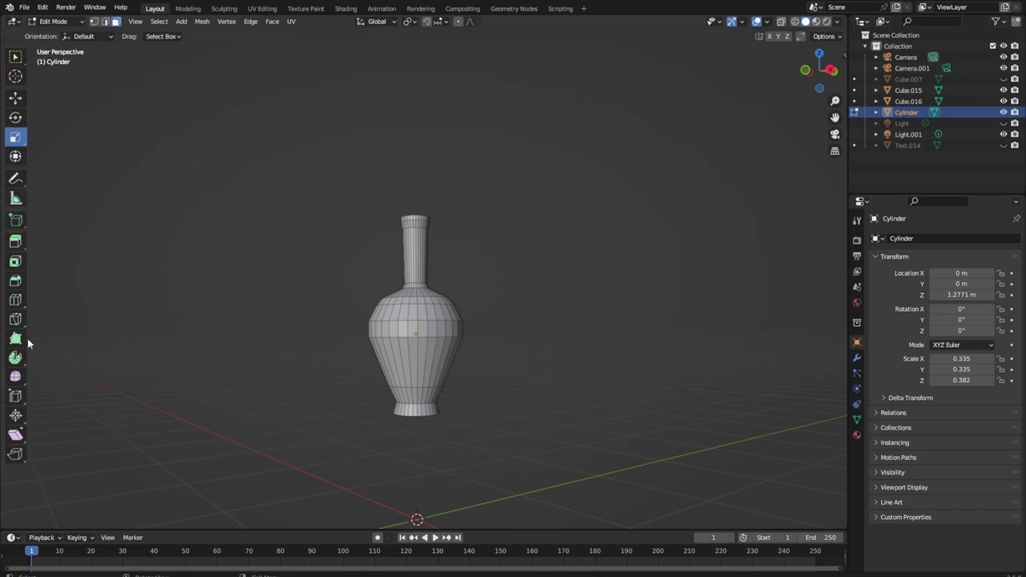
{"action": "left_click", "coordinate": [15, 299]}
{"action": "left_click", "coordinate": [420, 364]}
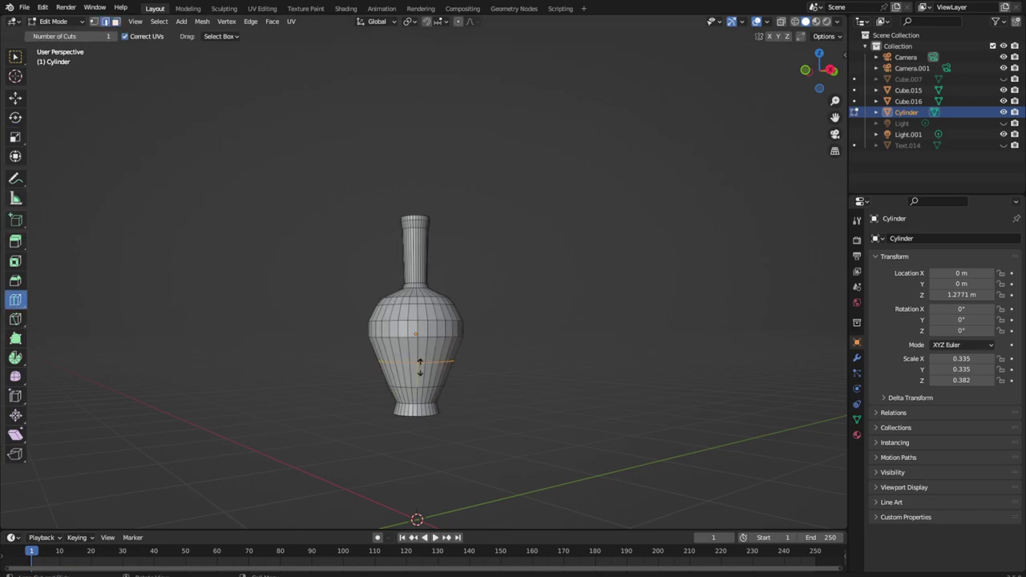
{"action": "left_click", "coordinate": [15, 136]}
{"action": "left_click_drag", "start_coordinate": [466, 356], "coordinate": [473, 352]}
{"action": "left_click", "coordinate": [270, 337]}
{"action": "mouse_move", "coordinate": [339, 403]}
{"action": "middle_mouse_down"}
{"action": "mouse_move", "coordinate": [579, 403]}
{"action": "mouse_move", "coordinate": [489, 427]}
{"action": "mouse_move", "coordinate": [417, 516]}
{"action": "mouse_move", "coordinate": [268, 484]}
{"action": "mouse_move", "coordinate": [200, 416]}
{"action": "middle_mouse_up"}
Loop cut the shoulder, raise that loop slightly on Z, then return to Object Mode
{"action": "left_click", "coordinate": [14, 300]}
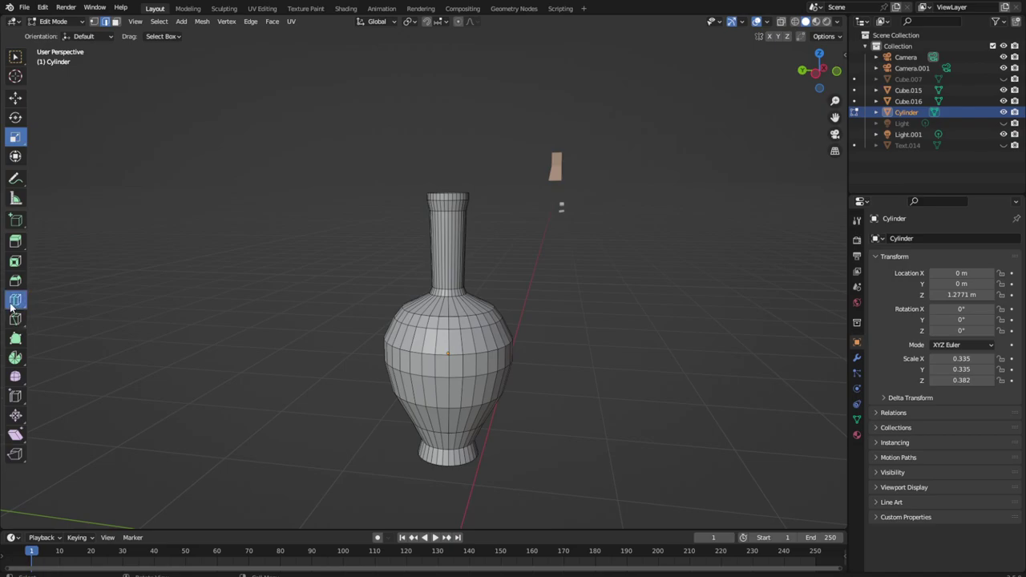
{"action": "left_click", "coordinate": [436, 307]}
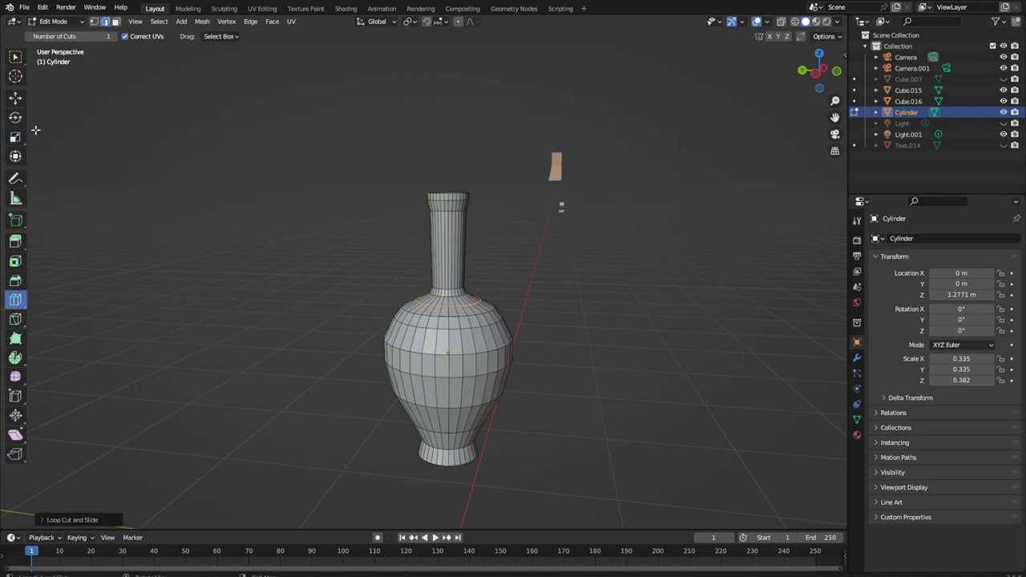
{"action": "left_click", "coordinate": [14, 97]}
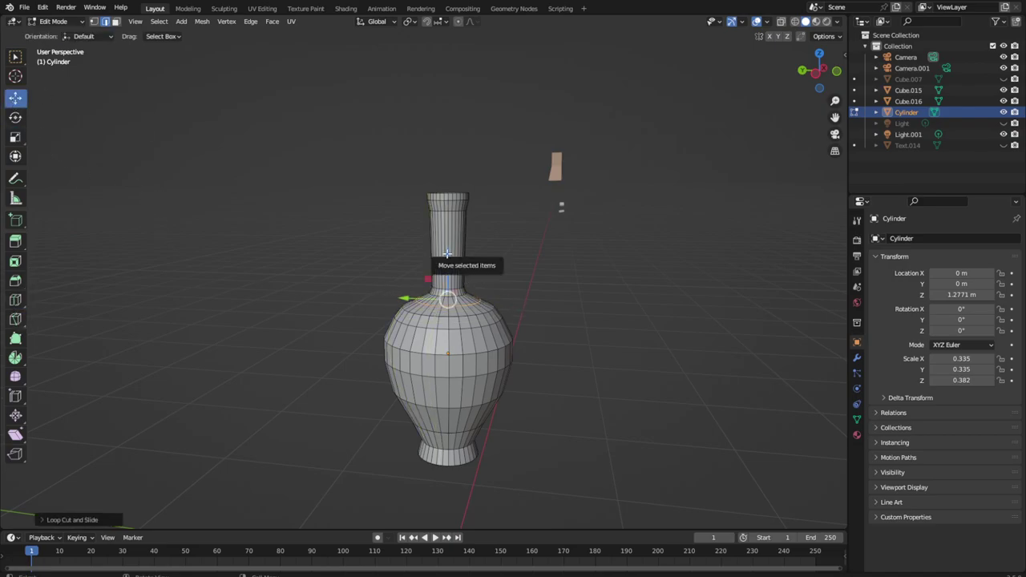
{"action": "left_click_drag", "start_coordinate": [447, 254], "coordinate": [445, 255]}
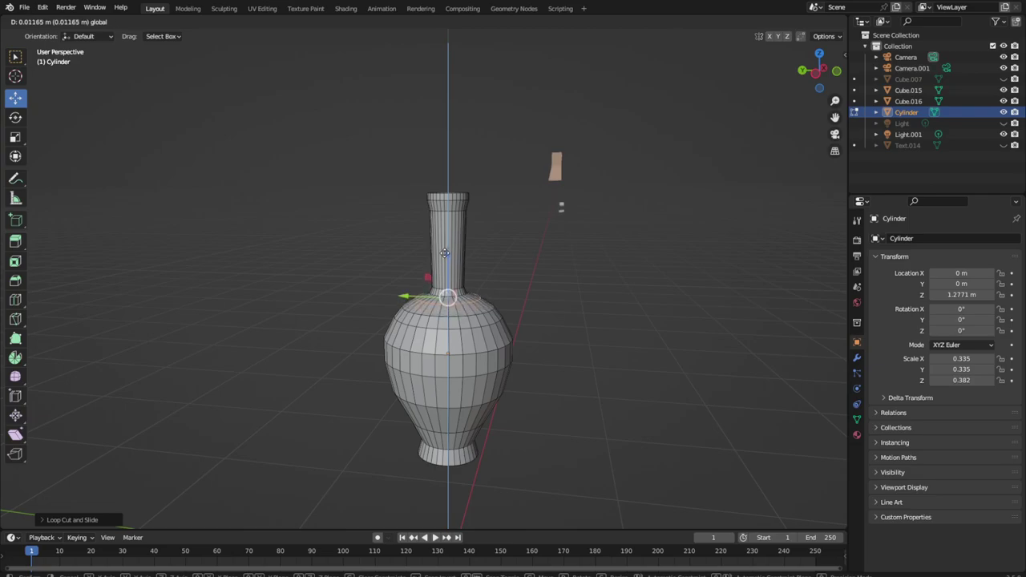
{"action": "scroll", "coordinate": [621, 353], "scroll_direction": "up", "scroll_amount": 3}
{"action": "scroll", "coordinate": [577, 345], "scroll_direction": "down", "scroll_amount": 3}
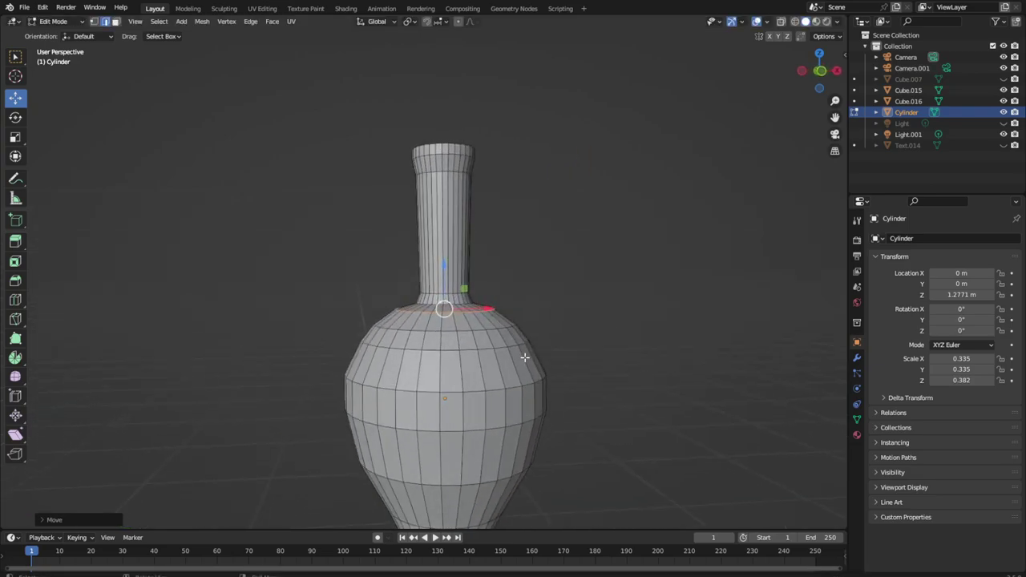
{"action": "scroll", "coordinate": [626, 337], "scroll_direction": "down", "scroll_amount": 2}
{"action": "left_click", "coordinate": [668, 320]}
{"action": "mouse_move", "coordinate": [649, 356]}
{"action": "middle_mouse_down"}
{"action": "mouse_move", "coordinate": [604, 345]}
{"action": "mouse_move", "coordinate": [615, 409]}
{"action": "mouse_move", "coordinate": [660, 473]}
{"action": "mouse_move", "coordinate": [662, 355]}
{"action": "mouse_move", "coordinate": [630, 309]}
{"action": "mouse_move", "coordinate": [645, 314]}
{"action": "mouse_move", "coordinate": [618, 358]}
{"action": "mouse_move", "coordinate": [601, 316]}
{"action": "mouse_move", "coordinate": [631, 412]}
{"action": "mouse_move", "coordinate": [630, 279]}
{"action": "mouse_move", "coordinate": [609, 243]}
{"action": "mouse_move", "coordinate": [604, 273]}
{"action": "mouse_move", "coordinate": [662, 275]}
{"action": "mouse_move", "coordinate": [575, 246]}
{"action": "mouse_move", "coordinate": [511, 245]}
{"action": "mouse_move", "coordinate": [440, 283]}
{"action": "mouse_move", "coordinate": [408, 337]}
{"action": "mouse_move", "coordinate": [449, 264]}
{"action": "middle_mouse_up"}
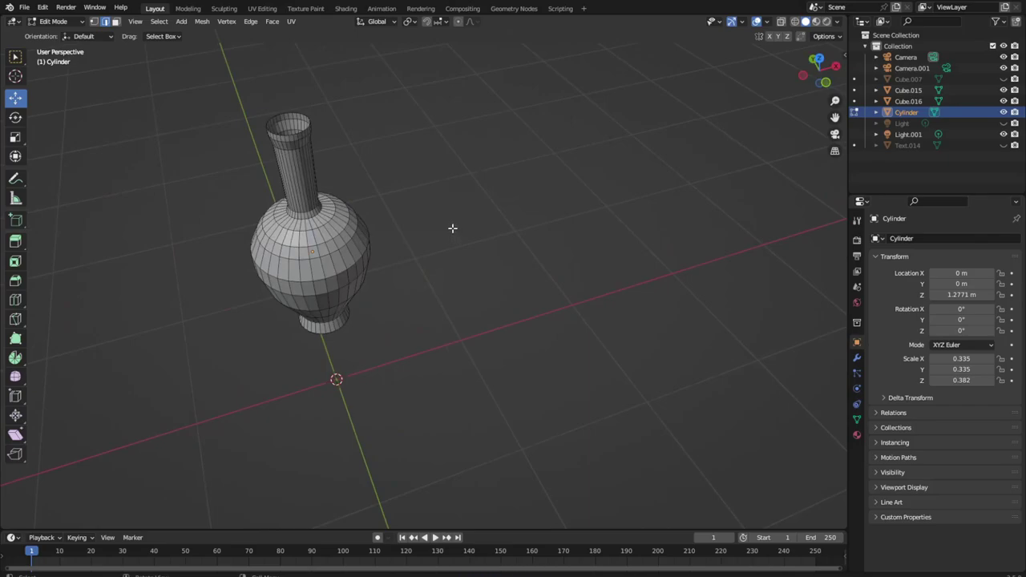
{"action": "mouse_move", "coordinate": [452, 229]}
{"action": "middle_mouse_down"}
{"action": "mouse_move", "coordinate": [483, 229]}
{"action": "mouse_move", "coordinate": [495, 217]}
{"action": "mouse_move", "coordinate": [439, 231]}
{"action": "mouse_move", "coordinate": [385, 302]}
{"action": "mouse_move", "coordinate": [467, 259]}
{"action": "middle_mouse_up"}
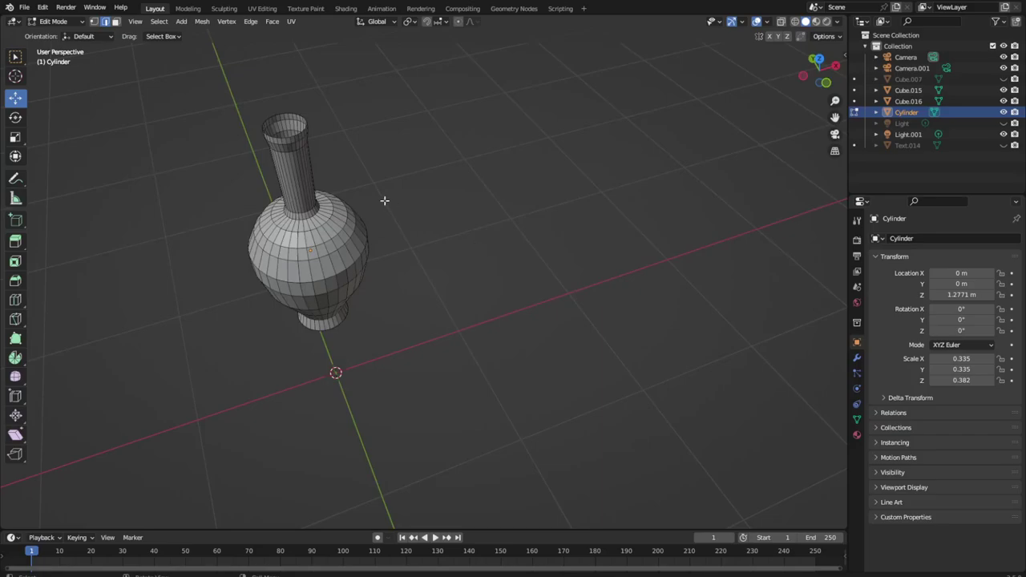
{"action": "left_click", "coordinate": [77, 23]}
{"action": "left_click", "coordinate": [61, 34]}
Return to Edit Mode and subdivide the currently selected edges
{"action": "mouse_move", "coordinate": [390, 240]}
{"action": "middle_mouse_down"}
{"action": "mouse_move", "coordinate": [460, 247]}
{"action": "mouse_move", "coordinate": [566, 220]}
{"action": "middle_mouse_up"}
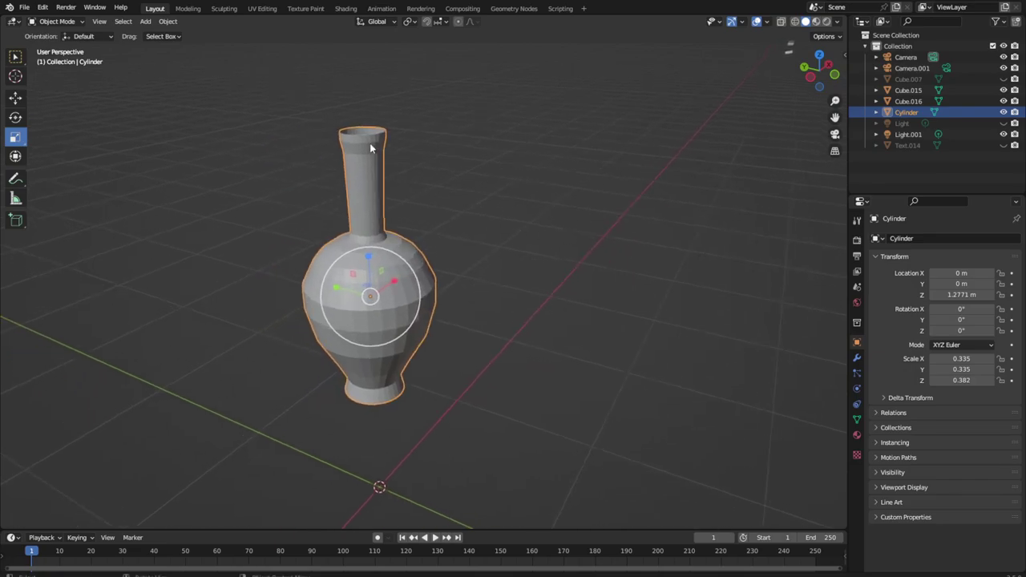
{"action": "left_click", "coordinate": [58, 22]}
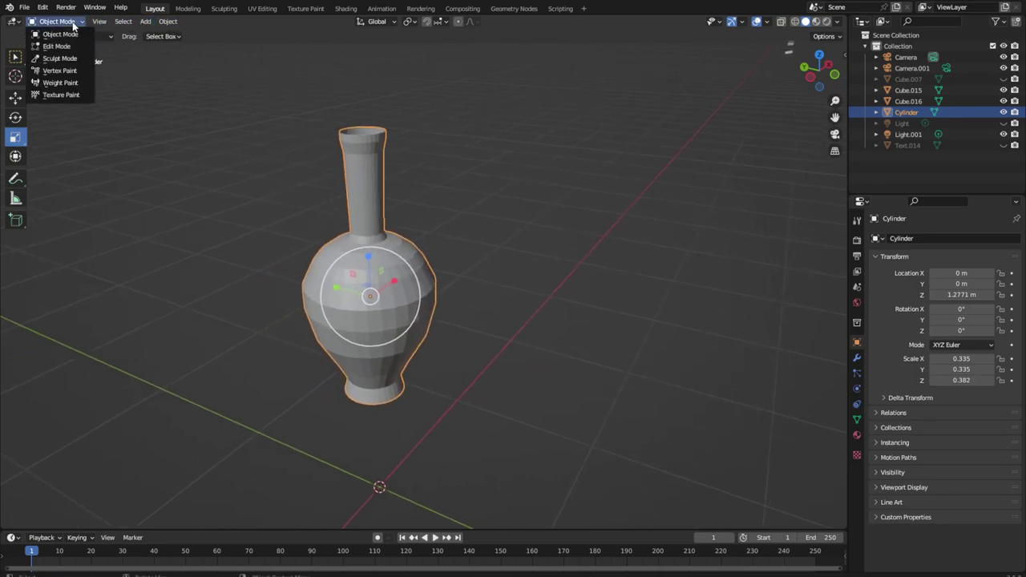
{"action": "left_click", "coordinate": [56, 46]}
{"action": "right_click", "coordinate": [476, 139]}
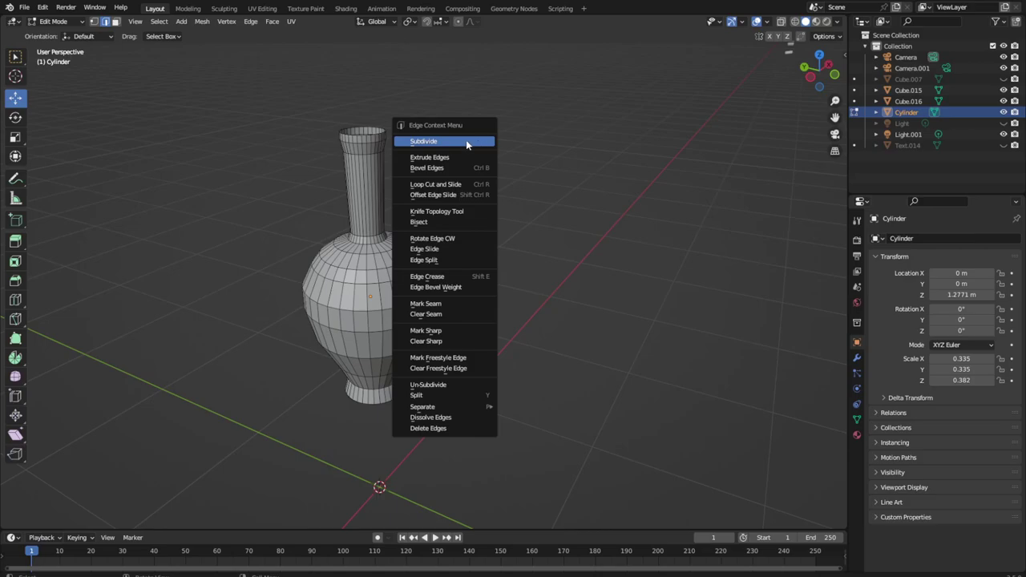
{"action": "left_click", "coordinate": [466, 142]}
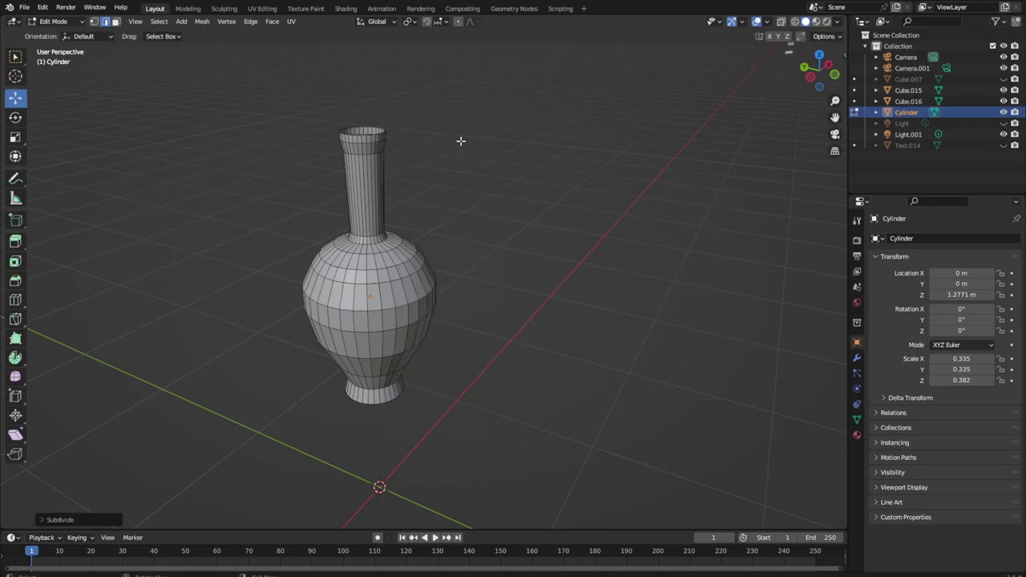
{"action": "scroll", "coordinate": [461, 141], "scroll_direction": "down", "scroll_amount": 1}
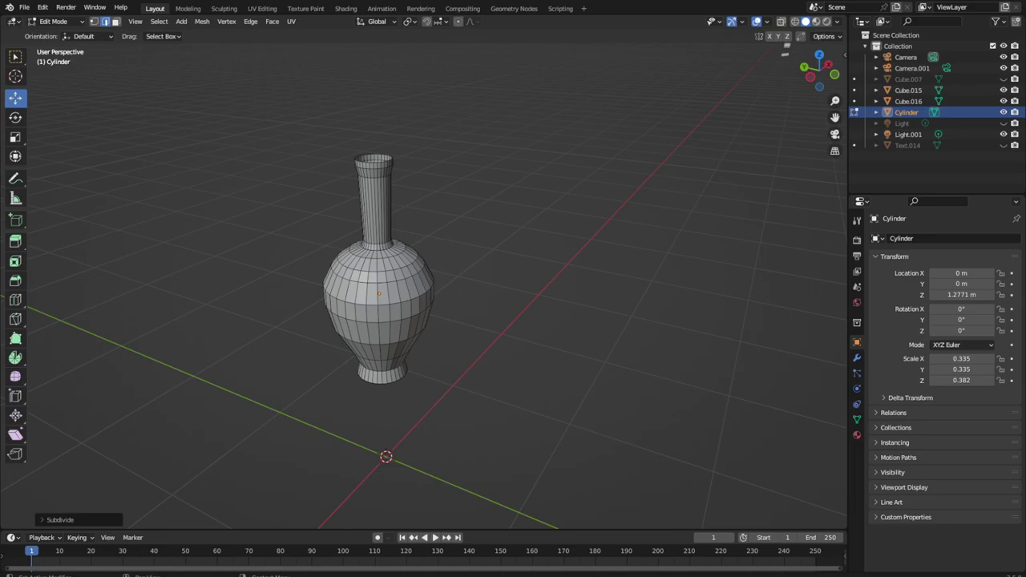
Select the entire vase mesh with A and subdivide it all
{"action": "left_click", "coordinate": [508, 197]}
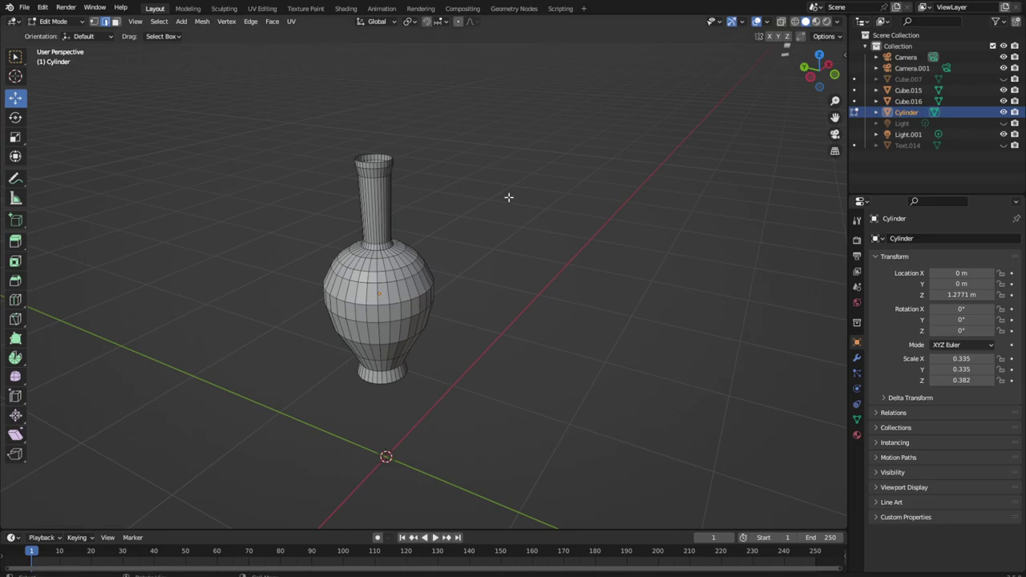
{"action": "key", "text": "a"}
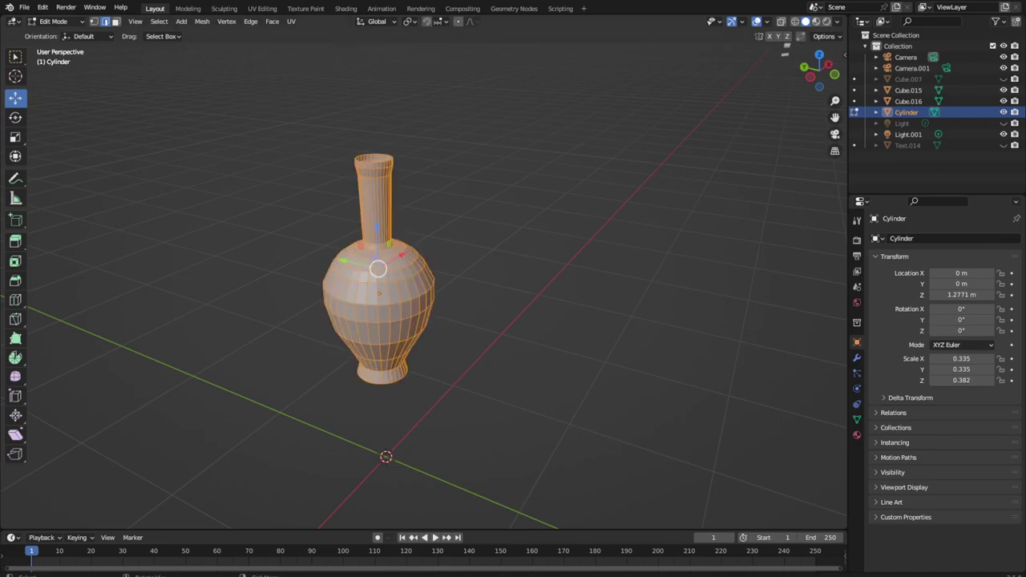
{"action": "middle_click_drag", "start_coordinate": [453, 142], "coordinate": [443, 140]}
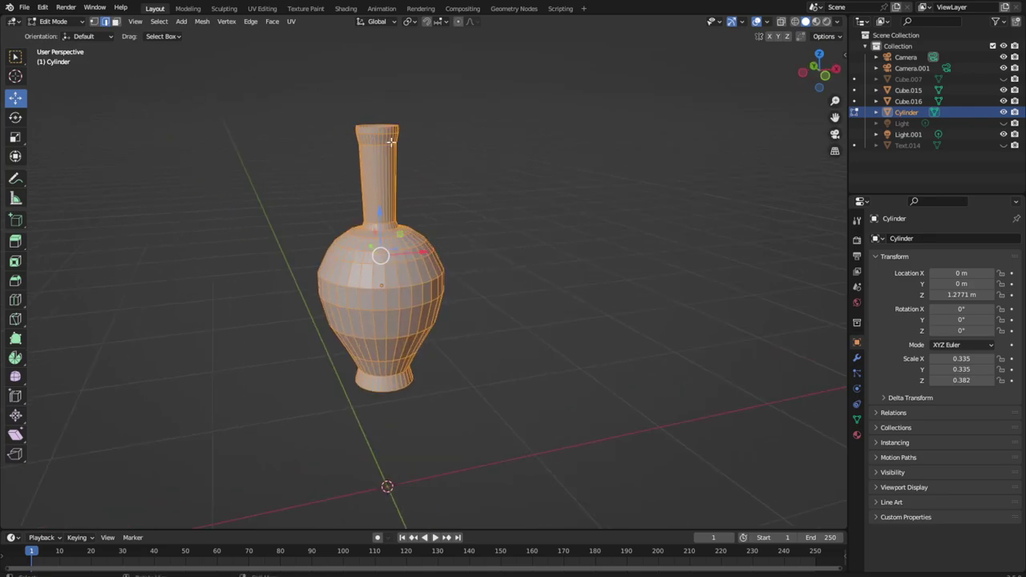
{"action": "right_click", "coordinate": [289, 115]}
{"action": "left_click", "coordinate": [254, 118]}
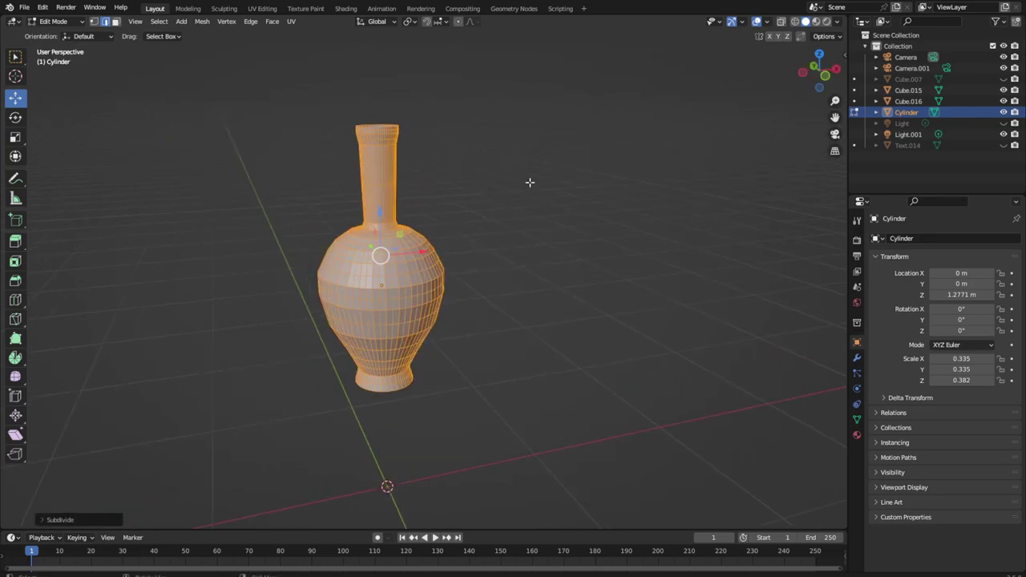
{"action": "mouse_move", "coordinate": [529, 182]}
{"action": "middle_mouse_down"}
{"action": "mouse_move", "coordinate": [536, 194]}
{"action": "mouse_move", "coordinate": [343, 182]}
{"action": "middle_mouse_up"}
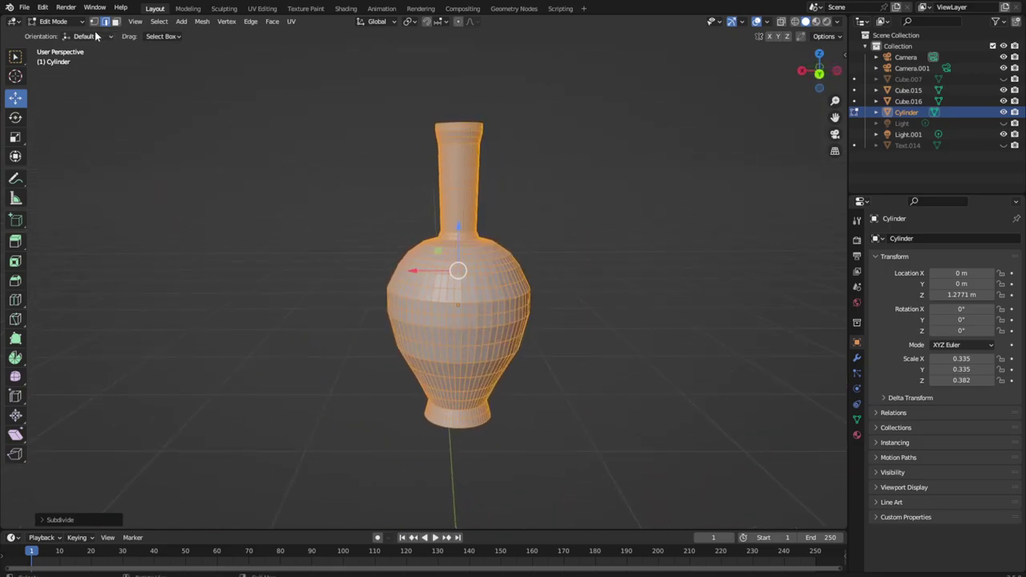
{"action": "middle_click_drag", "start_coordinate": [335, 214], "coordinate": [355, 248]}
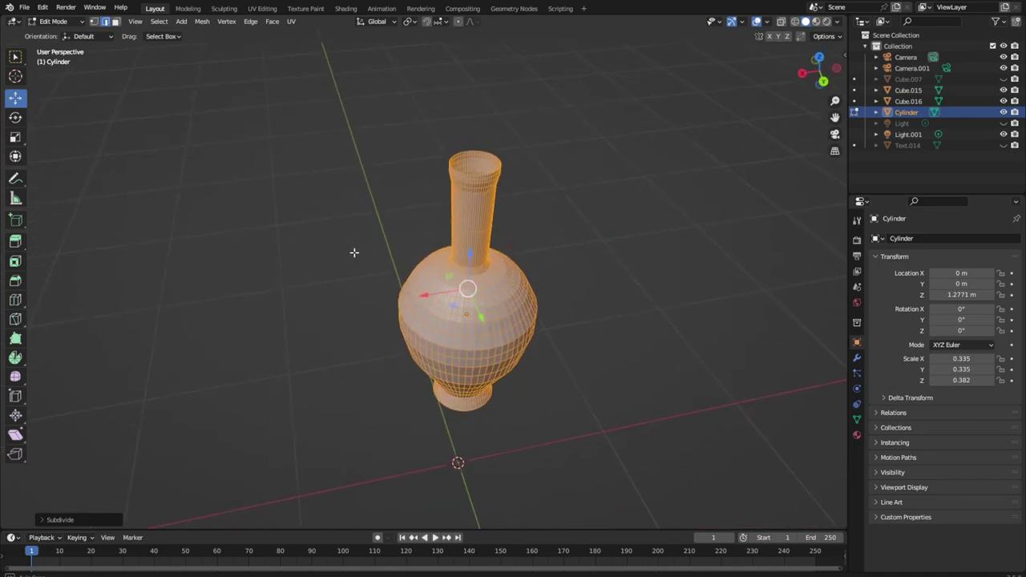
{"action": "key", "text": "e"}
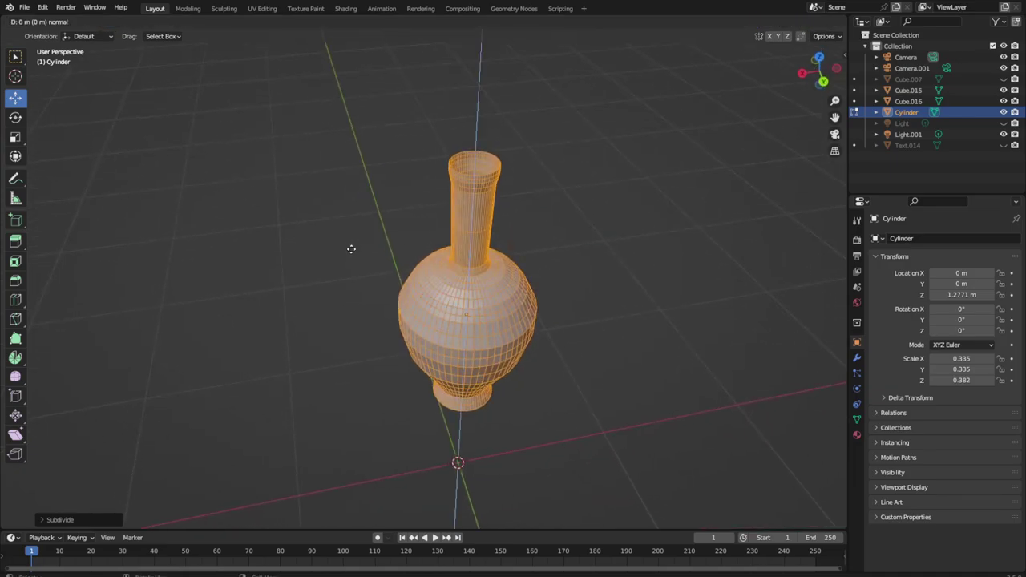
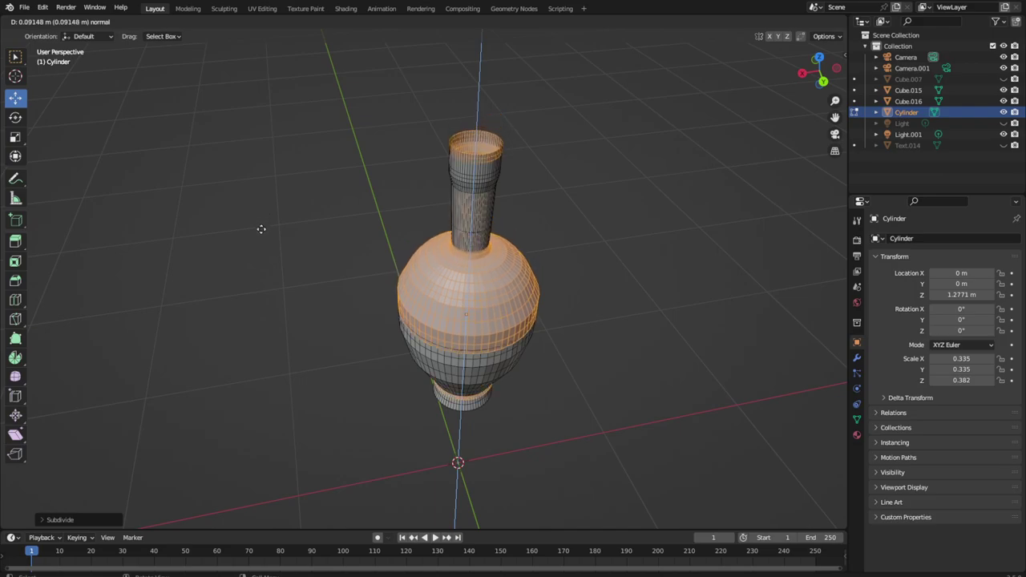
Cancel and undo the stray upward extrusion so the vase mesh is back in one piece
{"action": "key", "text": "Escape"}
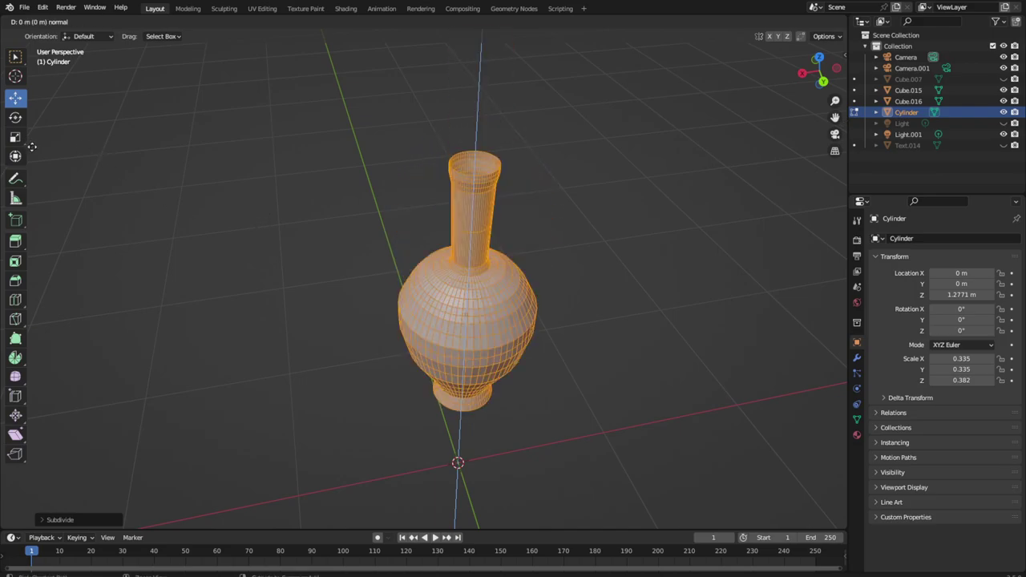
{"action": "key", "text": "ctrl+z"}
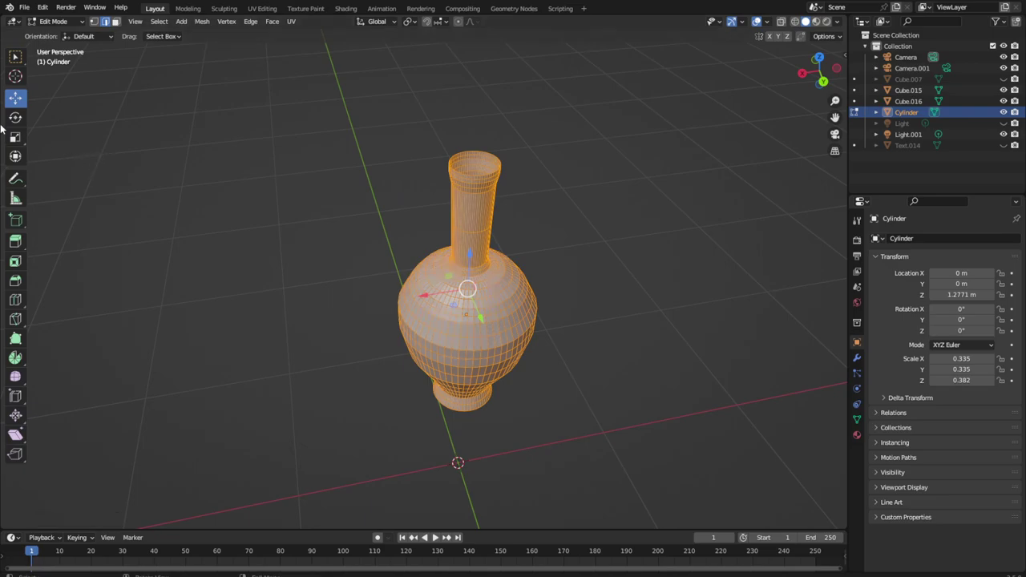
{"action": "left_click", "coordinate": [15, 136]}
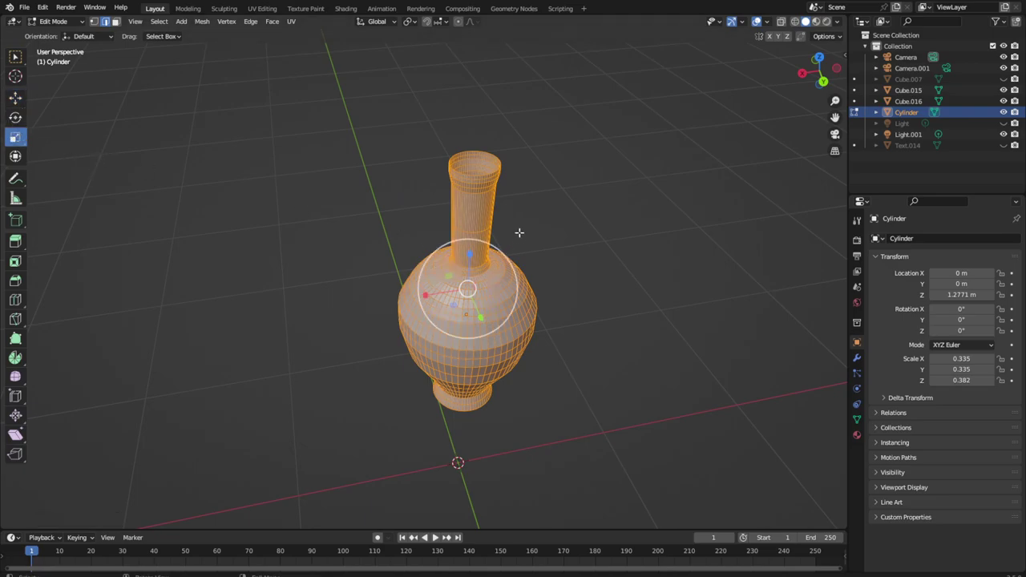
Bevel the selected vase edges from the Ctrl+E Edge menu
{"action": "key", "text": "ctrl+e"}
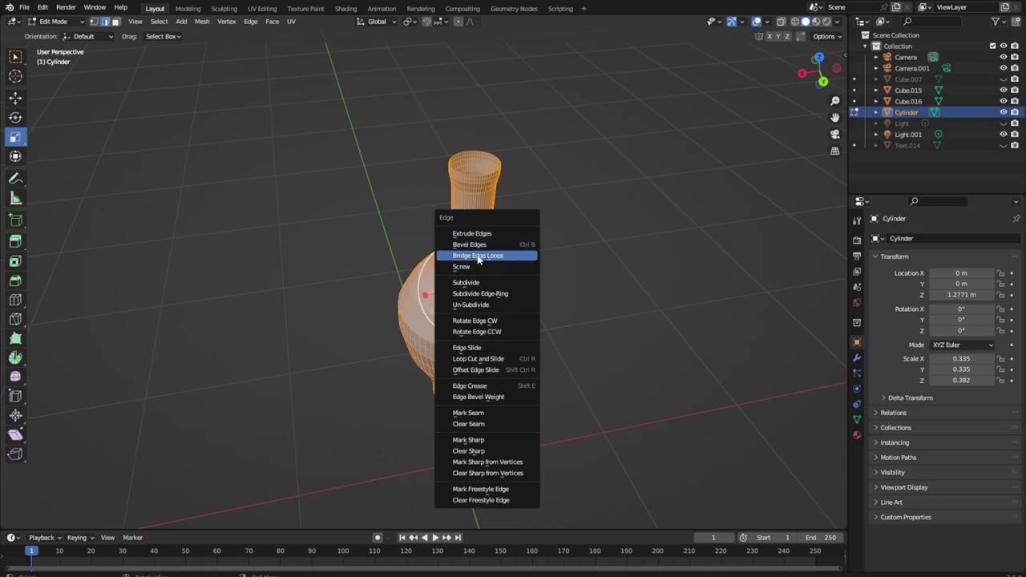
{"action": "key", "text": "ctrl+e"}
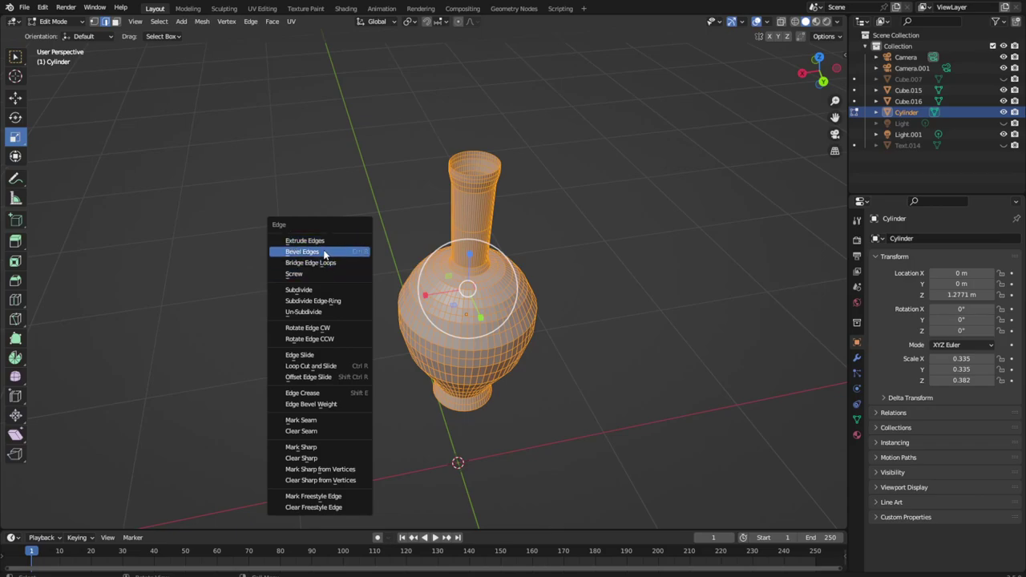
{"action": "left_click", "coordinate": [324, 251]}
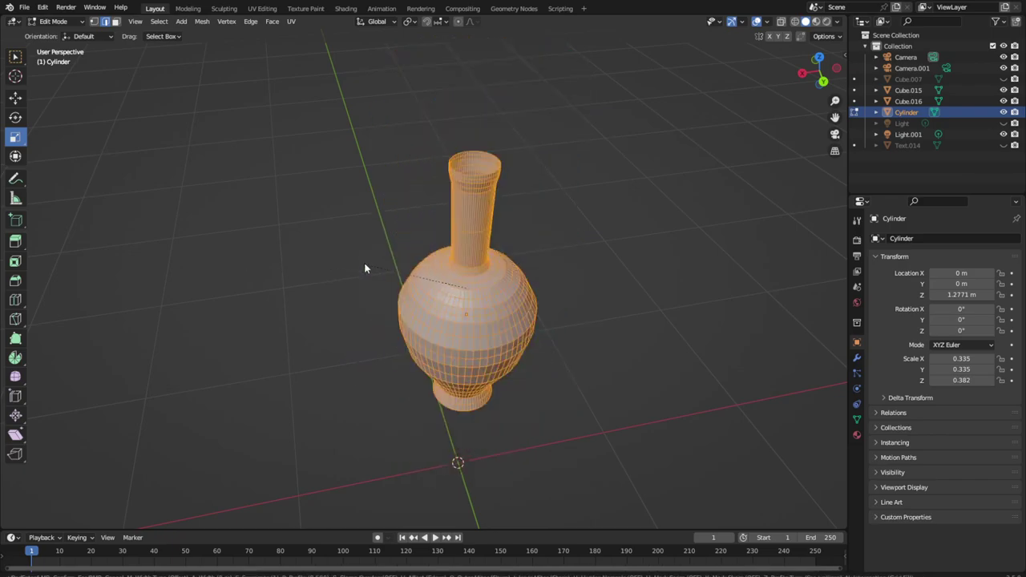
{"action": "left_click", "coordinate": [364, 259]}
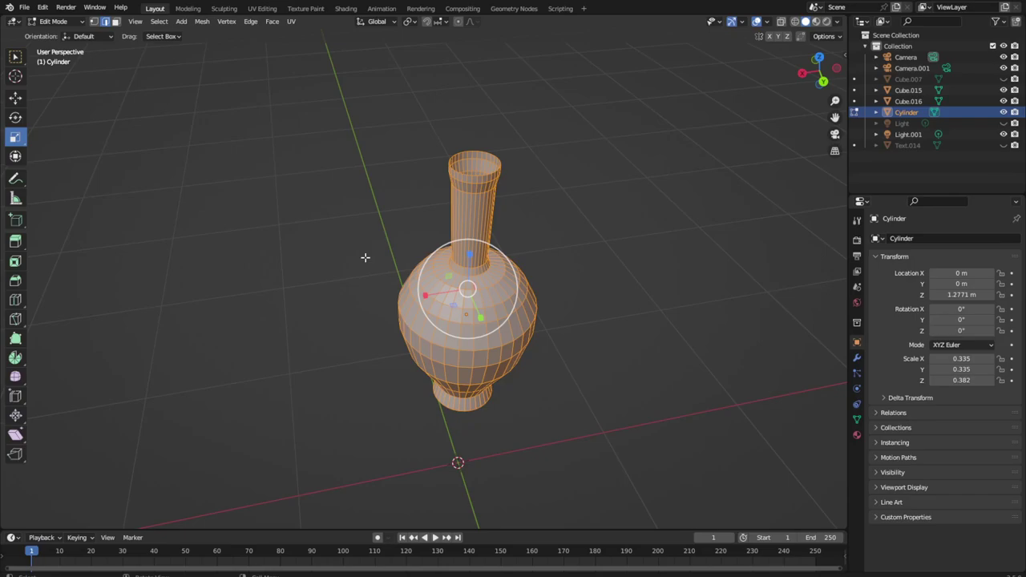
{"action": "right_click", "coordinate": [365, 256]}
Subdivide the top edges, then extrude and scale the top ring into a flared lip
{"action": "left_click", "coordinate": [365, 257]}
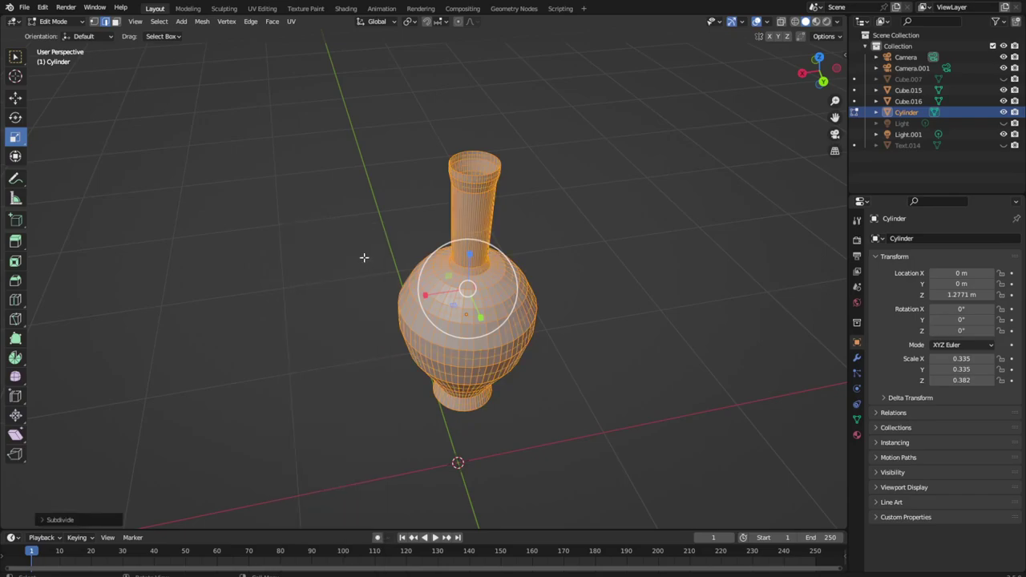
{"action": "key", "text": "g"}
{"action": "key", "text": "z"}
{"action": "key", "text": "z"}
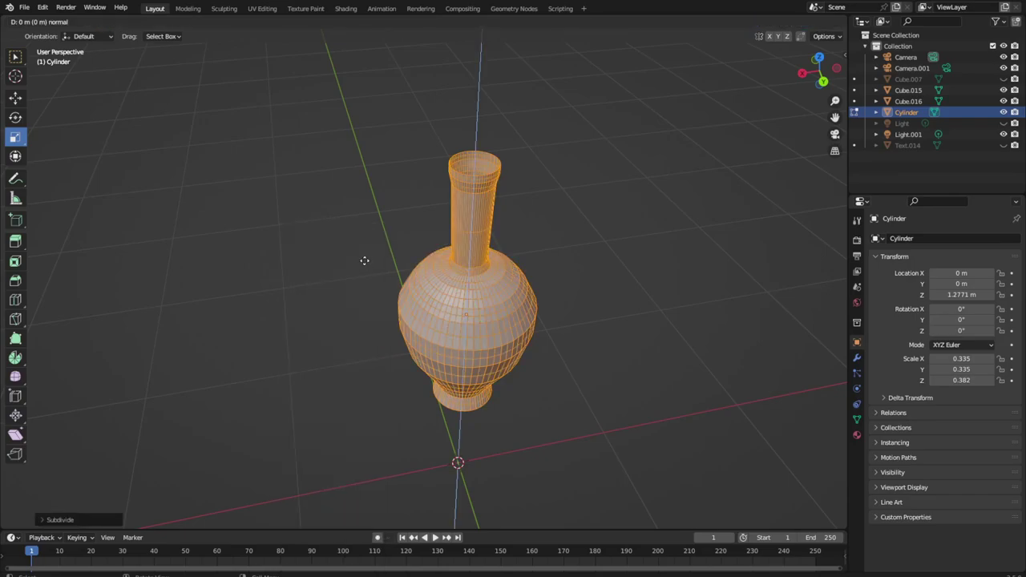
{"action": "left_click", "coordinate": [364, 260]}
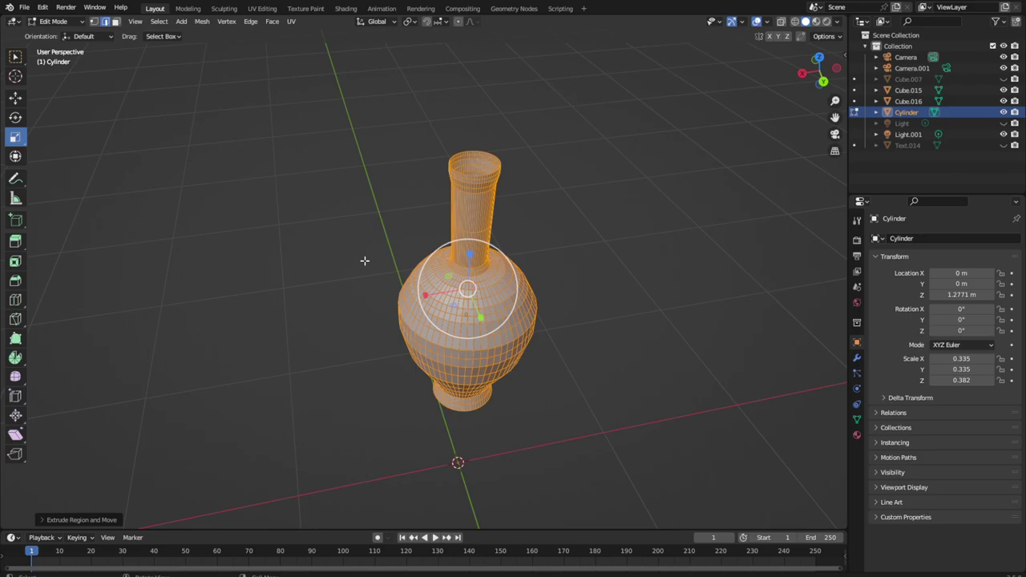
{"action": "left_click_drag", "start_coordinate": [510, 268], "coordinate": [504, 266]}
{"action": "left_click", "coordinate": [503, 266]}
Select the whole vase mesh and scale it up
{"action": "key", "text": "a"}
{"action": "key", "text": "s"}
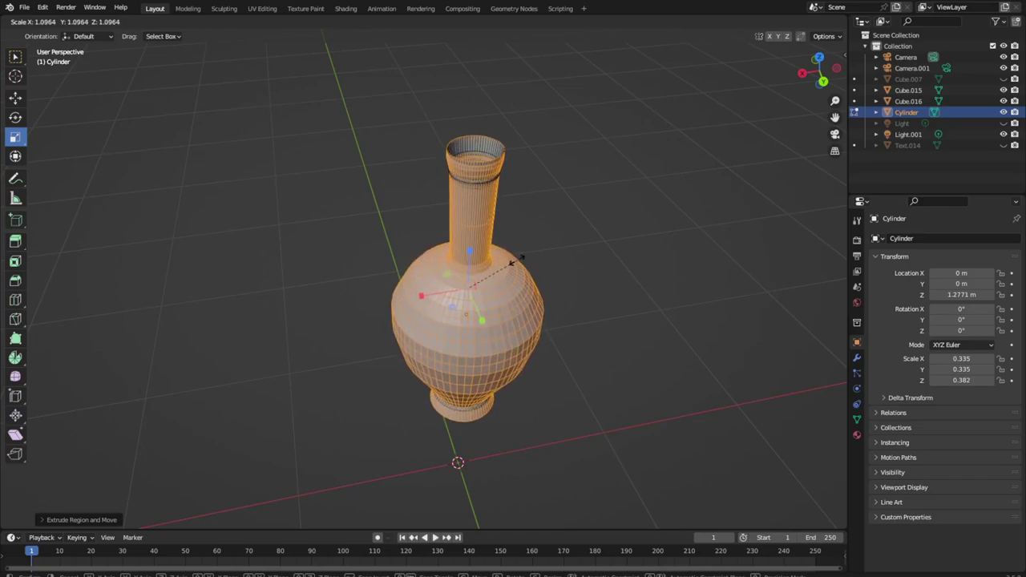
{"action": "left_click", "coordinate": [510, 264]}
{"action": "key", "text": "c"}
{"action": "key", "text": "ctrl+z"}
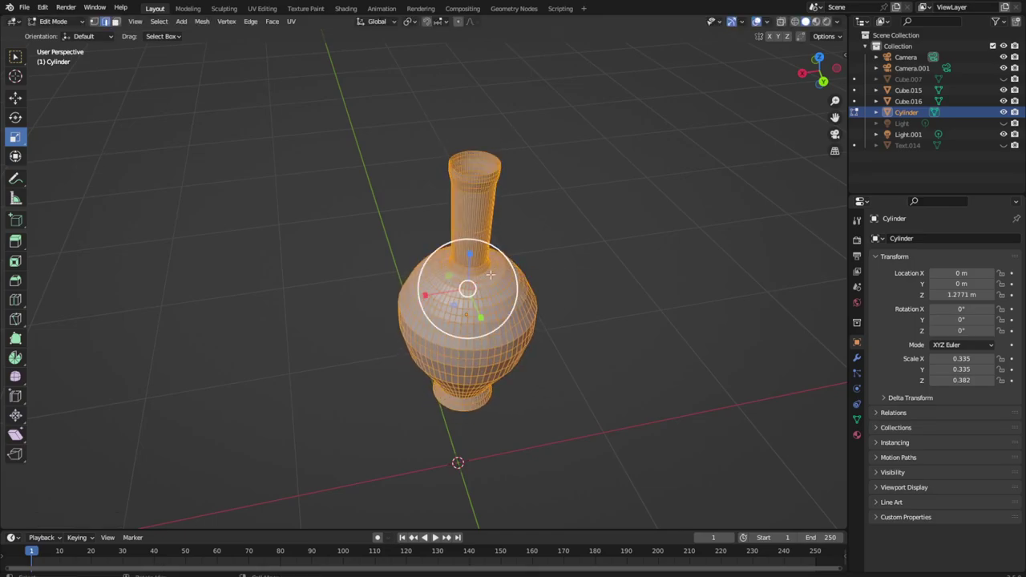
{"action": "key", "text": "s"}
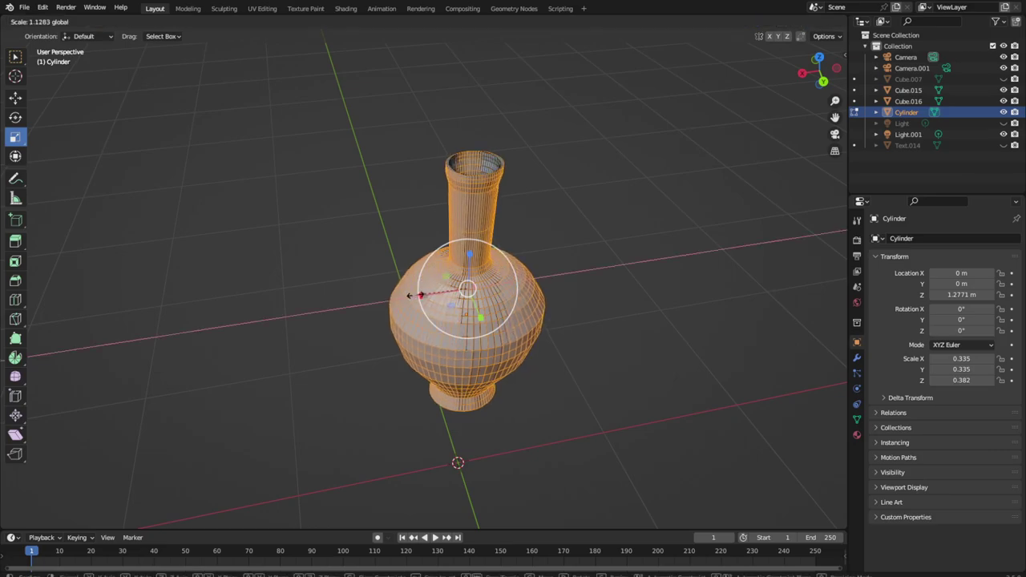
{"action": "left_click", "coordinate": [429, 287]}
Round out the vase body with a soft-falloff scale and widen it along X
{"action": "middle_click_drag", "start_coordinate": [429, 287], "coordinate": [494, 378]}
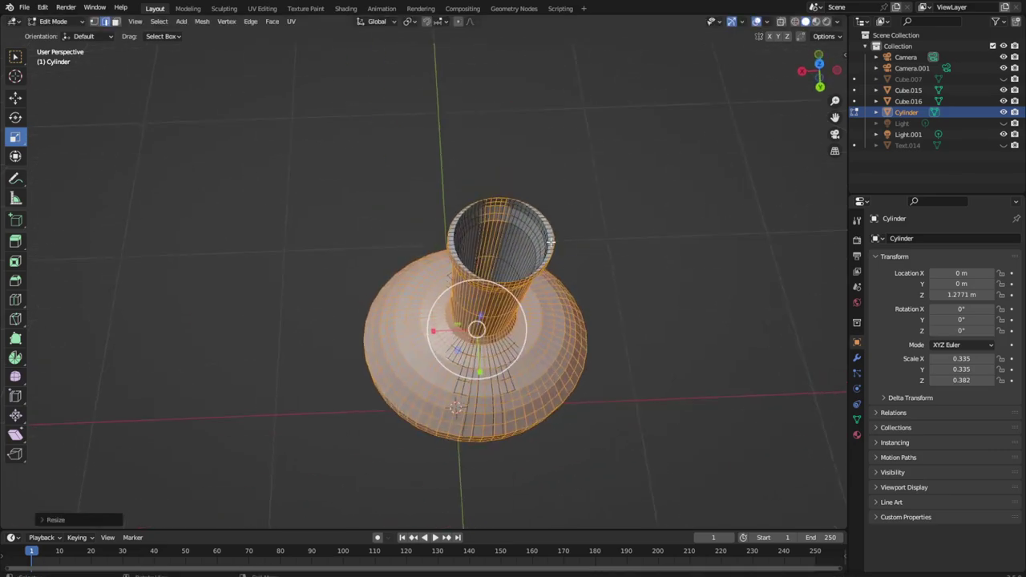
{"action": "key", "text": "s"}
{"action": "key", "text": "y"}
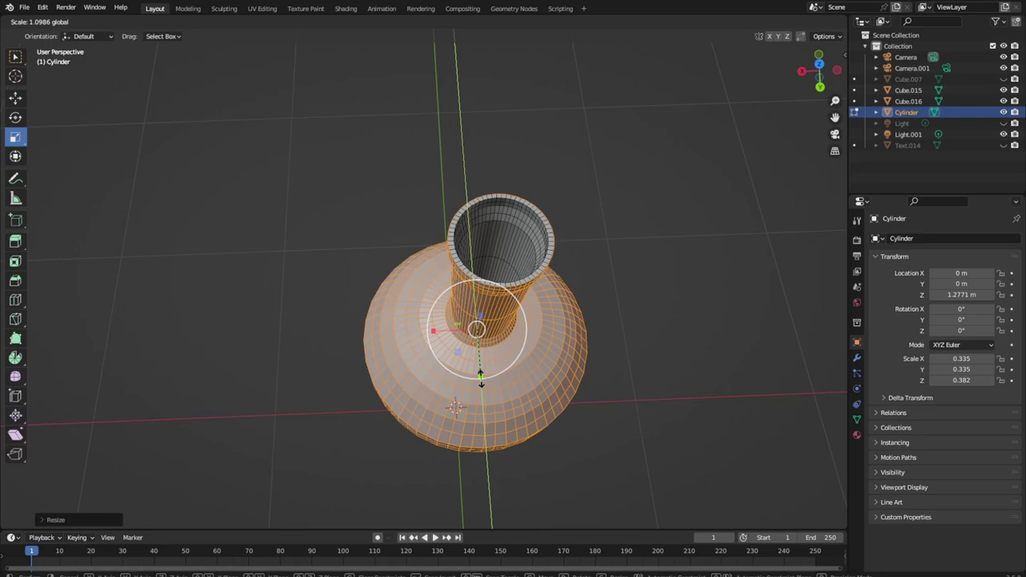
{"action": "left_click", "coordinate": [481, 380]}
{"action": "mouse_move", "coordinate": [481, 380]}
{"action": "middle_mouse_down"}
{"action": "mouse_move", "coordinate": [645, 161]}
{"action": "mouse_move", "coordinate": [683, 196]}
{"action": "mouse_move", "coordinate": [680, 286]}
{"action": "middle_mouse_up"}
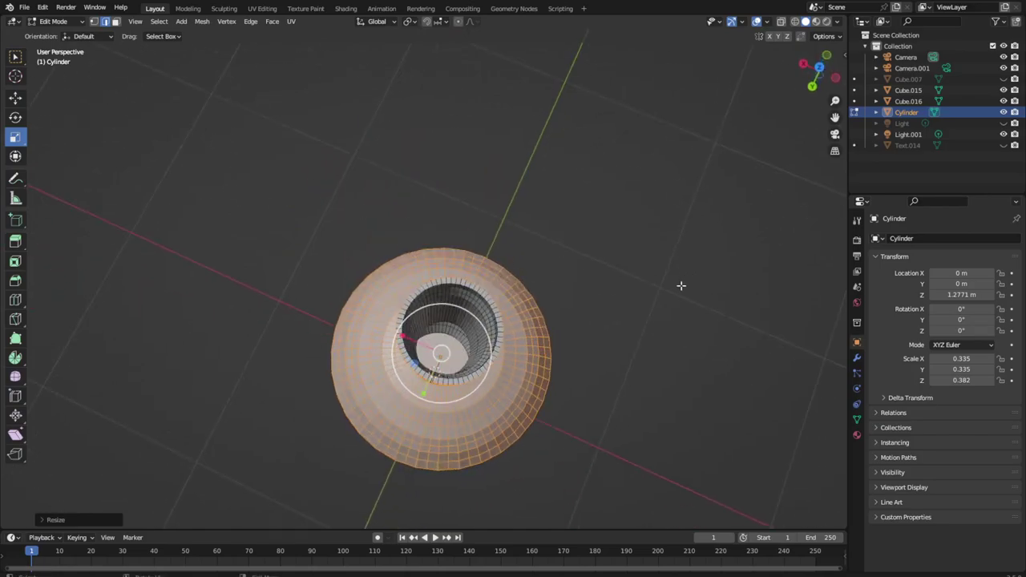
{"action": "left_click_drag", "start_coordinate": [424, 395], "coordinate": [414, 395]}
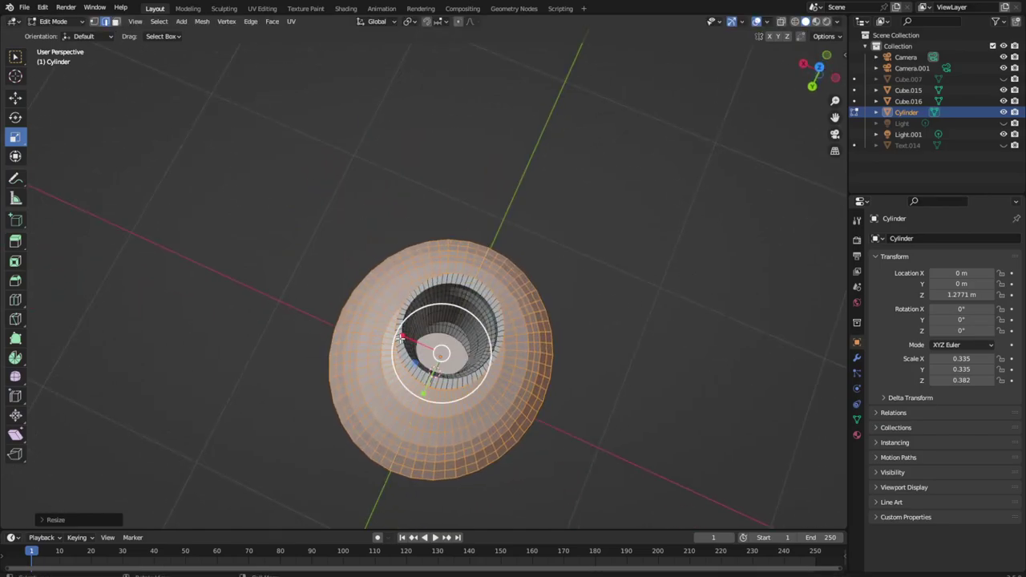
{"action": "left_click_drag", "start_coordinate": [402, 336], "coordinate": [391, 331]}
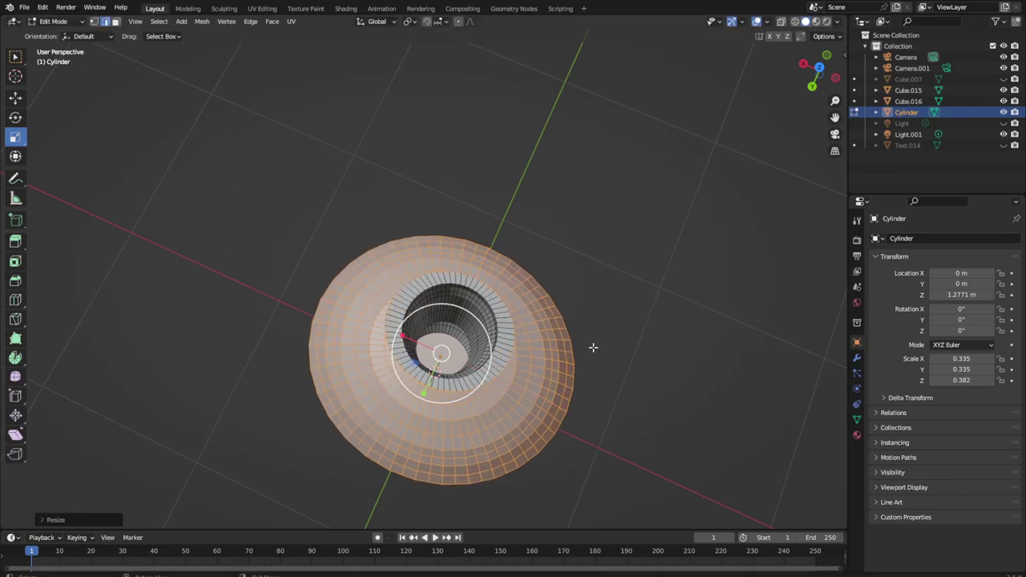
{"action": "middle_click_drag", "start_coordinate": [591, 348], "coordinate": [616, 315]}
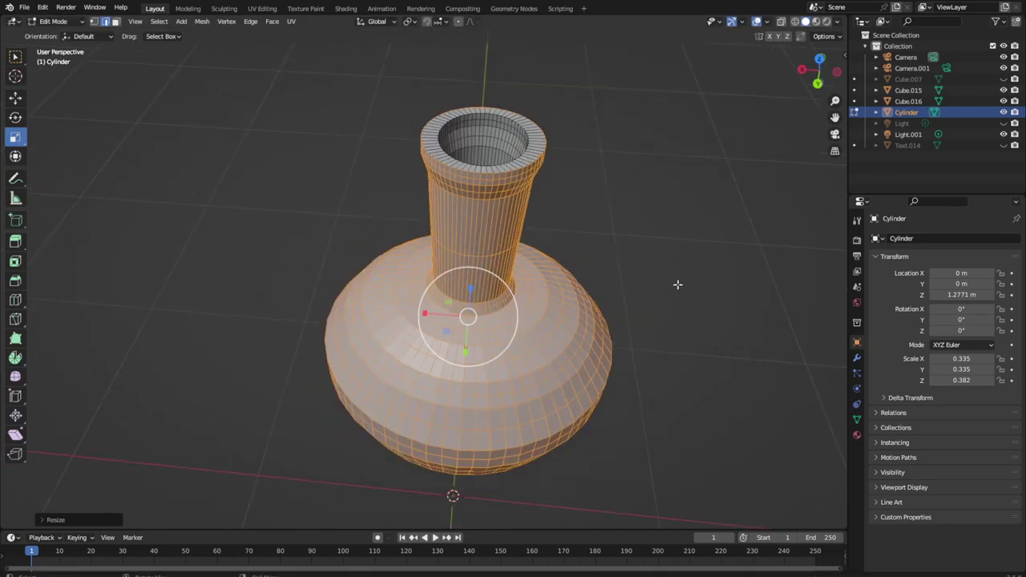
{"action": "middle_click_drag", "start_coordinate": [691, 292], "coordinate": [672, 269]}
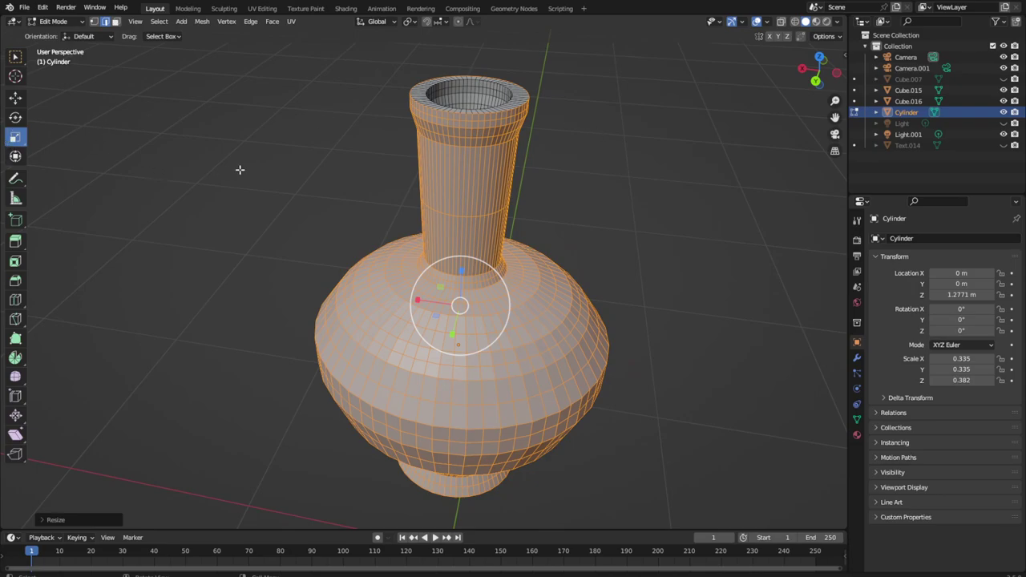
Select the entire vase and narrow it along X with the scale gizmo, redoing the first attempt
{"action": "scroll", "coordinate": [226, 293], "scroll_direction": "down", "scroll_amount": 3}
{"action": "scroll", "coordinate": [225, 265], "scroll_direction": "down", "scroll_amount": 2}
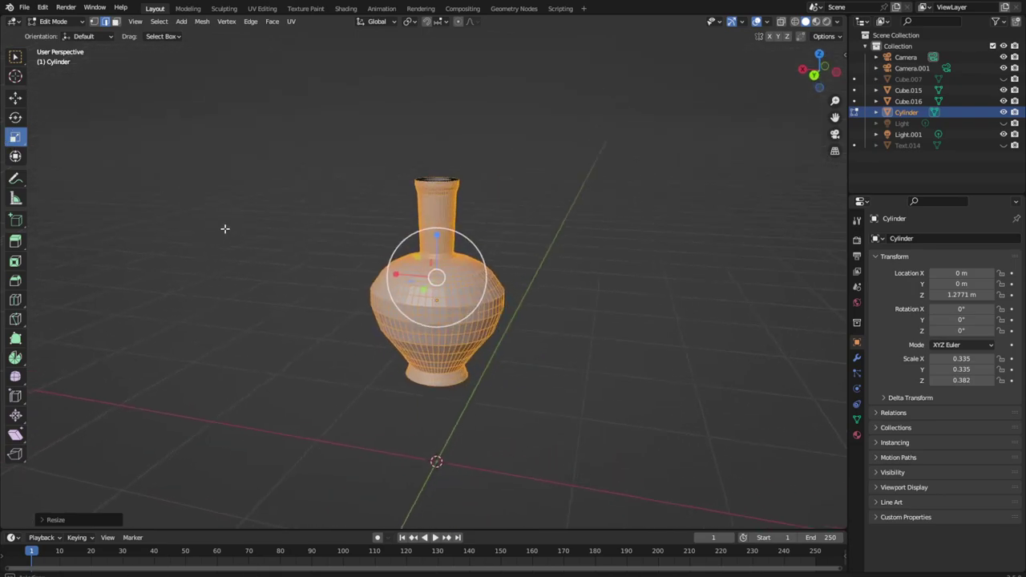
{"action": "key", "text": "alt+a"}
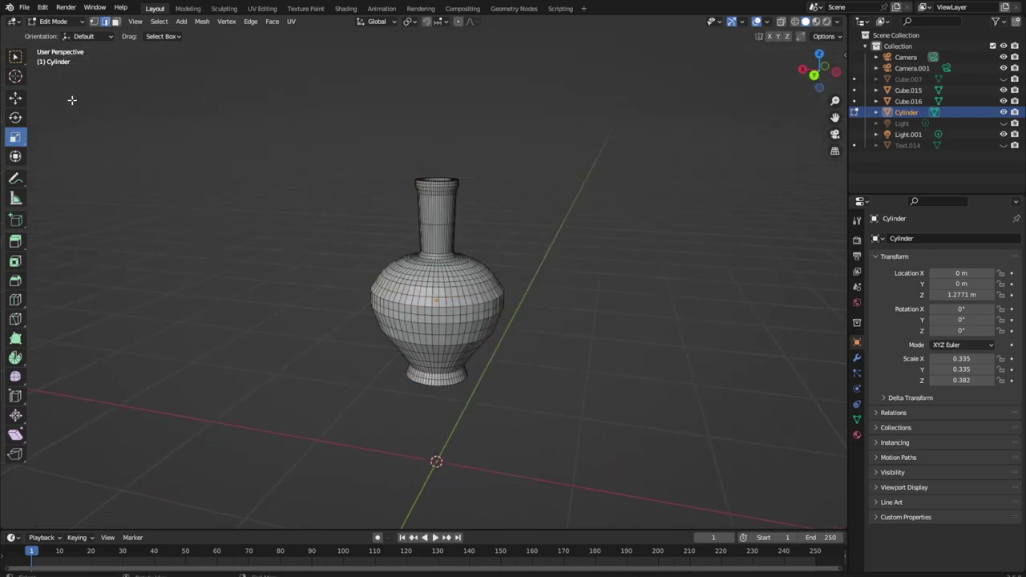
{"action": "scroll", "coordinate": [159, 131], "scroll_direction": "up", "scroll_amount": 1}
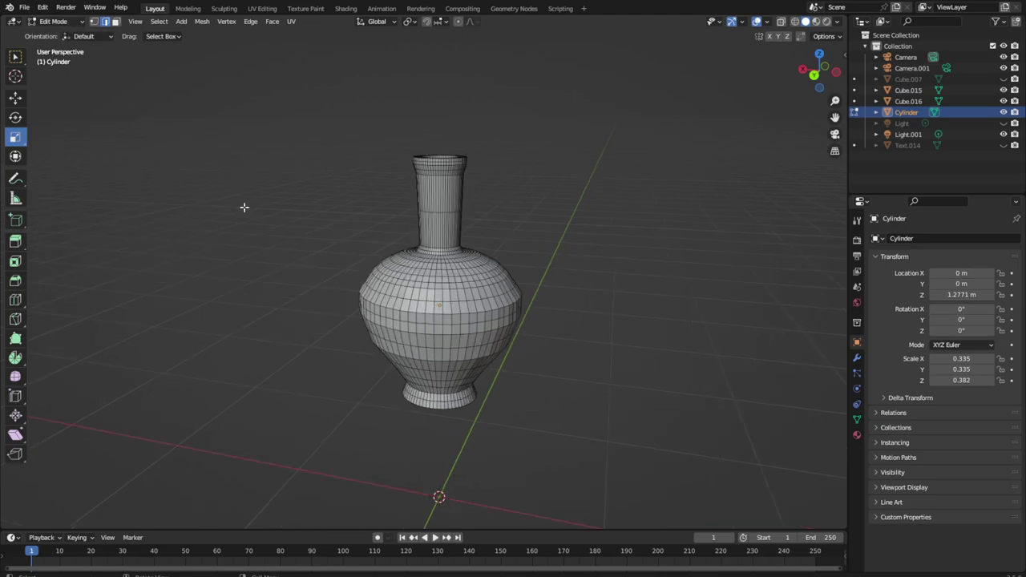
{"action": "key", "text": "a"}
{"action": "left_click_drag", "start_coordinate": [399, 274], "coordinate": [412, 277]}
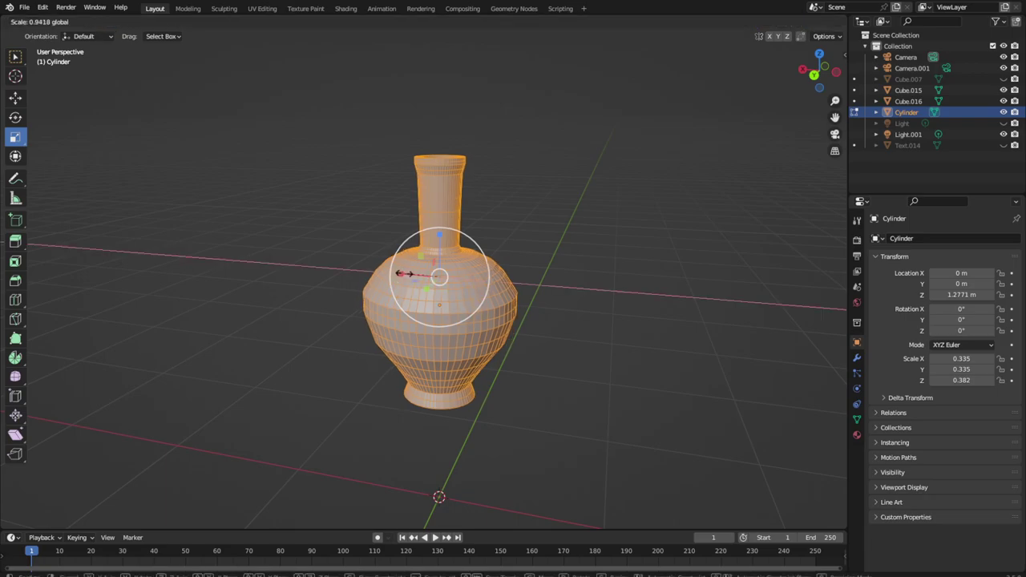
{"action": "mouse_move", "coordinate": [412, 277]}
{"action": "middle_mouse_down"}
{"action": "mouse_move", "coordinate": [551, 231]}
{"action": "mouse_move", "coordinate": [524, 284]}
{"action": "mouse_move", "coordinate": [401, 351]}
{"action": "middle_mouse_up"}
{"action": "key", "text": "ctrl+z"}
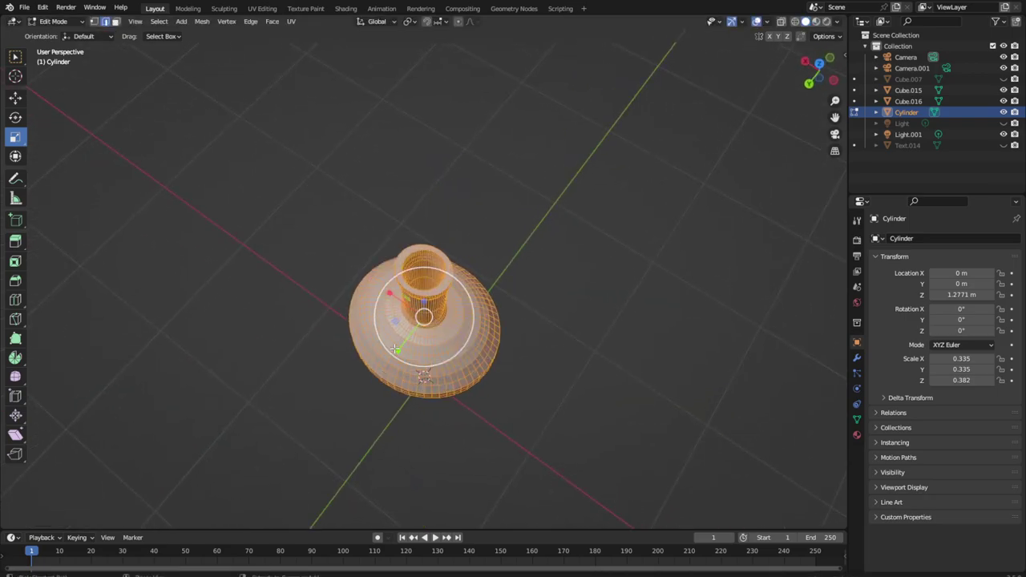
{"action": "left_click_drag", "start_coordinate": [388, 293], "coordinate": [398, 350]}
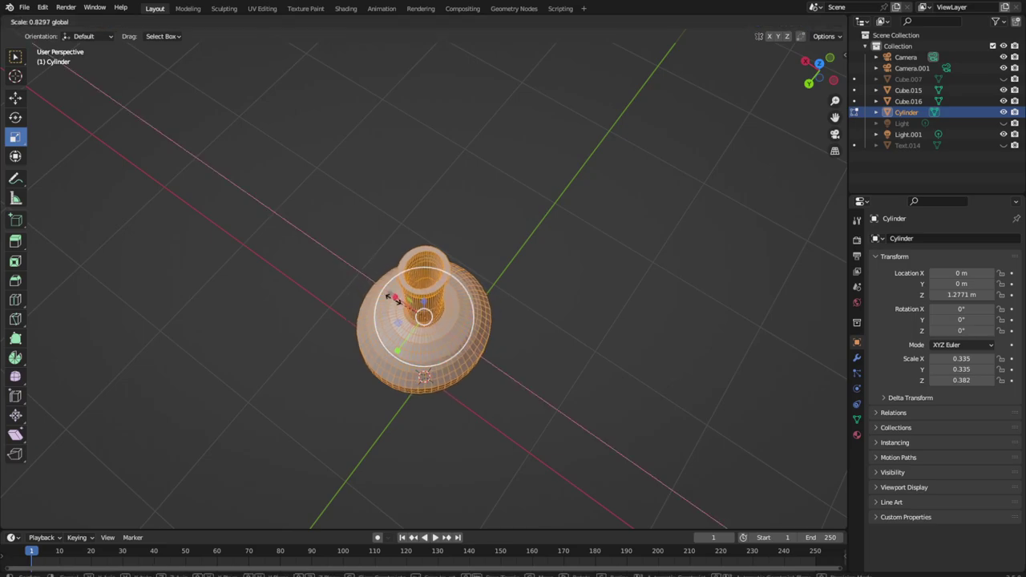
Orbit over the slimmed vase from above and deselect the mesh
{"action": "middle_click_drag", "start_coordinate": [398, 350], "coordinate": [481, 304]}
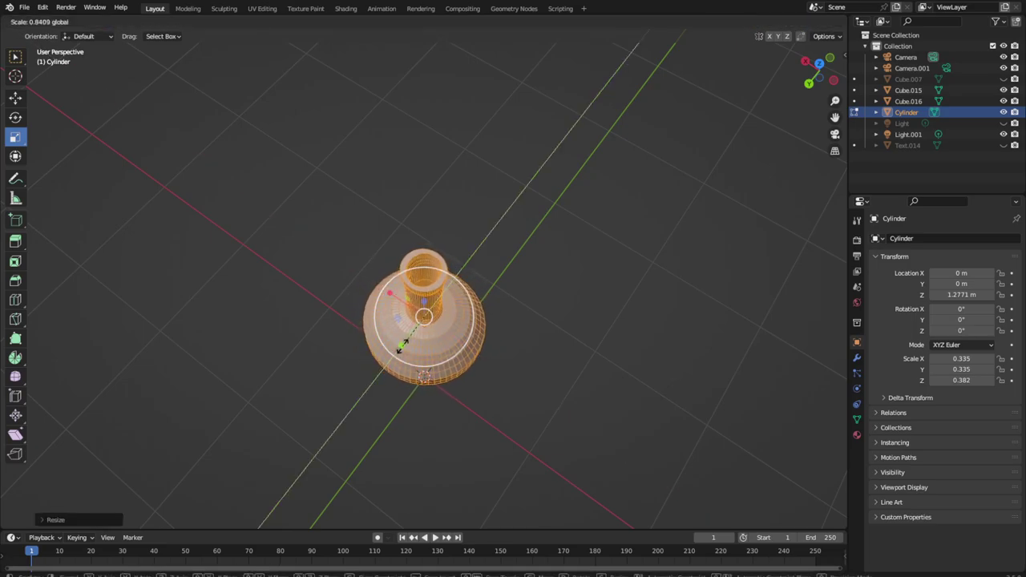
{"action": "mouse_move", "coordinate": [545, 285]}
{"action": "middle_mouse_down"}
{"action": "mouse_move", "coordinate": [555, 316]}
{"action": "mouse_move", "coordinate": [513, 190]}
{"action": "mouse_move", "coordinate": [556, 249]}
{"action": "mouse_move", "coordinate": [579, 249]}
{"action": "middle_mouse_up"}
{"action": "scroll", "coordinate": [529, 205], "scroll_direction": "up", "scroll_amount": 3}
{"action": "mouse_move", "coordinate": [553, 144]}
{"action": "middle_mouse_down"}
{"action": "mouse_move", "coordinate": [545, 238]}
{"action": "mouse_move", "coordinate": [551, 180]}
{"action": "middle_mouse_up"}
{"action": "left_click", "coordinate": [552, 261]}
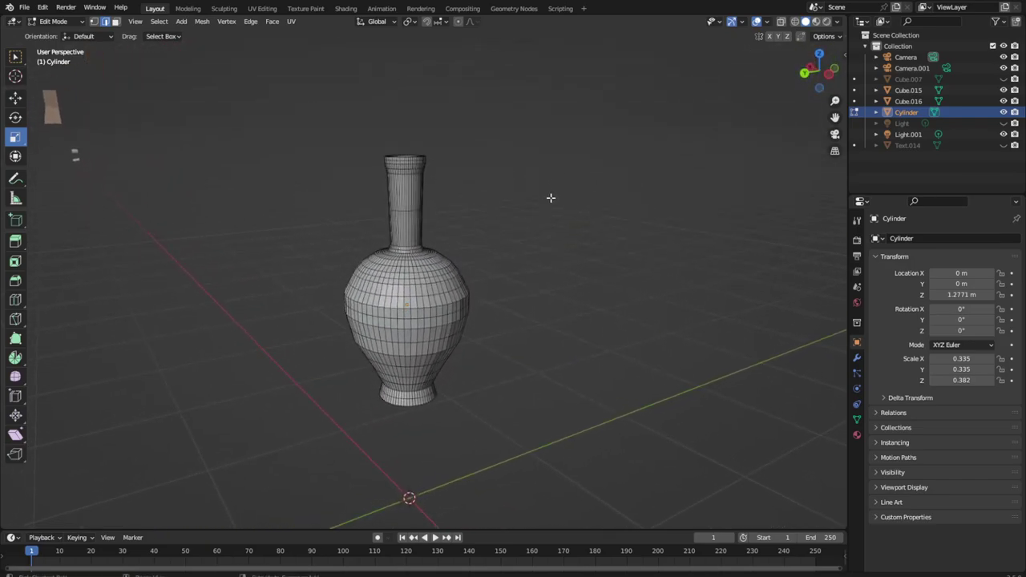
{"action": "scroll", "coordinate": [536, 232], "scroll_direction": "up", "scroll_amount": 2}
{"action": "mouse_move", "coordinate": [568, 275]}
{"action": "middle_mouse_down"}
{"action": "mouse_move", "coordinate": [564, 254]}
{"action": "mouse_move", "coordinate": [538, 264]}
{"action": "mouse_move", "coordinate": [599, 337]}
{"action": "mouse_move", "coordinate": [577, 163]}
{"action": "mouse_move", "coordinate": [561, 145]}
{"action": "middle_mouse_up"}
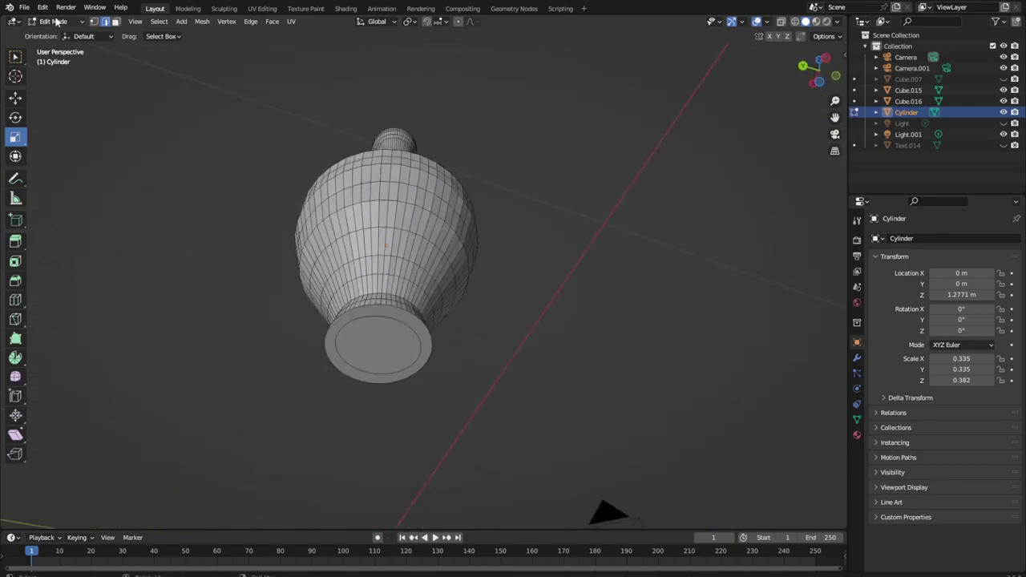
Switch to face select, pick the vase's bottom face, and try enlarging it, then undo
{"action": "mouse_move", "coordinate": [166, 151]}
{"action": "middle_mouse_down"}
{"action": "mouse_move", "coordinate": [184, 181]}
{"action": "mouse_move", "coordinate": [194, 152]}
{"action": "mouse_move", "coordinate": [290, 207]}
{"action": "middle_mouse_up"}
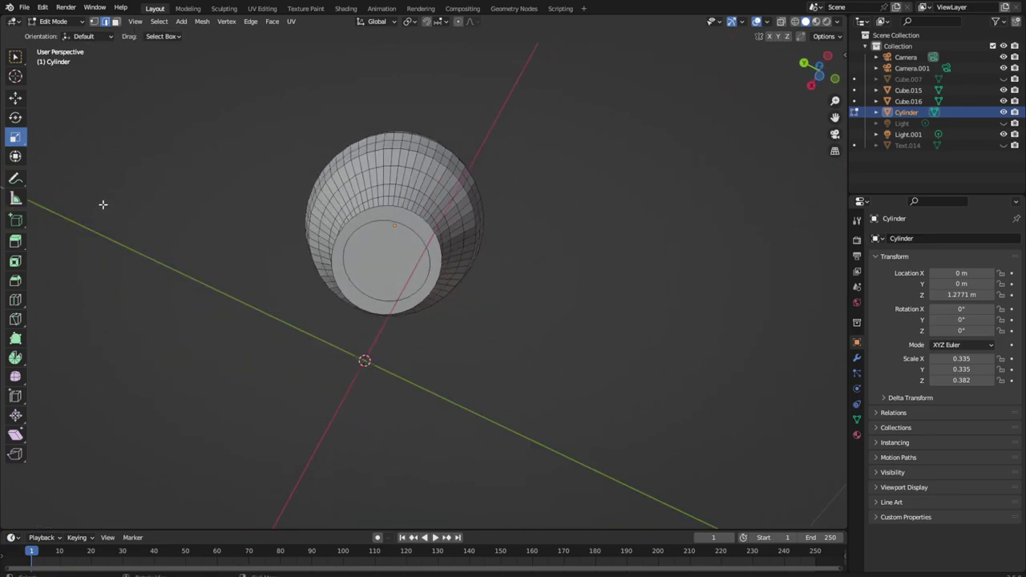
{"action": "left_click", "coordinate": [117, 24]}
{"action": "left_click", "coordinate": [399, 236]}
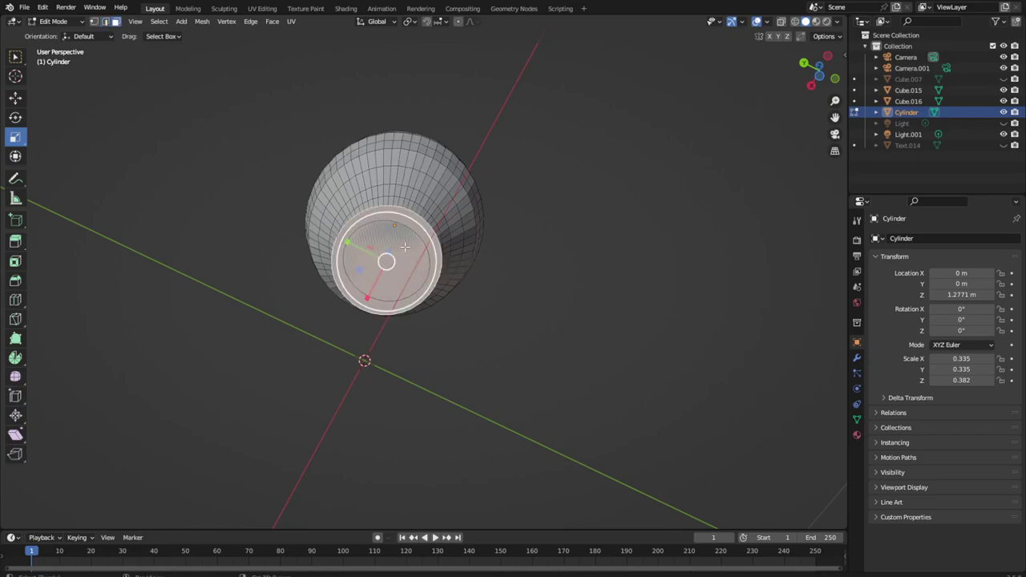
{"action": "key", "text": "alt+a"}
{"action": "mouse_move", "coordinate": [491, 266]}
{"action": "middle_mouse_down"}
{"action": "mouse_move", "coordinate": [469, 336]}
{"action": "mouse_move", "coordinate": [353, 390]}
{"action": "middle_mouse_up"}
{"action": "left_click", "coordinate": [431, 336]}
{"action": "left_click_drag", "start_coordinate": [353, 391], "coordinate": [345, 387]}
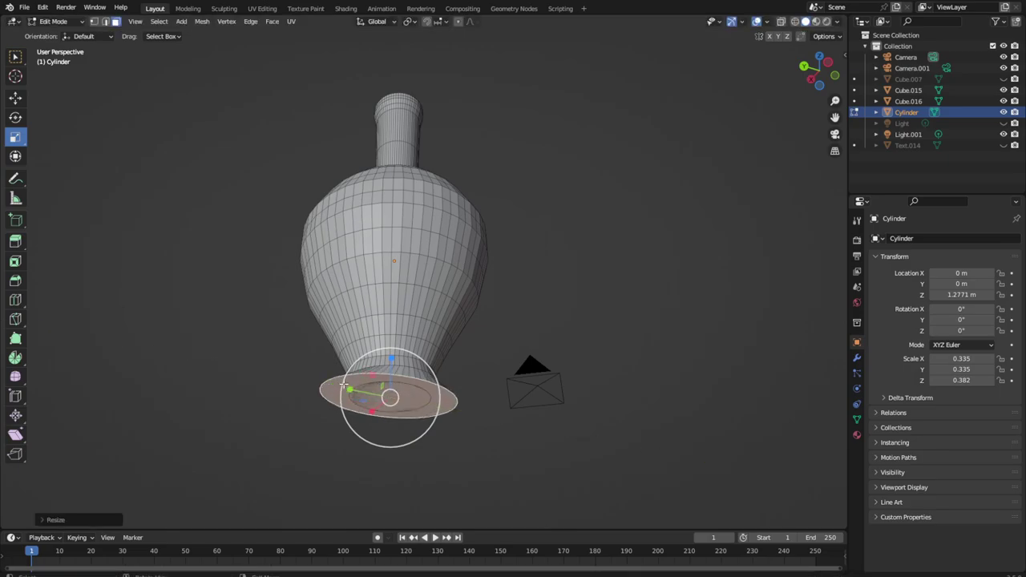
{"action": "mouse_move", "coordinate": [344, 387]}
{"action": "middle_mouse_down"}
{"action": "mouse_move", "coordinate": [409, 462]}
{"action": "mouse_move", "coordinate": [429, 401]}
{"action": "middle_mouse_up"}
{"action": "mouse_move", "coordinate": [428, 401]}
{"action": "left_mouse_down"}
{"action": "mouse_move", "coordinate": [393, 357]}
{"action": "mouse_move", "coordinate": [400, 299]}
{"action": "left_mouse_up"}
{"action": "key", "text": "ctrl+z"}
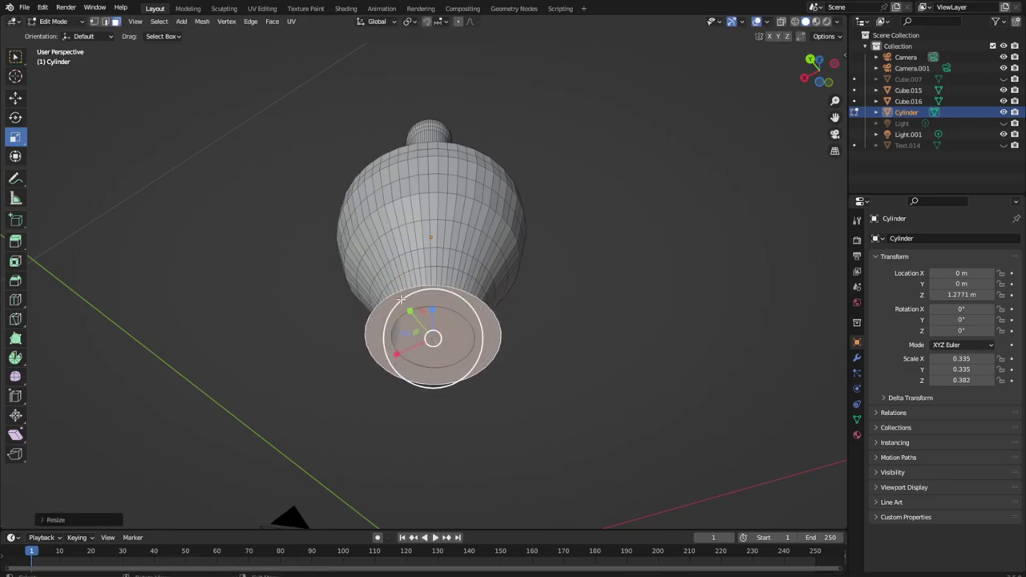
Select the inner bottom face and scale it out to fill the base disc
{"action": "mouse_move", "coordinate": [401, 299]}
{"action": "middle_mouse_down"}
{"action": "mouse_move", "coordinate": [575, 360]}
{"action": "mouse_move", "coordinate": [524, 347]}
{"action": "mouse_move", "coordinate": [520, 356]}
{"action": "middle_mouse_up"}
{"action": "left_click", "coordinate": [524, 357]}
{"action": "middle_click_drag", "start_coordinate": [532, 396], "coordinate": [400, 304]}
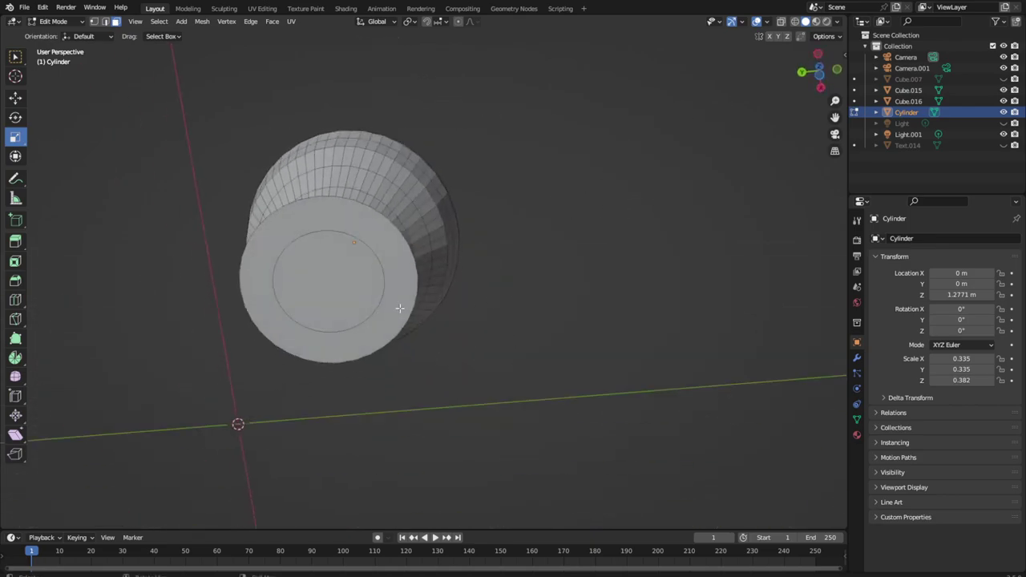
{"action": "left_click", "coordinate": [344, 272]}
{"action": "middle_click_drag", "start_coordinate": [494, 337], "coordinate": [417, 305]}
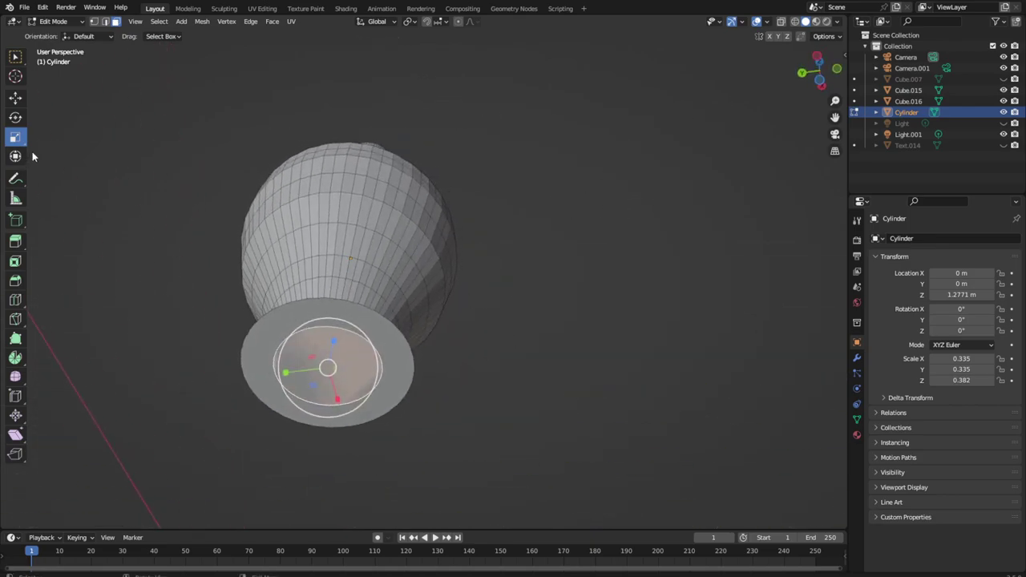
{"action": "left_click", "coordinate": [16, 99]}
{"action": "key", "text": "s"}
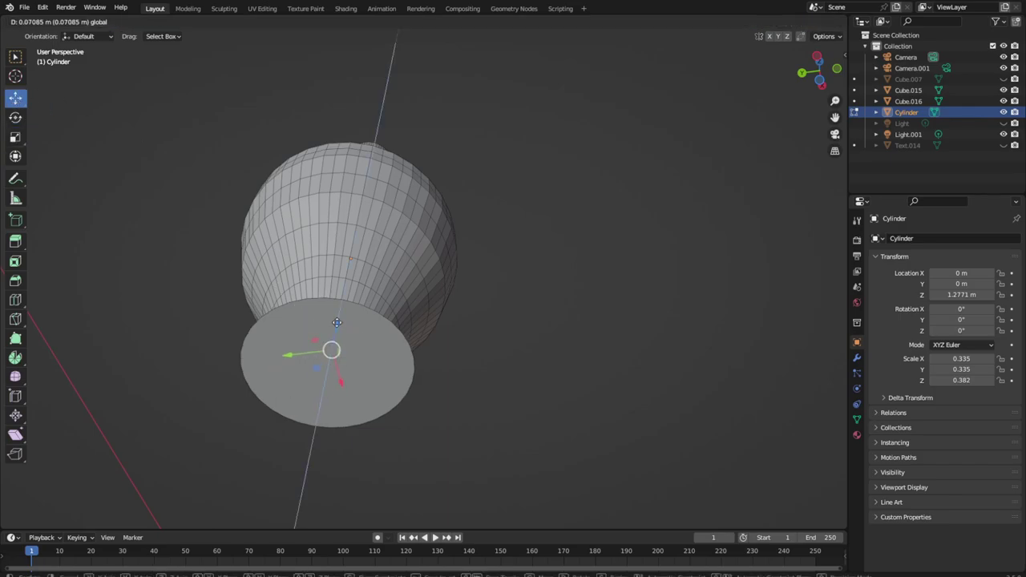
{"action": "left_click", "coordinate": [350, 360]}
Orbit around the vase to check the closed base and clear the face selection
{"action": "mouse_move", "coordinate": [385, 349]}
{"action": "middle_mouse_down"}
{"action": "mouse_move", "coordinate": [479, 332]}
{"action": "mouse_move", "coordinate": [453, 365]}
{"action": "middle_mouse_up"}
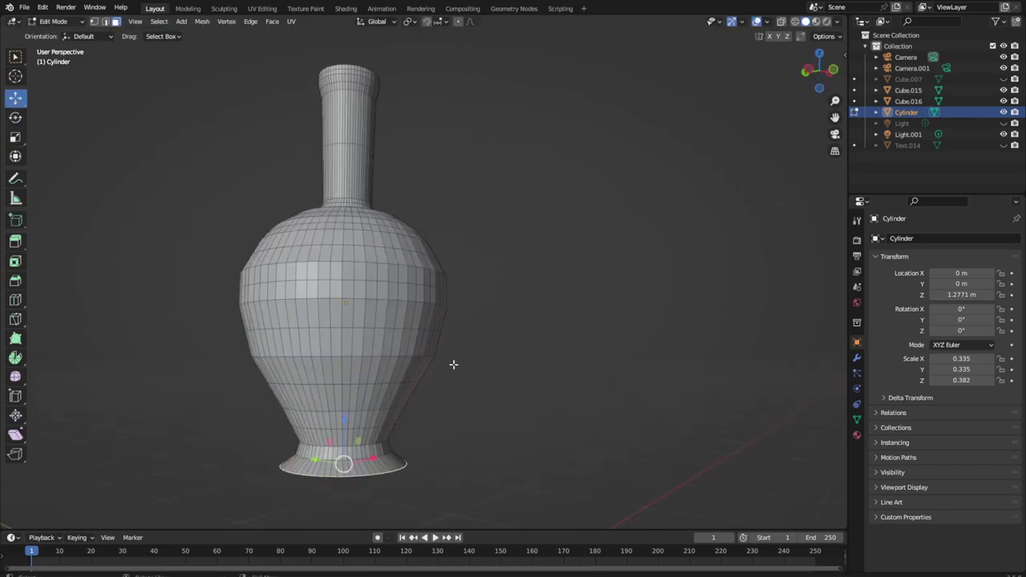
{"action": "mouse_move", "coordinate": [562, 246]}
{"action": "middle_mouse_down"}
{"action": "mouse_move", "coordinate": [556, 436]}
{"action": "mouse_move", "coordinate": [595, 415]}
{"action": "mouse_move", "coordinate": [537, 371]}
{"action": "mouse_move", "coordinate": [582, 366]}
{"action": "mouse_move", "coordinate": [493, 278]}
{"action": "mouse_move", "coordinate": [465, 167]}
{"action": "mouse_move", "coordinate": [585, 168]}
{"action": "middle_mouse_up"}
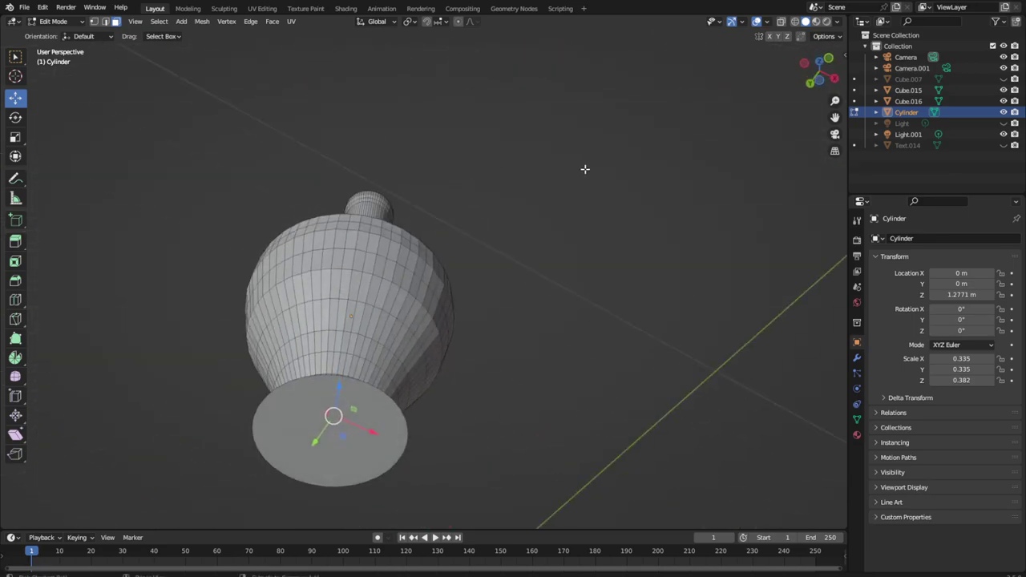
{"action": "left_click", "coordinate": [569, 205]}
{"action": "mouse_move", "coordinate": [568, 206]}
{"action": "middle_mouse_down"}
{"action": "mouse_move", "coordinate": [562, 195]}
{"action": "mouse_move", "coordinate": [538, 259]}
{"action": "mouse_move", "coordinate": [512, 266]}
{"action": "mouse_move", "coordinate": [529, 282]}
{"action": "mouse_move", "coordinate": [532, 266]}
{"action": "middle_mouse_up"}
{"action": "scroll", "coordinate": [509, 264], "scroll_direction": "up", "scroll_amount": 3}
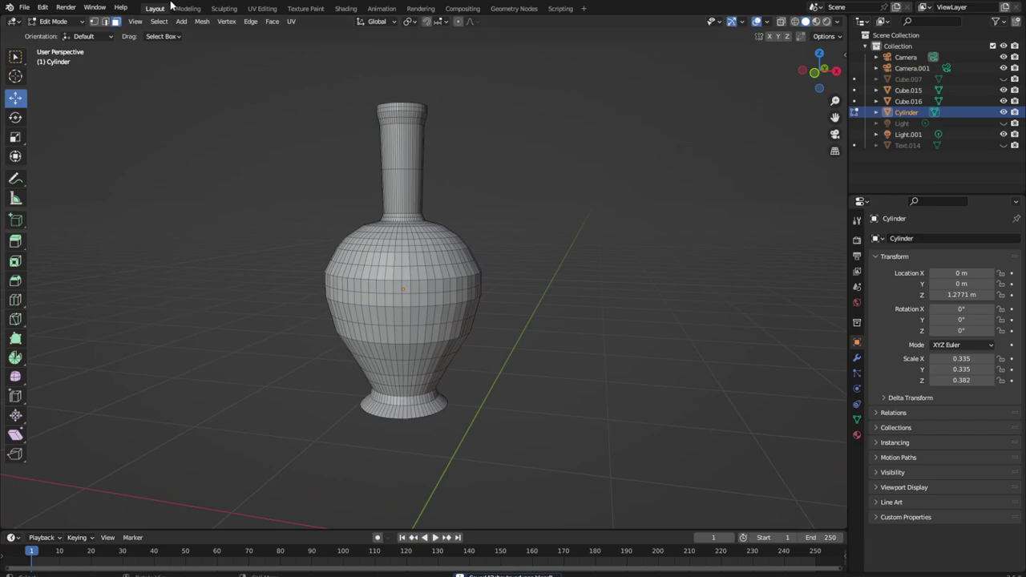
Switch to Object Mode, apply Shade Smooth to the vase, and deselect it
{"action": "left_click", "coordinate": [56, 21]}
{"action": "left_click", "coordinate": [70, 36]}
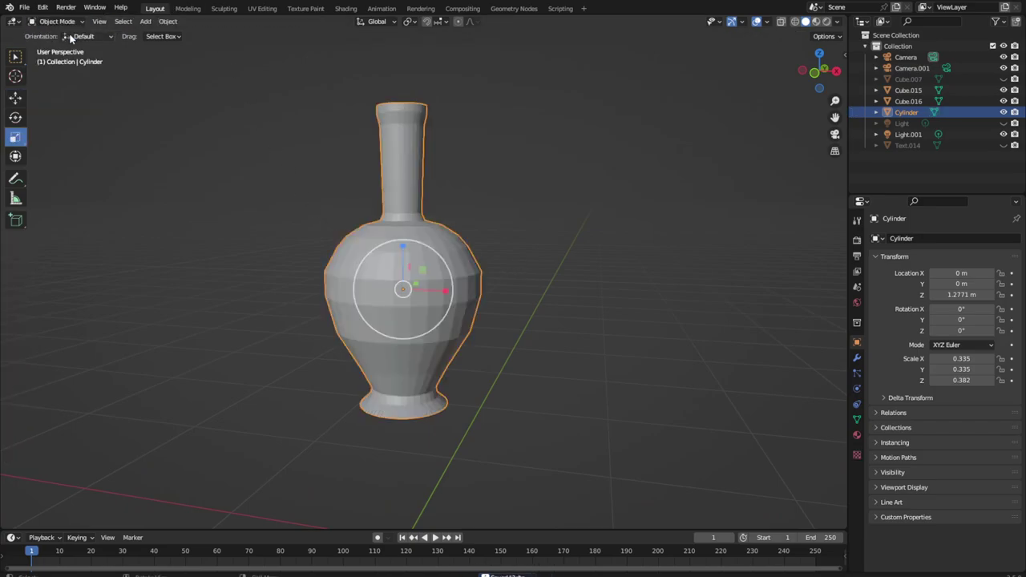
{"action": "right_click", "coordinate": [263, 239]}
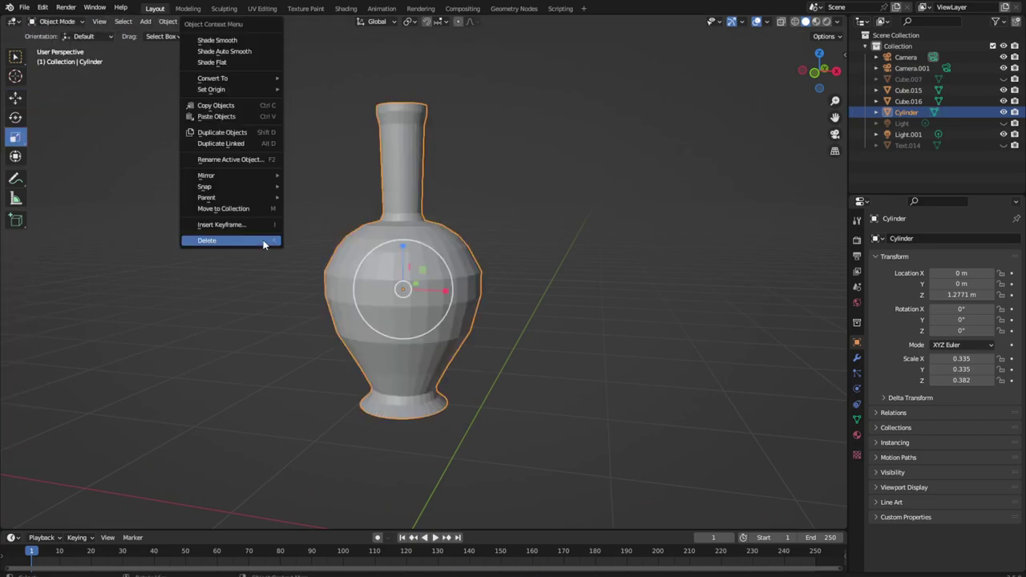
{"action": "left_click", "coordinate": [218, 40]}
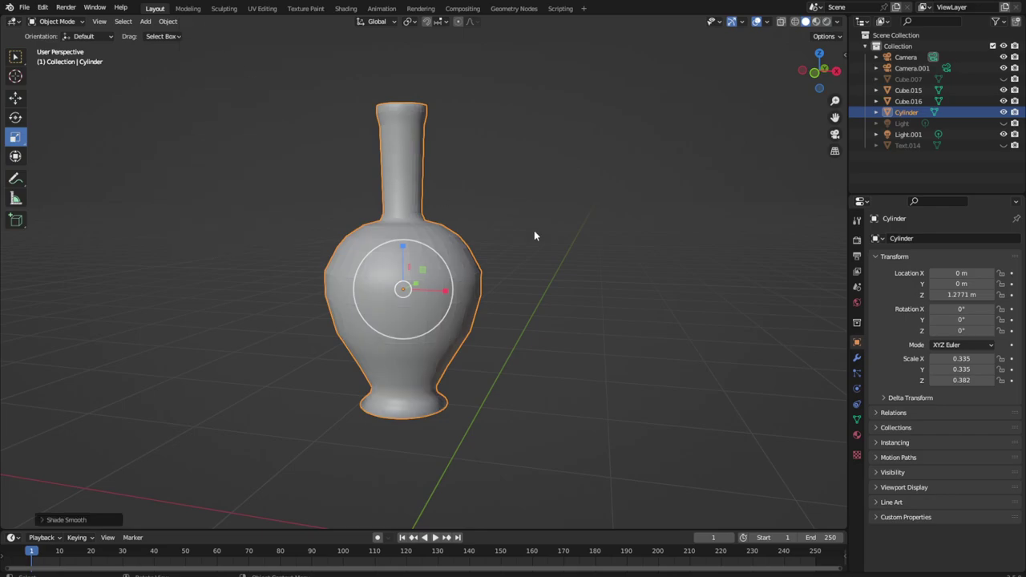
{"action": "left_click", "coordinate": [578, 222]}
{"action": "scroll", "coordinate": [660, 360], "scroll_direction": "down", "scroll_amount": 3}
{"action": "mouse_move", "coordinate": [666, 341]}
{"action": "middle_mouse_down"}
{"action": "mouse_move", "coordinate": [505, 360]}
{"action": "mouse_move", "coordinate": [635, 328]}
{"action": "middle_mouse_up"}
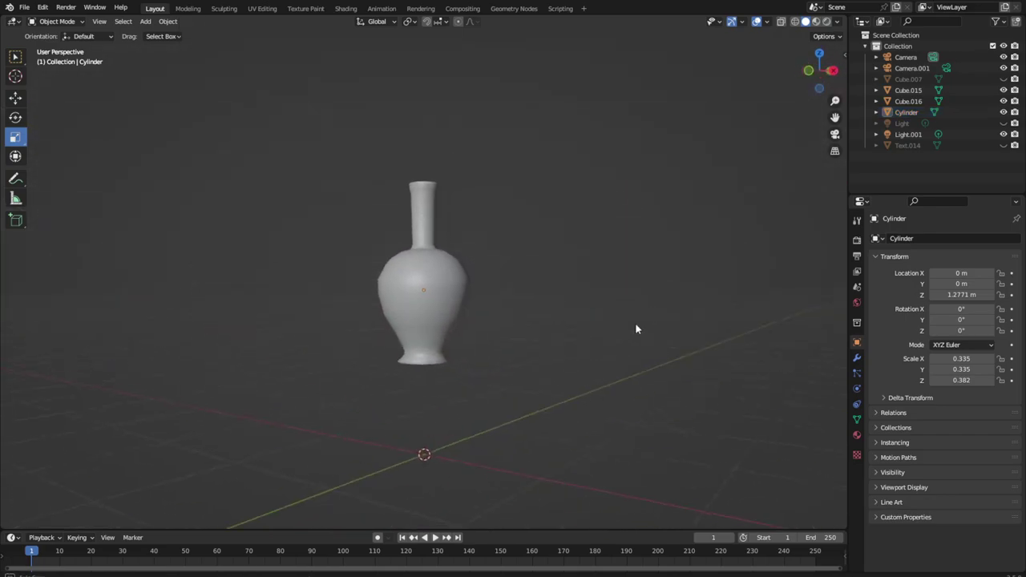
{"action": "scroll", "coordinate": [609, 341], "scroll_direction": "up", "scroll_amount": 2}
{"action": "scroll", "coordinate": [581, 345], "scroll_direction": "up", "scroll_amount": 1}
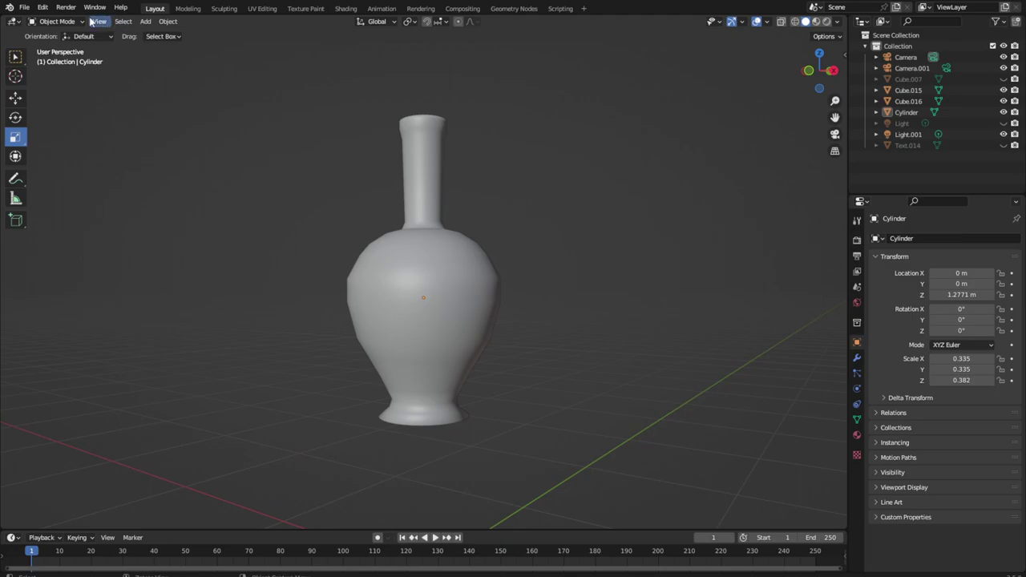
Put the vase into Edit Mode with edge selection active
{"action": "left_click", "coordinate": [56, 20]}
{"action": "left_click", "coordinate": [61, 47]}
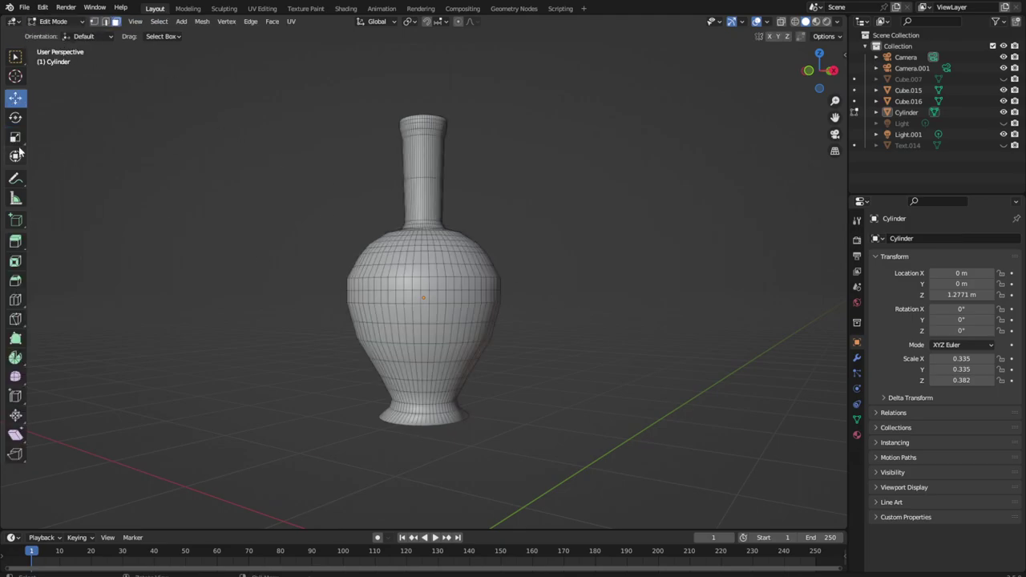
{"action": "left_click", "coordinate": [15, 56]}
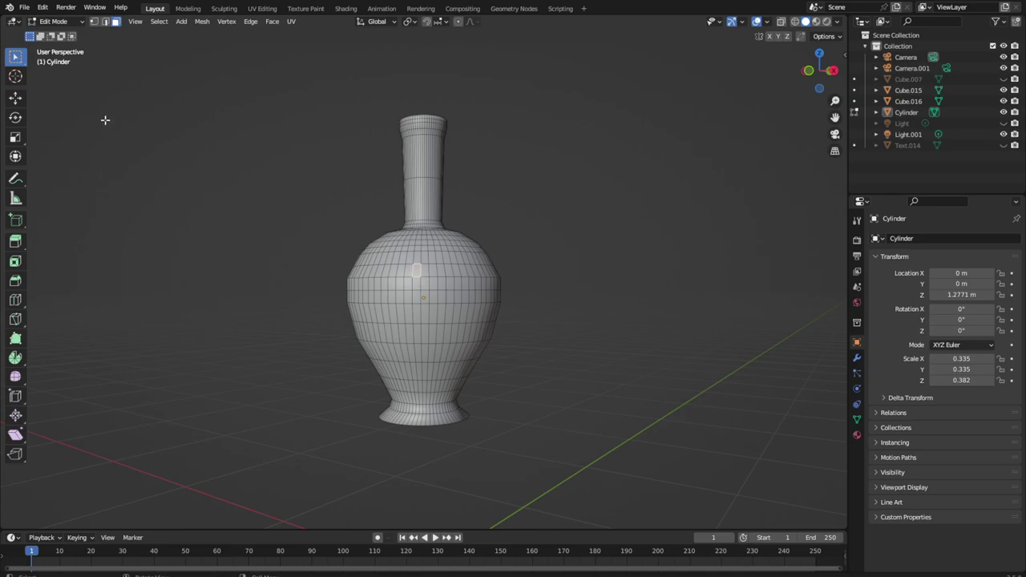
{"action": "left_click", "coordinate": [106, 22]}
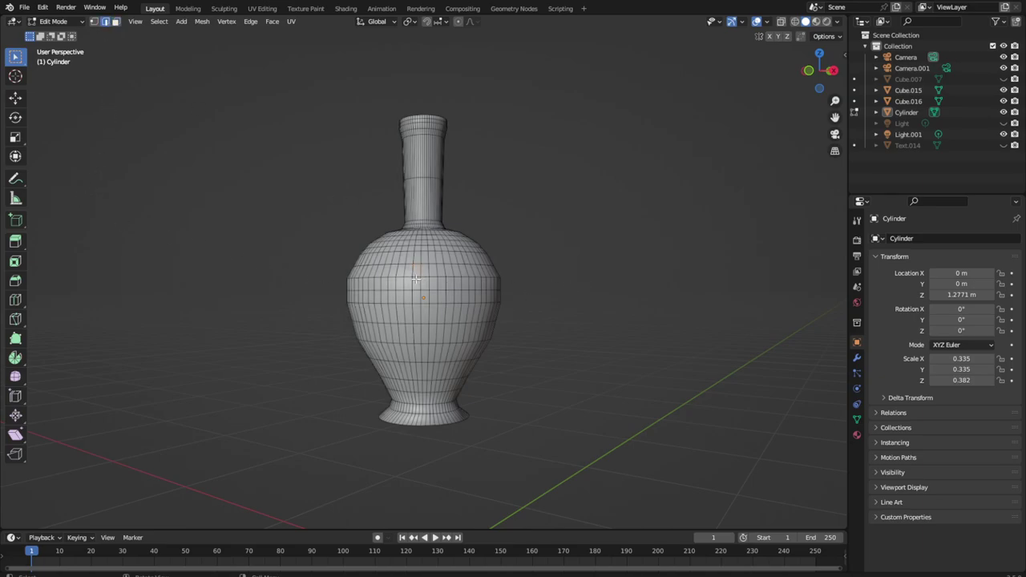
Select an edge path running all the way around the middle of the vase body
{"action": "middle_click_drag", "start_coordinate": [592, 330], "coordinate": [460, 343]}
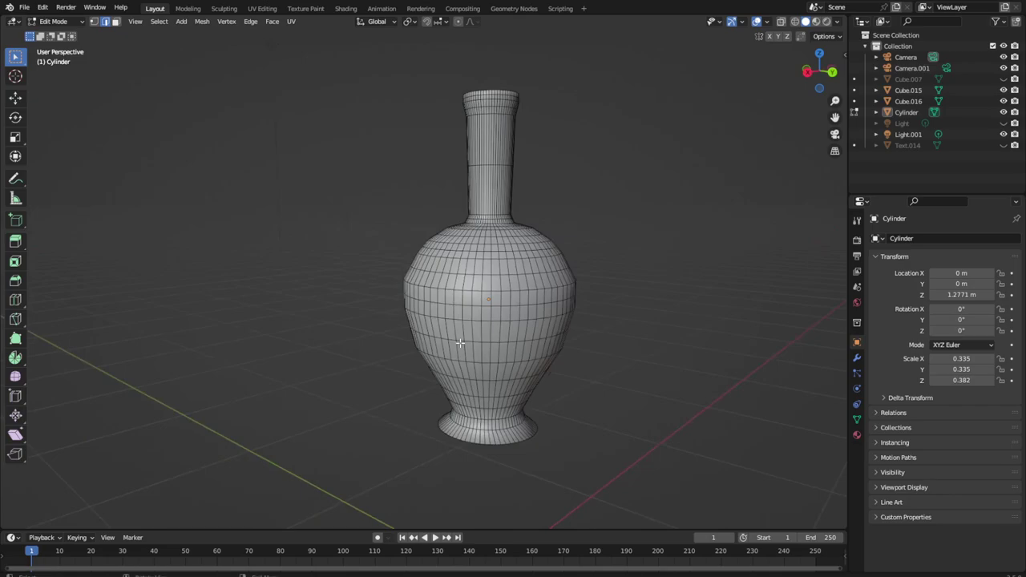
{"action": "left_click", "coordinate": [460, 288], "text": "ctrl"}
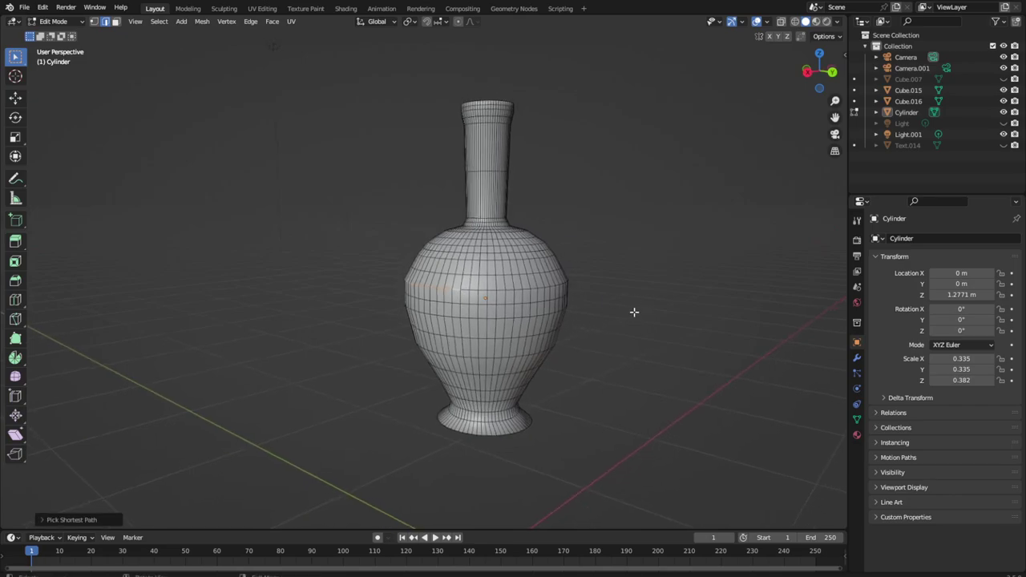
{"action": "mouse_move", "coordinate": [634, 312]}
{"action": "middle_mouse_down"}
{"action": "mouse_move", "coordinate": [560, 315]}
{"action": "mouse_move", "coordinate": [454, 299]}
{"action": "middle_mouse_up"}
{"action": "left_click", "coordinate": [454, 299], "text": "ctrl"}
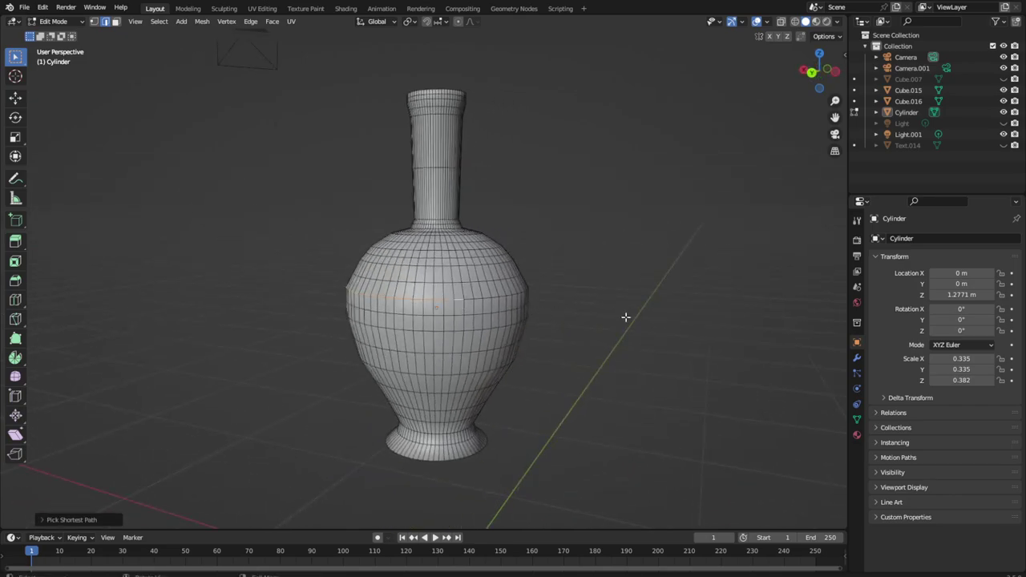
{"action": "mouse_move", "coordinate": [625, 317]}
{"action": "middle_mouse_down"}
{"action": "mouse_move", "coordinate": [474, 332]}
{"action": "mouse_move", "coordinate": [432, 290]}
{"action": "mouse_move", "coordinate": [516, 300]}
{"action": "mouse_move", "coordinate": [117, 298]}
{"action": "middle_mouse_up"}
{"action": "left_click", "coordinate": [430, 284], "text": "ctrl"}
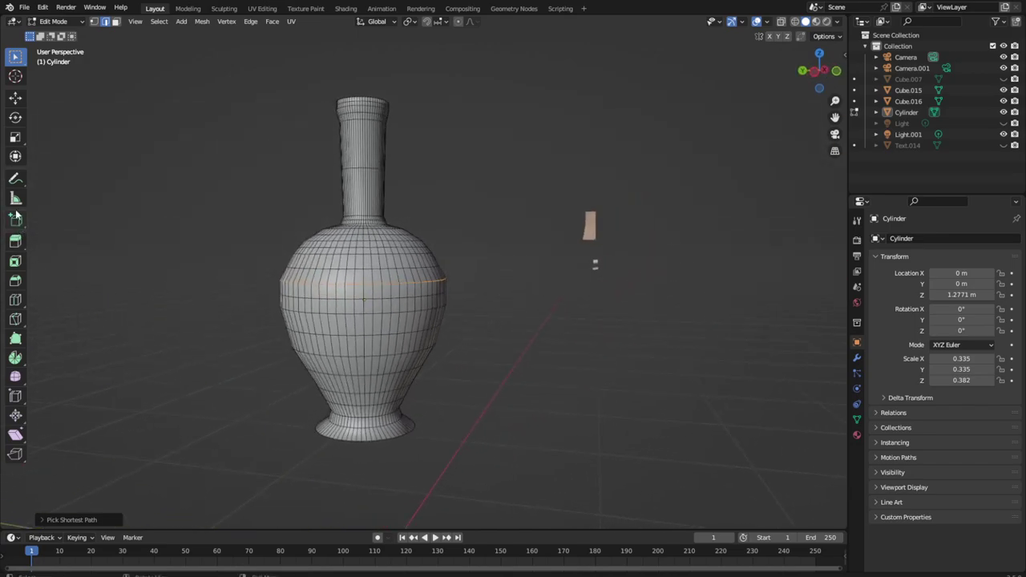
Scale the selected body loop slightly, then select and shrink the loop around the lower body
{"action": "left_click", "coordinate": [15, 137]}
{"action": "left_click_drag", "start_coordinate": [404, 252], "coordinate": [402, 252]}
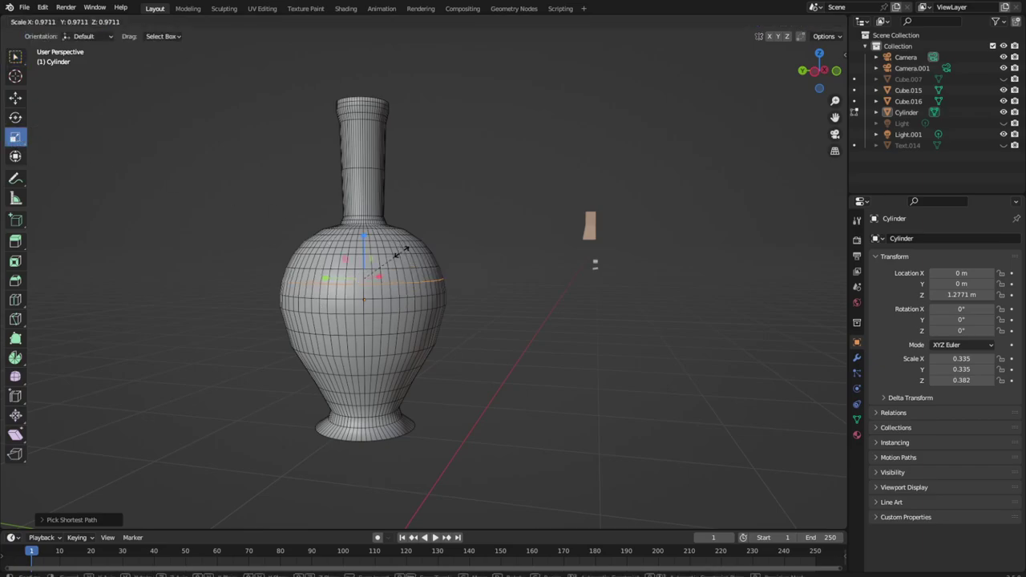
{"action": "mouse_move", "coordinate": [486, 221]}
{"action": "middle_mouse_down"}
{"action": "mouse_move", "coordinate": [589, 222]}
{"action": "mouse_move", "coordinate": [588, 256]}
{"action": "middle_mouse_up"}
{"action": "left_click", "coordinate": [441, 357]}
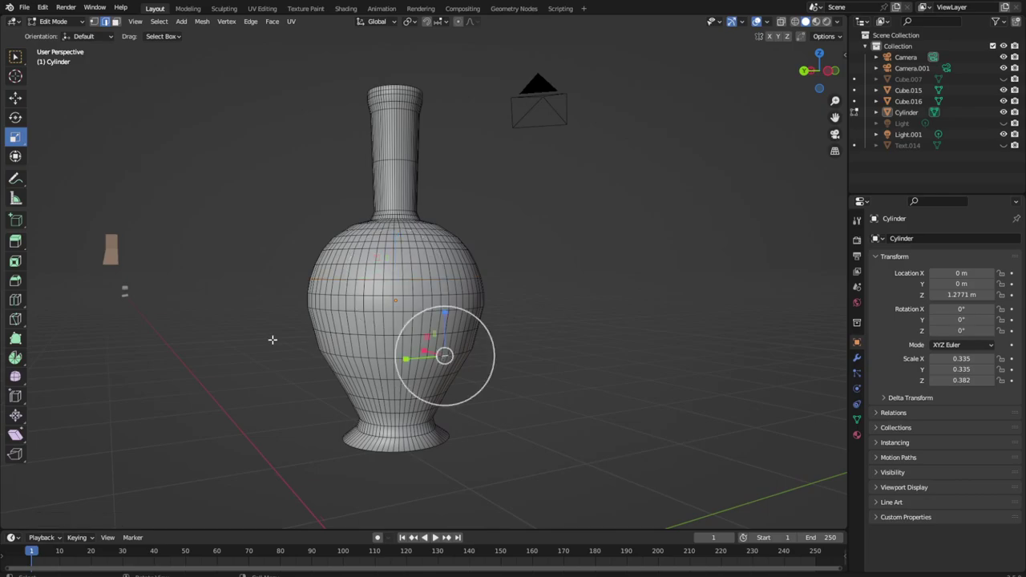
{"action": "mouse_move", "coordinate": [273, 339]}
{"action": "middle_mouse_down"}
{"action": "mouse_move", "coordinate": [541, 340]}
{"action": "mouse_move", "coordinate": [350, 353]}
{"action": "middle_mouse_up"}
{"action": "left_click", "coordinate": [422, 347], "text": "ctrl"}
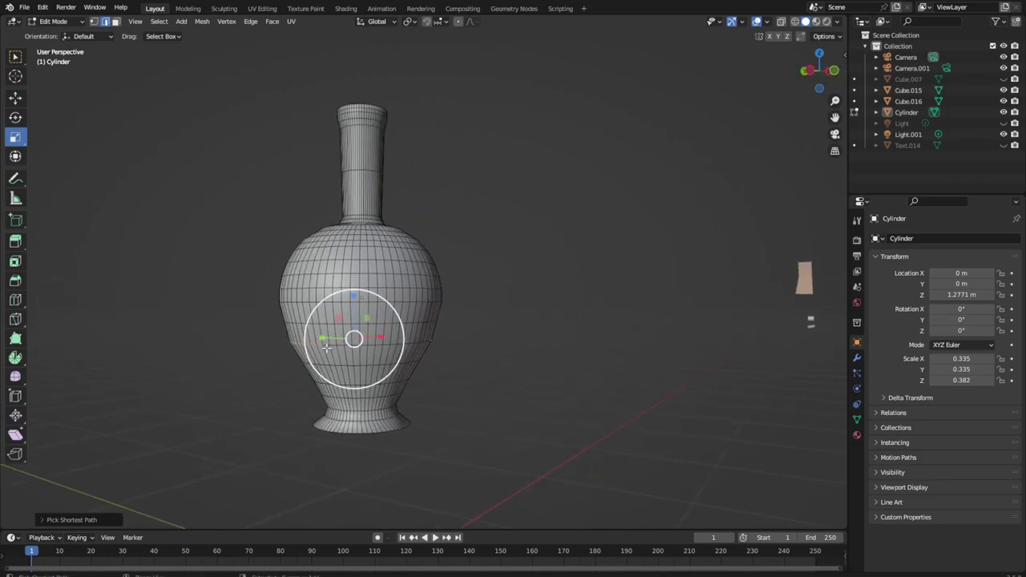
{"action": "left_click", "coordinate": [336, 345], "text": "ctrl"}
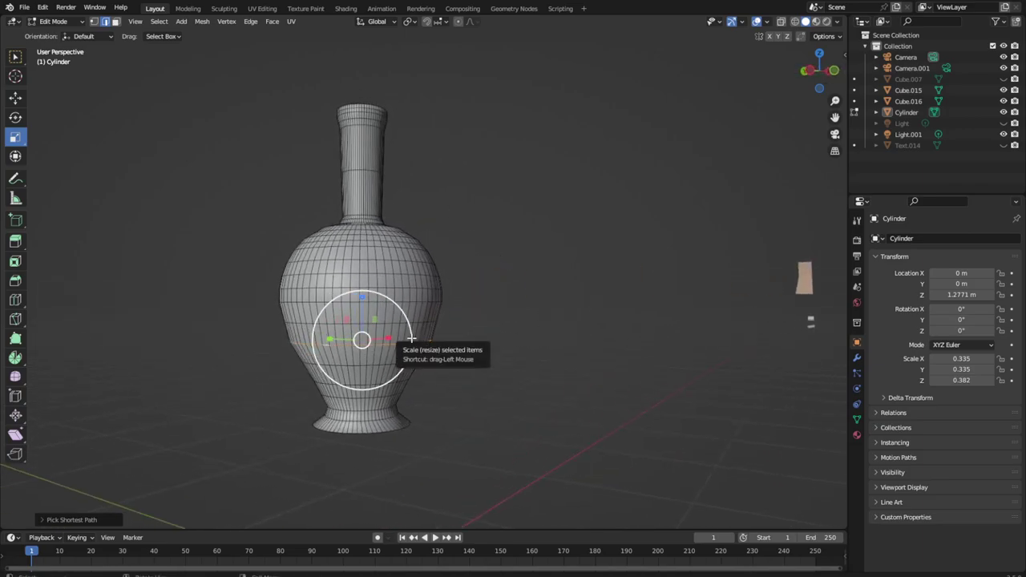
{"action": "left_click_drag", "start_coordinate": [415, 340], "coordinate": [409, 339]}
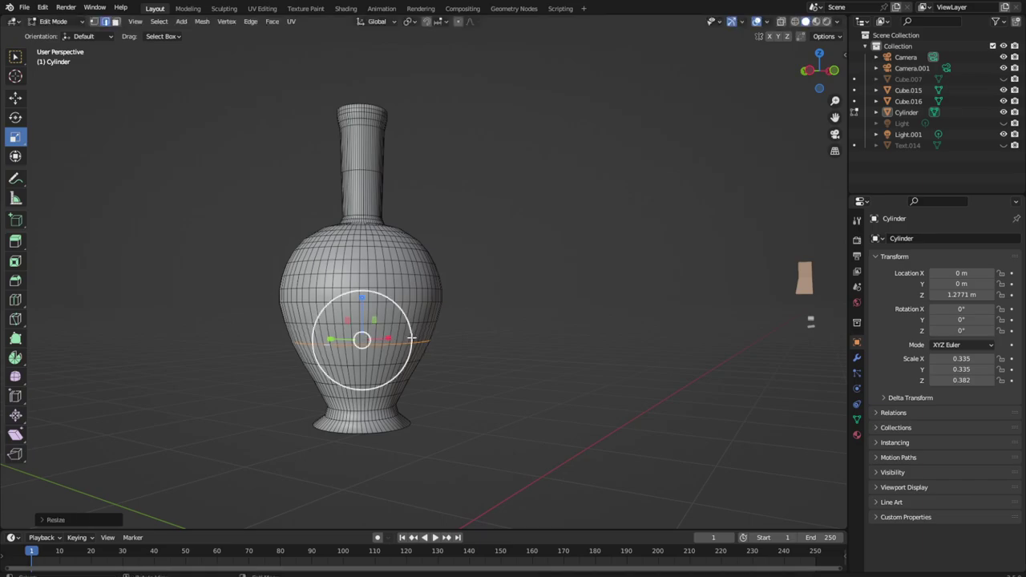
{"action": "mouse_move", "coordinate": [570, 305]}
{"action": "middle_mouse_down"}
{"action": "mouse_move", "coordinate": [407, 317]}
{"action": "mouse_move", "coordinate": [381, 299]}
{"action": "middle_mouse_up"}
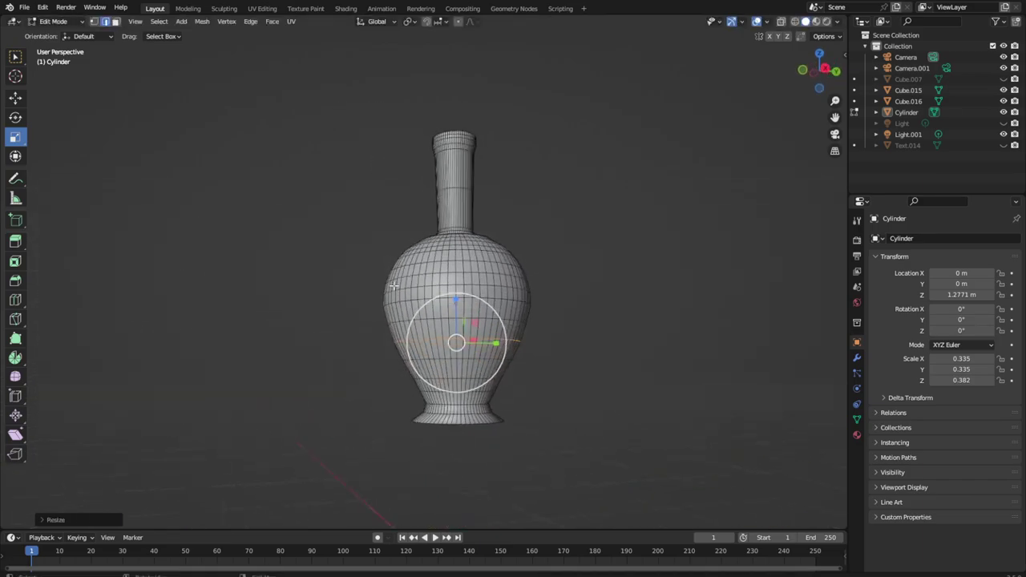
{"action": "scroll", "coordinate": [381, 300], "scroll_direction": "up", "scroll_amount": 1}
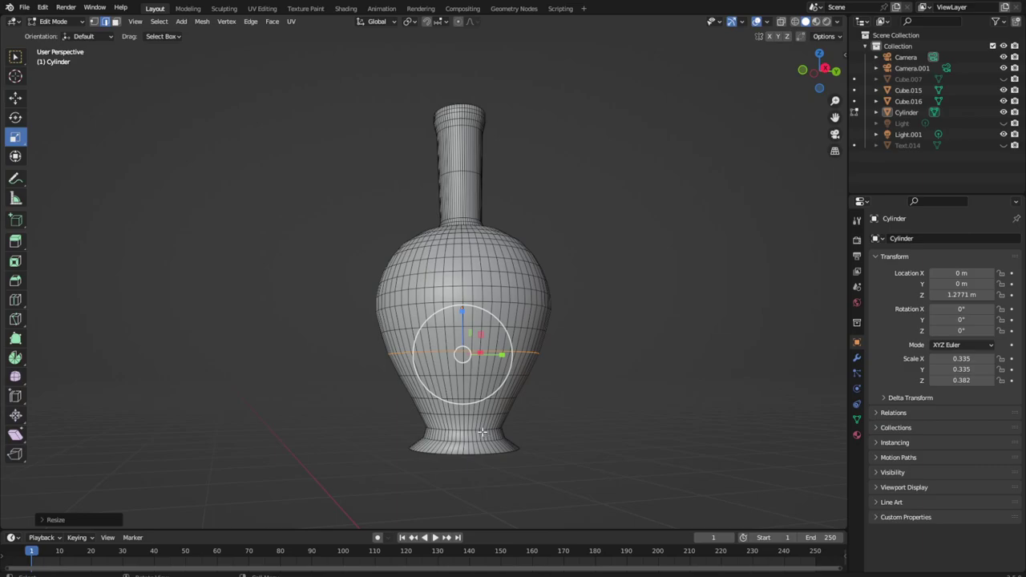
Select the ring of shoulder faces around the base of the neck
{"action": "left_click", "coordinate": [301, 333]}
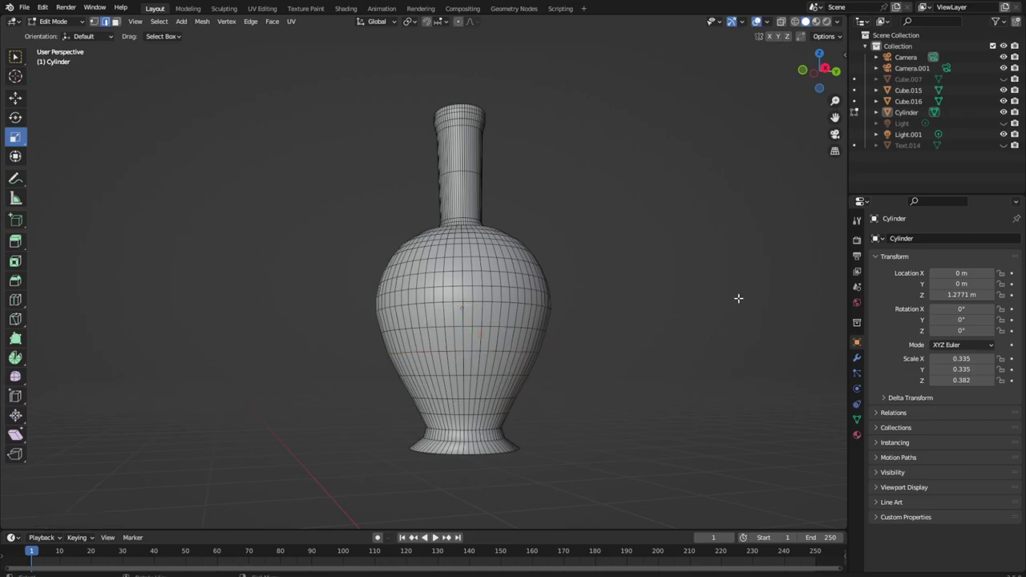
{"action": "mouse_move", "coordinate": [738, 298]}
{"action": "middle_mouse_down"}
{"action": "mouse_move", "coordinate": [573, 332]}
{"action": "mouse_move", "coordinate": [561, 321]}
{"action": "middle_mouse_up"}
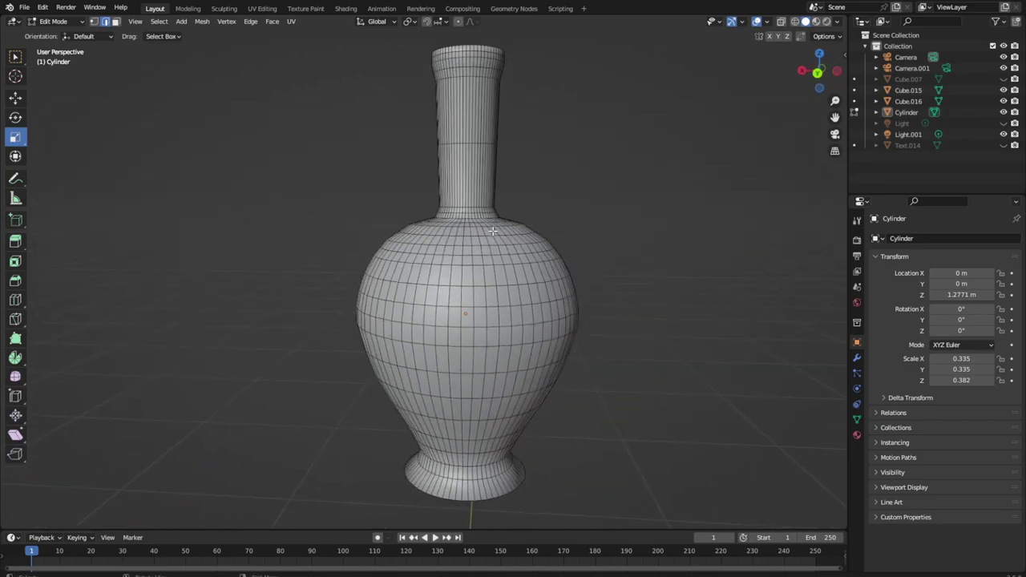
{"action": "left_click", "coordinate": [476, 226]}
{"action": "middle_click_drag", "start_coordinate": [586, 211], "coordinate": [465, 257]}
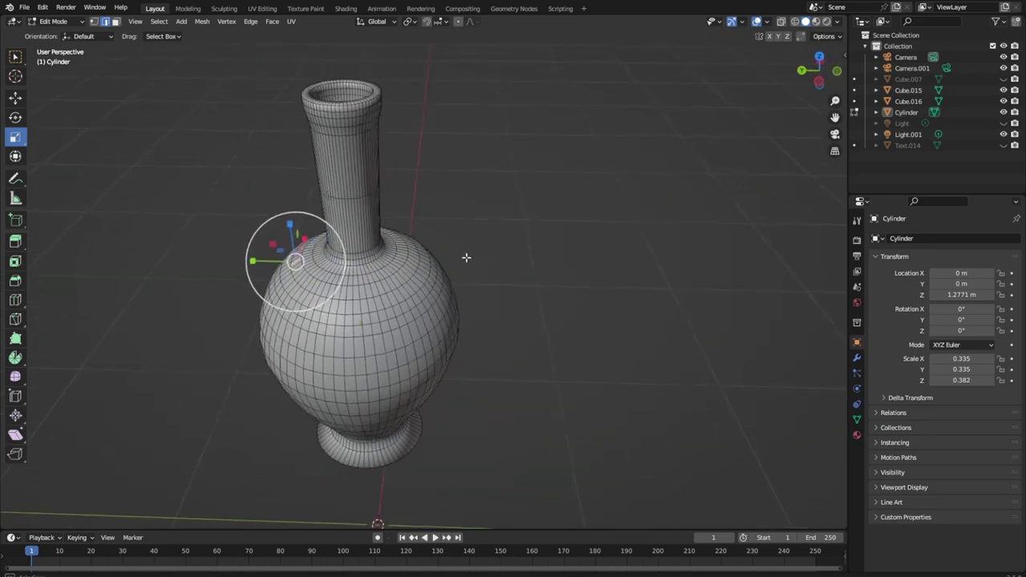
{"action": "left_click", "coordinate": [401, 266]}
{"action": "middle_click_drag", "start_coordinate": [400, 267], "coordinate": [294, 263]}
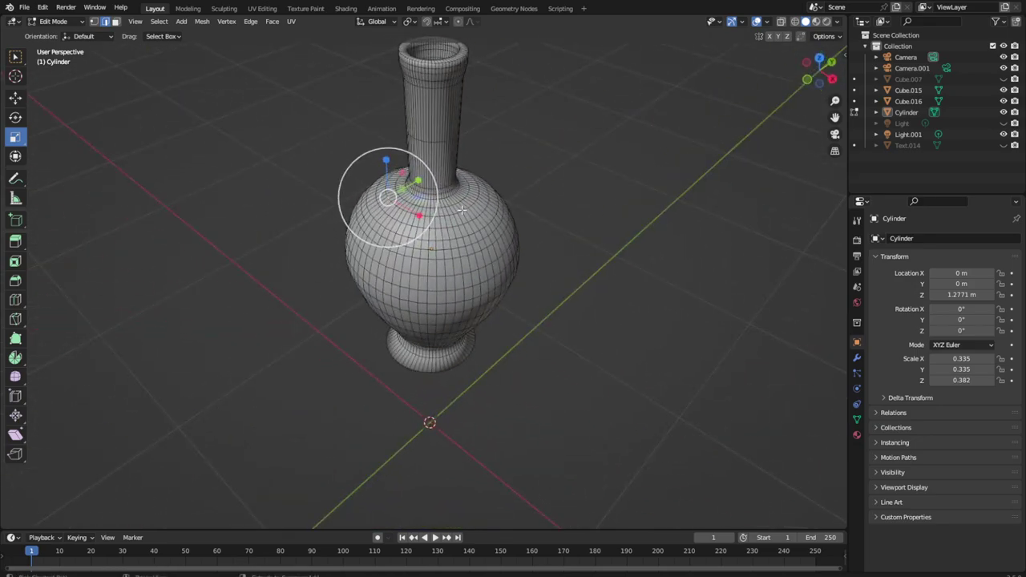
{"action": "left_click", "coordinate": [467, 209], "text": "ctrl"}
{"action": "mouse_move", "coordinate": [577, 176]}
{"action": "middle_mouse_down"}
{"action": "mouse_move", "coordinate": [380, 222]}
{"action": "mouse_move", "coordinate": [479, 340]}
{"action": "middle_mouse_up"}
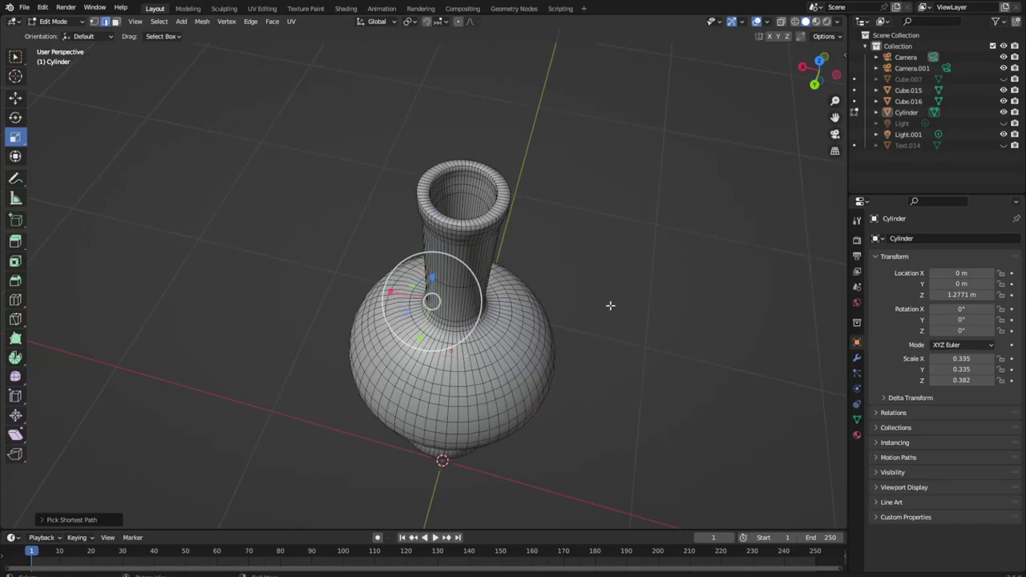
{"action": "mouse_move", "coordinate": [609, 305]}
{"action": "middle_mouse_down"}
{"action": "mouse_move", "coordinate": [394, 321]}
{"action": "mouse_move", "coordinate": [473, 251]}
{"action": "middle_mouse_up"}
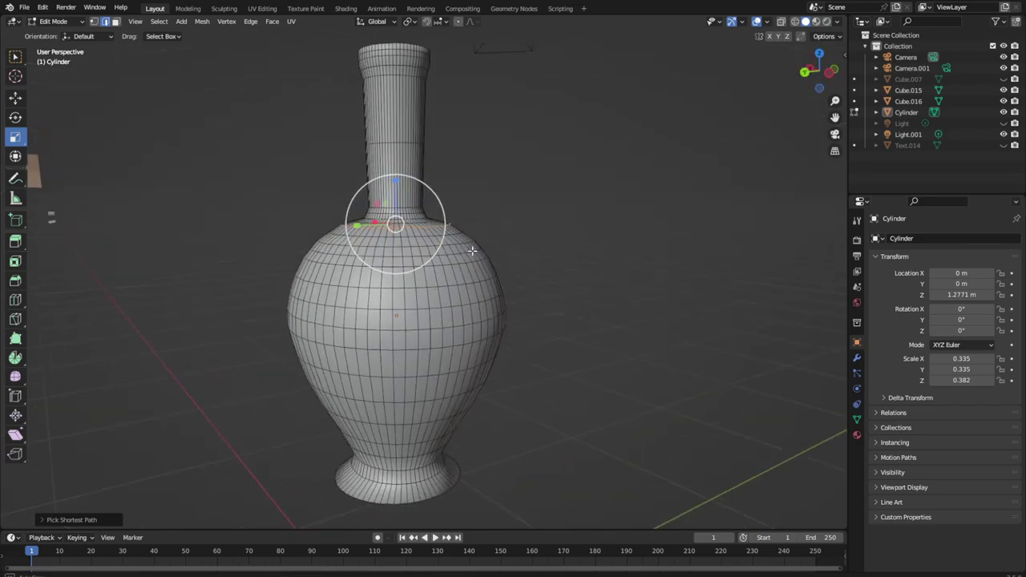
Move the neck-base ring slightly along Z with the Move tool's Z arrow
{"action": "left_click", "coordinate": [15, 99]}
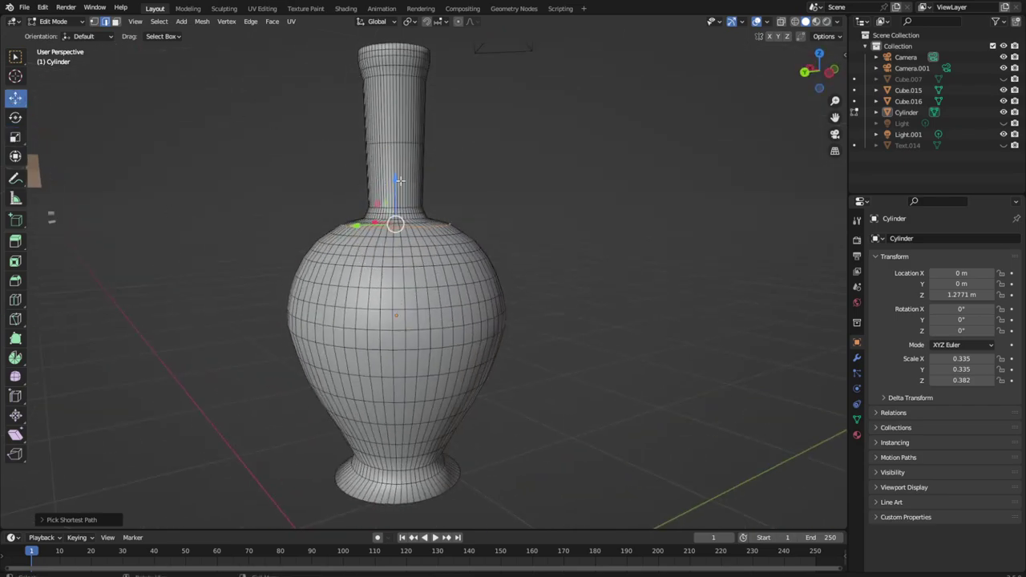
{"action": "left_click_drag", "start_coordinate": [399, 180], "coordinate": [394, 225]}
{"action": "mouse_move", "coordinate": [557, 195]}
{"action": "middle_mouse_down"}
{"action": "mouse_move", "coordinate": [467, 282]}
{"action": "mouse_move", "coordinate": [531, 244]}
{"action": "middle_mouse_up"}
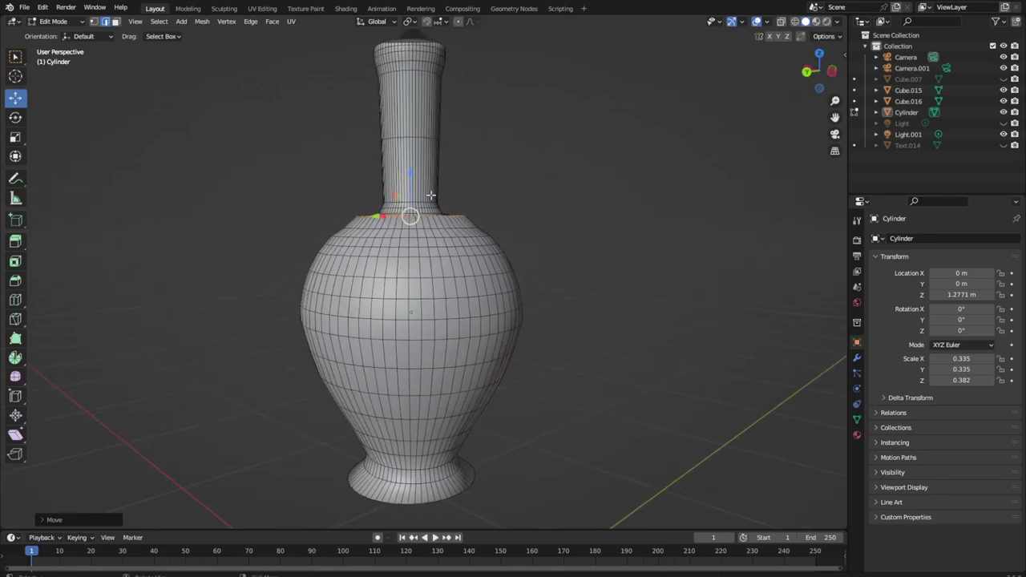
{"action": "left_click_drag", "start_coordinate": [409, 170], "coordinate": [443, 190]}
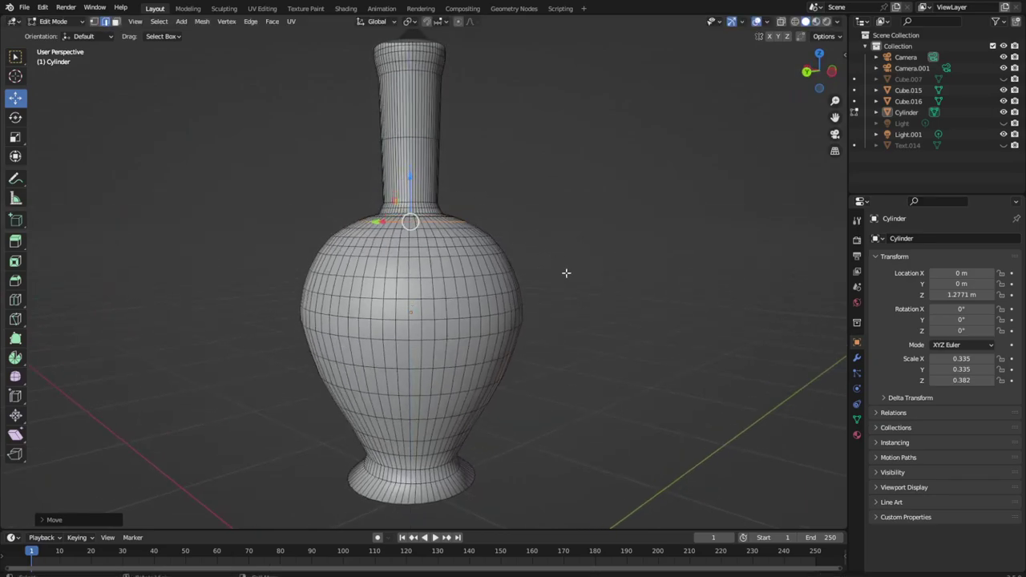
{"action": "scroll", "coordinate": [566, 273], "scroll_direction": "down", "scroll_amount": 1}
{"action": "scroll", "coordinate": [564, 269], "scroll_direction": "down", "scroll_amount": 1}
{"action": "scroll", "coordinate": [564, 269], "scroll_direction": "down", "scroll_amount": 1}
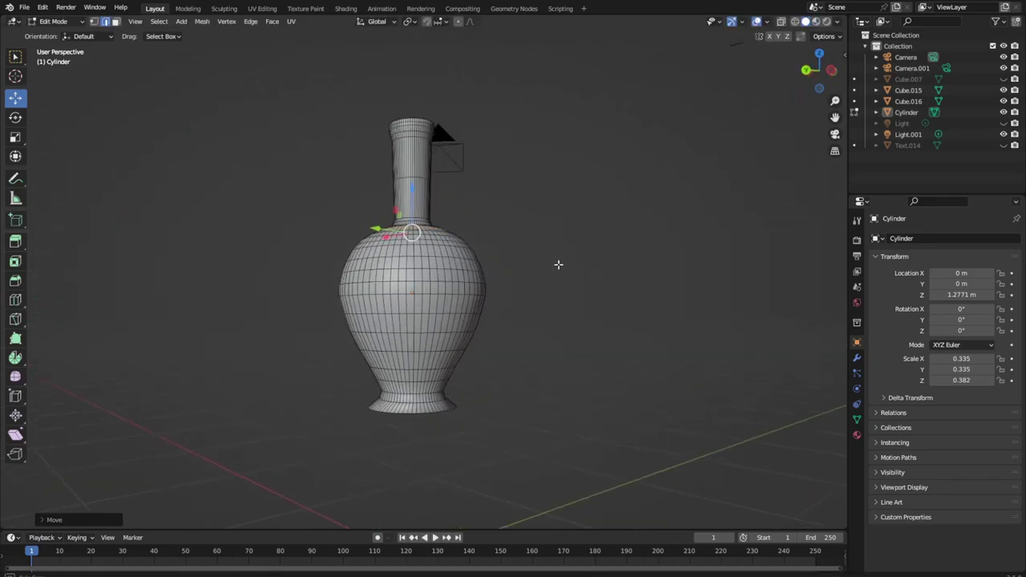
Clear the mesh selection and save the file
{"action": "left_click", "coordinate": [563, 265]}
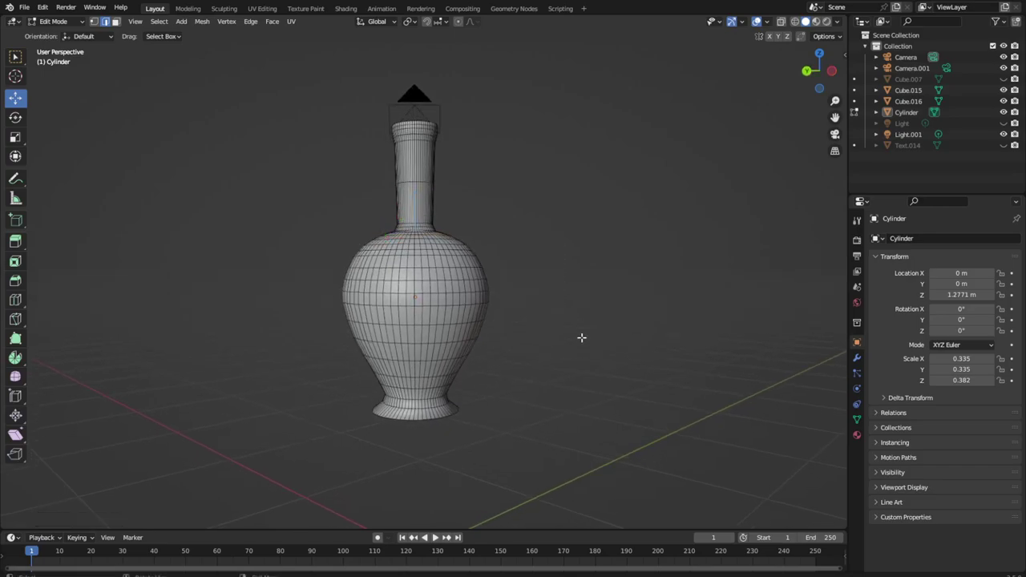
{"action": "mouse_move", "coordinate": [580, 337]}
{"action": "middle_mouse_down"}
{"action": "mouse_move", "coordinate": [457, 376]}
{"action": "mouse_move", "coordinate": [522, 328]}
{"action": "mouse_move", "coordinate": [596, 325]}
{"action": "mouse_move", "coordinate": [573, 293]}
{"action": "mouse_move", "coordinate": [575, 319]}
{"action": "mouse_move", "coordinate": [580, 244]}
{"action": "middle_mouse_up"}
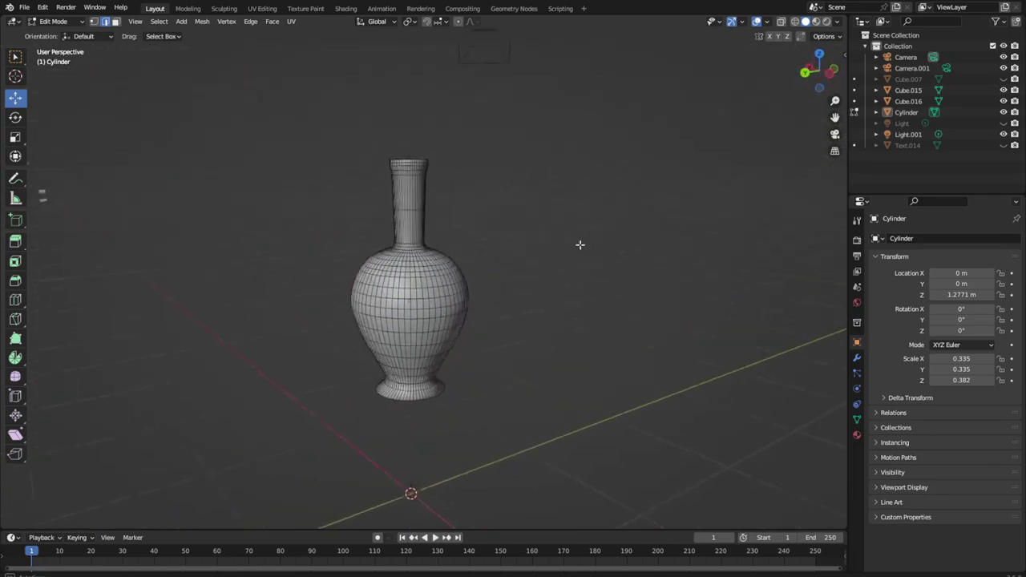
{"action": "key", "text": "ctrl+s"}
Switch to Object Mode and add a Bevel modifier to the vase
{"action": "left_click", "coordinate": [53, 22]}
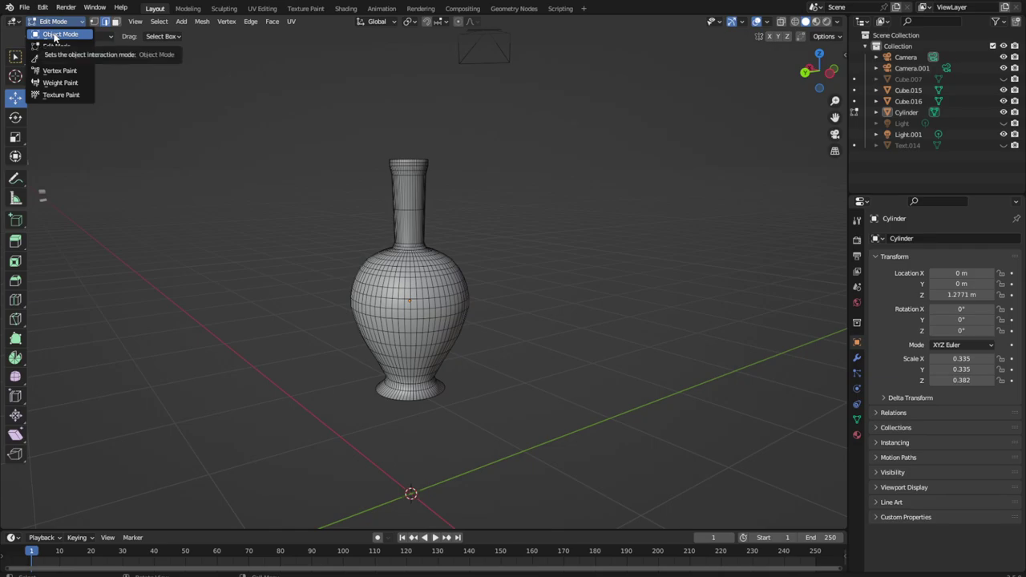
{"action": "left_click", "coordinate": [54, 35]}
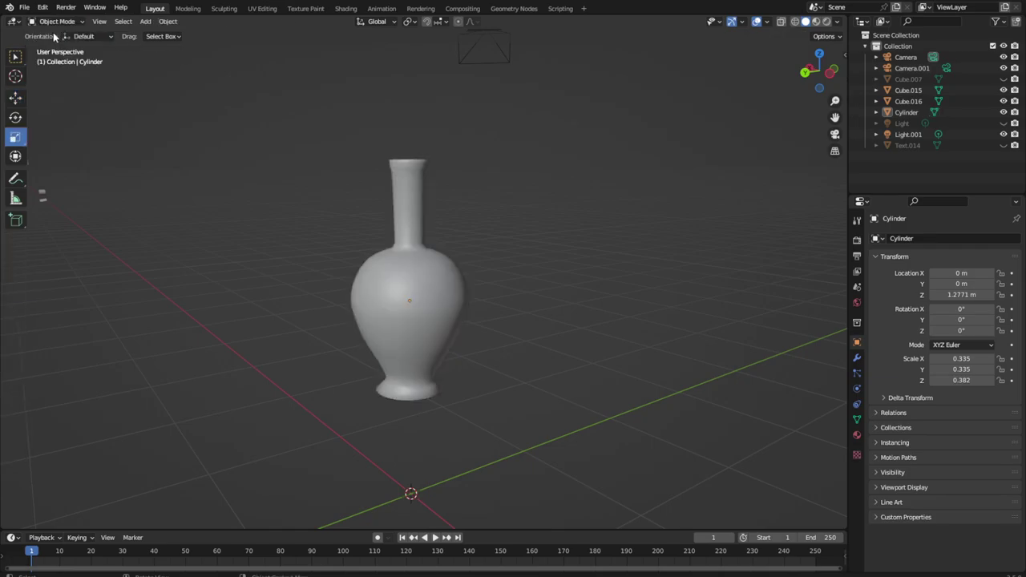
{"action": "left_click", "coordinate": [856, 358]}
{"action": "left_click", "coordinate": [926, 238]}
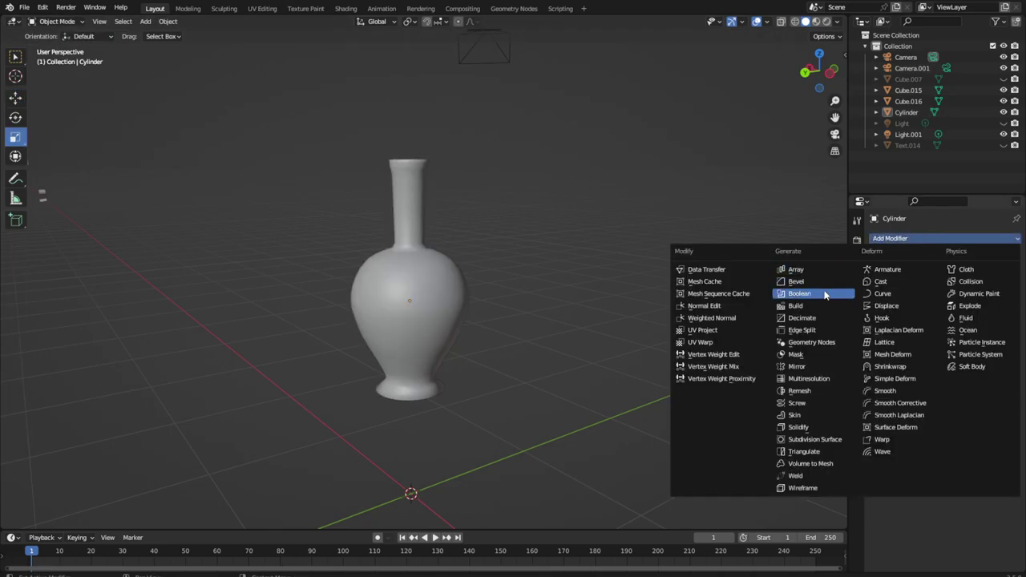
{"action": "left_click", "coordinate": [798, 282]}
Orbit around the beveled vase and save the file
{"action": "scroll", "coordinate": [531, 223], "scroll_direction": "up", "scroll_amount": 3}
{"action": "middle_click_drag", "start_coordinate": [531, 222], "coordinate": [477, 184]}
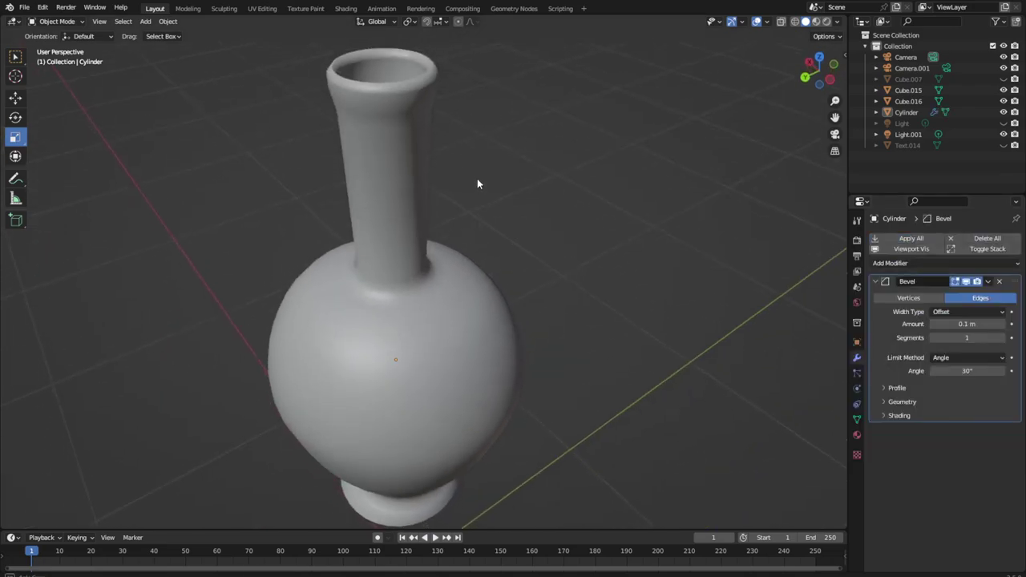
{"action": "scroll", "coordinate": [480, 182], "scroll_direction": "down", "scroll_amount": 4}
{"action": "scroll", "coordinate": [579, 203], "scroll_direction": "down", "scroll_amount": 2}
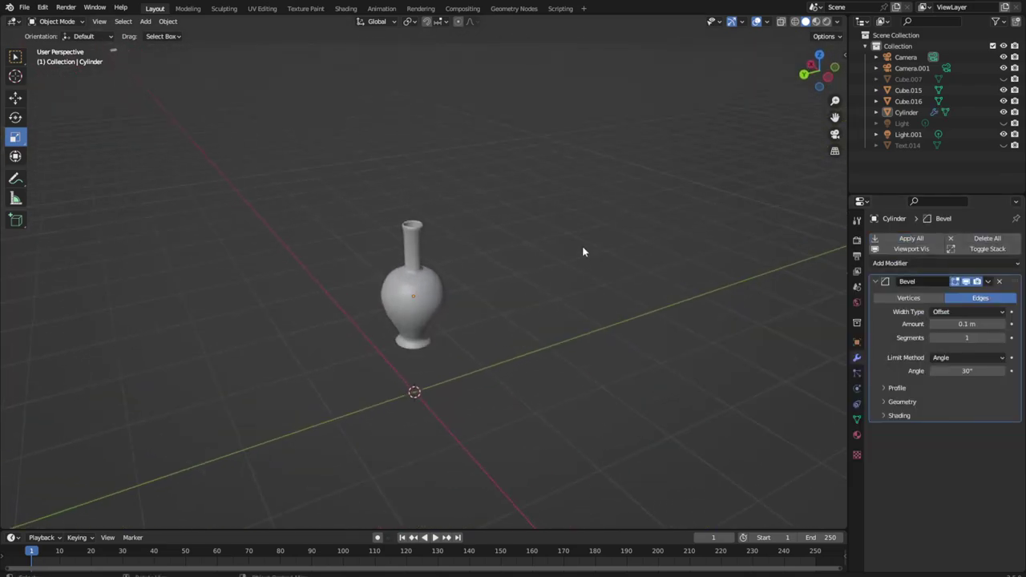
{"action": "scroll", "coordinate": [561, 261], "scroll_direction": "up", "scroll_amount": 3}
{"action": "mouse_move", "coordinate": [502, 284]}
{"action": "middle_mouse_down"}
{"action": "mouse_move", "coordinate": [433, 264]}
{"action": "mouse_move", "coordinate": [495, 256]}
{"action": "mouse_move", "coordinate": [597, 269]}
{"action": "middle_mouse_up"}
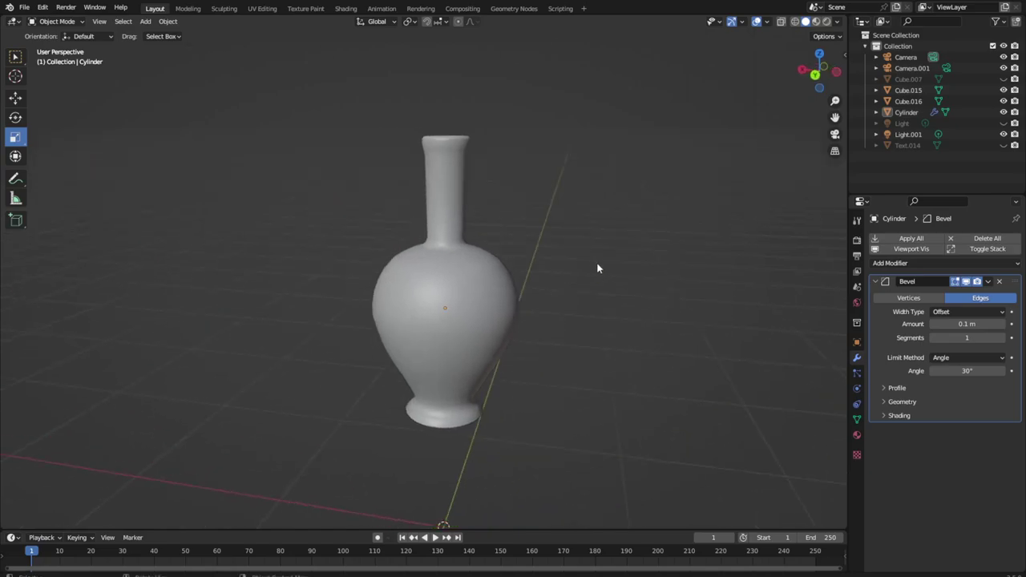
{"action": "key", "text": "ctrl+s"}
Switch the viewport to Material Preview shading, orbit around the vase, and deselect everything
{"action": "middle_click_drag", "start_coordinate": [629, 296], "coordinate": [673, 314]}
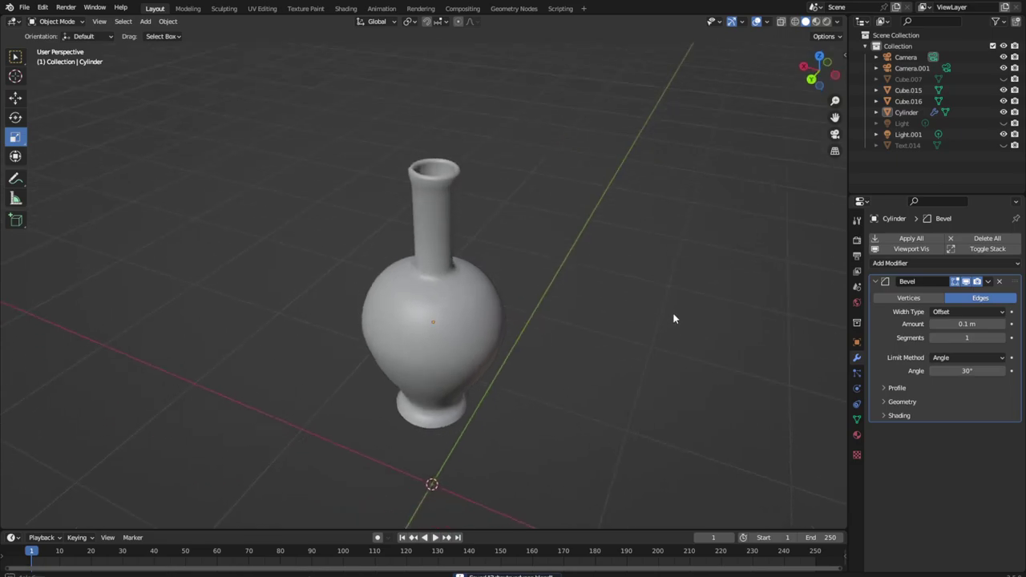
{"action": "left_click", "coordinate": [815, 22]}
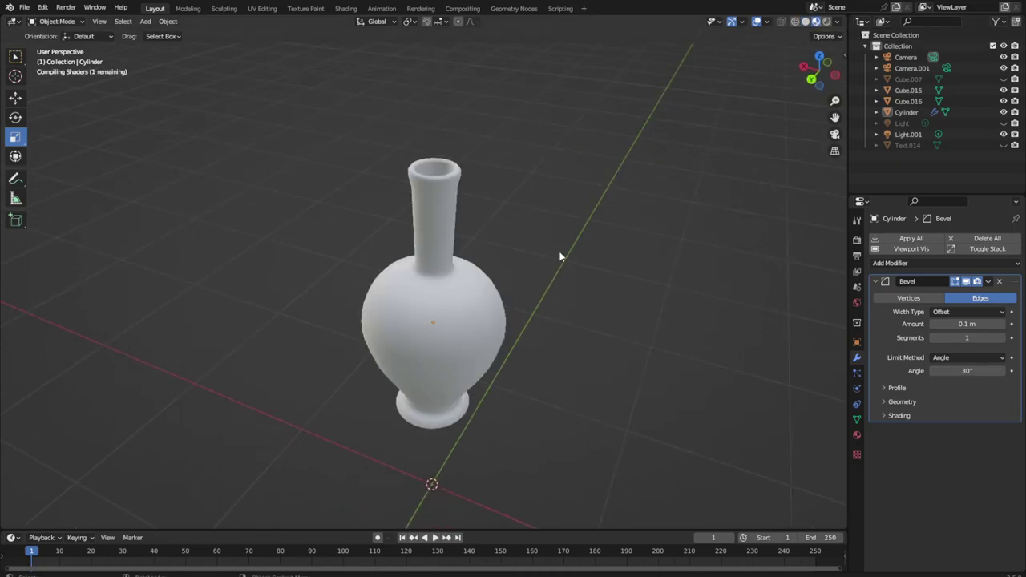
{"action": "mouse_move", "coordinate": [577, 258]}
{"action": "middle_mouse_down"}
{"action": "mouse_move", "coordinate": [584, 218]}
{"action": "mouse_move", "coordinate": [618, 252]}
{"action": "middle_mouse_up"}
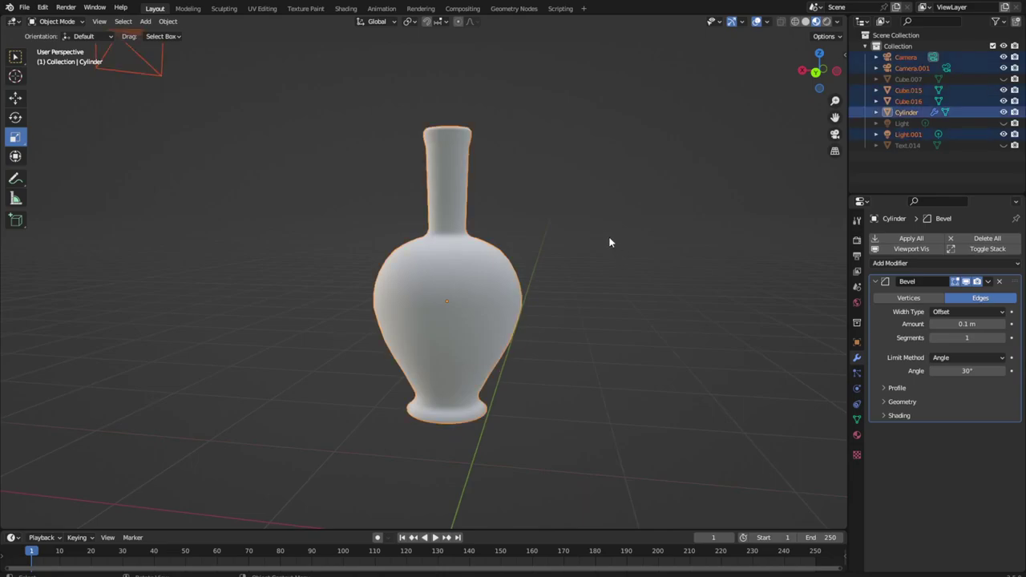
{"action": "scroll", "coordinate": [610, 241], "scroll_direction": "down", "scroll_amount": 3}
{"action": "left_click", "coordinate": [575, 178]}
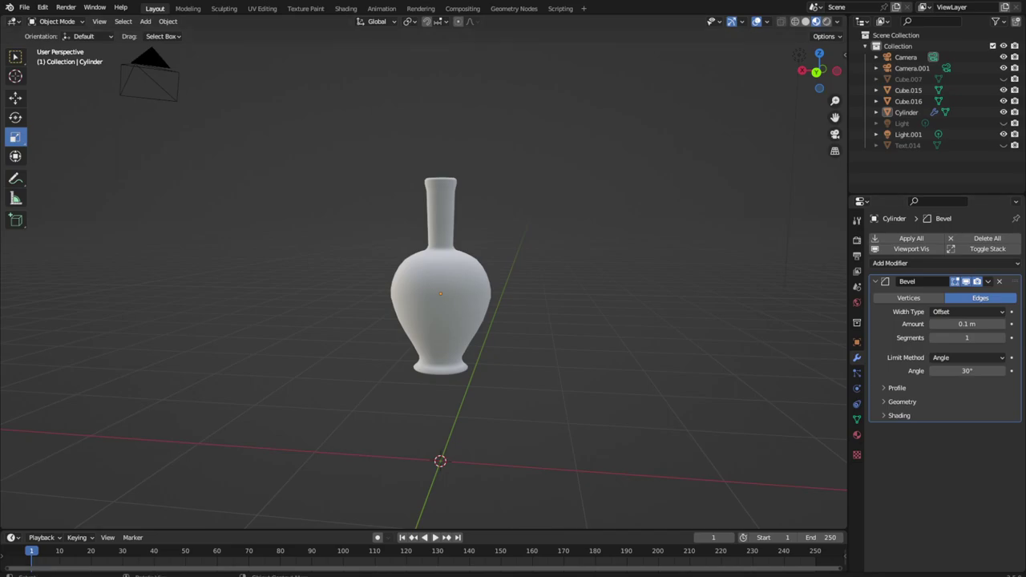
In the Geometry Nodes workspace, create a new geometry node tree on the vase
{"action": "left_click", "coordinate": [514, 8]}
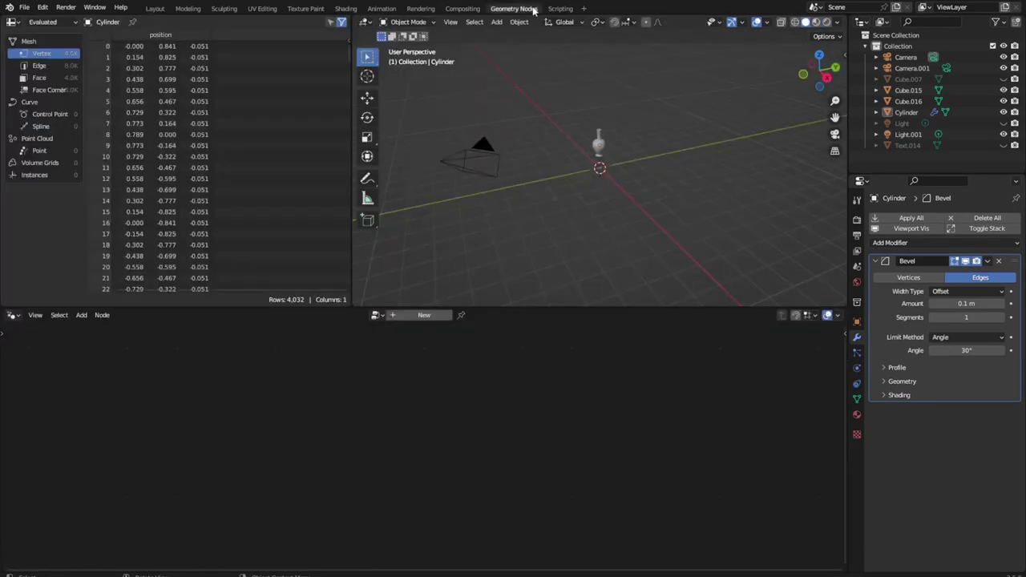
{"action": "scroll", "coordinate": [646, 191], "scroll_direction": "up", "scroll_amount": 3}
{"action": "mouse_move", "coordinate": [647, 191]}
{"action": "middle_mouse_down"}
{"action": "mouse_move", "coordinate": [653, 124]}
{"action": "mouse_move", "coordinate": [639, 213]}
{"action": "middle_mouse_up"}
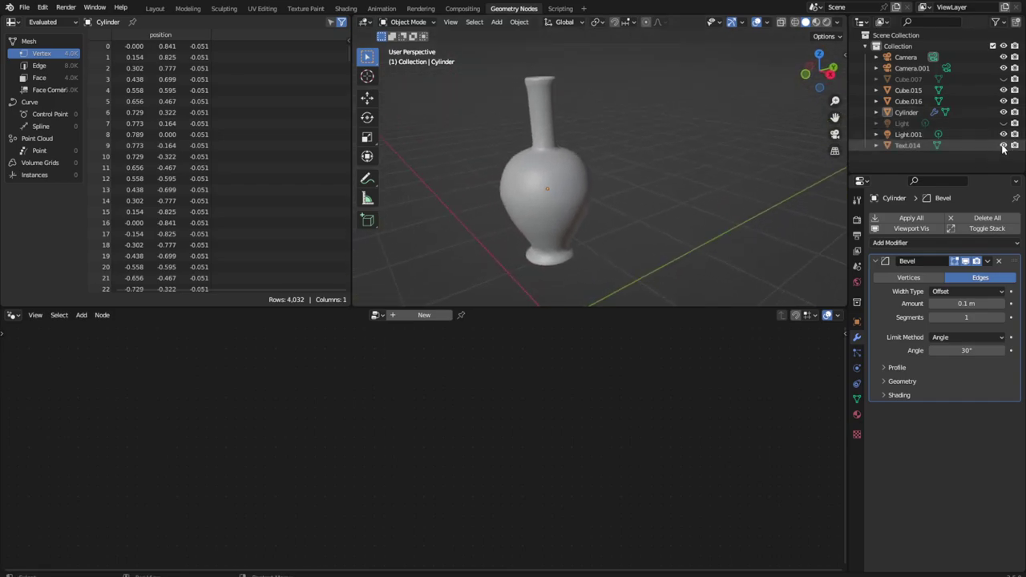
{"action": "double_click", "coordinate": [1004, 79]}
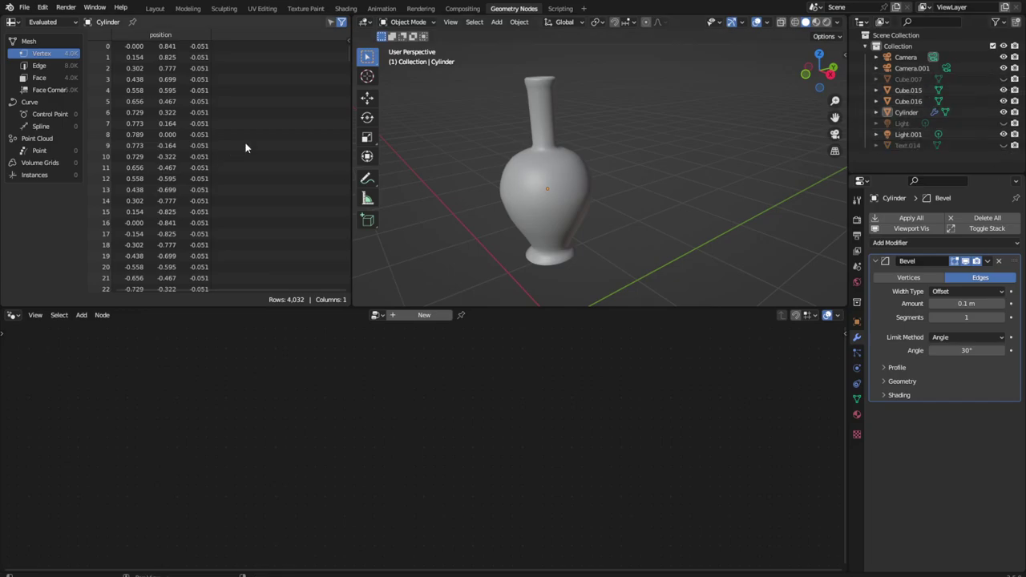
{"action": "scroll", "coordinate": [489, 159], "scroll_direction": "down", "scroll_amount": 5}
{"action": "mouse_move", "coordinate": [489, 160]}
{"action": "middle_mouse_down"}
{"action": "mouse_move", "coordinate": [545, 137]}
{"action": "mouse_move", "coordinate": [551, 164]}
{"action": "middle_mouse_up"}
{"action": "scroll", "coordinate": [660, 164], "scroll_direction": "up", "scroll_amount": 5}
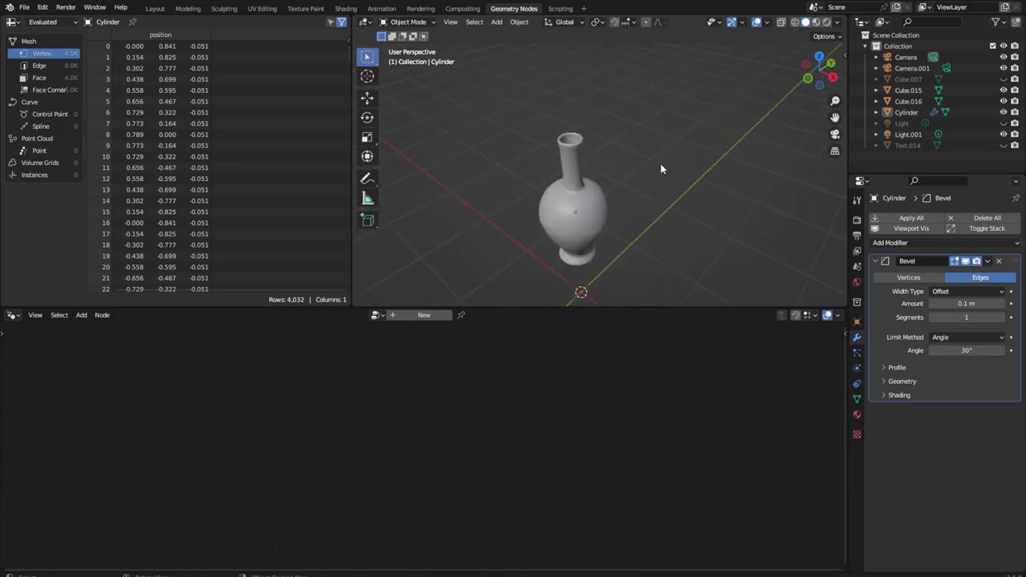
{"action": "scroll", "coordinate": [666, 147], "scroll_direction": "up", "scroll_amount": 2}
{"action": "scroll", "coordinate": [660, 144], "scroll_direction": "up", "scroll_amount": 1}
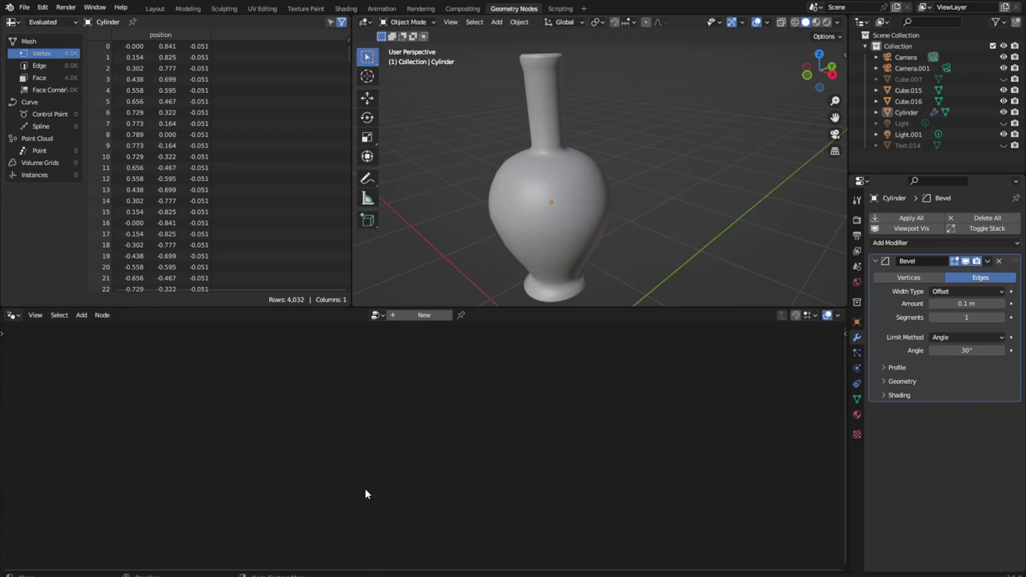
{"action": "left_click", "coordinate": [90, 318]}
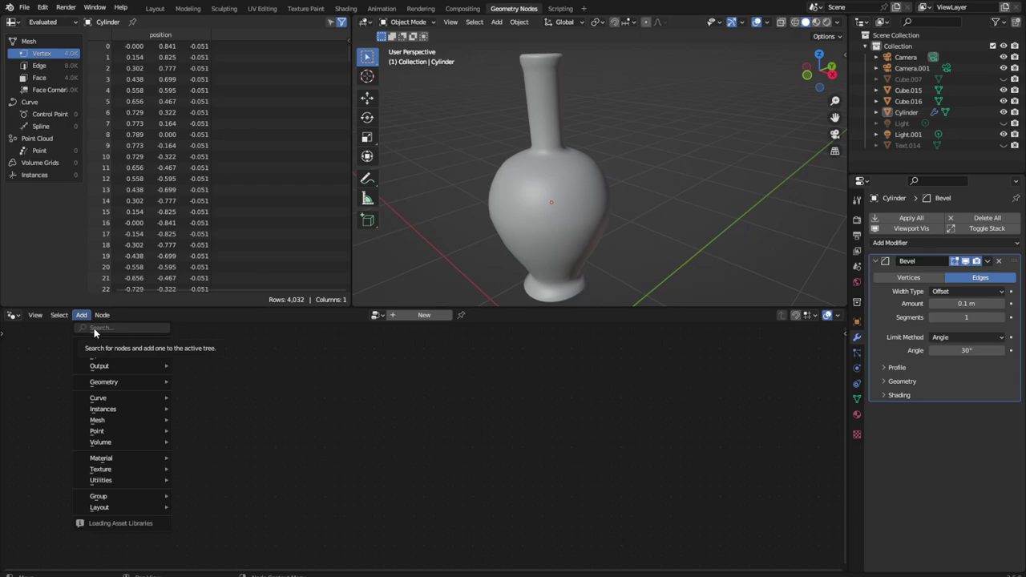
{"action": "left_click", "coordinate": [423, 315]}
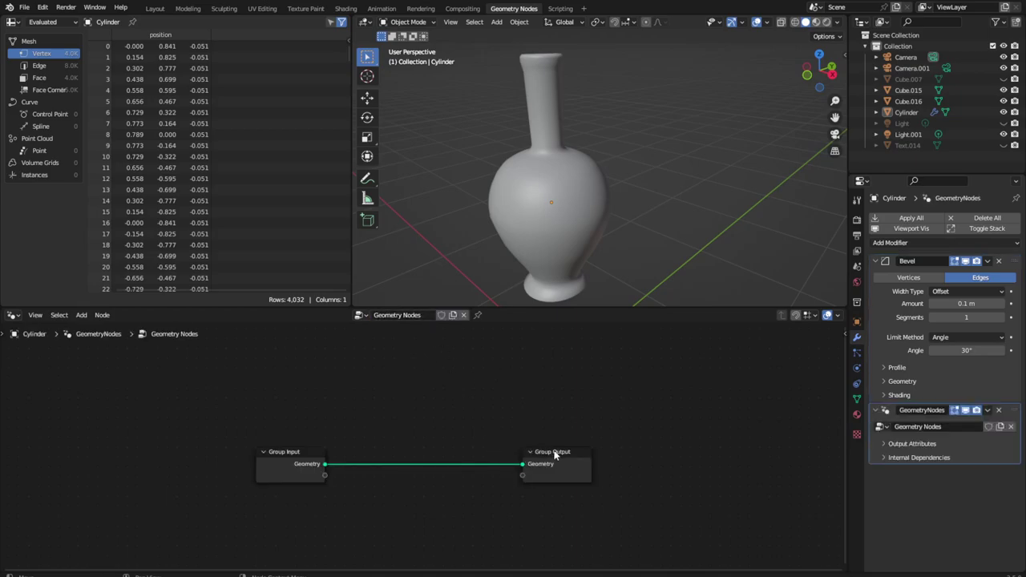
Spread Group Input and Output apart and wire a Join Geometry node between them
{"action": "left_click_drag", "start_coordinate": [554, 453], "coordinate": [633, 383]}
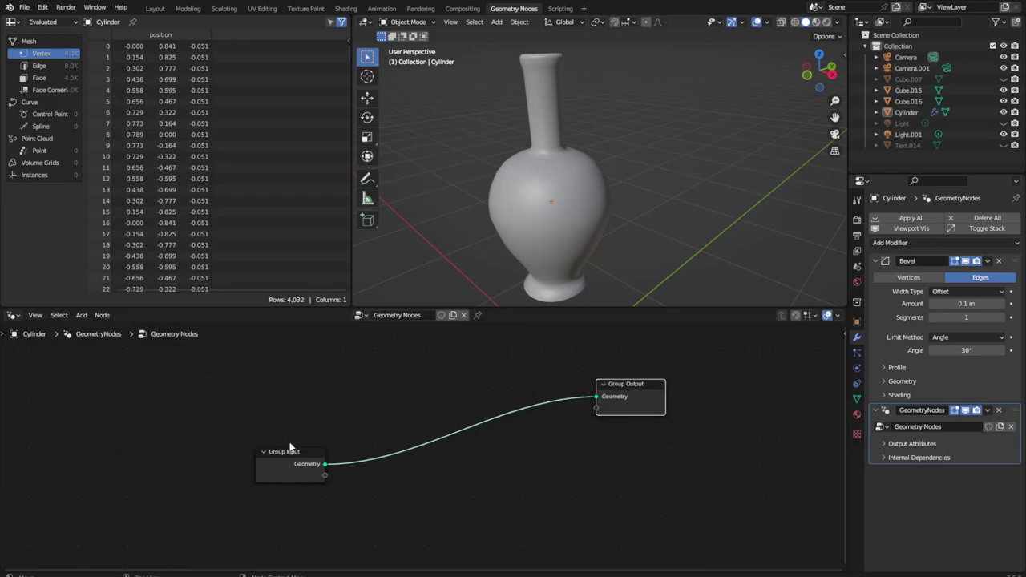
{"action": "left_click_drag", "start_coordinate": [290, 452], "coordinate": [258, 378]}
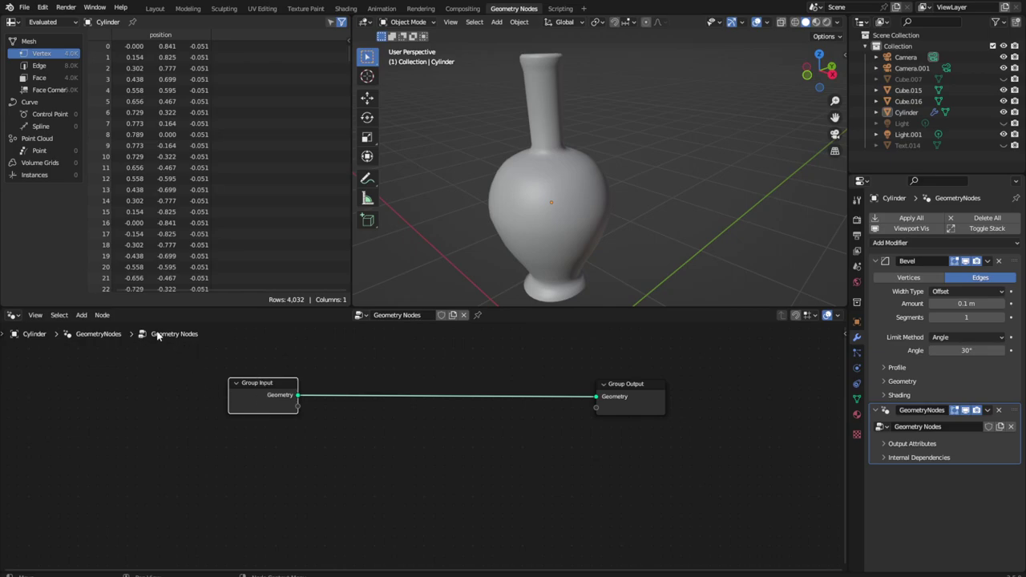
{"action": "left_click", "coordinate": [81, 316]}
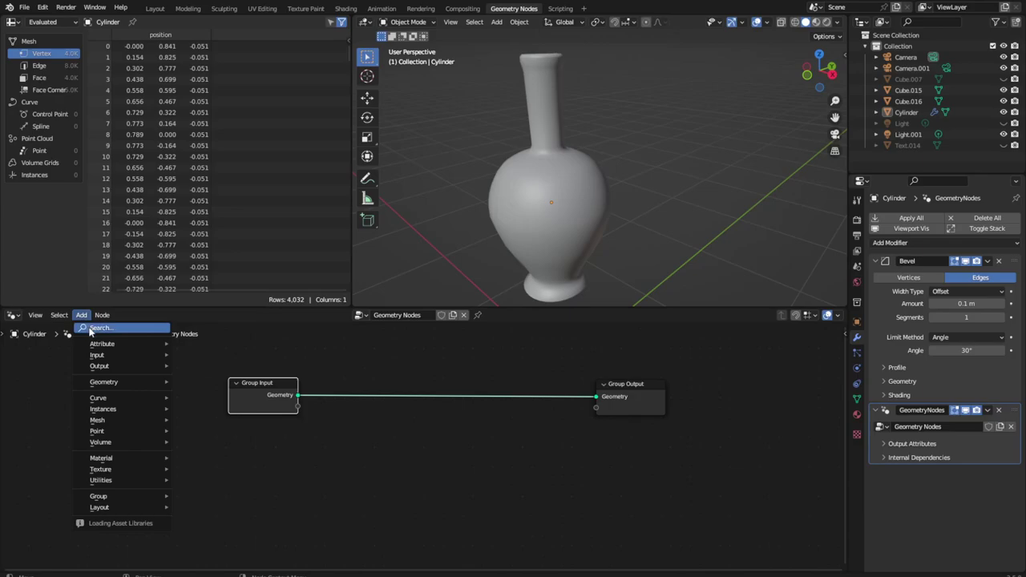
{"action": "left_click", "coordinate": [90, 328]}
{"action": "type", "text": "jo"}
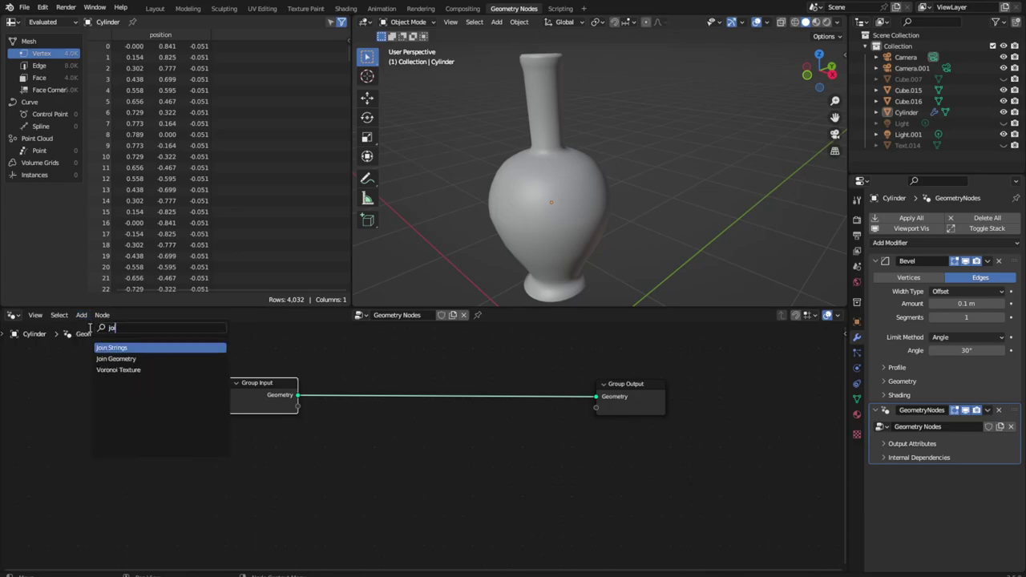
{"action": "type", "text": "in"}
{"action": "key", "text": "Down"}
{"action": "key", "text": "Return"}
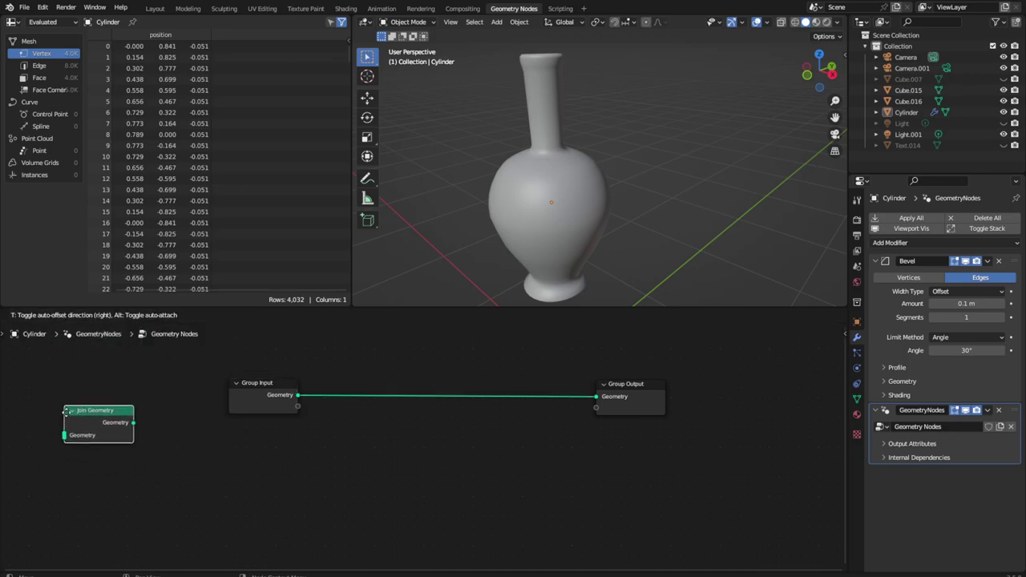
{"action": "left_click", "coordinate": [433, 428]}
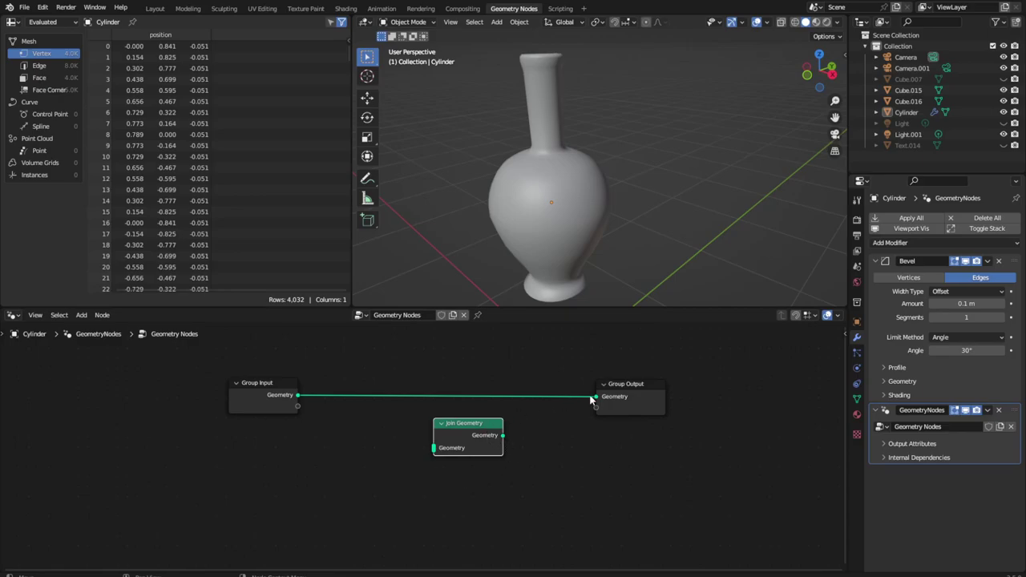
{"action": "mouse_move", "coordinate": [596, 397]}
{"action": "left_mouse_down"}
{"action": "mouse_move", "coordinate": [416, 445]}
{"action": "mouse_move", "coordinate": [434, 448]}
{"action": "left_mouse_up"}
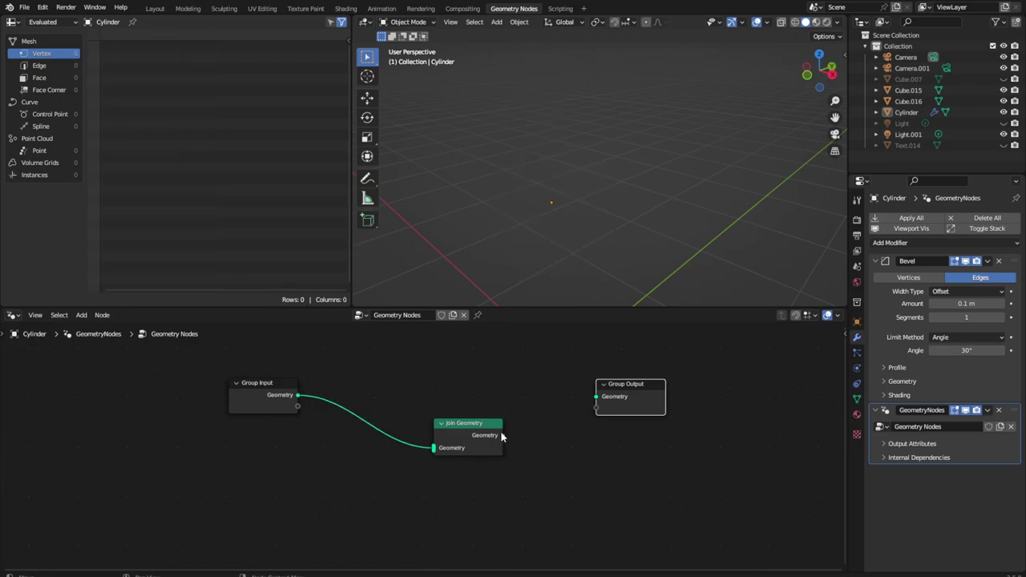
{"action": "left_click_drag", "start_coordinate": [502, 435], "coordinate": [597, 396]}
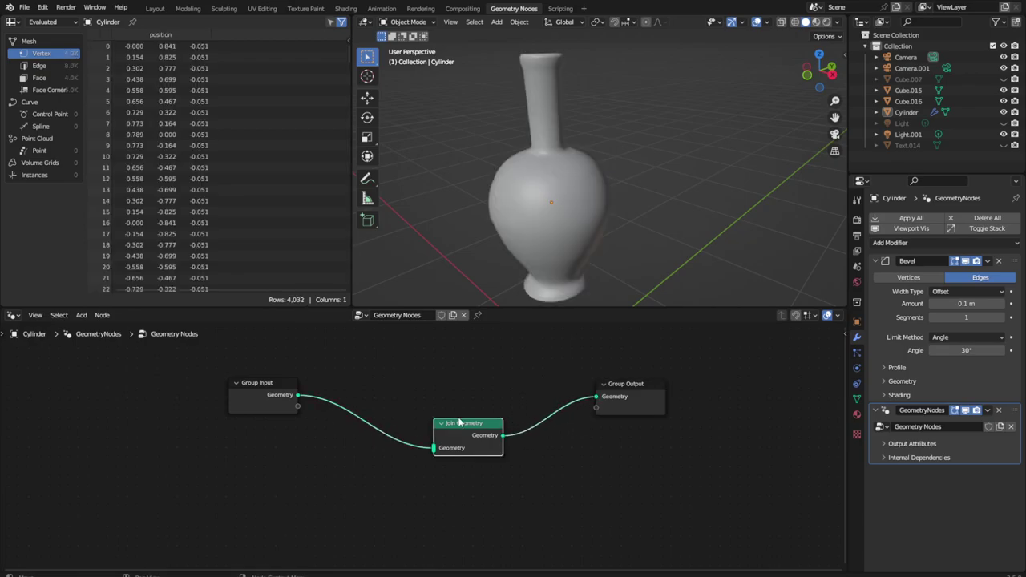
{"action": "mouse_move", "coordinate": [459, 418]}
{"action": "left_mouse_down"}
{"action": "mouse_move", "coordinate": [462, 378]}
{"action": "mouse_move", "coordinate": [426, 375]}
{"action": "left_mouse_up"}
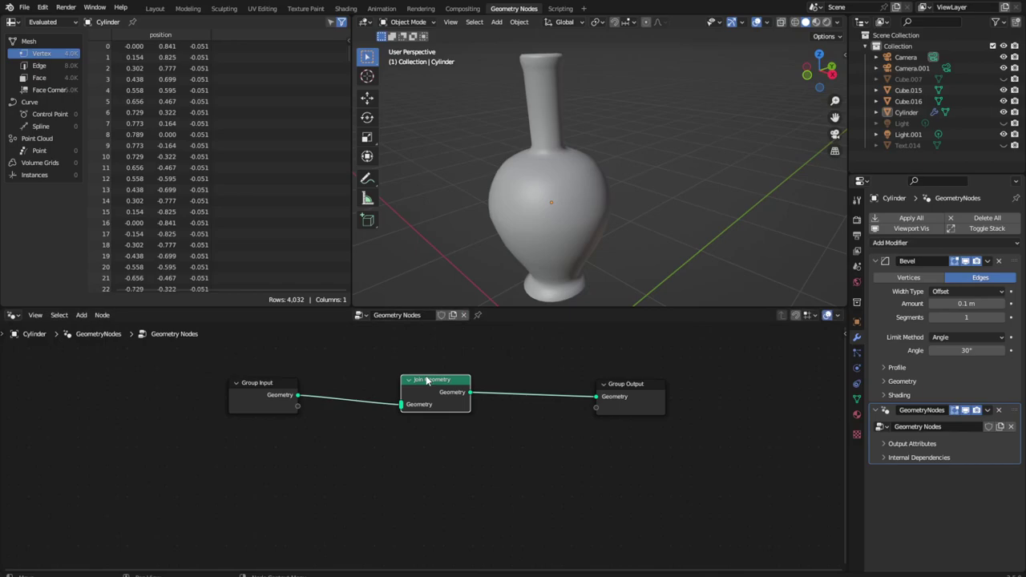
Add a Distribute Points on Faces node, fed by the vase geometry, whose points go into Join Geometry
{"action": "left_click", "coordinate": [81, 315]}
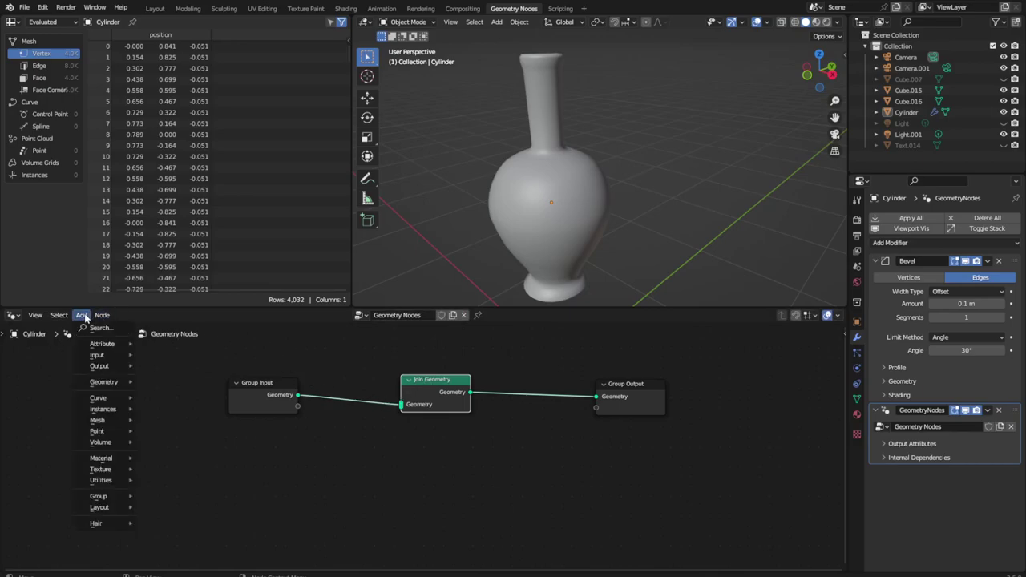
{"action": "left_click", "coordinate": [91, 327]}
{"action": "type", "text": "dis"}
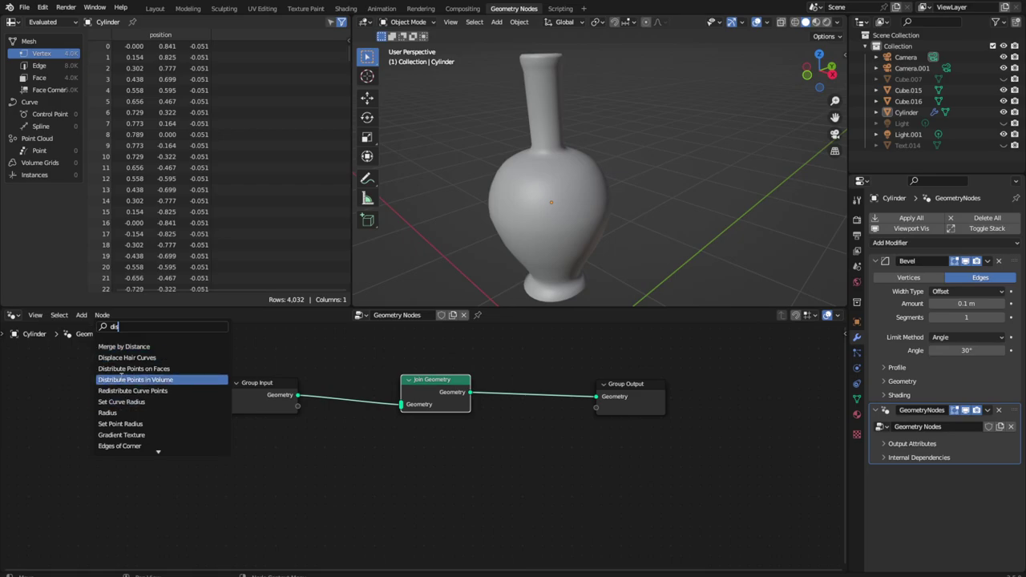
{"action": "left_click", "coordinate": [122, 368]}
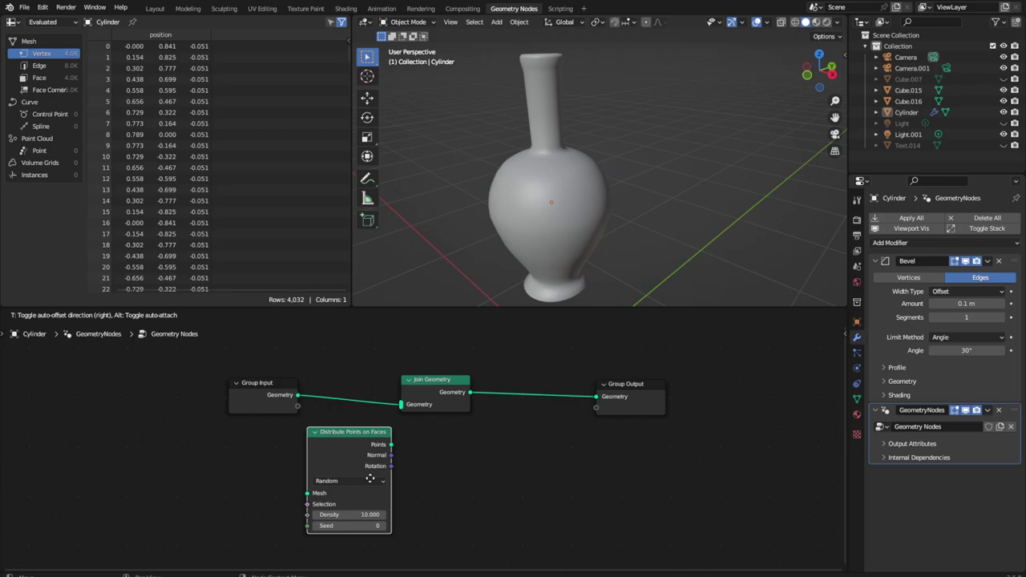
{"action": "left_click", "coordinate": [369, 478]}
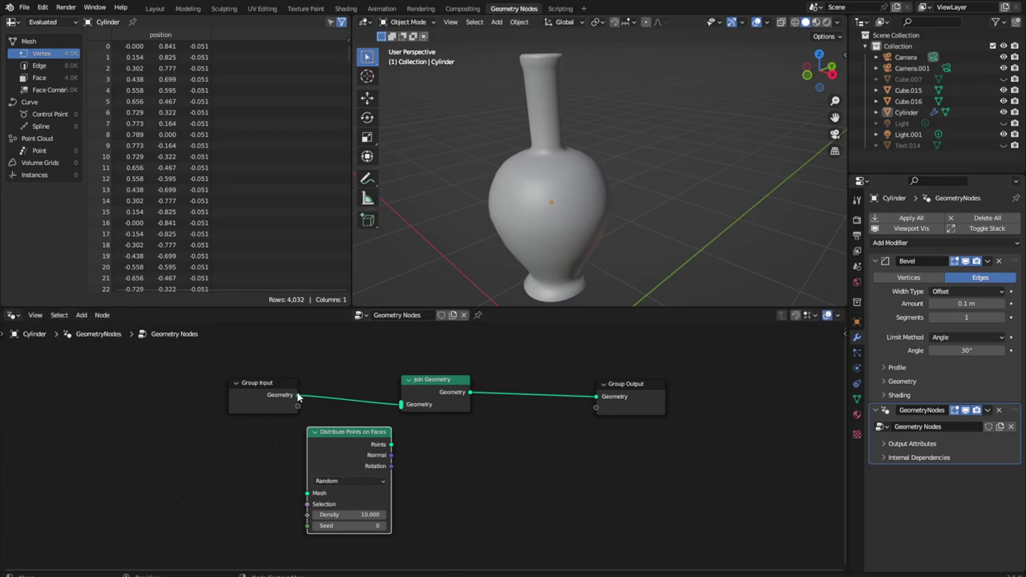
{"action": "left_click_drag", "start_coordinate": [298, 396], "coordinate": [308, 502]}
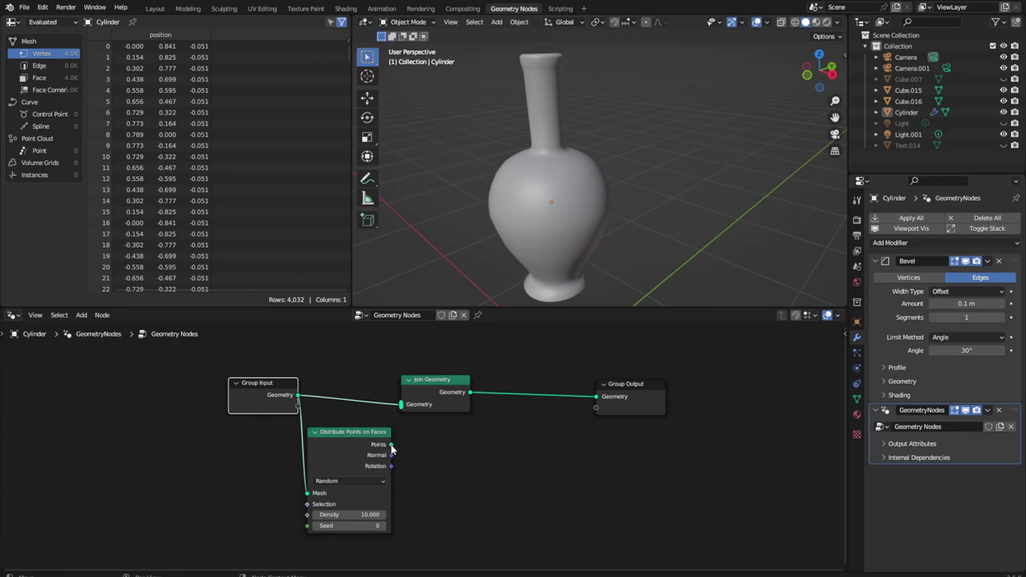
{"action": "mouse_move", "coordinate": [390, 444]}
{"action": "left_mouse_down"}
{"action": "mouse_move", "coordinate": [401, 404]}
{"action": "mouse_move", "coordinate": [453, 388]}
{"action": "left_mouse_up"}
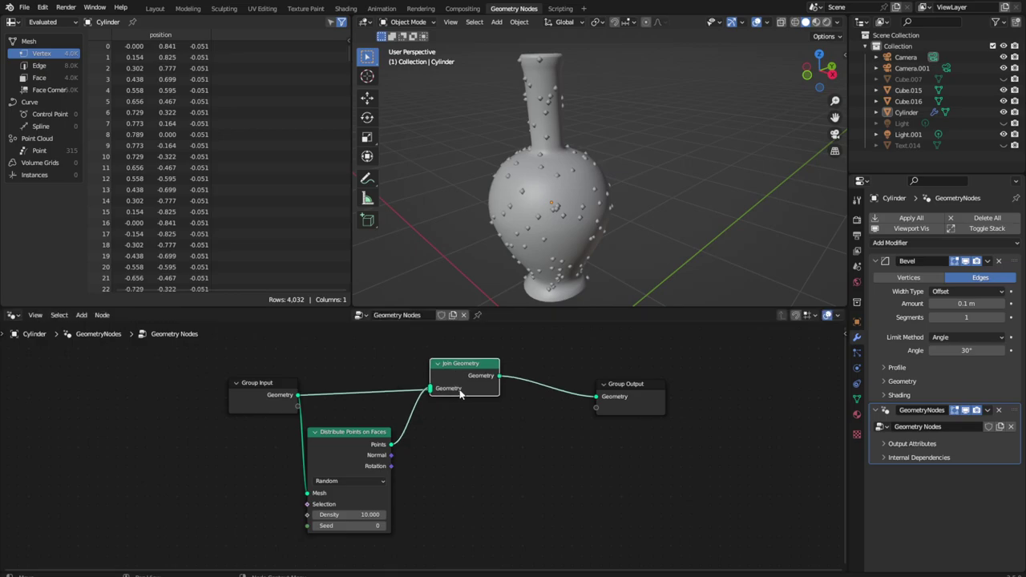
{"action": "left_click", "coordinate": [357, 480]}
Set Distribute Points on Faces to density 40.3 and seed 151
{"action": "middle_click_drag", "start_coordinate": [673, 155], "coordinate": [641, 157]}
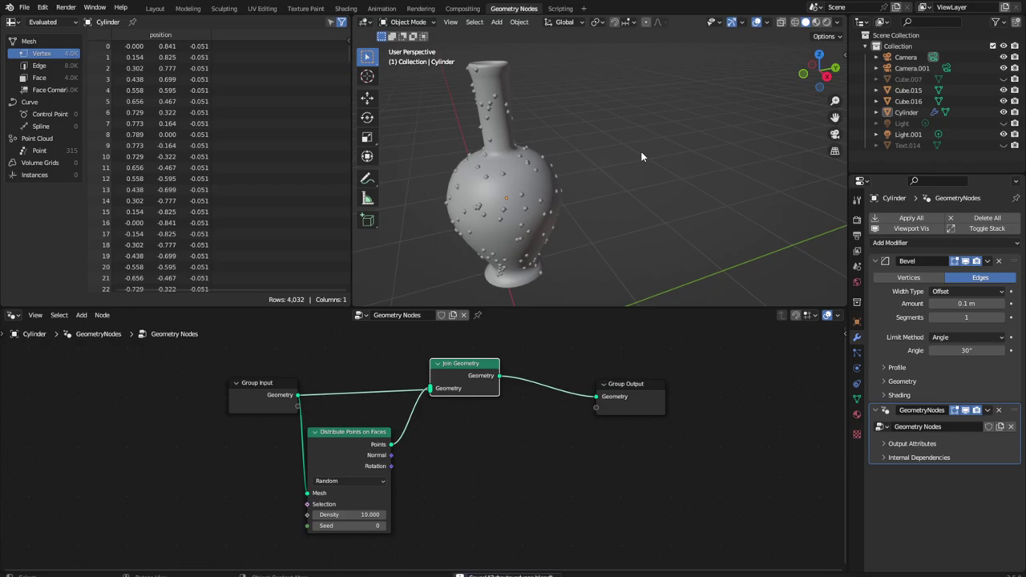
{"action": "scroll", "coordinate": [601, 158], "scroll_direction": "up", "scroll_amount": 3}
{"action": "middle_click_drag", "start_coordinate": [557, 168], "coordinate": [684, 163], "text": "shift"}
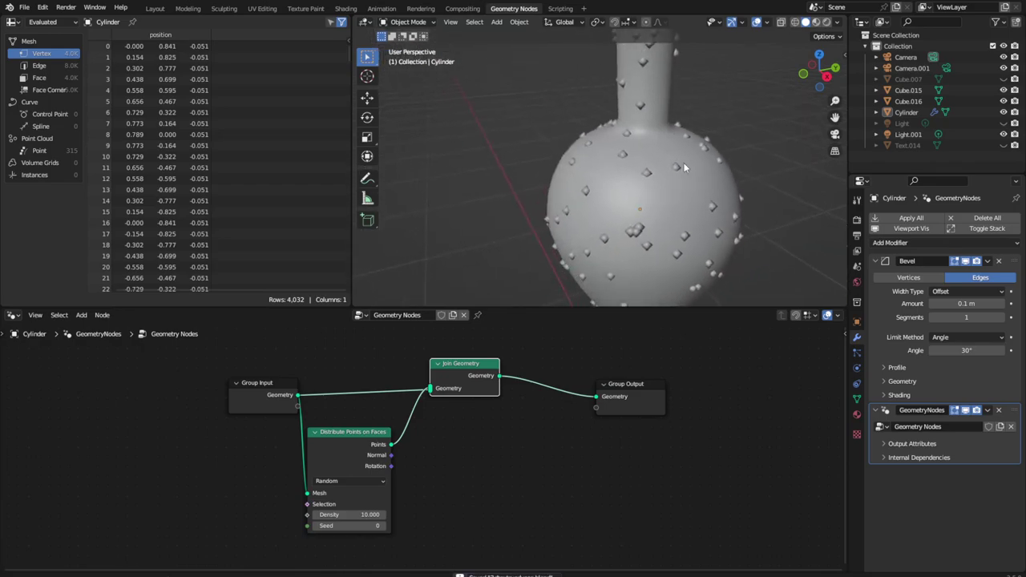
{"action": "scroll", "coordinate": [684, 162], "scroll_direction": "down", "scroll_amount": 3}
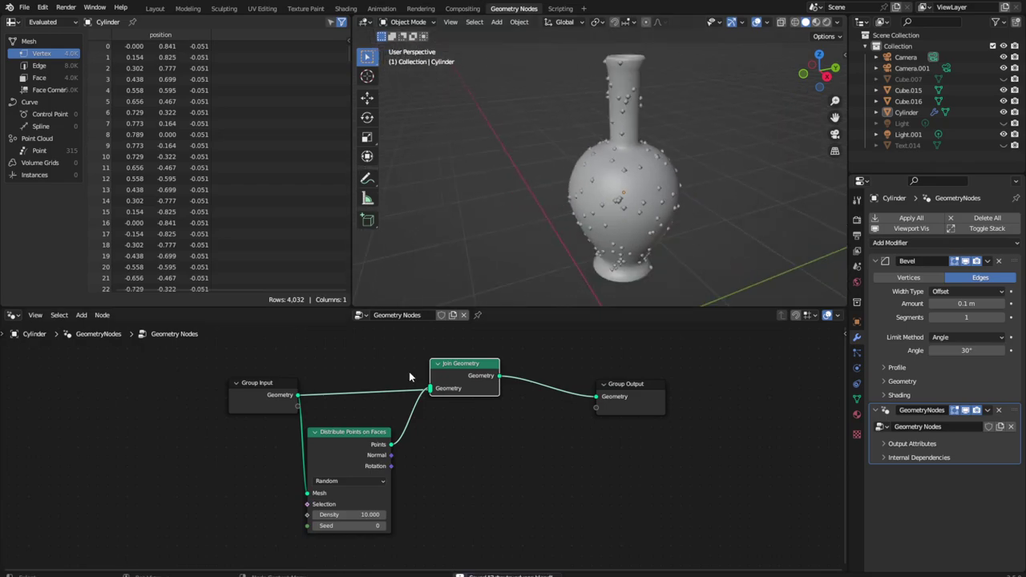
{"action": "left_click", "coordinate": [352, 479]}
{"action": "left_click_drag", "start_coordinate": [329, 515], "coordinate": [273, 539]}
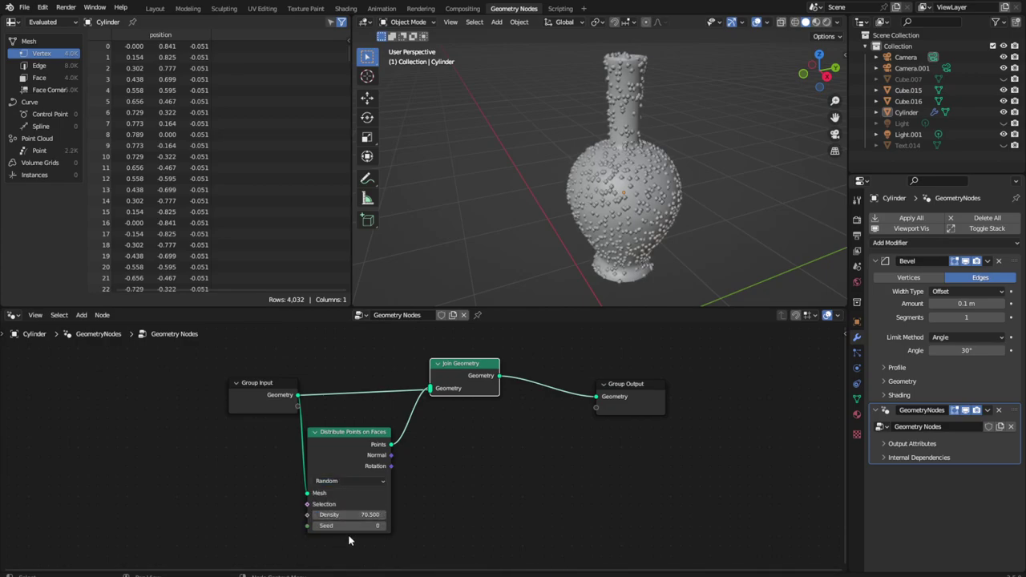
{"action": "left_click_drag", "start_coordinate": [348, 526], "coordinate": [449, 526]}
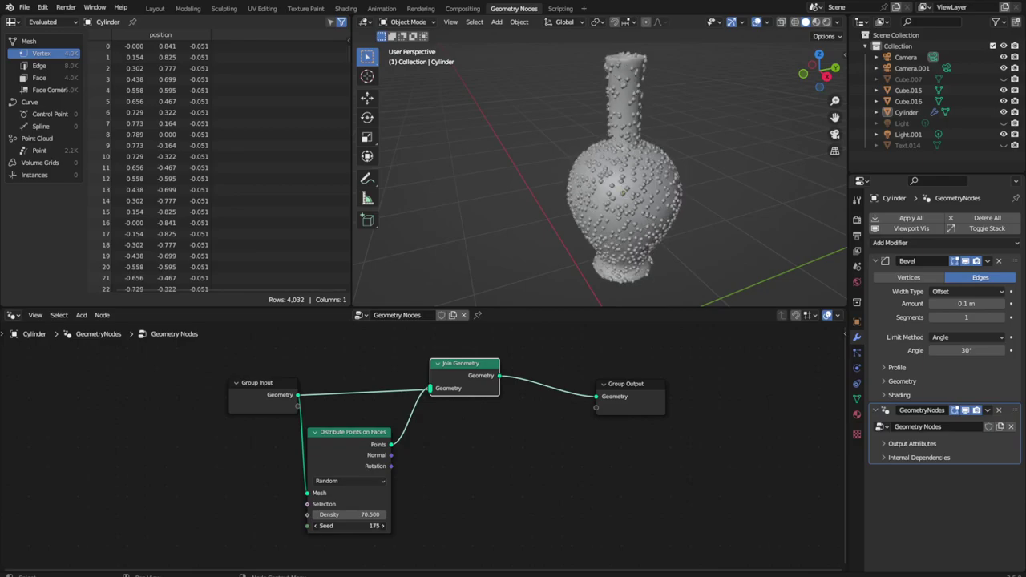
{"action": "mouse_move", "coordinate": [347, 526]}
{"action": "left_mouse_down"}
{"action": "mouse_move", "coordinate": [337, 526]}
{"action": "mouse_move", "coordinate": [376, 514]}
{"action": "mouse_move", "coordinate": [330, 520]}
{"action": "left_mouse_up"}
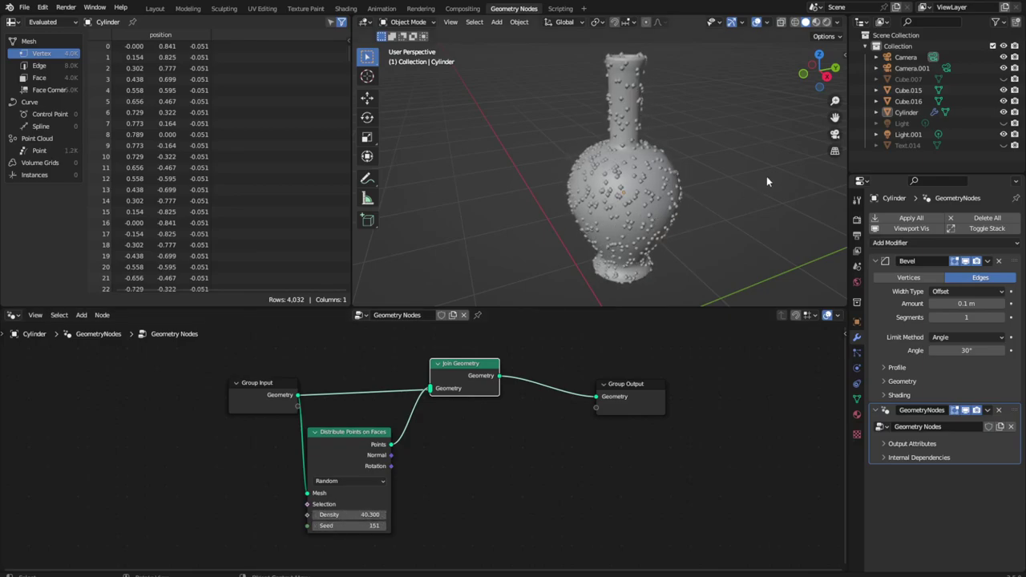
Edit and confirm the geometry node group's name
{"action": "middle_click_drag", "start_coordinate": [767, 176], "coordinate": [710, 173]}
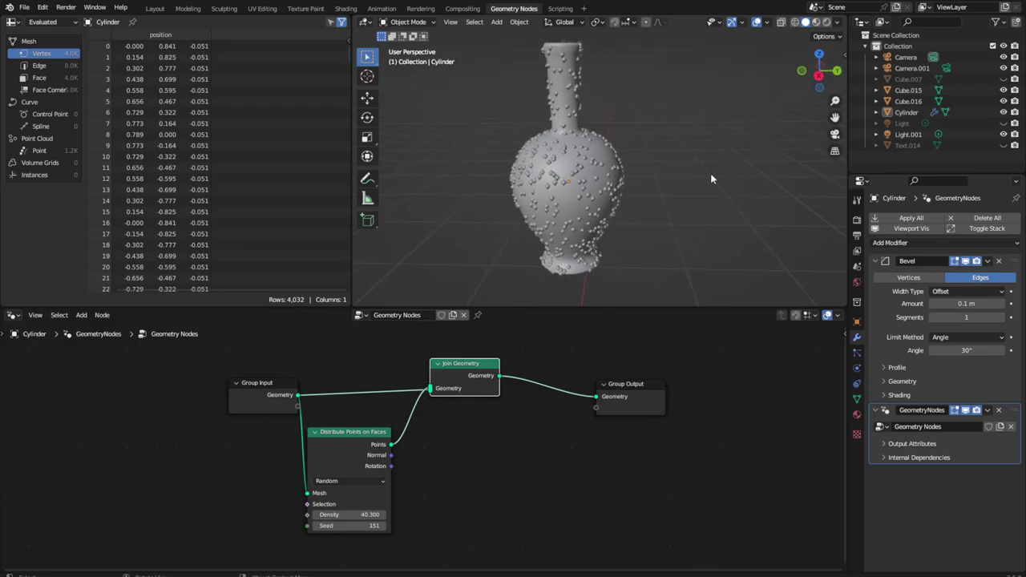
{"action": "double_click", "coordinate": [971, 425]}
{"action": "left_click", "coordinate": [495, 498]}
Add a Text object in Layout and replace the word 'Text' with a typed @ social-media handle
{"action": "left_click", "coordinate": [154, 9]}
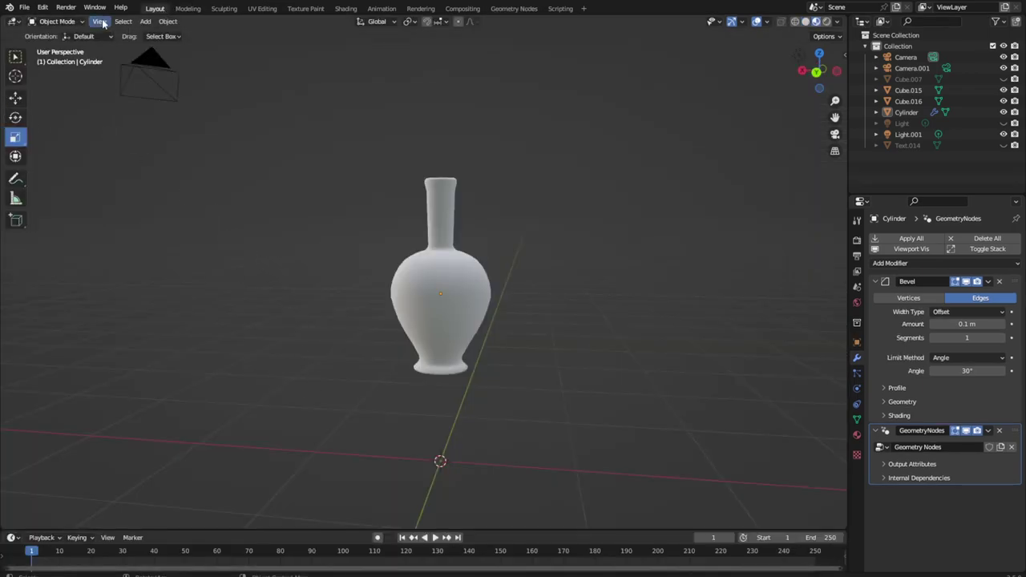
{"action": "left_click", "coordinate": [145, 21]}
{"action": "left_click", "coordinate": [175, 79]}
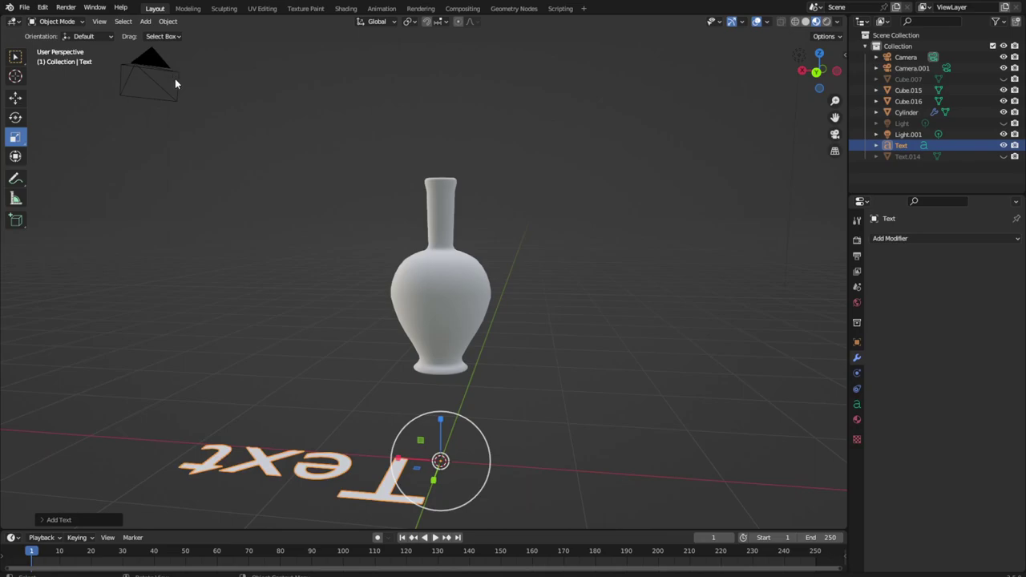
{"action": "mouse_move", "coordinate": [386, 397]}
{"action": "middle_mouse_down"}
{"action": "mouse_move", "coordinate": [307, 447]}
{"action": "mouse_move", "coordinate": [94, 426]}
{"action": "mouse_move", "coordinate": [266, 388]}
{"action": "middle_mouse_up"}
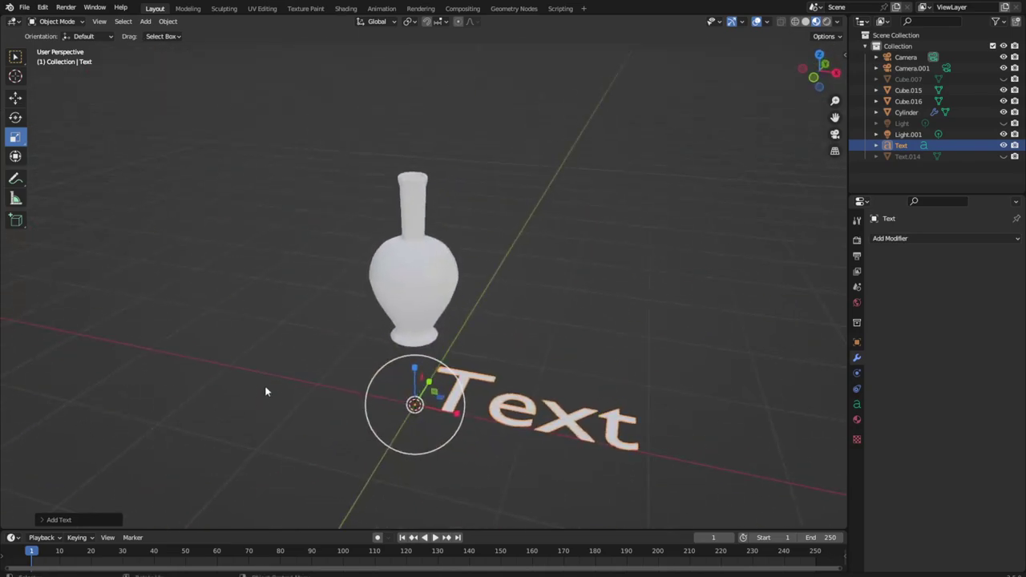
{"action": "left_click", "coordinate": [47, 23]}
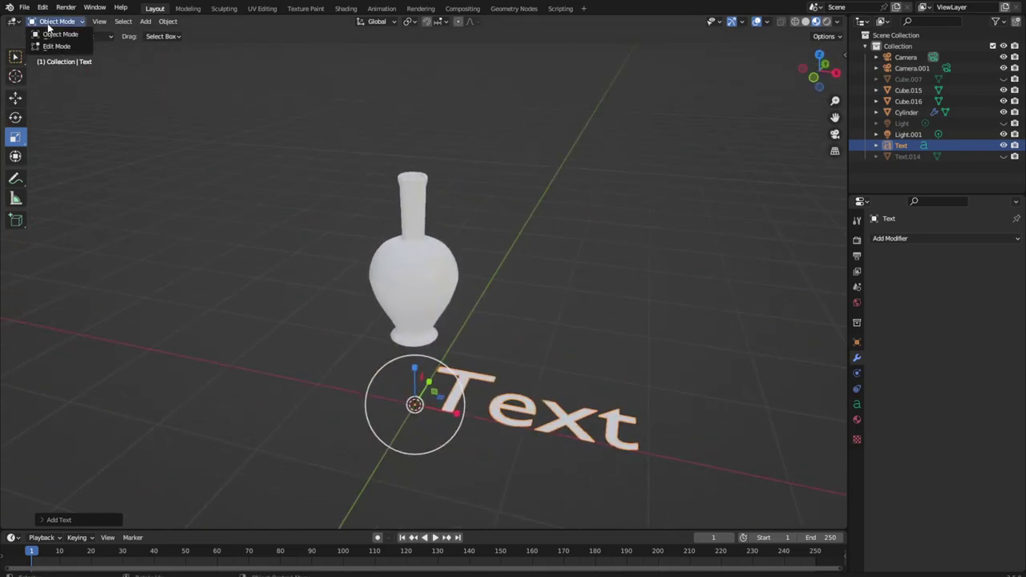
{"action": "left_click", "coordinate": [54, 49]}
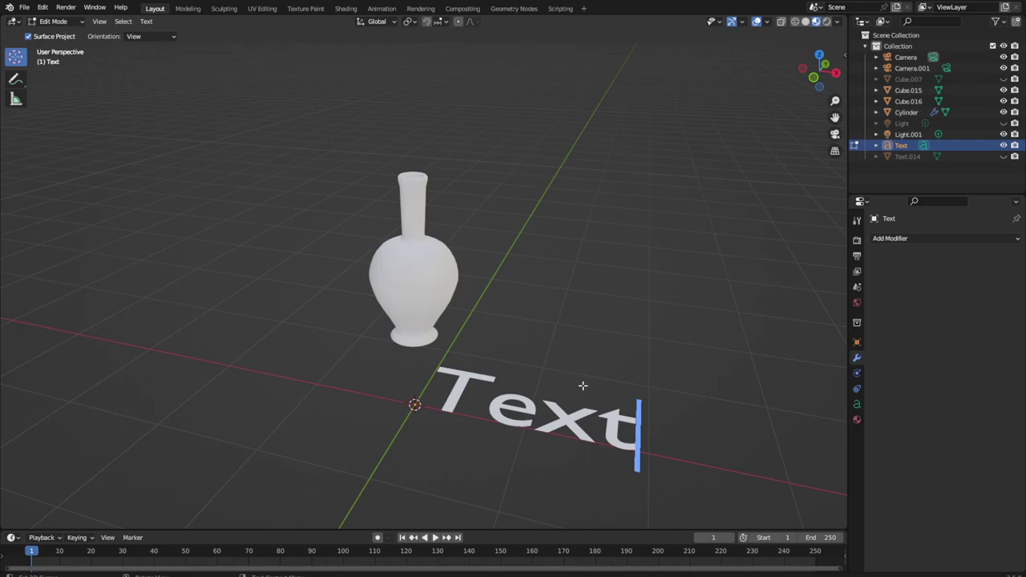
{"action": "key", "text": "BackSpace"}
{"action": "key", "text": "BackSpace"}
{"action": "key", "text": "BackSpace"}
{"action": "key", "text": "BackSpace"}
{"action": "type", "text": "@"}
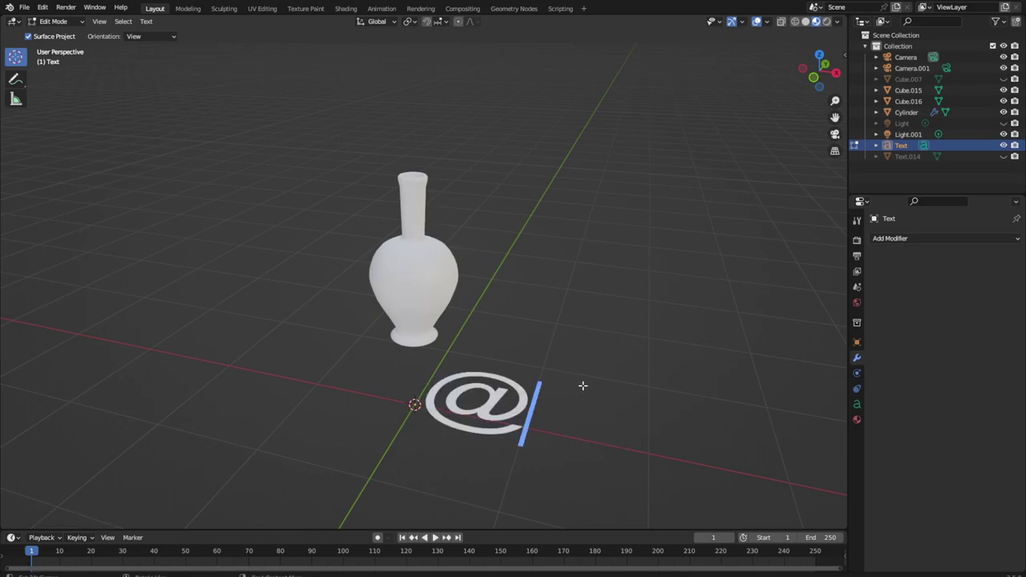
{"action": "type", "text": "2muat"}
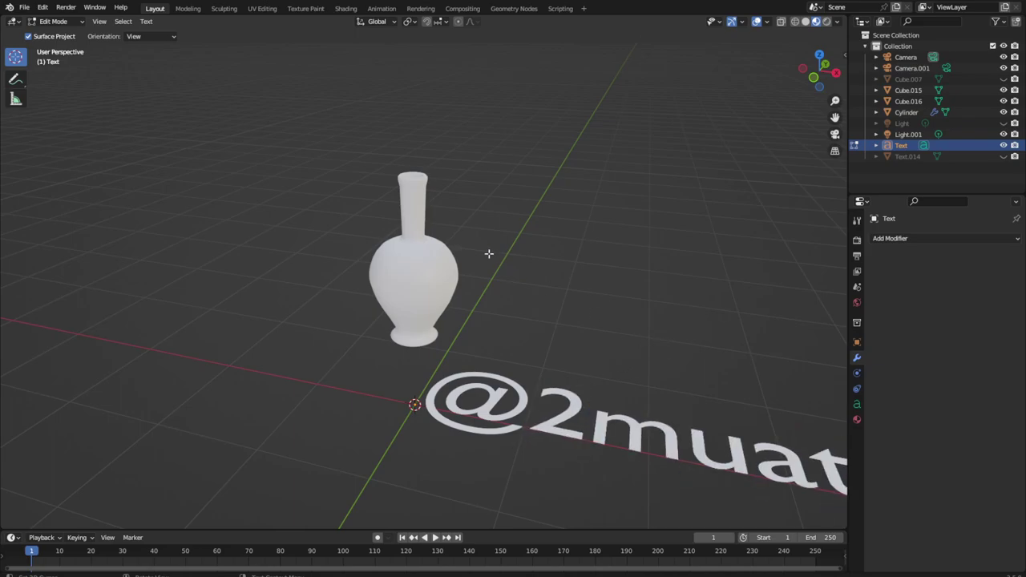
{"action": "scroll", "coordinate": [607, 337], "scroll_direction": "down", "scroll_amount": 2}
Add the handle's final letter and browse the render, output, view layer, scene, world and collection properties
{"action": "type", "text": "h"}
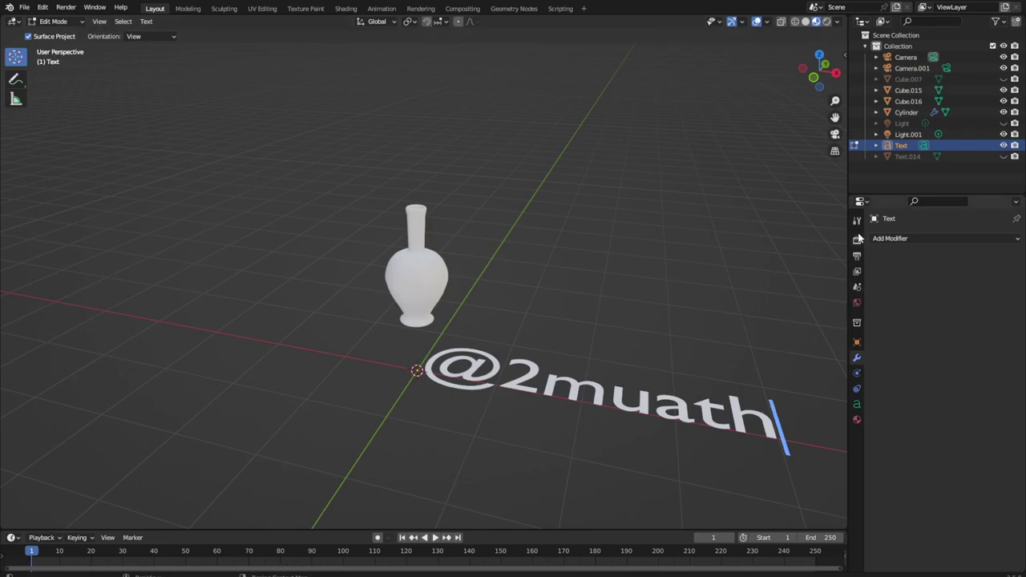
{"action": "left_click", "coordinate": [857, 221]}
{"action": "left_click", "coordinate": [857, 240]}
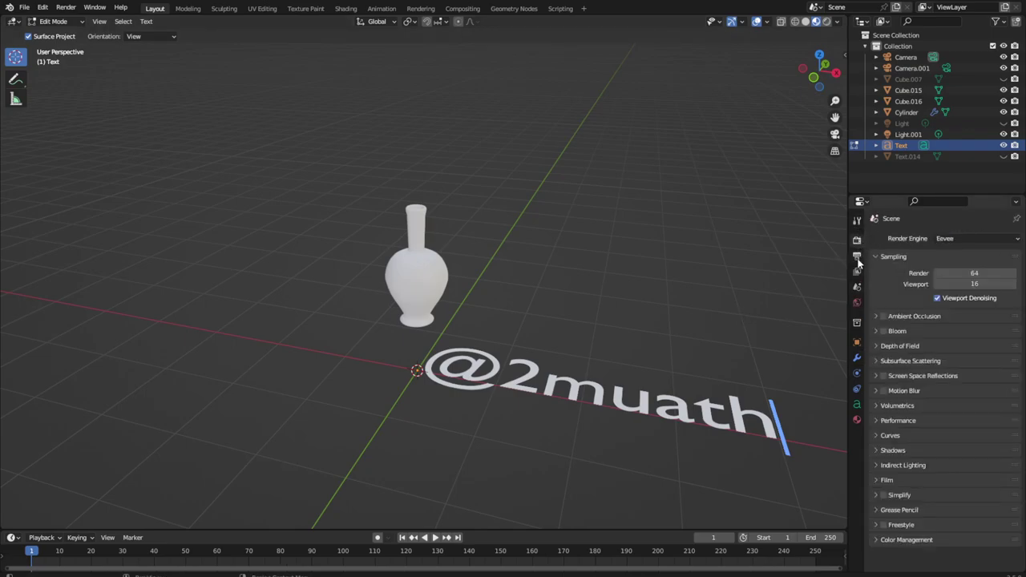
{"action": "left_click", "coordinate": [858, 256]}
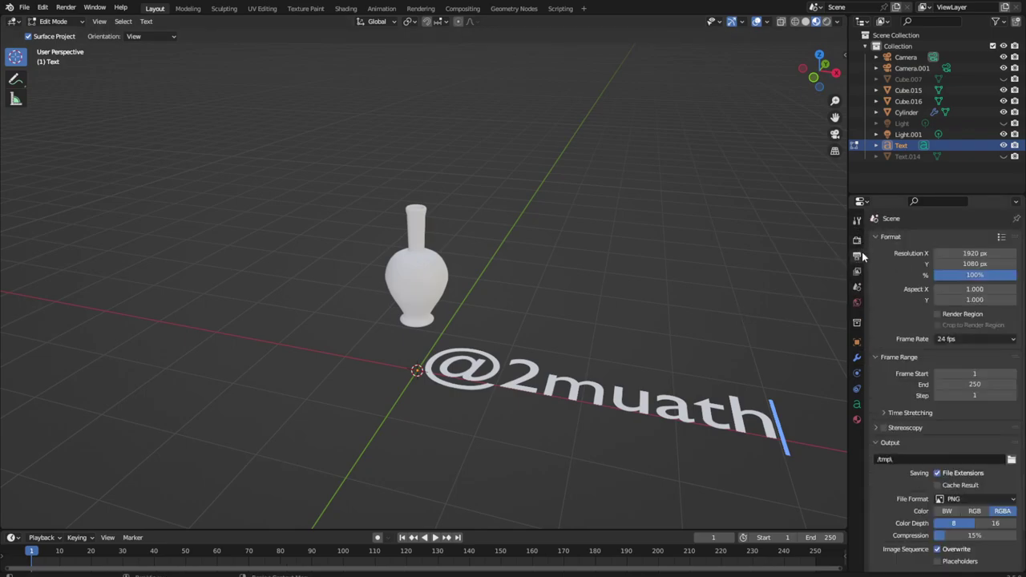
{"action": "left_click", "coordinate": [858, 271]}
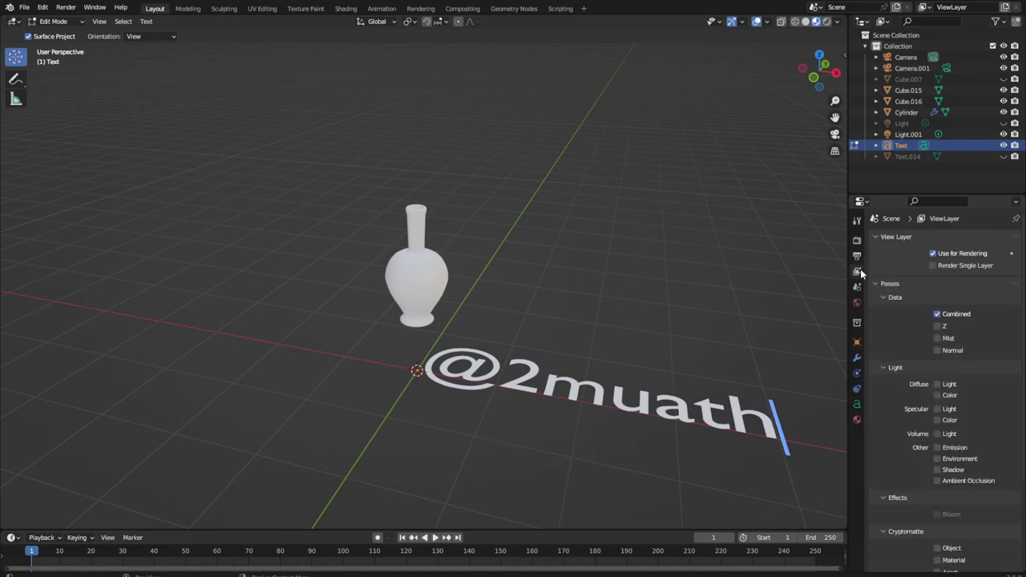
{"action": "left_click", "coordinate": [858, 287]}
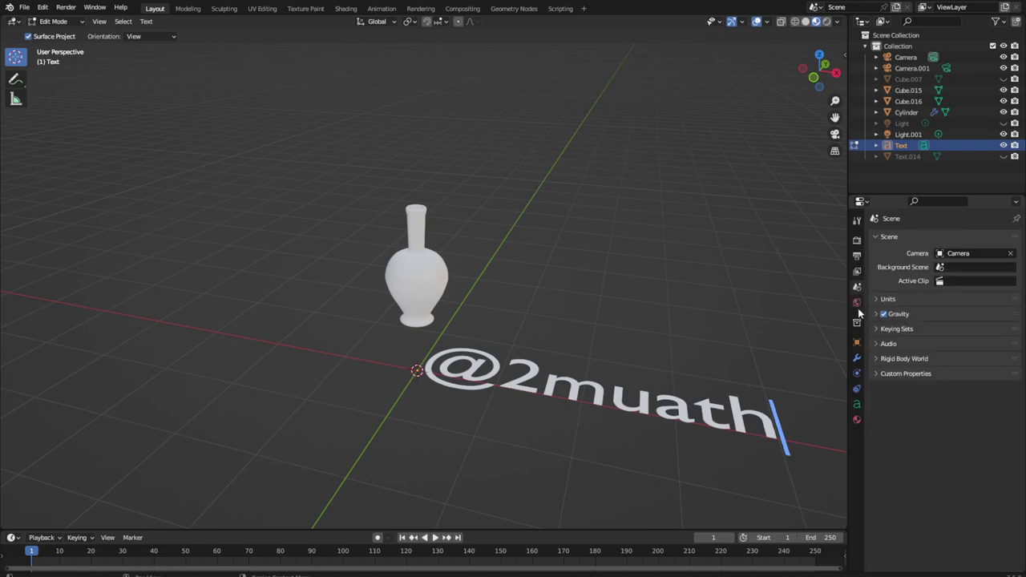
{"action": "left_click", "coordinate": [857, 305]}
{"action": "left_click", "coordinate": [857, 322]}
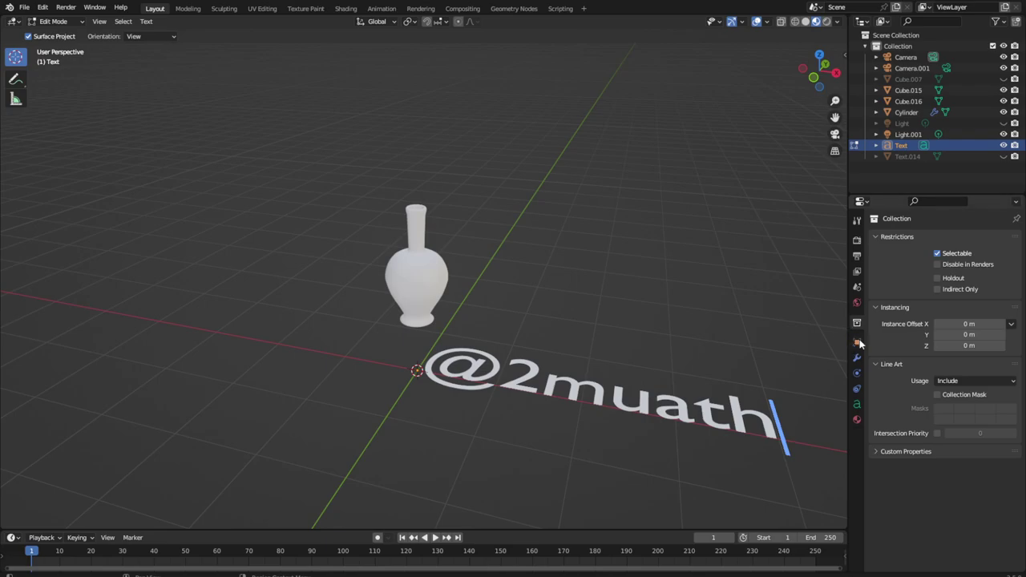
{"action": "left_click", "coordinate": [857, 341]}
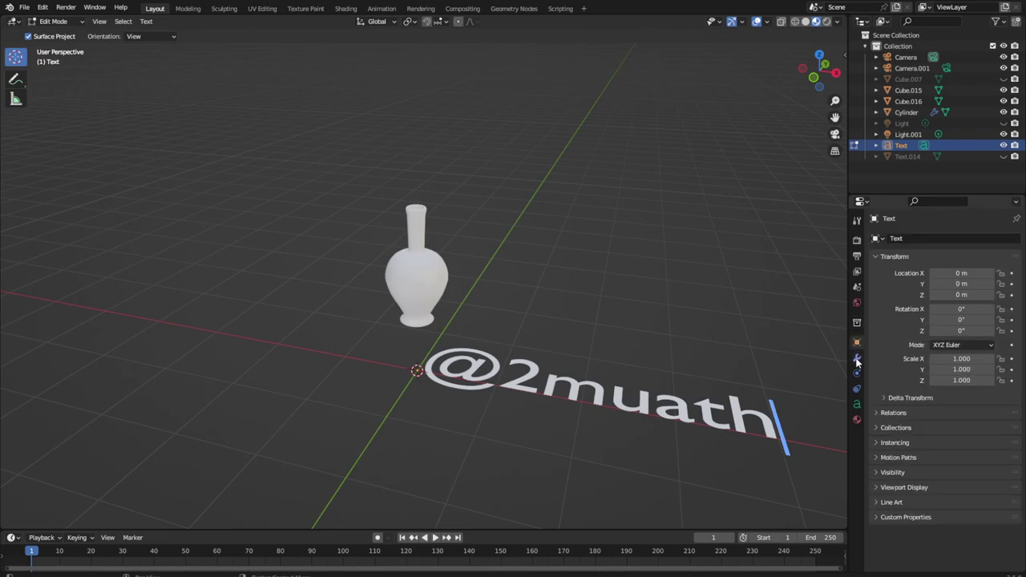
Check the physics, constraints, text data, material and modifier tabs, ending on Object transform settings
{"action": "left_click", "coordinate": [857, 374]}
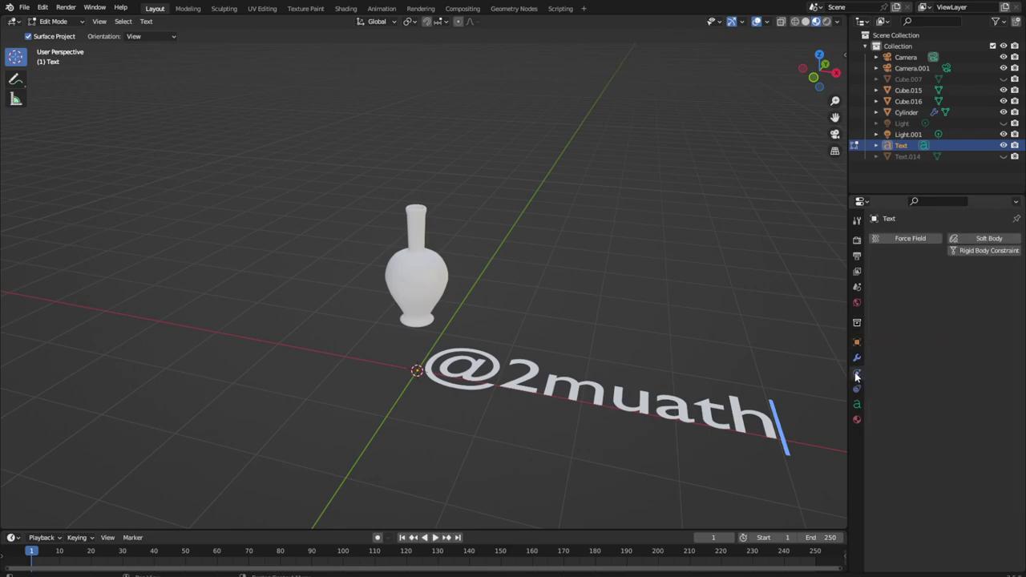
{"action": "left_click", "coordinate": [858, 392]}
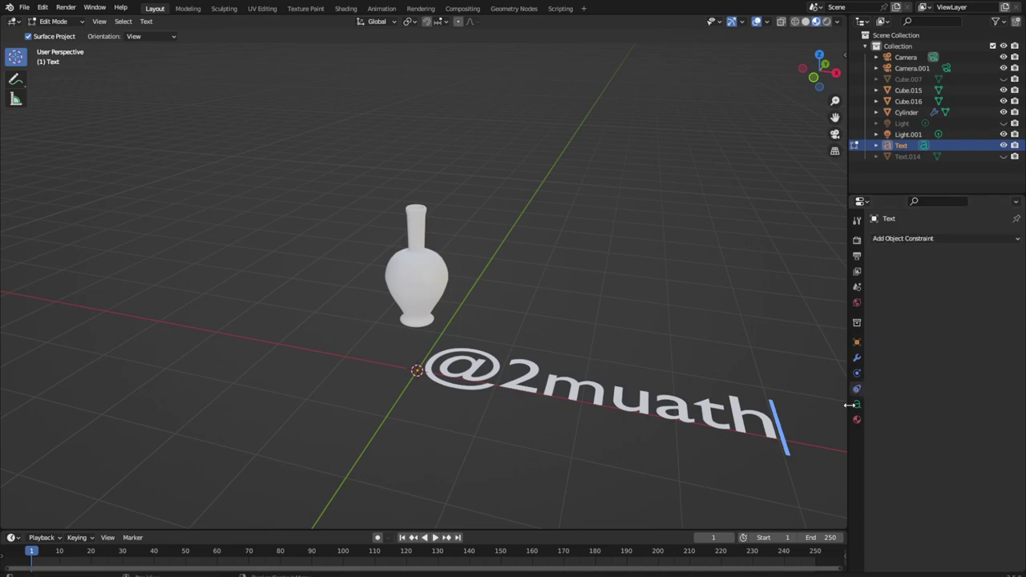
{"action": "left_click", "coordinate": [857, 405]}
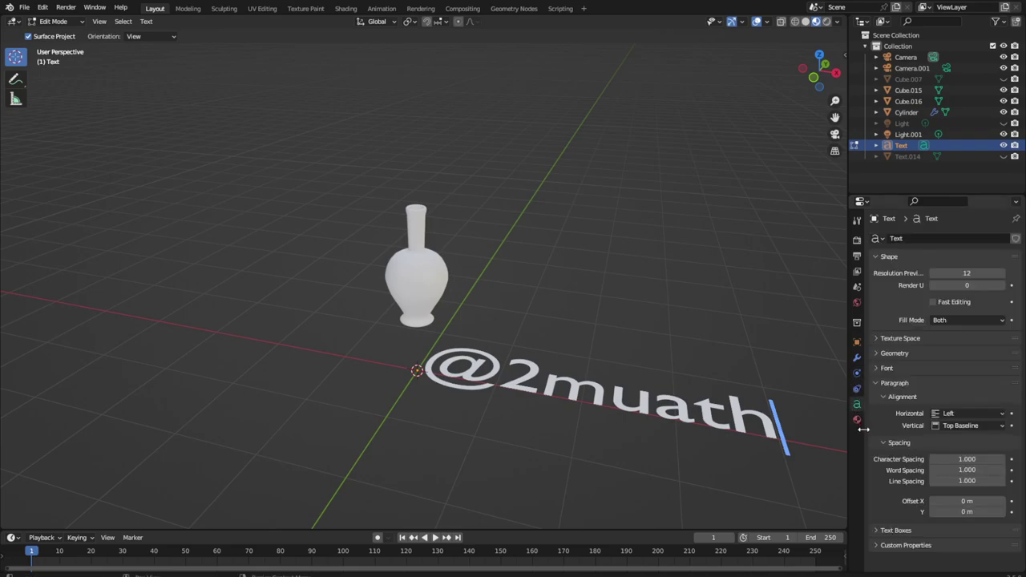
{"action": "left_click", "coordinate": [858, 420]}
{"action": "left_click", "coordinate": [857, 389]}
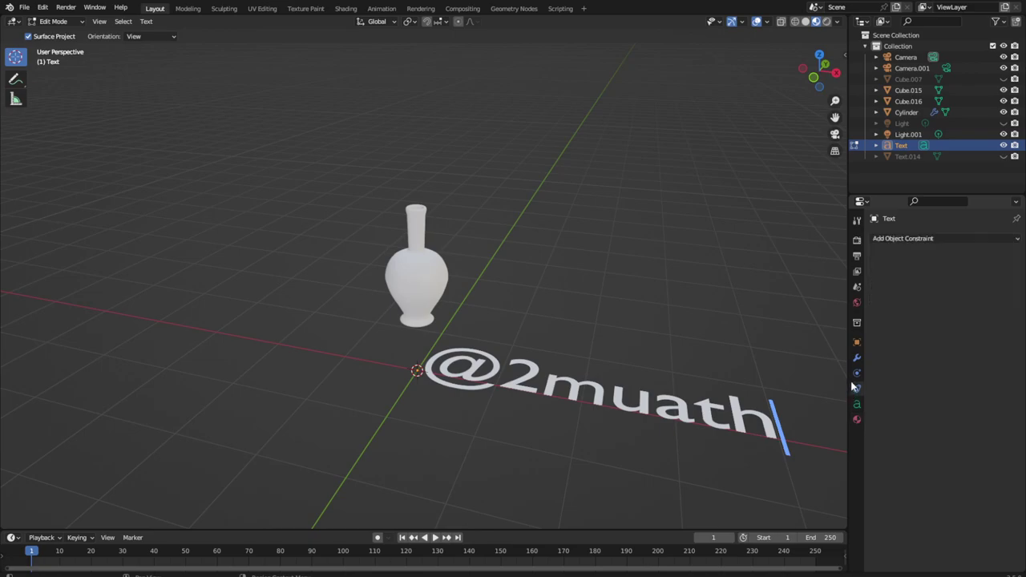
{"action": "left_click", "coordinate": [857, 373]}
{"action": "left_click", "coordinate": [857, 358]}
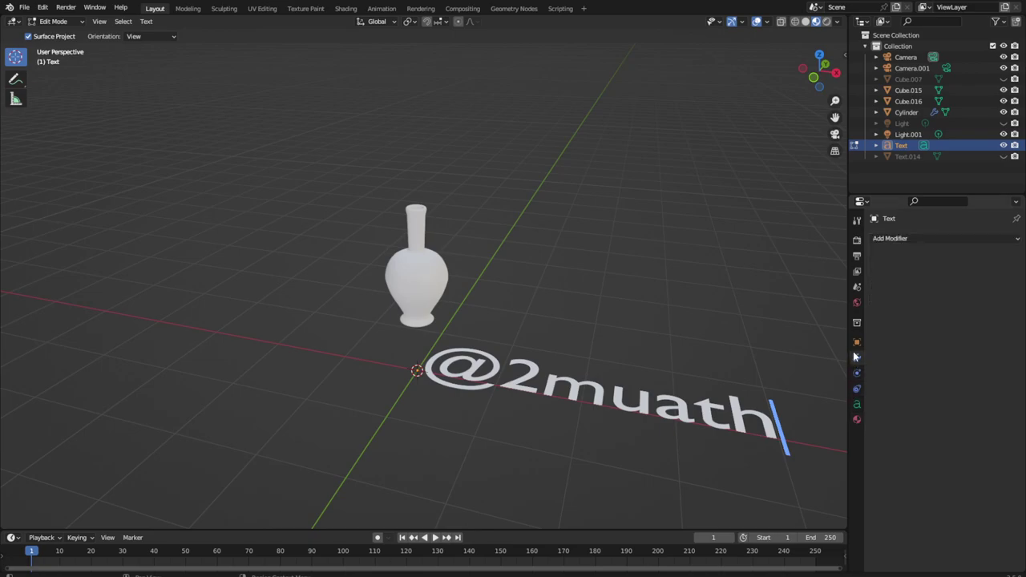
{"action": "left_click", "coordinate": [858, 343]}
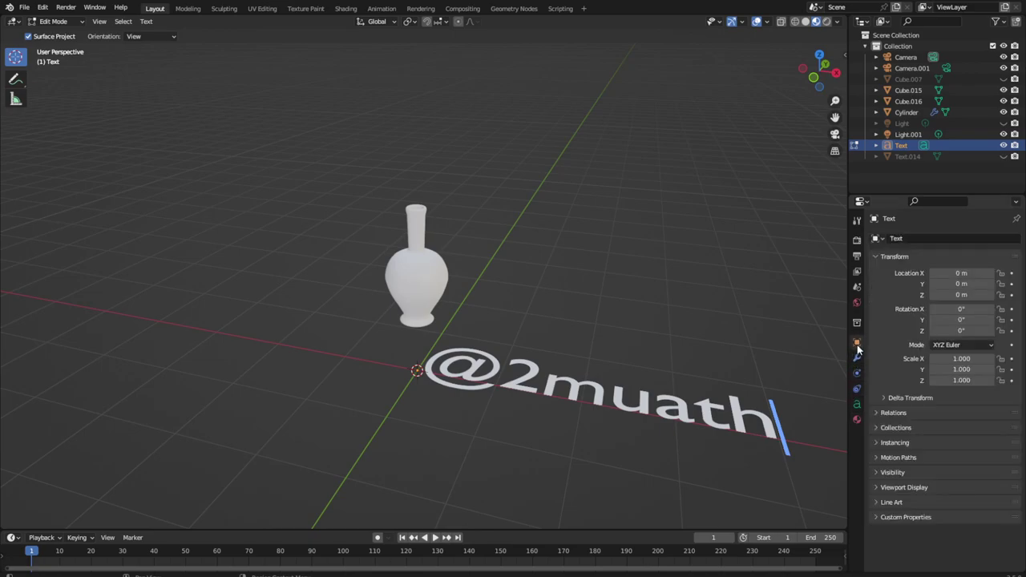
Reset the Text object's scale to 1.000 on X, Y and Z
{"action": "mouse_move", "coordinate": [962, 358]}
{"action": "left_mouse_down"}
{"action": "mouse_move", "coordinate": [995, 359]}
{"action": "mouse_move", "coordinate": [950, 358]}
{"action": "left_mouse_up"}
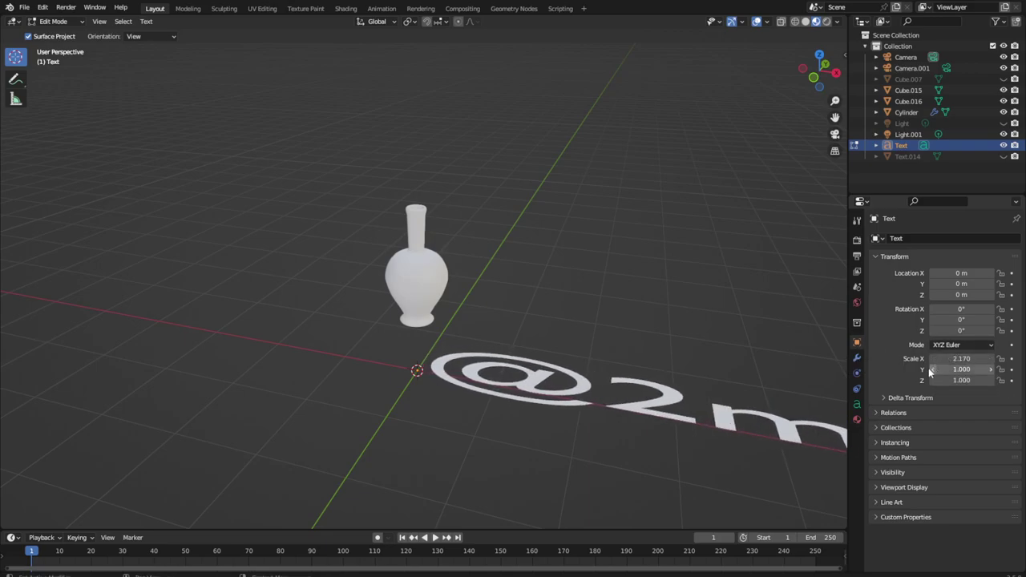
{"action": "left_click_drag", "start_coordinate": [949, 369], "coordinate": [986, 369]}
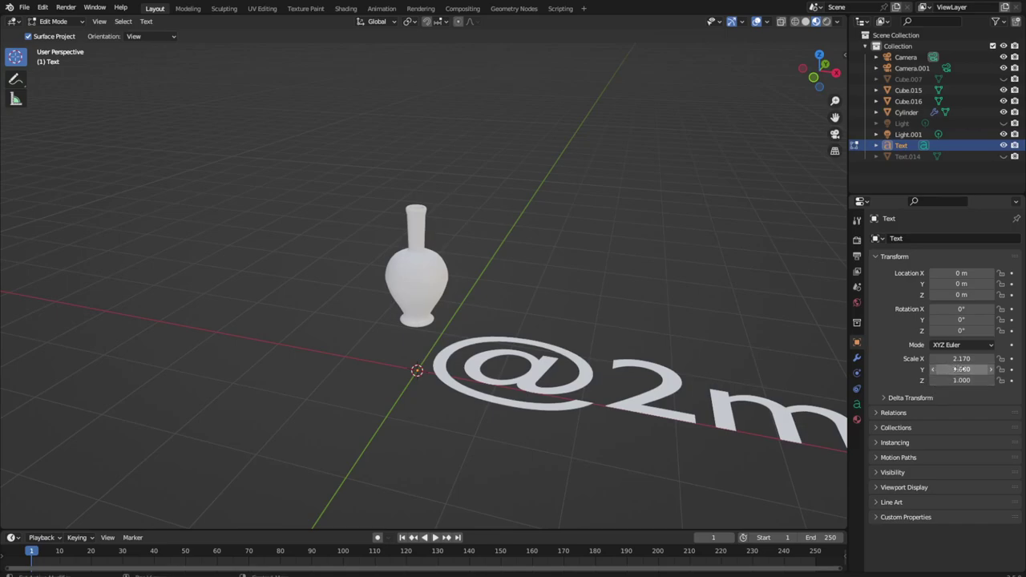
{"action": "left_click", "coordinate": [962, 358]}
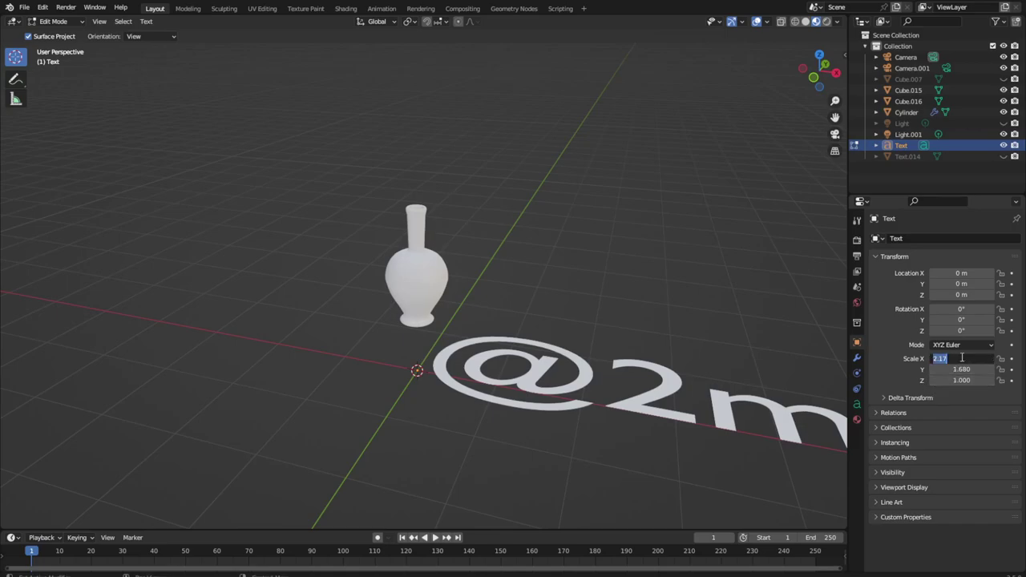
{"action": "type", "text": "1"}
{"action": "key", "text": "Tab"}
{"action": "type", "text": "1"}
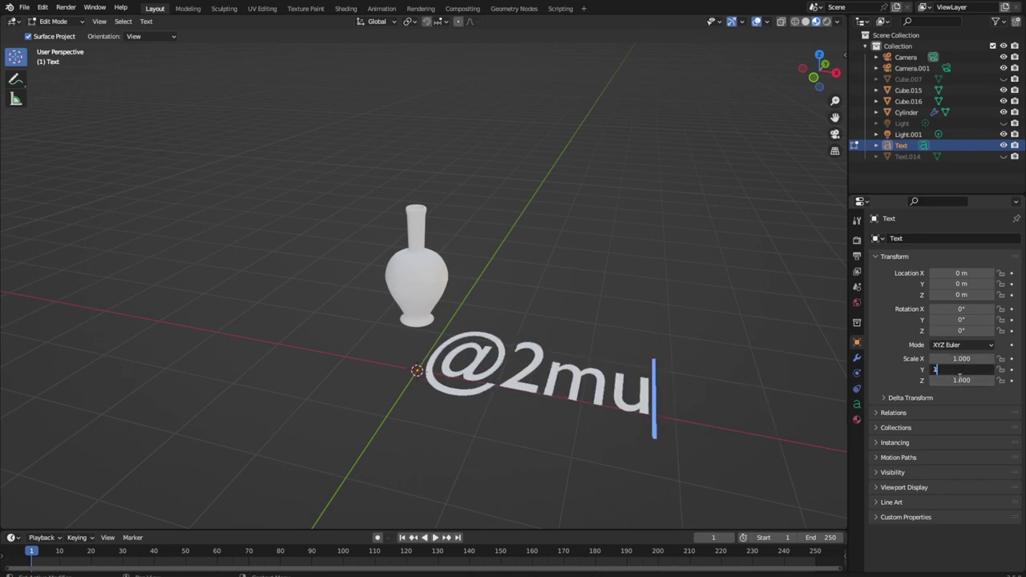
{"action": "key", "text": "Tab"}
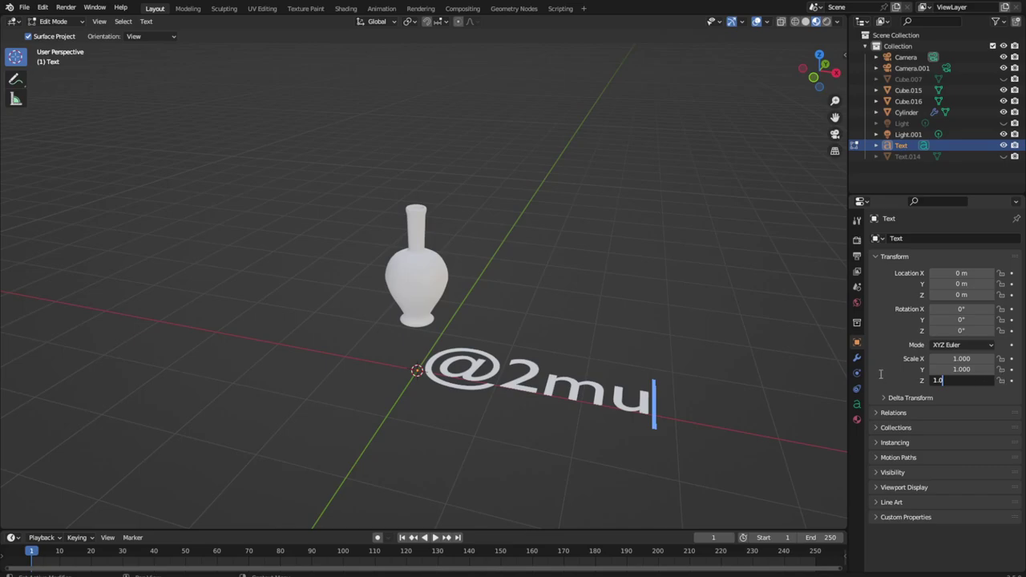
{"action": "left_click", "coordinate": [907, 382]}
{"action": "left_click_drag", "start_coordinate": [974, 381], "coordinate": [962, 381]}
{"action": "left_click", "coordinate": [961, 381]}
{"action": "type", "text": "1"}
{"action": "key", "text": "Return"}
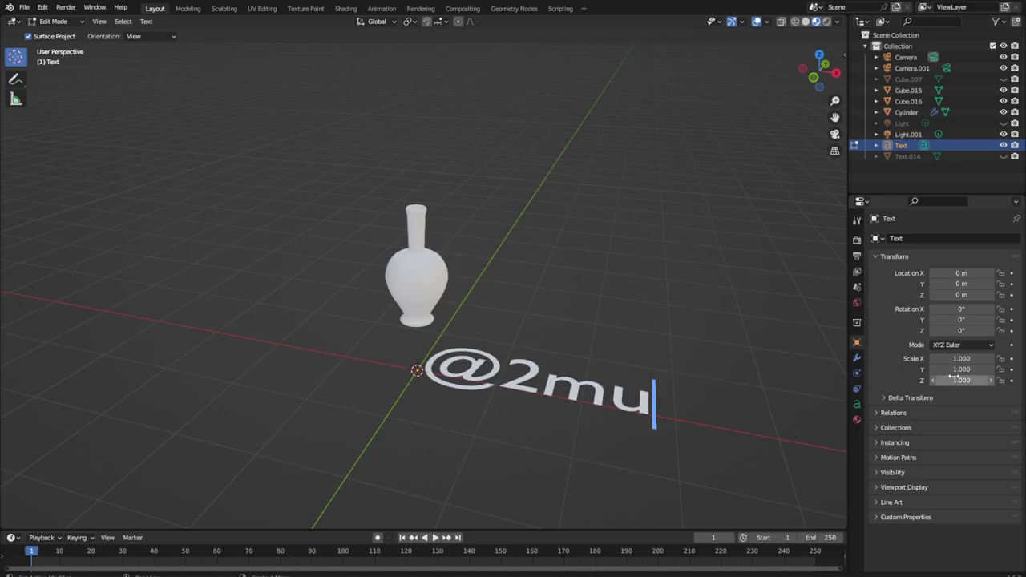
Expand the Relations, Collections and Instancing panels in Object properties
{"action": "left_click", "coordinate": [910, 411]}
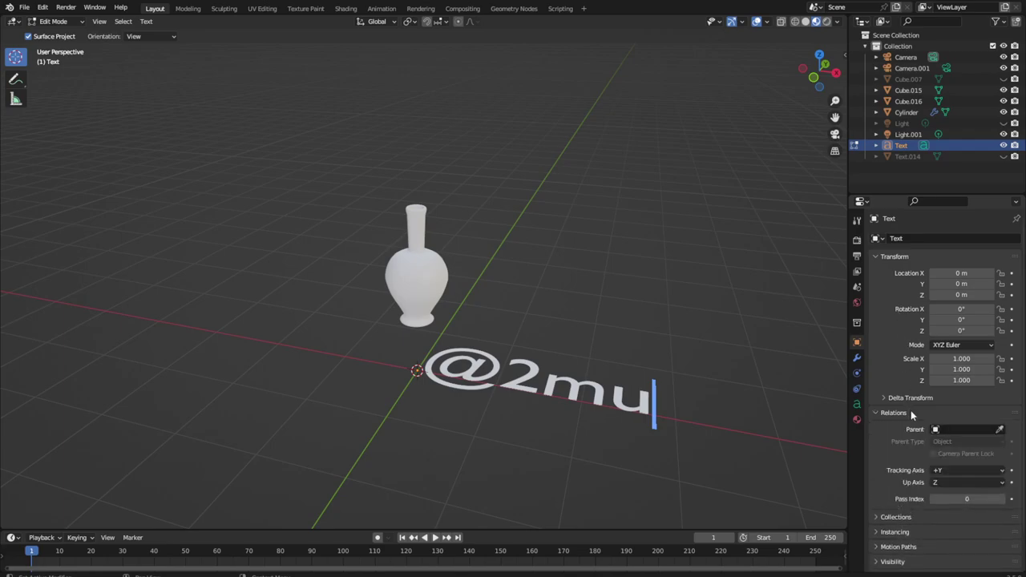
{"action": "scroll", "coordinate": [909, 409], "scroll_direction": "down", "scroll_amount": 1}
{"action": "left_click", "coordinate": [898, 475]}
{"action": "scroll", "coordinate": [898, 474], "scroll_direction": "down", "scroll_amount": 3}
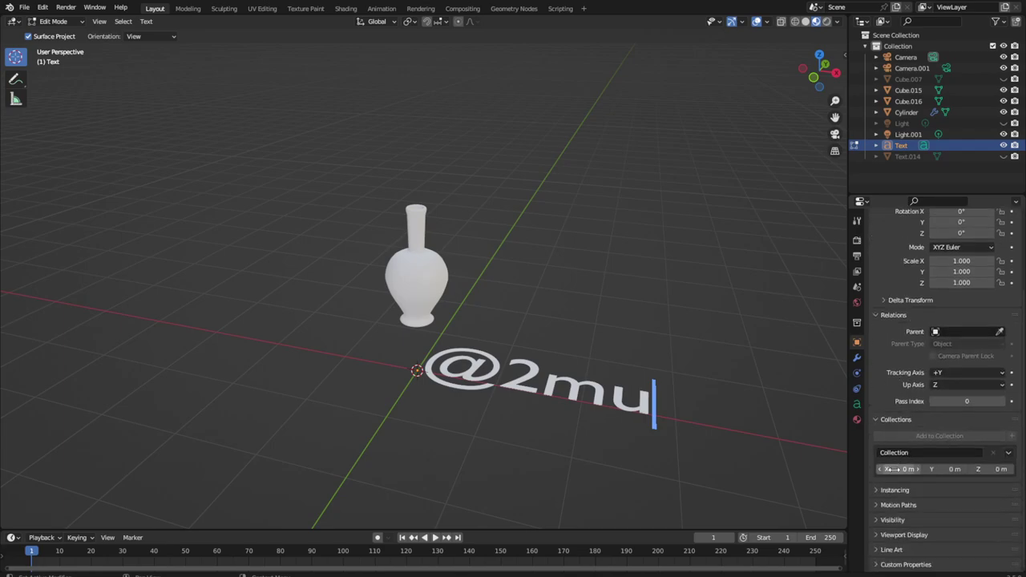
{"action": "left_click", "coordinate": [899, 487]}
{"action": "scroll", "coordinate": [899, 487], "scroll_direction": "down", "scroll_amount": 1}
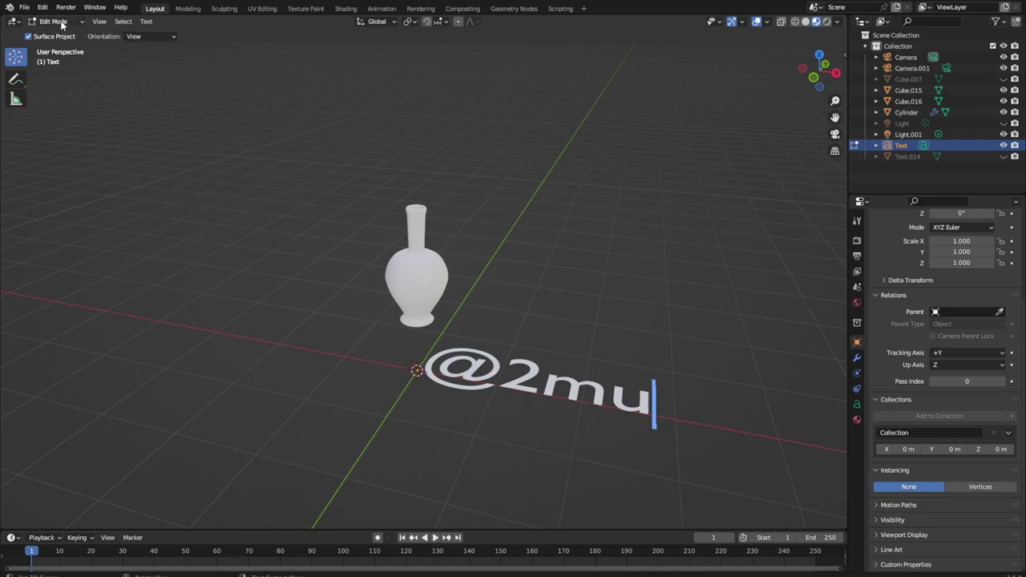
In Object Mode, stretch the text along the Z axis
{"action": "left_click", "coordinate": [61, 25]}
{"action": "left_click", "coordinate": [62, 34]}
{"action": "middle_click_drag", "start_coordinate": [500, 254], "coordinate": [390, 343]}
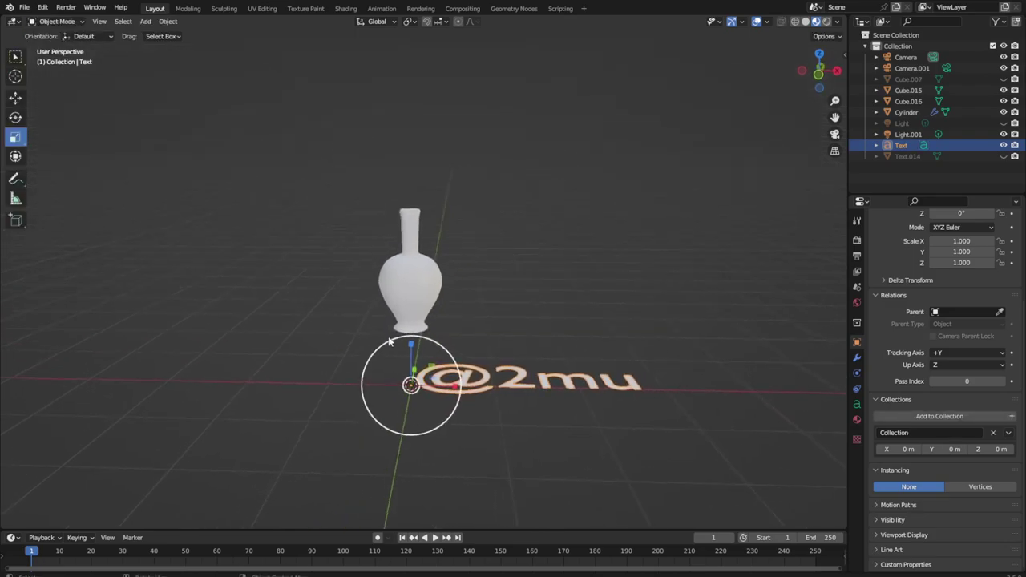
{"action": "key", "text": "s"}
{"action": "key", "text": "z"}
{"action": "left_click", "coordinate": [345, 337]}
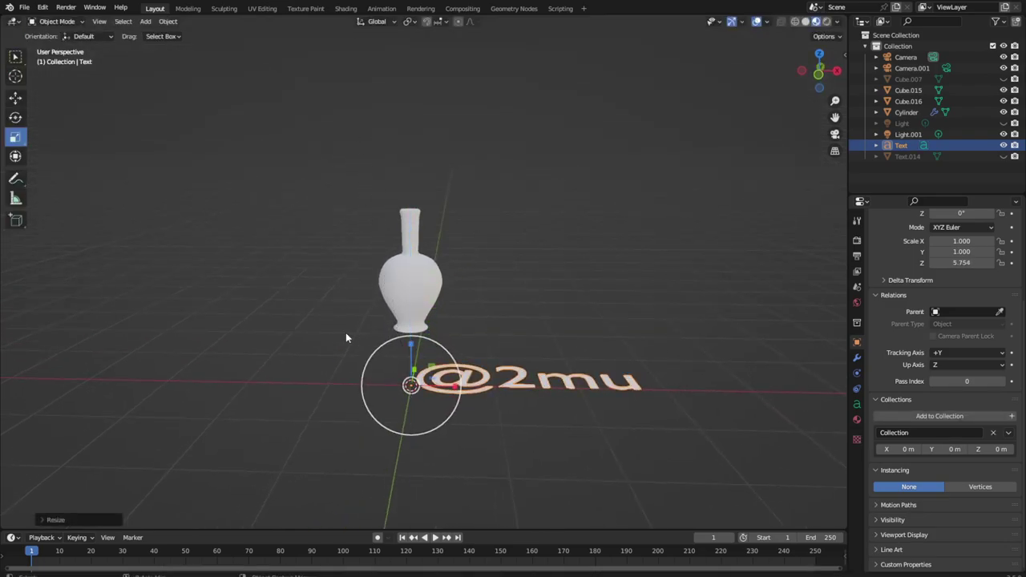
{"action": "key", "text": "s"}
{"action": "key", "text": "z"}
{"action": "left_click", "coordinate": [385, 176]}
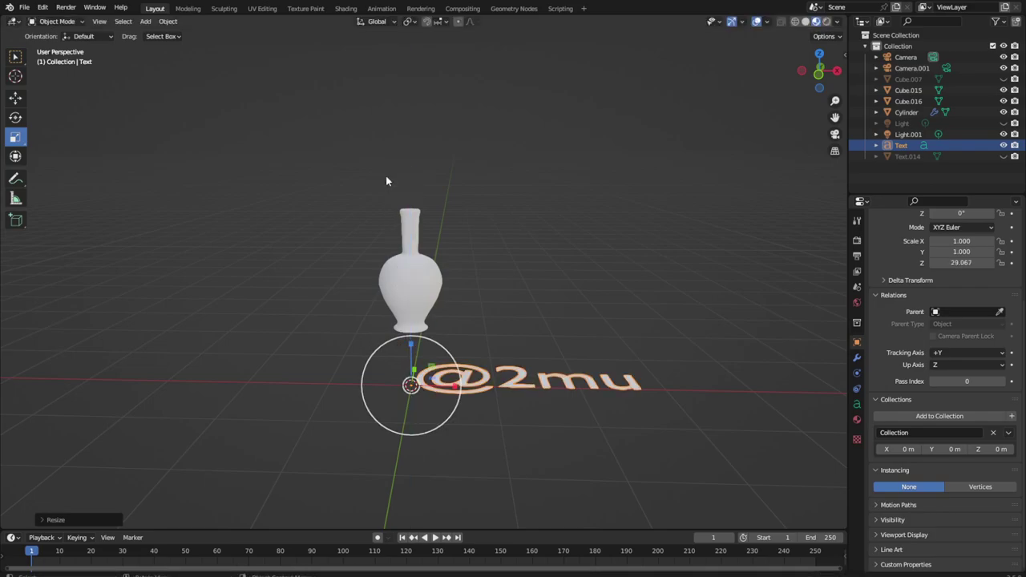
In Edit Mode, insert the missing letters so the text spells the full handle
{"action": "left_click", "coordinate": [56, 22]}
{"action": "left_click", "coordinate": [62, 46]}
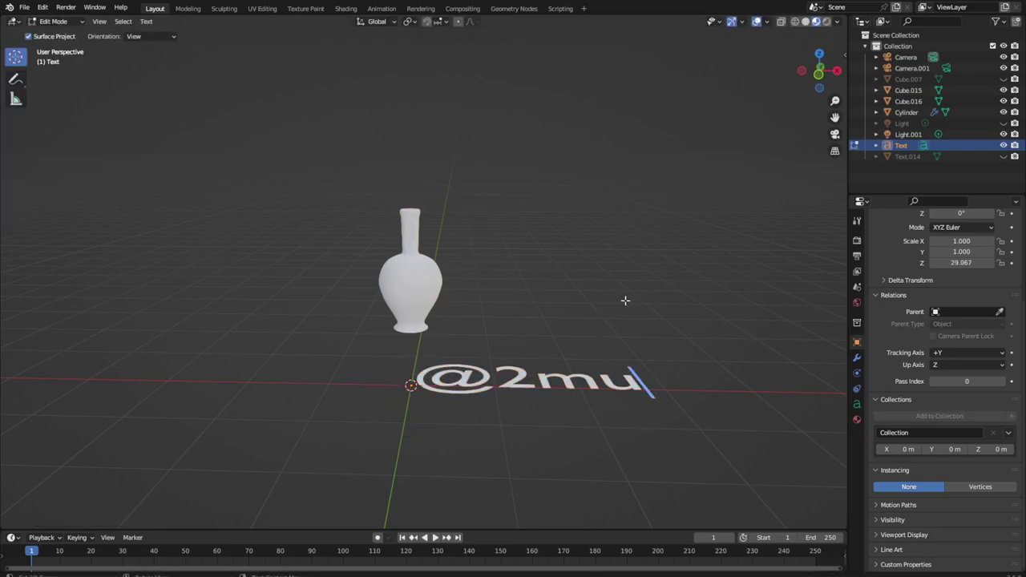
{"action": "type", "text": "th"}
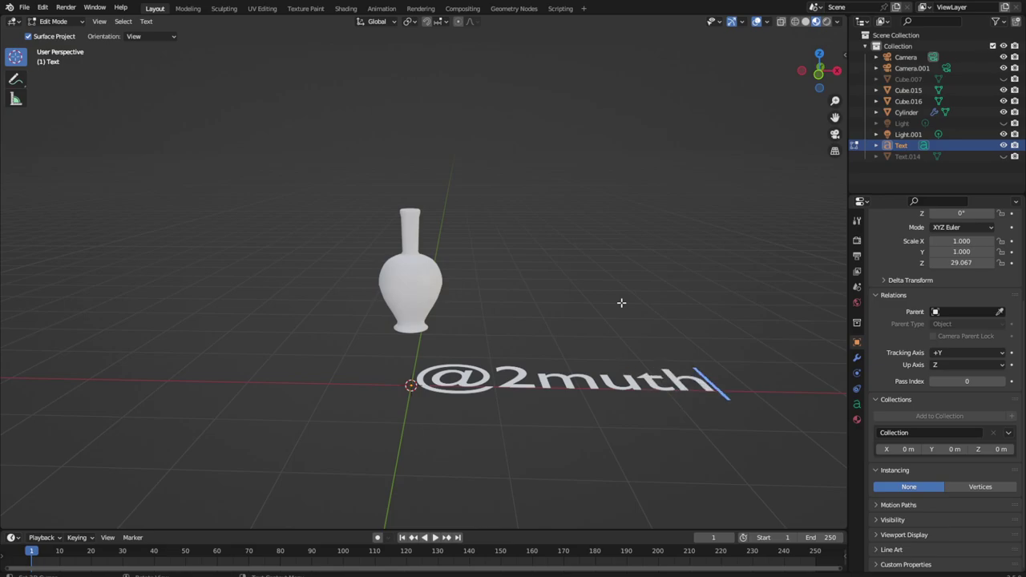
{"action": "key", "text": "Left"}
{"action": "key", "text": "Left"}
{"action": "type", "text": "a"}
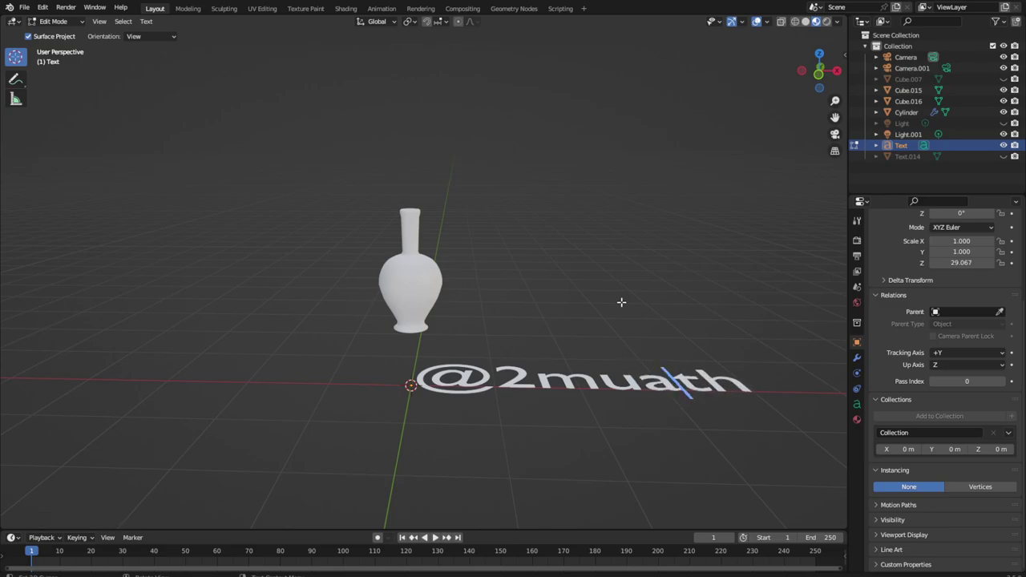
{"action": "right_click", "coordinate": [621, 302], "text": "shift"}
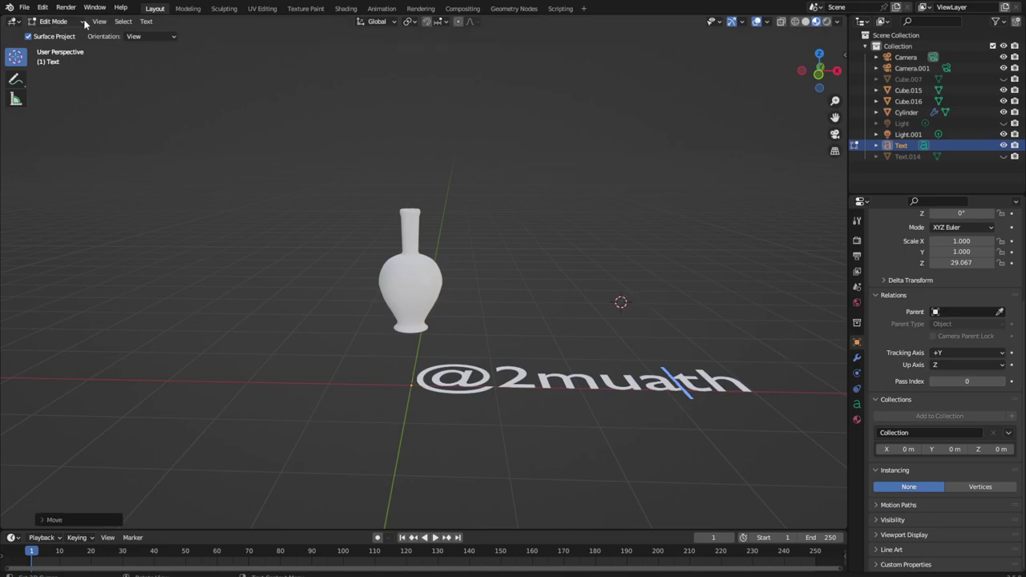
Shrink the text to about 0.209 scale in Object Mode and save the file
{"action": "left_click", "coordinate": [64, 22]}
{"action": "left_click", "coordinate": [68, 35]}
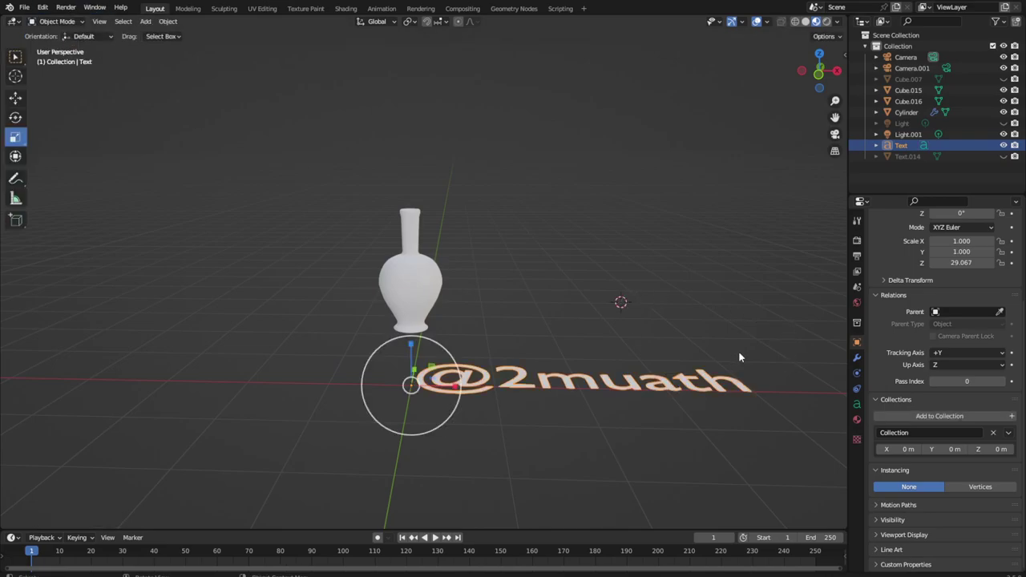
{"action": "middle_click_drag", "start_coordinate": [497, 401], "coordinate": [407, 409]}
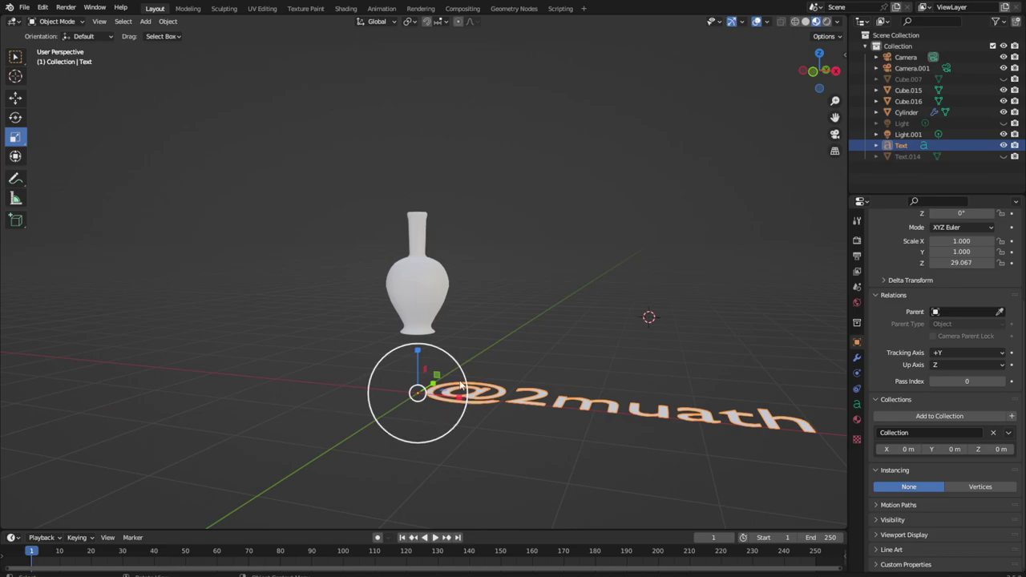
{"action": "mouse_move", "coordinate": [423, 380]}
{"action": "left_mouse_down"}
{"action": "mouse_move", "coordinate": [387, 378]}
{"action": "mouse_move", "coordinate": [407, 393]}
{"action": "left_mouse_up"}
{"action": "middle_click_drag", "start_coordinate": [513, 401], "coordinate": [572, 389]}
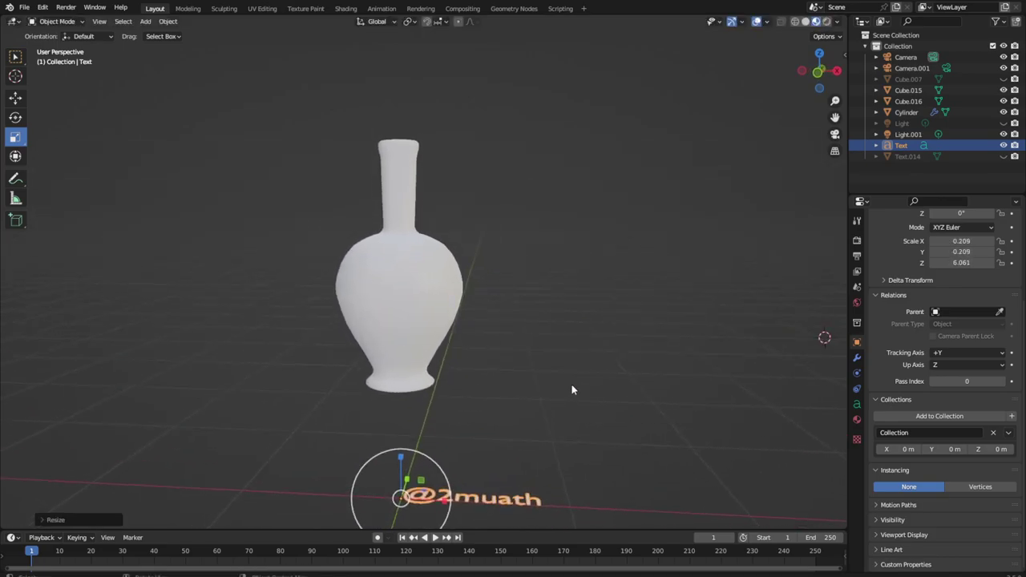
{"action": "key", "text": "ctrl+s"}
{"action": "left_click", "coordinate": [858, 223]}
Page through Render, Output, View Layer and Scene tabs, ending on the Text object's transform settings
{"action": "left_click", "coordinate": [858, 239]}
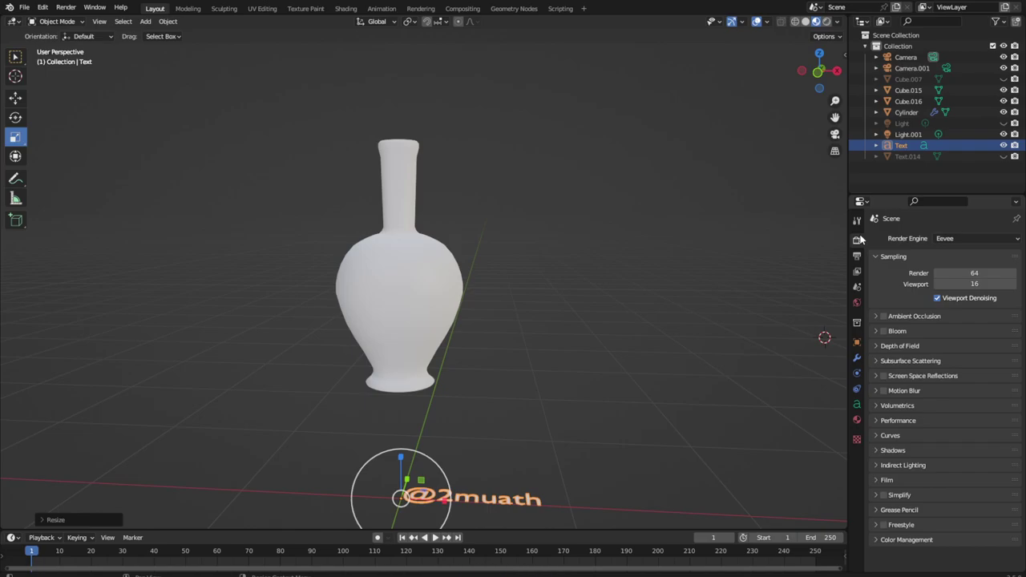
{"action": "left_click", "coordinate": [858, 256]}
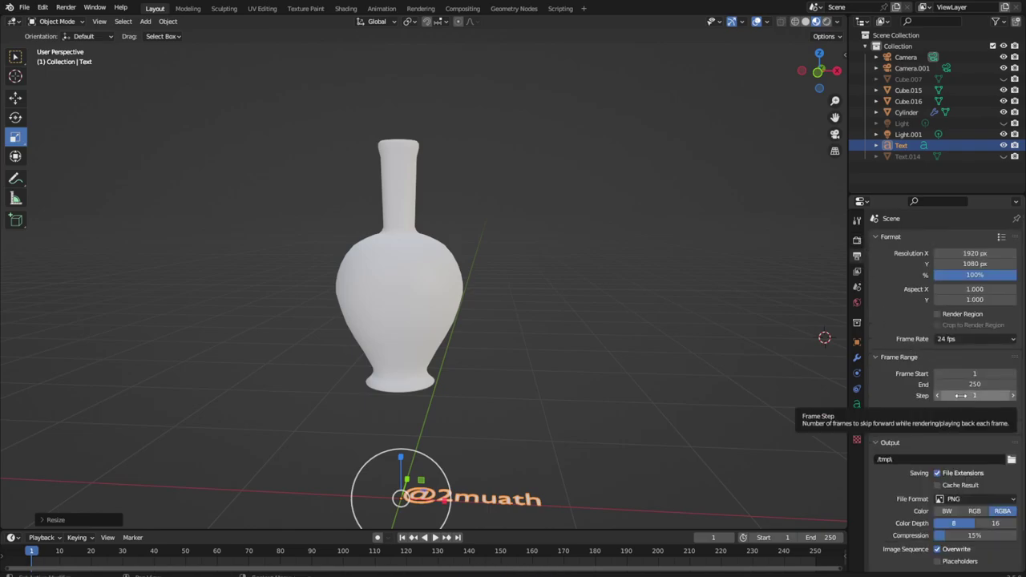
{"action": "scroll", "coordinate": [905, 454], "scroll_direction": "down", "scroll_amount": 2}
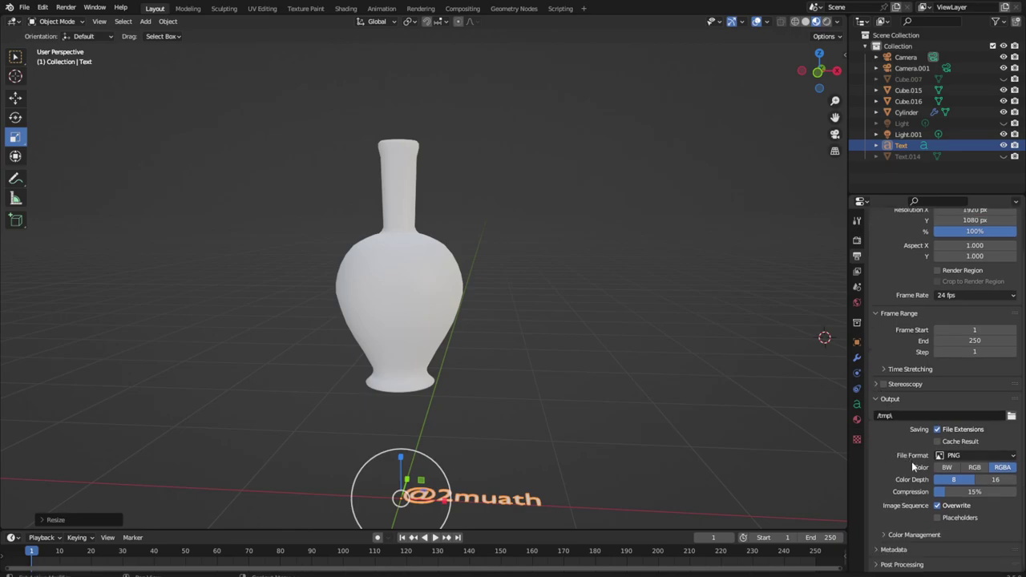
{"action": "scroll", "coordinate": [912, 461], "scroll_direction": "up", "scroll_amount": 2}
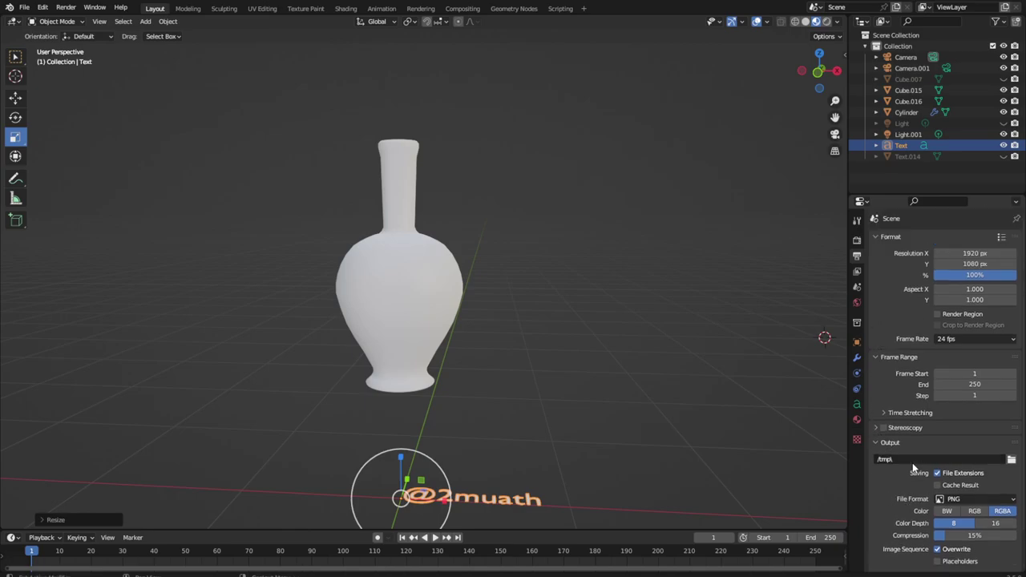
{"action": "left_click", "coordinate": [858, 271]}
{"action": "left_click", "coordinate": [857, 287]}
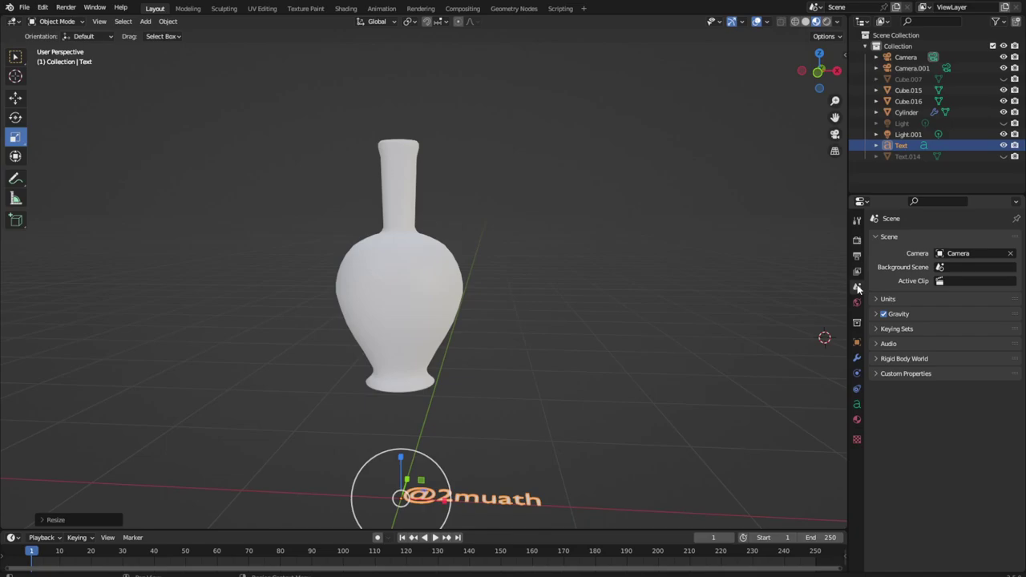
{"action": "left_click", "coordinate": [857, 344]}
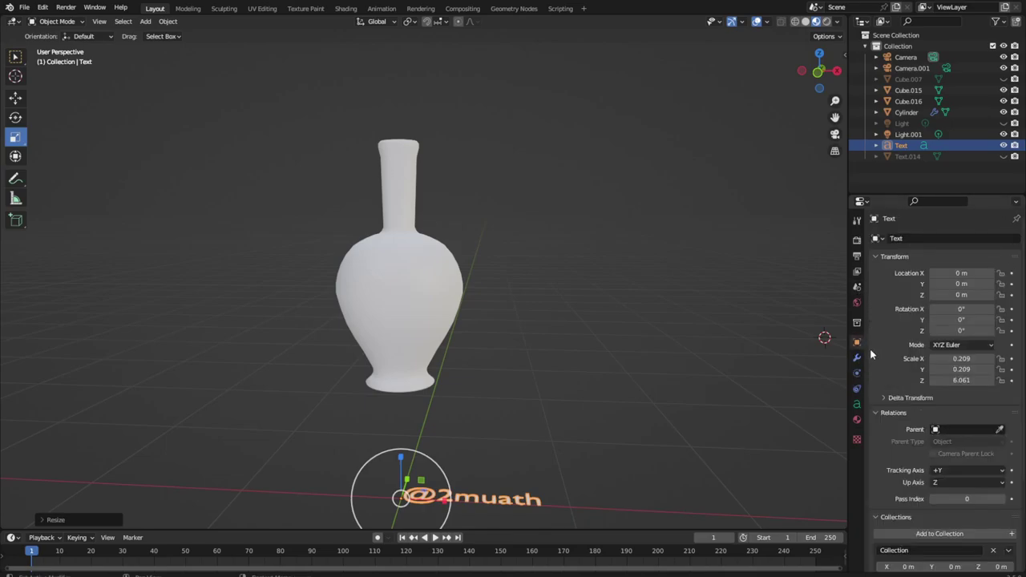
Lower the Text object's Z scale to 5.531, undoing a trial stretch so X and Y stay 0.209
{"action": "left_click_drag", "start_coordinate": [940, 358], "coordinate": [1002, 359]}
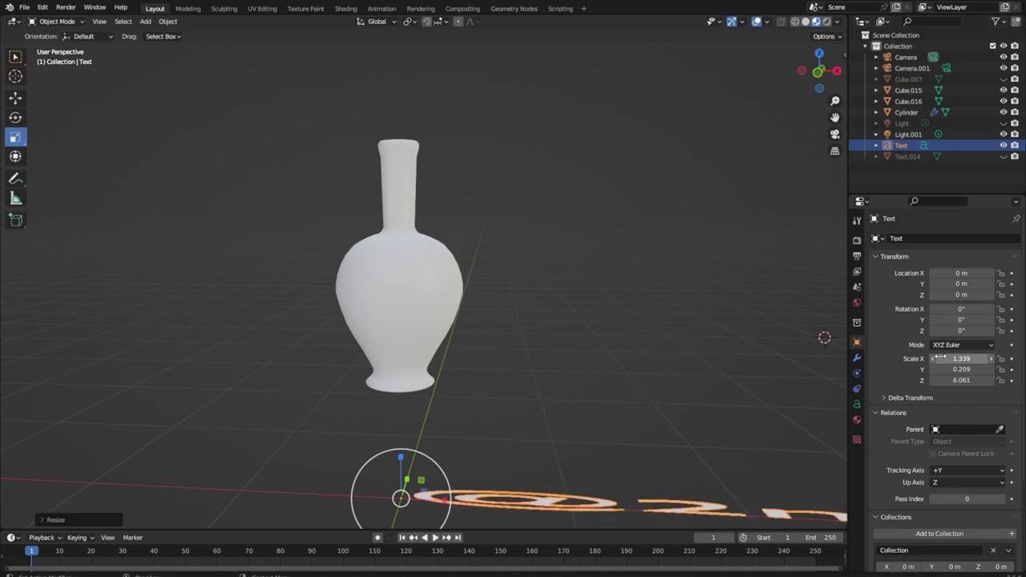
{"action": "key", "text": "ctrl+z"}
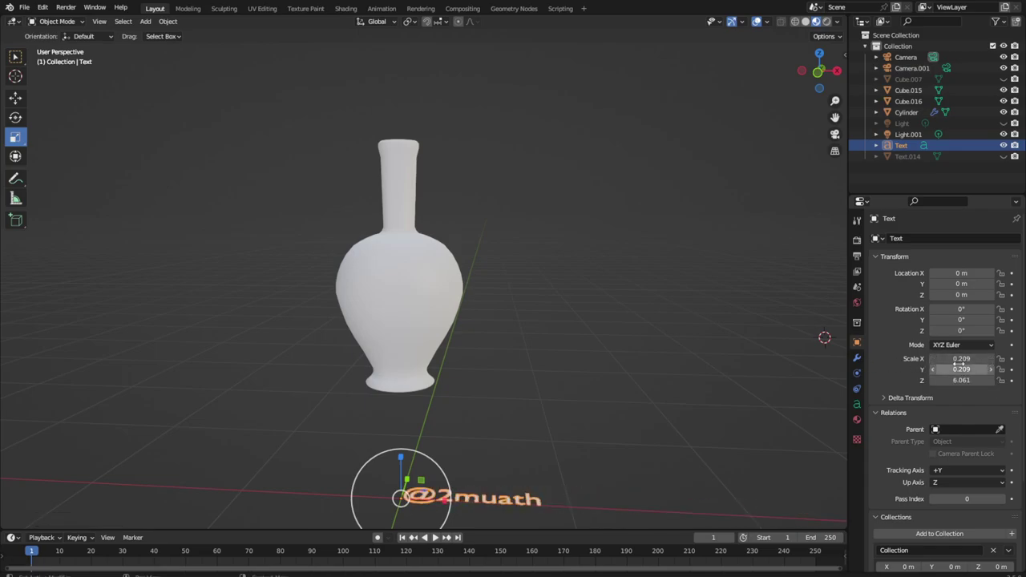
{"action": "key", "text": "ctrl+z"}
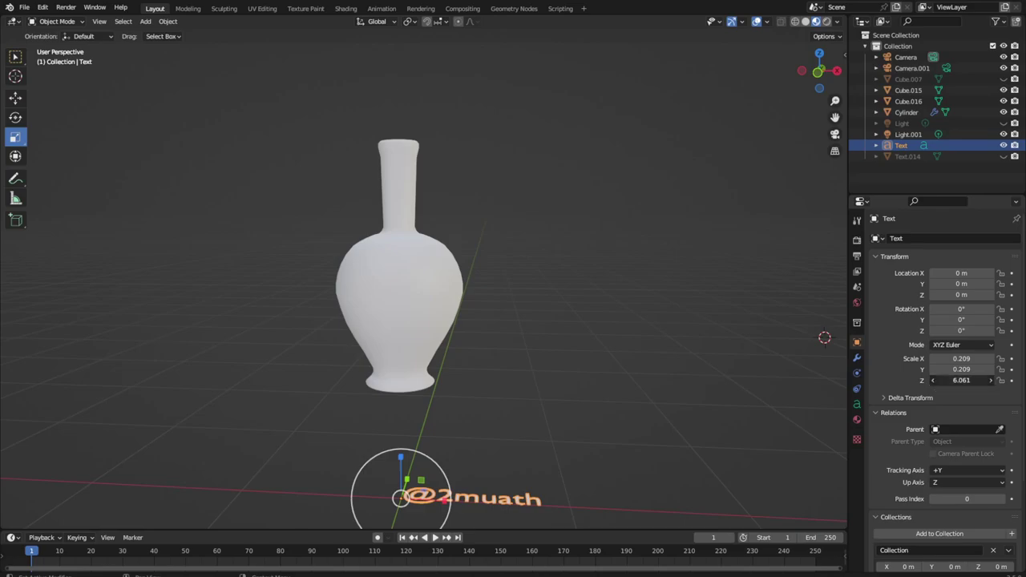
{"action": "left_click_drag", "start_coordinate": [961, 380], "coordinate": [994, 380]}
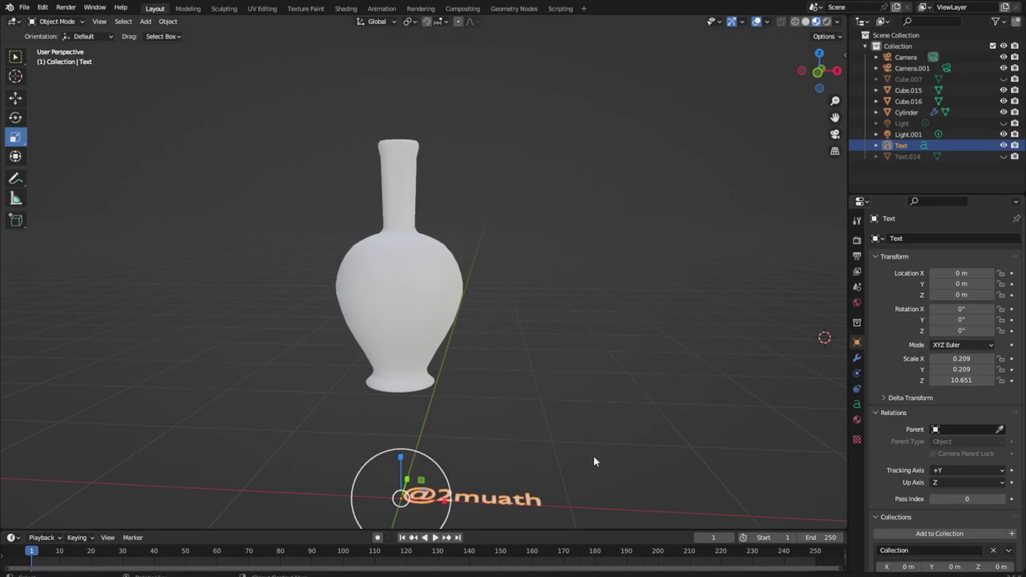
{"action": "mouse_move", "coordinate": [593, 462]}
{"action": "middle_mouse_down"}
{"action": "mouse_move", "coordinate": [534, 291]}
{"action": "mouse_move", "coordinate": [542, 302]}
{"action": "middle_mouse_up"}
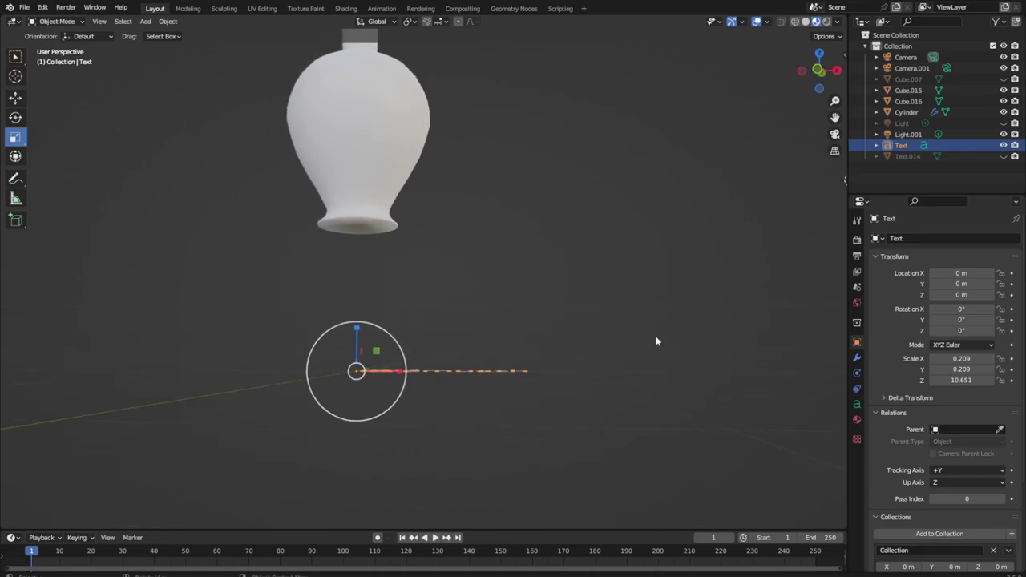
{"action": "mouse_move", "coordinate": [962, 380]}
{"action": "left_mouse_down"}
{"action": "mouse_move", "coordinate": [971, 380]}
{"action": "mouse_move", "coordinate": [930, 380]}
{"action": "left_mouse_up"}
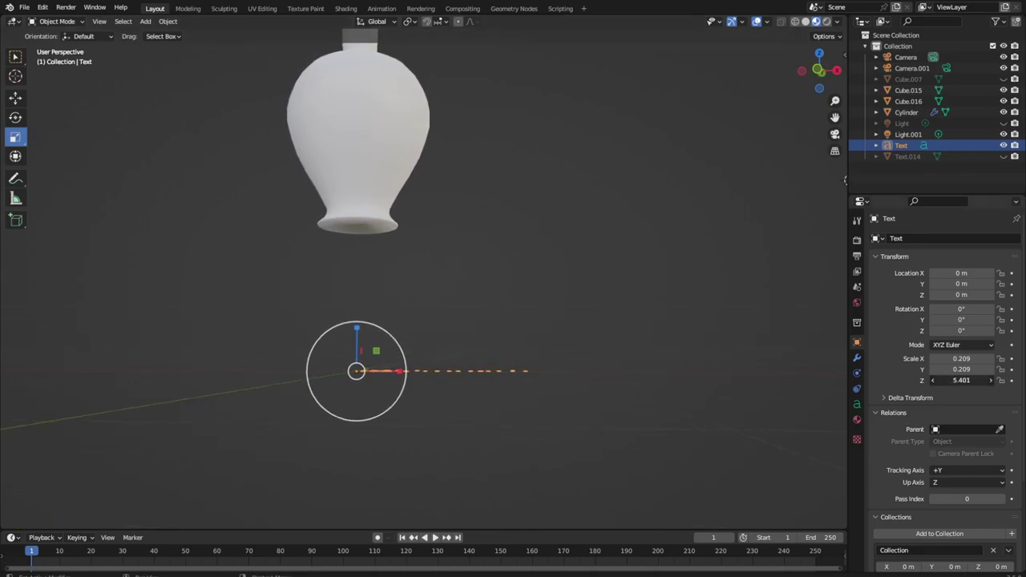
{"action": "scroll", "coordinate": [935, 437], "scroll_direction": "down", "scroll_amount": 2}
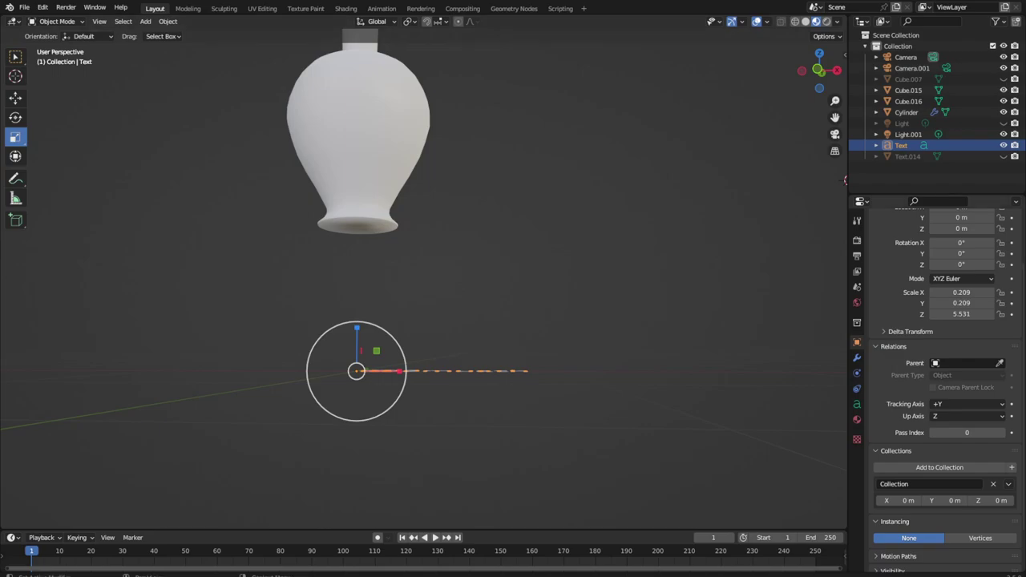
Expand the Object tab's Motion Paths, Visibility, Viewport Display, Line Art and Custom Properties panels
{"action": "scroll", "coordinate": [946, 393], "scroll_direction": "down", "scroll_amount": 2}
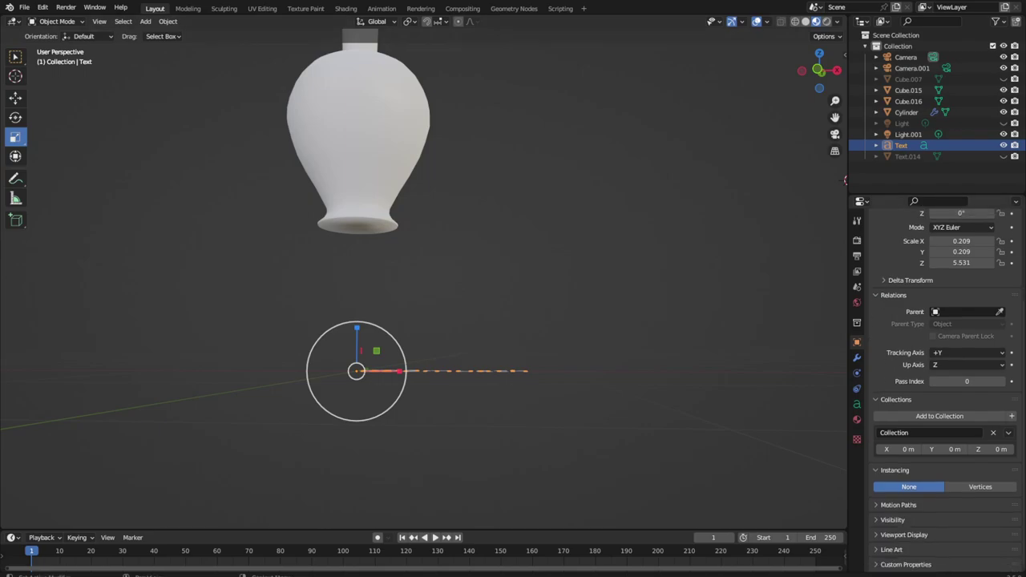
{"action": "scroll", "coordinate": [942, 384], "scroll_direction": "up", "scroll_amount": 3}
{"action": "scroll", "coordinate": [942, 385], "scroll_direction": "up", "scroll_amount": 1}
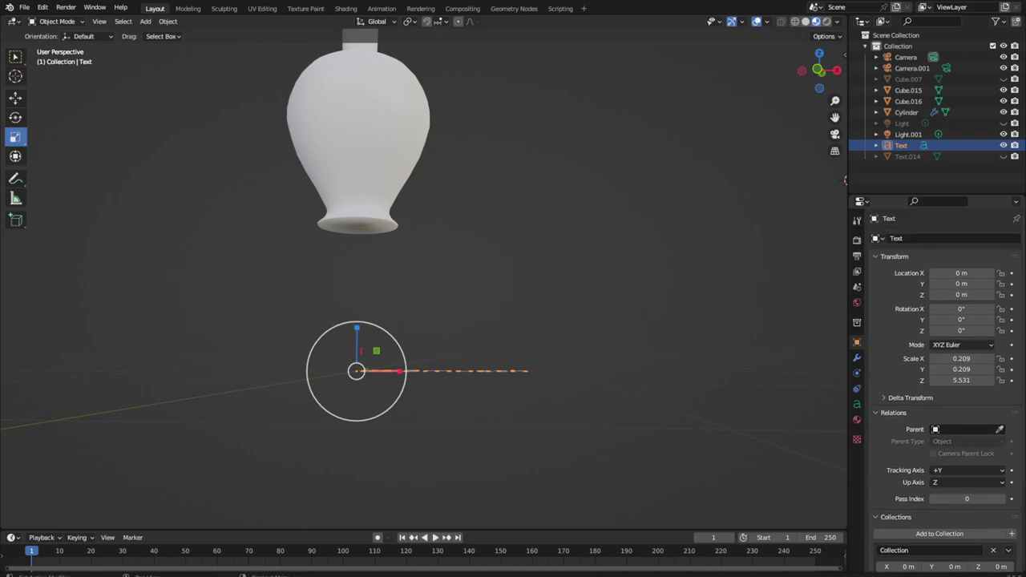
{"action": "scroll", "coordinate": [942, 385], "scroll_direction": "down", "scroll_amount": 2}
{"action": "scroll", "coordinate": [942, 384], "scroll_direction": "down", "scroll_amount": 2}
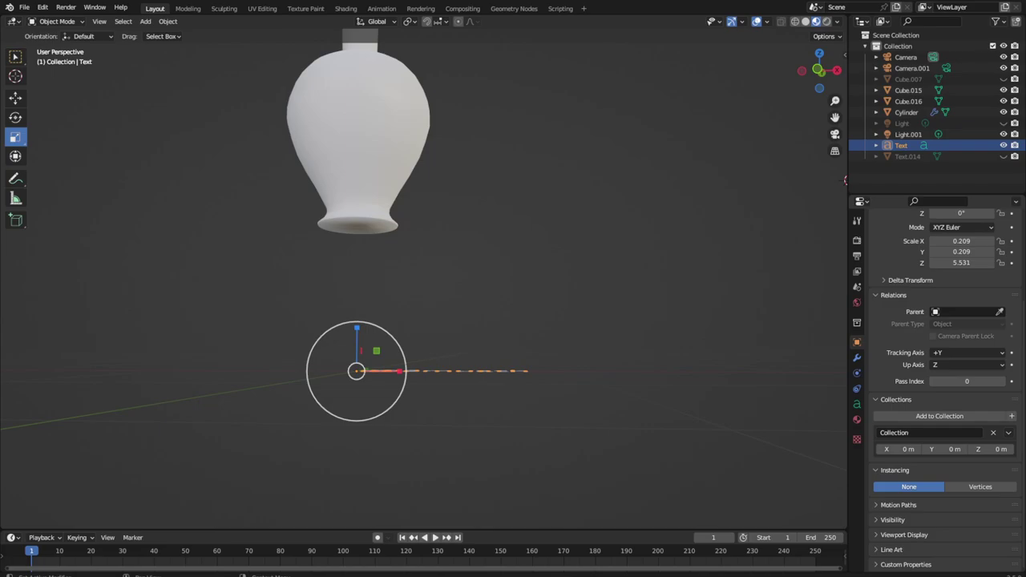
{"action": "left_click", "coordinate": [894, 505]}
{"action": "scroll", "coordinate": [889, 503], "scroll_direction": "down", "scroll_amount": 3}
{"action": "scroll", "coordinate": [889, 503], "scroll_direction": "down", "scroll_amount": 1}
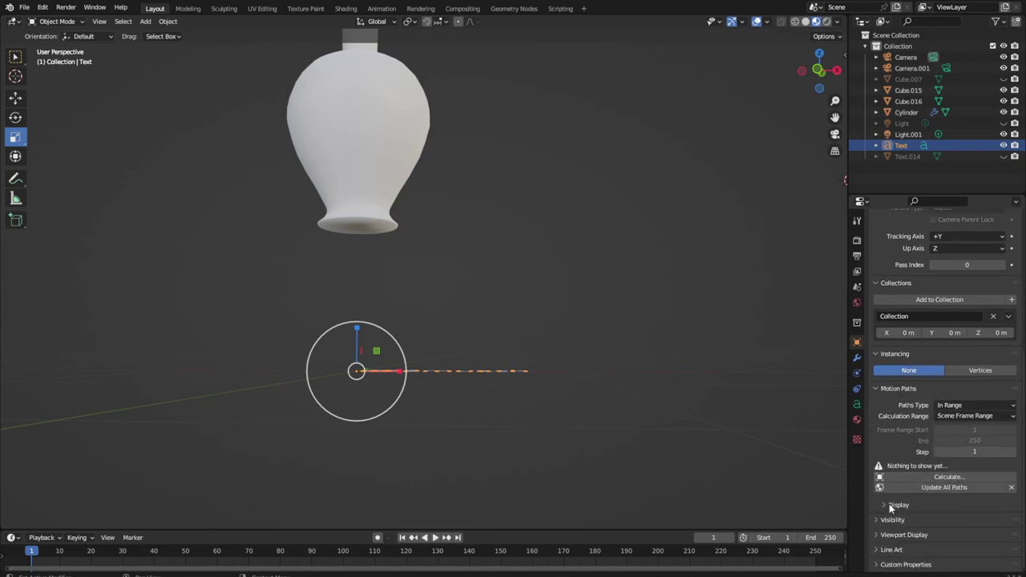
{"action": "left_click", "coordinate": [893, 520]}
{"action": "scroll", "coordinate": [891, 517], "scroll_direction": "down", "scroll_amount": 2}
{"action": "left_click", "coordinate": [889, 546]}
{"action": "scroll", "coordinate": [882, 529], "scroll_direction": "down", "scroll_amount": 4}
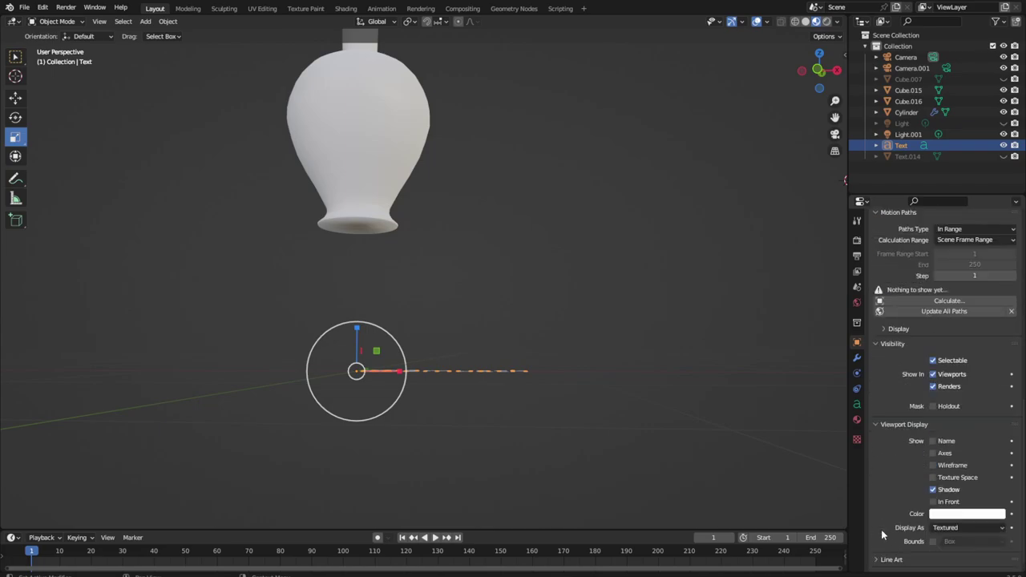
{"action": "left_click", "coordinate": [881, 550]}
{"action": "scroll", "coordinate": [884, 553], "scroll_direction": "down", "scroll_amount": 2}
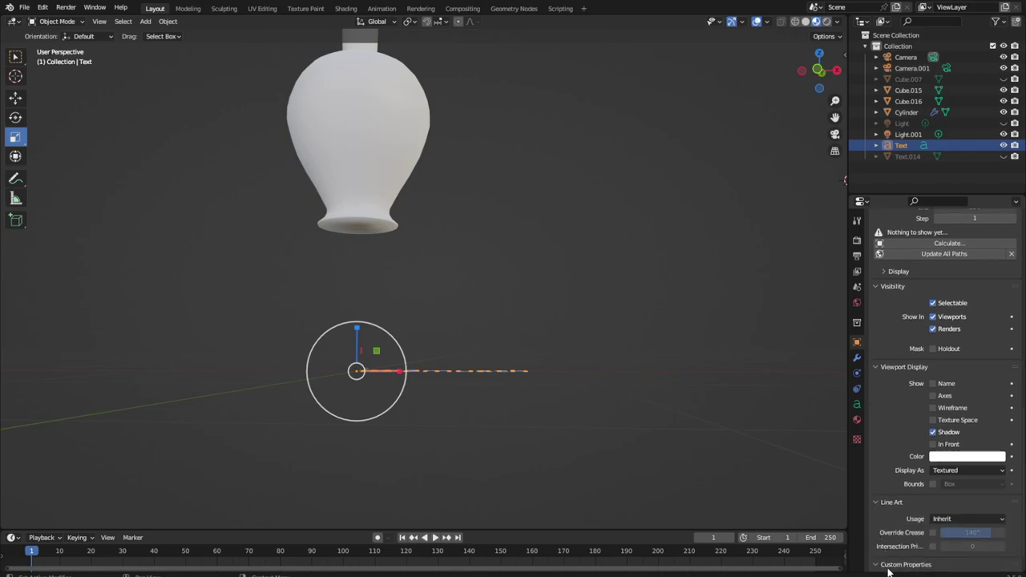
{"action": "scroll", "coordinate": [889, 561], "scroll_direction": "down", "scroll_amount": 1}
{"action": "left_click", "coordinate": [886, 543]}
Browse the Text object's Add Modifier list and dismiss it without adding anything
{"action": "left_click", "coordinate": [858, 359]}
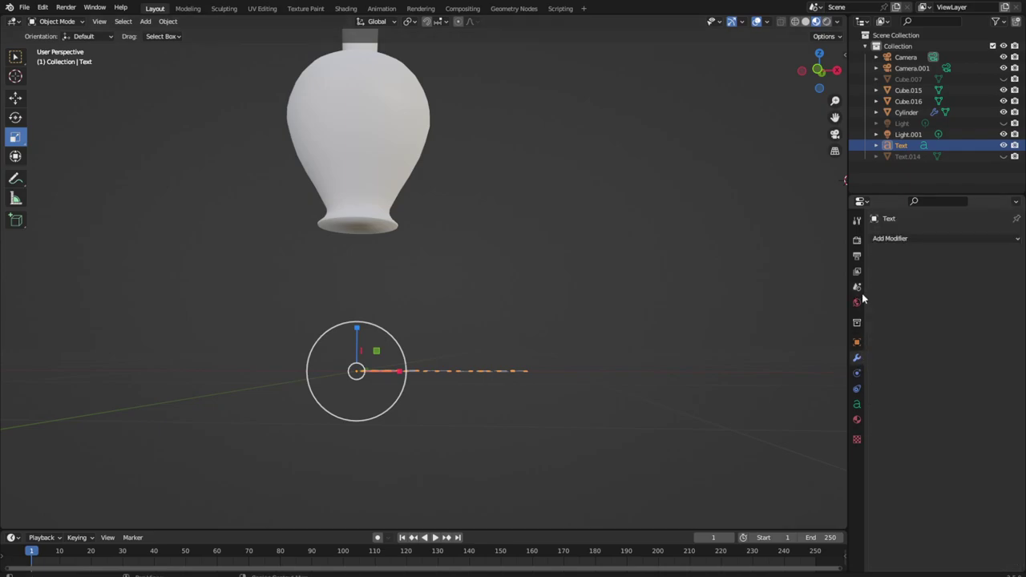
{"action": "left_click", "coordinate": [890, 239]}
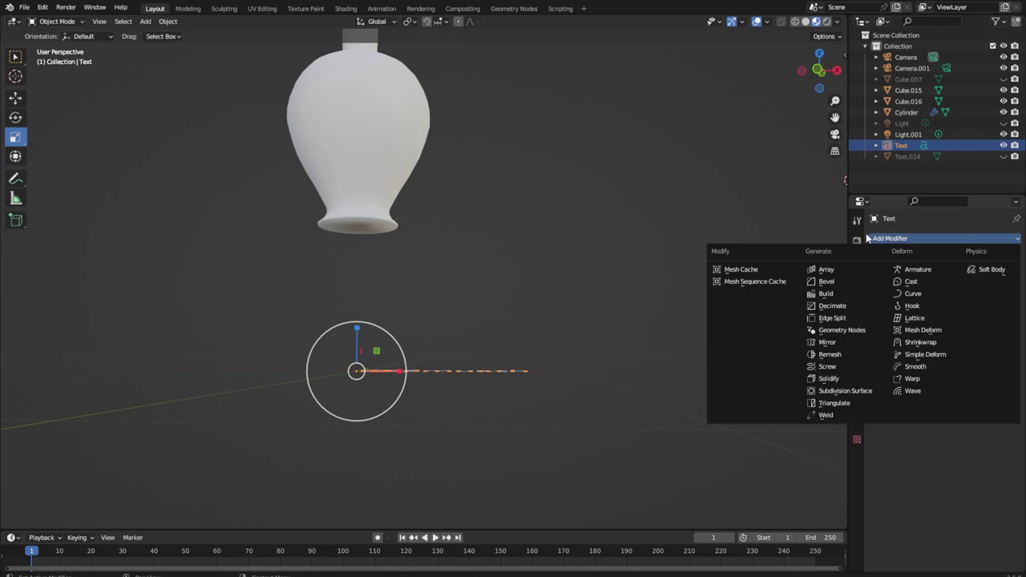
{"action": "left_click", "coordinate": [866, 239]}
{"action": "left_click", "coordinate": [882, 239]}
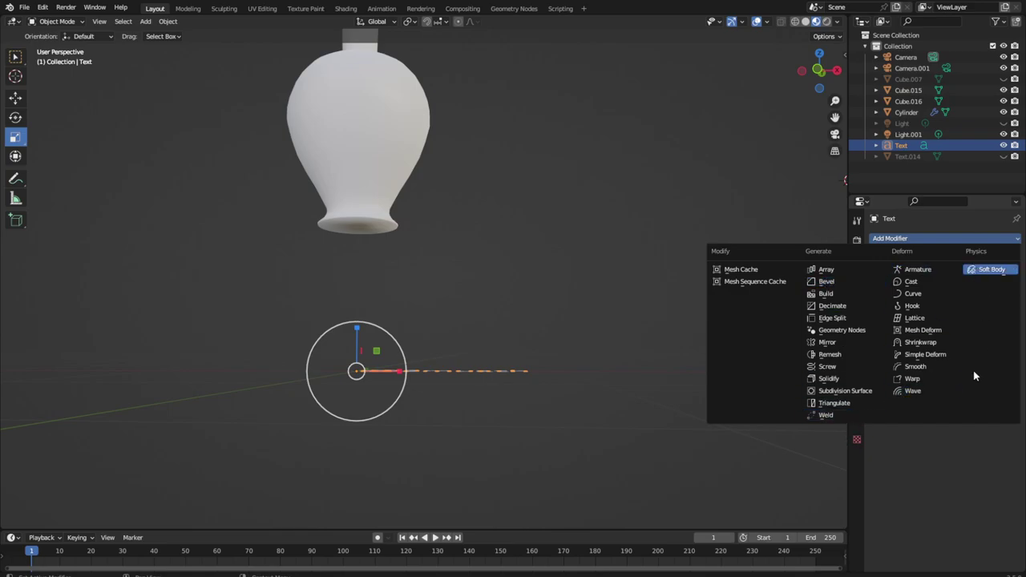
{"action": "key", "text": "Escape"}
Step through the Physics and Constraints tabs to the Text Data settings
{"action": "left_click", "coordinate": [860, 371]}
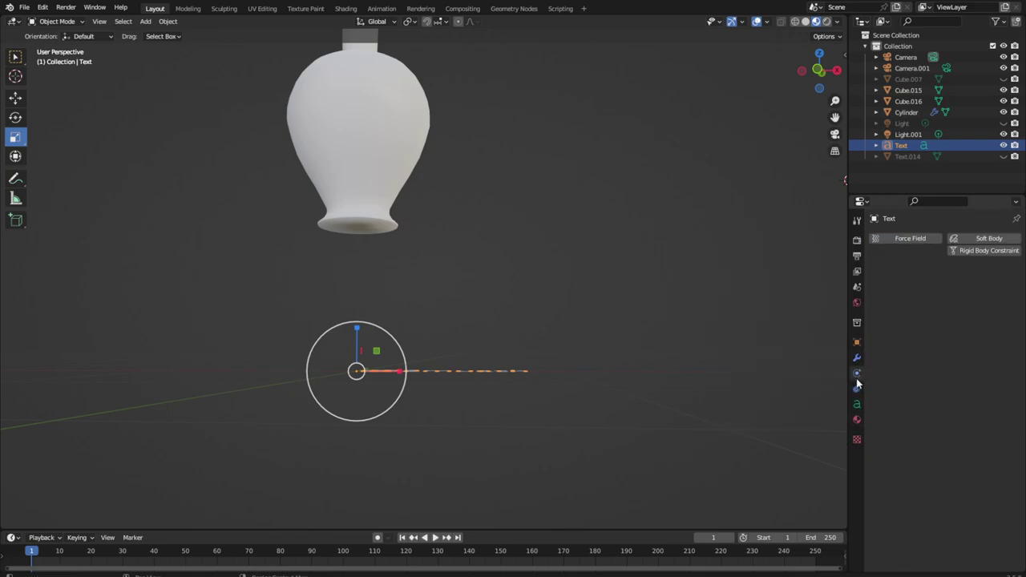
{"action": "left_click", "coordinate": [861, 390]}
{"action": "left_click", "coordinate": [857, 405]}
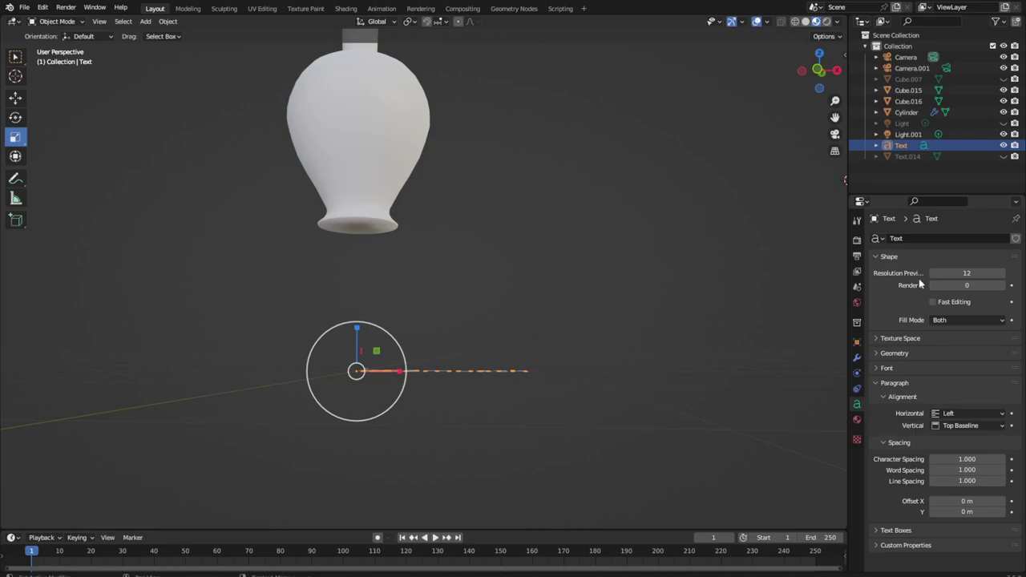
Expand Font settings, try a 0.700 shear and undo it, and set underline position to -0.200
{"action": "left_click", "coordinate": [898, 368]}
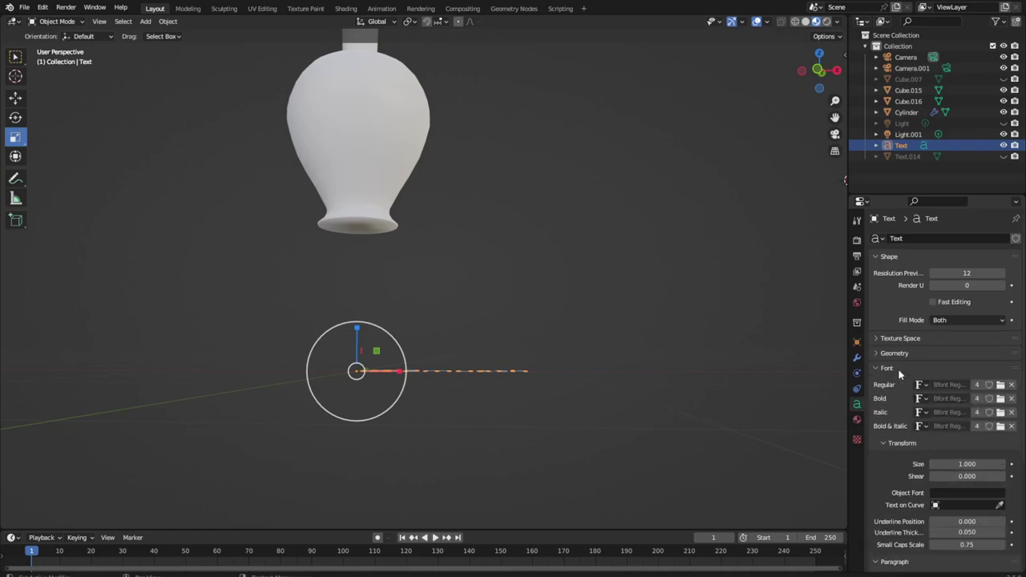
{"action": "scroll", "coordinate": [941, 417], "scroll_direction": "down", "scroll_amount": 2}
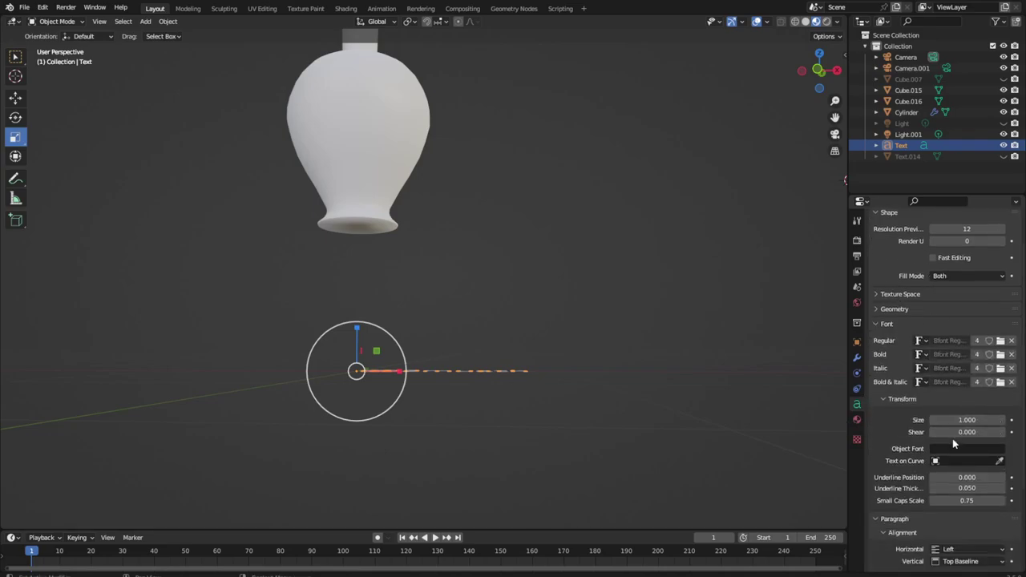
{"action": "scroll", "coordinate": [945, 438], "scroll_direction": "down", "scroll_amount": 2}
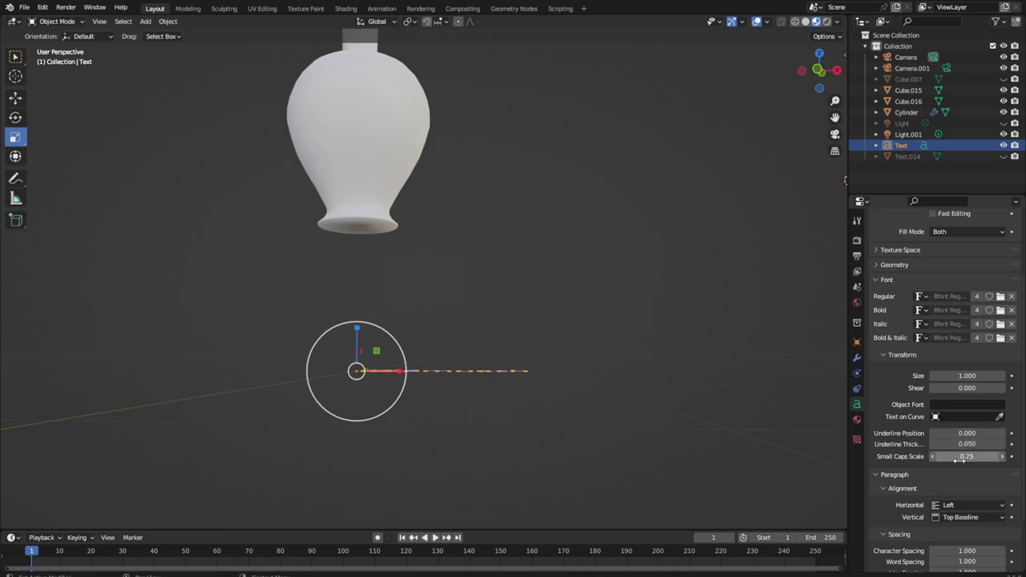
{"action": "mouse_move", "coordinate": [947, 388]}
{"action": "left_mouse_down"}
{"action": "mouse_move", "coordinate": [994, 388]}
{"action": "mouse_move", "coordinate": [979, 376]}
{"action": "left_mouse_up"}
{"action": "key", "text": "ctrl+z"}
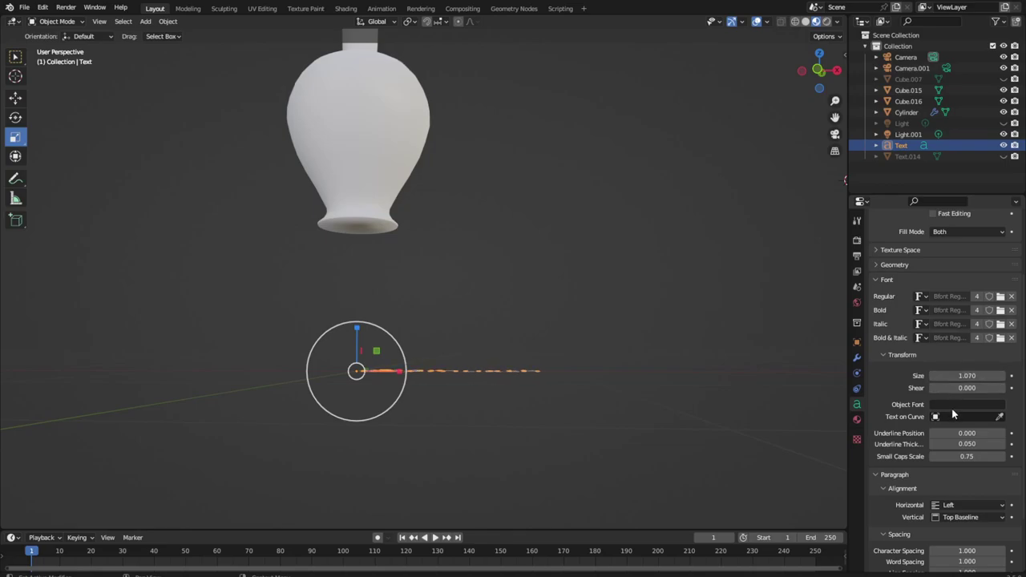
{"action": "mouse_move", "coordinate": [967, 433]}
{"action": "left_mouse_down"}
{"action": "mouse_move", "coordinate": [946, 433]}
{"action": "mouse_move", "coordinate": [978, 456]}
{"action": "mouse_move", "coordinate": [957, 456]}
{"action": "left_mouse_up"}
Adjust the Shear field from -0.800 to a final 0.300
{"action": "scroll", "coordinate": [938, 385], "scroll_direction": "down", "scroll_amount": 3}
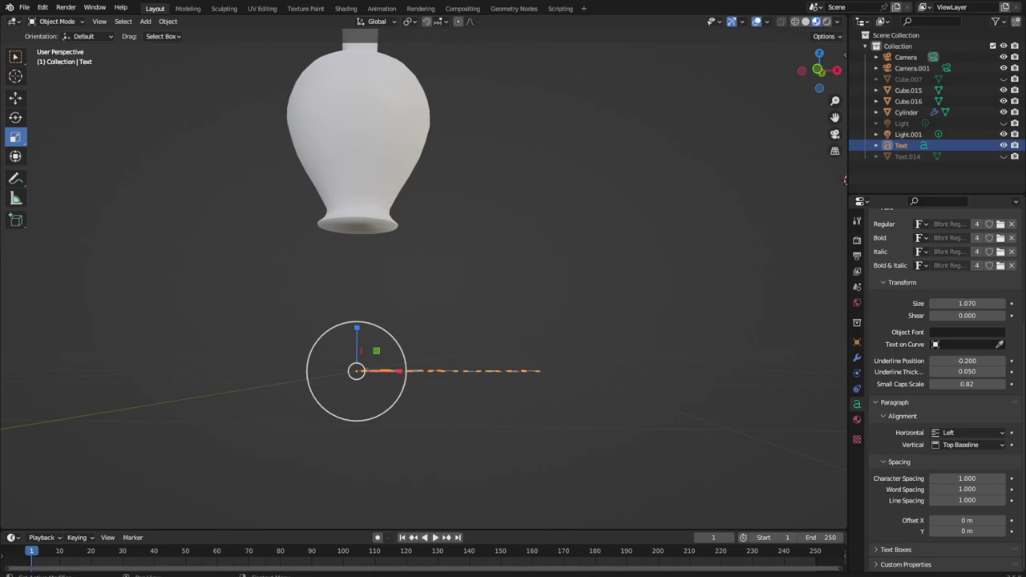
{"action": "scroll", "coordinate": [942, 385], "scroll_direction": "up", "scroll_amount": 2}
{"action": "scroll", "coordinate": [942, 385], "scroll_direction": "up", "scroll_amount": 3}
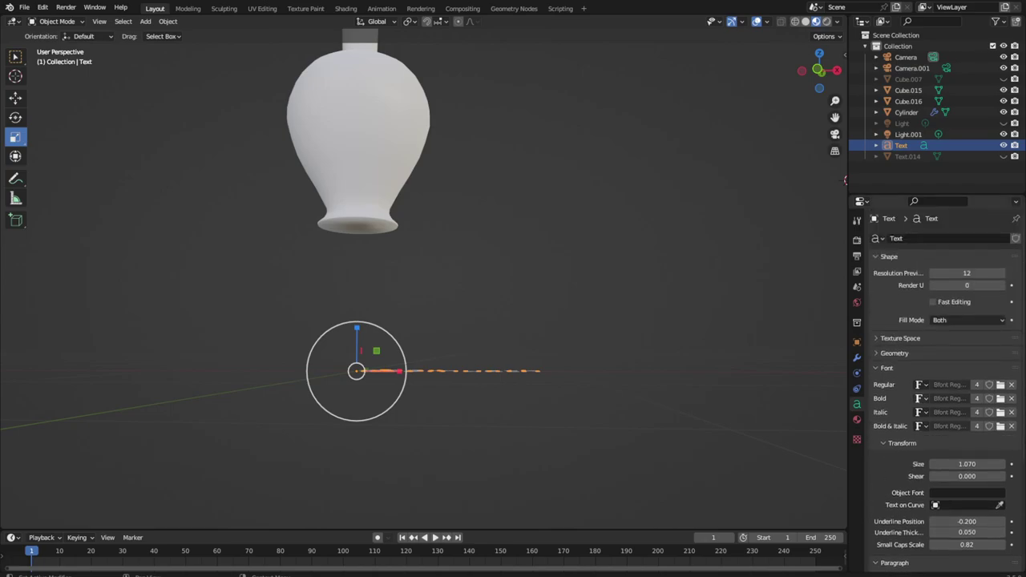
{"action": "scroll", "coordinate": [942, 385], "scroll_direction": "down", "scroll_amount": 3}
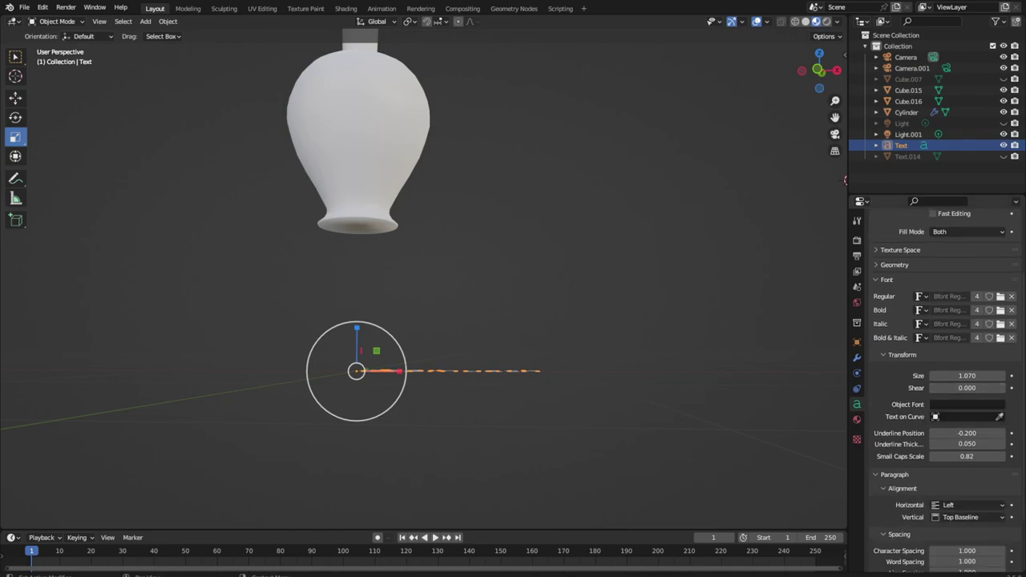
{"action": "scroll", "coordinate": [943, 385], "scroll_direction": "down", "scroll_amount": 2}
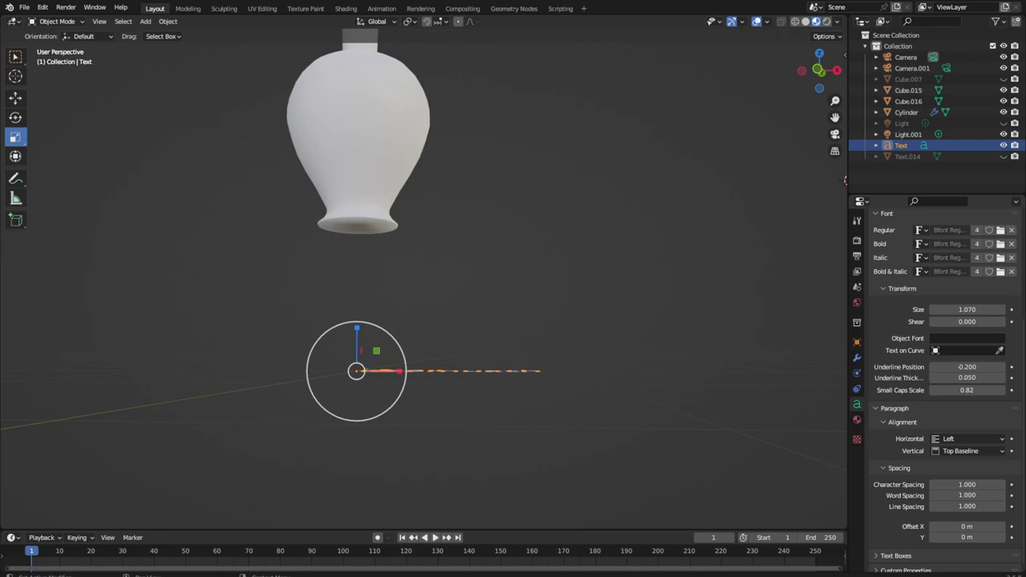
{"action": "mouse_move", "coordinate": [967, 321]}
{"action": "left_mouse_down"}
{"action": "mouse_move", "coordinate": [930, 322]}
{"action": "mouse_move", "coordinate": [986, 321]}
{"action": "left_mouse_up"}
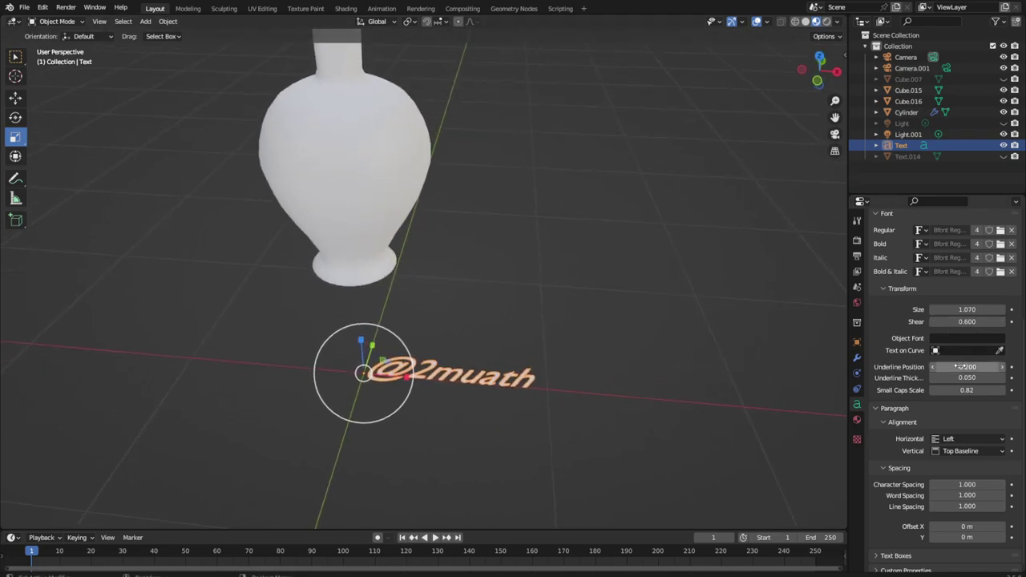
{"action": "mouse_move", "coordinate": [967, 321]}
{"action": "left_mouse_down"}
{"action": "mouse_move", "coordinate": [950, 322]}
{"action": "mouse_move", "coordinate": [975, 322]}
{"action": "left_mouse_up"}
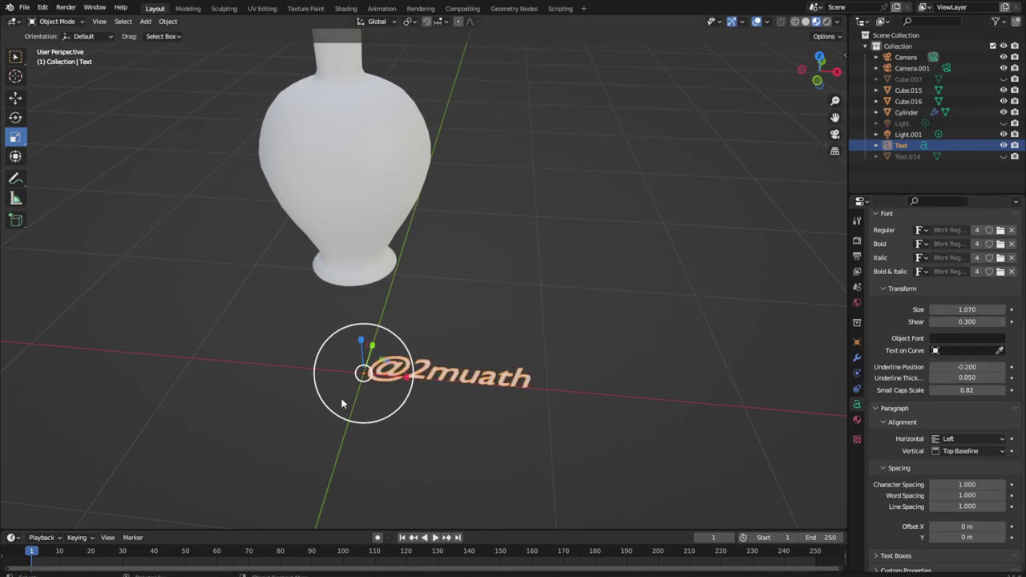
In Edit Mode, replace the lettering with 'Word' and set Paragraph Offset X to -0.5 m
{"action": "left_click", "coordinate": [57, 21]}
{"action": "left_click", "coordinate": [53, 48]}
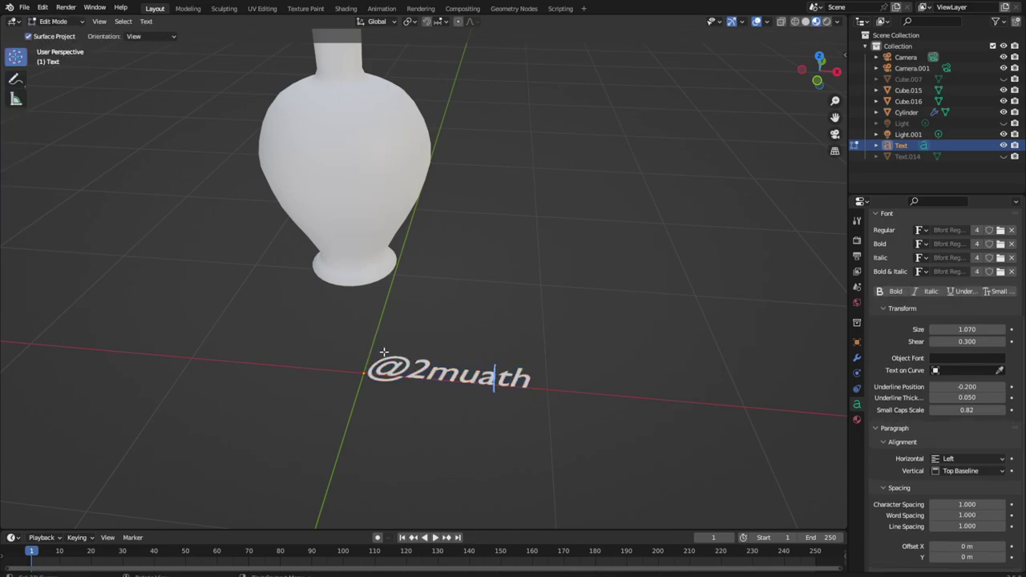
{"action": "key", "text": "Right"}
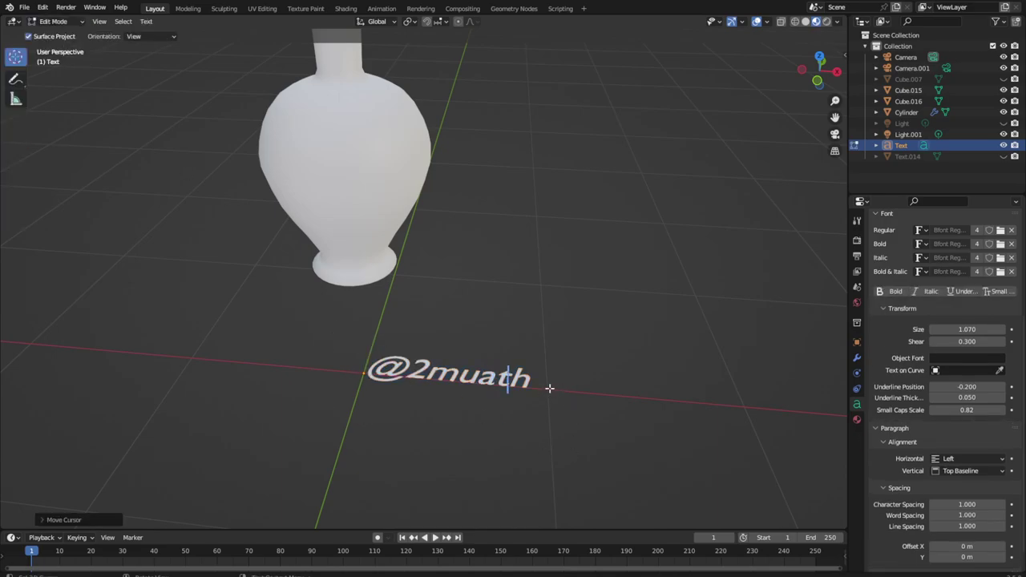
{"action": "key", "text": "Right"}
{"action": "key", "text": "BackSpace"}
{"action": "key", "text": "BackSpace"}
{"action": "key", "text": "BackSpace"}
{"action": "key", "text": "BackSpace"}
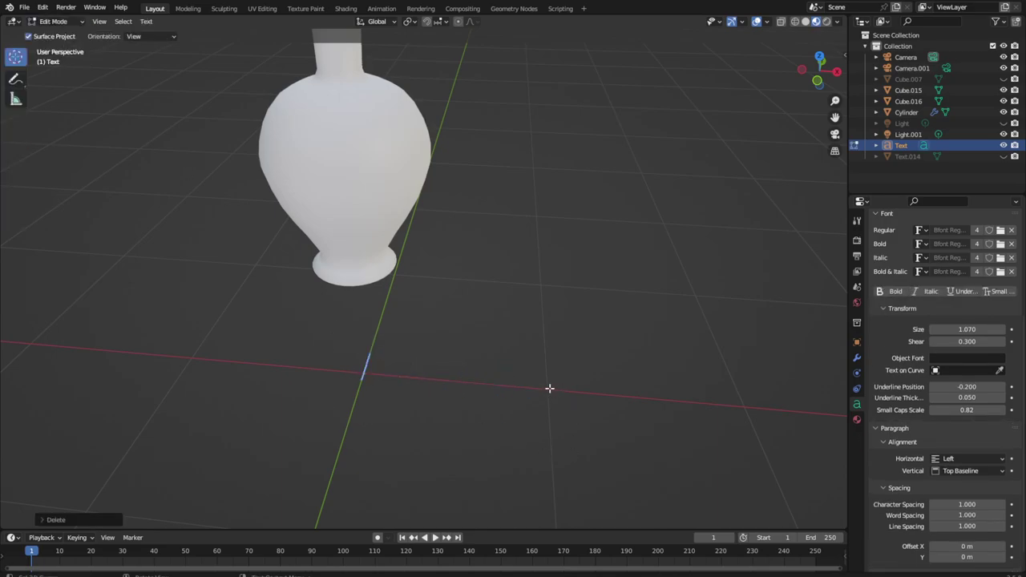
{"action": "type", "text": "Word"}
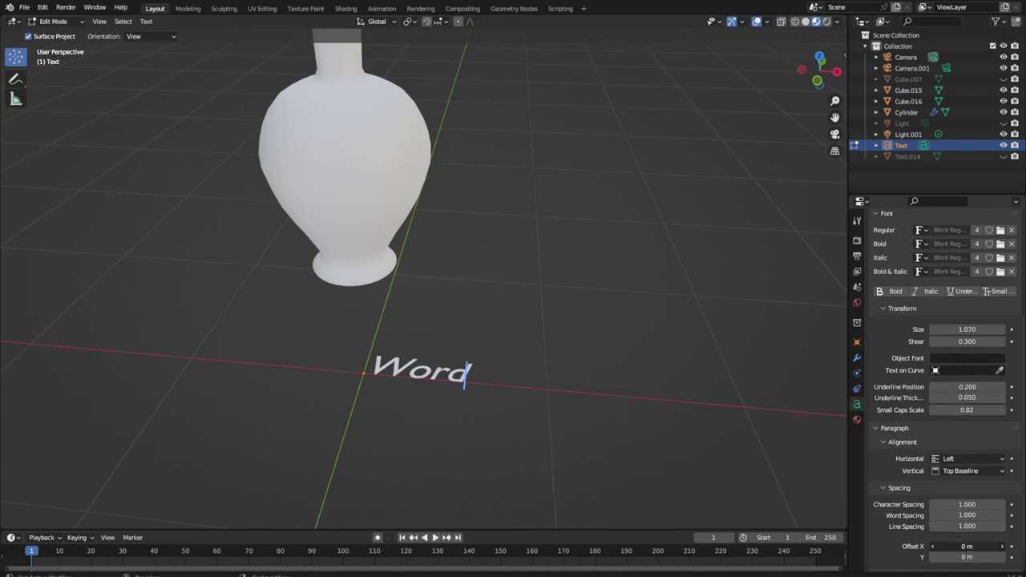
{"action": "mouse_move", "coordinate": [967, 546]}
{"action": "left_mouse_down"}
{"action": "mouse_move", "coordinate": [995, 546]}
{"action": "mouse_move", "coordinate": [946, 546]}
{"action": "mouse_move", "coordinate": [994, 557]}
{"action": "mouse_move", "coordinate": [967, 556]}
{"action": "left_mouse_up"}
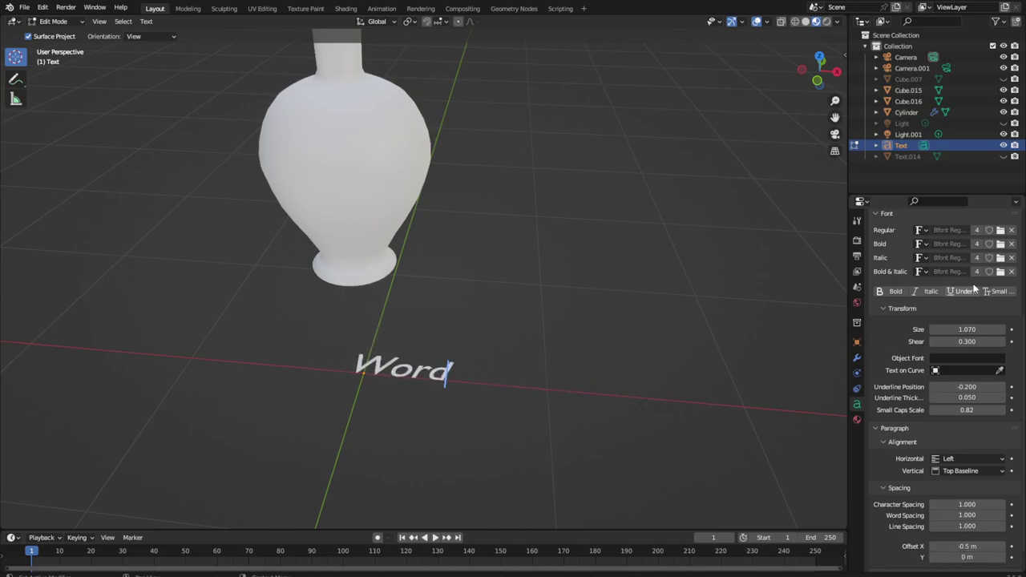
Adjust the underline thickness, toggle Bold on and off, and browse the regular fonts
{"action": "mouse_move", "coordinate": [967, 399]}
{"action": "left_mouse_down"}
{"action": "mouse_move", "coordinate": [998, 398]}
{"action": "mouse_move", "coordinate": [954, 410]}
{"action": "left_mouse_up"}
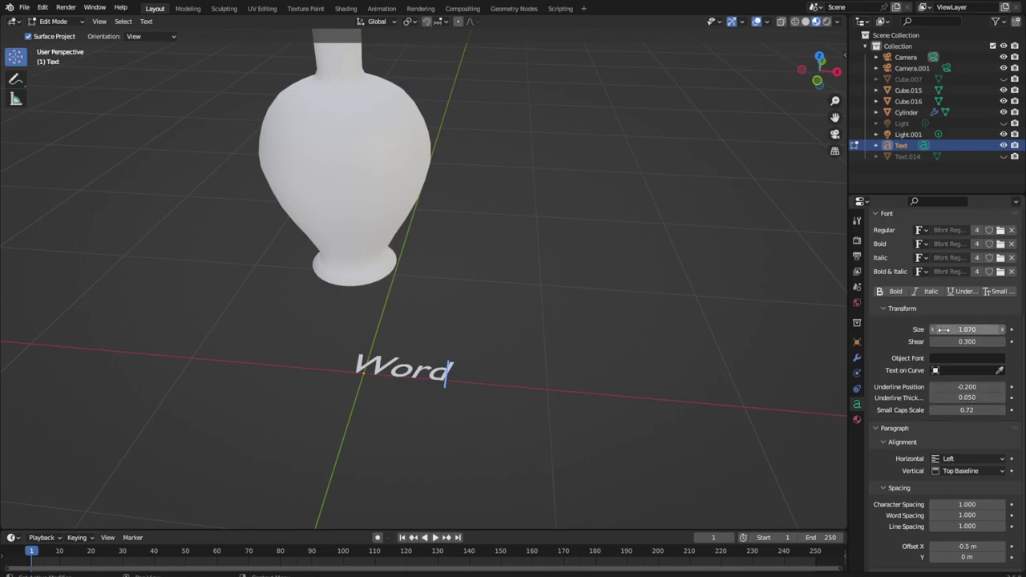
{"action": "scroll", "coordinate": [914, 327], "scroll_direction": "up", "scroll_amount": 2}
{"action": "left_click", "coordinate": [906, 337]}
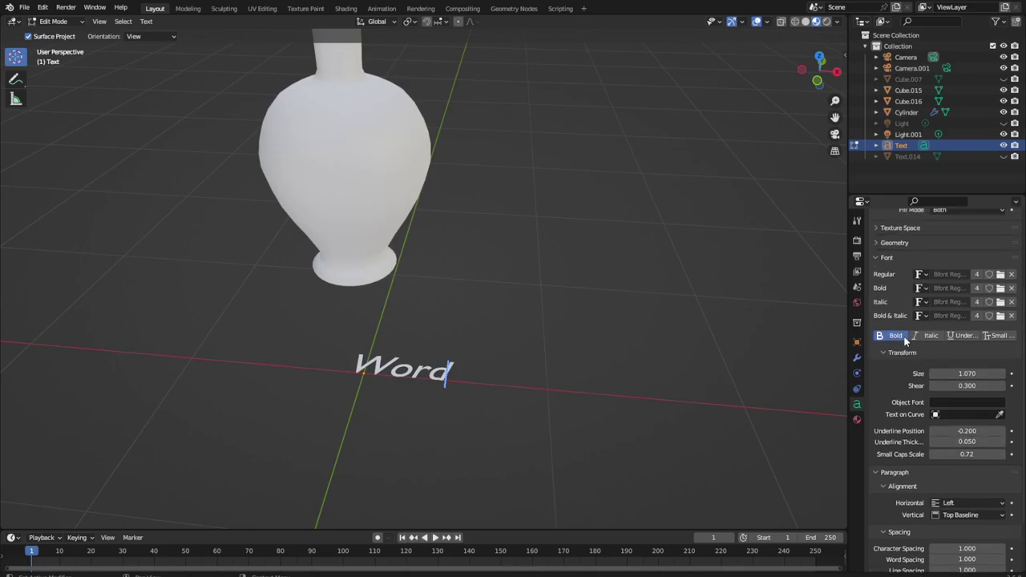
{"action": "left_click", "coordinate": [907, 340]}
{"action": "scroll", "coordinate": [912, 351], "scroll_direction": "up", "scroll_amount": 2}
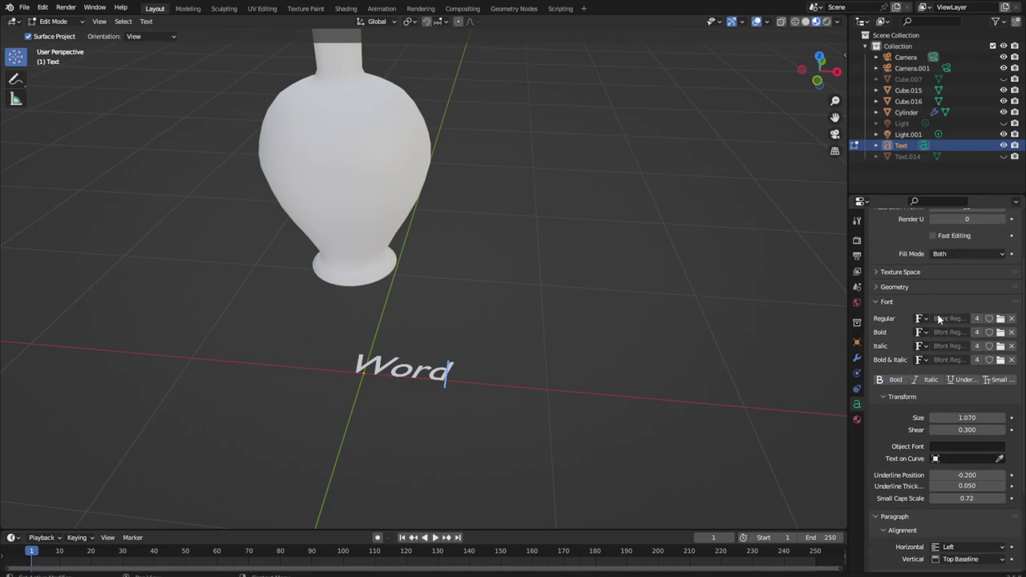
{"action": "left_click", "coordinate": [922, 319]}
Expand Text Boxes, try and undo an offset, and raise Line Spacing to 4.200
{"action": "scroll", "coordinate": [930, 401], "scroll_direction": "down", "scroll_amount": 4}
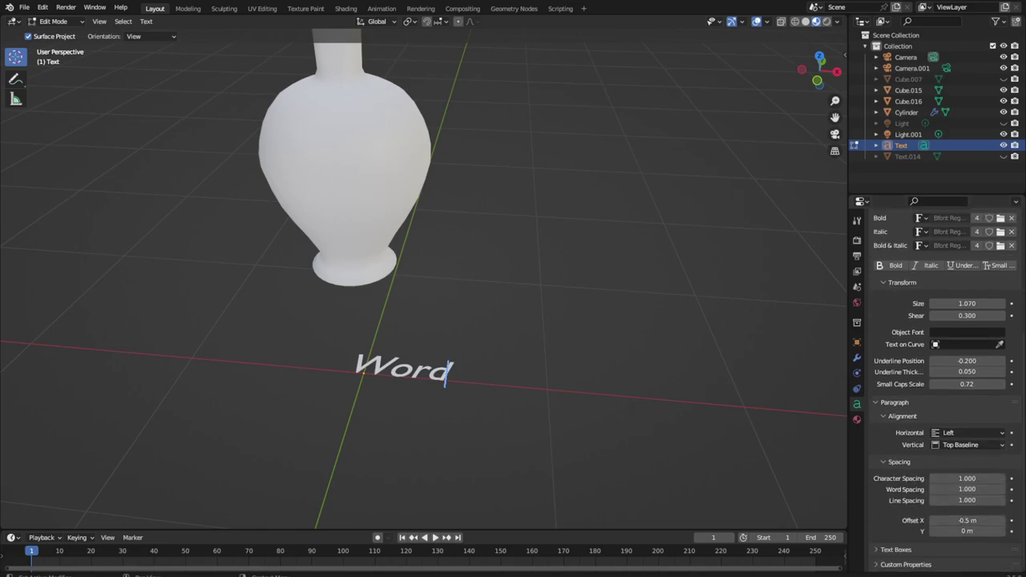
{"action": "left_click", "coordinate": [898, 551]}
{"action": "scroll", "coordinate": [903, 555], "scroll_direction": "down", "scroll_amount": 3}
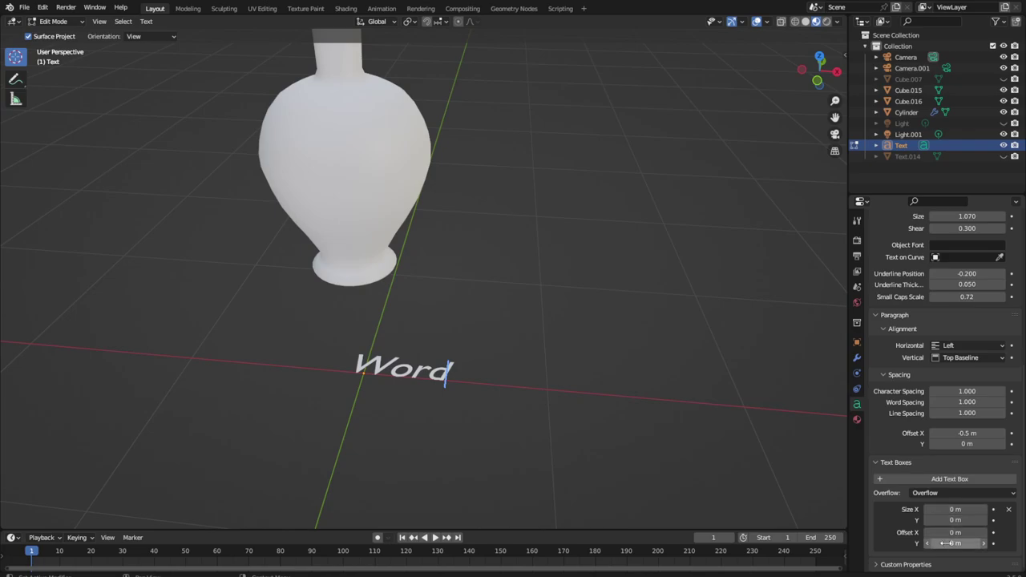
{"action": "mouse_move", "coordinate": [950, 532]}
{"action": "left_mouse_down"}
{"action": "mouse_move", "coordinate": [986, 543]}
{"action": "mouse_move", "coordinate": [939, 543]}
{"action": "mouse_move", "coordinate": [958, 510]}
{"action": "left_mouse_up"}
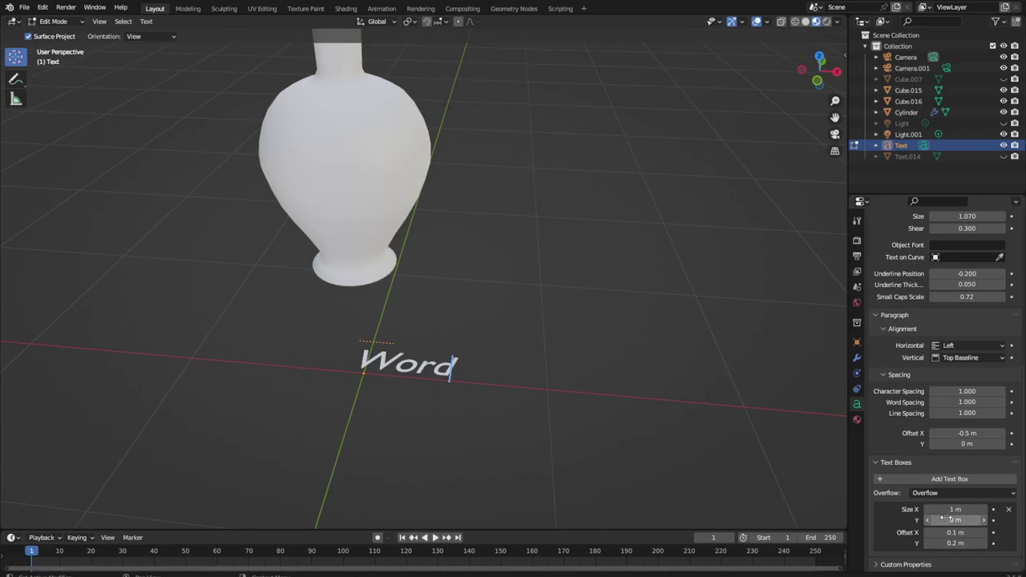
{"action": "key", "text": "ctrl+z"}
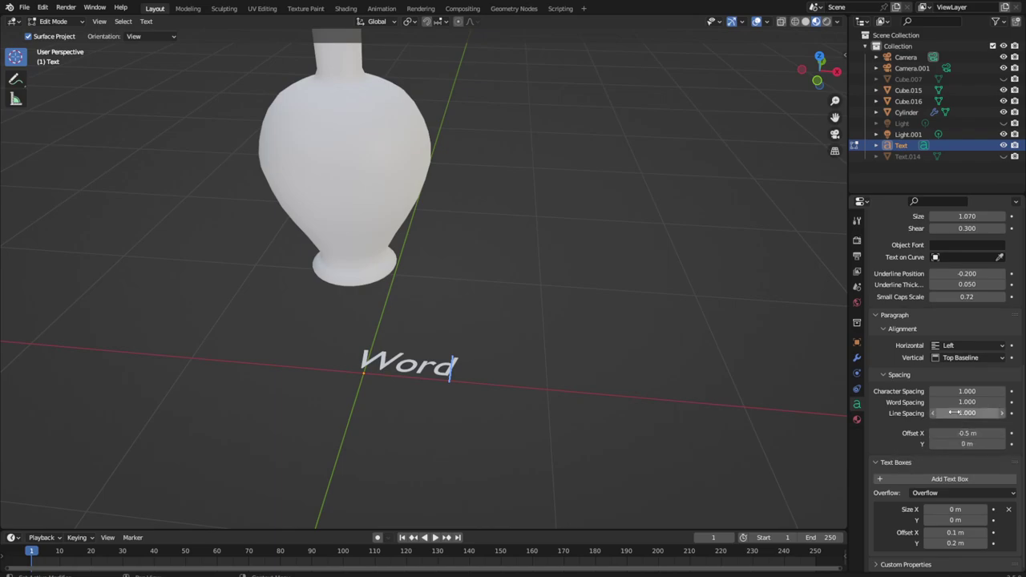
{"action": "mouse_move", "coordinate": [954, 413]}
{"action": "left_mouse_down"}
{"action": "mouse_move", "coordinate": [1002, 413]}
{"action": "mouse_move", "coordinate": [958, 413]}
{"action": "left_mouse_up"}
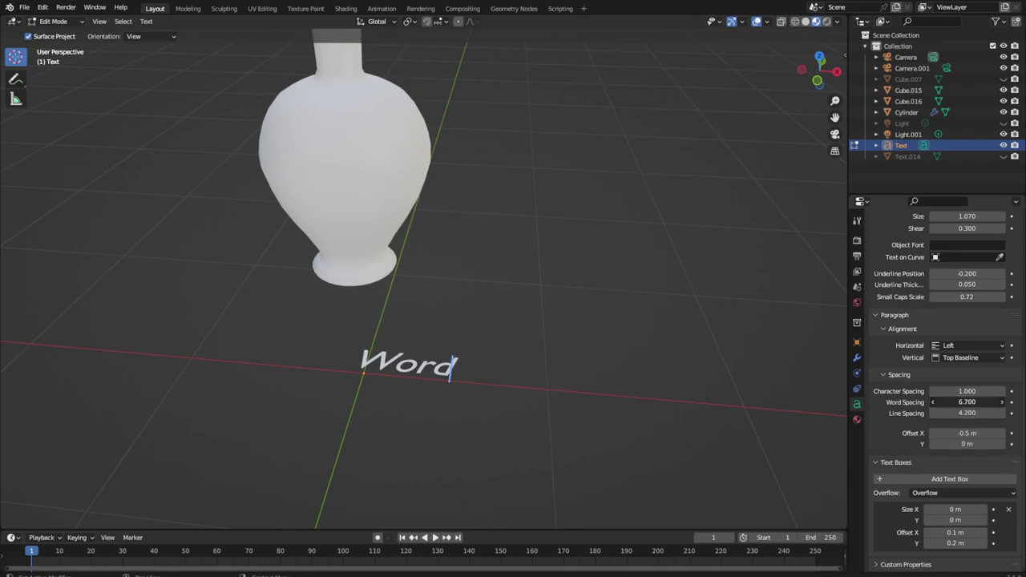
{"action": "left_click", "coordinate": [910, 377]}
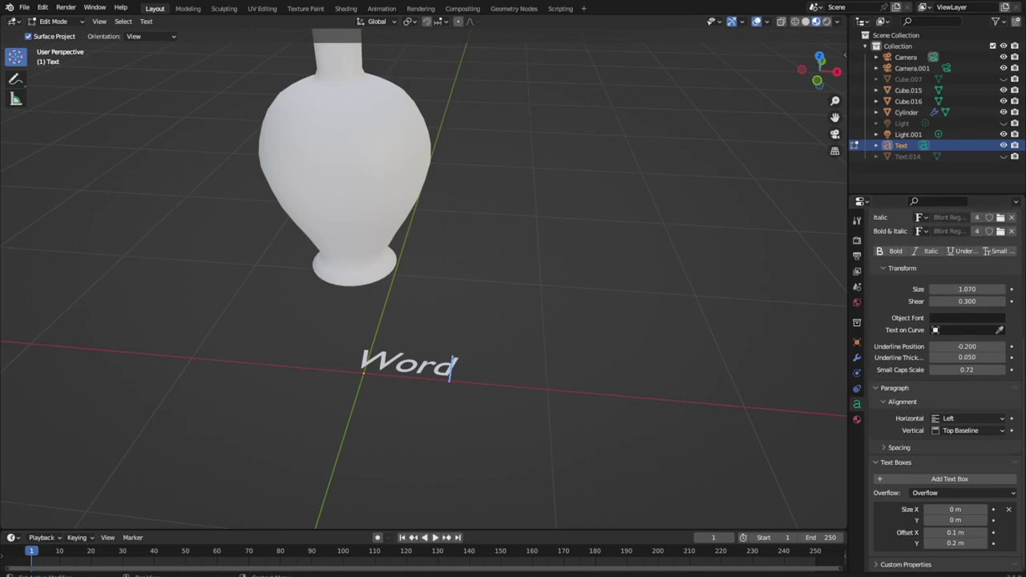
{"action": "scroll", "coordinate": [918, 293], "scroll_direction": "up", "scroll_amount": 2}
{"action": "scroll", "coordinate": [907, 457], "scroll_direction": "up", "scroll_amount": 3}
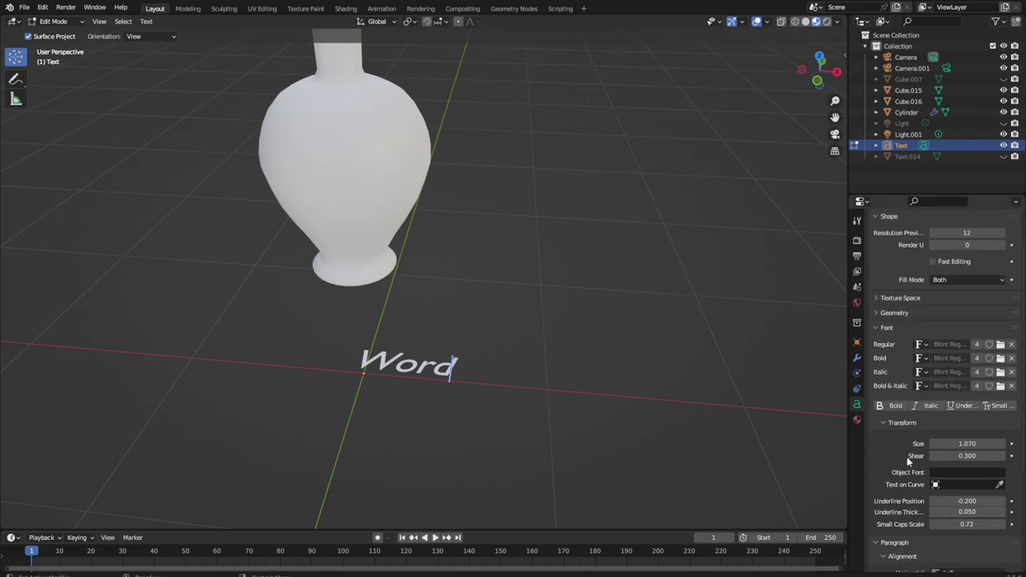
{"action": "scroll", "coordinate": [907, 456], "scroll_direction": "up", "scroll_amount": 1}
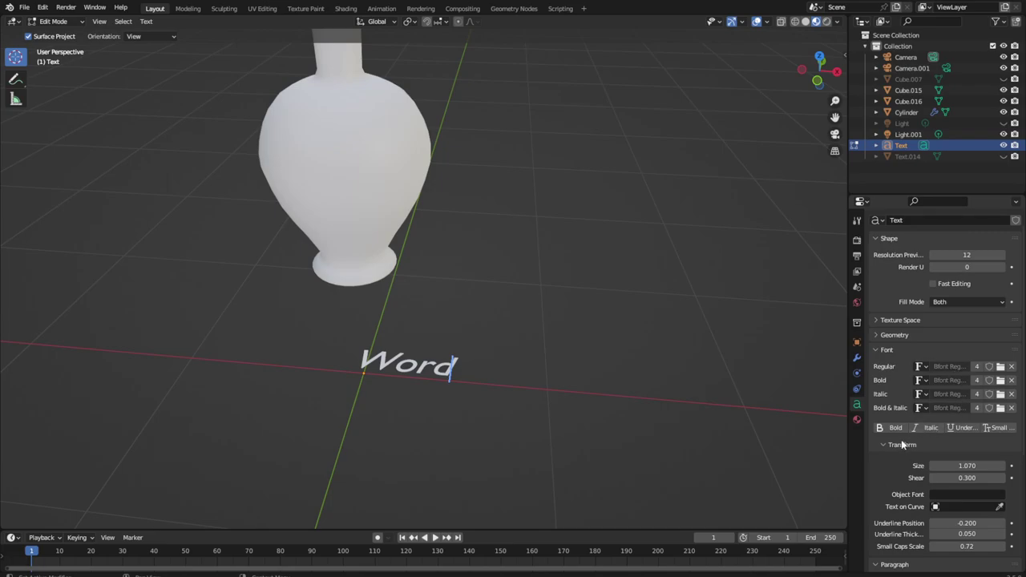
Make 'Word' bold and give it 0.01 m Geometry Offset and Extrude
{"action": "left_click", "coordinate": [936, 428]}
{"action": "left_click", "coordinate": [937, 428]}
{"action": "left_click", "coordinate": [892, 427]}
{"action": "left_click", "coordinate": [907, 321]}
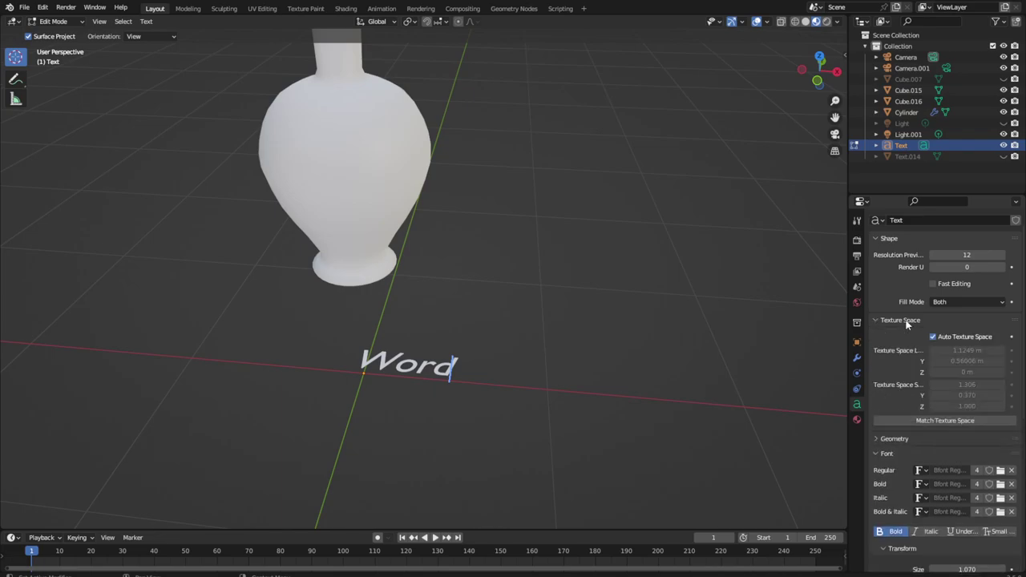
{"action": "left_click", "coordinate": [903, 321]}
{"action": "left_click", "coordinate": [898, 335]}
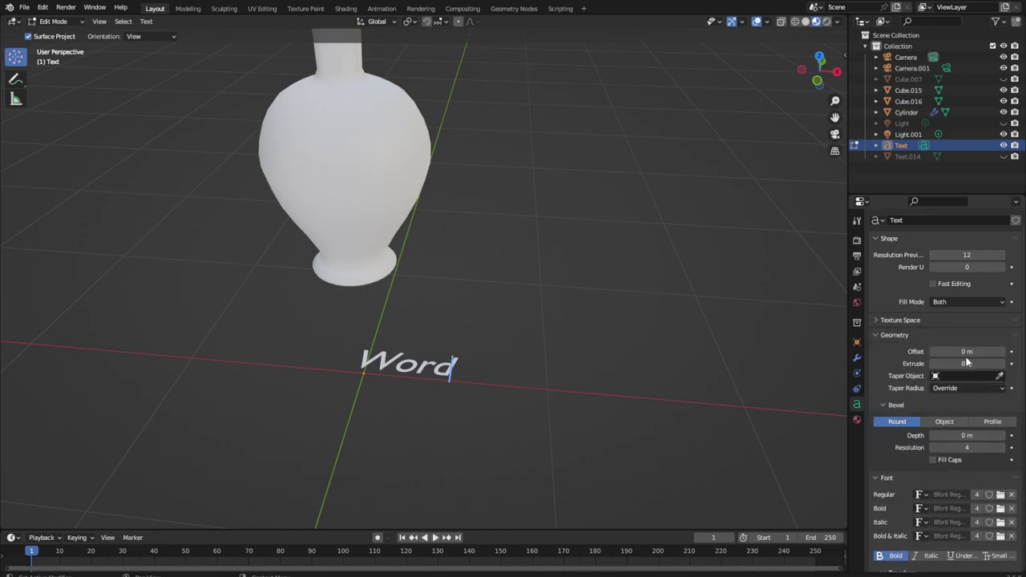
{"action": "mouse_move", "coordinate": [966, 351]}
{"action": "left_mouse_down"}
{"action": "mouse_move", "coordinate": [990, 352]}
{"action": "mouse_move", "coordinate": [938, 351]}
{"action": "mouse_move", "coordinate": [971, 363]}
{"action": "mouse_move", "coordinate": [961, 363]}
{"action": "left_mouse_up"}
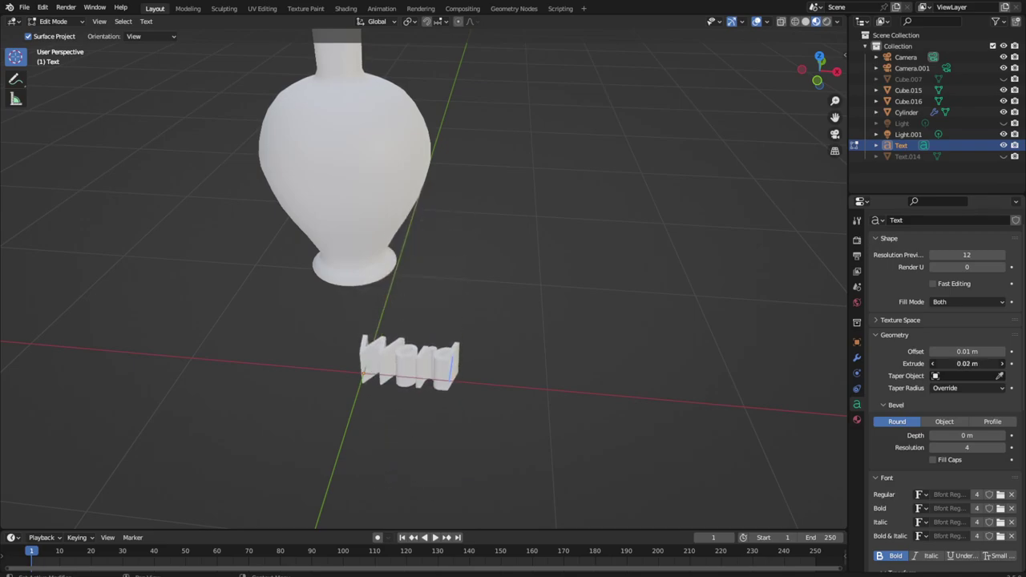
{"action": "mouse_move", "coordinate": [648, 345]}
{"action": "middle_mouse_down"}
{"action": "mouse_move", "coordinate": [639, 355]}
{"action": "mouse_move", "coordinate": [412, 307]}
{"action": "mouse_move", "coordinate": [332, 337]}
{"action": "mouse_move", "coordinate": [536, 354]}
{"action": "mouse_move", "coordinate": [524, 440]}
{"action": "mouse_move", "coordinate": [543, 361]}
{"action": "middle_mouse_up"}
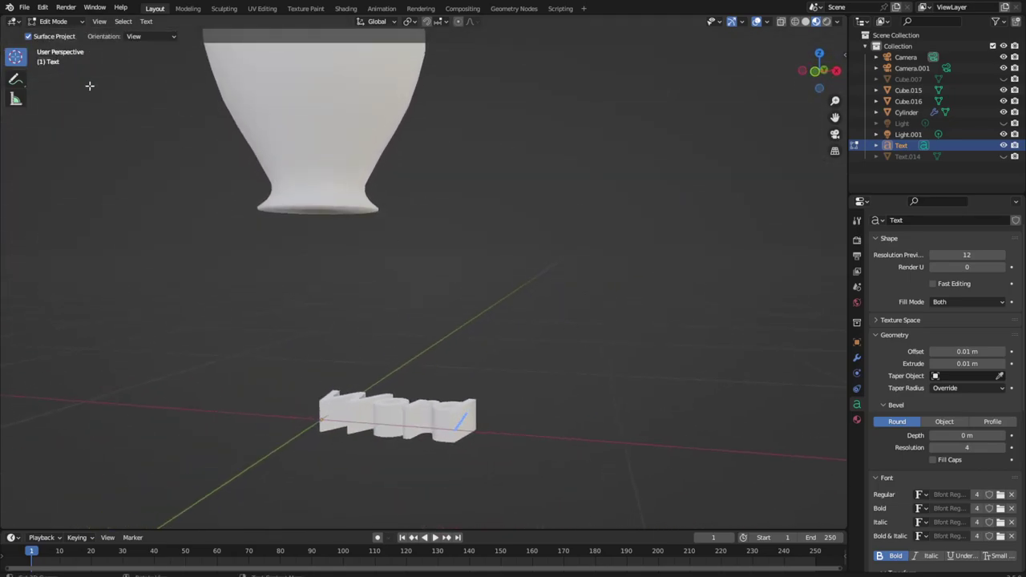
Return to Object Mode and orbit to view the vase from the side
{"action": "left_click", "coordinate": [55, 22]}
{"action": "left_click", "coordinate": [70, 37]}
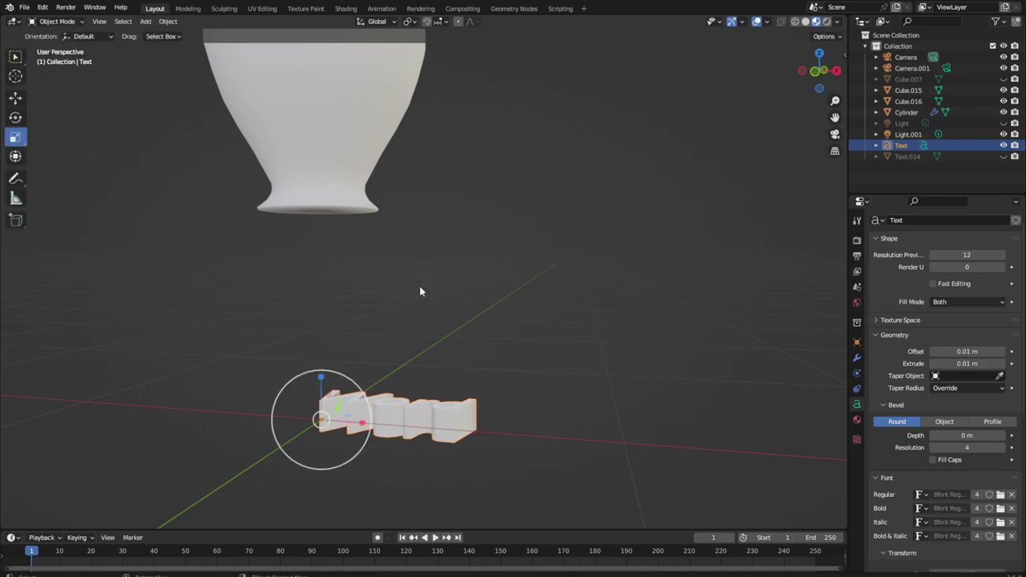
{"action": "middle_click_drag", "start_coordinate": [420, 291], "coordinate": [498, 302]}
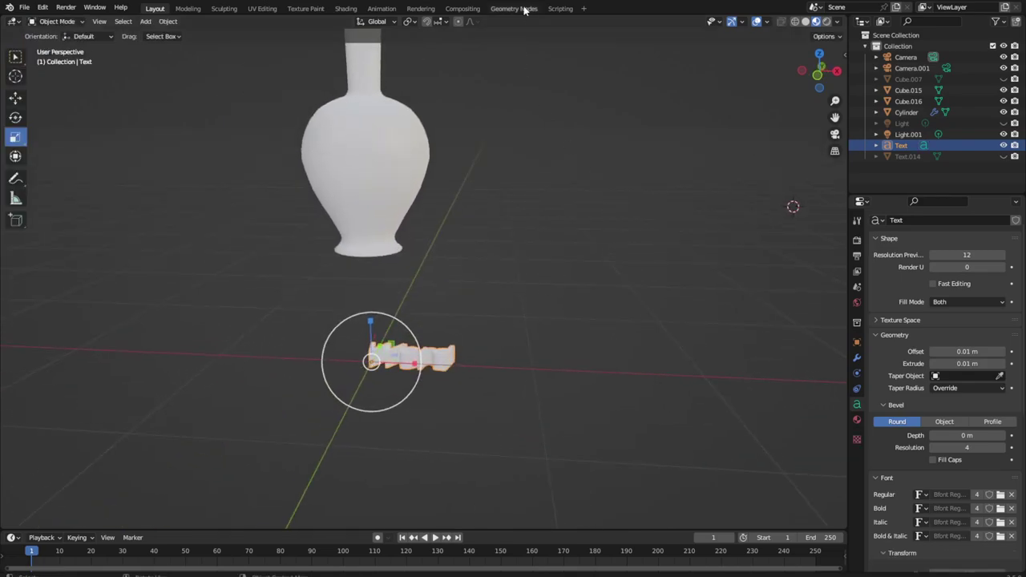
{"action": "left_click", "coordinate": [633, 261]}
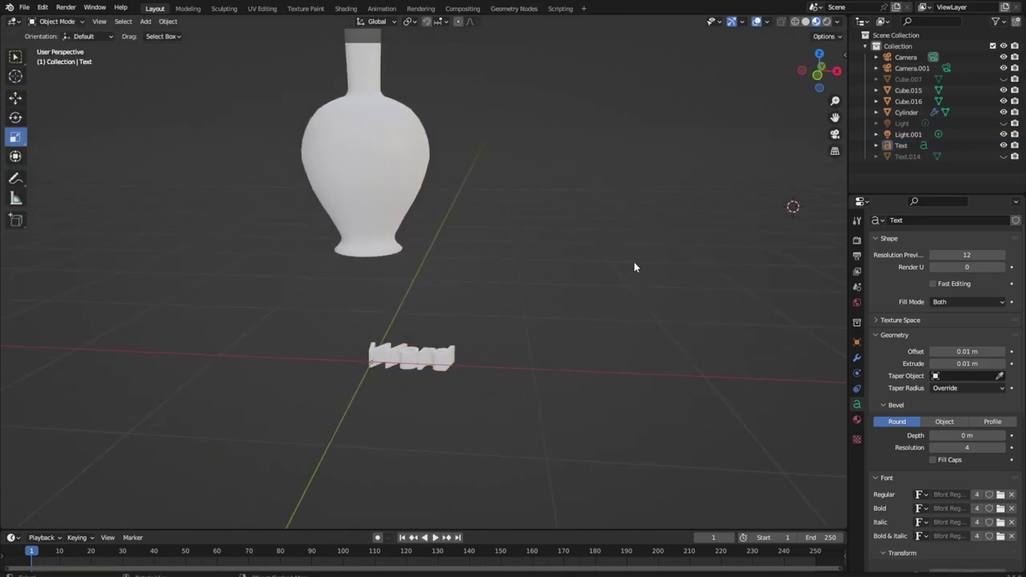
{"action": "left_click", "coordinate": [514, 8]}
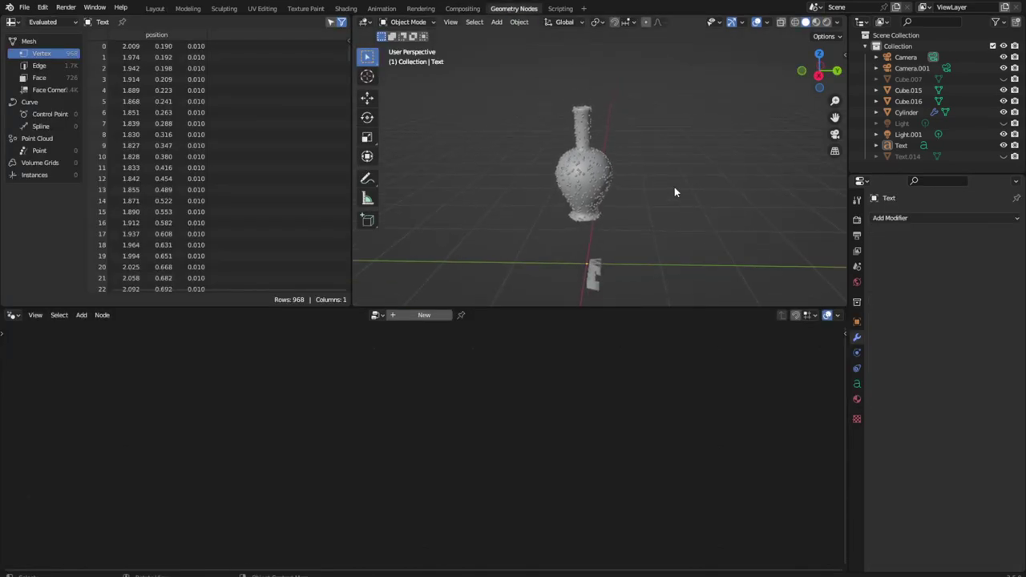
{"action": "left_click", "coordinate": [564, 165]}
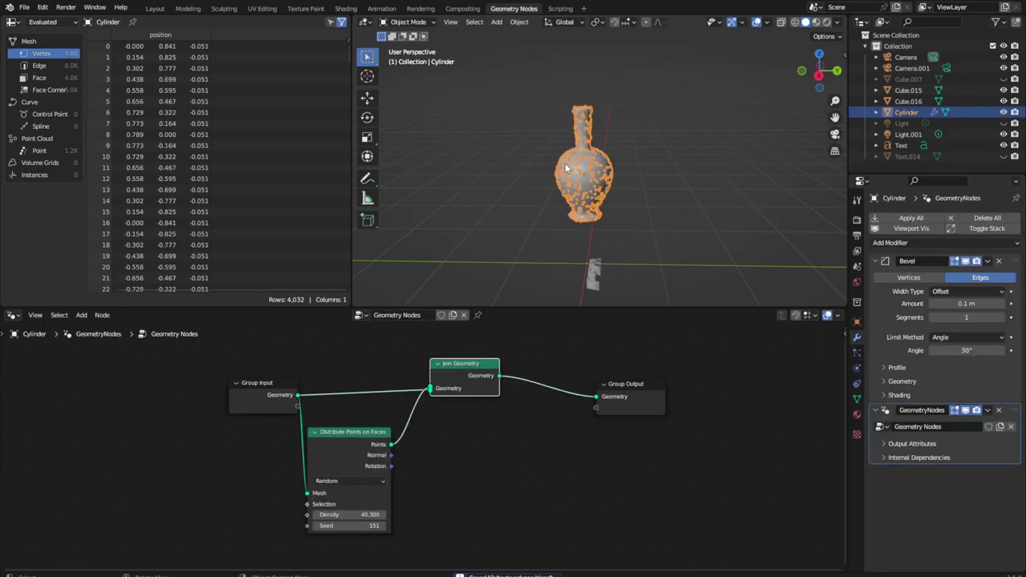
{"action": "left_click", "coordinate": [592, 270]}
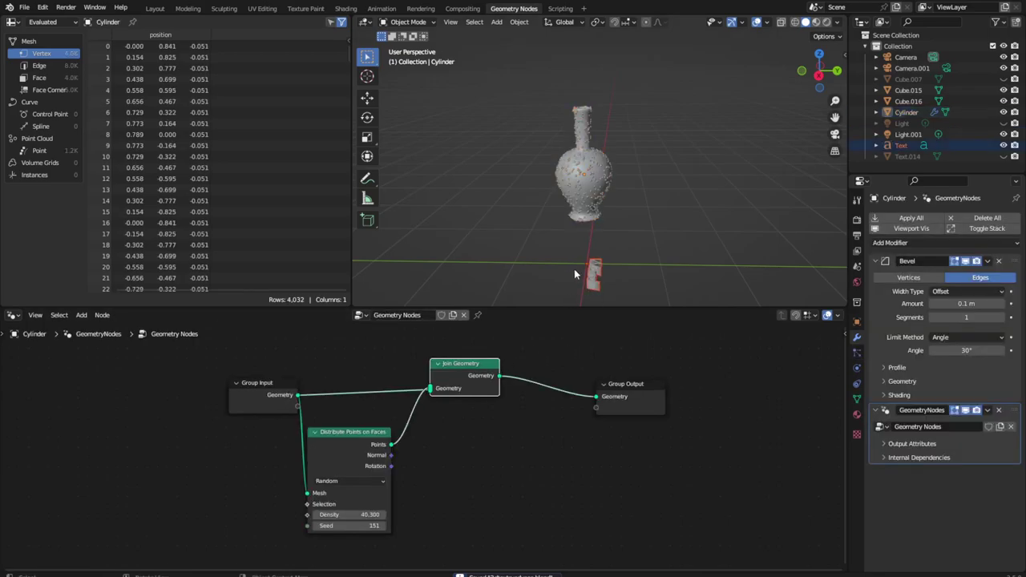
{"action": "left_click", "coordinate": [602, 275]}
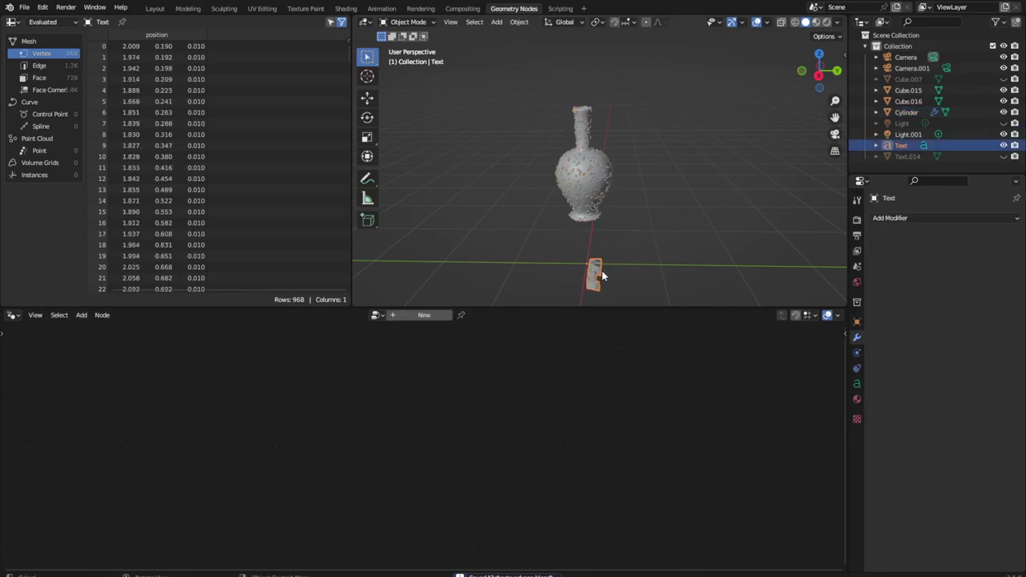
{"action": "left_click", "coordinate": [582, 181]}
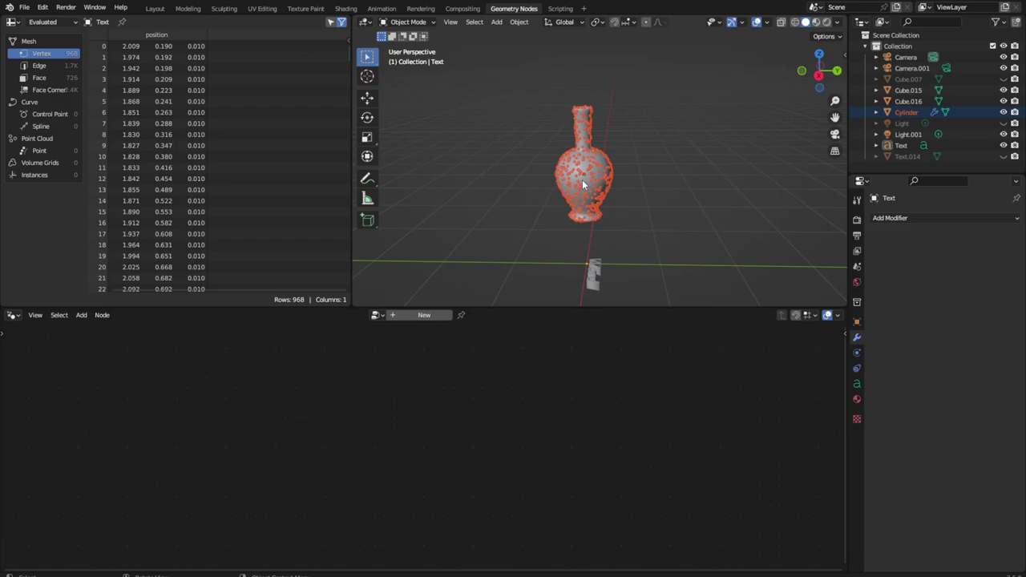
{"action": "left_click", "coordinate": [587, 191]}
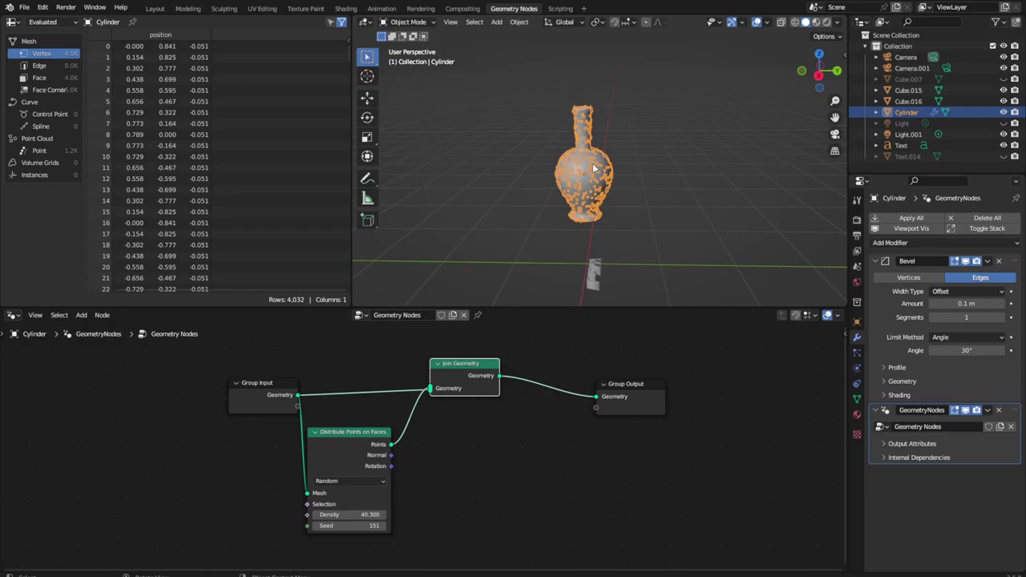
{"action": "left_click", "coordinate": [638, 194]}
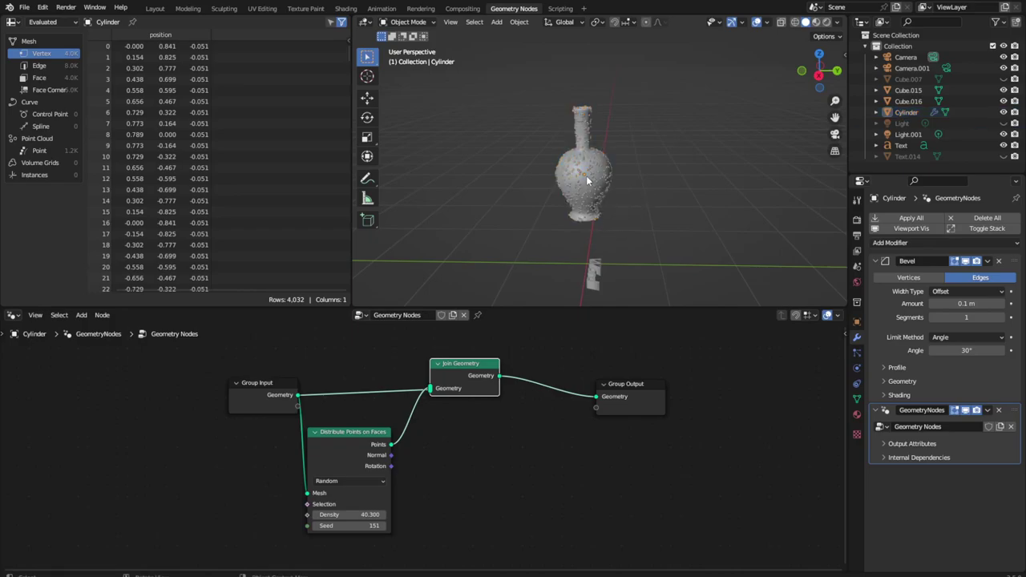
{"action": "left_click", "coordinate": [589, 166]}
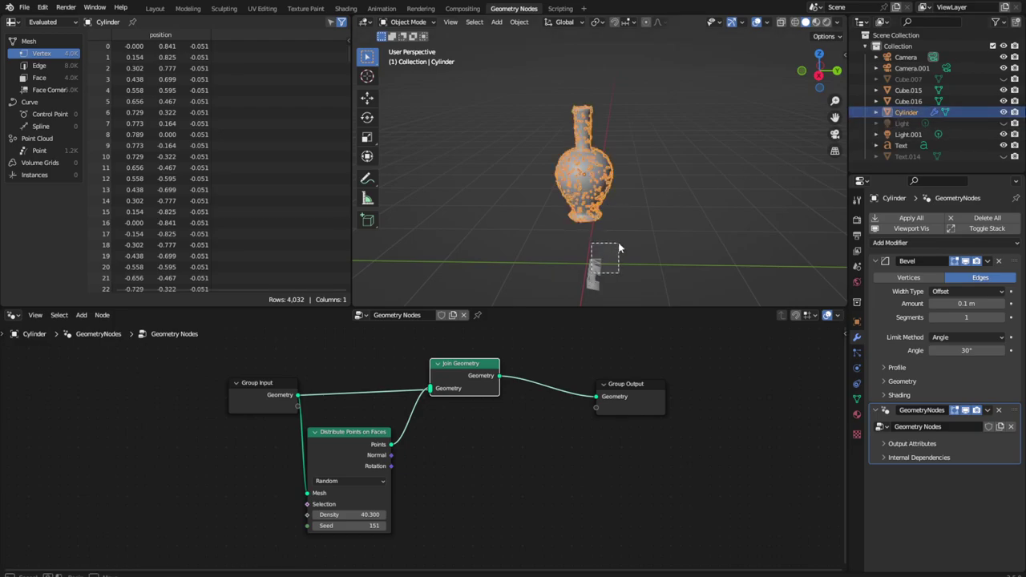
{"action": "left_click_drag", "start_coordinate": [618, 242], "coordinate": [618, 243]}
Reselect and orbit around the vase, then show the Spreadsheet's Add Row Filter sidebar
{"action": "left_click", "coordinate": [586, 198]}
{"action": "middle_click_drag", "start_coordinate": [577, 264], "coordinate": [569, 219]}
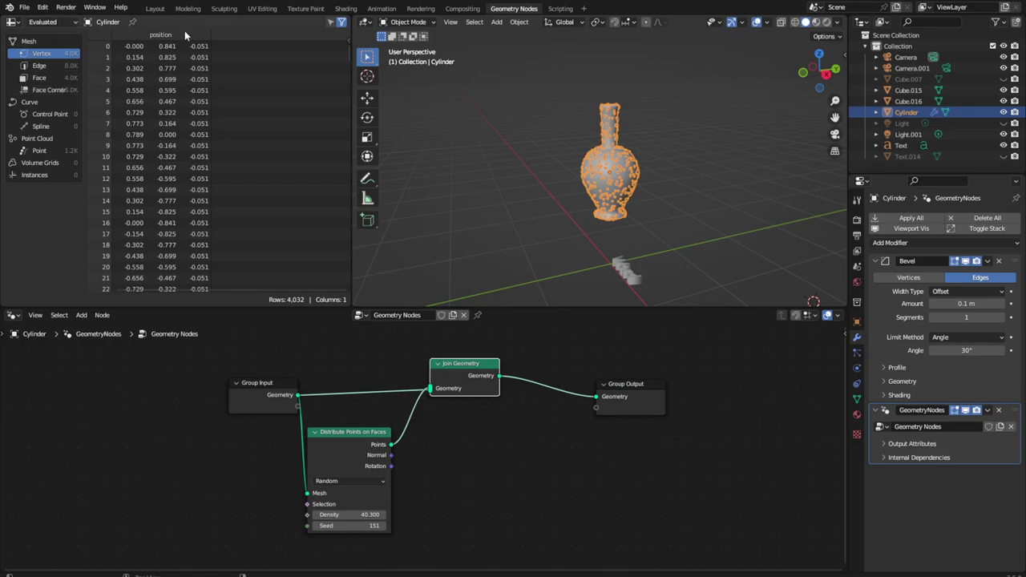
{"action": "left_click", "coordinate": [17, 23]}
{"action": "left_click", "coordinate": [18, 25]}
{"action": "left_click", "coordinate": [346, 40]}
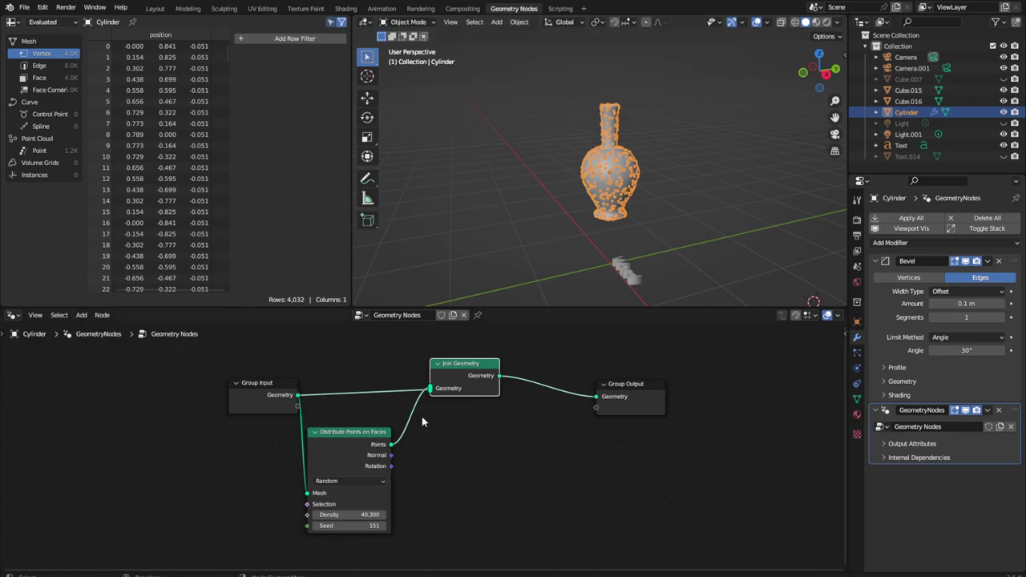
Reposition the Join Geometry, Group Output and Group Input nodes in the node editor
{"action": "left_click_drag", "start_coordinate": [466, 377], "coordinate": [442, 386]}
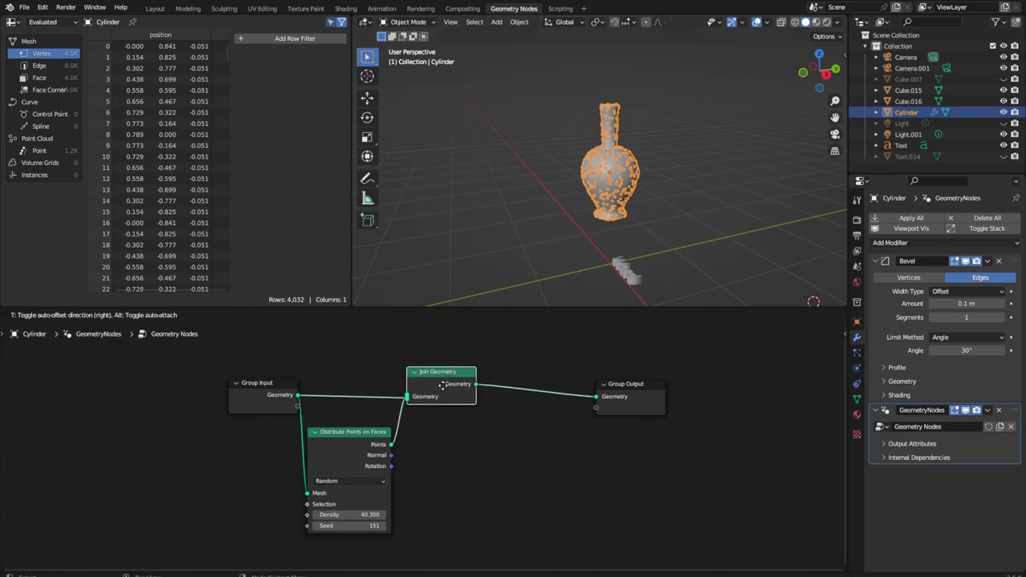
{"action": "left_click_drag", "start_coordinate": [442, 385], "coordinate": [445, 390]}
{"action": "left_click", "coordinate": [653, 405]}
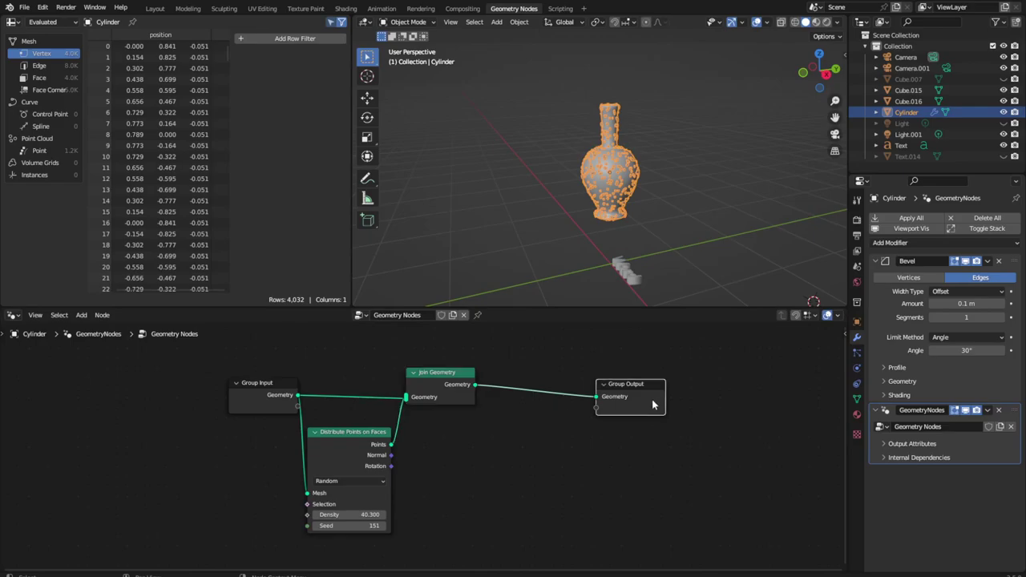
{"action": "left_click_drag", "start_coordinate": [653, 405], "coordinate": [461, 348]}
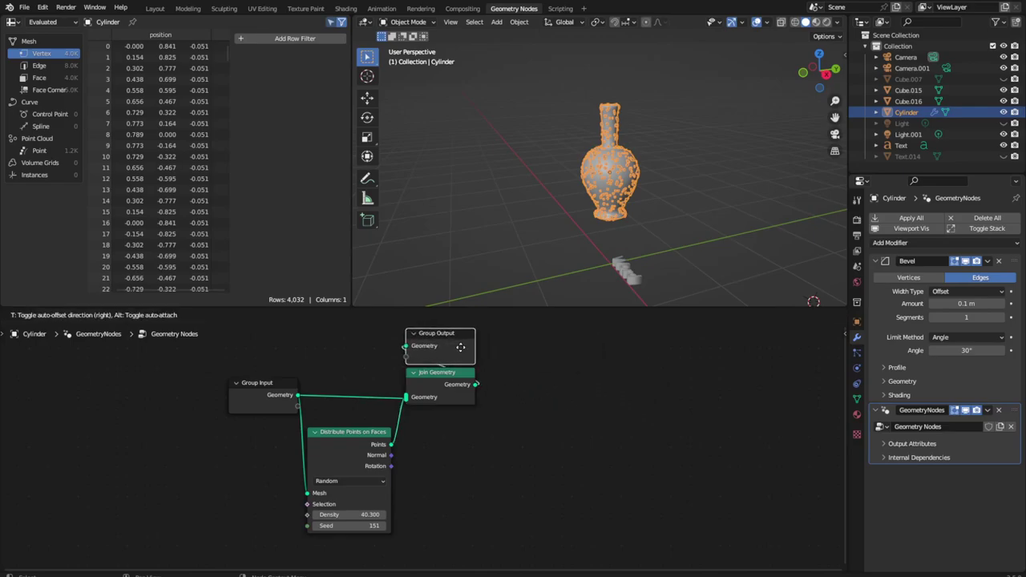
{"action": "left_click_drag", "start_coordinate": [461, 347], "coordinate": [461, 347]}
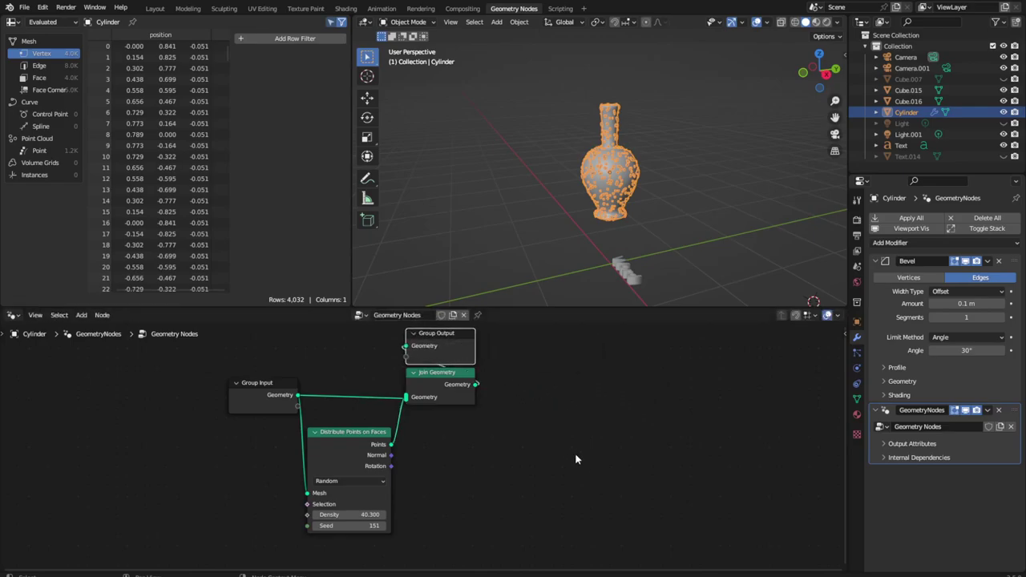
{"action": "left_click_drag", "start_coordinate": [432, 385], "coordinate": [479, 418]}
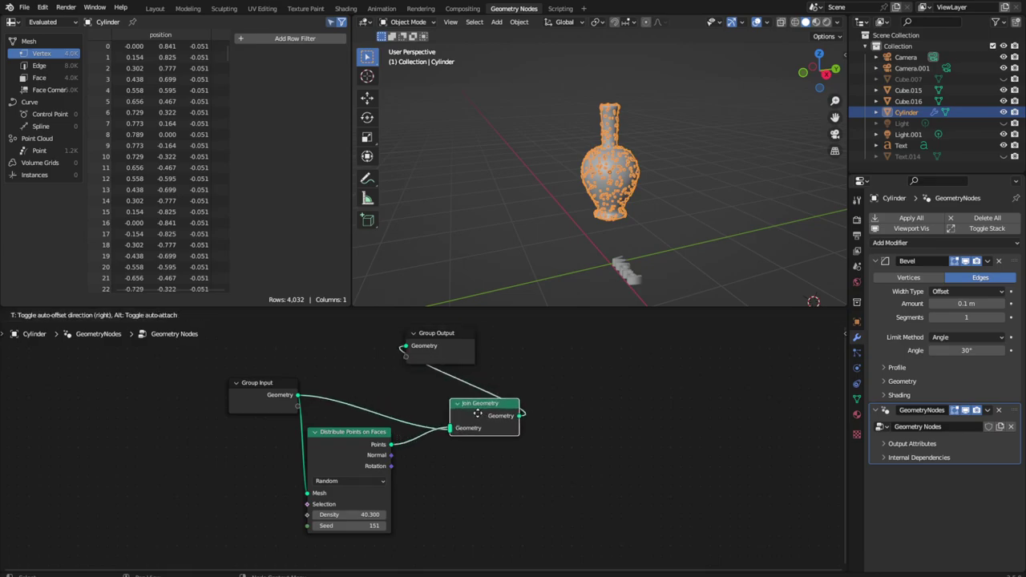
{"action": "left_click_drag", "start_coordinate": [460, 349], "coordinate": [752, 363]}
{"action": "left_click_drag", "start_coordinate": [239, 395], "coordinate": [216, 352]}
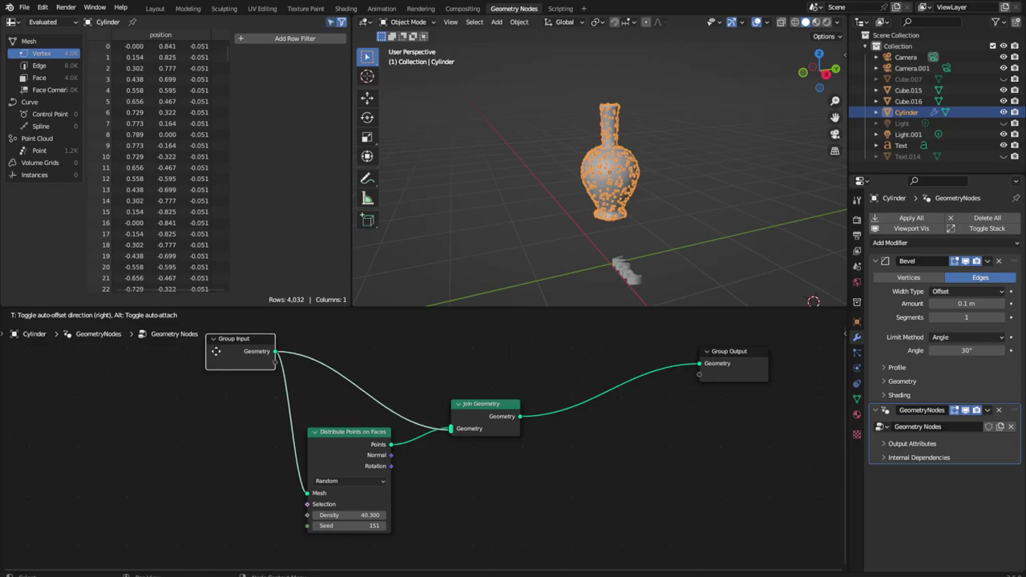
{"action": "left_click_drag", "start_coordinate": [465, 433], "coordinate": [495, 402]}
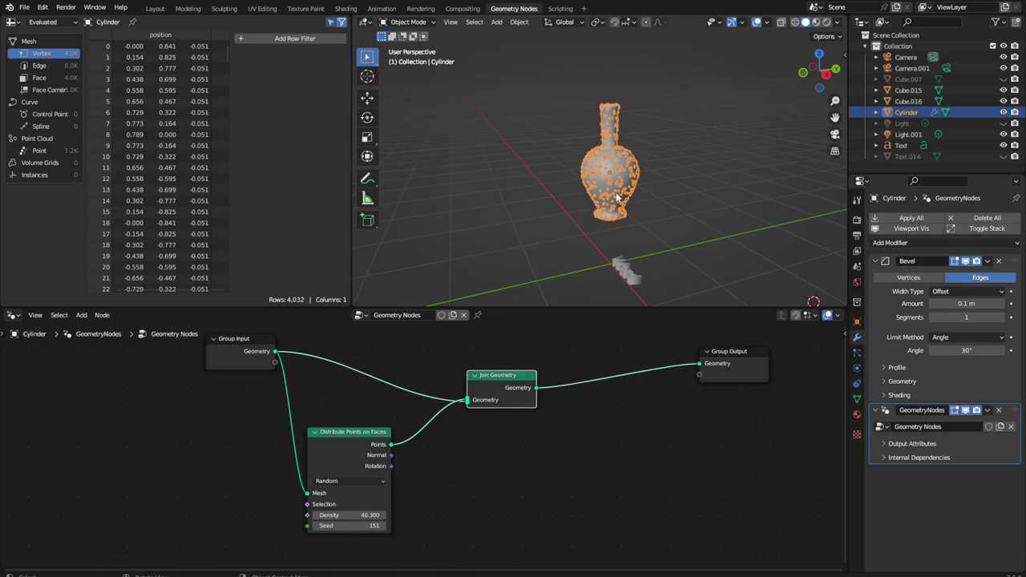
Expand the modifier's dependency and output attribute info, and open Bevel's Geometry subpanel
{"action": "left_click", "coordinate": [930, 457]}
{"action": "left_click", "coordinate": [926, 450]}
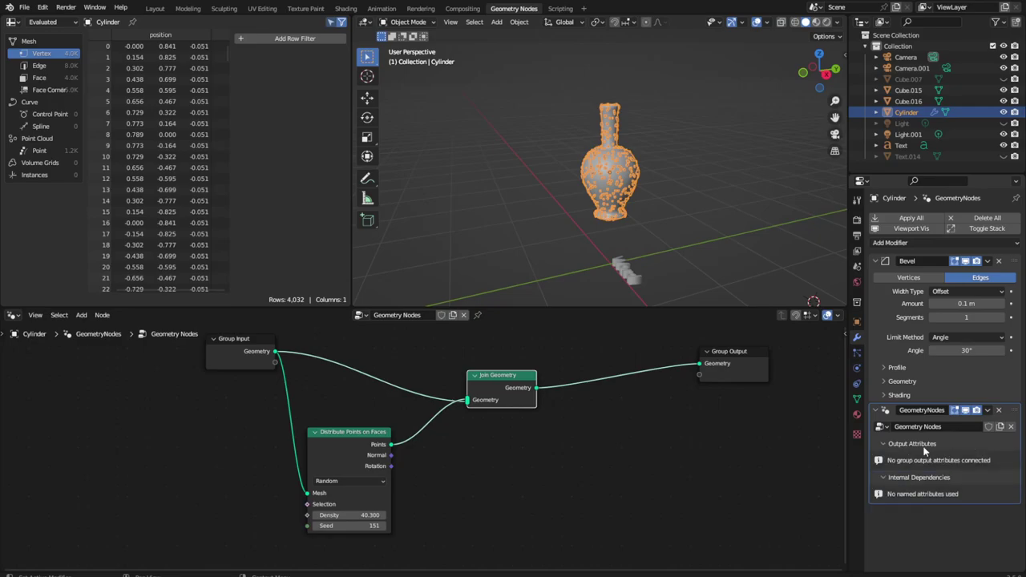
{"action": "left_click", "coordinate": [906, 383]}
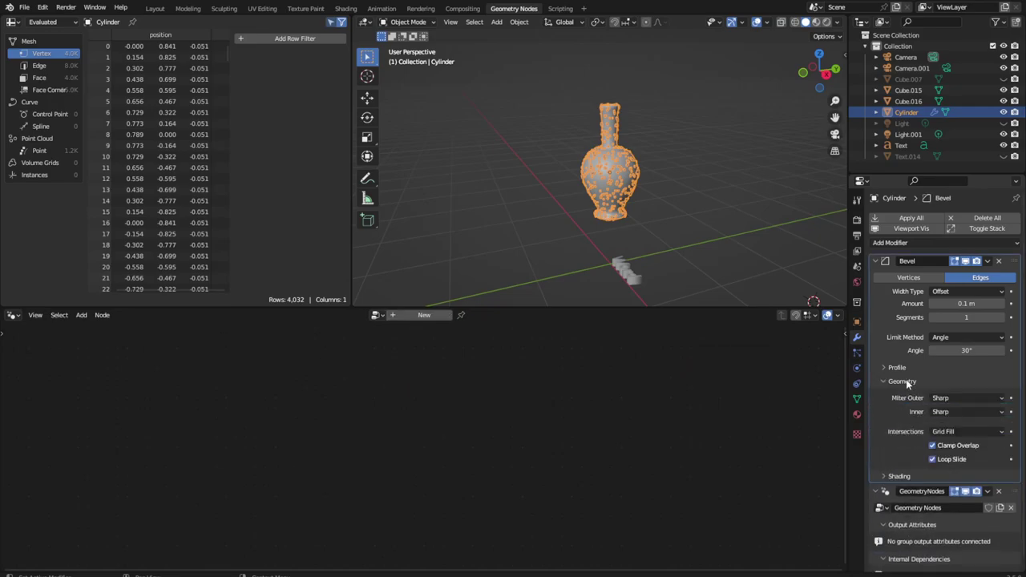
Collapse Bevel's Geometry subpanel, reselect and zoom on the vase, and open its Material tab
{"action": "left_click", "coordinate": [906, 382]}
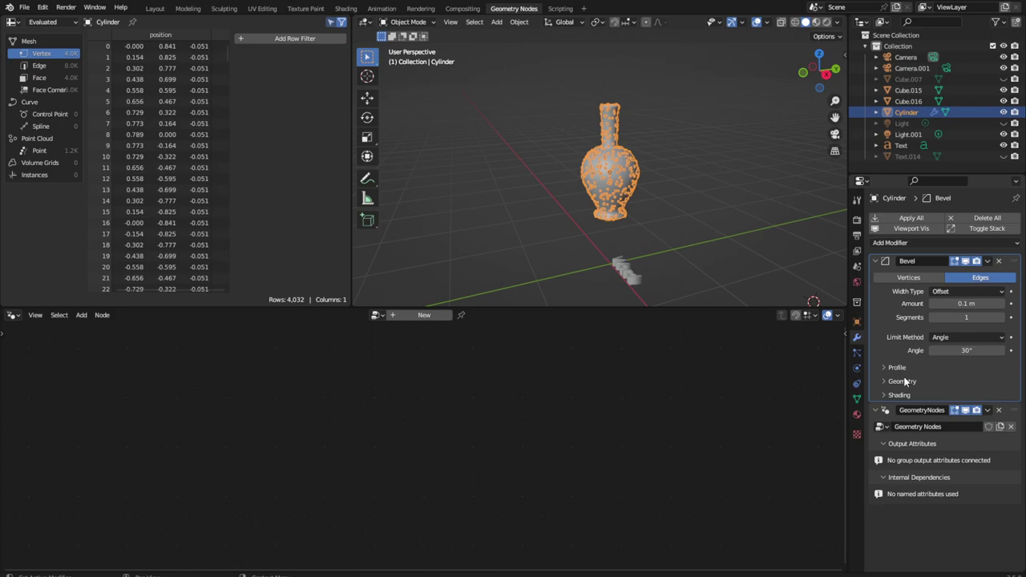
{"action": "left_click", "coordinate": [476, 264]}
{"action": "left_click", "coordinate": [604, 187]}
{"action": "left_click", "coordinate": [650, 225]}
{"action": "left_click", "coordinate": [626, 184]}
{"action": "scroll", "coordinate": [589, 183], "scroll_direction": "up", "scroll_amount": 4}
{"action": "left_click", "coordinate": [529, 226]}
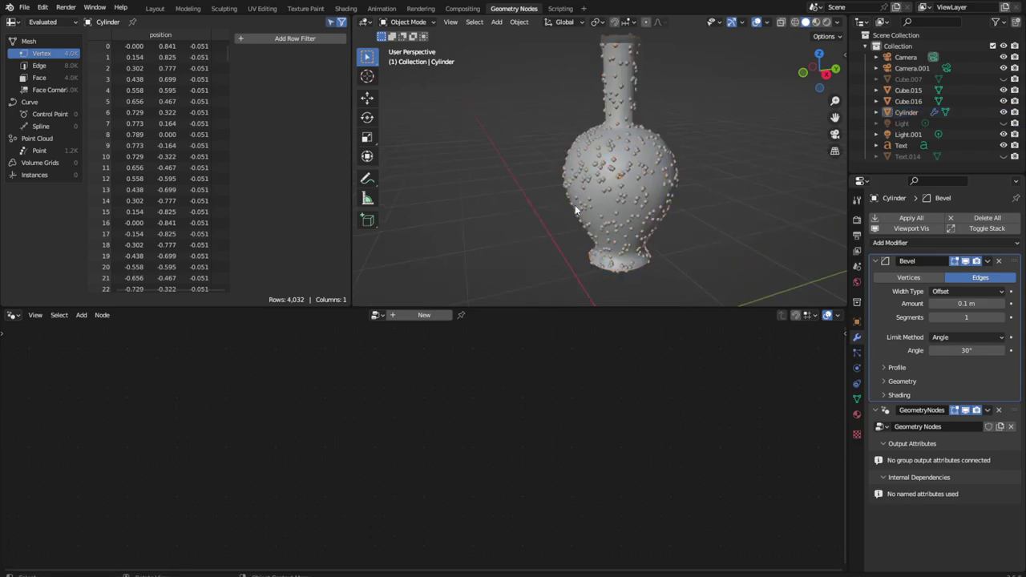
{"action": "left_click", "coordinate": [581, 216]}
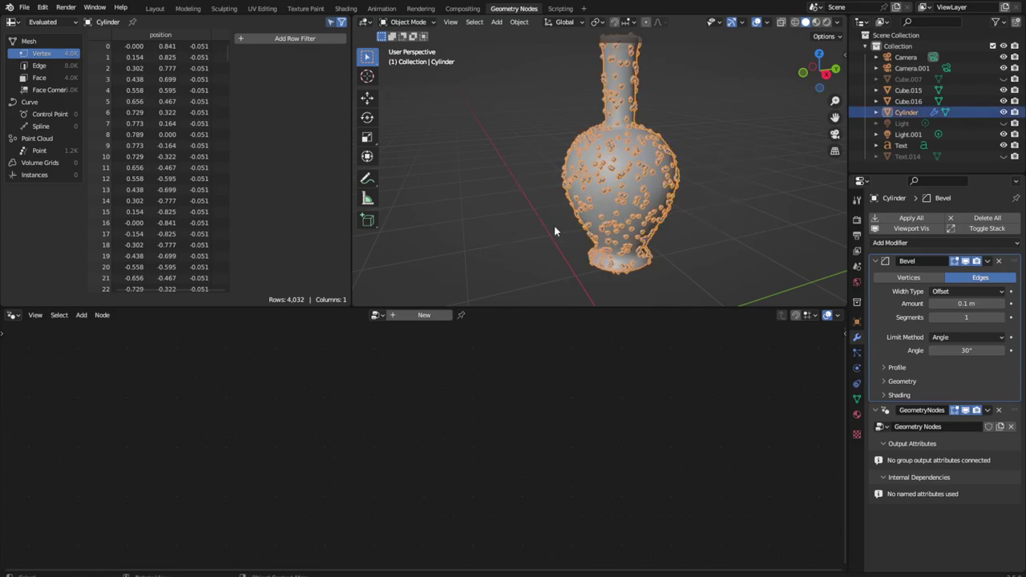
{"action": "scroll", "coordinate": [561, 232], "scroll_direction": "down", "scroll_amount": 3}
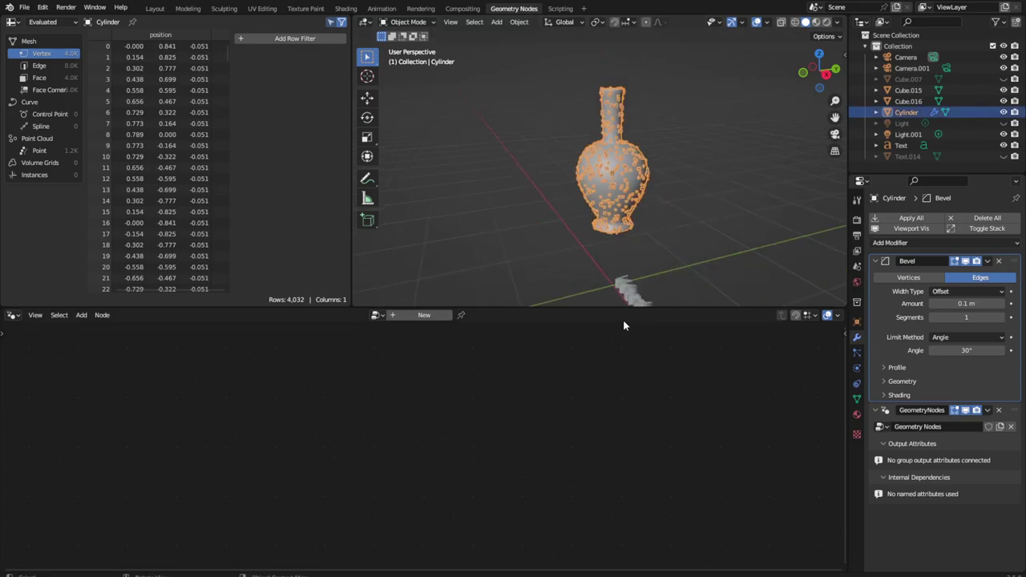
{"action": "left_click", "coordinate": [857, 414]}
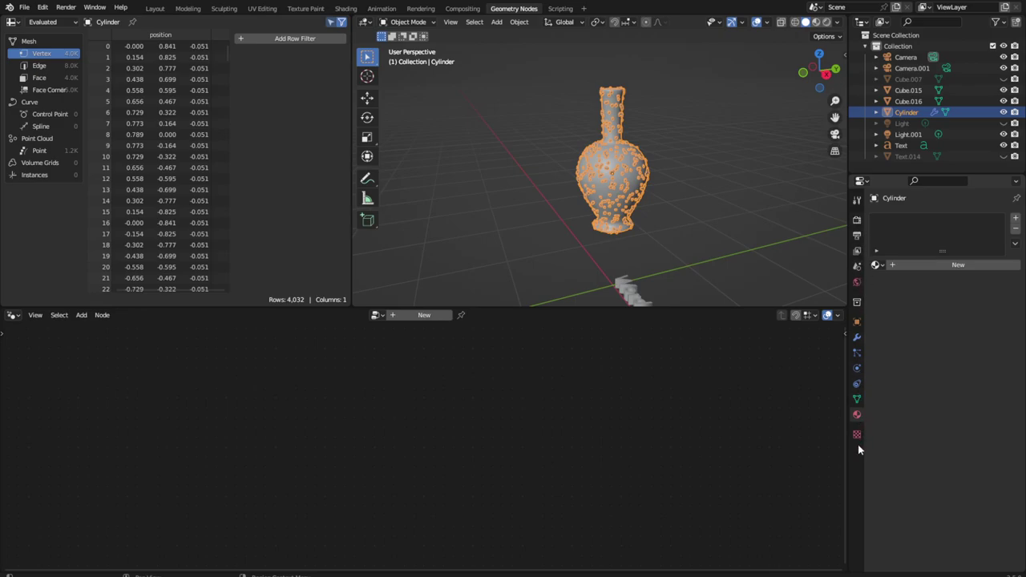
Click through the View Layer, Render and Tool properties tabs
{"action": "left_click", "coordinate": [858, 435]}
{"action": "left_click", "coordinate": [857, 251]}
{"action": "left_click", "coordinate": [856, 217]}
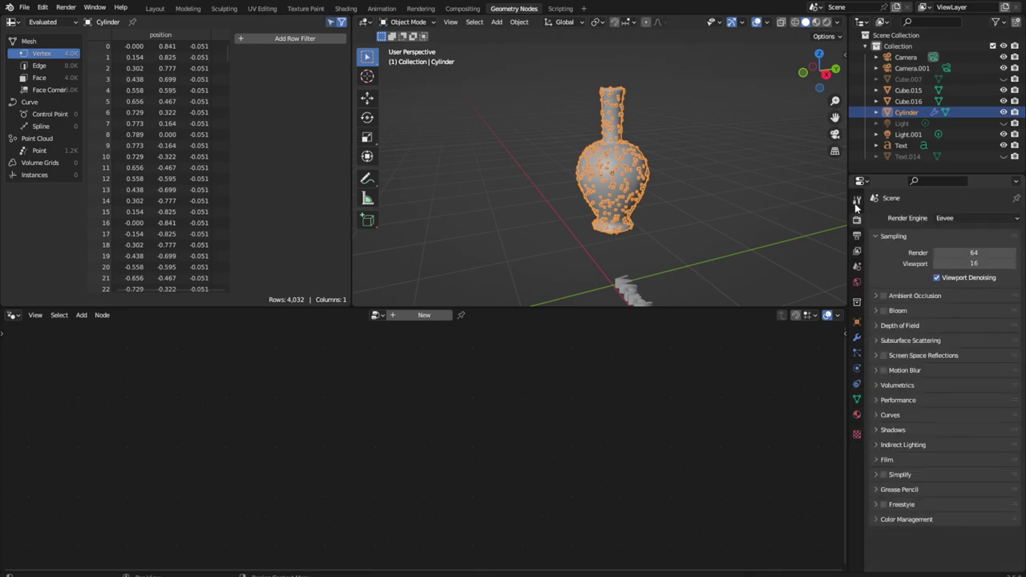
{"action": "left_click", "coordinate": [857, 200]}
{"action": "left_click", "coordinate": [768, 205]}
Reselect the vase while zooming and orbiting to inspect its neck
{"action": "left_click", "coordinate": [634, 185]}
{"action": "scroll", "coordinate": [633, 186], "scroll_direction": "up", "scroll_amount": 2}
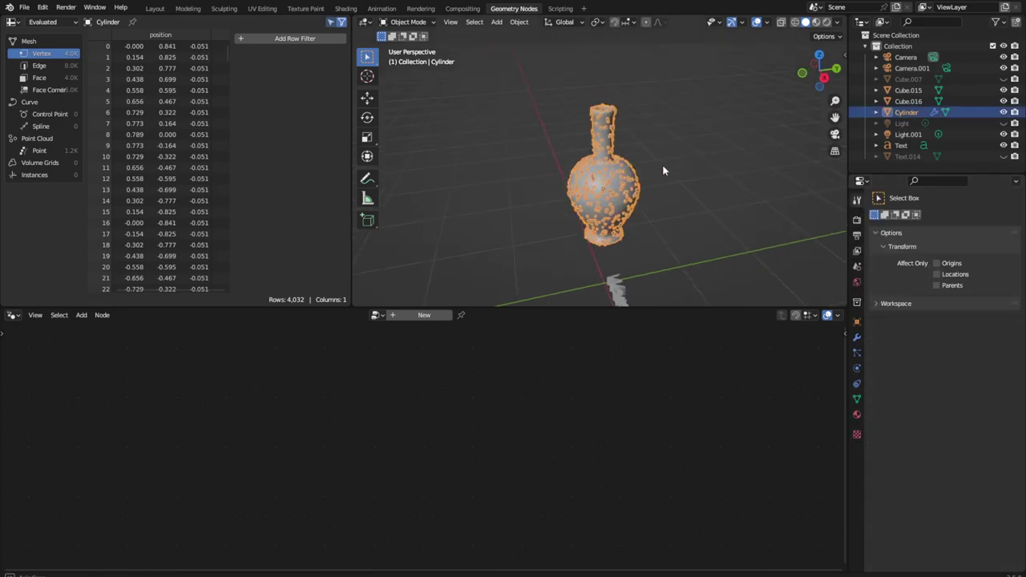
{"action": "scroll", "coordinate": [629, 116], "scroll_direction": "up", "scroll_amount": 3}
{"action": "left_click", "coordinate": [666, 70]}
{"action": "left_click", "coordinate": [552, 72]}
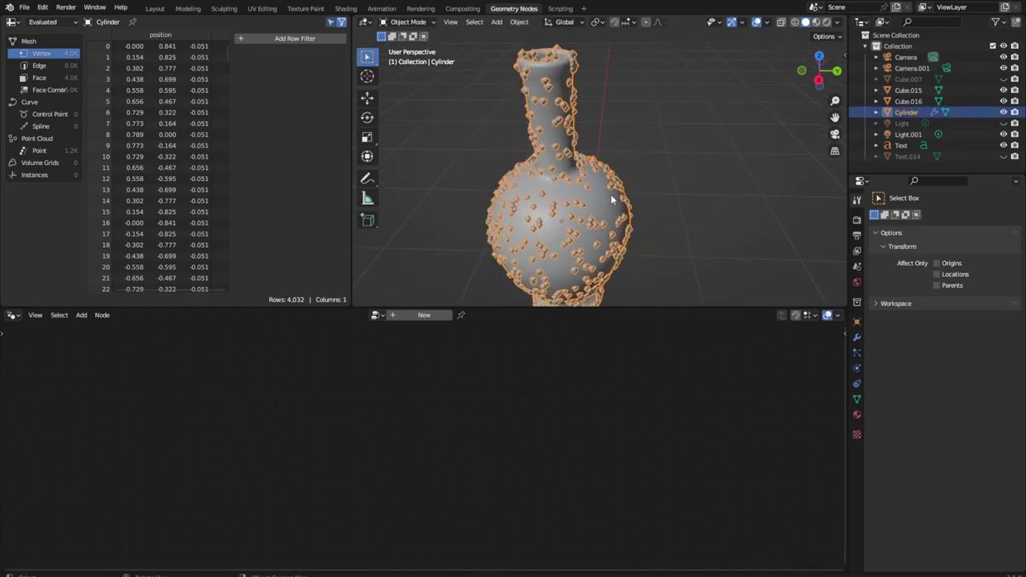
{"action": "scroll", "coordinate": [611, 194], "scroll_direction": "down", "scroll_amount": 1}
{"action": "left_click", "coordinate": [710, 103]}
{"action": "left_click", "coordinate": [591, 206]}
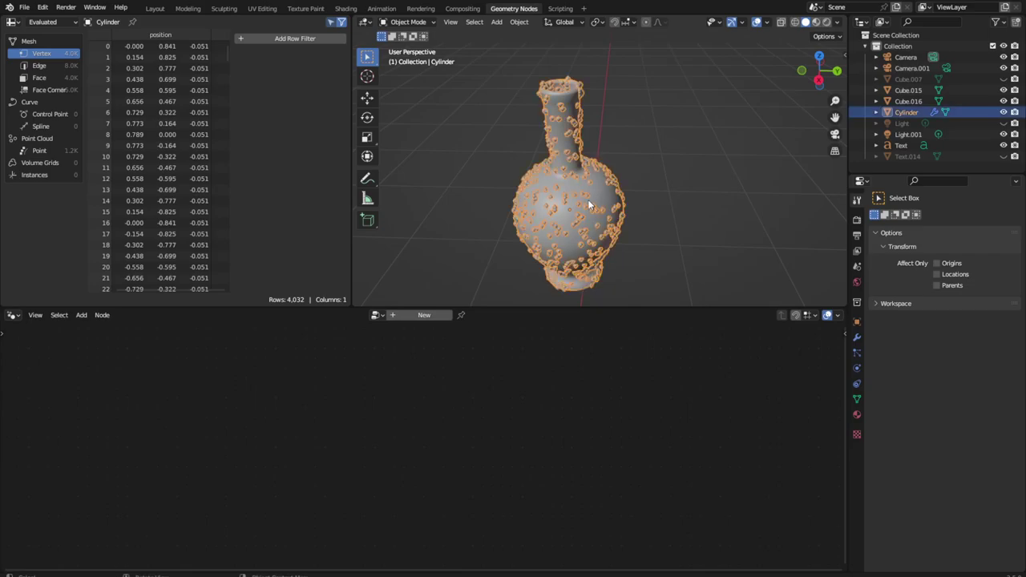
{"action": "scroll", "coordinate": [627, 174], "scroll_direction": "up", "scroll_amount": 2}
{"action": "left_click", "coordinate": [678, 166]}
{"action": "left_click", "coordinate": [589, 217]}
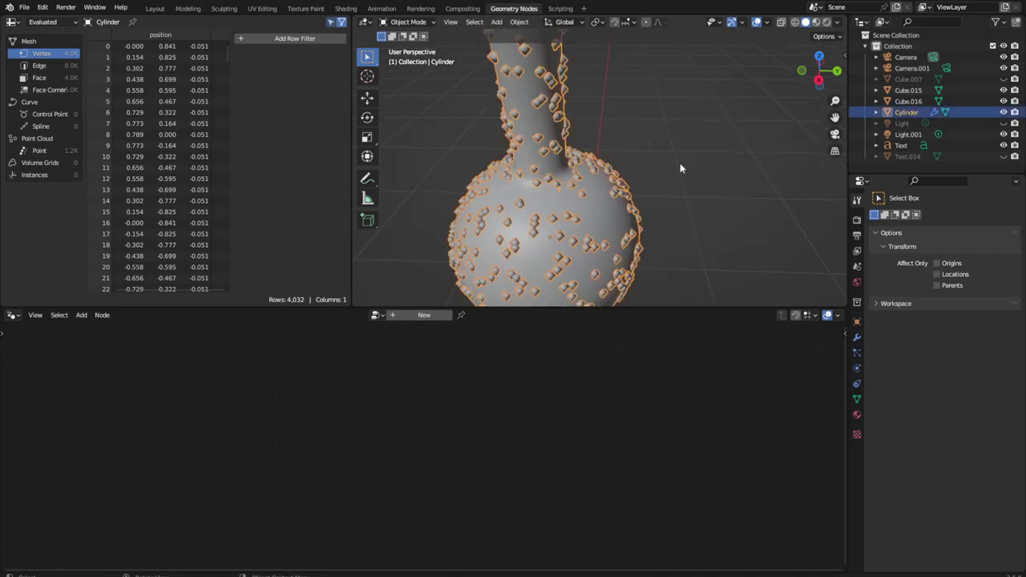
{"action": "middle_click_drag", "start_coordinate": [680, 168], "coordinate": [688, 198]}
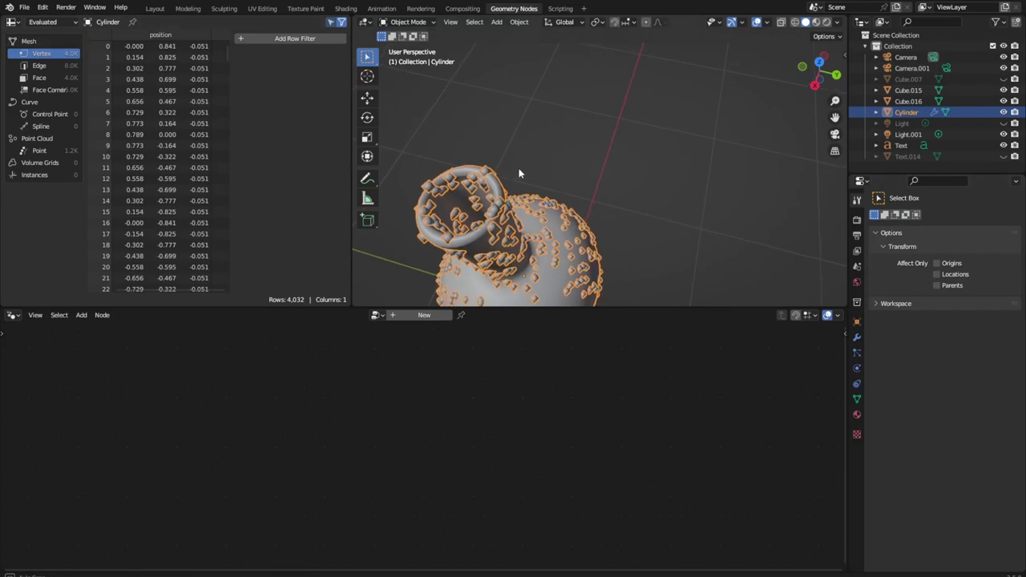
{"action": "middle_click_drag", "start_coordinate": [518, 167], "coordinate": [655, 167]}
{"action": "scroll", "coordinate": [762, 190], "scroll_direction": "down", "scroll_amount": 2}
{"action": "left_click", "coordinate": [728, 180]}
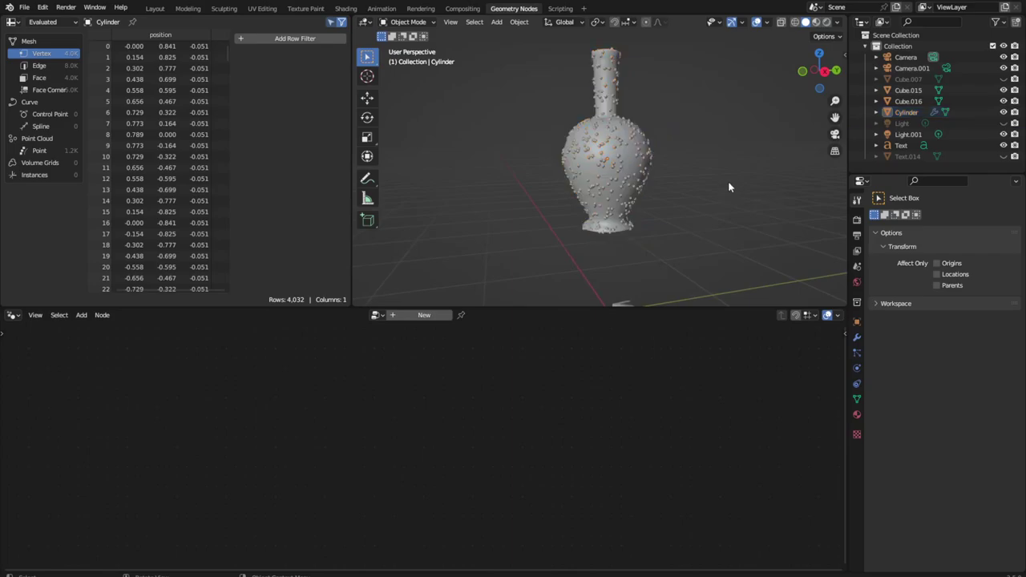
{"action": "middle_click_drag", "start_coordinate": [627, 206], "coordinate": [646, 245]}
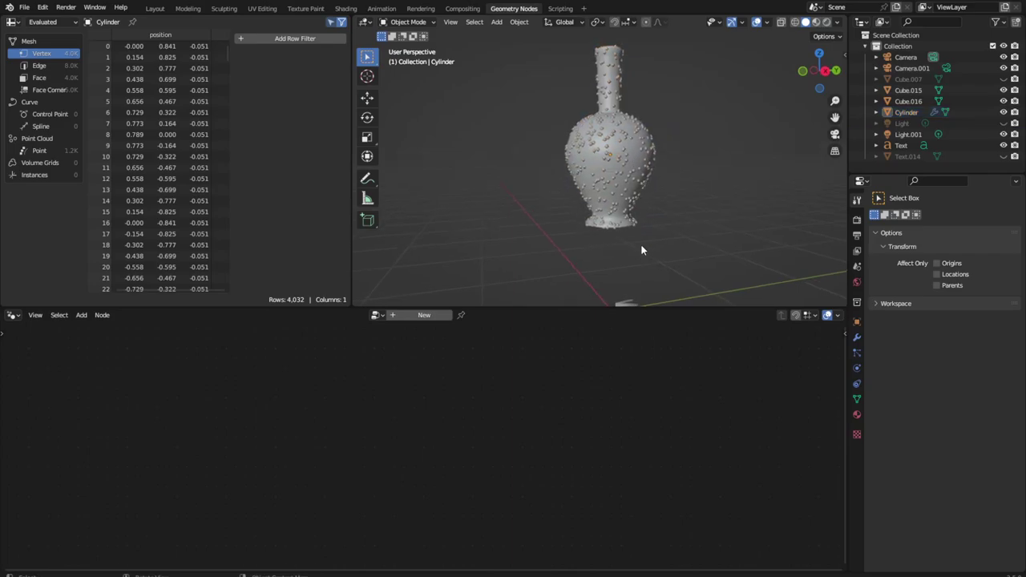
Toggle the vase's selection back and forth with repeated undo and redo
{"action": "key", "text": "ctrl+z"}
{"action": "key", "text": "ctrl+shift+z"}
{"action": "key", "text": "ctrl+z"}
{"action": "key", "text": "ctrl+shift+z"}
{"action": "key", "text": "ctrl+z"}
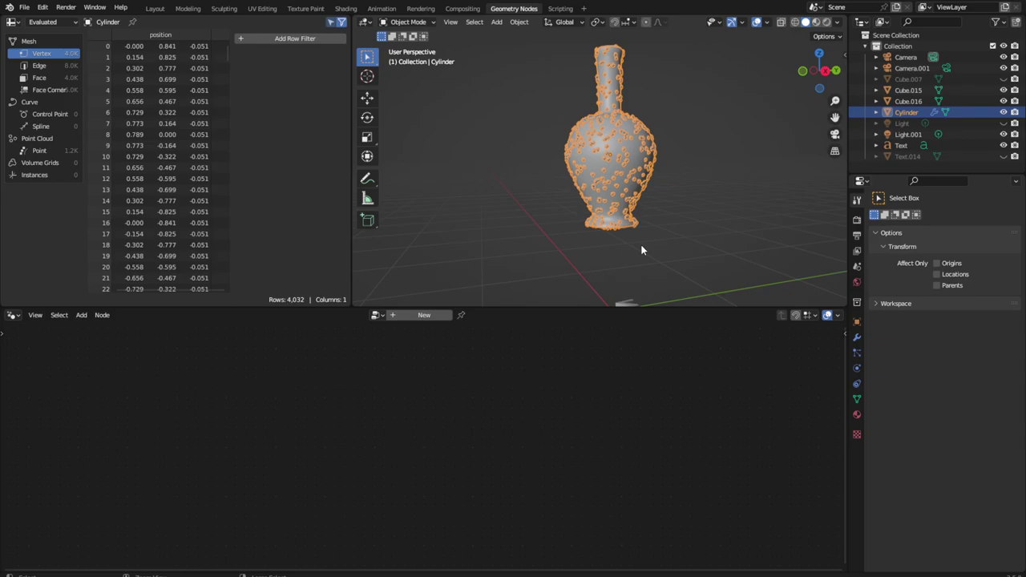
{"action": "key", "text": "ctrl+shift+z"}
{"action": "key", "text": "ctrl+z"}
{"action": "key", "text": "ctrl+shift+z"}
{"action": "key", "text": "ctrl+z"}
{"action": "key", "text": "ctrl+shift+z"}
{"action": "key", "text": "ctrl+z"}
Turn off spreadsheet row filtering, reselect the vase, and create the Geometry Nodes.001 tree
{"action": "left_click", "coordinate": [337, 23]}
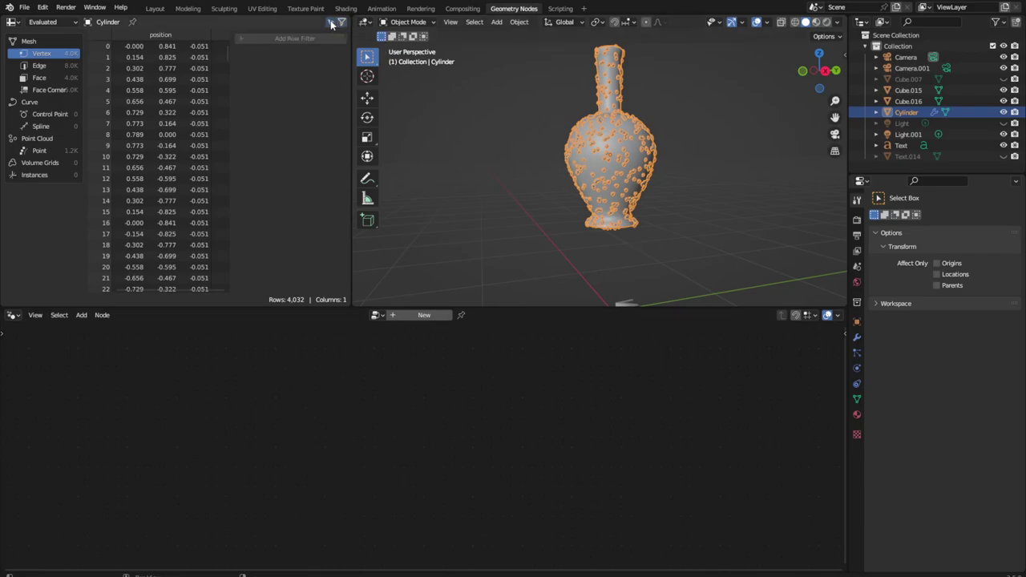
{"action": "left_click_drag", "start_coordinate": [723, 142], "coordinate": [672, 153]}
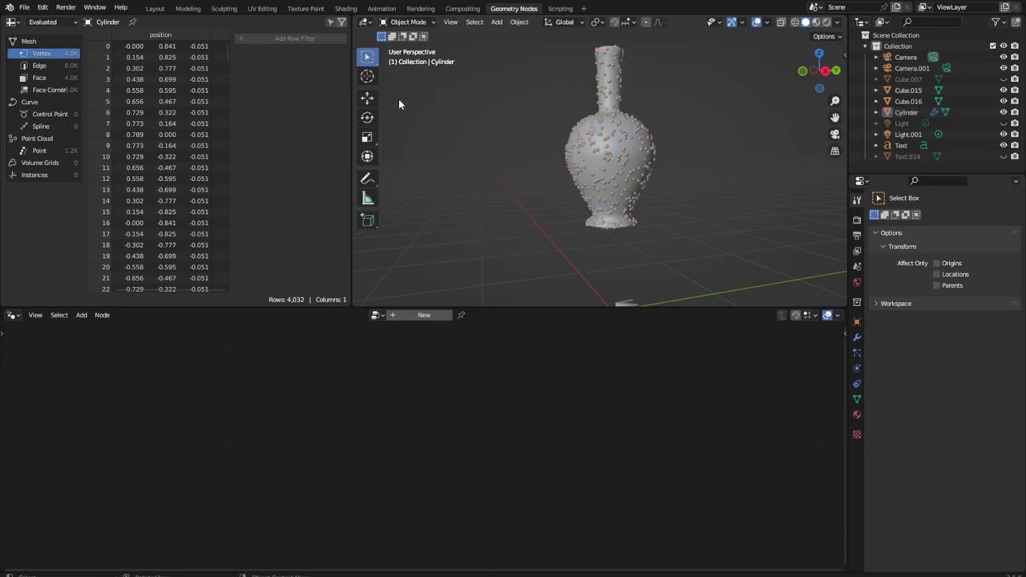
{"action": "left_click", "coordinate": [631, 154]}
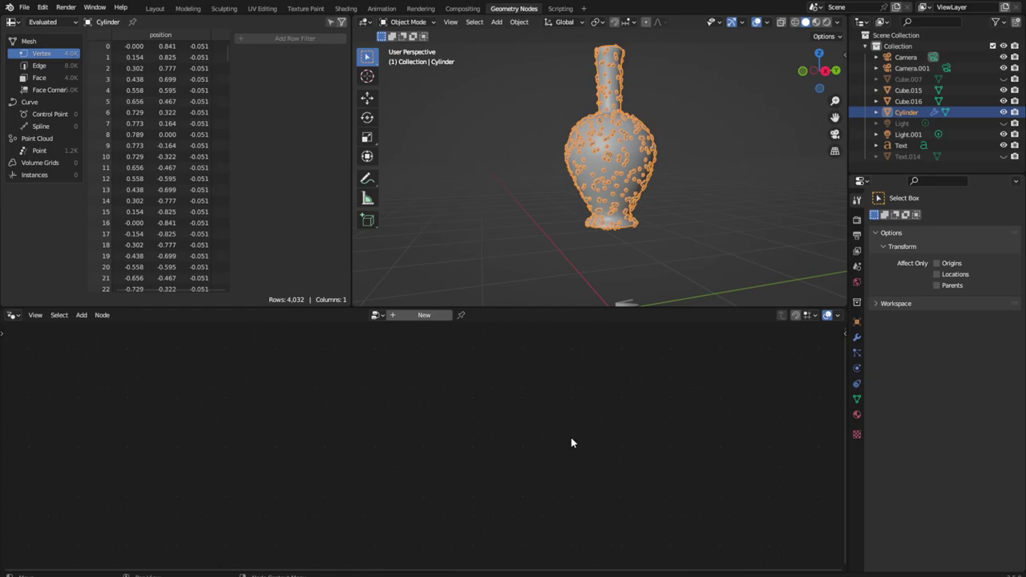
{"action": "left_click", "coordinate": [397, 316]}
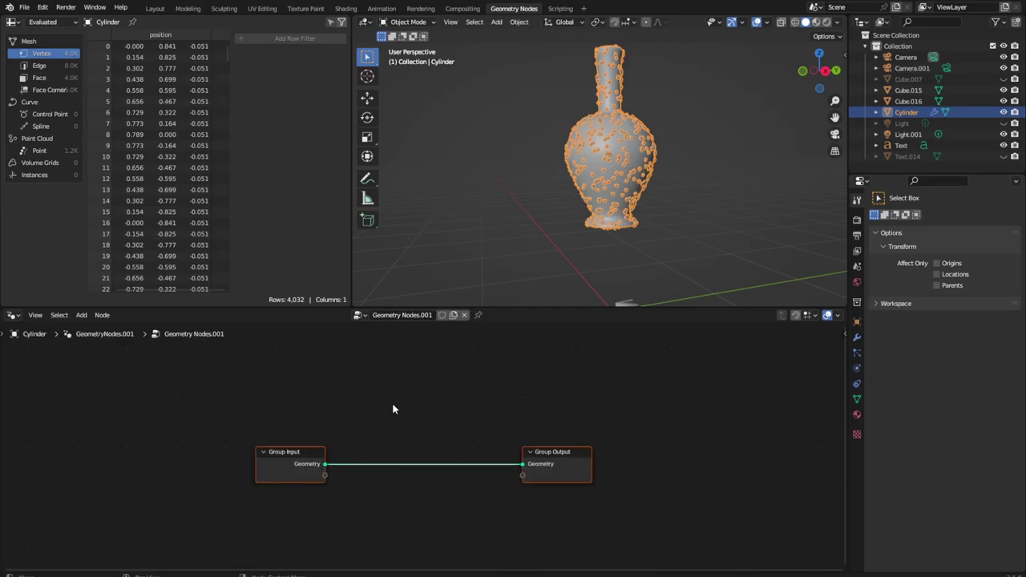
Select both the Group Input and Group Output nodes in the node editor
{"action": "right_click", "coordinate": [433, 375]}
{"action": "left_click", "coordinate": [902, 100]}
{"action": "left_click", "coordinate": [904, 111]}
{"action": "left_click_drag", "start_coordinate": [147, 425], "coordinate": [408, 500]}
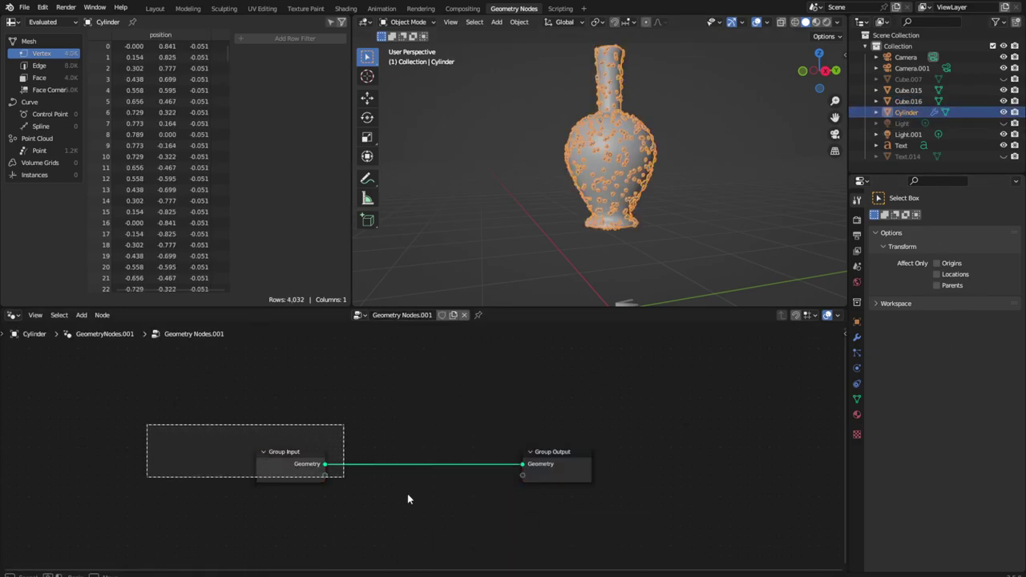
{"action": "key", "text": "a"}
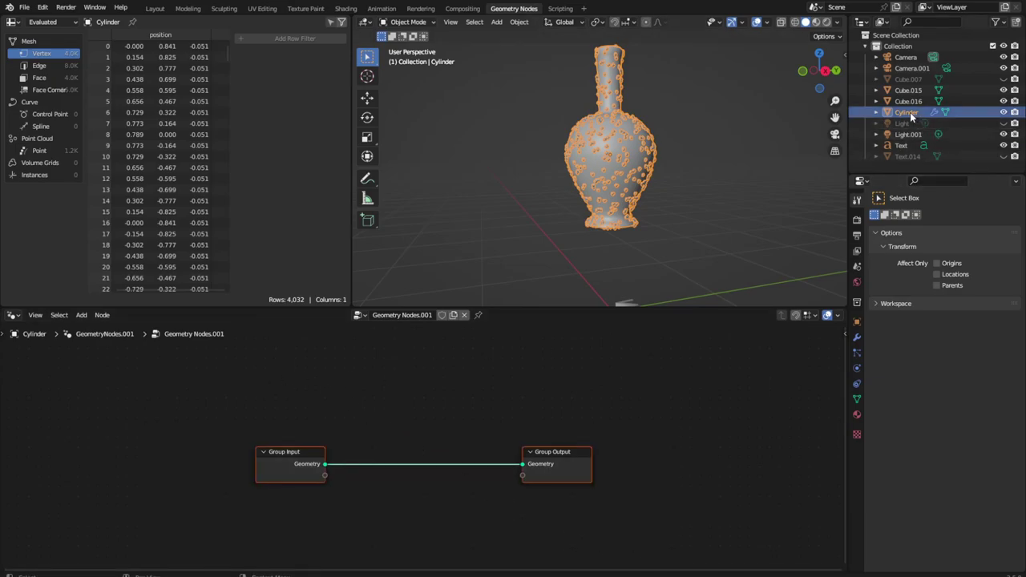
Rename the Cylinder object to 'vase'
{"action": "double_click", "coordinate": [909, 112]}
{"action": "type", "text": "vase"}
{"action": "key", "text": "Return"}
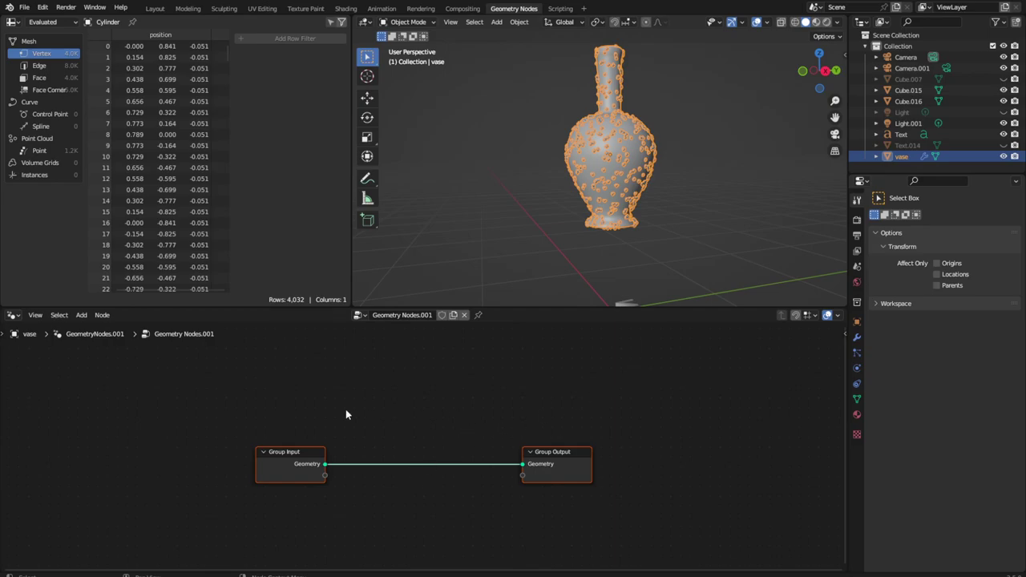
Reposition the group nodes, shifting Group Input left and Group Output right
{"action": "key", "text": "g"}
{"action": "left_click", "coordinate": [365, 389]}
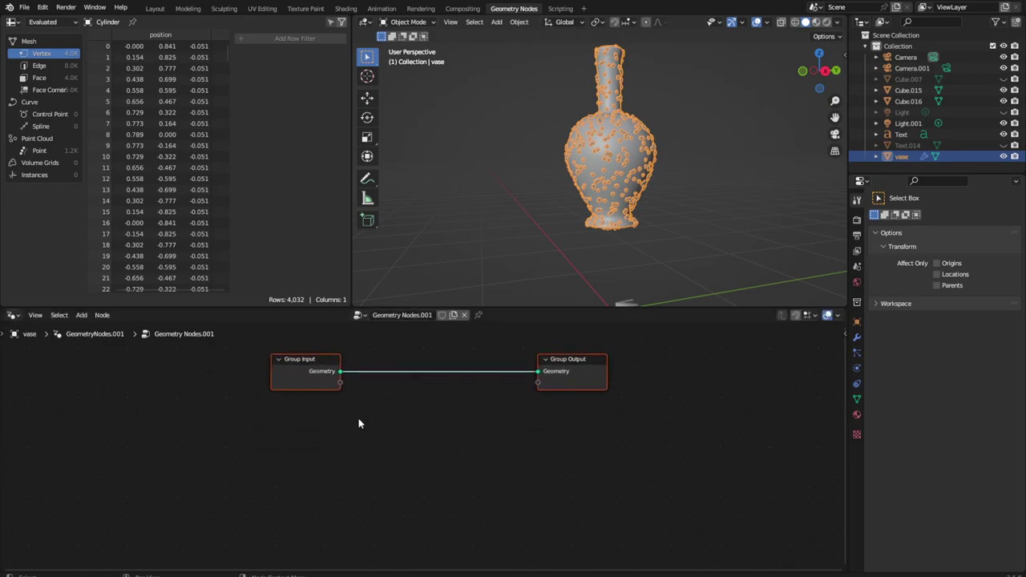
{"action": "left_click", "coordinate": [357, 397]}
{"action": "left_click_drag", "start_coordinate": [305, 359], "coordinate": [285, 364]}
{"action": "left_click_drag", "start_coordinate": [571, 359], "coordinate": [596, 391]}
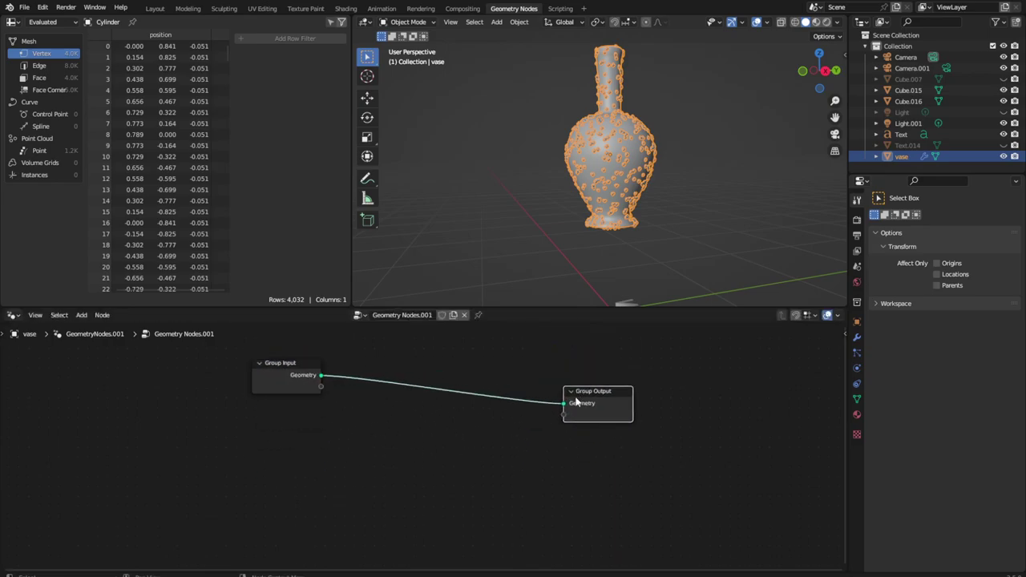
Delete both group nodes, then undo the deletion
{"action": "left_click_drag", "start_coordinate": [214, 329], "coordinate": [561, 410]}
{"action": "right_click", "coordinate": [597, 423]}
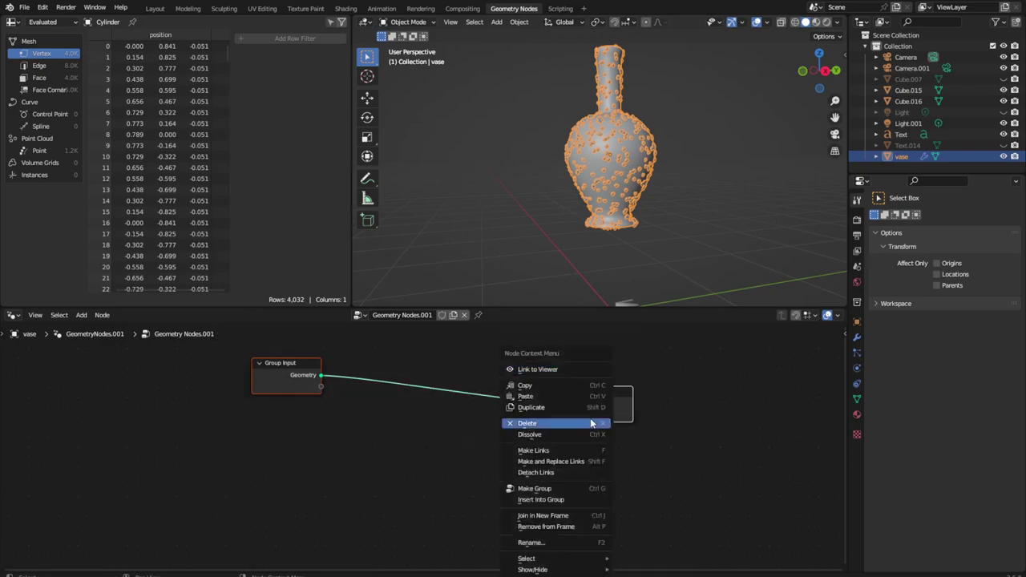
{"action": "left_click", "coordinate": [529, 423]}
{"action": "key", "text": "ctrl+z"}
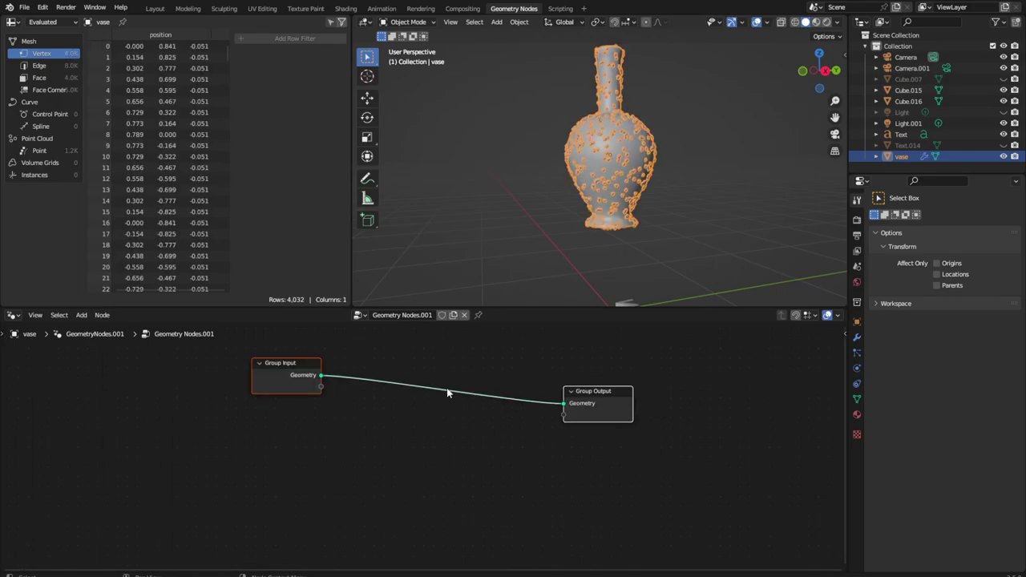
Delete the Group Input node alone, then restore it with Ctrl+Z
{"action": "left_click", "coordinate": [307, 391]}
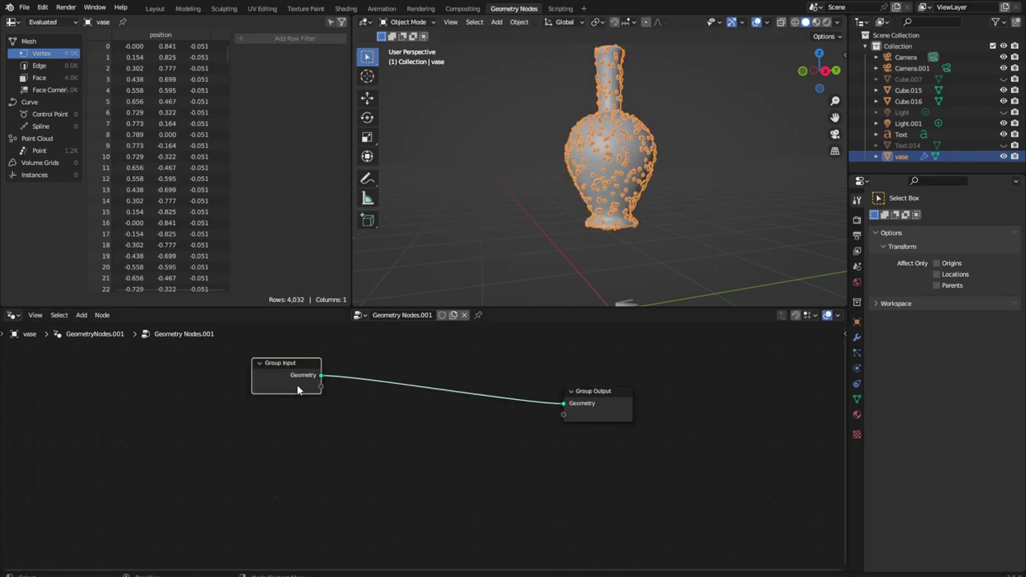
{"action": "right_click", "coordinate": [296, 384]}
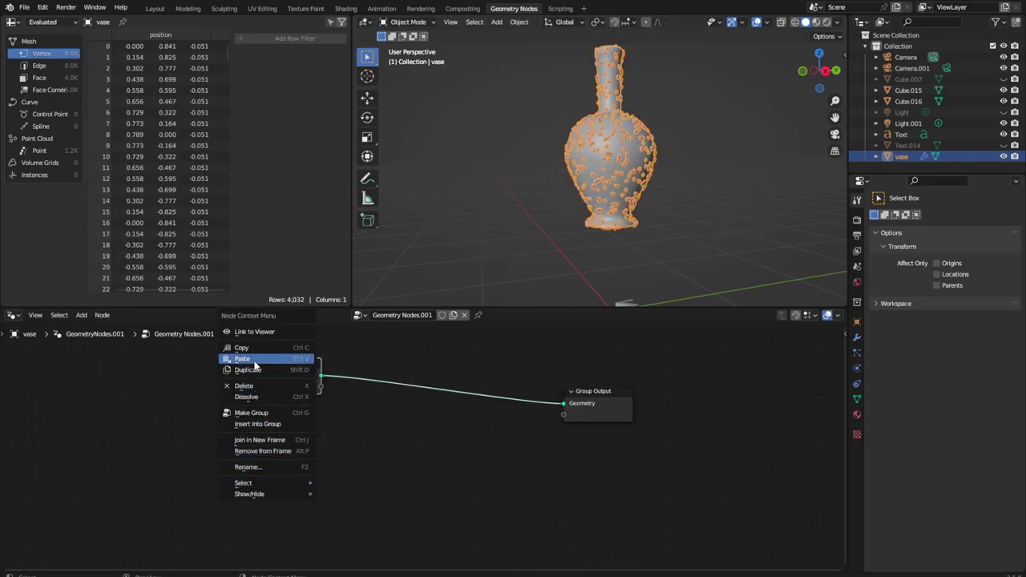
{"action": "left_click", "coordinate": [251, 388]}
{"action": "key", "text": "ctrl+z"}
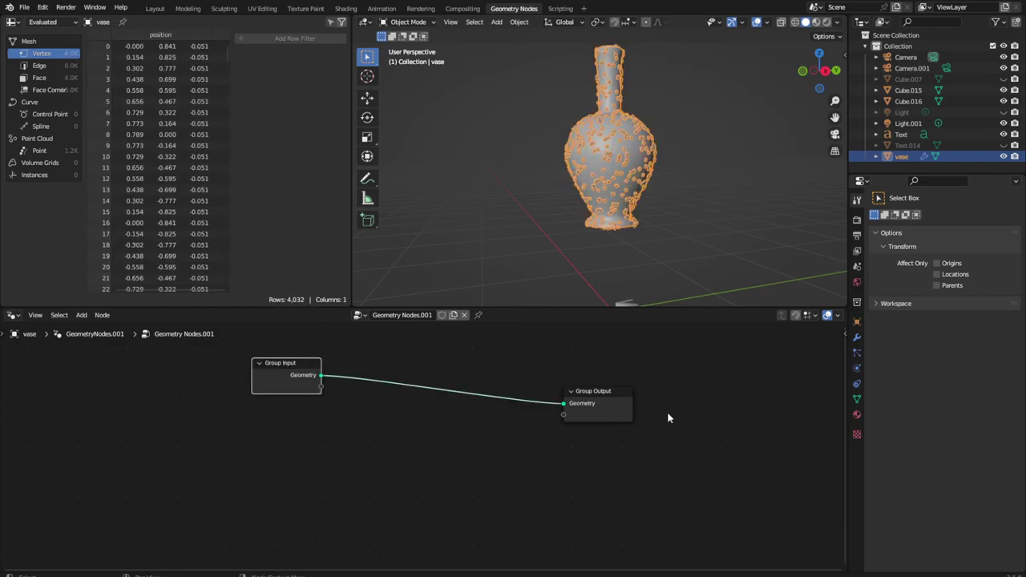
Delete the Group Output node and undo back through the earlier node edits
{"action": "right_click", "coordinate": [627, 402]}
{"action": "left_click", "coordinate": [571, 400]}
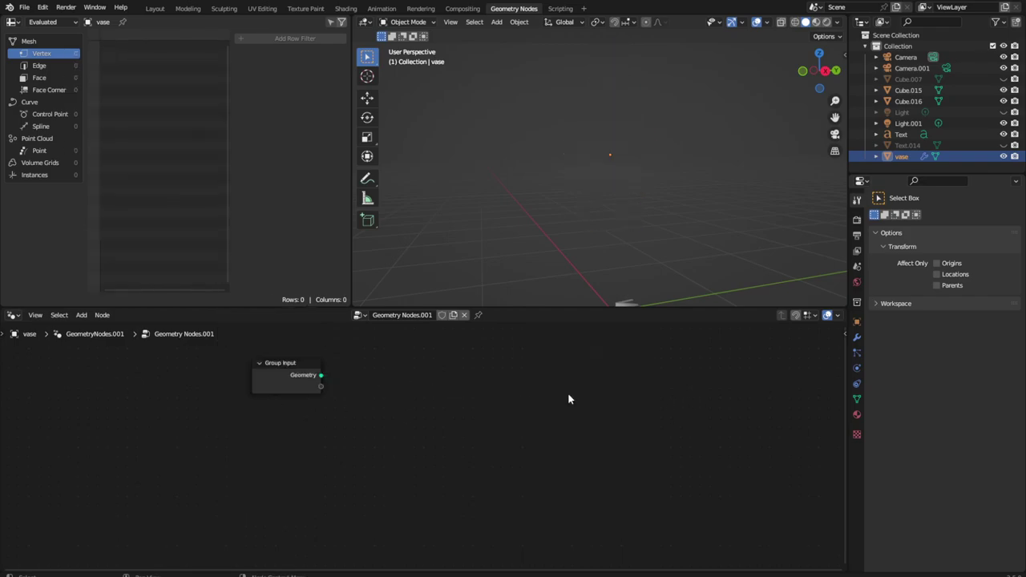
{"action": "key", "text": "ctrl+z"}
{"action": "key", "text": "ctrl+z"}
{"action": "key", "text": "ctrl+z"}
{"action": "key", "text": "ctrl+z"}
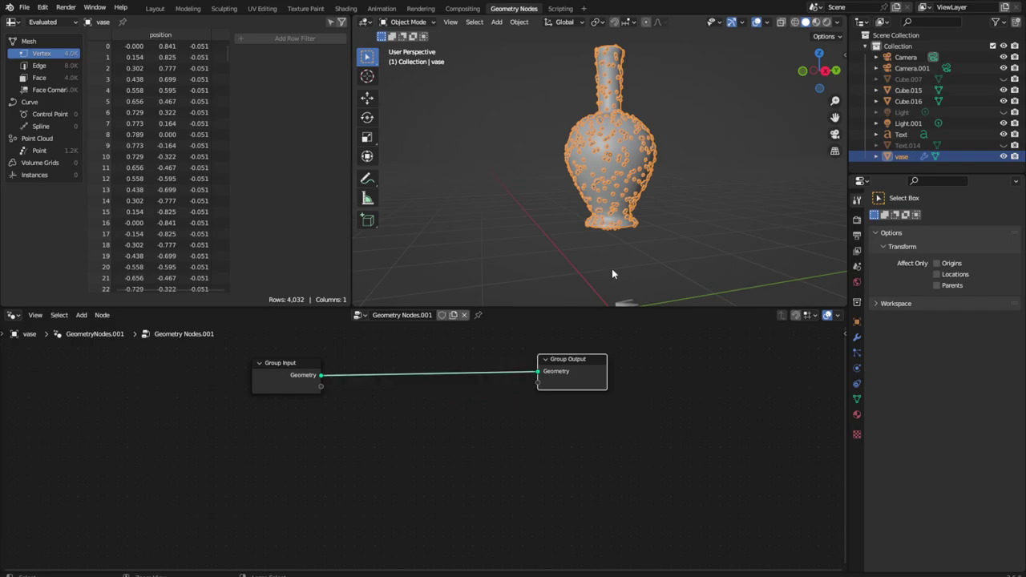
{"action": "key", "text": "ctrl+z"}
{"action": "key", "text": "ctrl+z"}
{"action": "key", "text": "ctrl+z"}
{"action": "key", "text": "ctrl+z"}
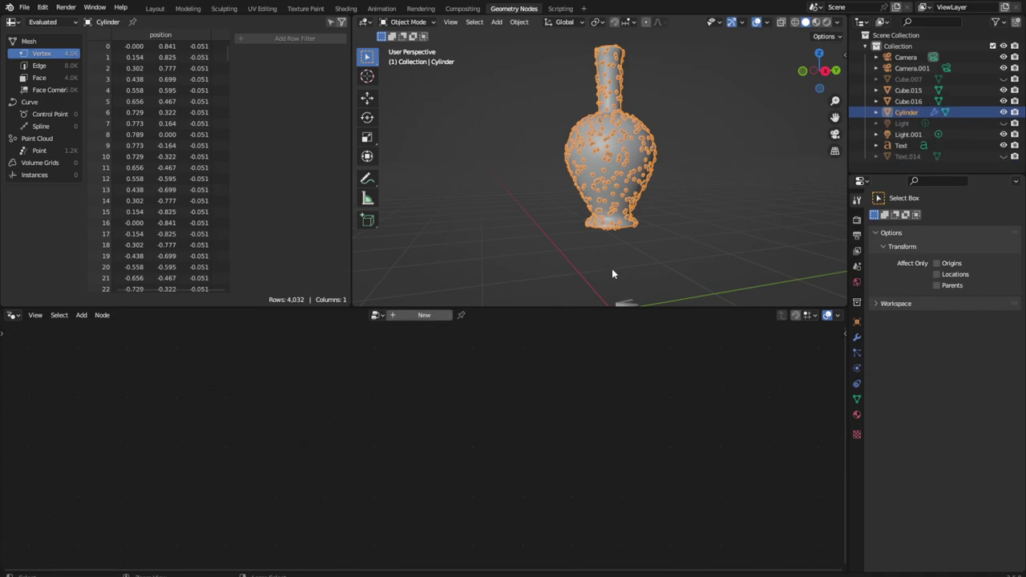
{"action": "key", "text": "ctrl+z"}
{"action": "key", "text": "ctrl+z"}
Restore the original point-scattering node tree with Ctrl+Shift+Z and save the file
{"action": "key", "text": "ctrl+shift+z"}
{"action": "key", "text": "ctrl+shift+z"}
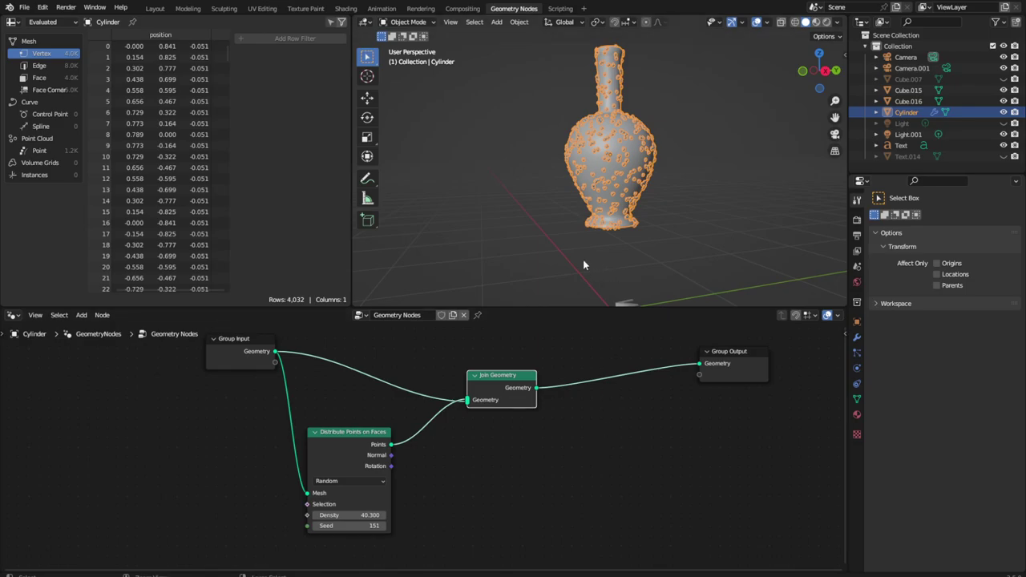
{"action": "key", "text": "ctrl+s"}
{"action": "left_click", "coordinate": [621, 510]}
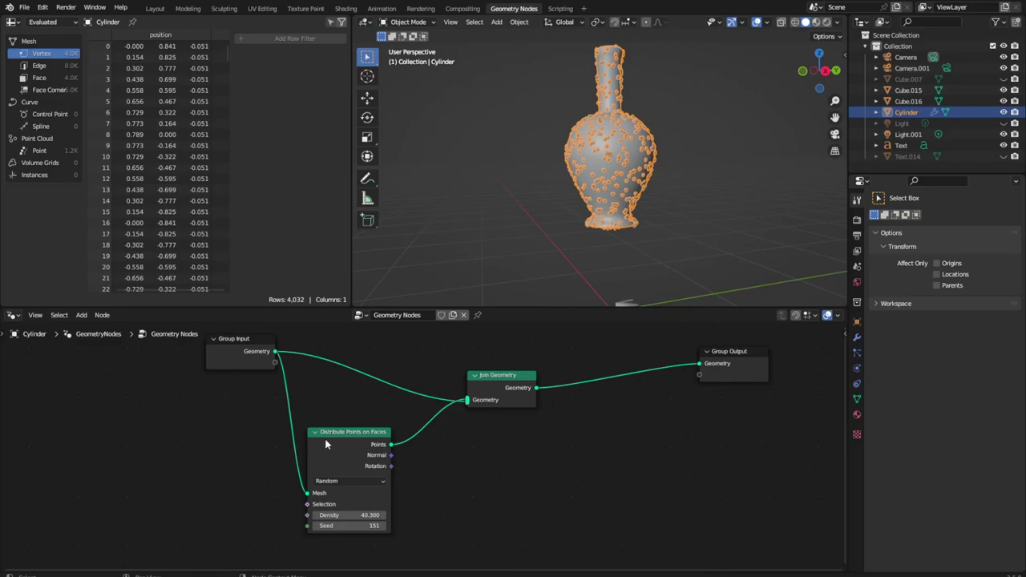
{"action": "mouse_move", "coordinate": [844, 445]}
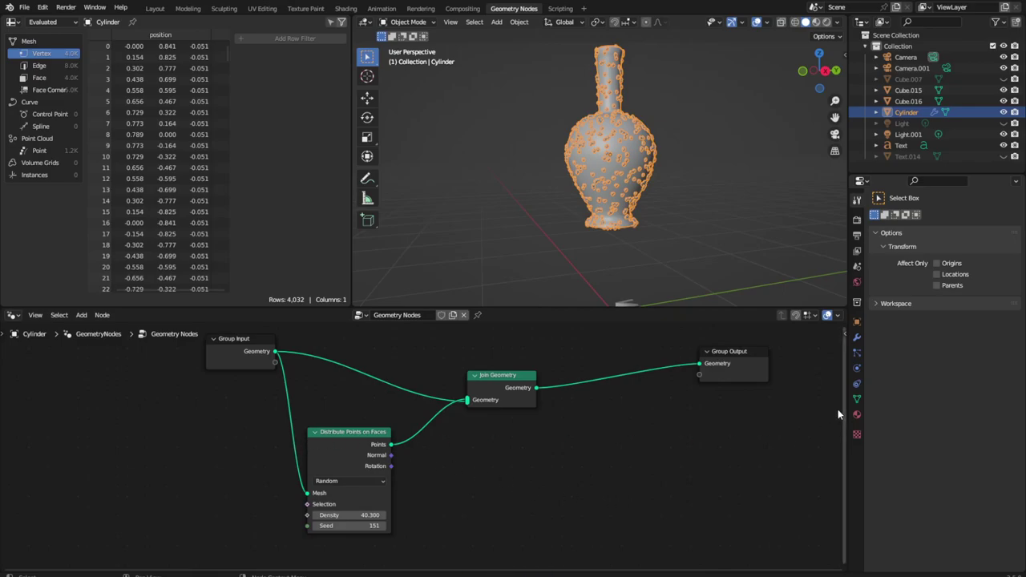
Review the vase's Bevel and GeometryNodes modifiers, orbiting to the text, then reselect the vase
{"action": "left_click", "coordinate": [857, 338]}
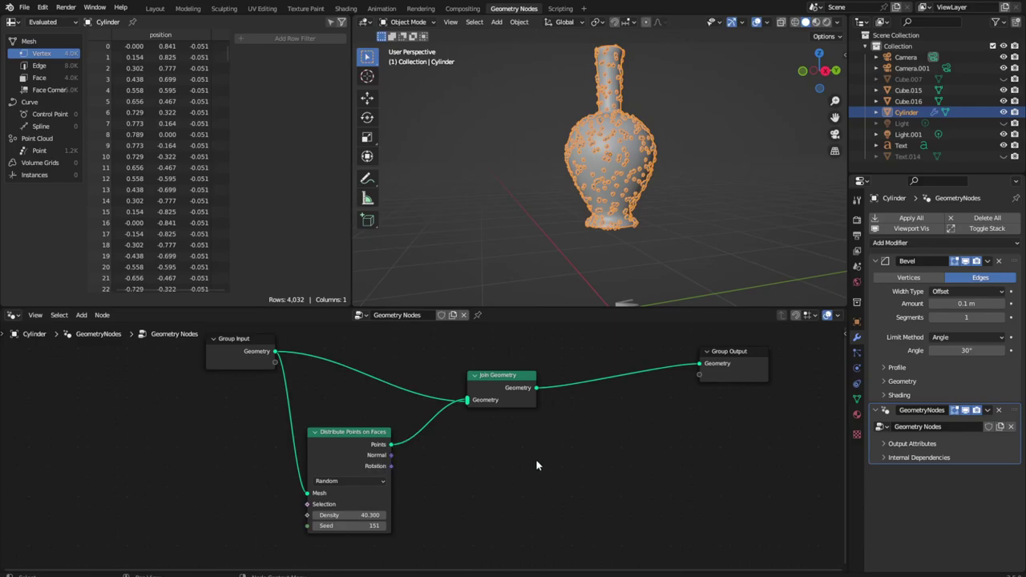
{"action": "scroll", "coordinate": [558, 383], "scroll_direction": "down", "scroll_amount": 1}
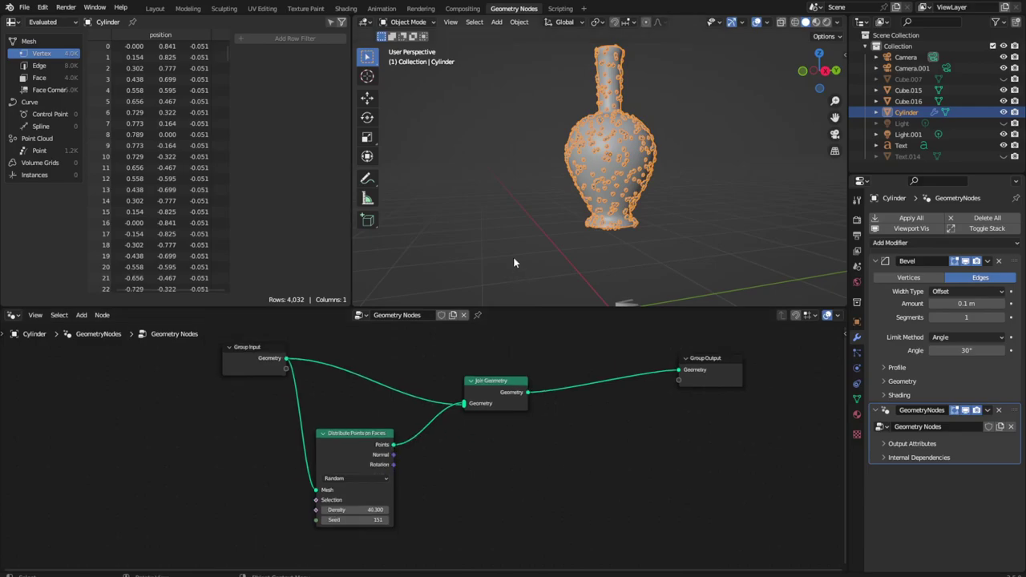
{"action": "mouse_move", "coordinate": [514, 262]}
{"action": "middle_mouse_down"}
{"action": "mouse_move", "coordinate": [617, 264]}
{"action": "mouse_move", "coordinate": [583, 231]}
{"action": "middle_mouse_up"}
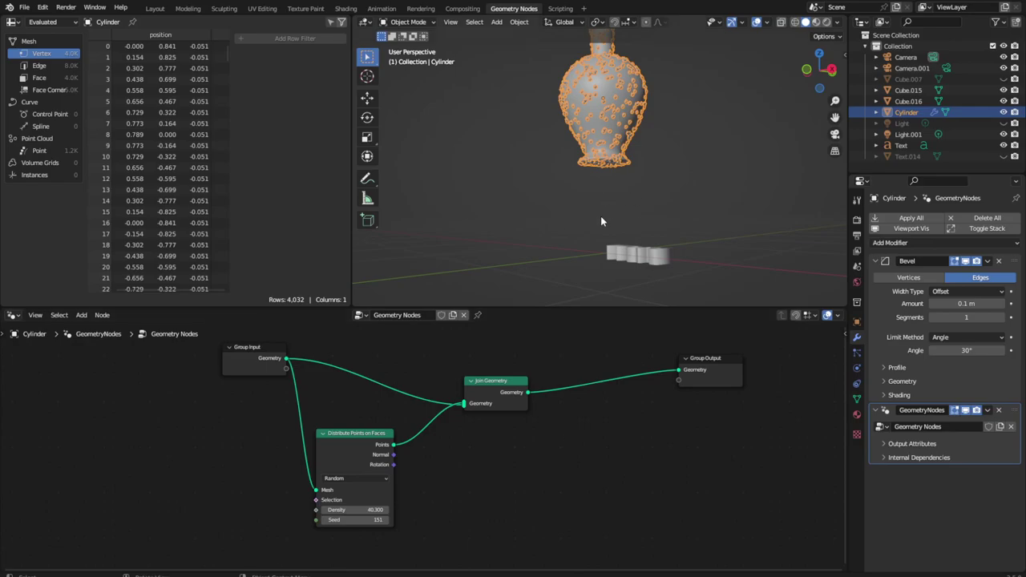
{"action": "mouse_move", "coordinate": [634, 210]}
{"action": "middle_mouse_down"}
{"action": "mouse_move", "coordinate": [588, 261]}
{"action": "mouse_move", "coordinate": [608, 223]}
{"action": "middle_mouse_up"}
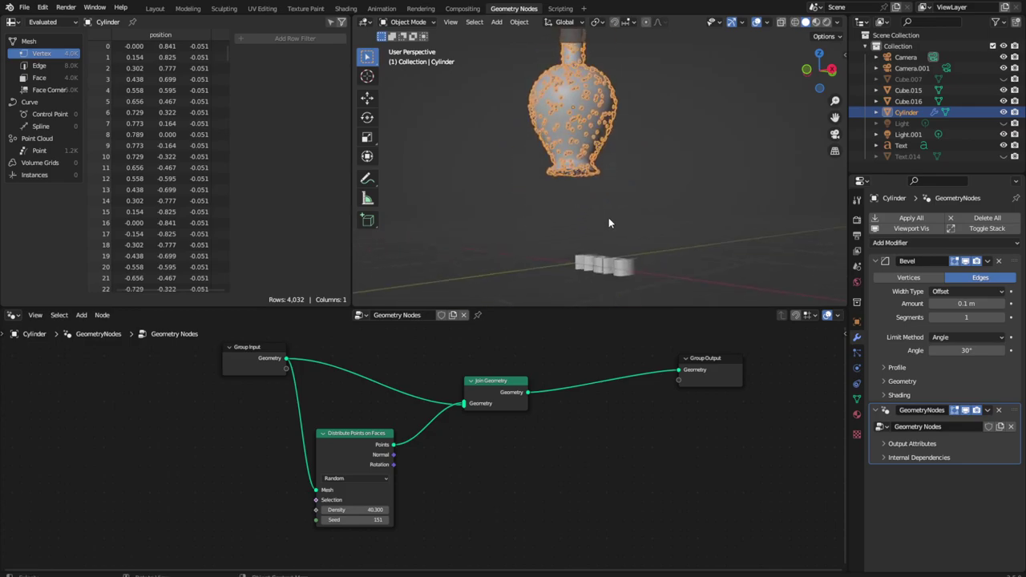
{"action": "left_click", "coordinate": [632, 269]}
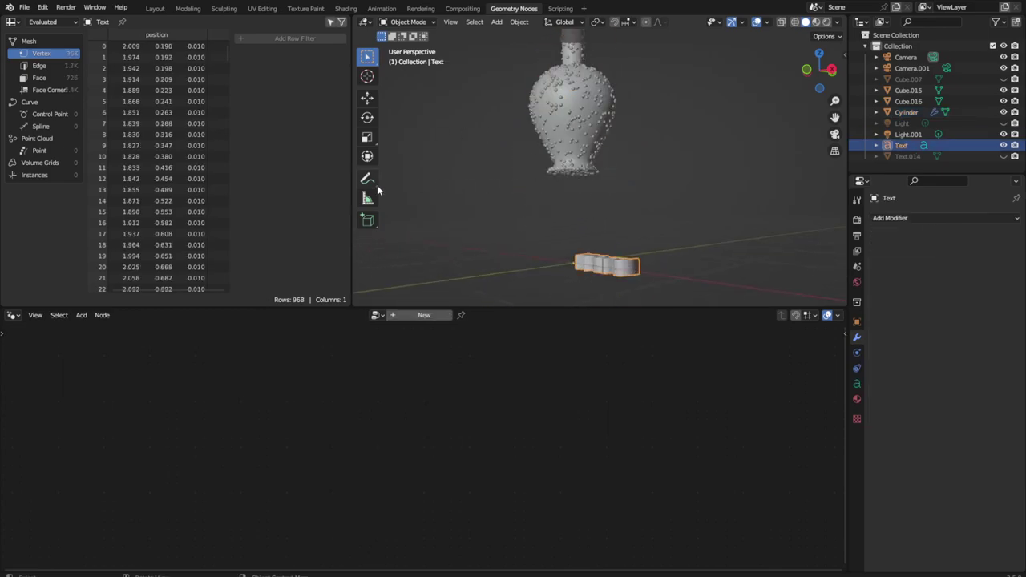
{"action": "key", "text": "ctrl+z"}
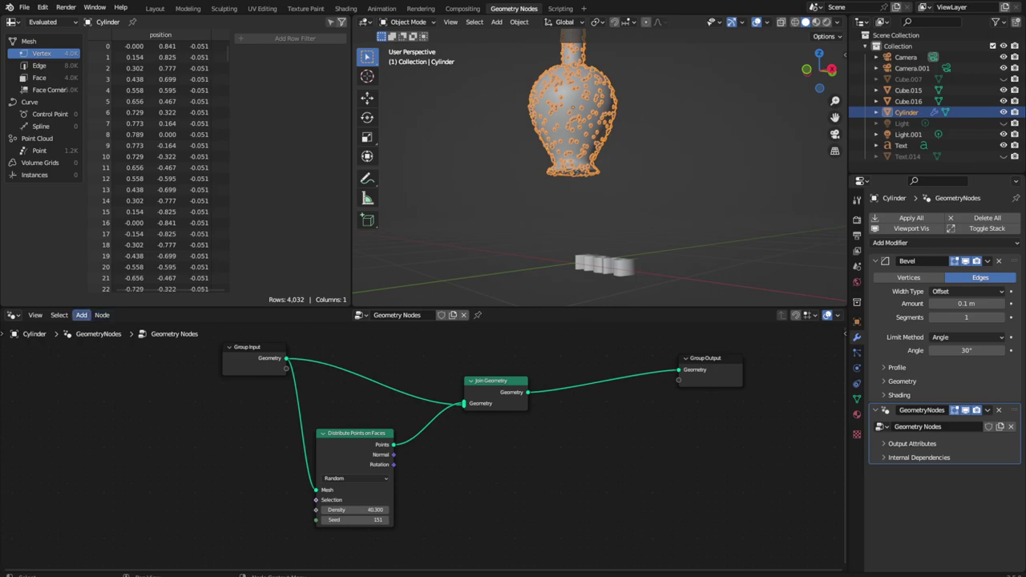
Add an Instance on Points node by searching 'insta' in the Add menu
{"action": "left_click", "coordinate": [81, 315]}
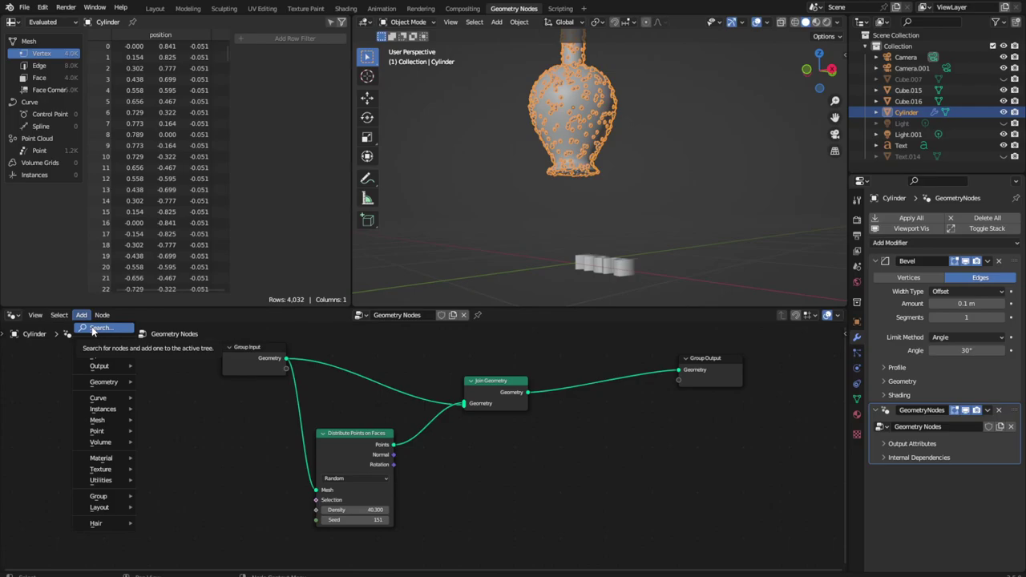
{"action": "left_click", "coordinate": [93, 330]}
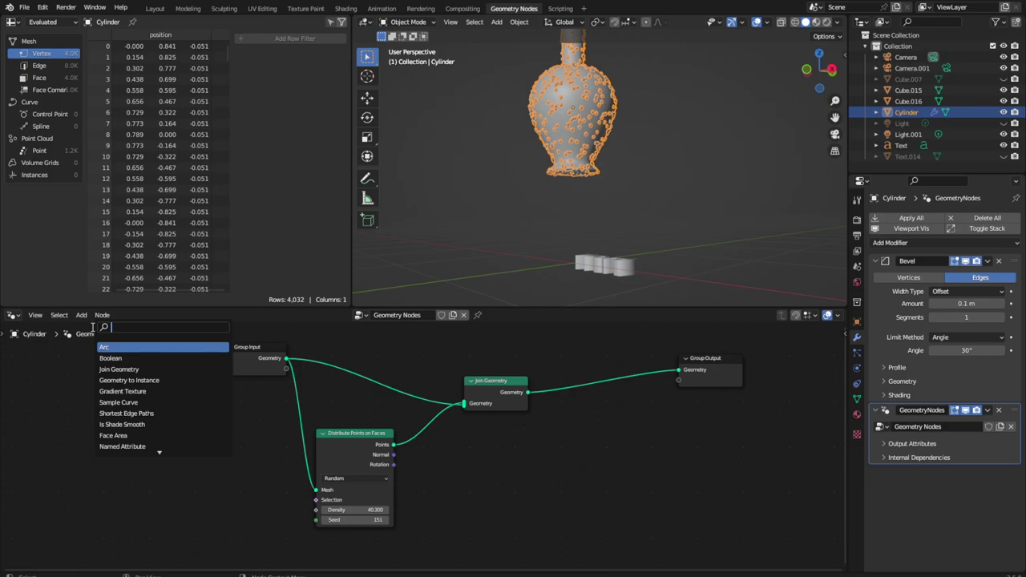
{"action": "type", "text": "i"}
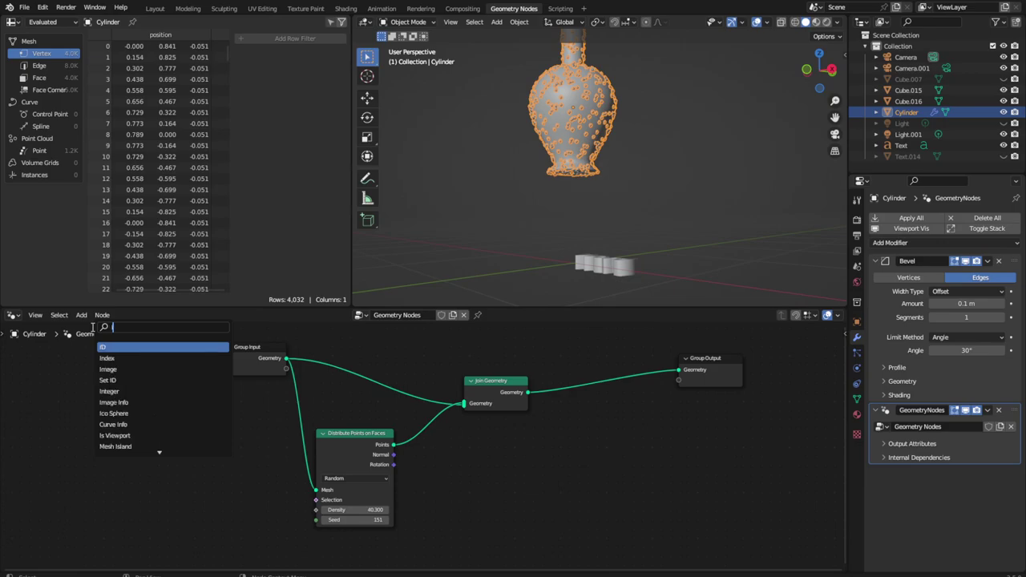
{"action": "type", "text": "nsta"}
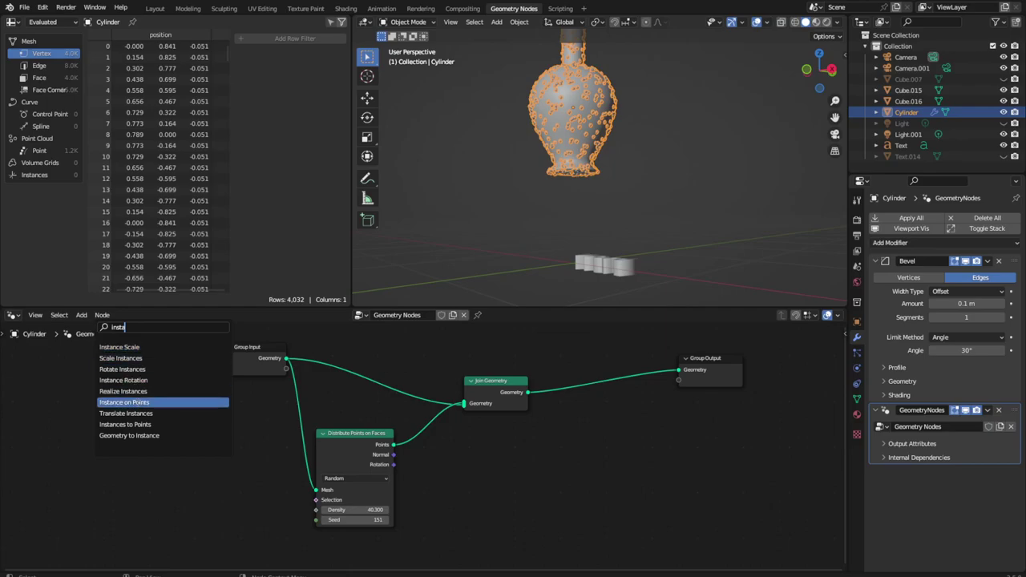
{"action": "left_click", "coordinate": [140, 399]}
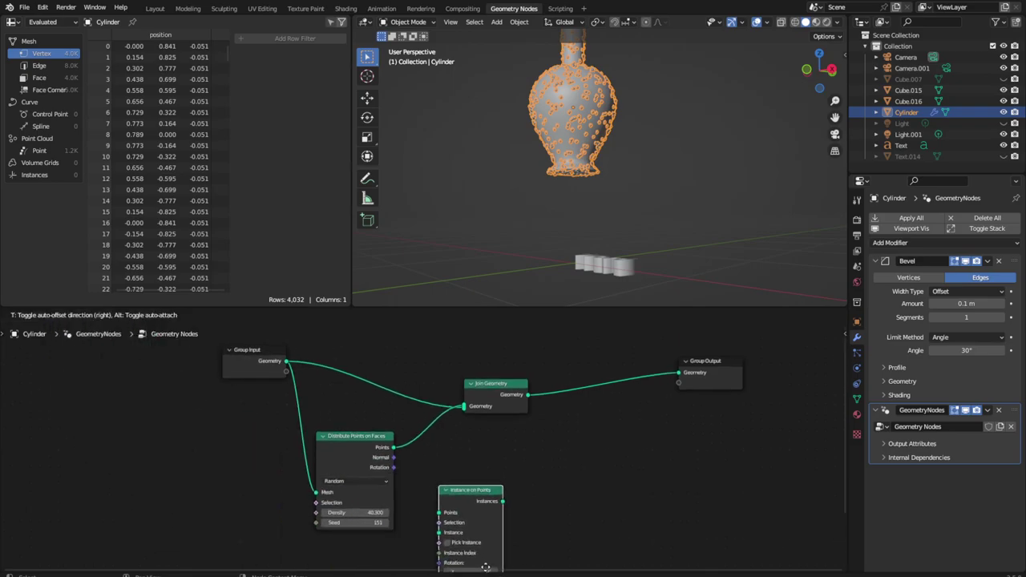
Place Instance on Points below Distribute Points on Faces and line them up side by side
{"action": "left_click", "coordinate": [459, 522]}
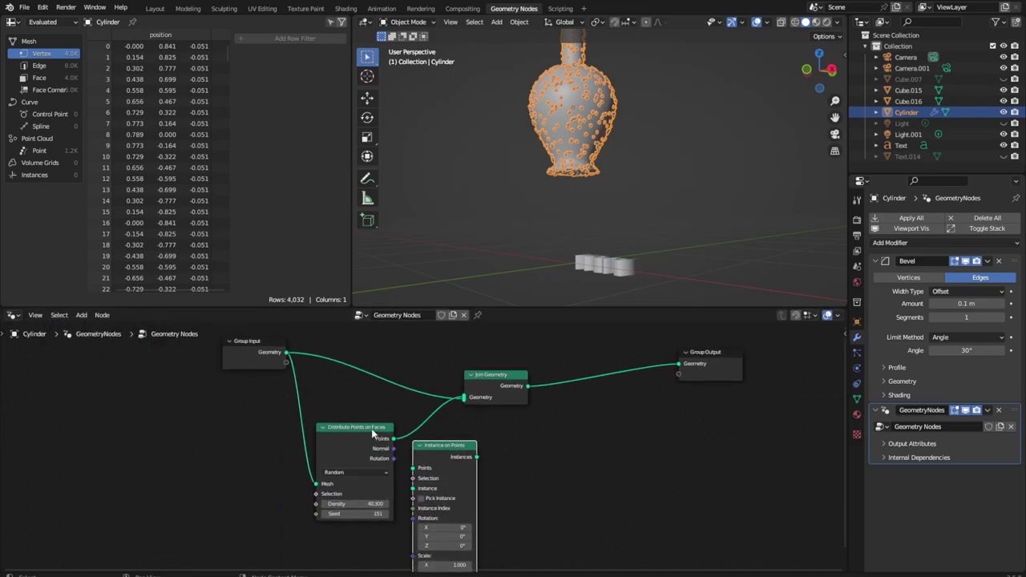
{"action": "left_click_drag", "start_coordinate": [374, 432], "coordinate": [307, 422]}
{"action": "left_click_drag", "start_coordinate": [447, 451], "coordinate": [392, 434]}
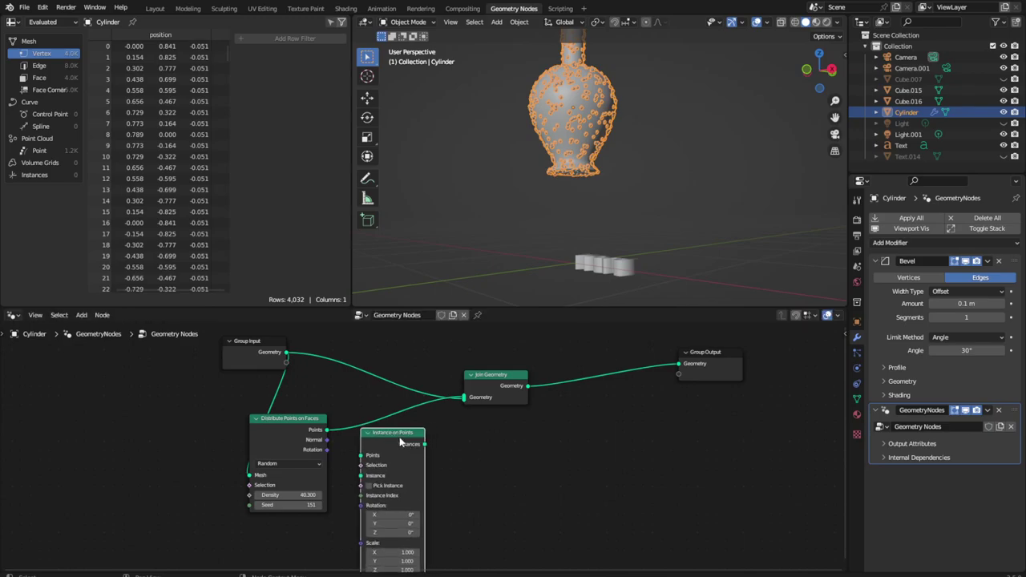
{"action": "right_click", "coordinate": [400, 437]}
{"action": "key", "text": "Escape"}
Connect distributed Points into Instance on Points and remove the raw points link to Join Geometry
{"action": "mouse_move", "coordinate": [327, 431]}
{"action": "left_mouse_down"}
{"action": "mouse_move", "coordinate": [372, 462]}
{"action": "mouse_move", "coordinate": [463, 399]}
{"action": "left_mouse_up"}
{"action": "left_click", "coordinate": [401, 410]}
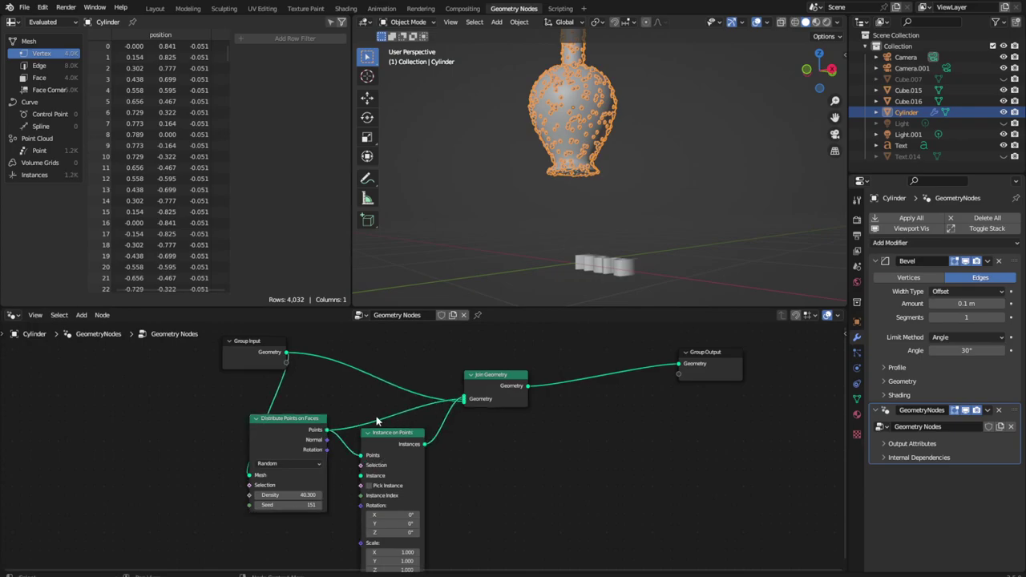
{"action": "left_click_drag", "start_coordinate": [325, 432], "coordinate": [353, 420]}
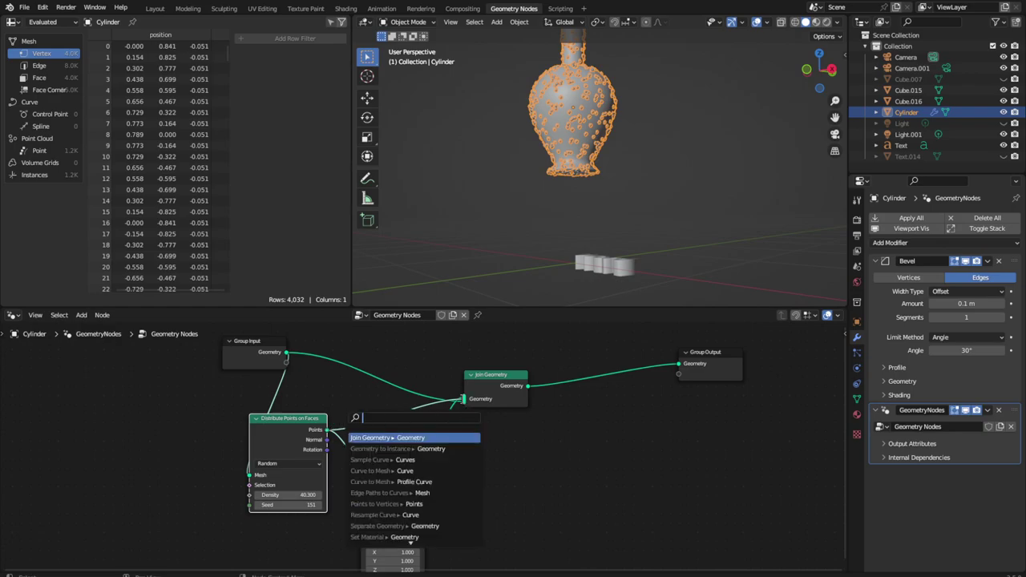
{"action": "left_click_drag", "start_coordinate": [463, 400], "coordinate": [437, 406]}
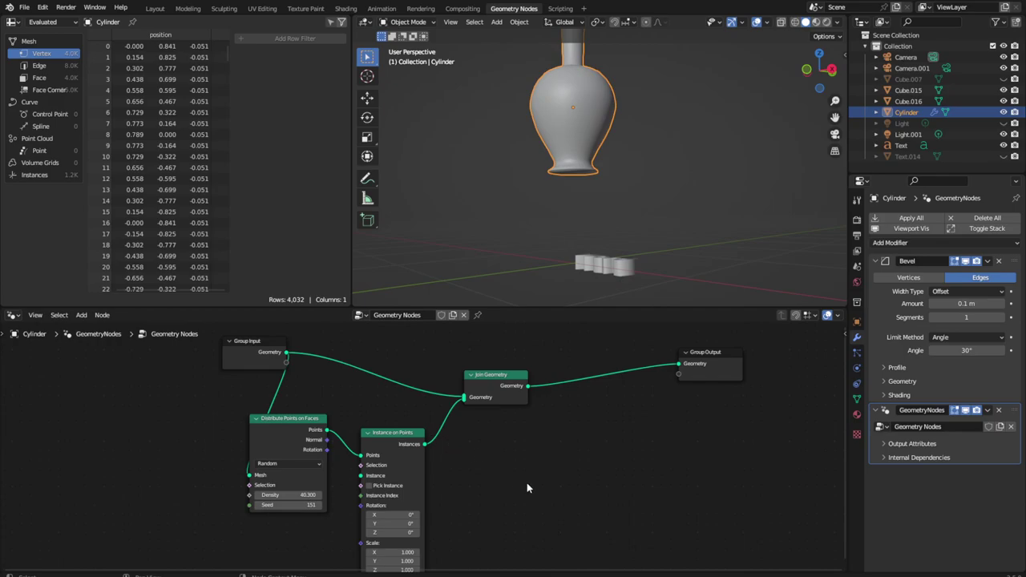
Rearrange Join Geometry and Instance on Points into a cleaner layout
{"action": "middle_click_drag", "start_coordinate": [526, 482], "coordinate": [545, 458]}
{"action": "scroll", "coordinate": [547, 450], "scroll_direction": "down", "scroll_amount": 1}
{"action": "left_click_drag", "start_coordinate": [505, 367], "coordinate": [584, 402]}
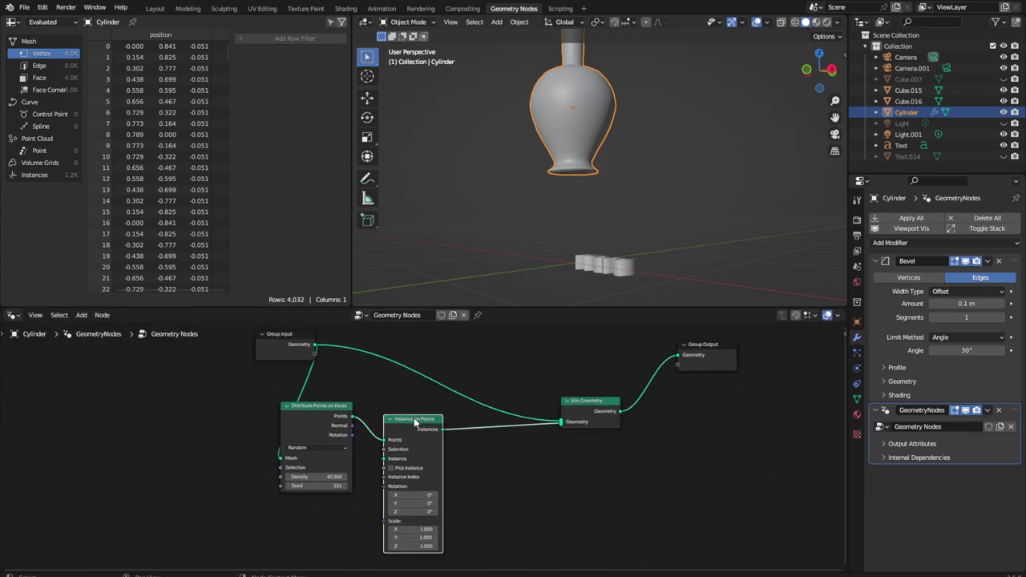
{"action": "left_click_drag", "start_coordinate": [423, 420], "coordinate": [462, 363]}
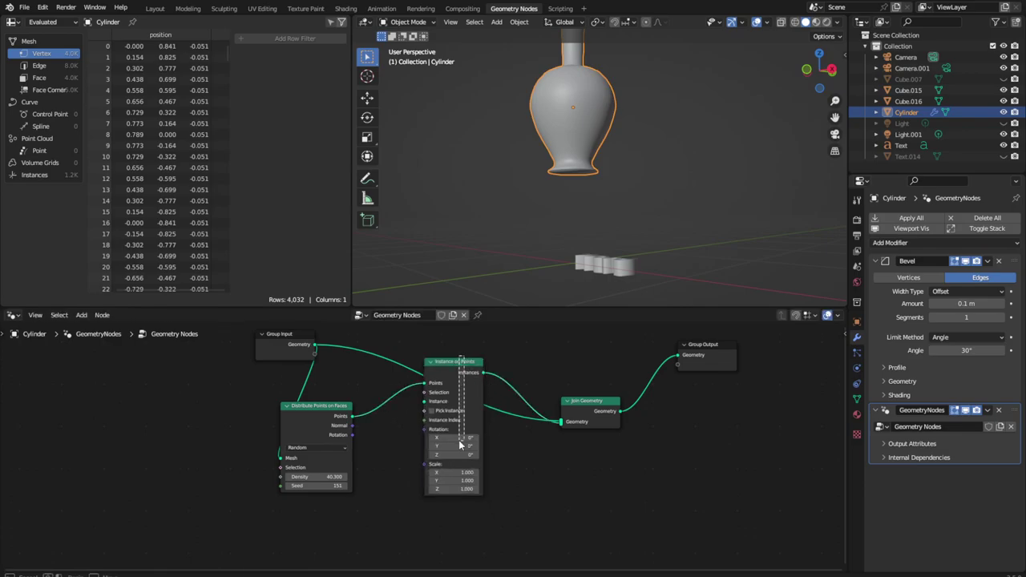
{"action": "left_click_drag", "start_coordinate": [462, 363], "coordinate": [436, 412]}
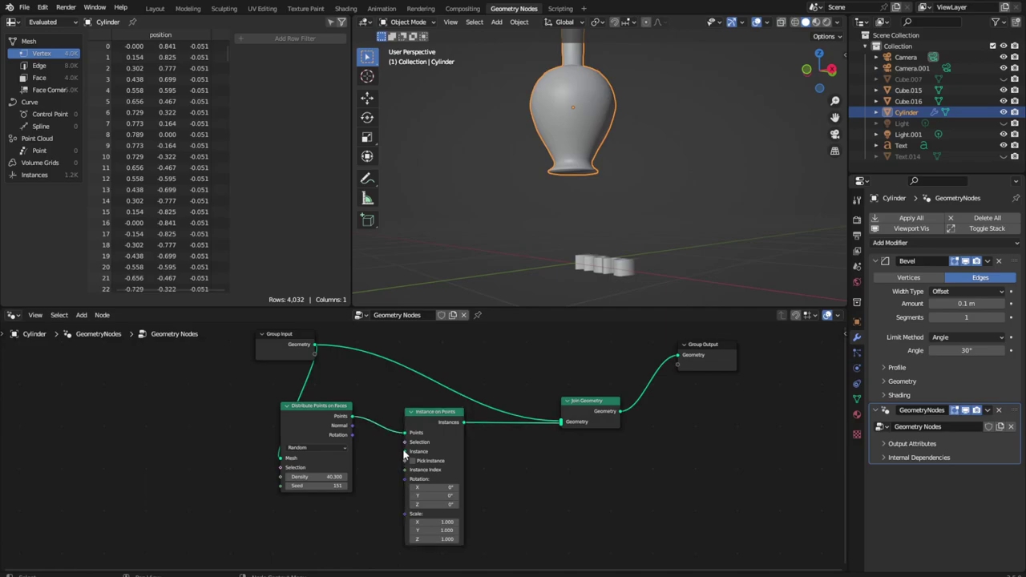
{"action": "left_click_drag", "start_coordinate": [405, 454], "coordinate": [642, 496]}
Drag the Text object from the Outliner into the node editor, keeping Cylinder active
{"action": "left_click", "coordinate": [616, 263]}
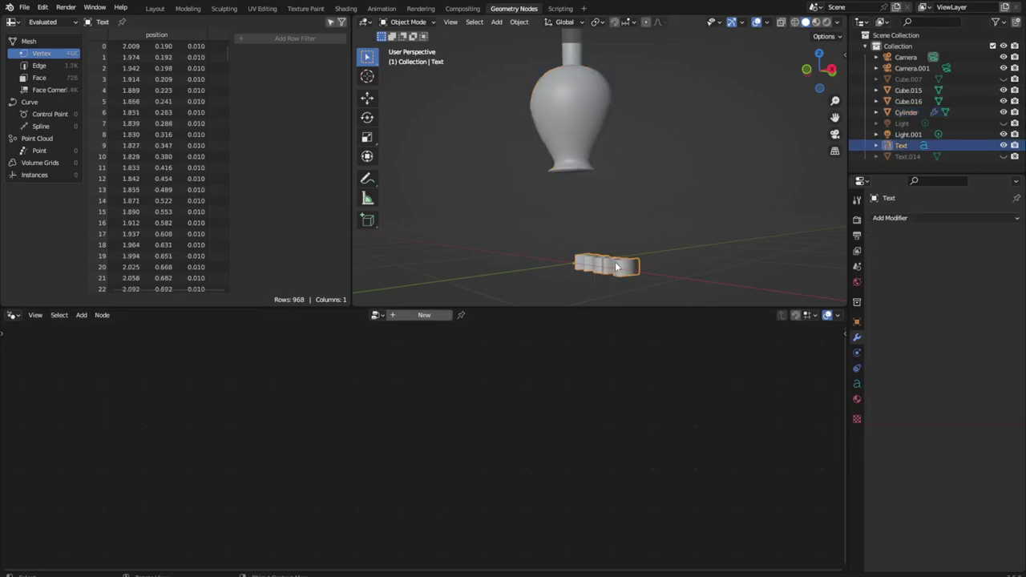
{"action": "key", "text": "ctrl+z"}
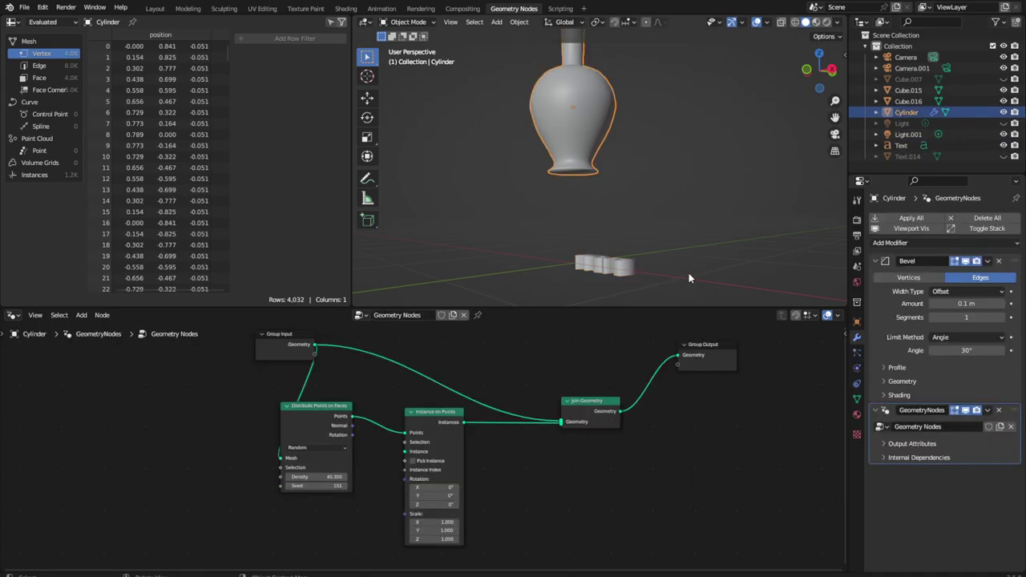
{"action": "left_click_drag", "start_coordinate": [901, 145], "coordinate": [533, 490]}
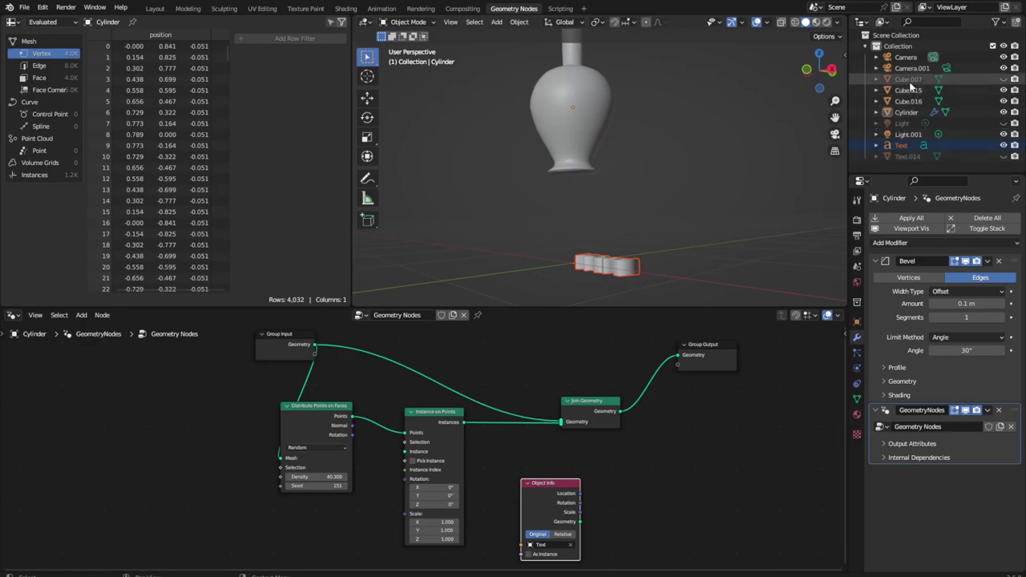
{"action": "scroll", "coordinate": [752, 215], "scroll_direction": "down", "scroll_amount": 4}
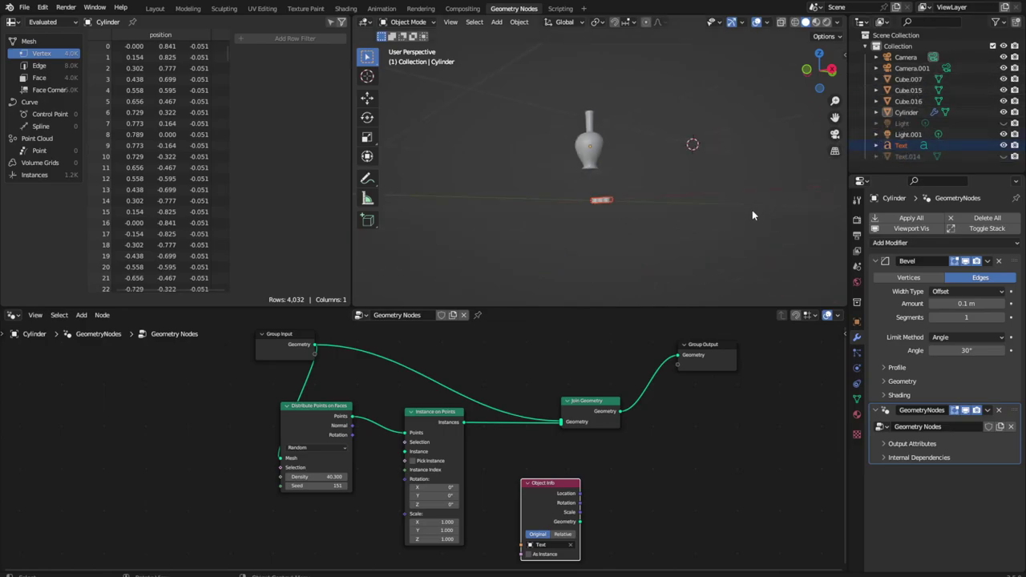
{"action": "scroll", "coordinate": [752, 215], "scroll_direction": "down", "scroll_amount": 2}
{"action": "mouse_move", "coordinate": [601, 169]}
{"action": "middle_mouse_down"}
{"action": "mouse_move", "coordinate": [704, 212]}
{"action": "mouse_move", "coordinate": [731, 194]}
{"action": "mouse_move", "coordinate": [683, 171]}
{"action": "middle_mouse_up"}
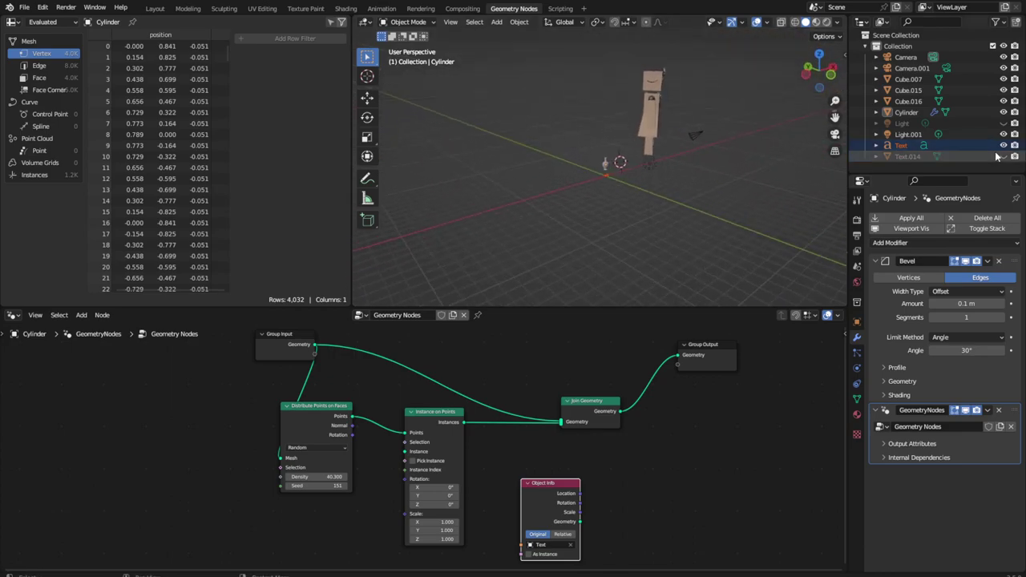
Toggle viewport visibility of Cube.016, Cube.015, Cube.007 and Camera.001 to identify the figures
{"action": "left_click", "coordinate": [1003, 101]}
{"action": "left_click", "coordinate": [1004, 101]}
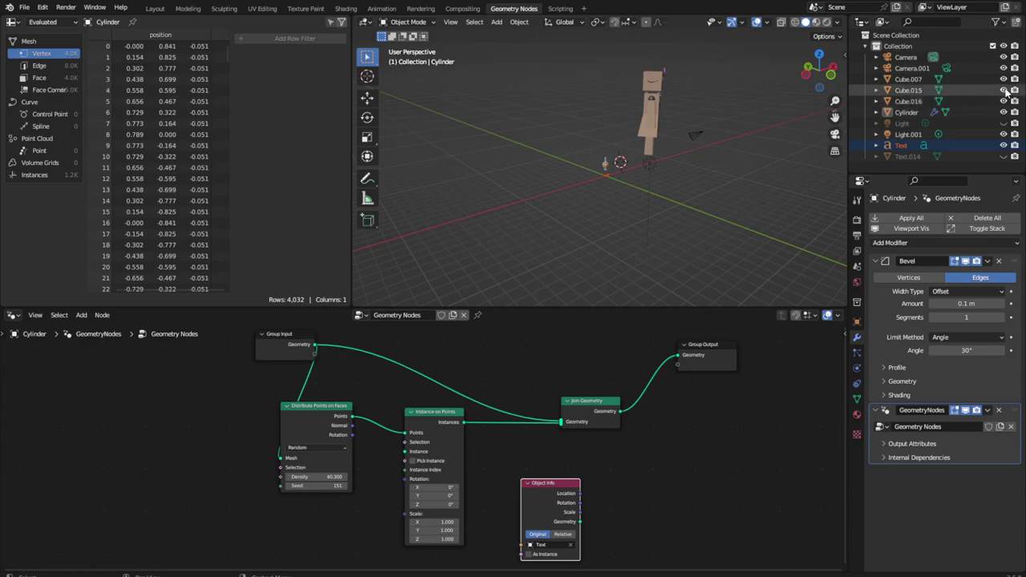
{"action": "left_click", "coordinate": [1007, 90]}
{"action": "left_click", "coordinate": [1007, 90]}
{"action": "middle_click_drag", "start_coordinate": [838, 172], "coordinate": [814, 143]}
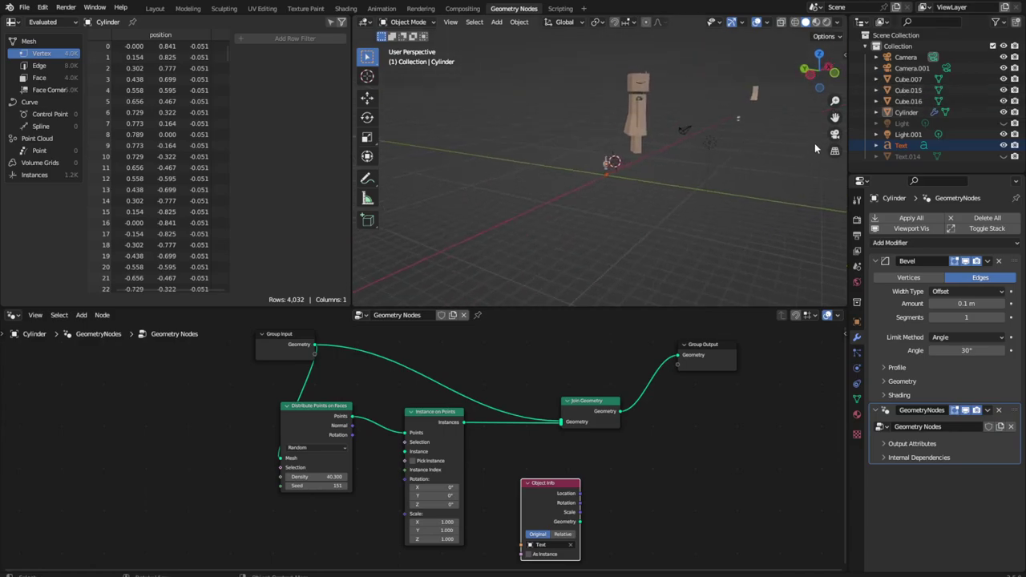
{"action": "left_click", "coordinate": [1004, 79]}
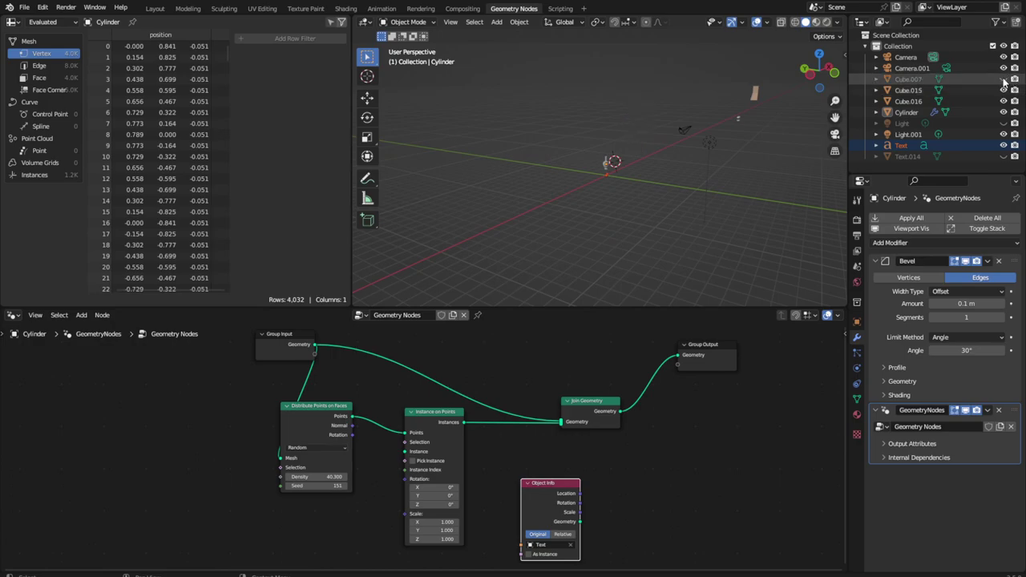
{"action": "left_click", "coordinate": [1004, 68]}
{"action": "left_click", "coordinate": [1004, 69]}
{"action": "left_click", "coordinate": [1005, 90]}
{"action": "left_click", "coordinate": [1005, 91]}
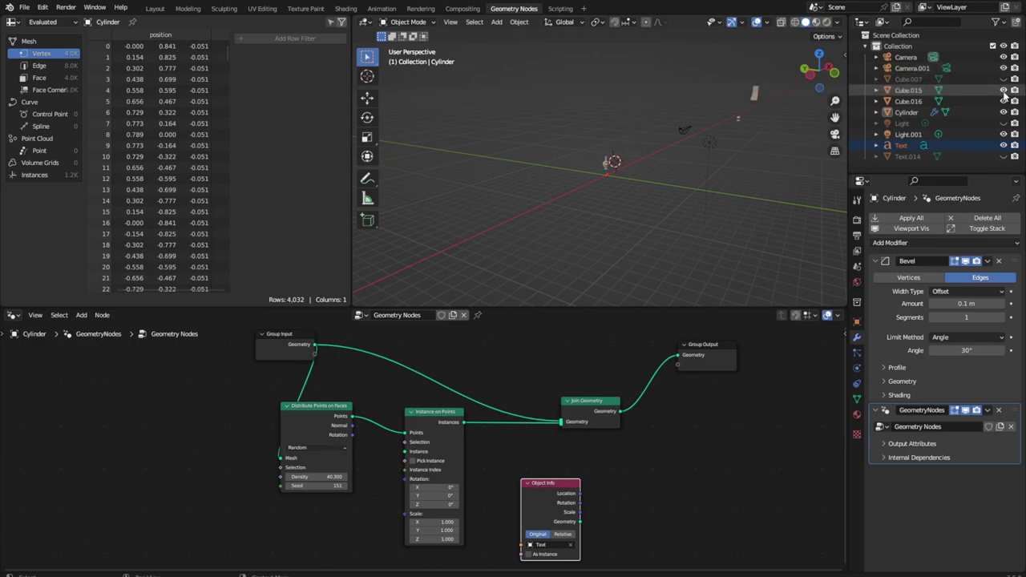
Hide Cube.015 and orbit the viewport to bring the vase into view
{"action": "mouse_move", "coordinate": [700, 131]}
{"action": "middle_mouse_down"}
{"action": "mouse_move", "coordinate": [707, 123]}
{"action": "mouse_move", "coordinate": [624, 126]}
{"action": "mouse_move", "coordinate": [644, 123]}
{"action": "middle_mouse_up"}
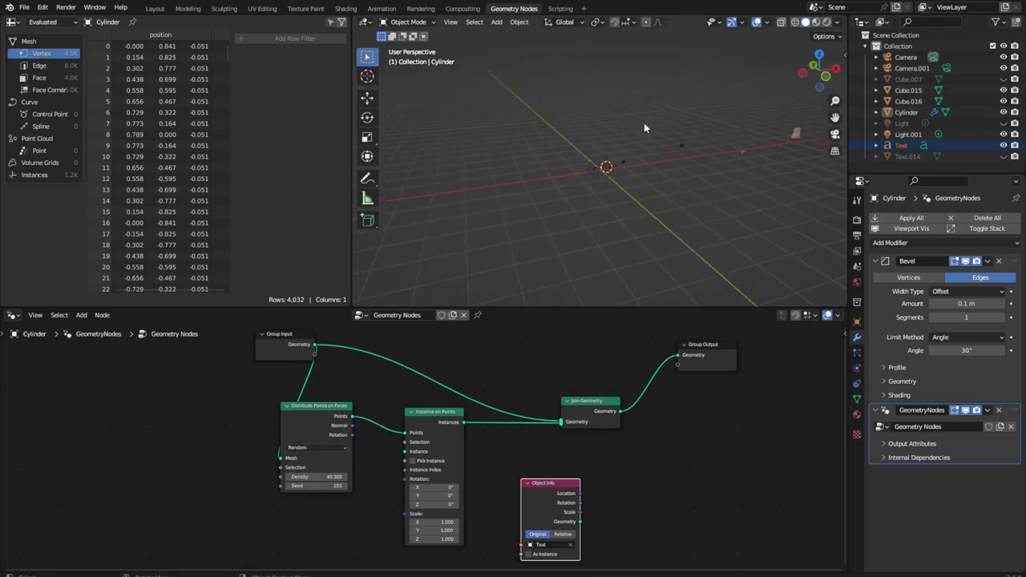
{"action": "left_click", "coordinate": [1004, 91]}
{"action": "left_click", "coordinate": [1004, 102]}
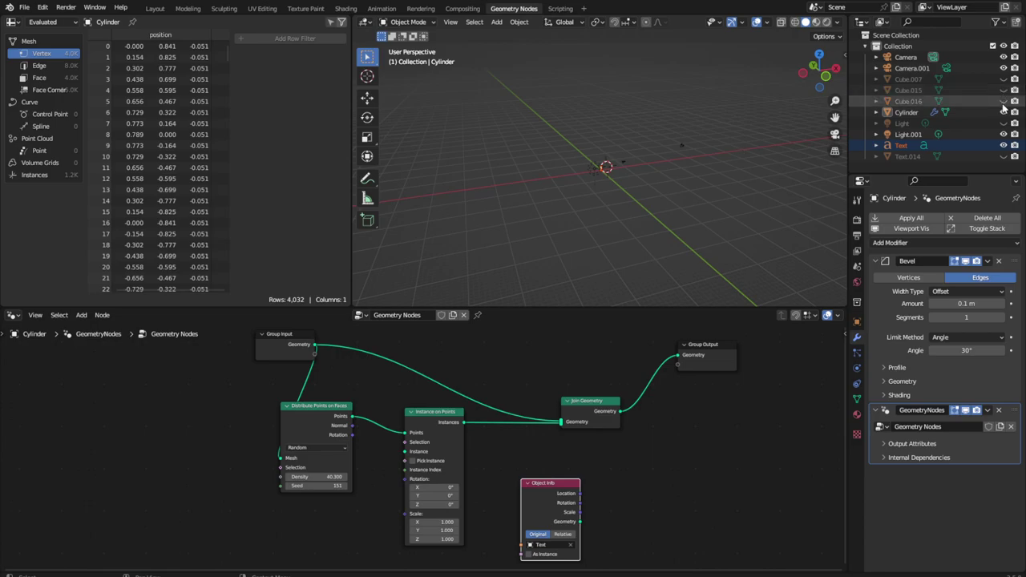
{"action": "left_click", "coordinate": [1004, 102]}
{"action": "middle_click_drag", "start_coordinate": [780, 164], "coordinate": [412, 234]}
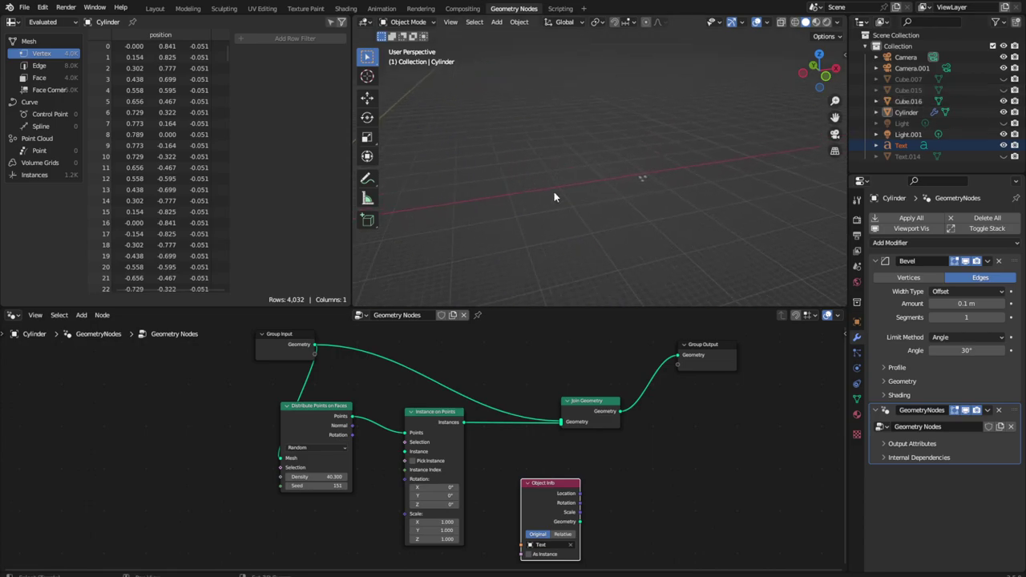
{"action": "mouse_move", "coordinate": [607, 209]}
{"action": "middle_mouse_down"}
{"action": "mouse_move", "coordinate": [530, 223]}
{"action": "mouse_move", "coordinate": [522, 99]}
{"action": "middle_mouse_up"}
{"action": "middle_click_drag", "start_coordinate": [538, 188], "coordinate": [448, 83]}
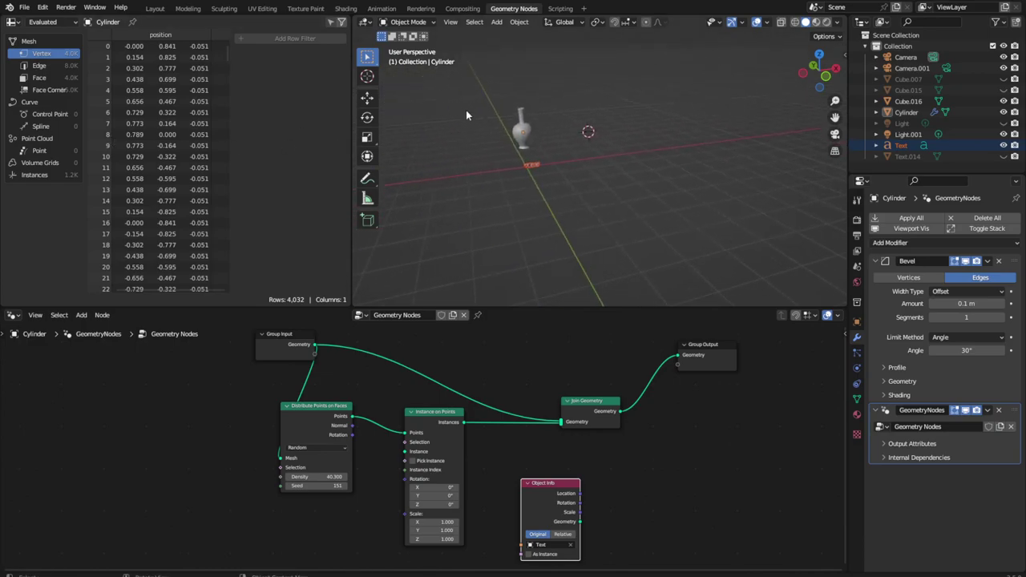
{"action": "middle_click_drag", "start_coordinate": [550, 151], "coordinate": [577, 153]}
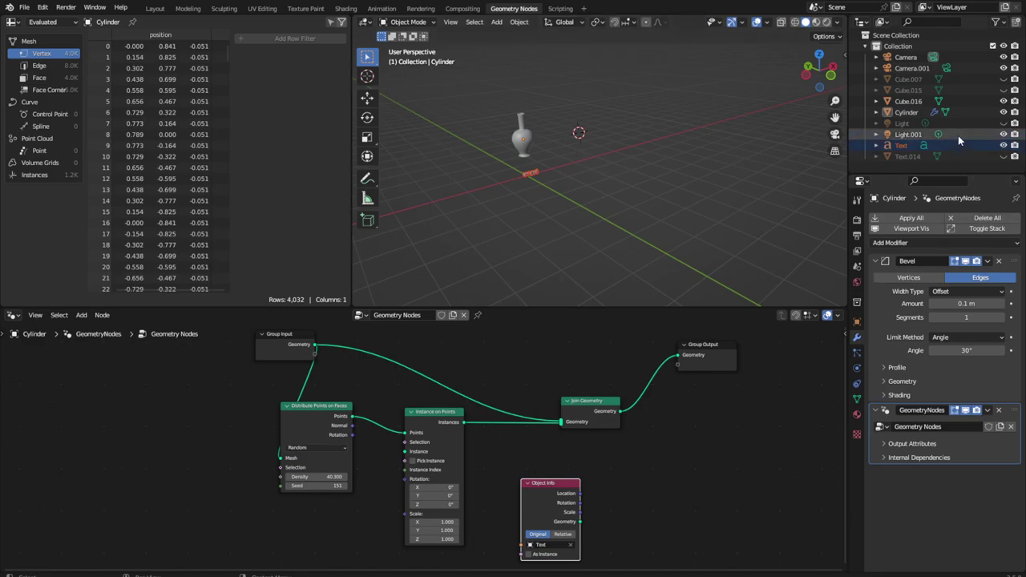
Unhide Cube.007 and drag it from the Outliner into the node tree as an Object Info node
{"action": "left_click", "coordinate": [1003, 79]}
{"action": "middle_click_drag", "start_coordinate": [626, 112], "coordinate": [662, 97]}
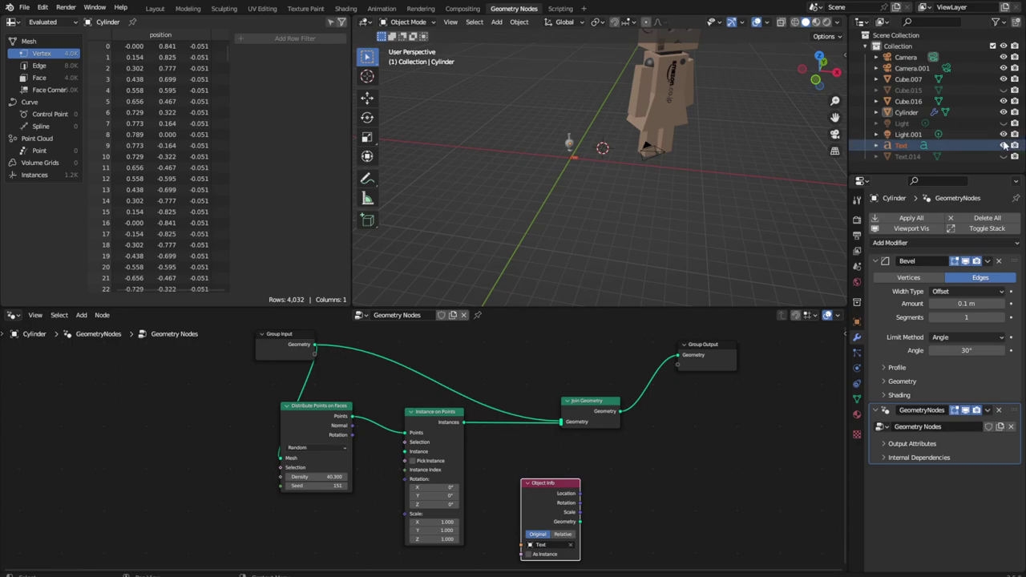
{"action": "left_click", "coordinate": [1004, 80]}
{"action": "left_click", "coordinate": [989, 82]}
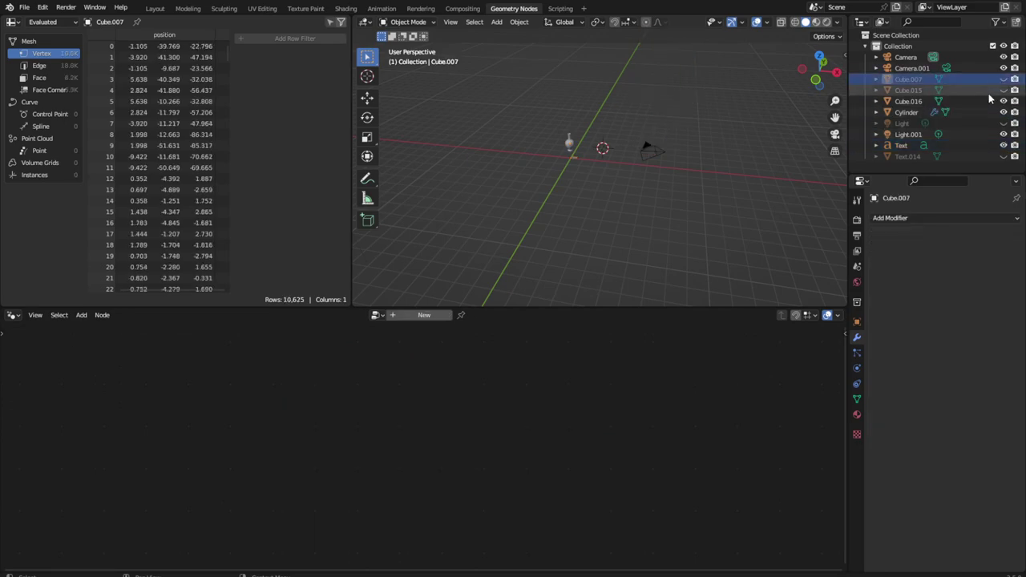
{"action": "key", "text": "ctrl+z"}
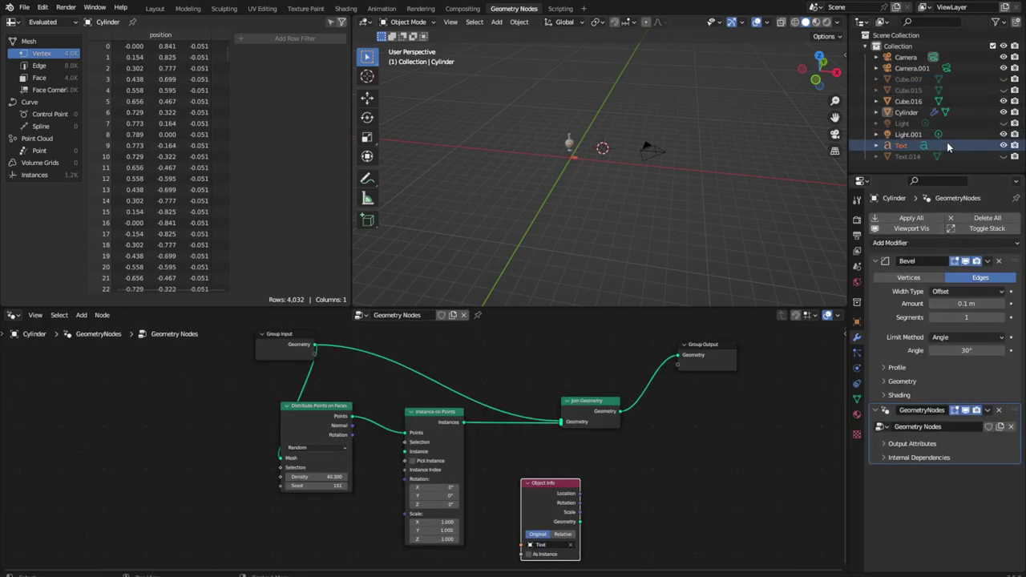
{"action": "left_click", "coordinate": [1003, 80]}
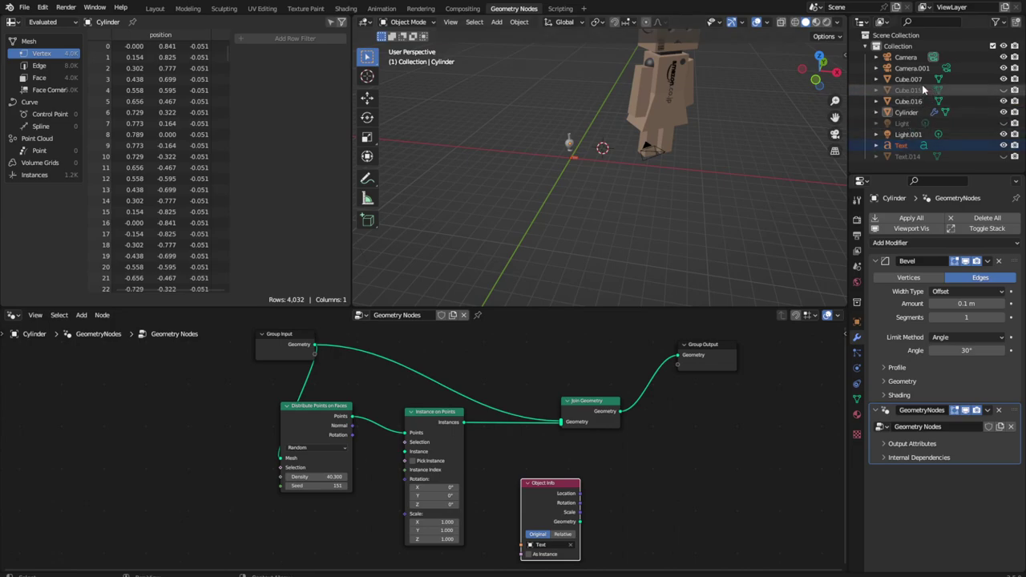
{"action": "left_click_drag", "start_coordinate": [981, 78], "coordinate": [896, 140]}
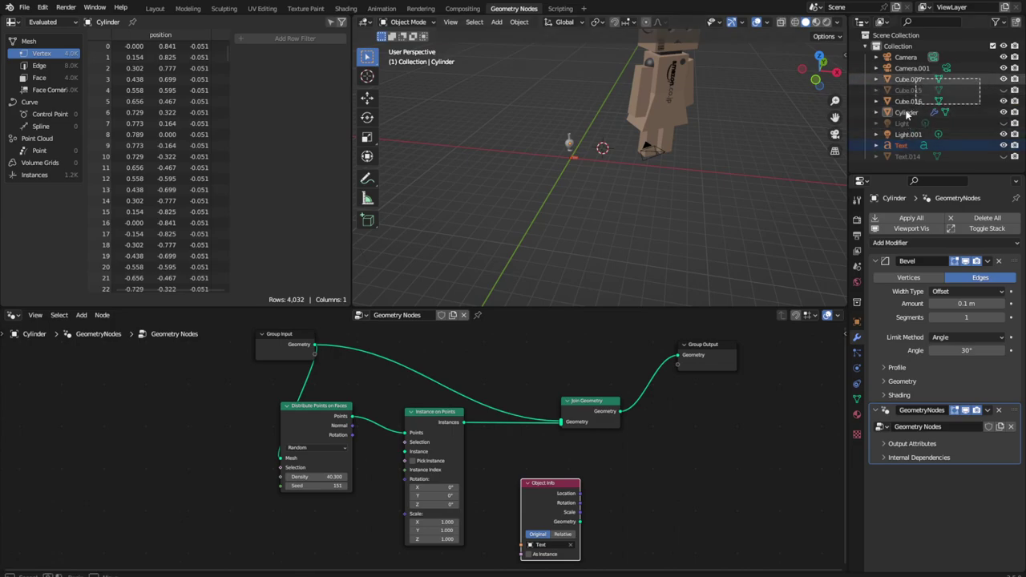
{"action": "left_click_drag", "start_coordinate": [918, 78], "coordinate": [662, 517]}
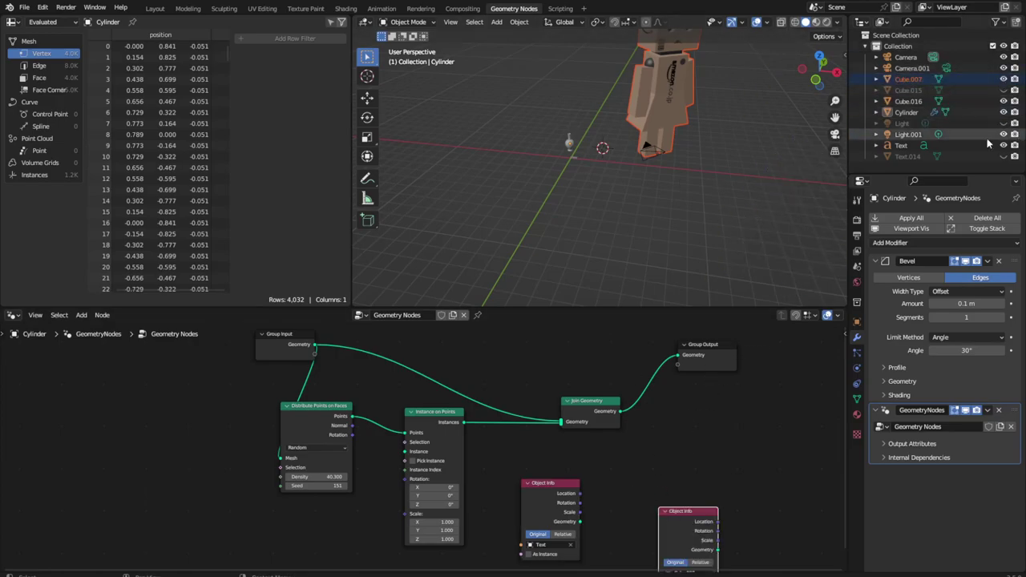
Make Cube.007 the active object
{"action": "mouse_move", "coordinate": [801, 184]}
{"action": "middle_mouse_down"}
{"action": "mouse_move", "coordinate": [633, 223]}
{"action": "mouse_move", "coordinate": [548, 210]}
{"action": "mouse_move", "coordinate": [764, 71]}
{"action": "middle_mouse_up"}
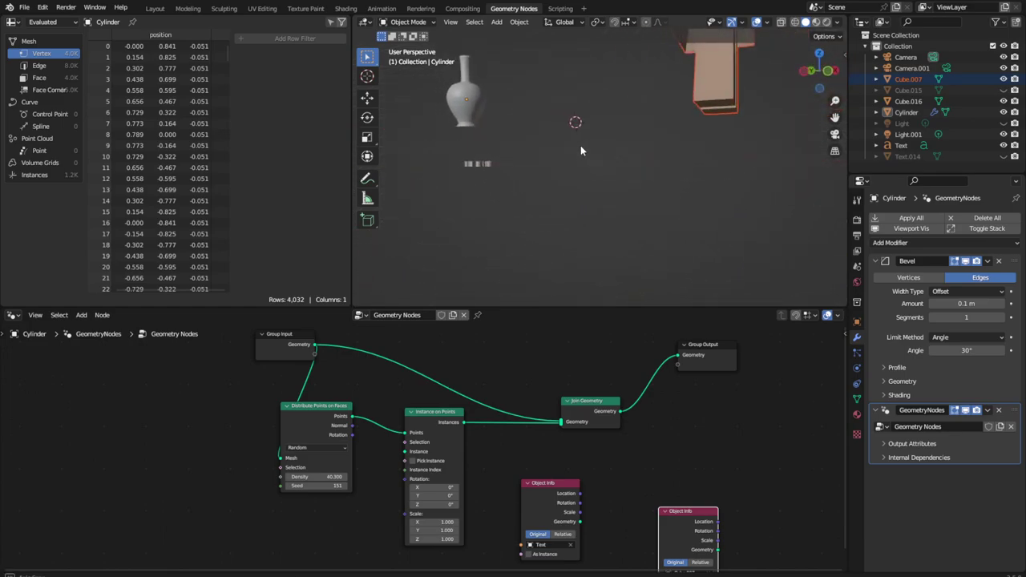
{"action": "left_click", "coordinate": [764, 71]}
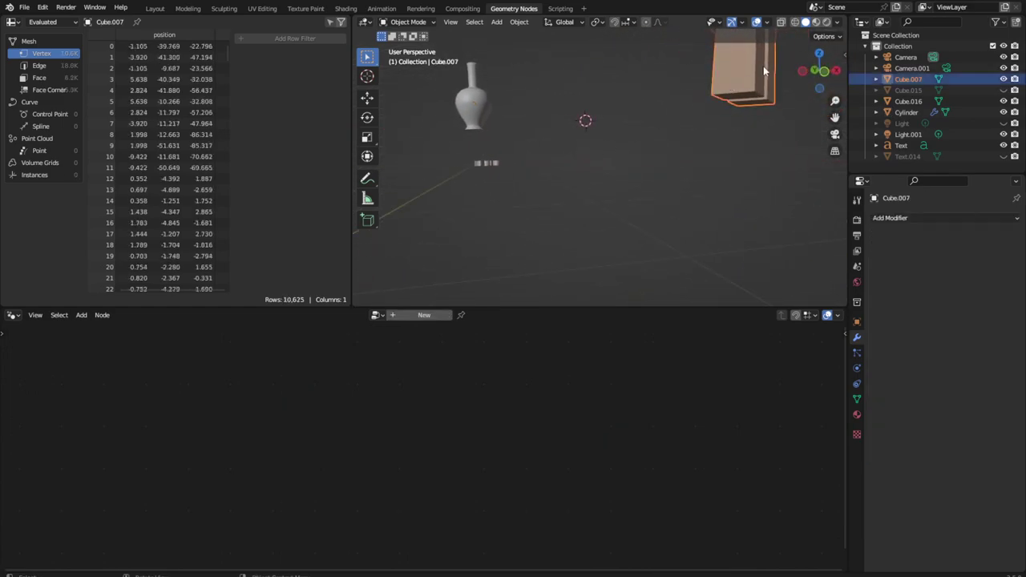
{"action": "key", "text": "ctrl+z"}
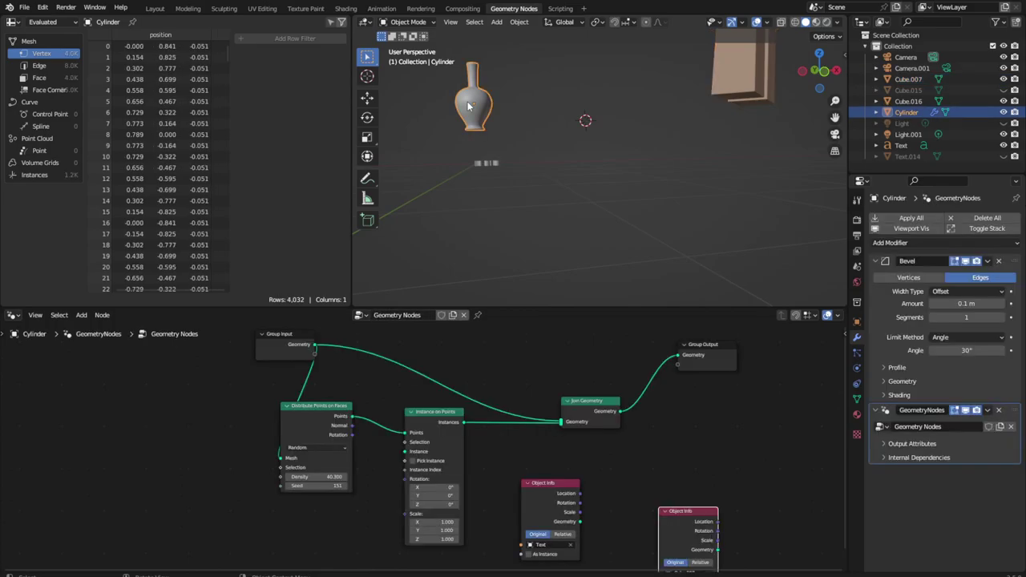
{"action": "key", "text": "ctrl+shift+z"}
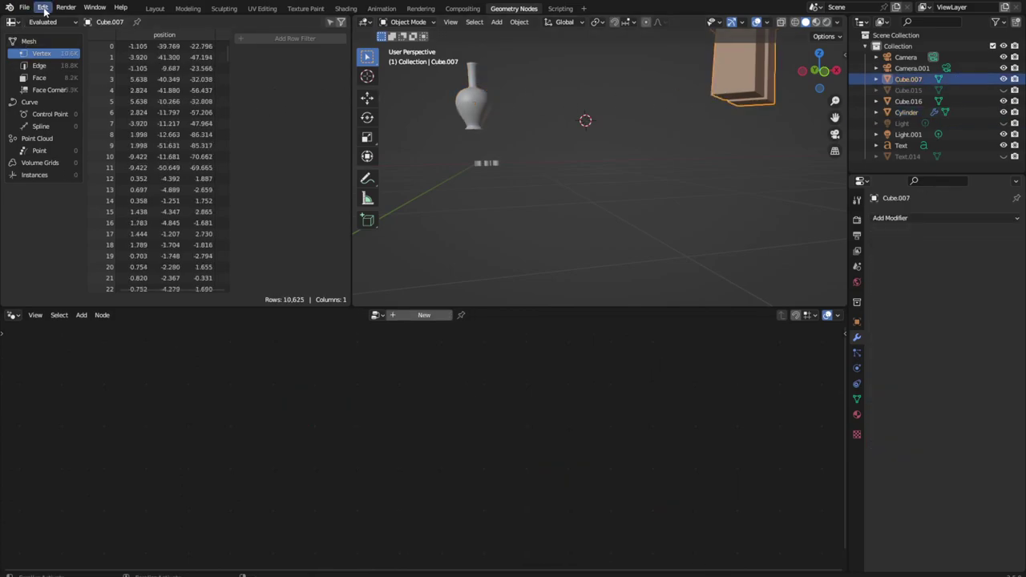
{"action": "middle_click_drag", "start_coordinate": [518, 160], "coordinate": [553, 185]}
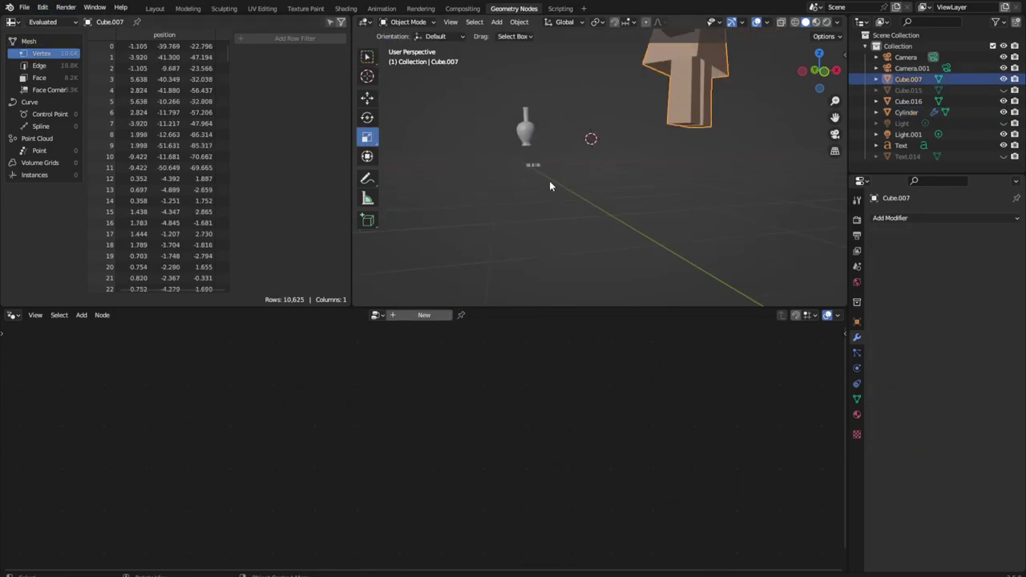
Scale Cube.007 down to a tiny size
{"action": "left_click_drag", "start_coordinate": [676, 98], "coordinate": [658, 121]}
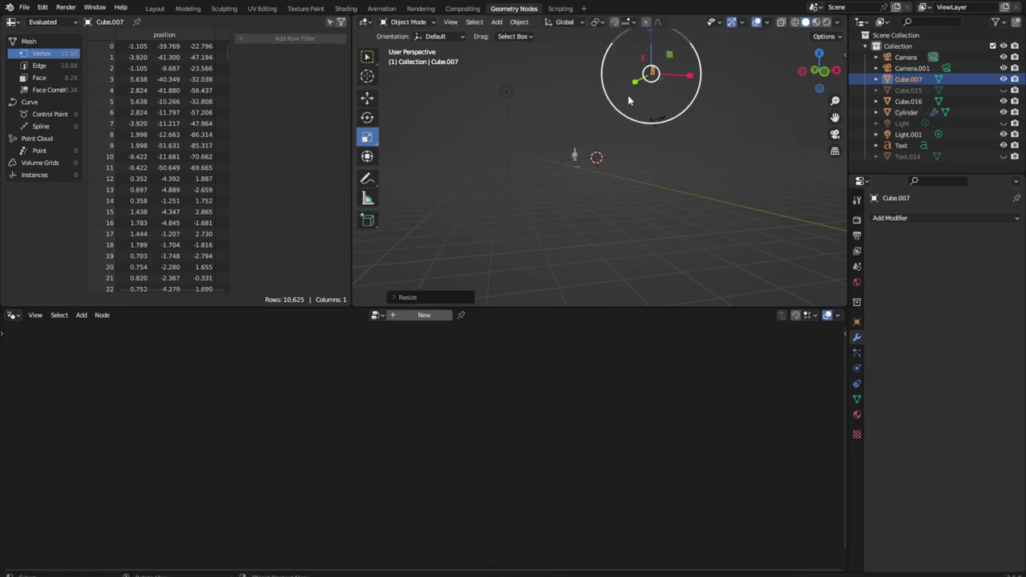
{"action": "scroll", "coordinate": [634, 93], "scroll_direction": "up", "scroll_amount": 2}
{"action": "scroll", "coordinate": [657, 100], "scroll_direction": "up", "scroll_amount": 1}
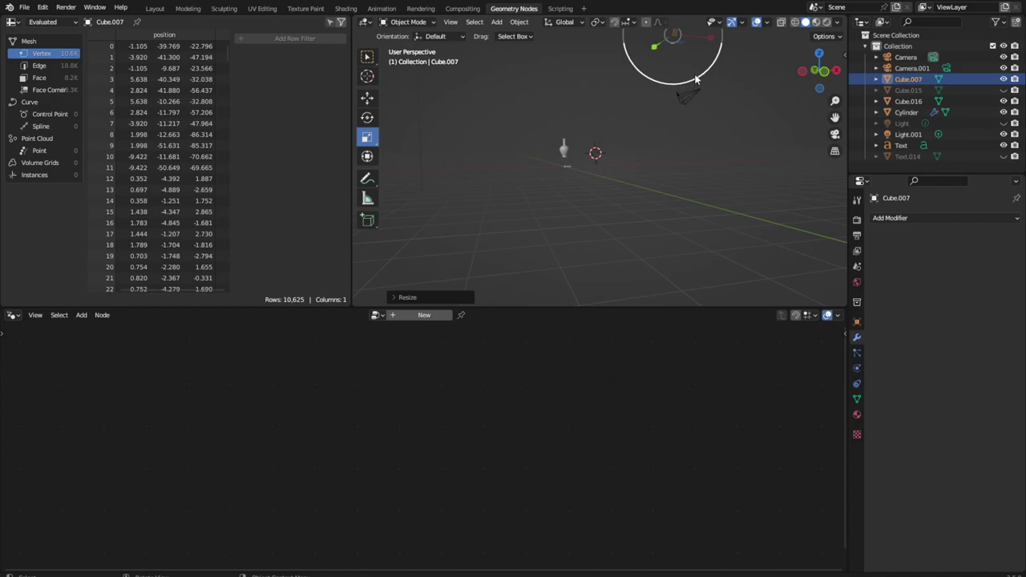
{"action": "left_click_drag", "start_coordinate": [696, 79], "coordinate": [689, 82]}
{"action": "mouse_move", "coordinate": [690, 81]}
{"action": "middle_mouse_down"}
{"action": "mouse_move", "coordinate": [584, 125]}
{"action": "mouse_move", "coordinate": [708, 45]}
{"action": "middle_mouse_up"}
Move the shrunken Cube.007 in beside the vase
{"action": "key", "text": "shift+space"}
{"action": "key", "text": "g"}
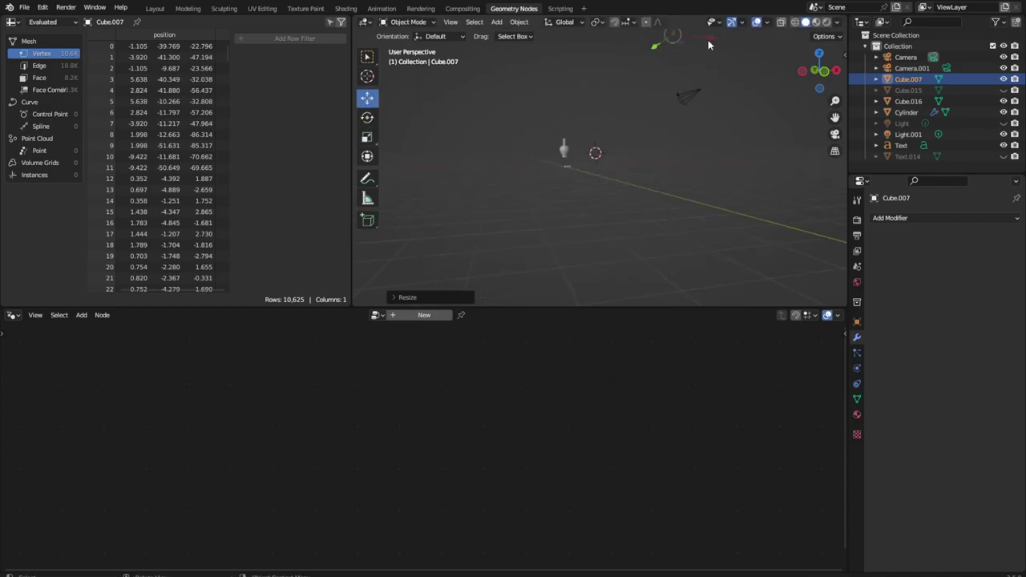
{"action": "left_click_drag", "start_coordinate": [708, 45], "coordinate": [577, 156]}
{"action": "scroll", "coordinate": [571, 161], "scroll_direction": "up", "scroll_amount": 1}
{"action": "scroll", "coordinate": [559, 178], "scroll_direction": "up", "scroll_amount": 2}
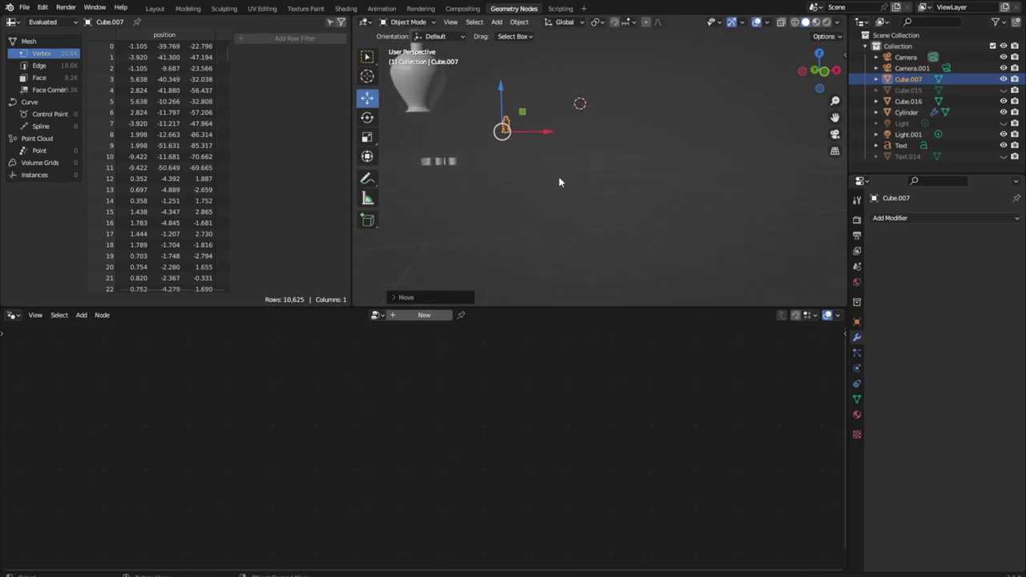
{"action": "mouse_move", "coordinate": [559, 182]}
{"action": "middle_mouse_down"}
{"action": "mouse_move", "coordinate": [496, 174]}
{"action": "mouse_move", "coordinate": [685, 152]}
{"action": "mouse_move", "coordinate": [639, 224]}
{"action": "mouse_move", "coordinate": [673, 177]}
{"action": "middle_mouse_up"}
Select the vase, save the file, and shift Join Geometry and Instance on Points
{"action": "left_click", "coordinate": [601, 143]}
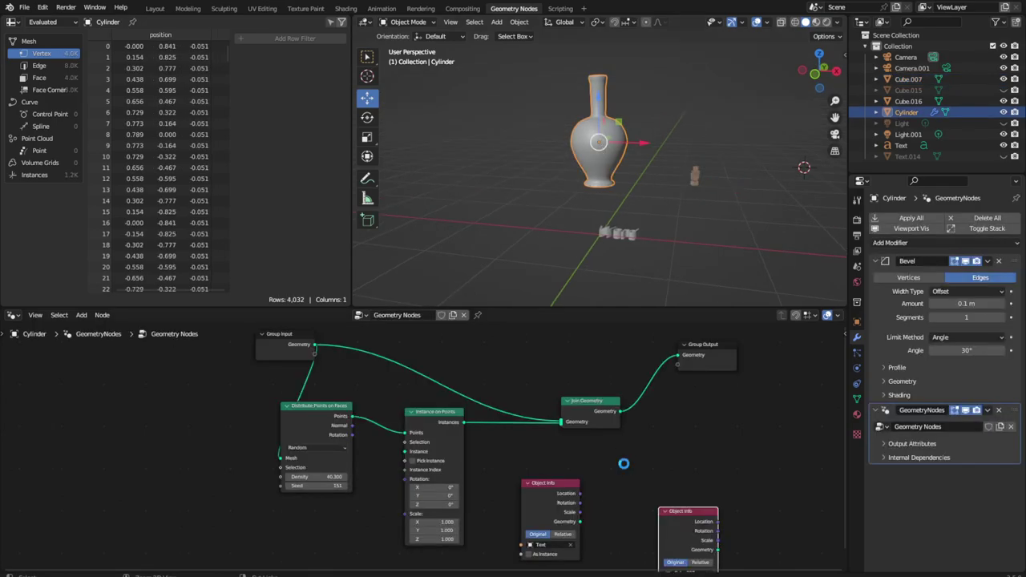
{"action": "key", "text": "ctrl+s"}
{"action": "left_click_drag", "start_coordinate": [594, 401], "coordinate": [561, 385]}
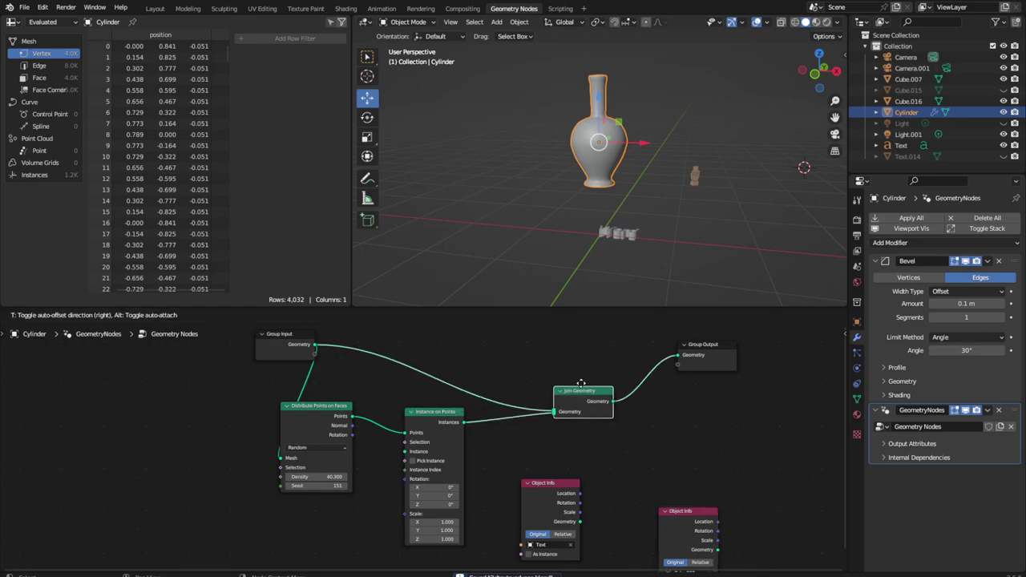
{"action": "scroll", "coordinate": [569, 456], "scroll_direction": "down", "scroll_amount": 1}
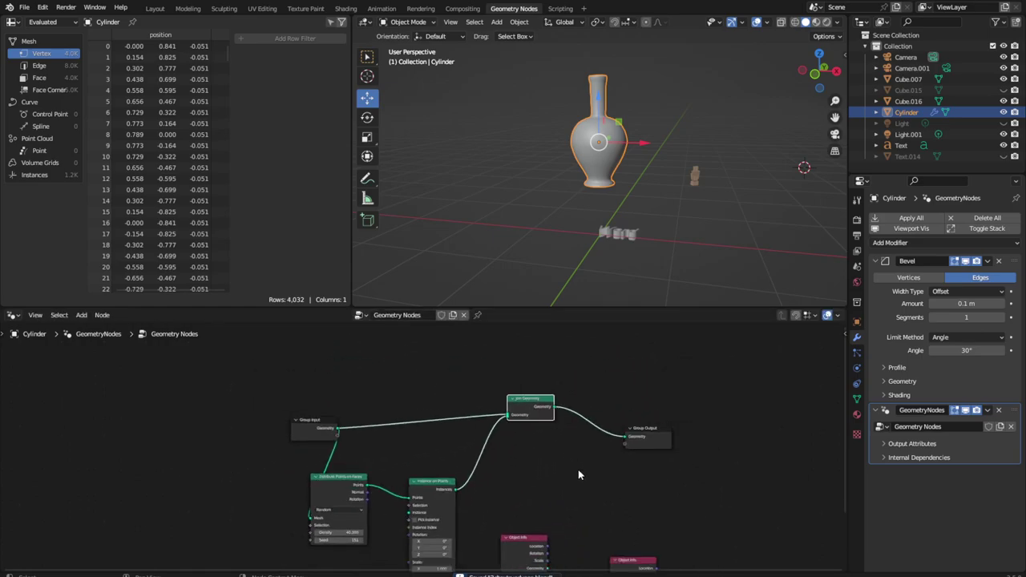
{"action": "mouse_move", "coordinate": [578, 471]}
{"action": "middle_mouse_down"}
{"action": "mouse_move", "coordinate": [586, 393]}
{"action": "mouse_move", "coordinate": [600, 384]}
{"action": "middle_mouse_up"}
{"action": "left_click_drag", "start_coordinate": [452, 395], "coordinate": [497, 380]}
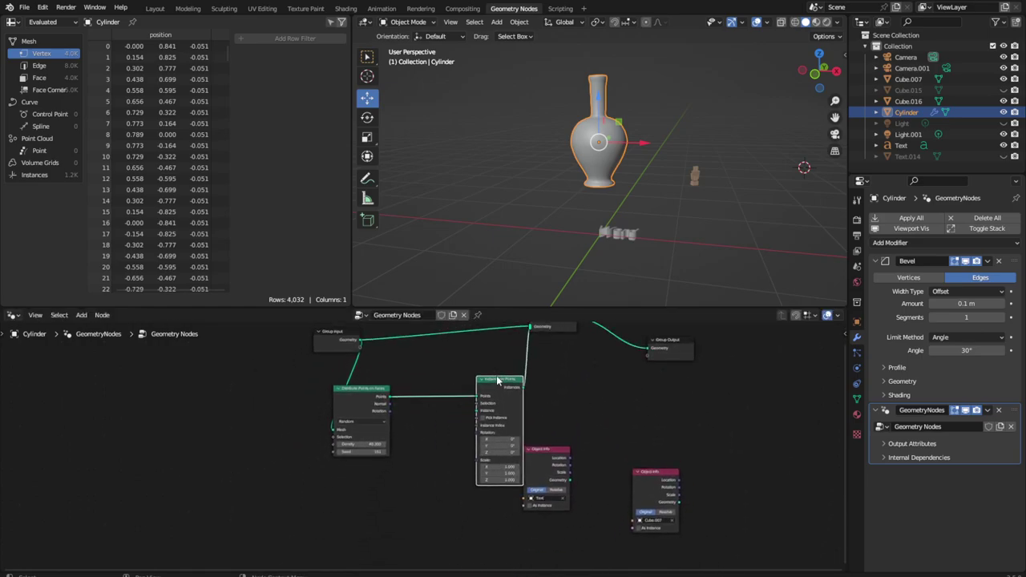
Reposition Join Geometry and group both Object Info nodes at the lower left
{"action": "scroll", "coordinate": [601, 443], "scroll_direction": "up", "scroll_amount": 1}
{"action": "middle_click_drag", "start_coordinate": [641, 410], "coordinate": [539, 435]}
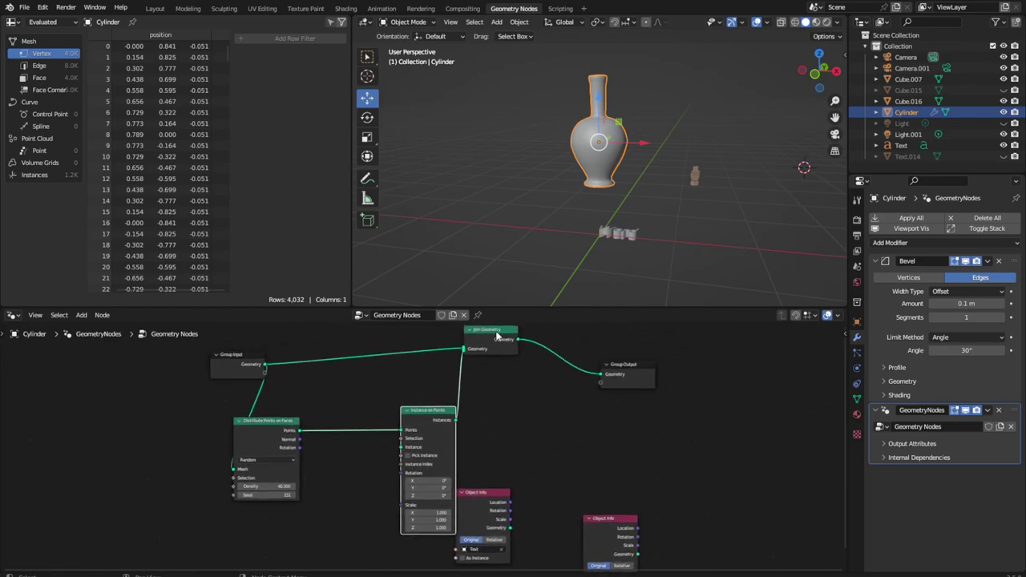
{"action": "left_click_drag", "start_coordinate": [497, 337], "coordinate": [543, 383]}
{"action": "left_click_drag", "start_coordinate": [481, 492], "coordinate": [508, 451]}
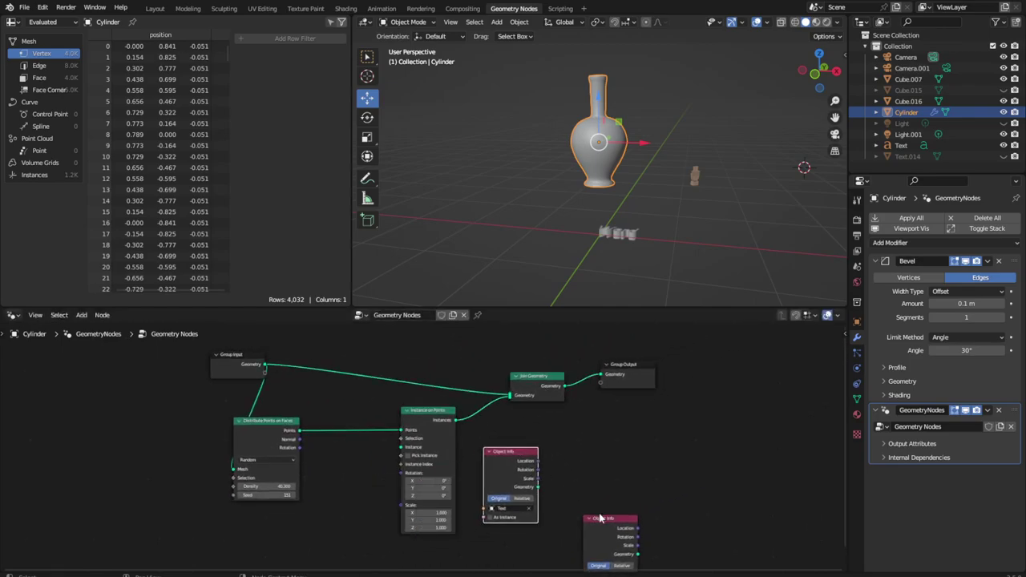
{"action": "left_click_drag", "start_coordinate": [600, 519], "coordinate": [603, 453]}
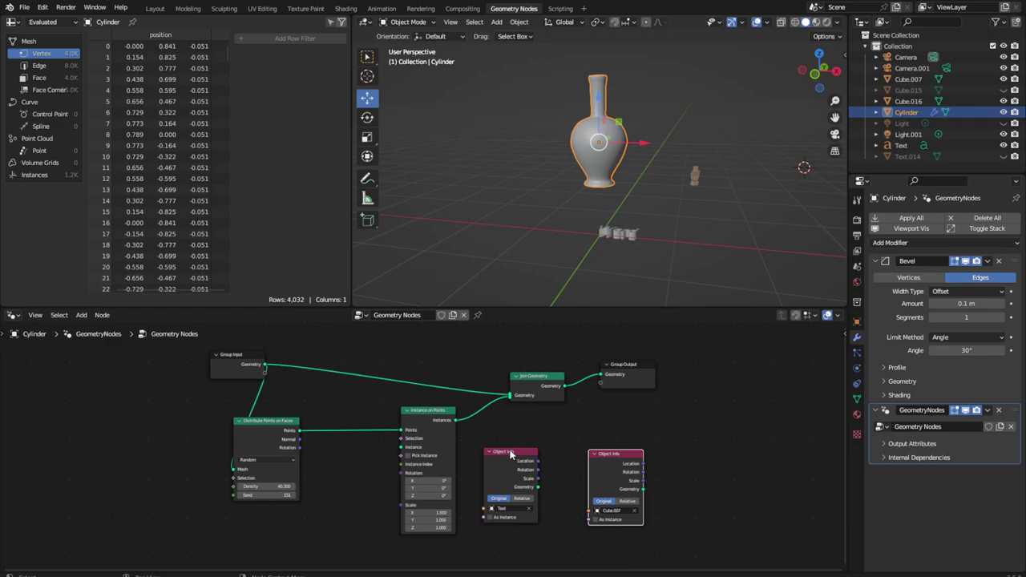
{"action": "mouse_move", "coordinate": [527, 454]}
{"action": "left_mouse_down"}
{"action": "mouse_move", "coordinate": [350, 478]}
{"action": "mouse_move", "coordinate": [359, 496]}
{"action": "left_mouse_up"}
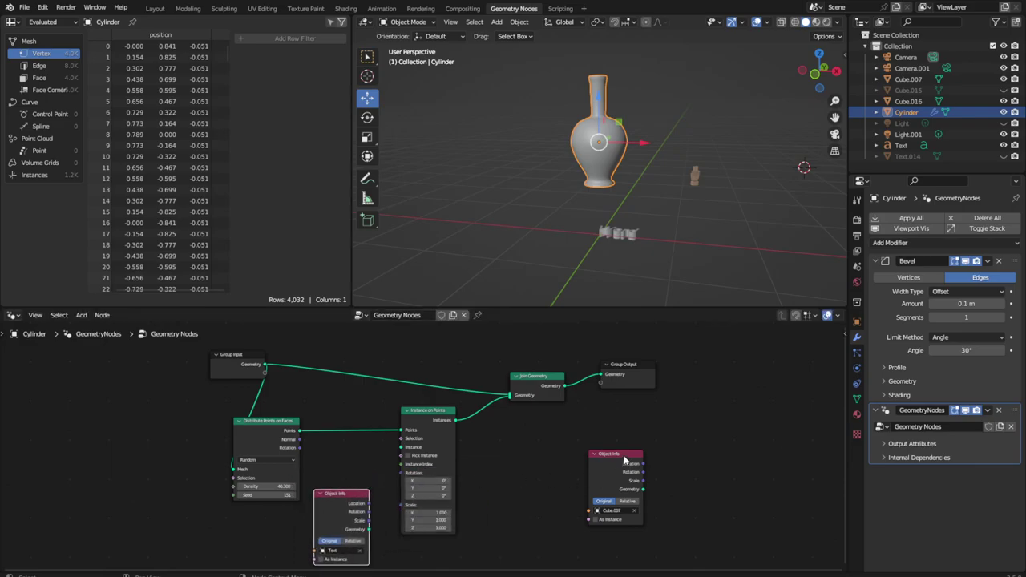
{"action": "mouse_move", "coordinate": [615, 456]}
{"action": "left_mouse_down"}
{"action": "mouse_move", "coordinate": [411, 546]}
{"action": "mouse_move", "coordinate": [245, 527]}
{"action": "left_mouse_up"}
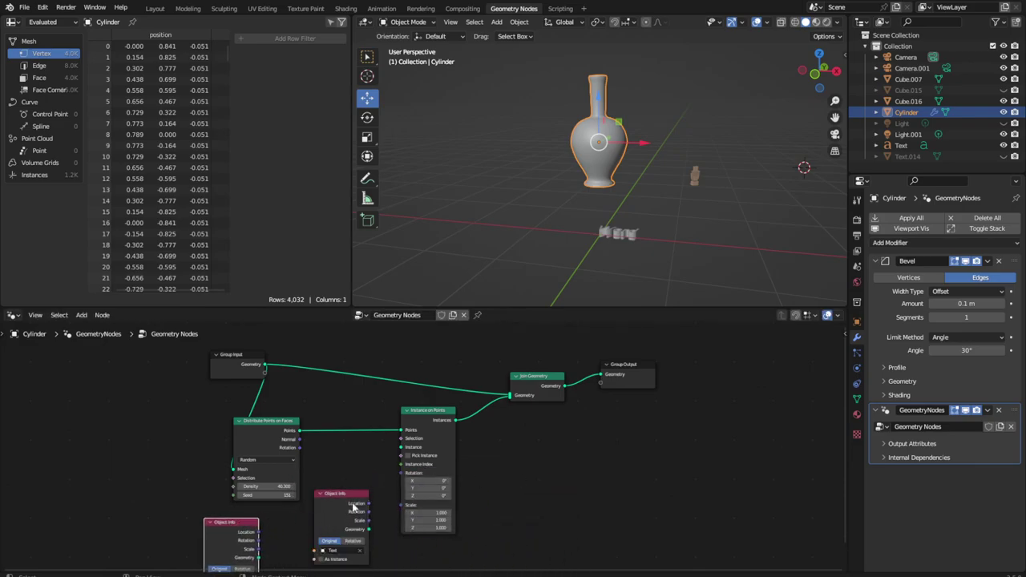
{"action": "left_click_drag", "start_coordinate": [348, 497], "coordinate": [343, 531]}
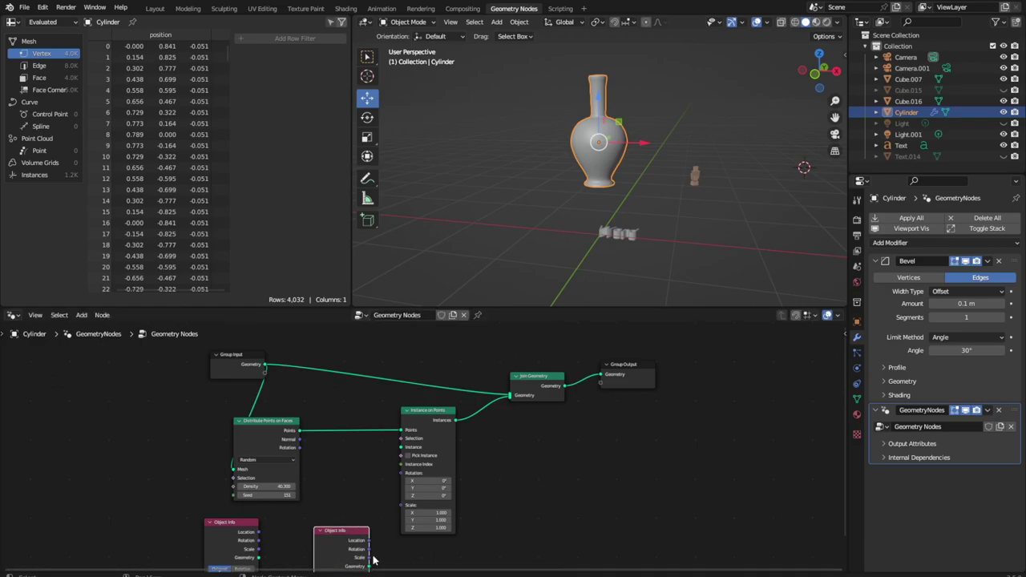
Use the Text geometry as the instance and set point Density to 15, then 5
{"action": "left_click_drag", "start_coordinate": [370, 566], "coordinate": [400, 448]}
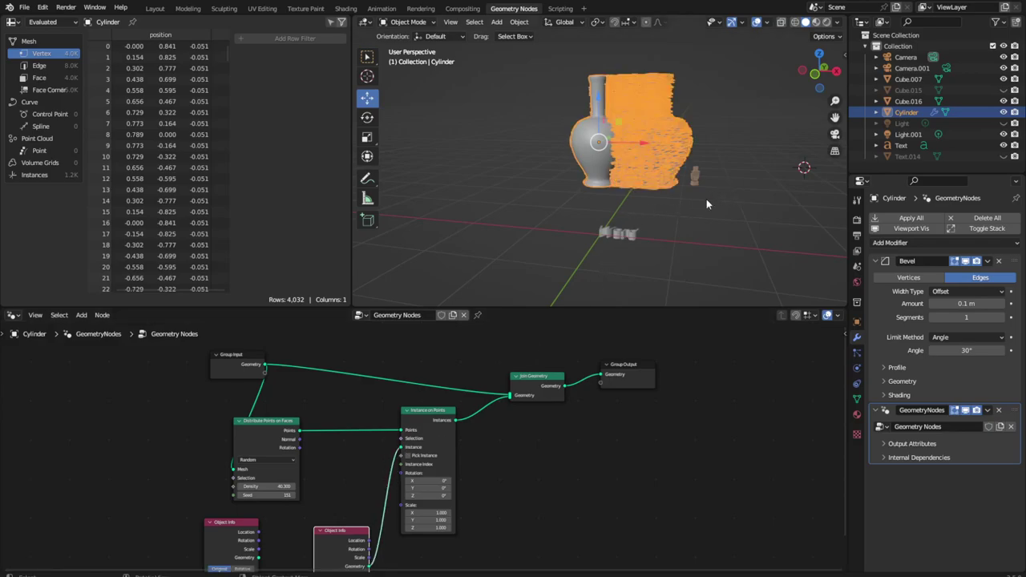
{"action": "left_click", "coordinate": [265, 486]}
{"action": "type", "text": "15"}
{"action": "key", "text": "Return"}
{"action": "left_click_drag", "start_coordinate": [273, 486], "coordinate": [248, 486]}
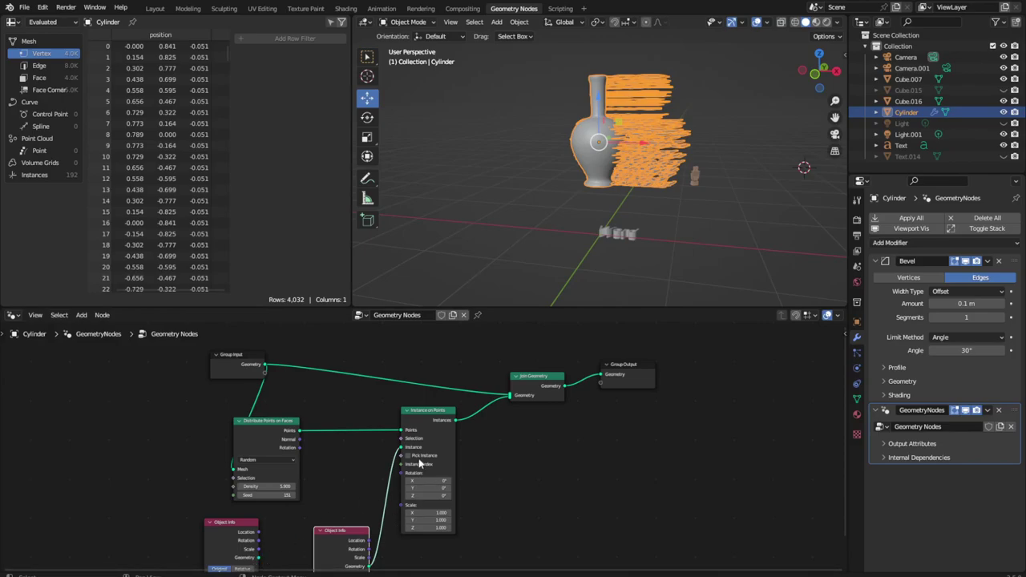
Switch the Instance input to Cube.007's Object Info geometry
{"action": "left_click_drag", "start_coordinate": [346, 532], "coordinate": [342, 523]}
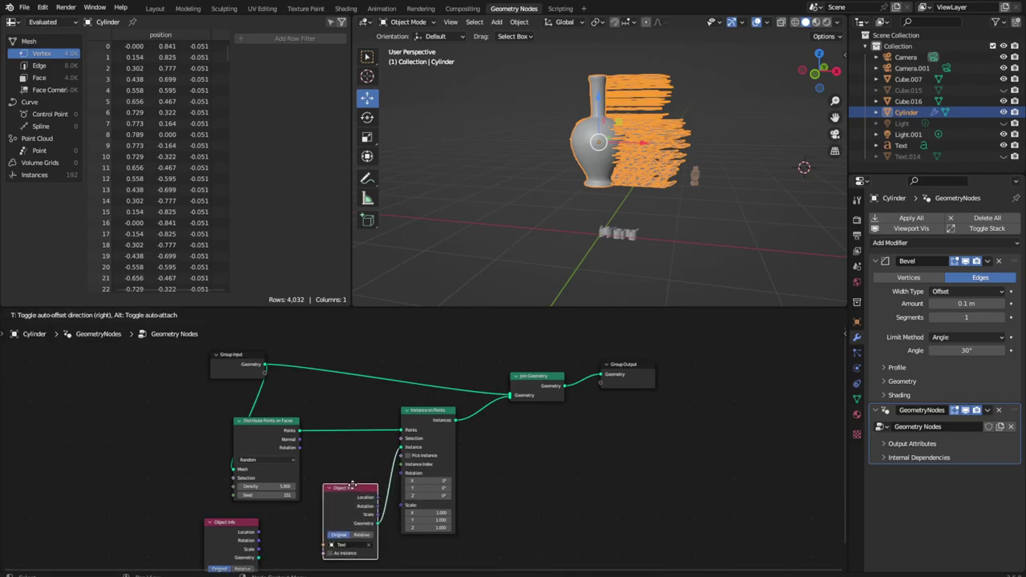
{"action": "mouse_move", "coordinate": [756, 117]}
{"action": "middle_mouse_down"}
{"action": "mouse_move", "coordinate": [596, 134]}
{"action": "mouse_move", "coordinate": [547, 126]}
{"action": "mouse_move", "coordinate": [546, 115]}
{"action": "mouse_move", "coordinate": [707, 118]}
{"action": "middle_mouse_up"}
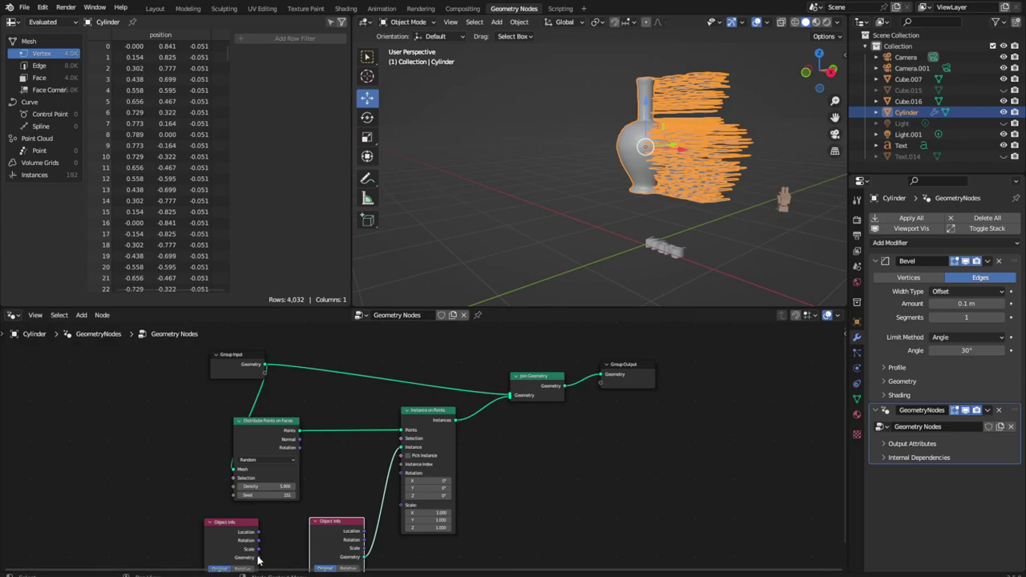
{"action": "mouse_move", "coordinate": [258, 557]}
{"action": "left_mouse_down"}
{"action": "mouse_move", "coordinate": [362, 489]}
{"action": "mouse_move", "coordinate": [401, 447]}
{"action": "left_mouse_up"}
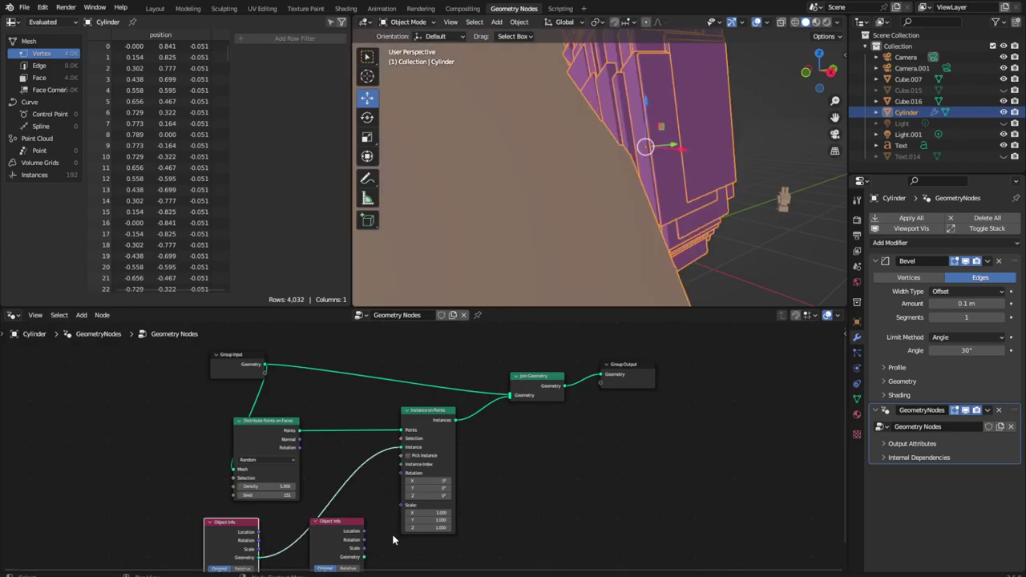
Select the vase and undo three times to remove the instance link and density edits
{"action": "scroll", "coordinate": [581, 377], "scroll_direction": "down", "scroll_amount": 1}
{"action": "mouse_move", "coordinate": [613, 229]}
{"action": "middle_mouse_down"}
{"action": "mouse_move", "coordinate": [630, 177]}
{"action": "mouse_move", "coordinate": [724, 192]}
{"action": "mouse_move", "coordinate": [728, 212]}
{"action": "mouse_move", "coordinate": [581, 230]}
{"action": "mouse_move", "coordinate": [526, 221]}
{"action": "mouse_move", "coordinate": [590, 154]}
{"action": "mouse_move", "coordinate": [653, 201]}
{"action": "mouse_move", "coordinate": [553, 185]}
{"action": "middle_mouse_up"}
{"action": "left_click", "coordinate": [591, 154]}
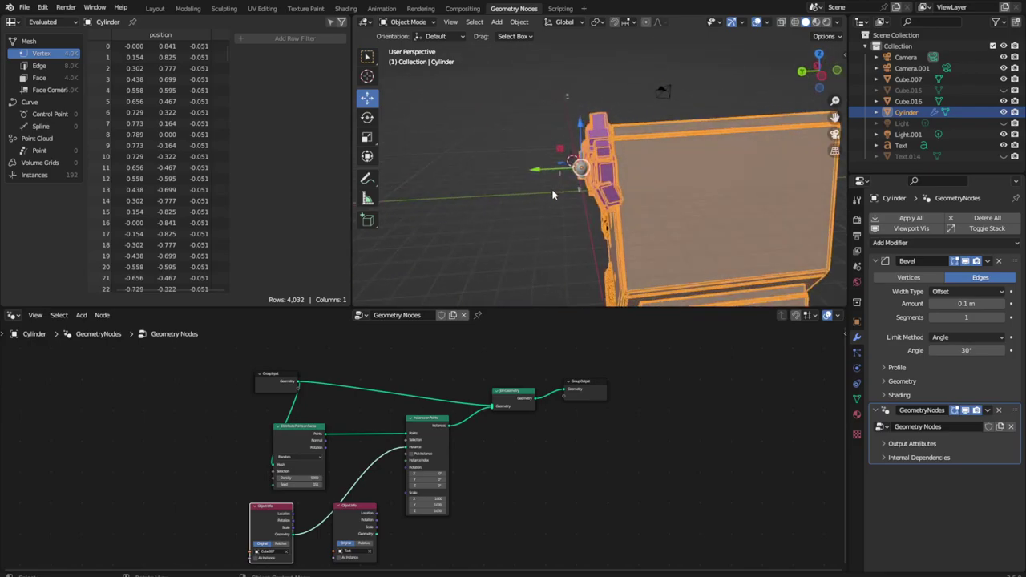
{"action": "key", "text": "ctrl+z"}
{"action": "key", "text": "ctrl+z"}
{"action": "key", "text": "ctrl+z"}
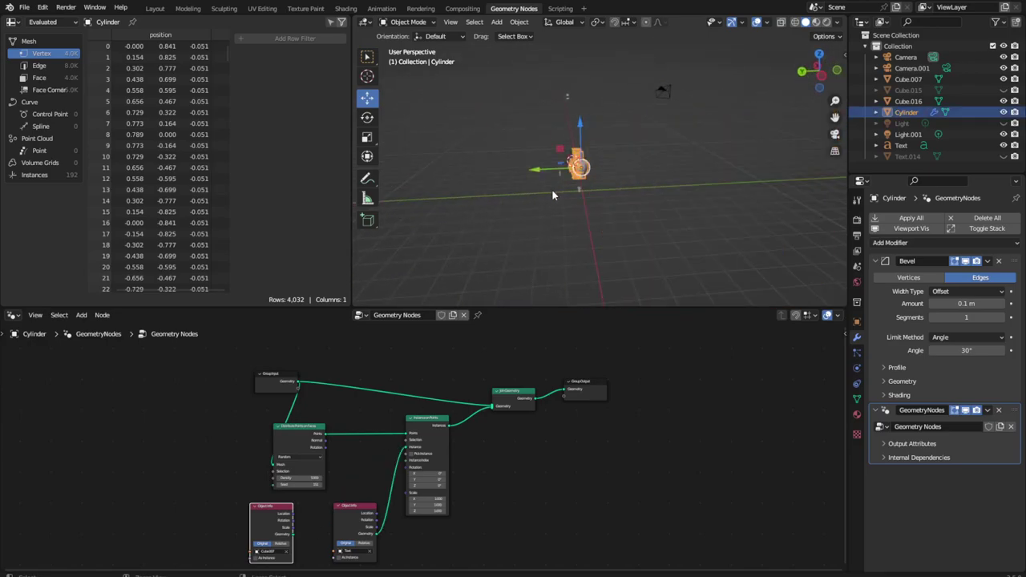
{"action": "key", "text": "ctrl+z"}
{"action": "key", "text": "ctrl+z"}
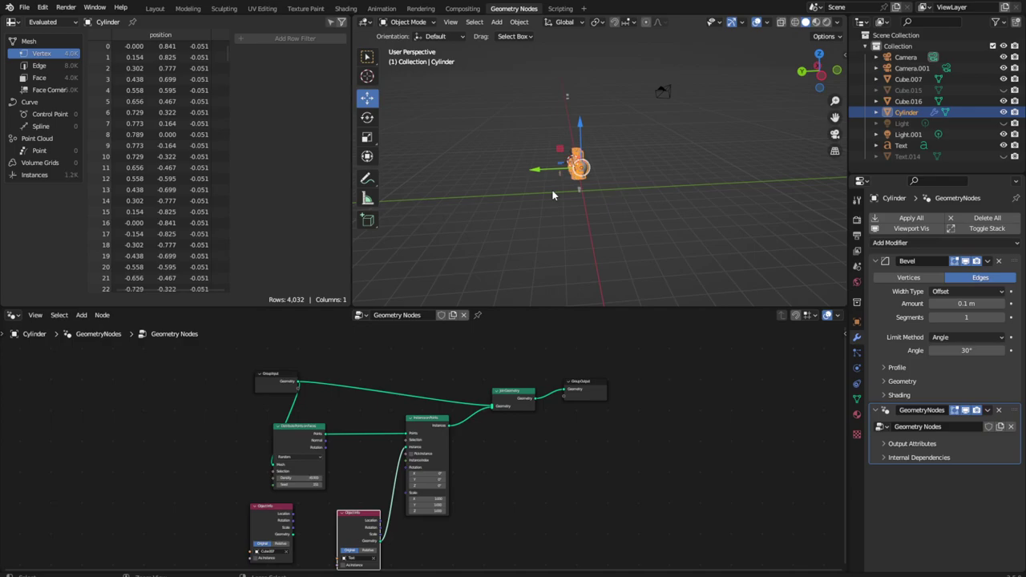
{"action": "key", "text": "ctrl+z"}
{"action": "mouse_move", "coordinate": [550, 194]}
{"action": "middle_mouse_down"}
{"action": "mouse_move", "coordinate": [558, 179]}
{"action": "mouse_move", "coordinate": [577, 203]}
{"action": "middle_mouse_up"}
{"action": "scroll", "coordinate": [617, 220], "scroll_direction": "up", "scroll_amount": 5}
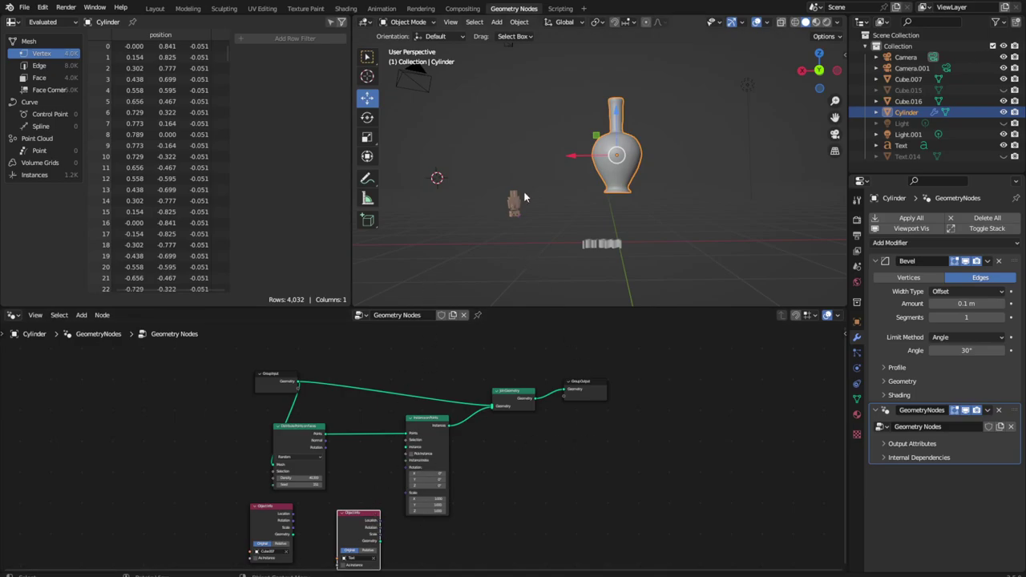
Set the left Object Info node's object to Cube.015
{"action": "left_click", "coordinate": [266, 518]}
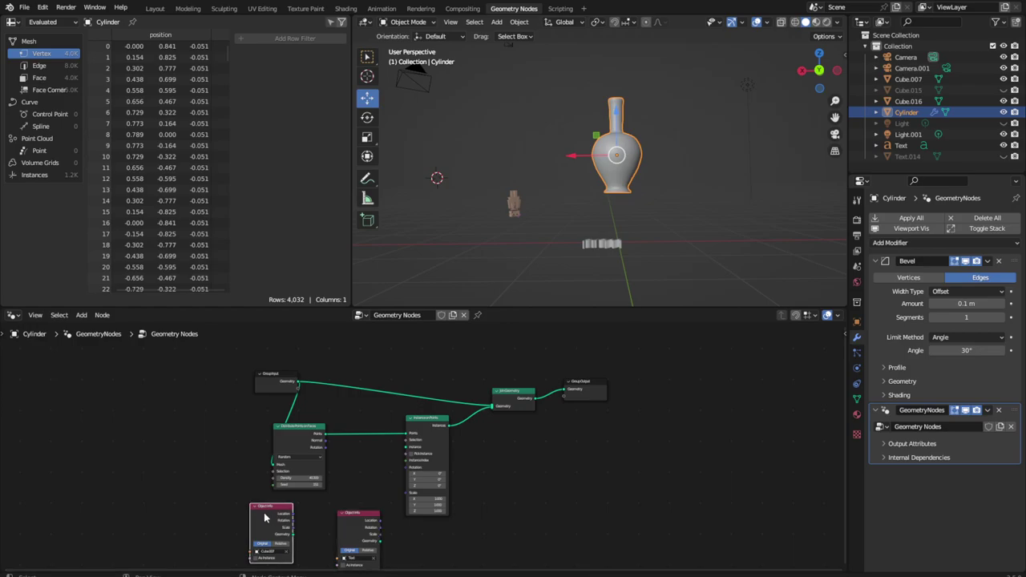
{"action": "right_click", "coordinate": [266, 518]}
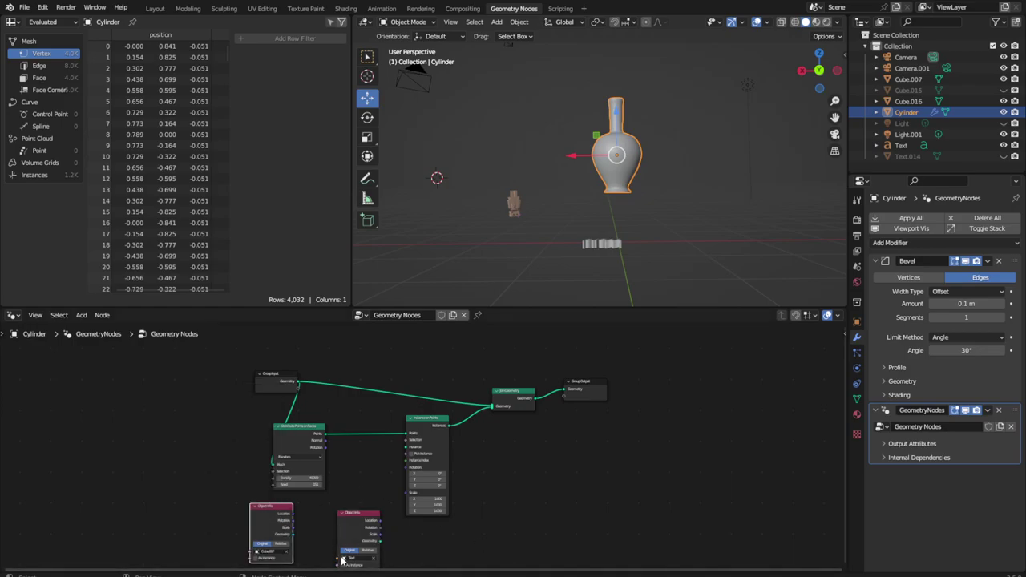
{"action": "left_click", "coordinate": [273, 552]}
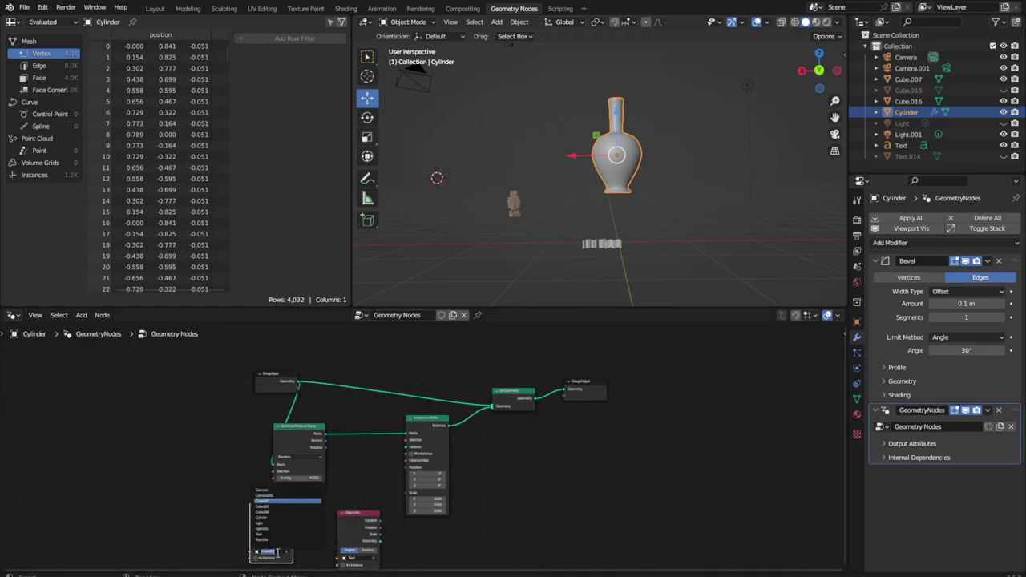
{"action": "scroll", "coordinate": [277, 551], "scroll_direction": "down", "scroll_amount": 1}
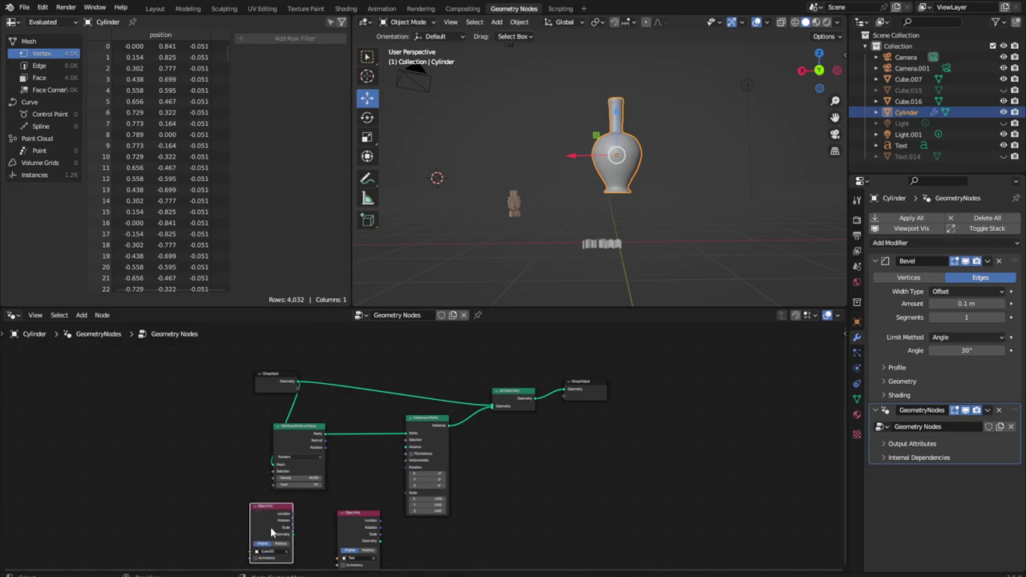
{"action": "left_click", "coordinate": [277, 501]}
Try Cube.015 as the instance shape, undo the link, and save the file
{"action": "left_click_drag", "start_coordinate": [293, 534], "coordinate": [404, 453]}
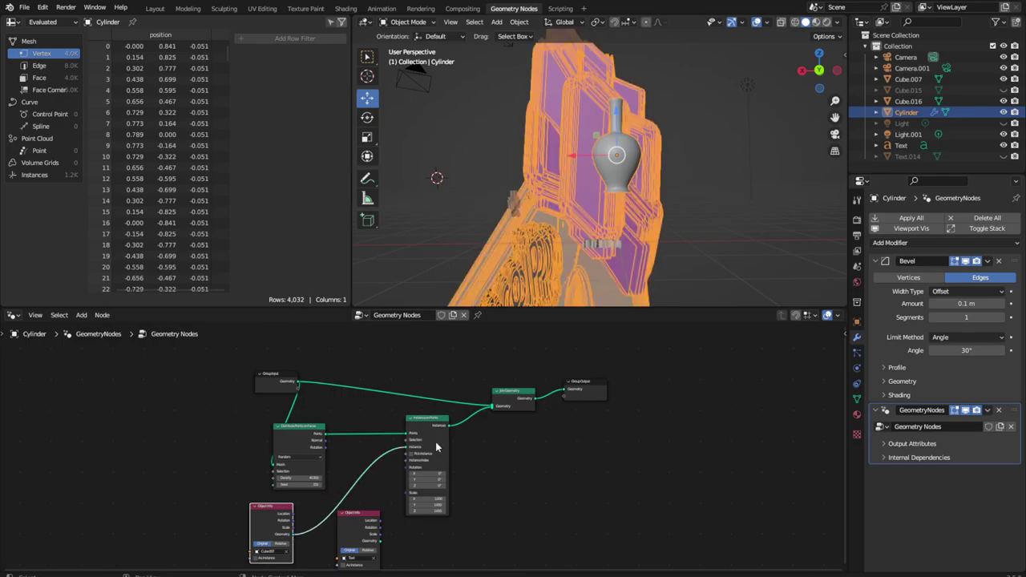
{"action": "middle_click_drag", "start_coordinate": [676, 269], "coordinate": [566, 253]}
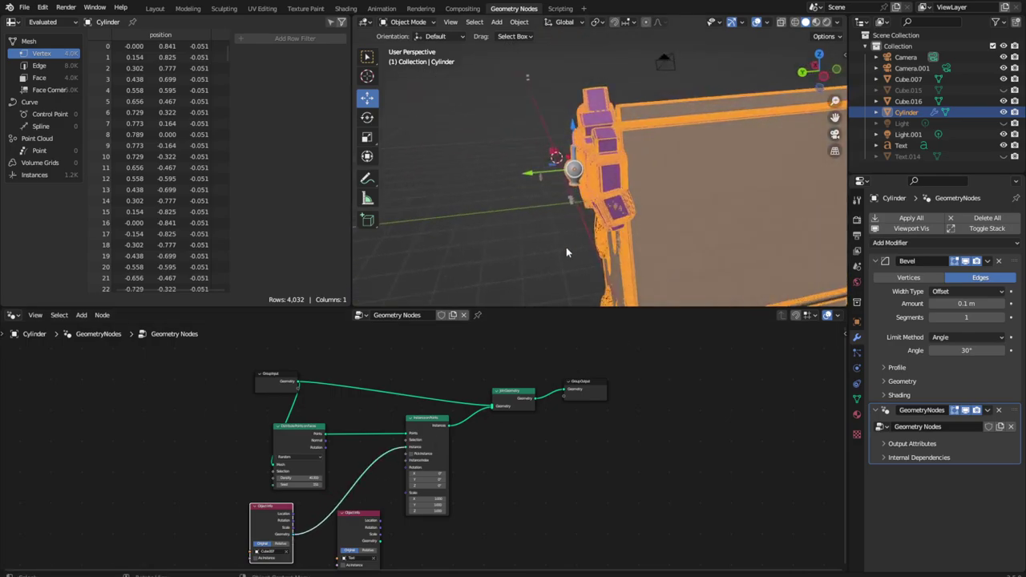
{"action": "key", "text": "ctrl+z"}
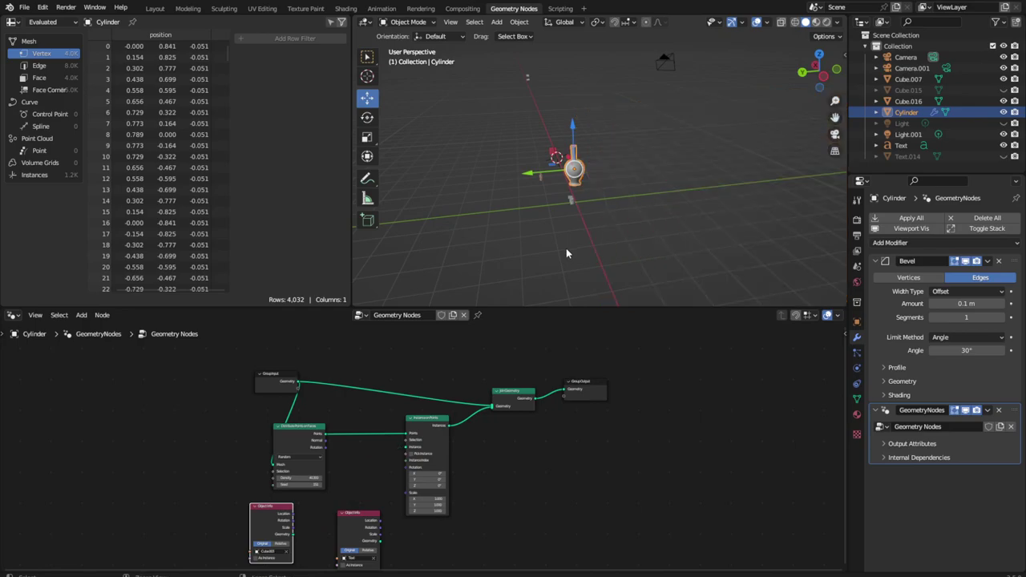
{"action": "key", "text": "ctrl+s"}
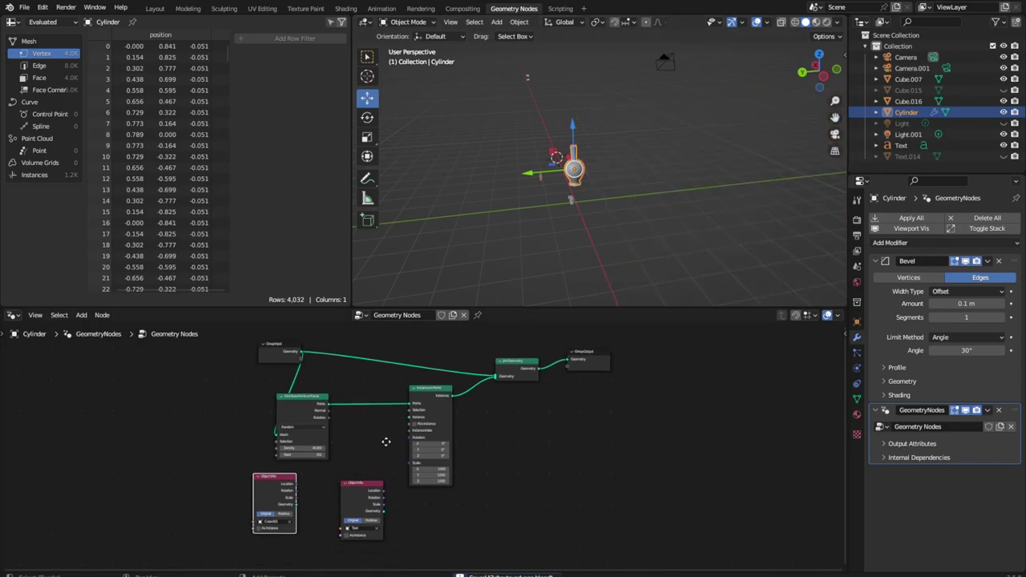
{"action": "mouse_move", "coordinate": [380, 490]}
{"action": "middle_mouse_down"}
{"action": "mouse_move", "coordinate": [442, 423]}
{"action": "mouse_move", "coordinate": [391, 483]}
{"action": "middle_mouse_up"}
{"action": "scroll", "coordinate": [442, 425], "scroll_direction": "up", "scroll_amount": 2}
{"action": "scroll", "coordinate": [407, 431], "scroll_direction": "up", "scroll_amount": 2}
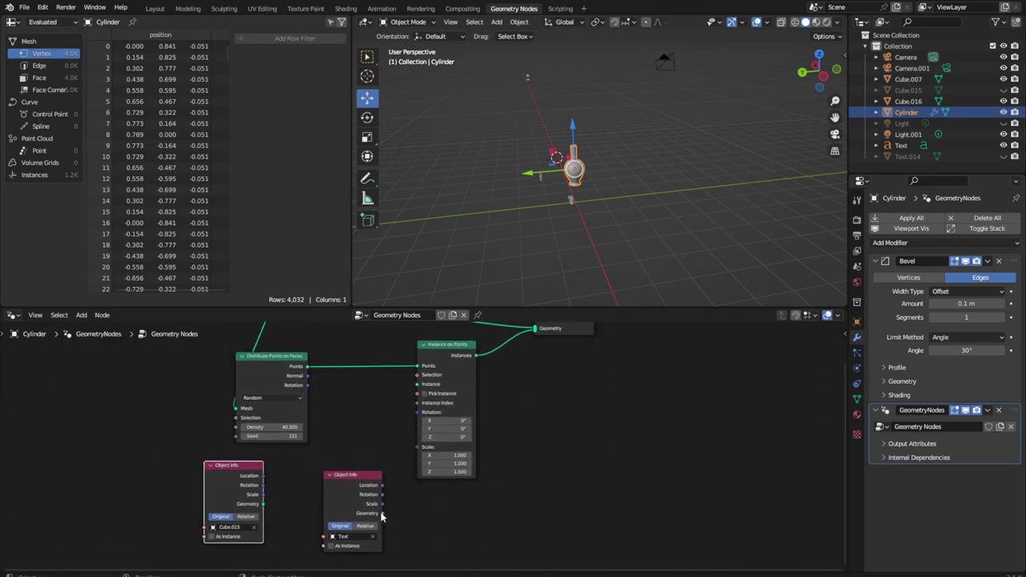
Link the Text Object Info Geometry to the Instance input and orbit to inspect the coated vase
{"action": "mouse_move", "coordinate": [382, 513]}
{"action": "left_mouse_down"}
{"action": "mouse_move", "coordinate": [387, 425]}
{"action": "mouse_move", "coordinate": [416, 386]}
{"action": "left_mouse_up"}
{"action": "scroll", "coordinate": [578, 267], "scroll_direction": "up", "scroll_amount": 3}
{"action": "scroll", "coordinate": [515, 235], "scroll_direction": "up", "scroll_amount": 4}
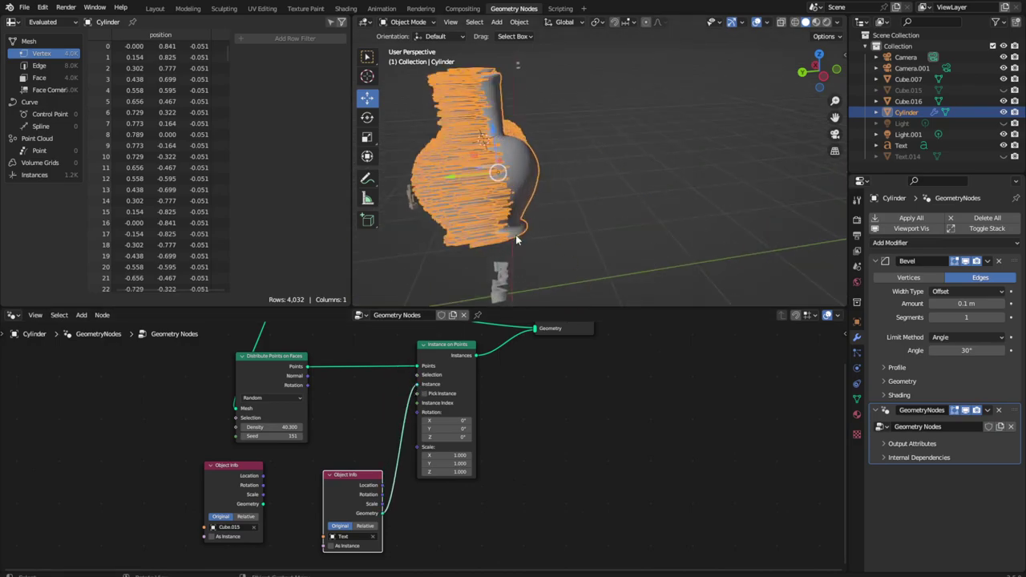
{"action": "scroll", "coordinate": [589, 231], "scroll_direction": "up", "scroll_amount": 3}
{"action": "scroll", "coordinate": [590, 230], "scroll_direction": "down", "scroll_amount": 2}
{"action": "scroll", "coordinate": [661, 225], "scroll_direction": "down", "scroll_amount": 2}
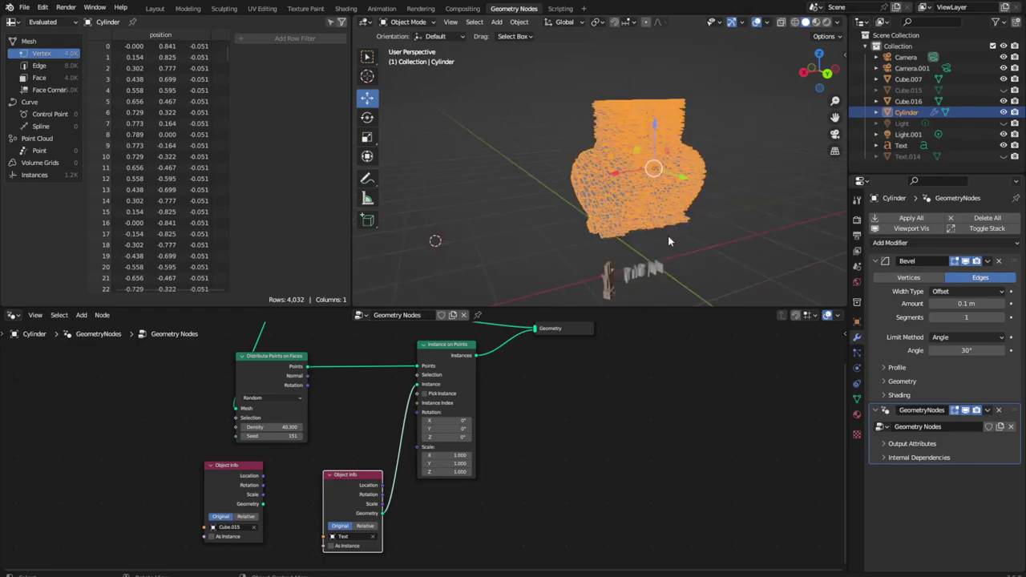
{"action": "scroll", "coordinate": [667, 236], "scroll_direction": "down", "scroll_amount": 2}
{"action": "middle_click_drag", "start_coordinate": [760, 213], "coordinate": [657, 227]}
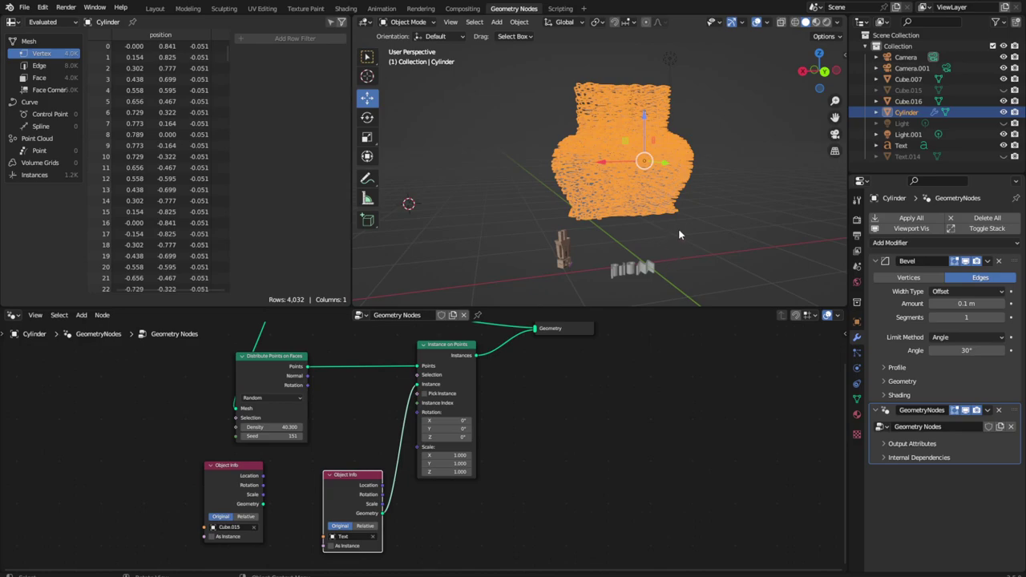
{"action": "mouse_move", "coordinate": [679, 235]}
{"action": "middle_mouse_down"}
{"action": "mouse_move", "coordinate": [611, 284]}
{"action": "mouse_move", "coordinate": [601, 258]}
{"action": "mouse_move", "coordinate": [734, 244]}
{"action": "middle_mouse_up"}
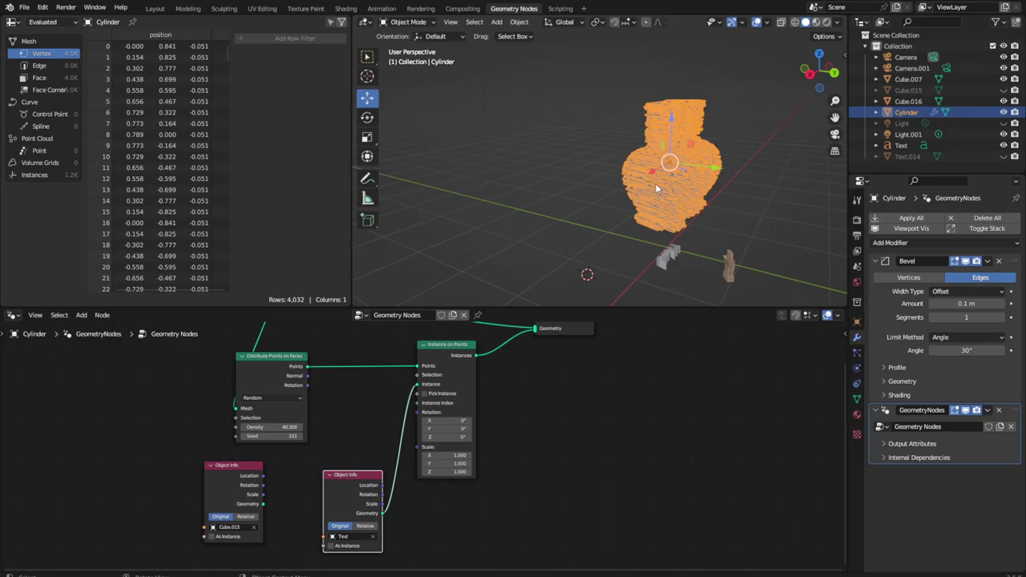
Apply the Text object's transforms and Cube.007's scale, then reselect the Cylinder
{"action": "left_click", "coordinate": [670, 257]}
{"action": "key", "text": "ctrl+a"}
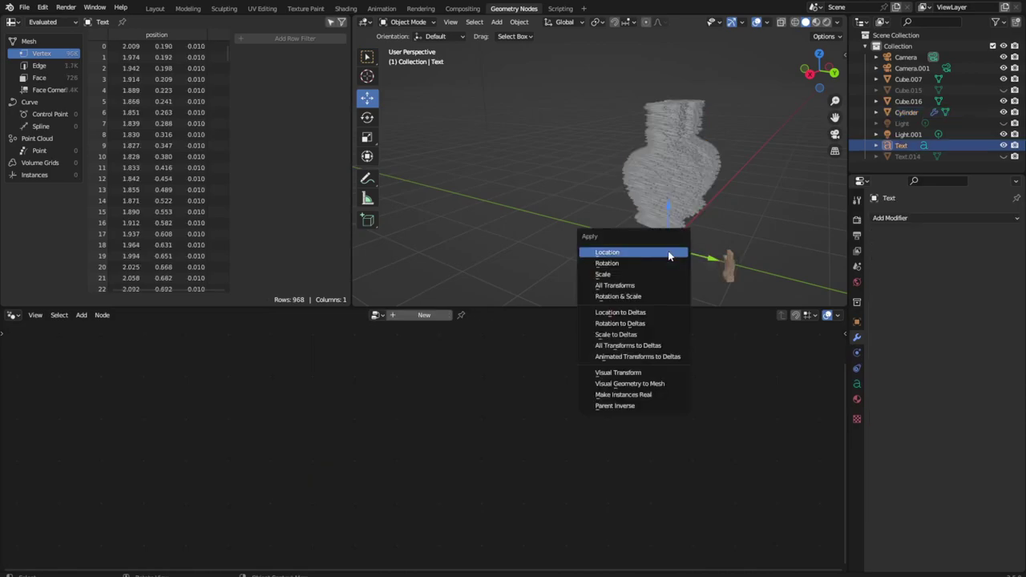
{"action": "left_click", "coordinate": [643, 274]}
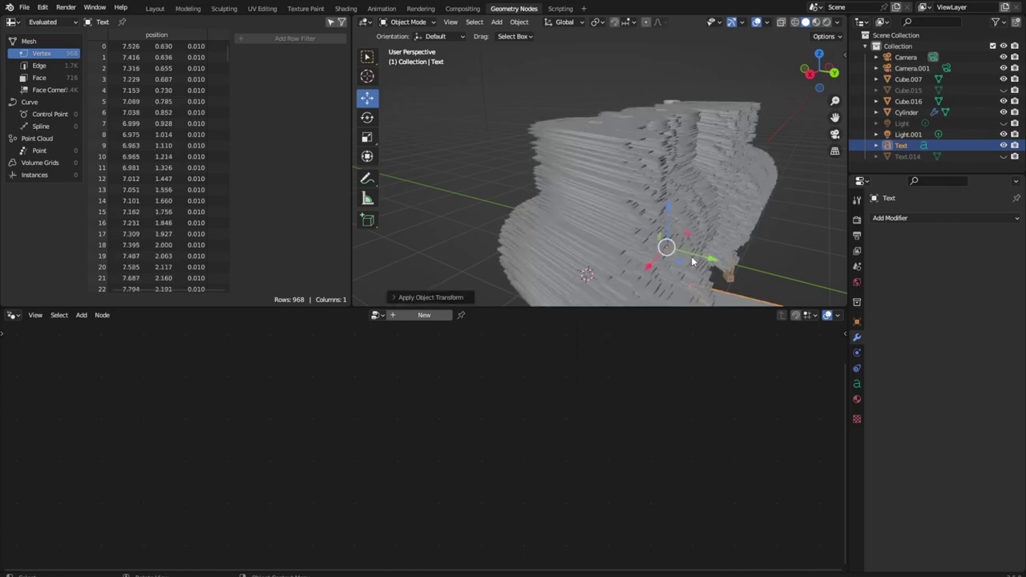
{"action": "left_click", "coordinate": [730, 274]}
{"action": "key", "text": "ctrl+a"}
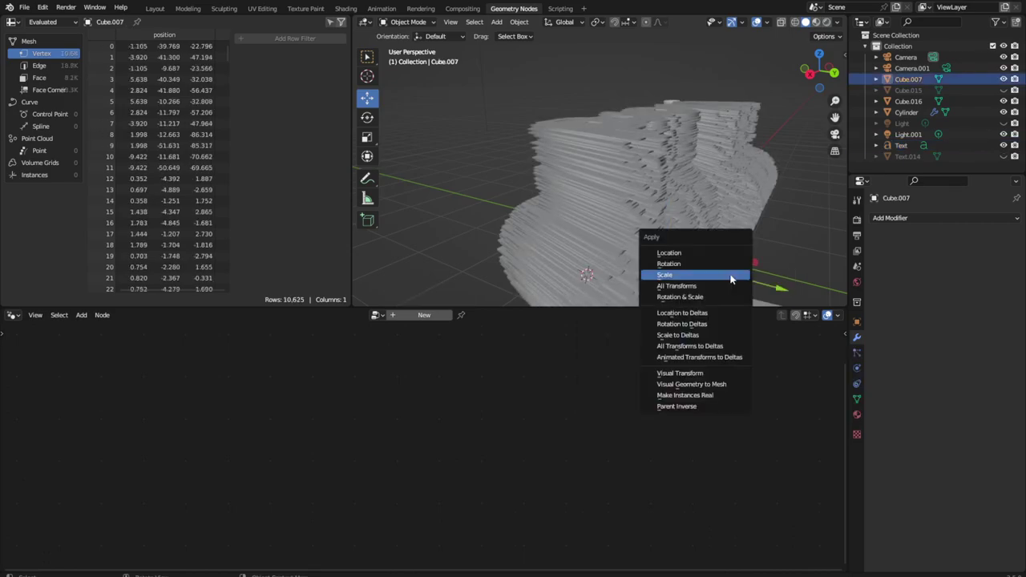
{"action": "left_click", "coordinate": [731, 276]}
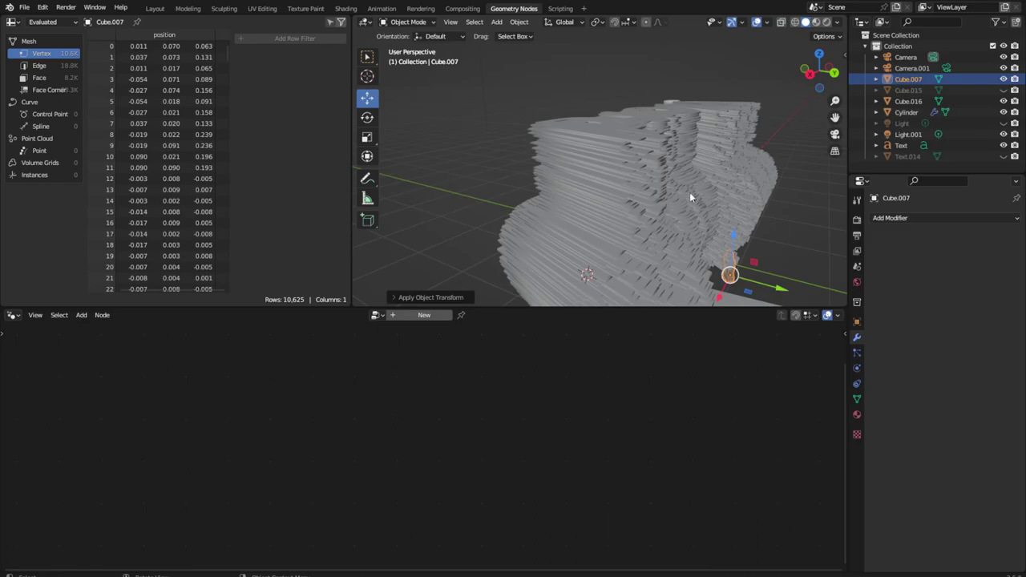
{"action": "middle_click_drag", "start_coordinate": [690, 192], "coordinate": [641, 163]}
{"action": "left_click", "coordinate": [642, 164]}
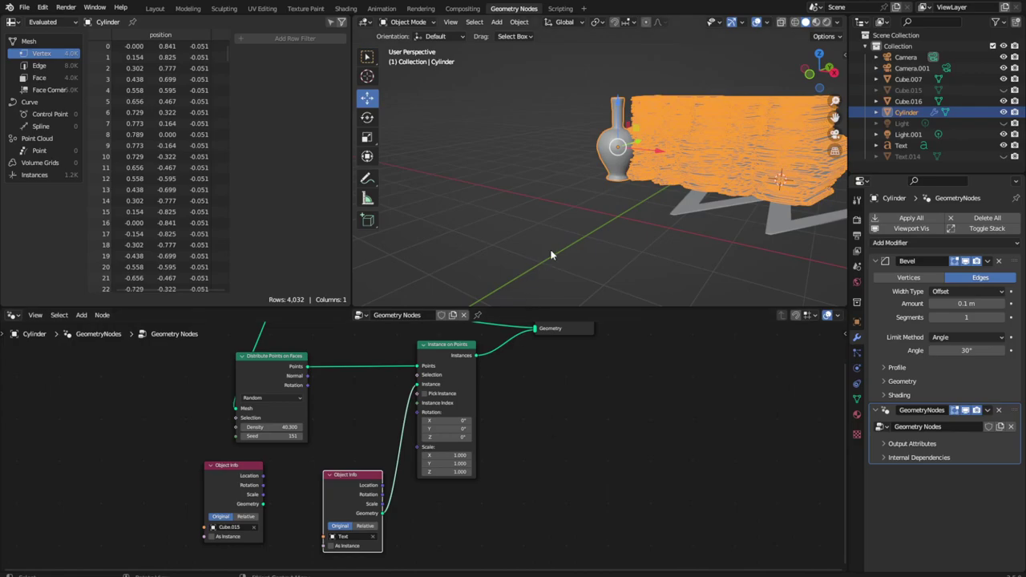
Shrink the Word text object with the Scale tool, then rescale the Cylinder vase
{"action": "left_click", "coordinate": [688, 215]}
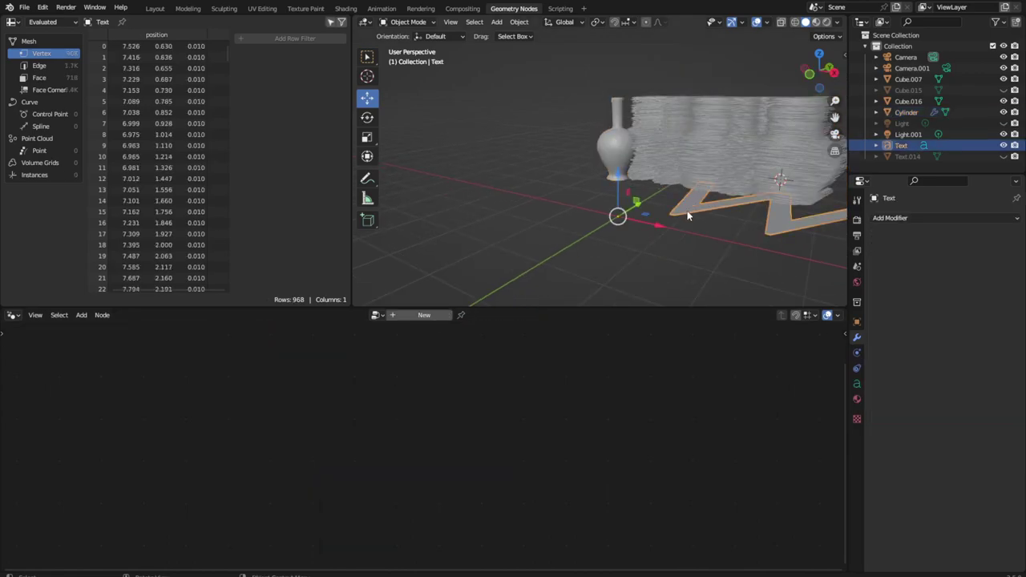
{"action": "left_click", "coordinate": [367, 137]}
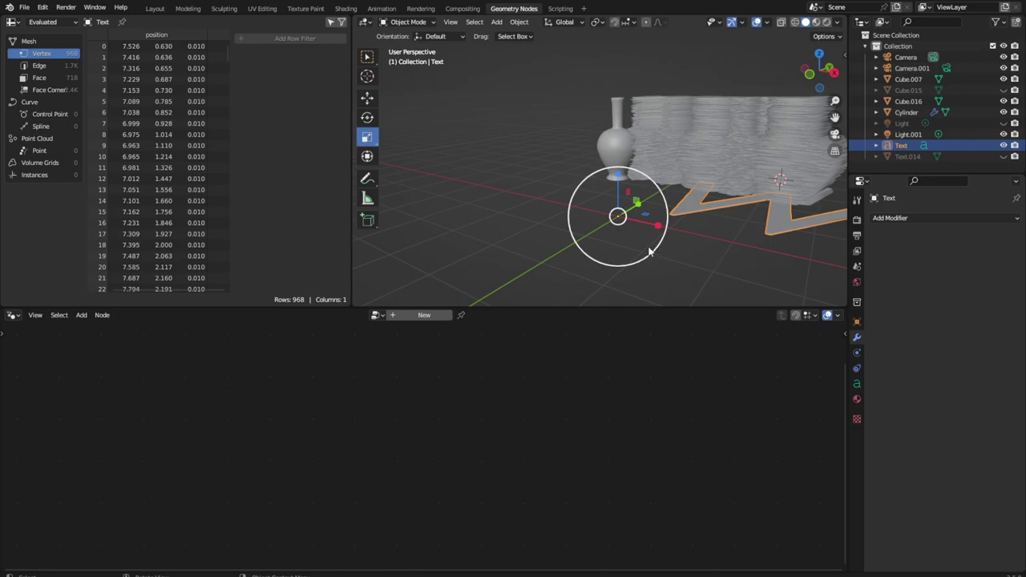
{"action": "mouse_move", "coordinate": [656, 251]}
{"action": "left_mouse_down"}
{"action": "mouse_move", "coordinate": [593, 218]}
{"action": "mouse_move", "coordinate": [683, 167]}
{"action": "left_mouse_up"}
{"action": "left_click", "coordinate": [689, 153]}
{"action": "left_click_drag", "start_coordinate": [633, 193], "coordinate": [679, 168]}
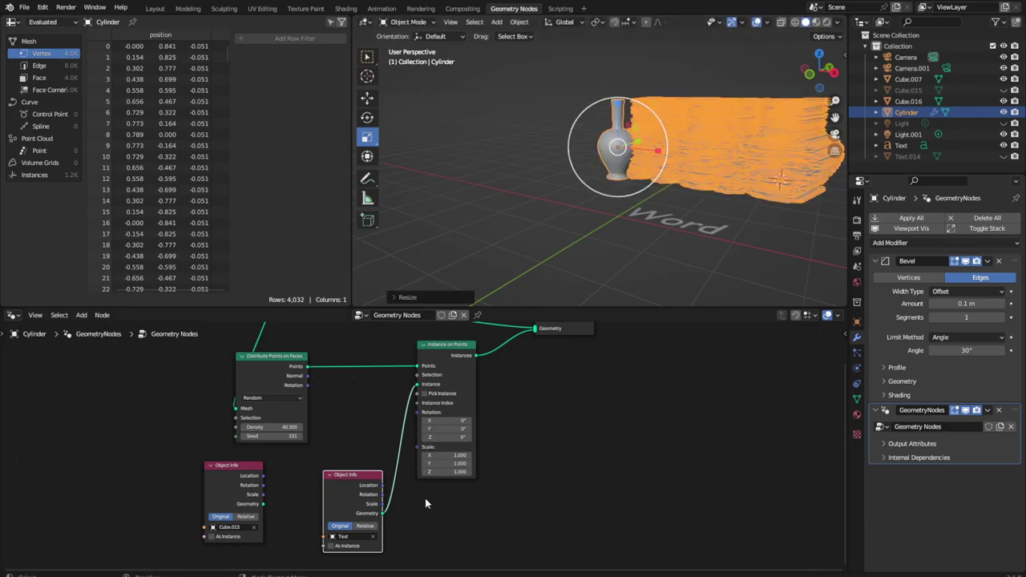
{"action": "mouse_move", "coordinate": [667, 227]}
{"action": "middle_mouse_down"}
{"action": "mouse_move", "coordinate": [497, 201]}
{"action": "mouse_move", "coordinate": [813, 246]}
{"action": "middle_mouse_up"}
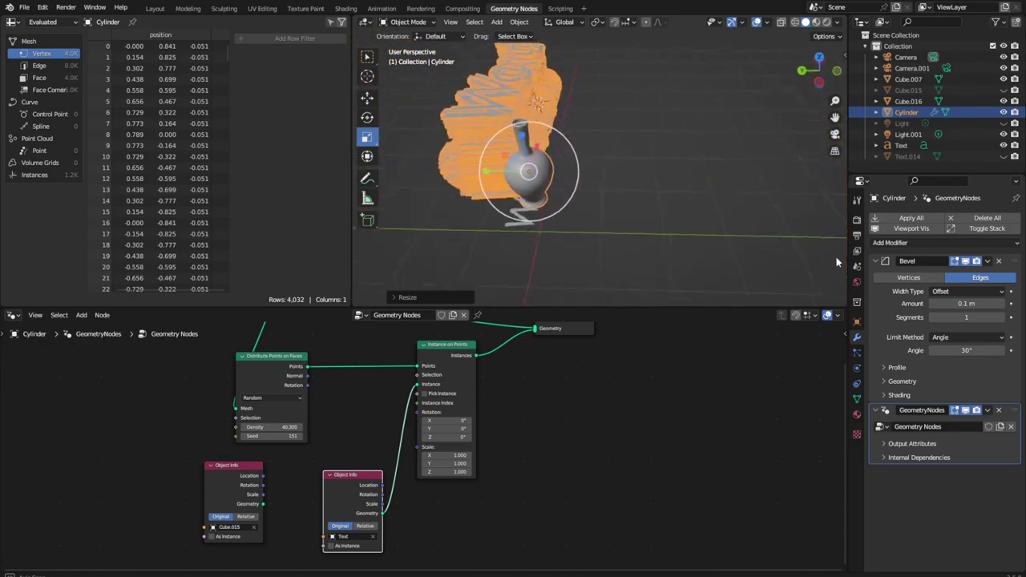
Confirm the Object Info node instances Text after trying Light.001, then reselect the Word text
{"action": "left_click", "coordinate": [346, 535]}
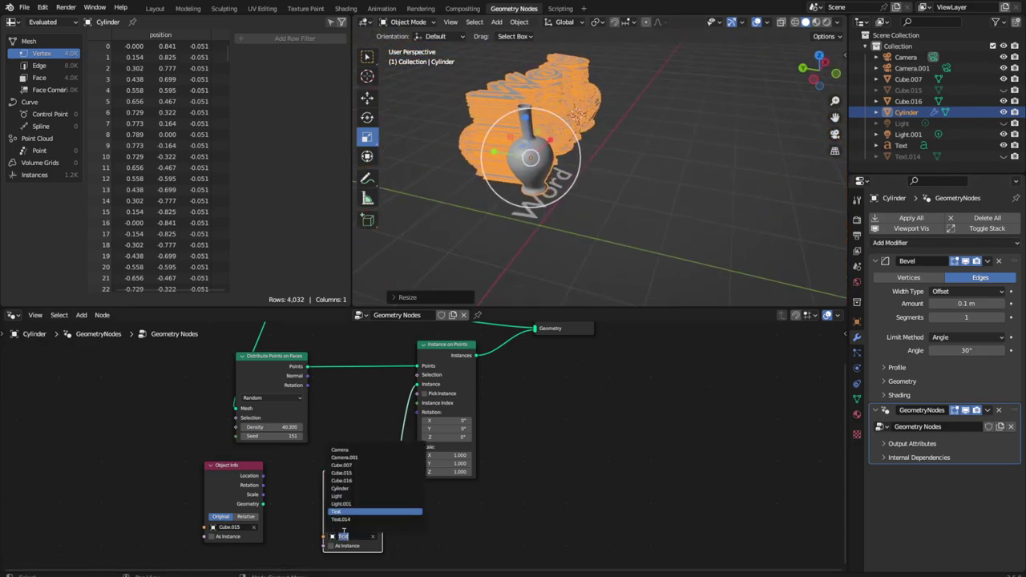
{"action": "left_click", "coordinate": [346, 504]}
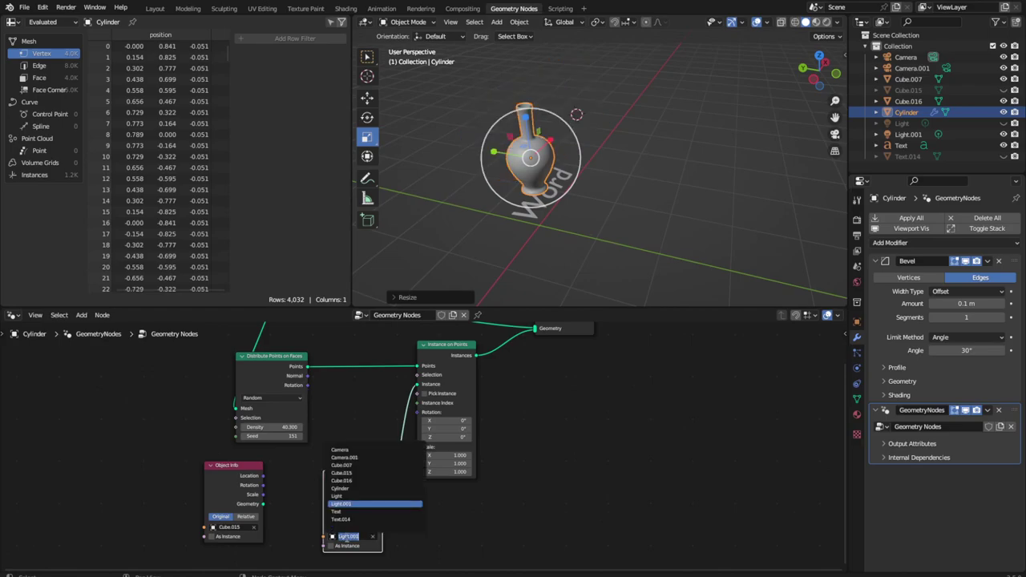
{"action": "left_click", "coordinate": [351, 512]}
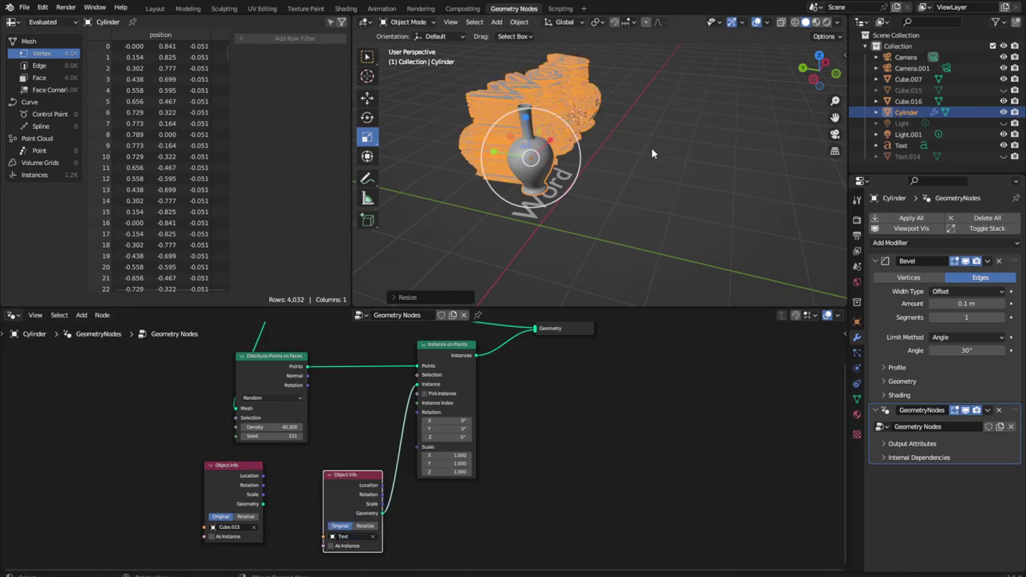
{"action": "middle_click_drag", "start_coordinate": [652, 153], "coordinate": [610, 160]}
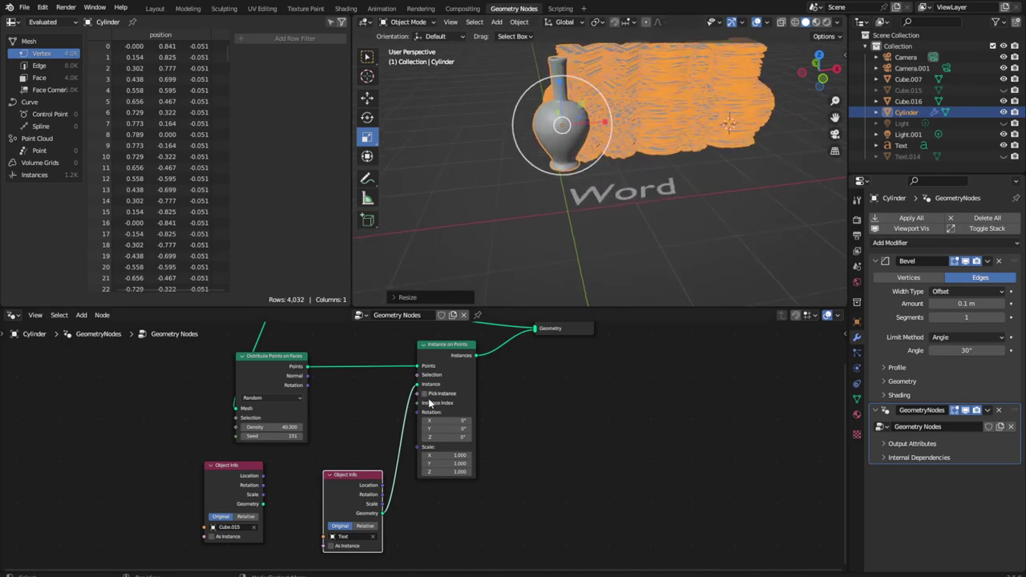
{"action": "left_click", "coordinate": [329, 547]}
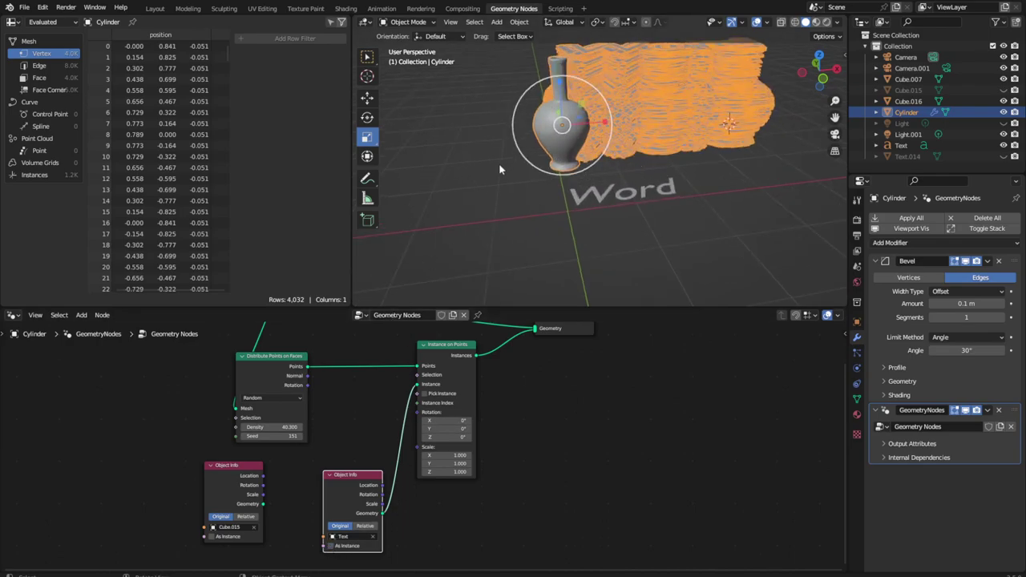
{"action": "middle_click_drag", "start_coordinate": [679, 129], "coordinate": [766, 119]}
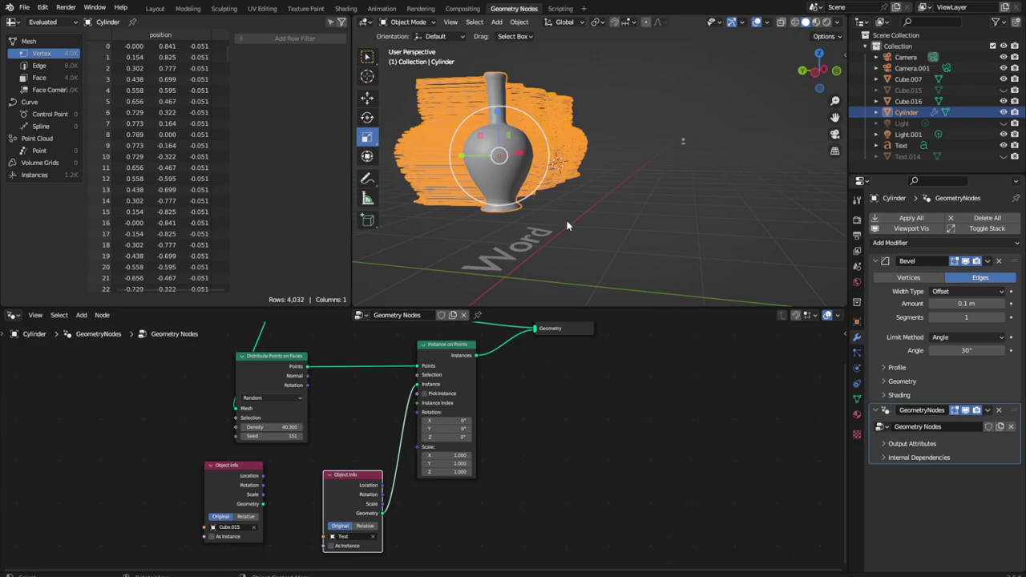
{"action": "left_click", "coordinate": [511, 243]}
{"action": "mouse_move", "coordinate": [526, 243]}
{"action": "middle_mouse_down"}
{"action": "mouse_move", "coordinate": [566, 239]}
{"action": "mouse_move", "coordinate": [571, 214]}
{"action": "middle_mouse_up"}
{"action": "left_click_drag", "start_coordinate": [639, 294], "coordinate": [600, 275]}
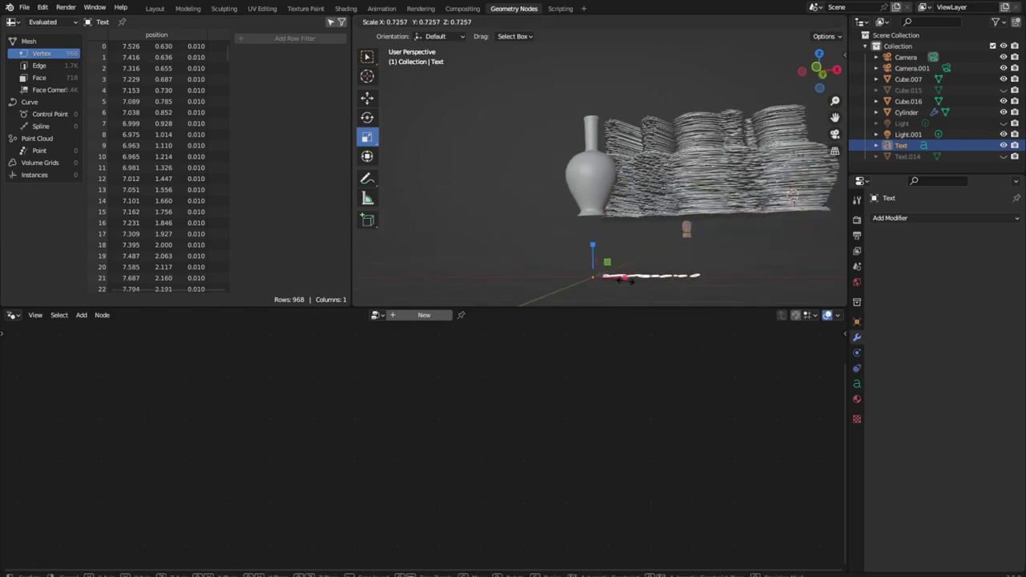
{"action": "scroll", "coordinate": [599, 267], "scroll_direction": "up", "scroll_amount": 3}
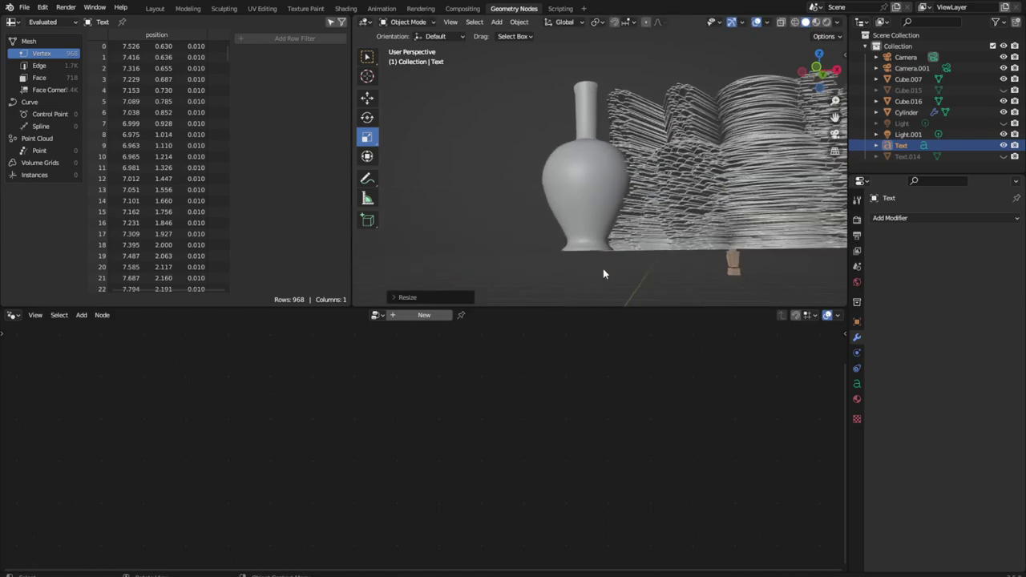
{"action": "middle_click_drag", "start_coordinate": [603, 296], "coordinate": [631, 186], "text": "shift"}
{"action": "key", "text": "a"}
{"action": "right_click", "coordinate": [630, 186]}
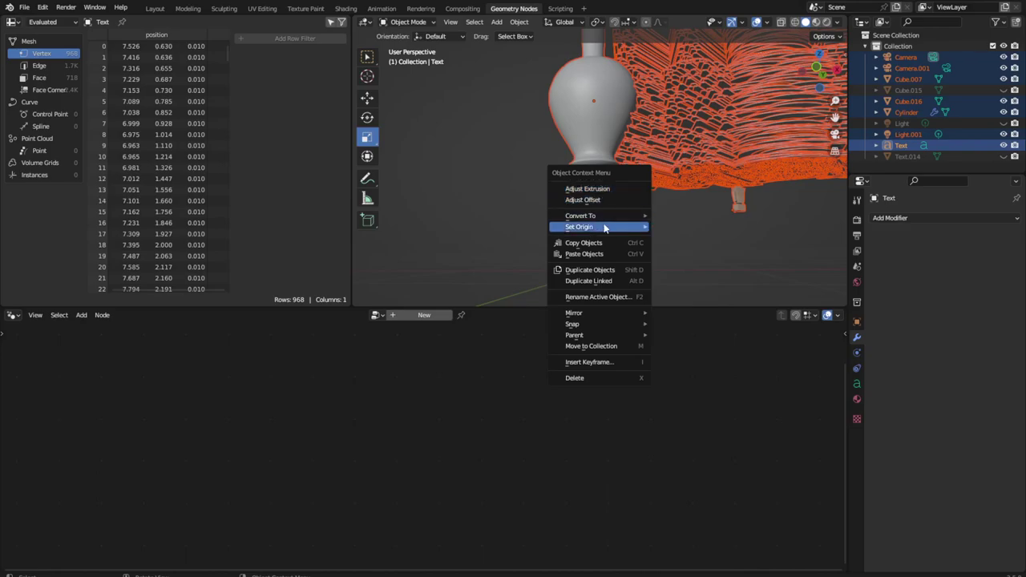
{"action": "key", "text": "Escape"}
{"action": "key", "text": "alt+a"}
{"action": "key", "text": "ctrl+a"}
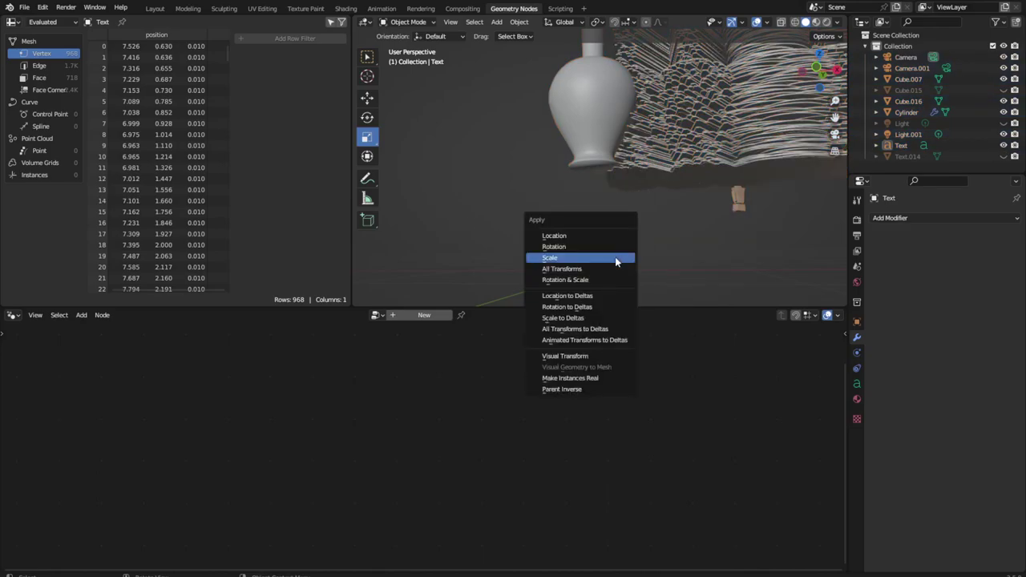
{"action": "left_click", "coordinate": [598, 257]}
{"action": "middle_click_drag", "start_coordinate": [602, 245], "coordinate": [660, 259]}
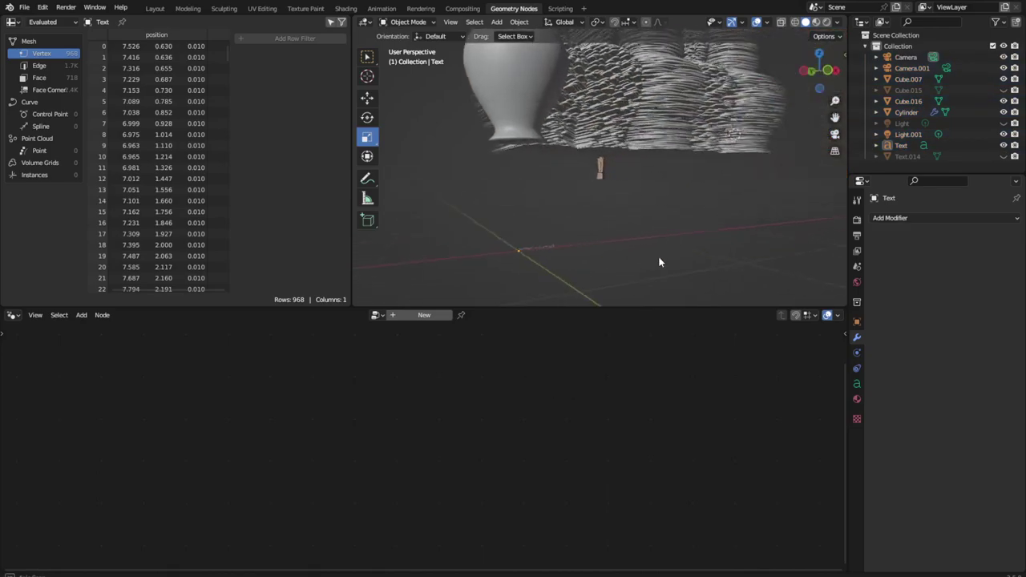
{"action": "left_click", "coordinate": [532, 249]}
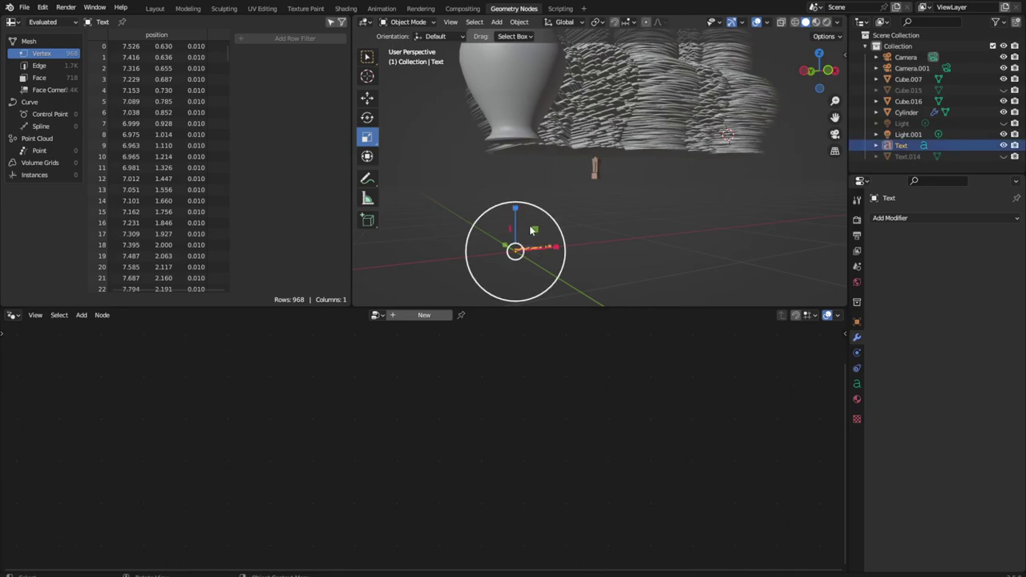
{"action": "left_click", "coordinate": [563, 101]}
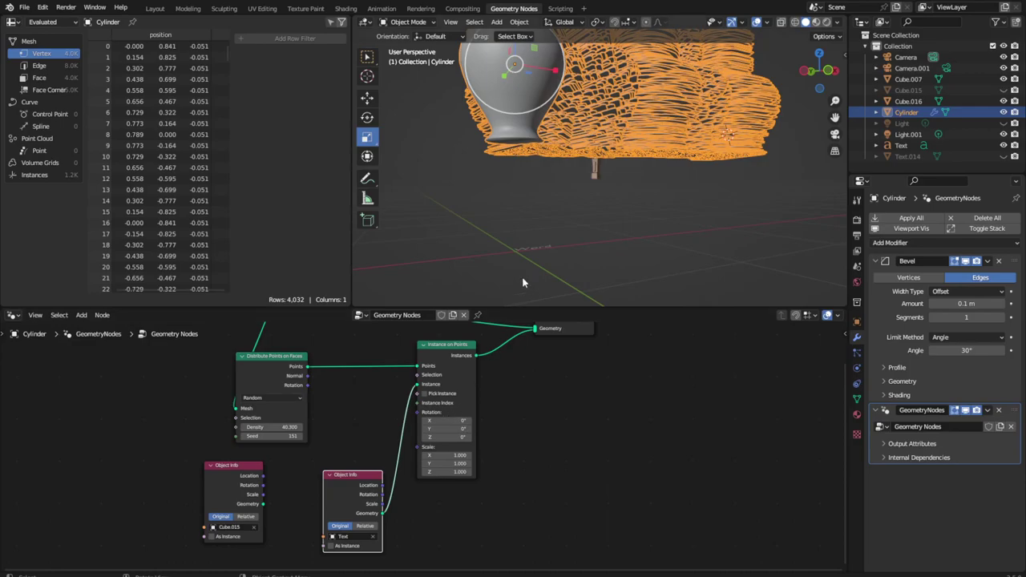
{"action": "left_click", "coordinate": [542, 250]}
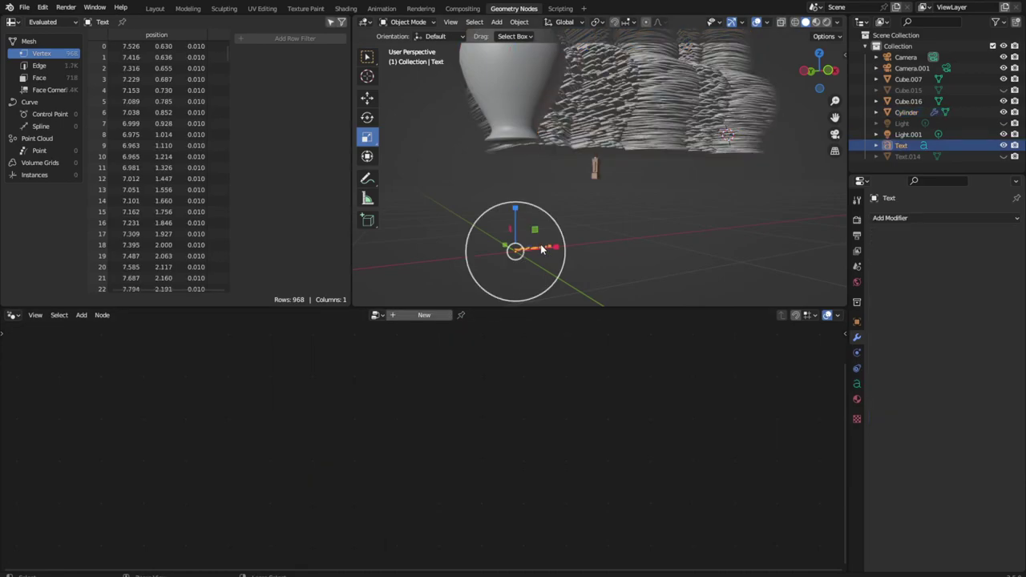
{"action": "key", "text": "ctrl+a"}
{"action": "left_click", "coordinate": [540, 232]}
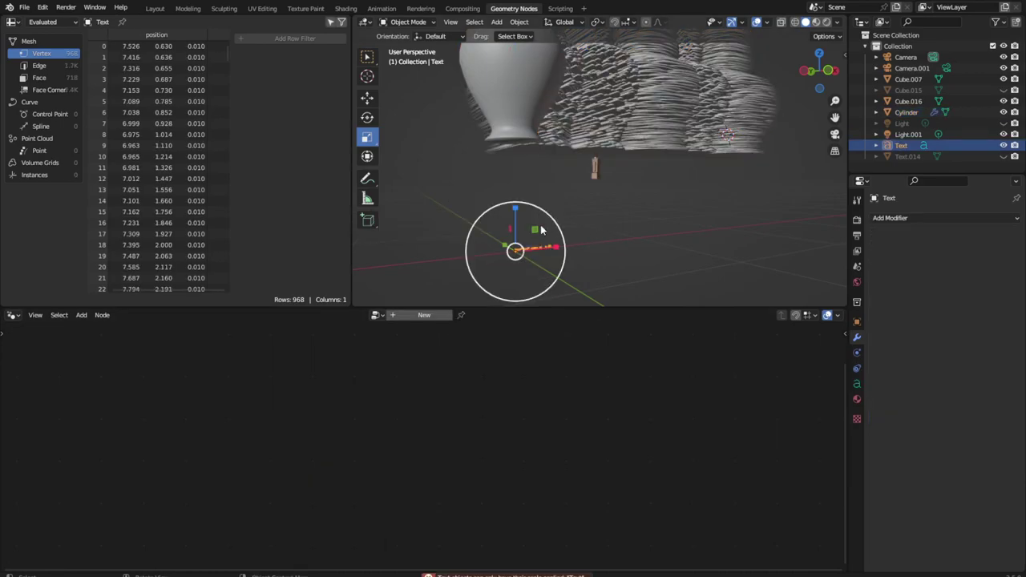
{"action": "left_click", "coordinate": [500, 118]}
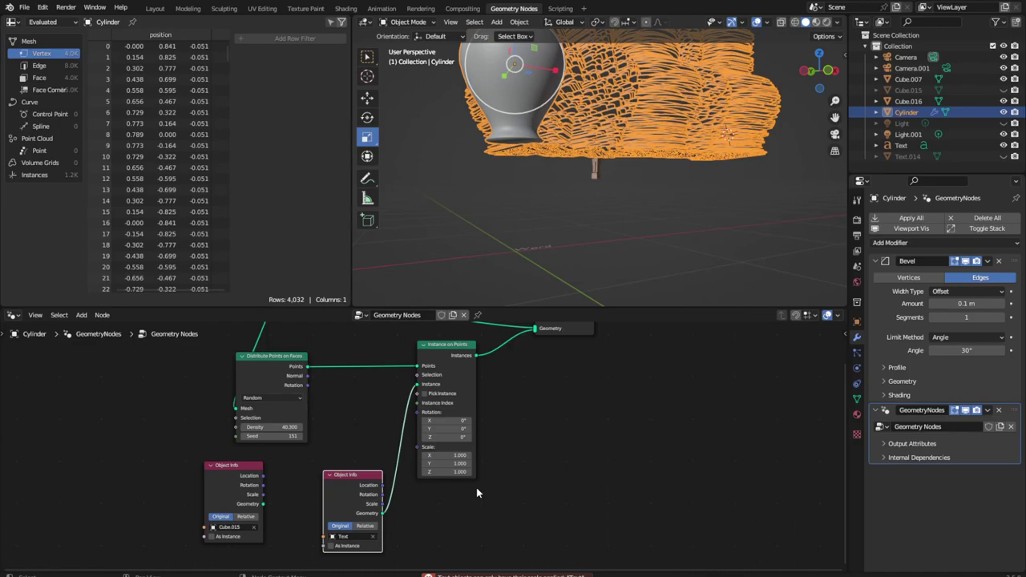
Pan to the instancing nodes and delete the Cube.015 Object Info node from its context menu
{"action": "middle_click_drag", "start_coordinate": [499, 469], "coordinate": [517, 514]}
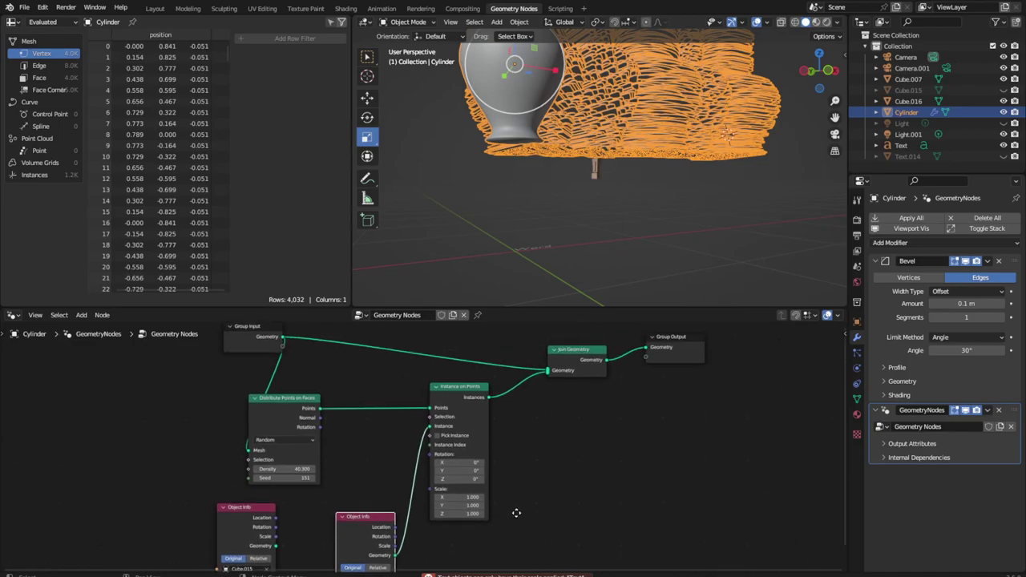
{"action": "middle_click_drag", "start_coordinate": [516, 513], "coordinate": [517, 514]}
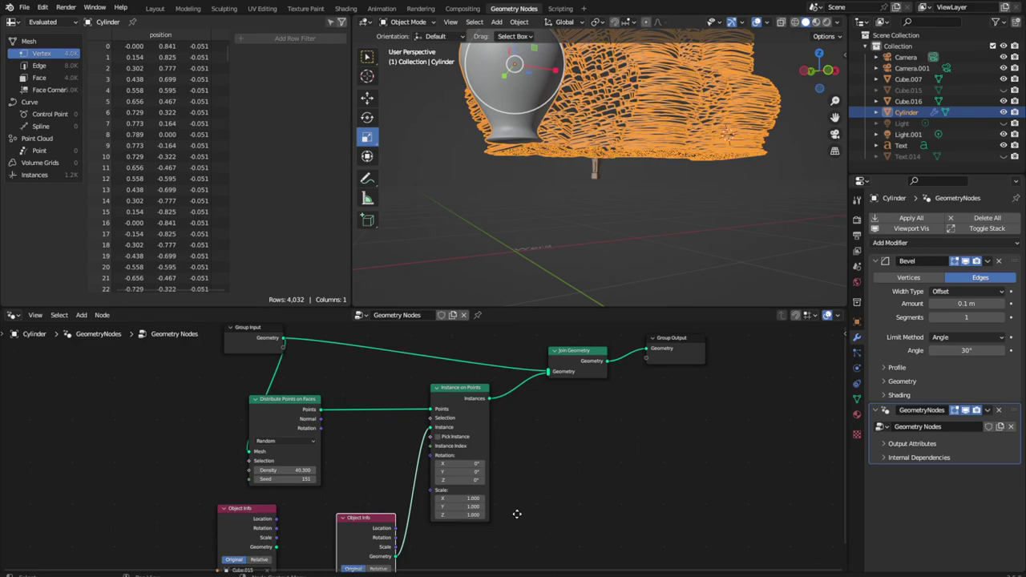
{"action": "middle_click_drag", "start_coordinate": [517, 514], "coordinate": [557, 474]}
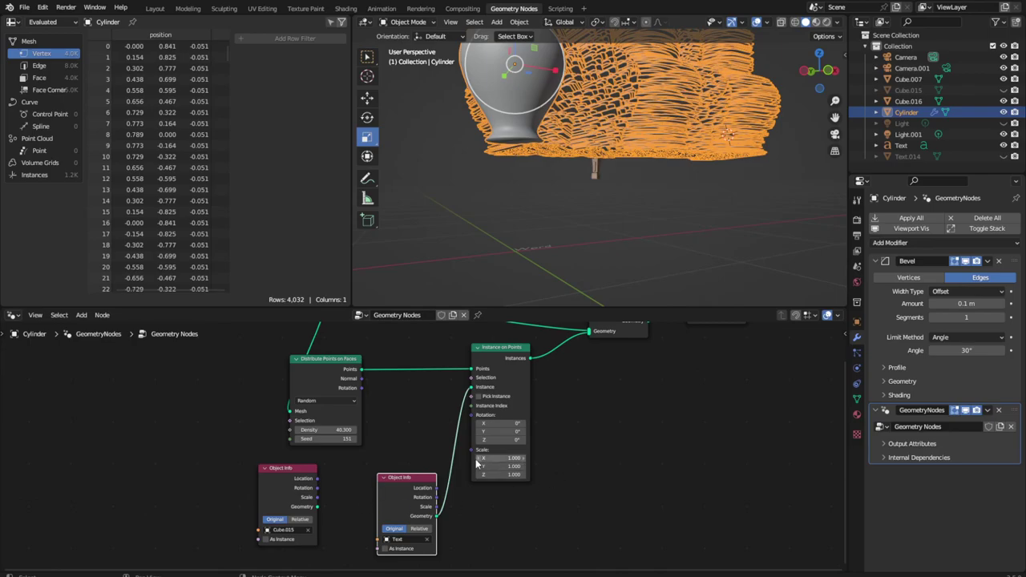
{"action": "left_click", "coordinate": [298, 492]}
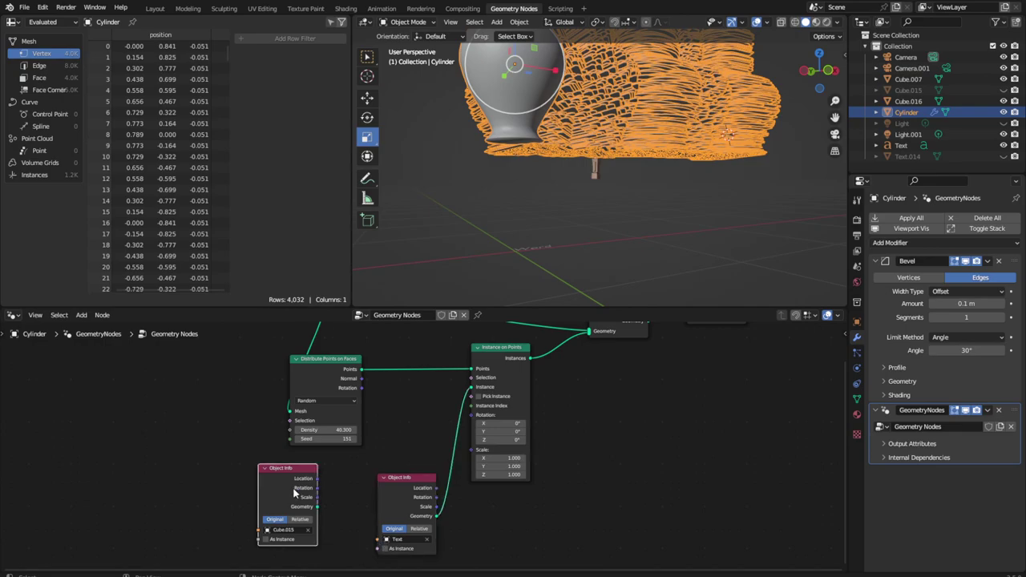
{"action": "right_click", "coordinate": [298, 492]}
{"action": "right_click", "coordinate": [280, 471]}
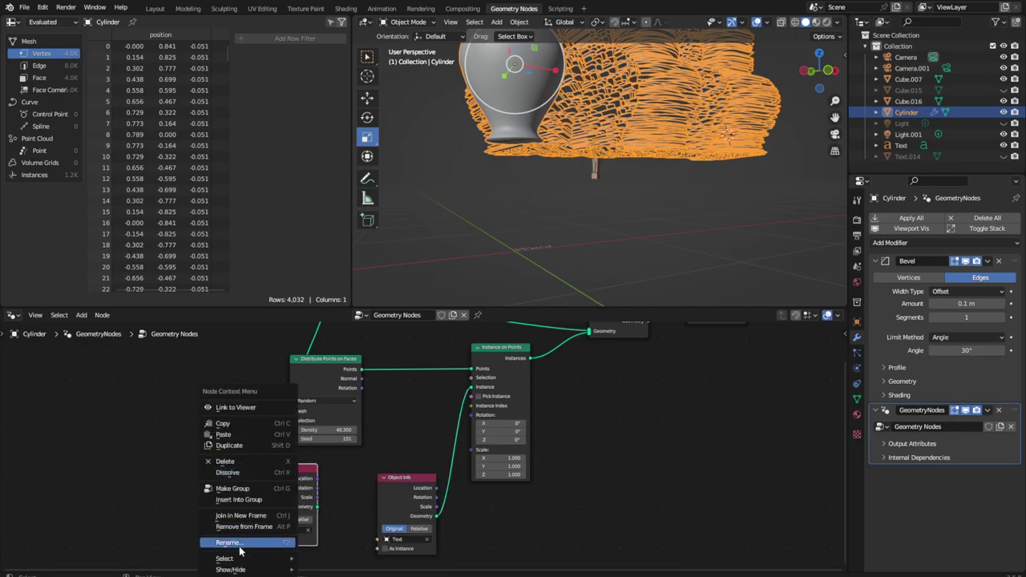
{"action": "left_click", "coordinate": [238, 461]}
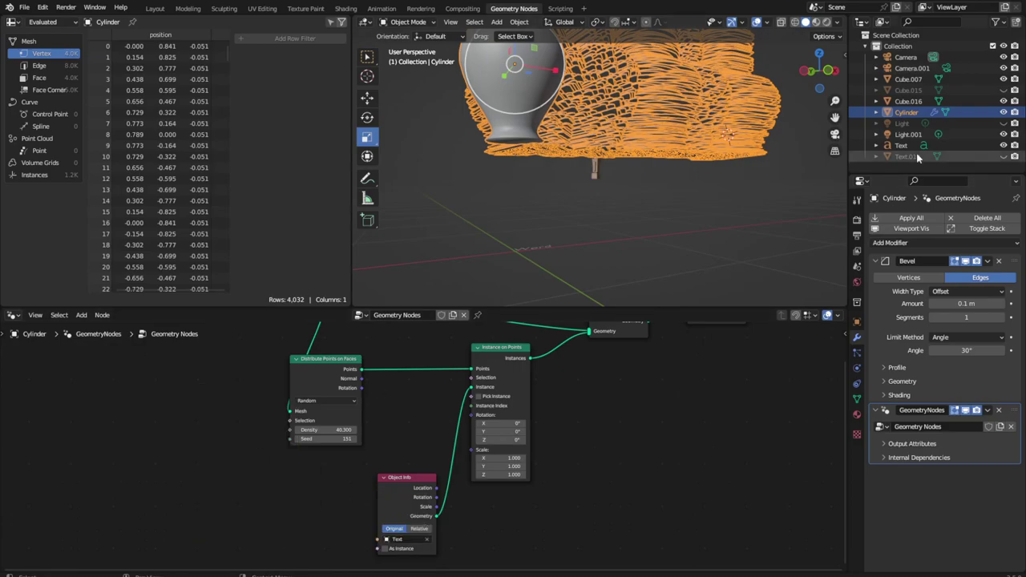
Add a Cube.007 Object Info node and wire its Geometry into the instancer in place of Text
{"action": "mouse_move", "coordinate": [915, 79]}
{"action": "left_mouse_down"}
{"action": "mouse_move", "coordinate": [378, 460]}
{"action": "mouse_move", "coordinate": [285, 506]}
{"action": "left_mouse_up"}
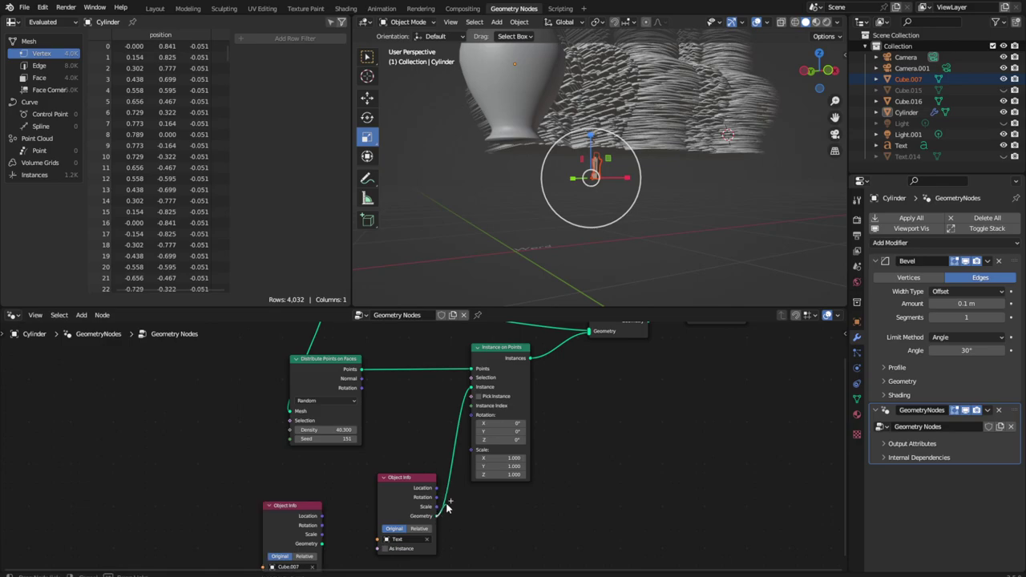
{"action": "left_click_drag", "start_coordinate": [437, 515], "coordinate": [458, 506]}
{"action": "key", "text": "Escape"}
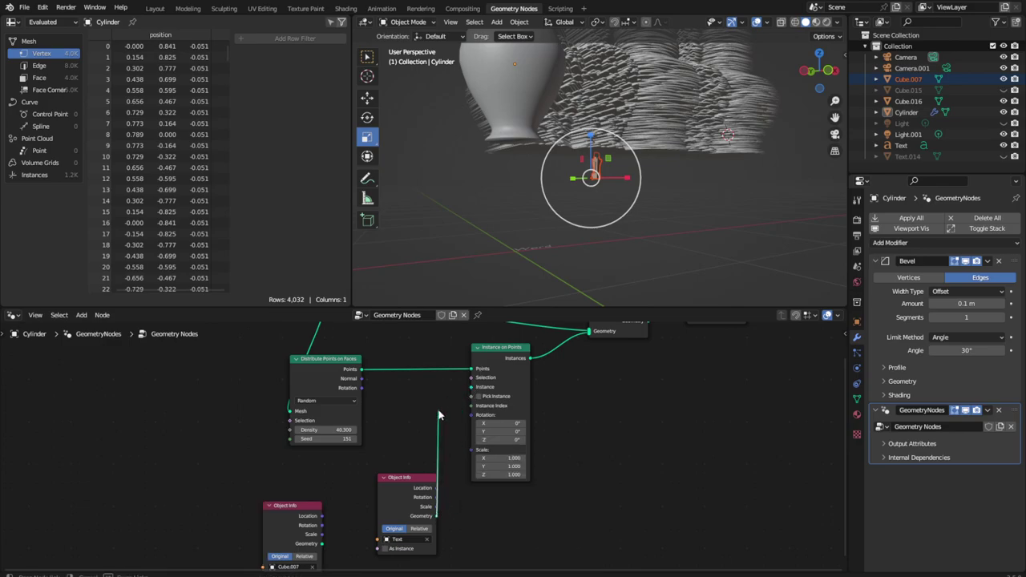
{"action": "left_click_drag", "start_coordinate": [472, 387], "coordinate": [366, 497]}
{"action": "left_click_drag", "start_coordinate": [321, 544], "coordinate": [471, 387]}
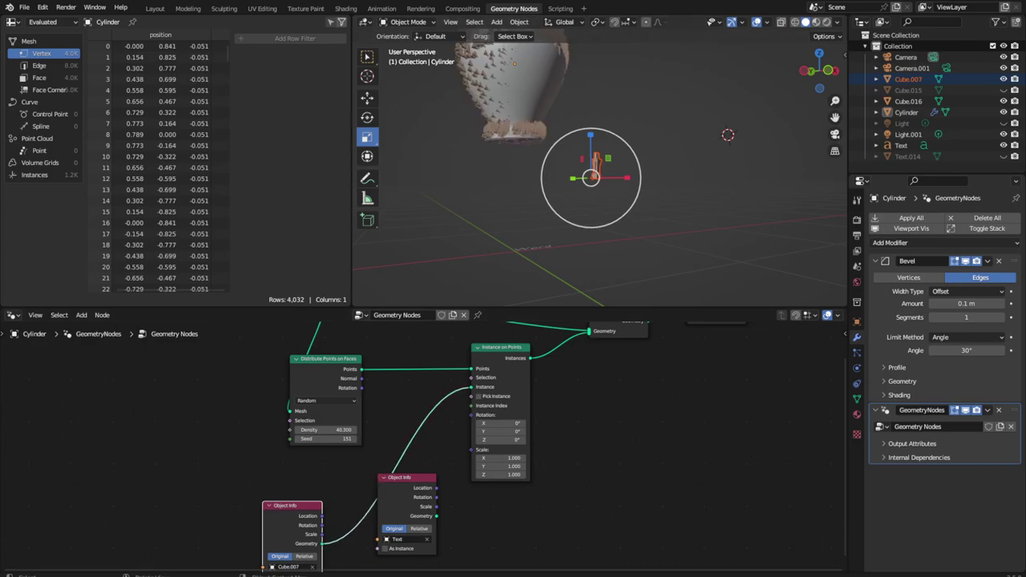
Orbit and zoom around the vase to inspect the scattered instances
{"action": "middle_click_drag", "start_coordinate": [706, 161], "coordinate": [714, 151]}
{"action": "scroll", "coordinate": [714, 151], "scroll_direction": "up", "scroll_amount": 3}
{"action": "scroll", "coordinate": [722, 183], "scroll_direction": "up", "scroll_amount": 2}
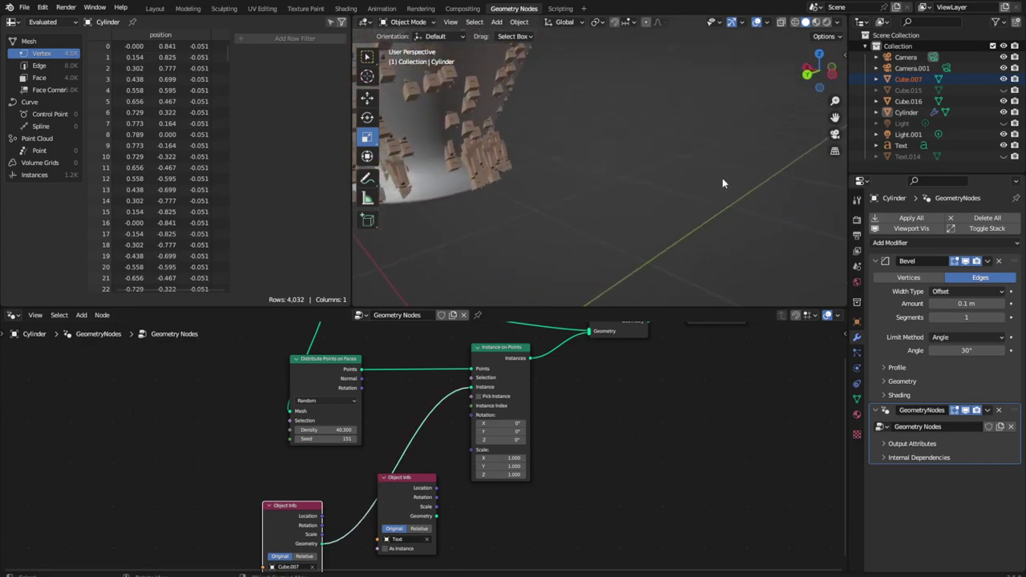
{"action": "scroll", "coordinate": [564, 140], "scroll_direction": "down", "scroll_amount": 3}
{"action": "scroll", "coordinate": [647, 213], "scroll_direction": "down", "scroll_amount": 3}
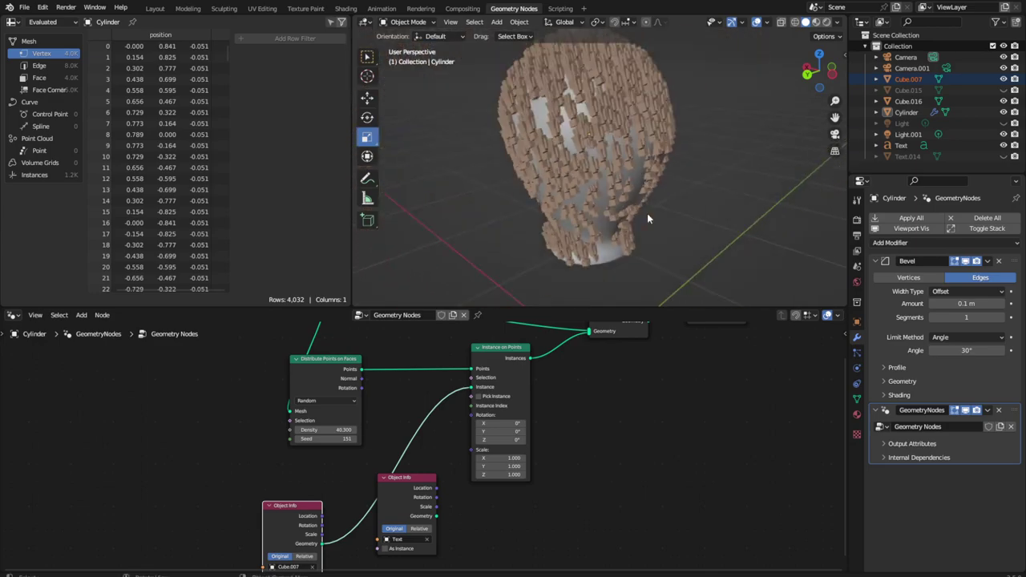
{"action": "scroll", "coordinate": [718, 109], "scroll_direction": "down", "scroll_amount": 2}
{"action": "mouse_move", "coordinate": [717, 109]}
{"action": "middle_mouse_down"}
{"action": "mouse_move", "coordinate": [699, 177]}
{"action": "mouse_move", "coordinate": [710, 160]}
{"action": "mouse_move", "coordinate": [705, 117]}
{"action": "mouse_move", "coordinate": [689, 108]}
{"action": "mouse_move", "coordinate": [693, 159]}
{"action": "mouse_move", "coordinate": [663, 165]}
{"action": "mouse_move", "coordinate": [672, 151]}
{"action": "mouse_move", "coordinate": [703, 148]}
{"action": "mouse_move", "coordinate": [550, 179]}
{"action": "mouse_move", "coordinate": [716, 145]}
{"action": "mouse_move", "coordinate": [675, 154]}
{"action": "mouse_move", "coordinate": [670, 166]}
{"action": "mouse_move", "coordinate": [668, 154]}
{"action": "middle_mouse_up"}
{"action": "scroll", "coordinate": [702, 148], "scroll_direction": "up", "scroll_amount": 3}
{"action": "scroll", "coordinate": [704, 153], "scroll_direction": "up", "scroll_amount": 2}
{"action": "scroll", "coordinate": [716, 146], "scroll_direction": "down", "scroll_amount": 5}
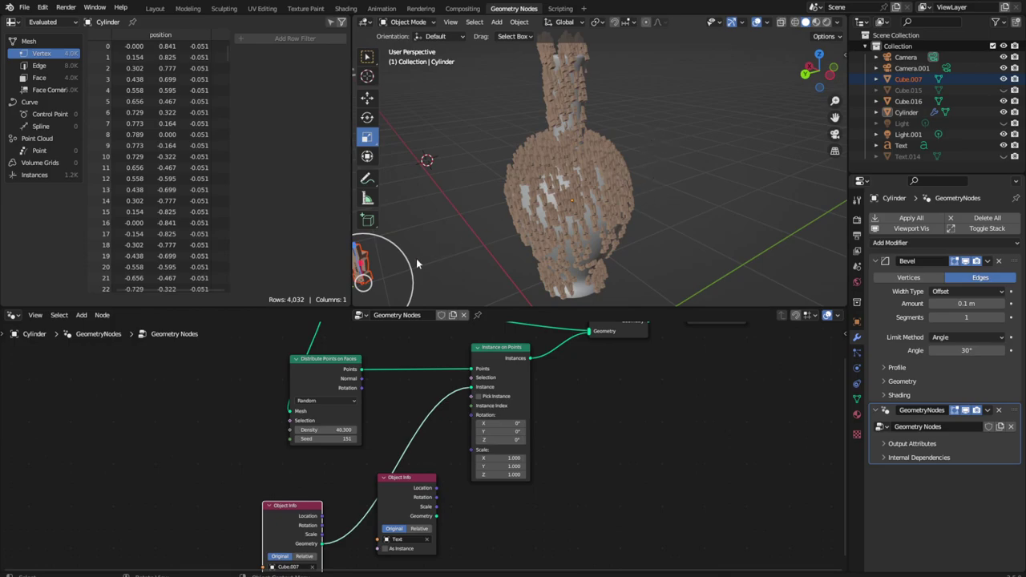
Move the Cube.007 Object Info node up-left, set the Text Object Info node aside, and save
{"action": "middle_click_drag", "start_coordinate": [416, 258], "coordinate": [395, 251]}
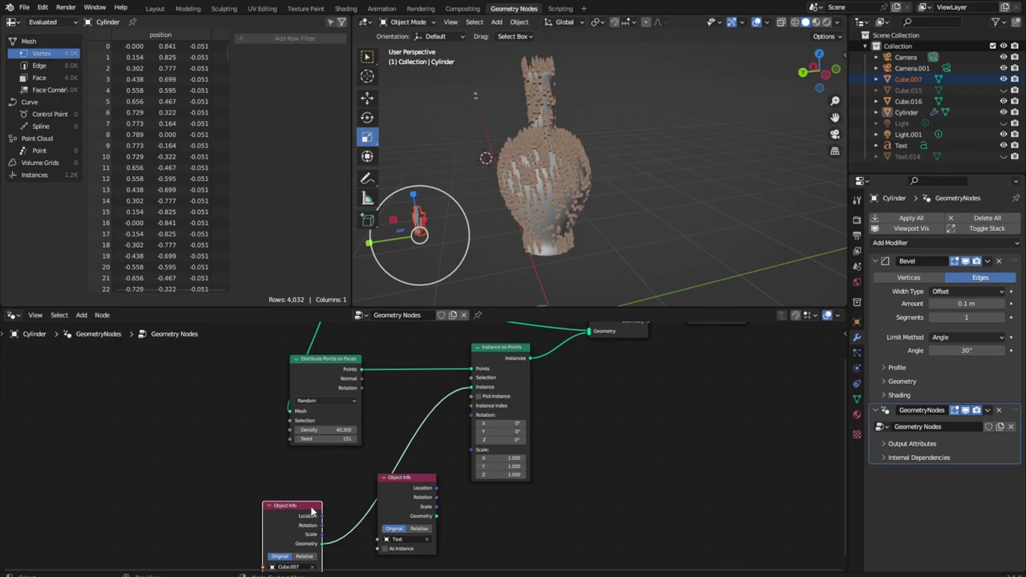
{"action": "left_click_drag", "start_coordinate": [312, 511], "coordinate": [270, 470]}
{"action": "left_click_drag", "start_coordinate": [412, 477], "coordinate": [745, 411]}
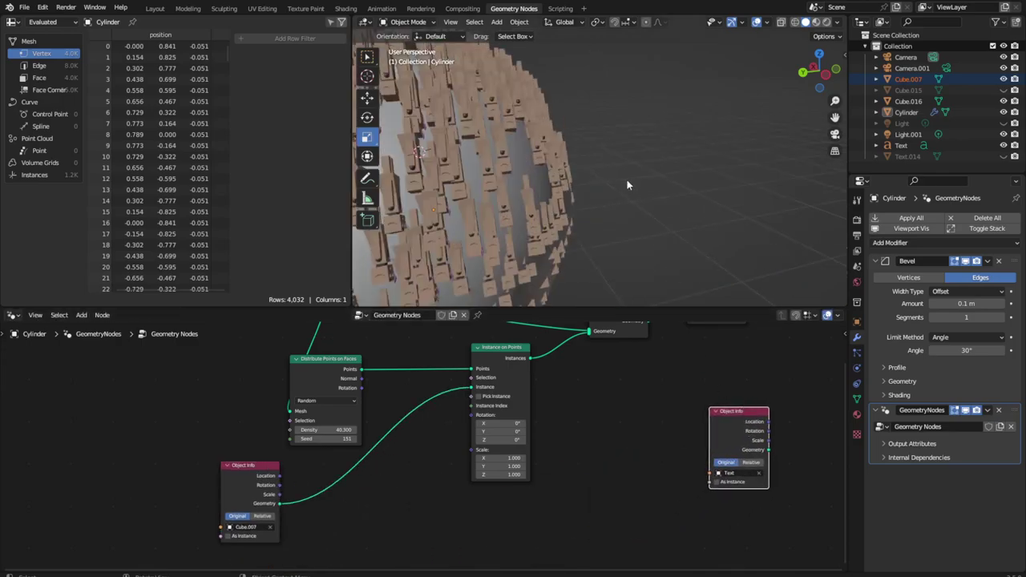
{"action": "mouse_move", "coordinate": [627, 180]}
{"action": "middle_mouse_down"}
{"action": "mouse_move", "coordinate": [504, 197]}
{"action": "mouse_move", "coordinate": [438, 171]}
{"action": "mouse_move", "coordinate": [631, 165]}
{"action": "mouse_move", "coordinate": [705, 185]}
{"action": "mouse_move", "coordinate": [678, 185]}
{"action": "middle_mouse_up"}
{"action": "scroll", "coordinate": [630, 164], "scroll_direction": "up", "scroll_amount": 5}
{"action": "scroll", "coordinate": [609, 169], "scroll_direction": "down", "scroll_amount": 5}
{"action": "scroll", "coordinate": [701, 185], "scroll_direction": "down", "scroll_amount": 2}
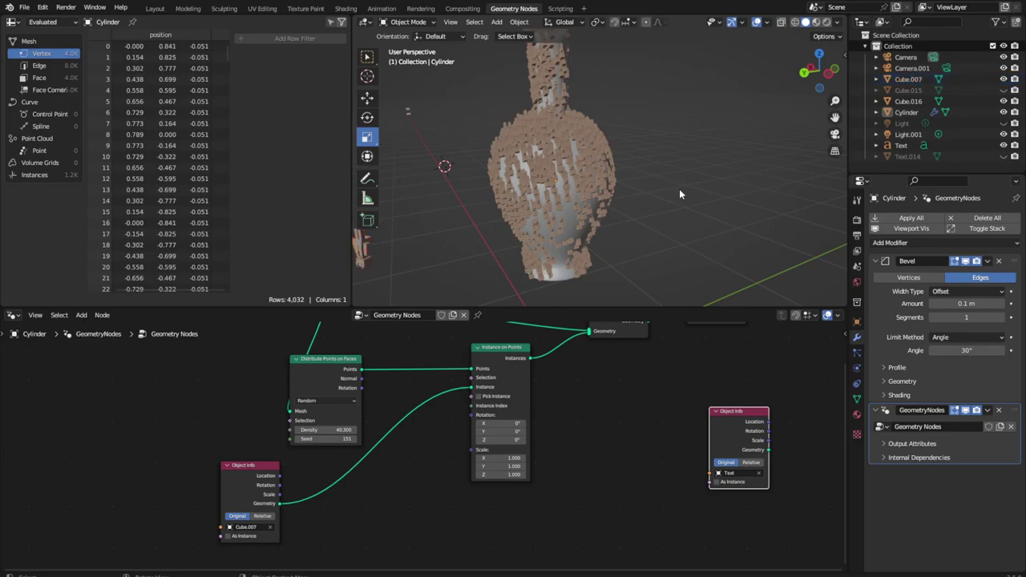
{"action": "key", "text": "ctrl+s"}
Set Distribute Points on Faces density to 50.7 and seed to 197, then save
{"action": "left_click_drag", "start_coordinate": [324, 430], "coordinate": [349, 429]}
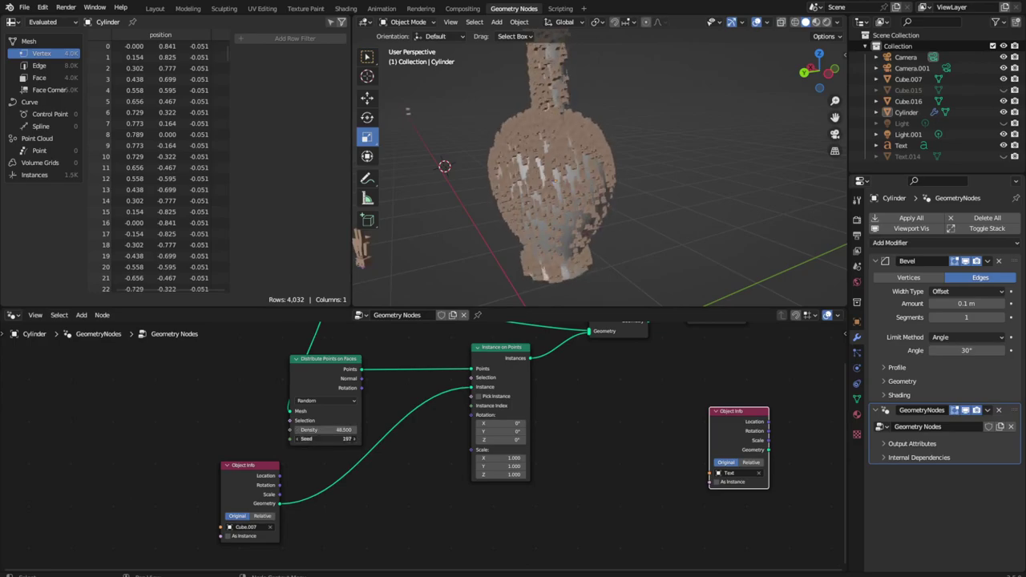
{"action": "left_click_drag", "start_coordinate": [317, 439], "coordinate": [352, 439]}
{"action": "middle_click_drag", "start_coordinate": [600, 244], "coordinate": [517, 272]}
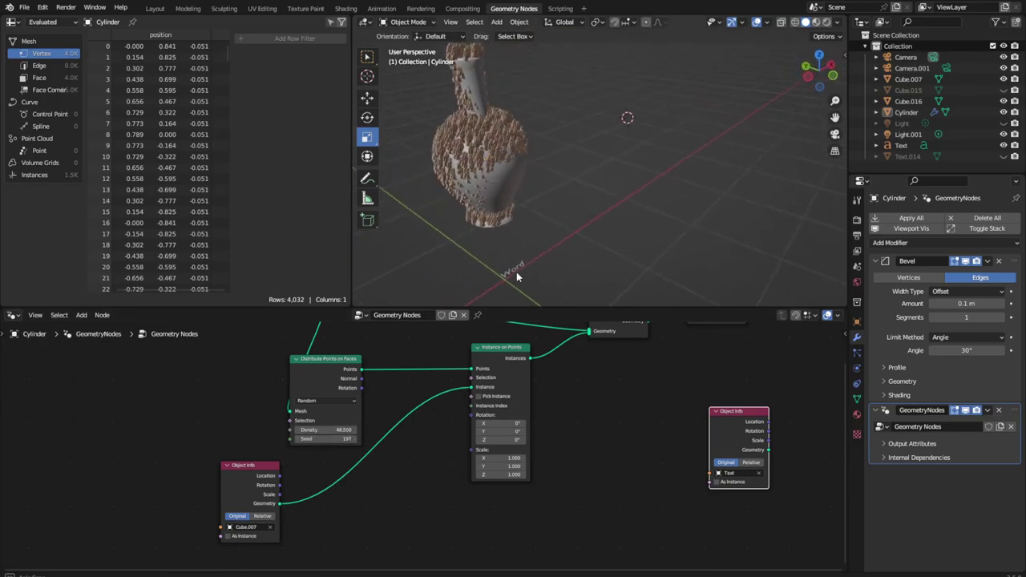
{"action": "left_click_drag", "start_coordinate": [311, 430], "coordinate": [317, 420]}
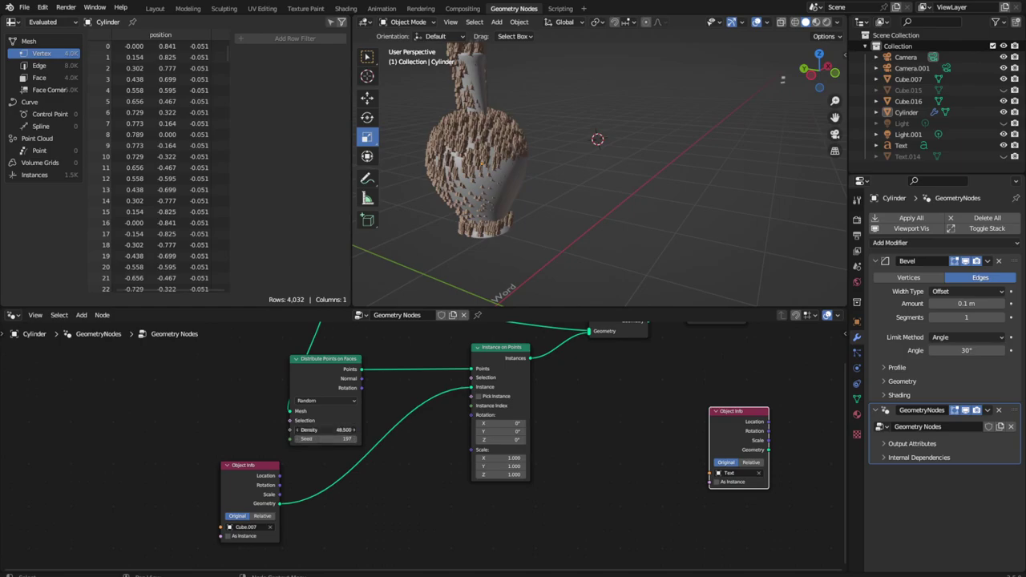
{"action": "scroll", "coordinate": [482, 184], "scroll_direction": "up", "scroll_amount": 3}
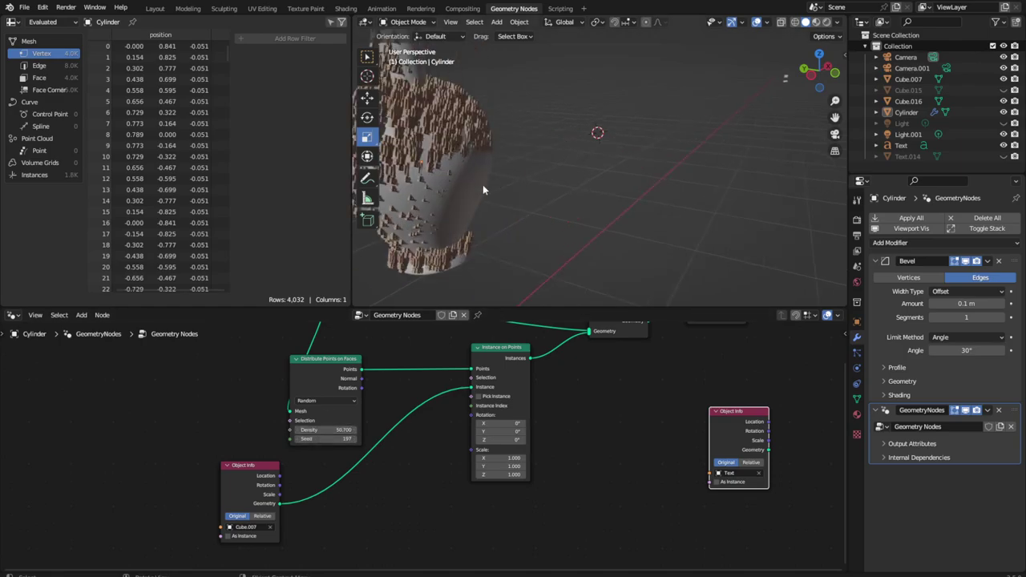
{"action": "scroll", "coordinate": [534, 193], "scroll_direction": "up", "scroll_amount": 3}
{"action": "middle_click_drag", "start_coordinate": [548, 191], "coordinate": [733, 166]}
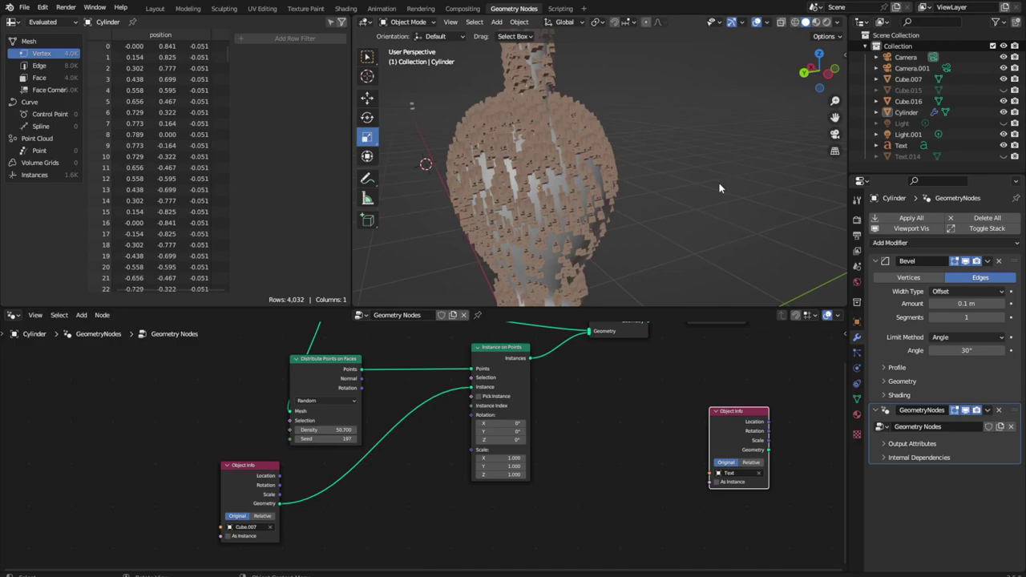
{"action": "key", "text": "ctrl+s"}
Give the box instances a slight rotation of about 2.9° X and -7.8° Y, and save
{"action": "mouse_move", "coordinate": [497, 423]}
{"action": "left_mouse_down"}
{"action": "mouse_move", "coordinate": [529, 422]}
{"action": "mouse_move", "coordinate": [486, 431]}
{"action": "mouse_move", "coordinate": [529, 457]}
{"action": "mouse_move", "coordinate": [482, 456]}
{"action": "left_mouse_up"}
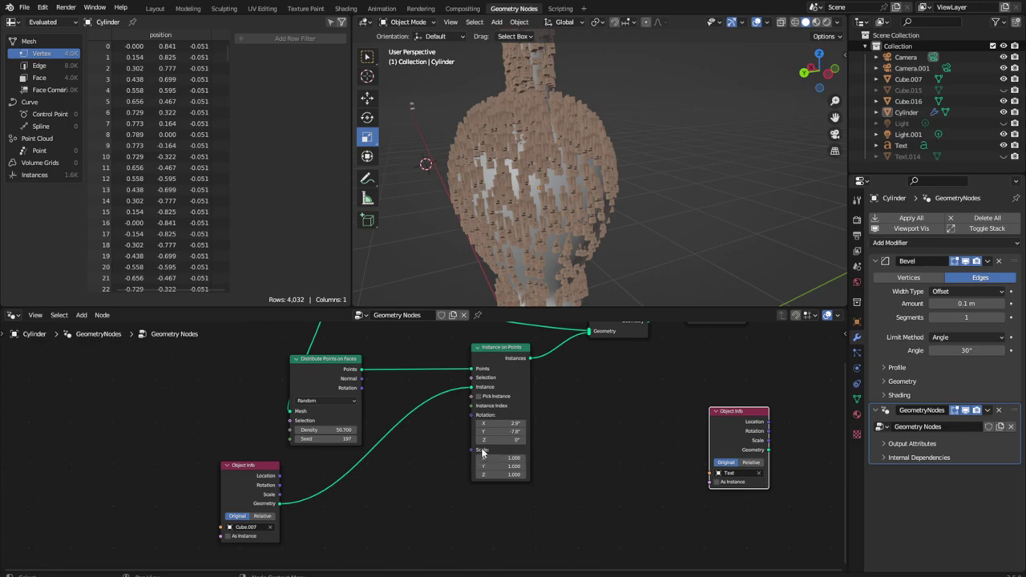
{"action": "mouse_move", "coordinate": [673, 208]}
{"action": "middle_mouse_down"}
{"action": "mouse_move", "coordinate": [614, 228]}
{"action": "mouse_move", "coordinate": [537, 221]}
{"action": "mouse_move", "coordinate": [639, 211]}
{"action": "mouse_move", "coordinate": [656, 222]}
{"action": "middle_mouse_up"}
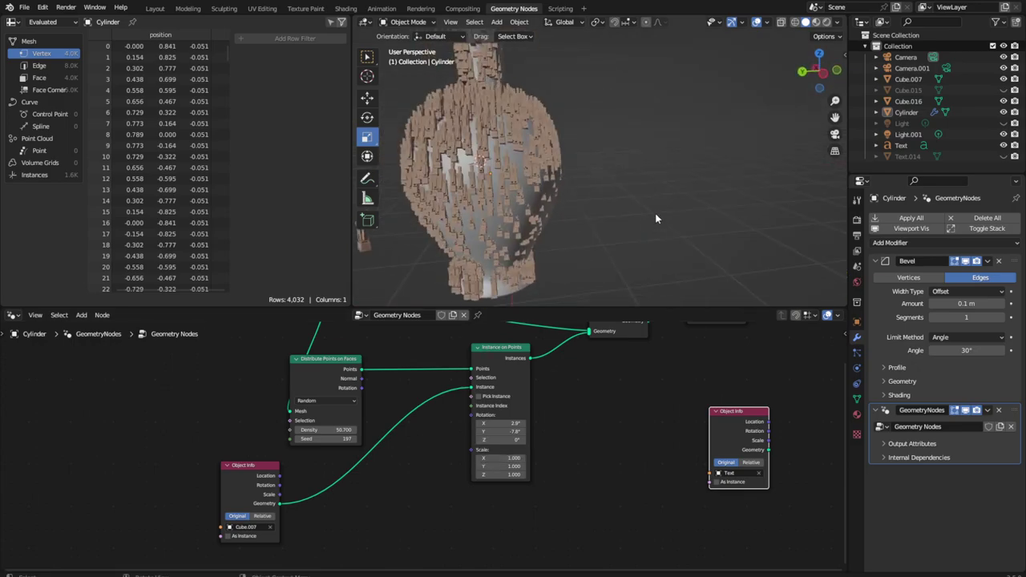
{"action": "key", "text": "ctrl+s"}
{"action": "scroll", "coordinate": [629, 226], "scroll_direction": "up", "scroll_amount": 2}
{"action": "mouse_move", "coordinate": [628, 167]}
{"action": "middle_mouse_down"}
{"action": "mouse_move", "coordinate": [549, 206]}
{"action": "mouse_move", "coordinate": [505, 179]}
{"action": "mouse_move", "coordinate": [448, 206]}
{"action": "middle_mouse_up"}
{"action": "scroll", "coordinate": [642, 157], "scroll_direction": "up", "scroll_amount": 4}
{"action": "mouse_move", "coordinate": [641, 157]}
{"action": "middle_mouse_down"}
{"action": "mouse_move", "coordinate": [686, 163]}
{"action": "mouse_move", "coordinate": [684, 199]}
{"action": "mouse_move", "coordinate": [645, 178]}
{"action": "mouse_move", "coordinate": [650, 190]}
{"action": "middle_mouse_up"}
{"action": "scroll", "coordinate": [684, 199], "scroll_direction": "down", "scroll_amount": 3}
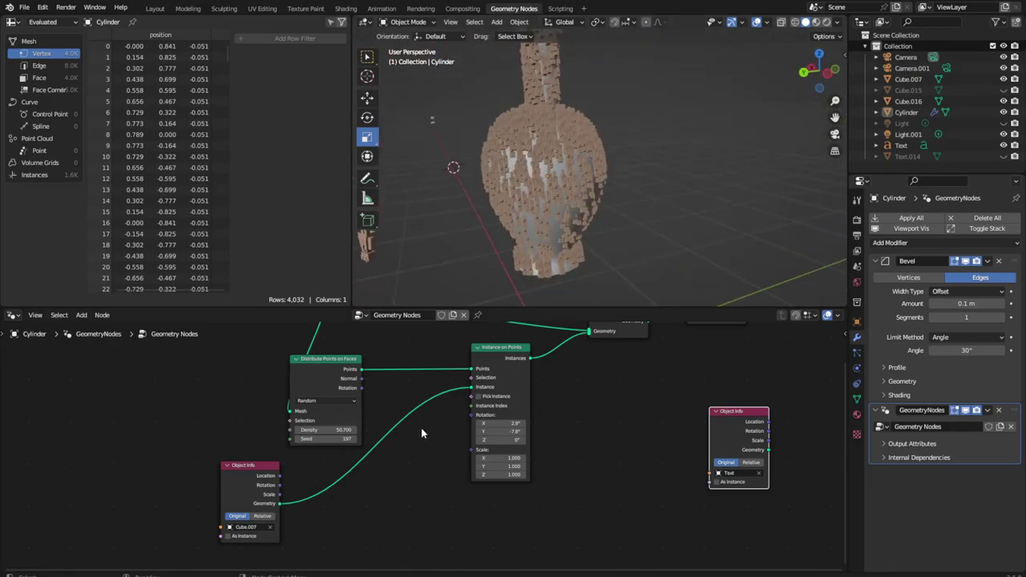
{"action": "middle_click_drag", "start_coordinate": [392, 446], "coordinate": [392, 465]}
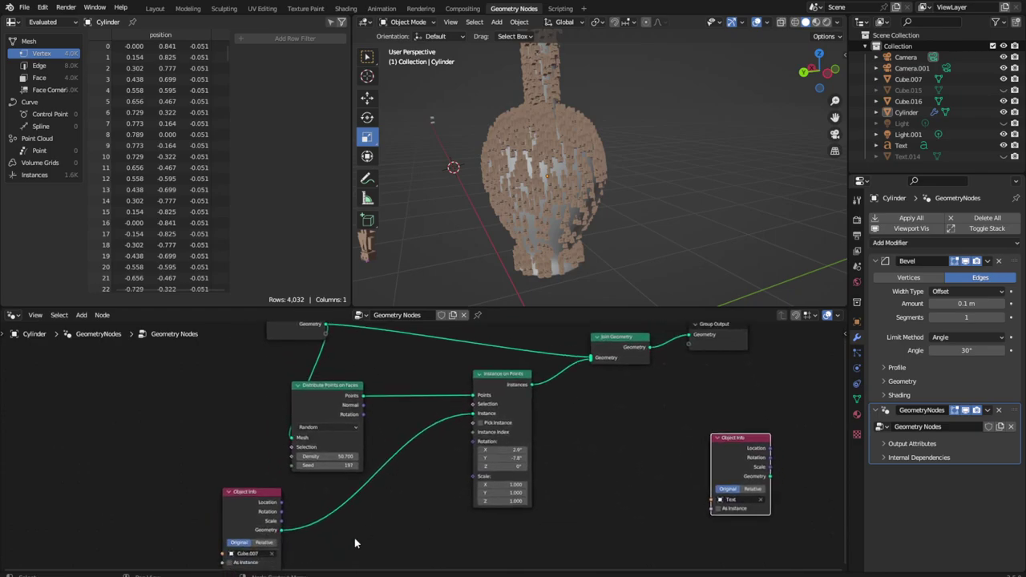
Move the Cube.007 source box aside, then select and frame the Cylinder vase
{"action": "left_click", "coordinate": [373, 242]}
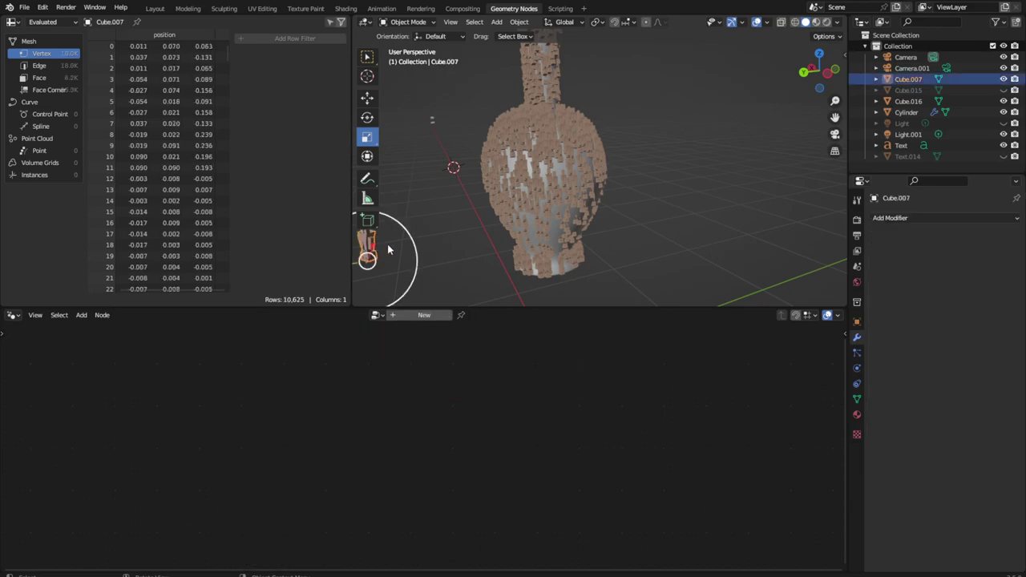
{"action": "scroll", "coordinate": [387, 244], "scroll_direction": "down", "scroll_amount": 4}
{"action": "left_click", "coordinate": [368, 98]}
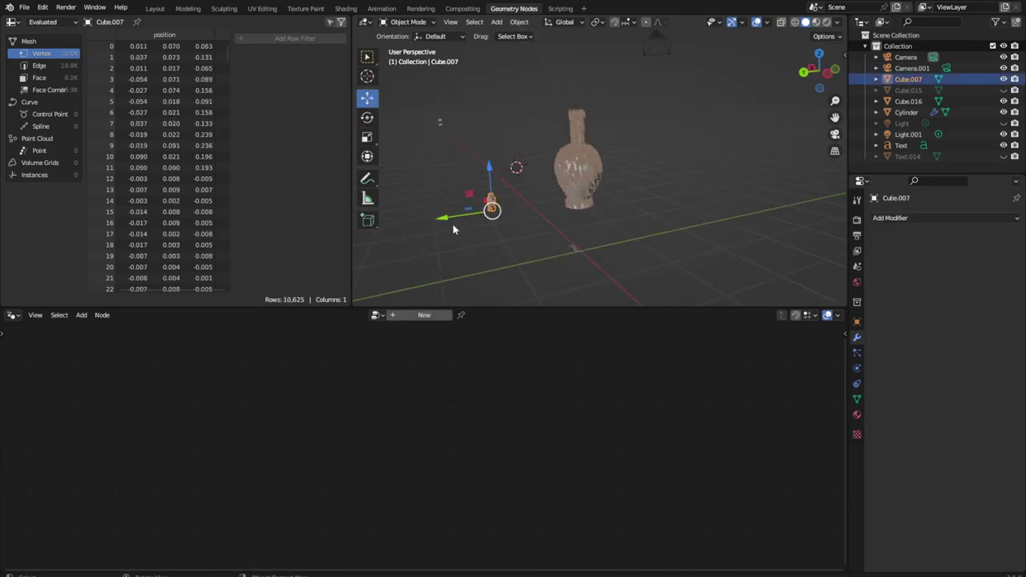
{"action": "left_click", "coordinate": [476, 206]}
{"action": "left_click_drag", "start_coordinate": [492, 203], "coordinate": [446, 222]}
{"action": "left_click", "coordinate": [576, 167]}
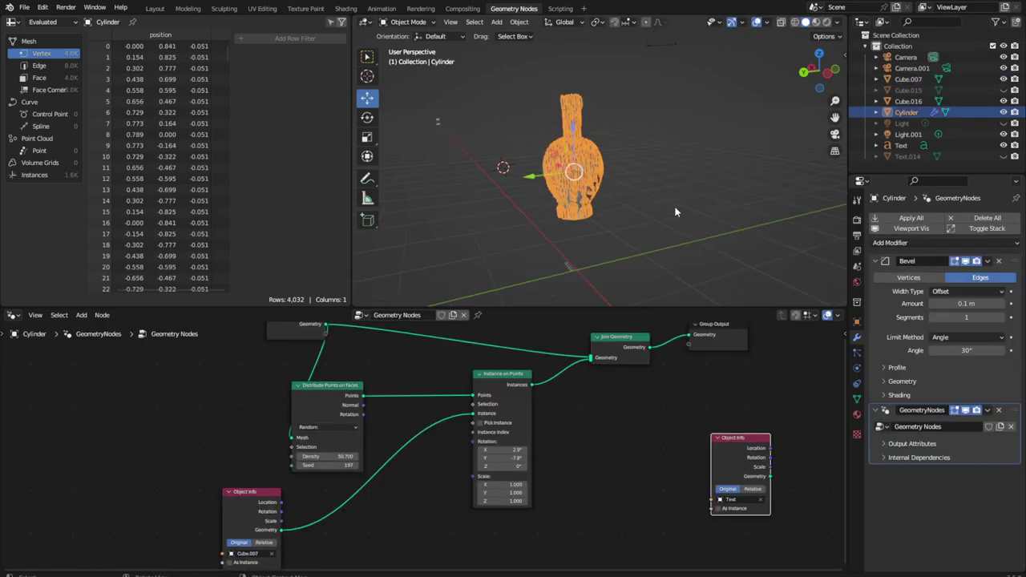
{"action": "key", "text": "KP_Decimal"}
{"action": "mouse_move", "coordinate": [664, 194]}
{"action": "middle_mouse_down"}
{"action": "mouse_move", "coordinate": [584, 205]}
{"action": "mouse_move", "coordinate": [564, 252]}
{"action": "mouse_move", "coordinate": [694, 194]}
{"action": "middle_mouse_up"}
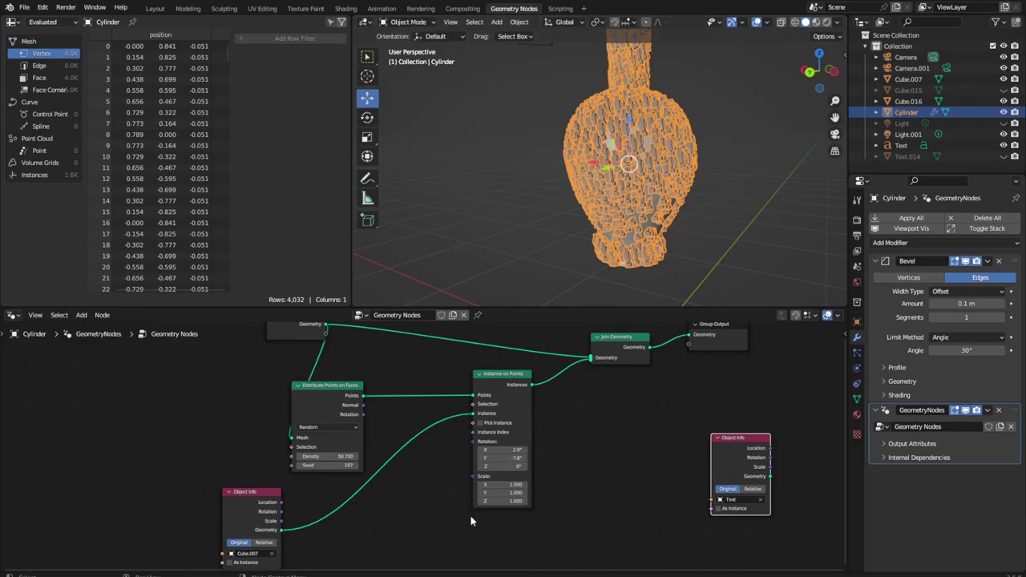
Add a Rotate Euler node by searching 'rot' in the Add menu
{"action": "left_click", "coordinate": [81, 315]}
{"action": "left_click", "coordinate": [94, 329]}
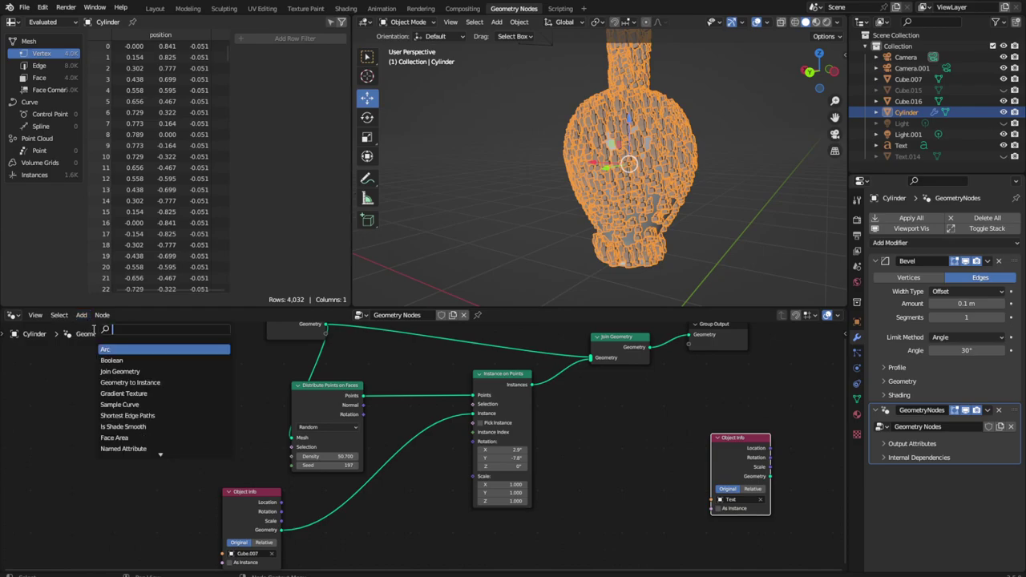
{"action": "type", "text": "rot"}
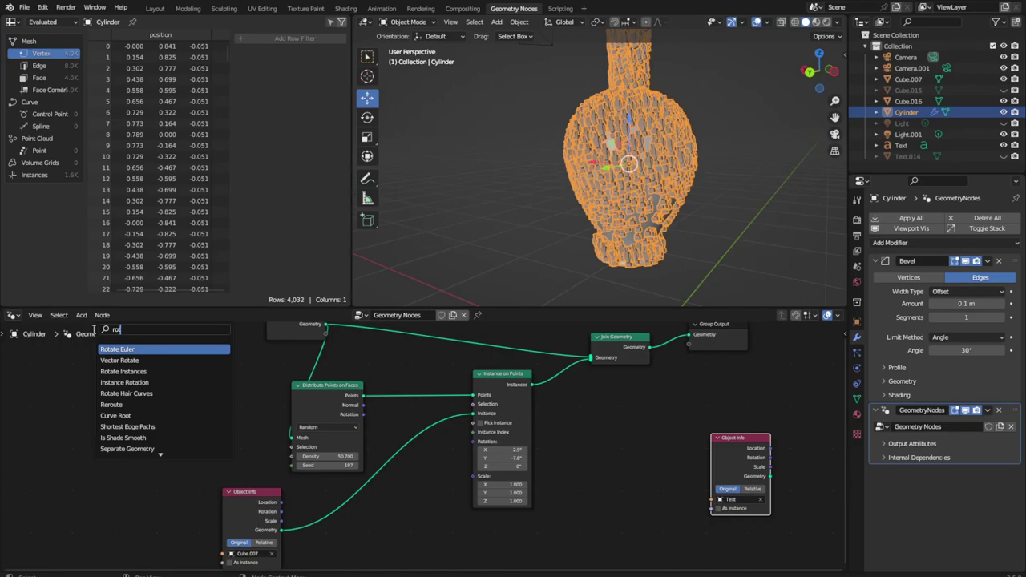
{"action": "key", "text": "Return"}
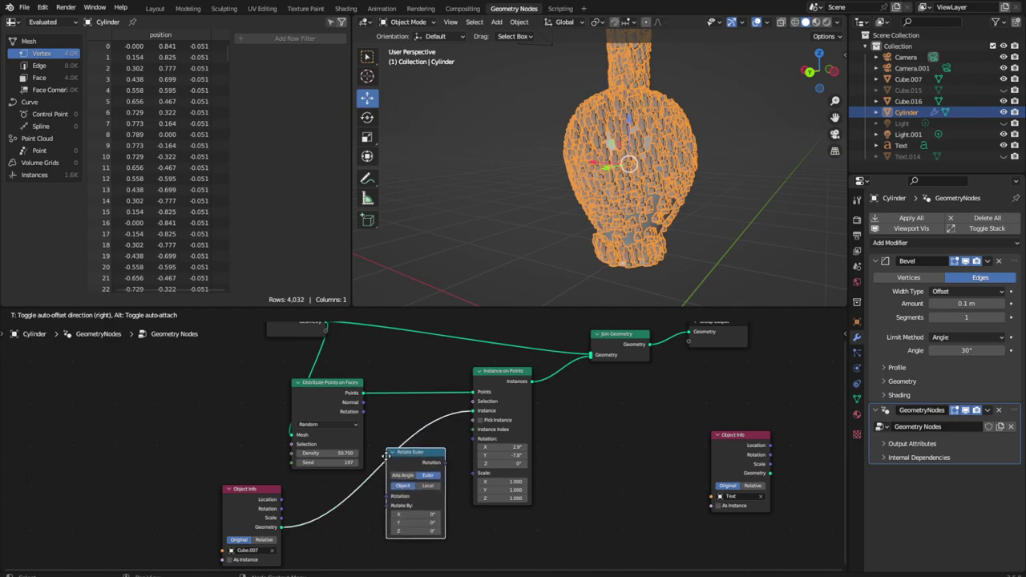
Place Rotate Euler, link box geometry to Instance and Rotate Euler's output to instance Rotation
{"action": "left_click", "coordinate": [394, 387]}
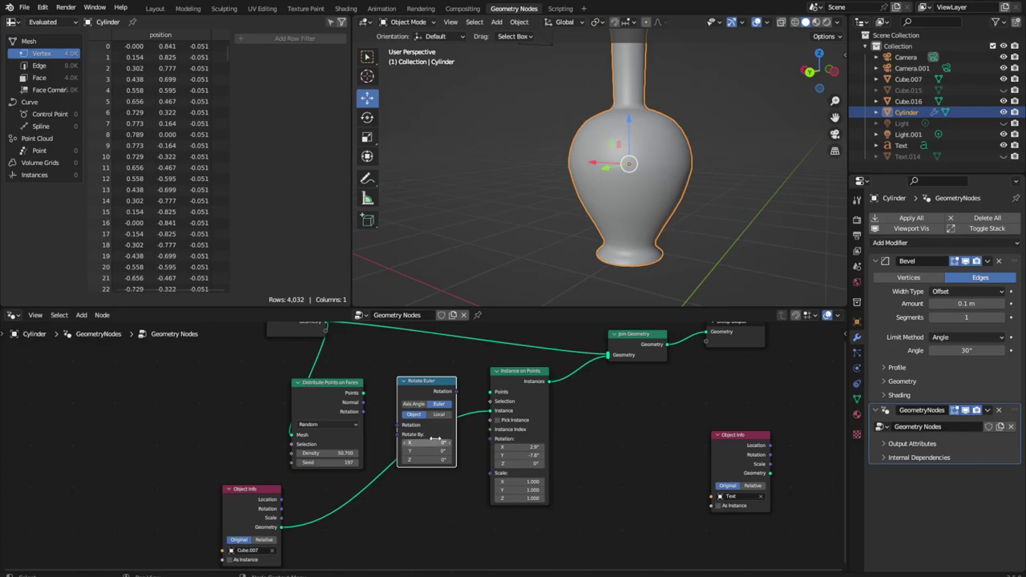
{"action": "mouse_move", "coordinate": [423, 383]}
{"action": "left_mouse_down"}
{"action": "mouse_move", "coordinate": [414, 388]}
{"action": "mouse_move", "coordinate": [421, 403]}
{"action": "left_mouse_up"}
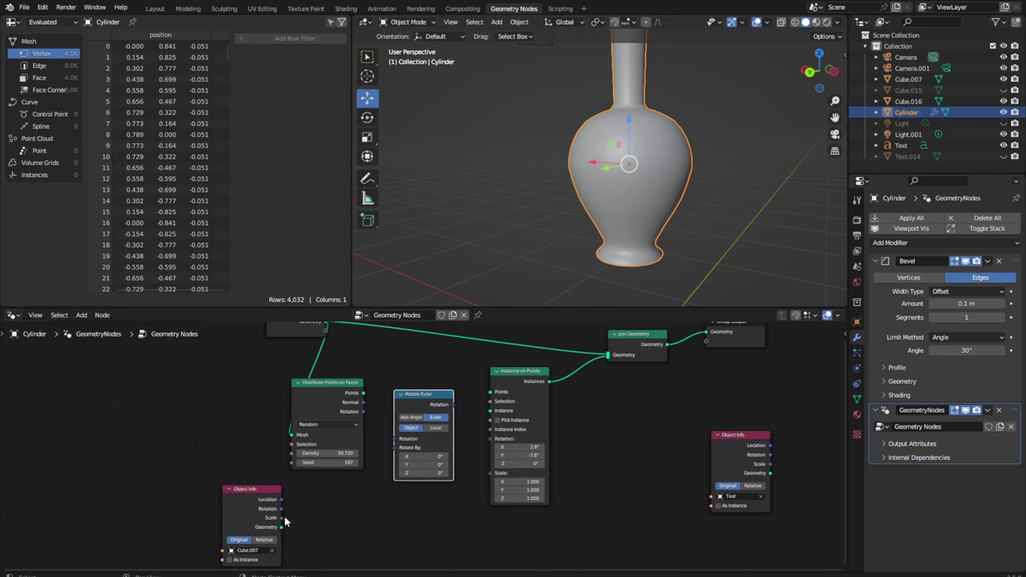
{"action": "left_click_drag", "start_coordinate": [281, 527], "coordinate": [495, 414]}
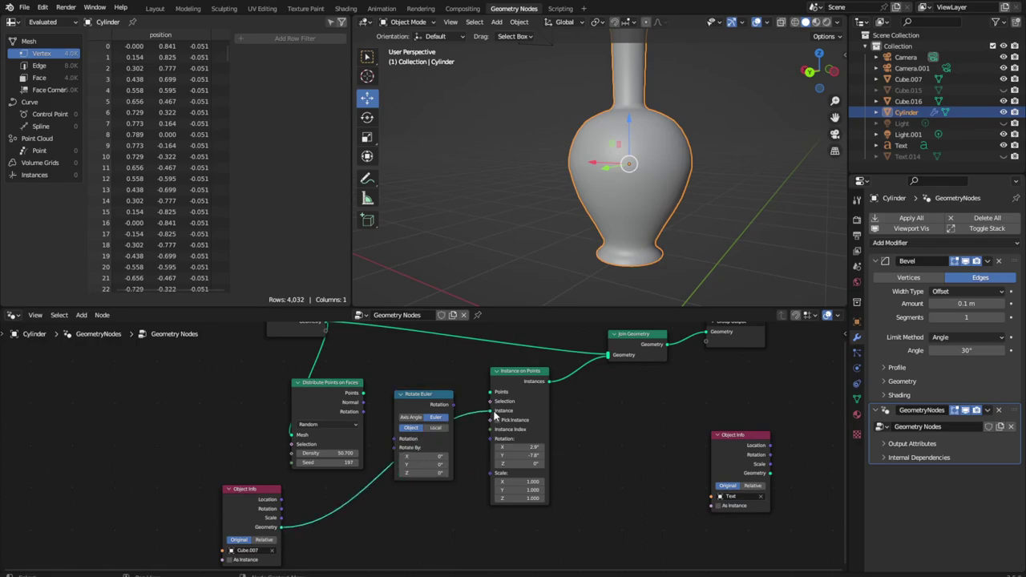
{"action": "left_click", "coordinate": [418, 397]}
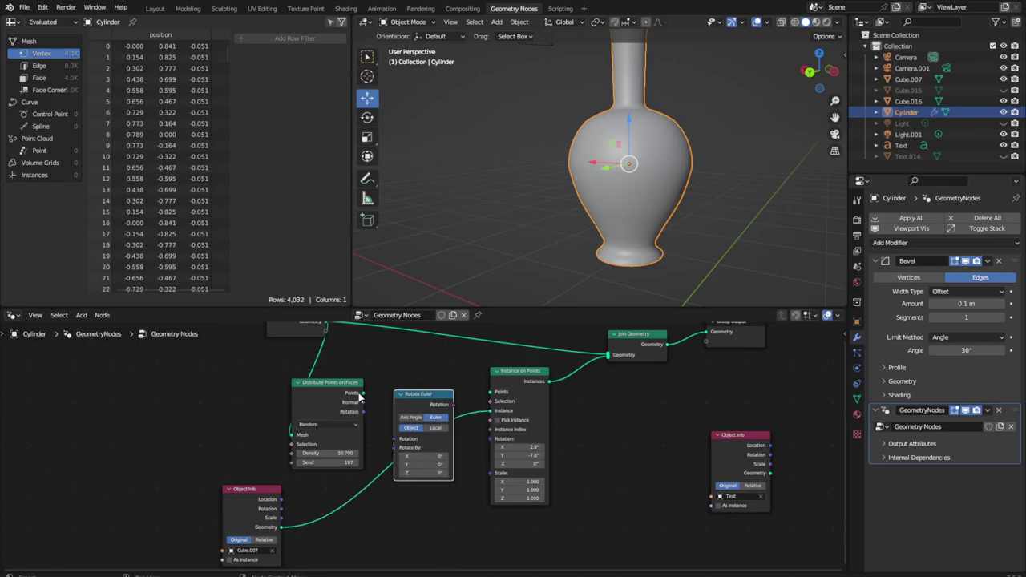
{"action": "left_click_drag", "start_coordinate": [360, 396], "coordinate": [393, 443]}
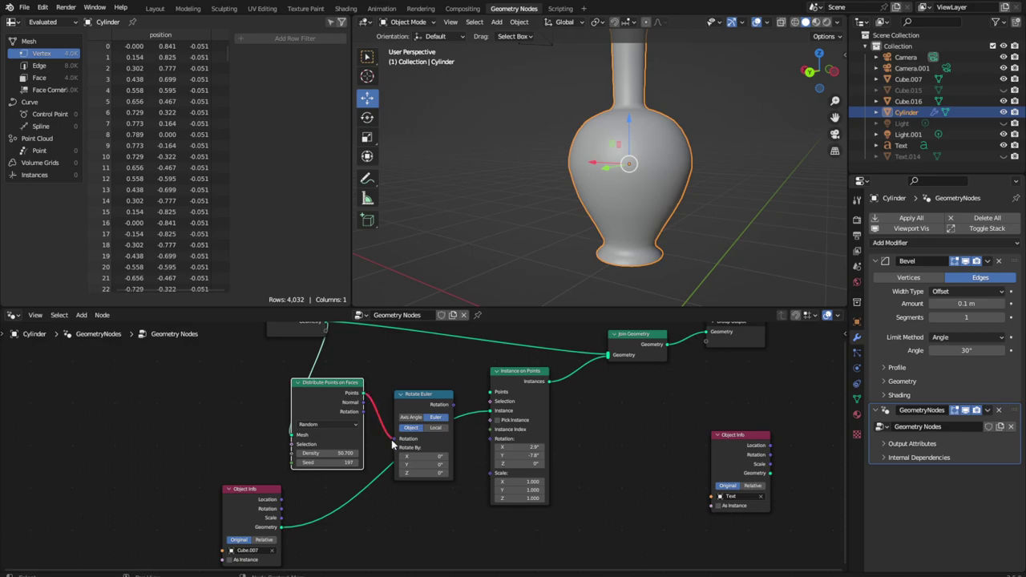
{"action": "left_click", "coordinate": [452, 408]}
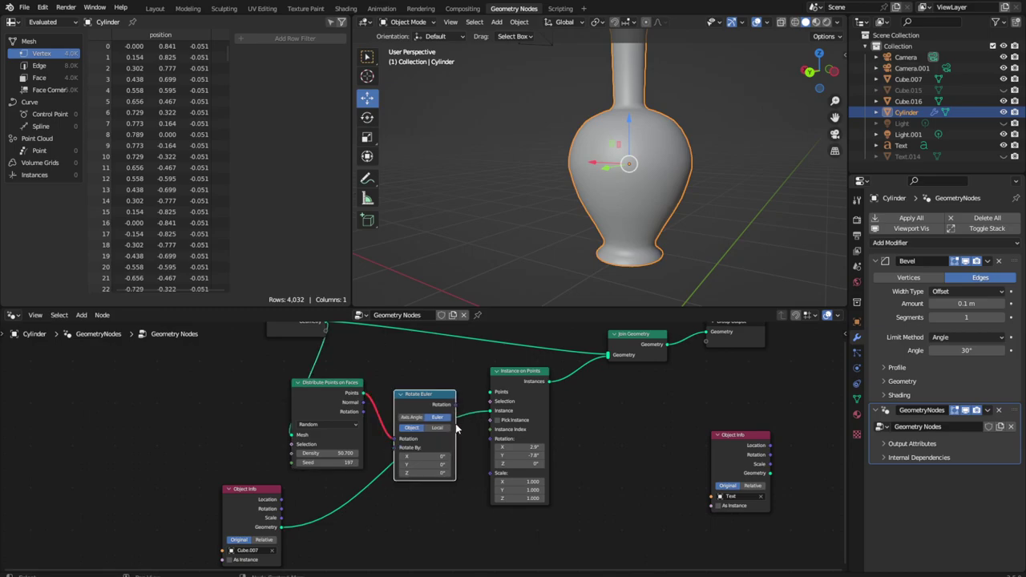
{"action": "left_click_drag", "start_coordinate": [456, 404], "coordinate": [490, 439]}
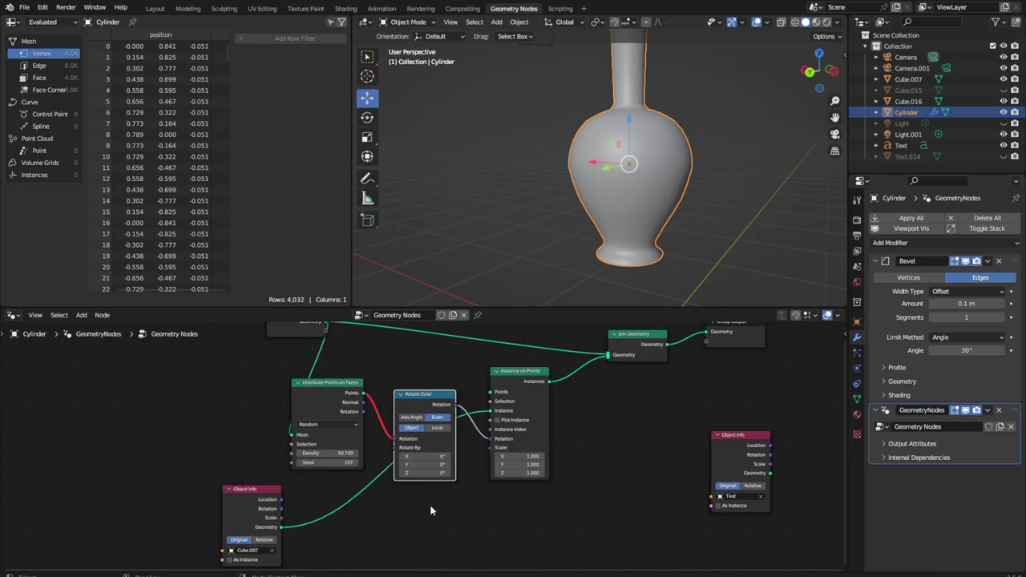
Nudge the box Object Info node right and orbit around the vase to check the instances
{"action": "left_click_drag", "start_coordinate": [264, 491], "coordinate": [284, 491]}
{"action": "scroll", "coordinate": [513, 240], "scroll_direction": "down", "scroll_amount": 4}
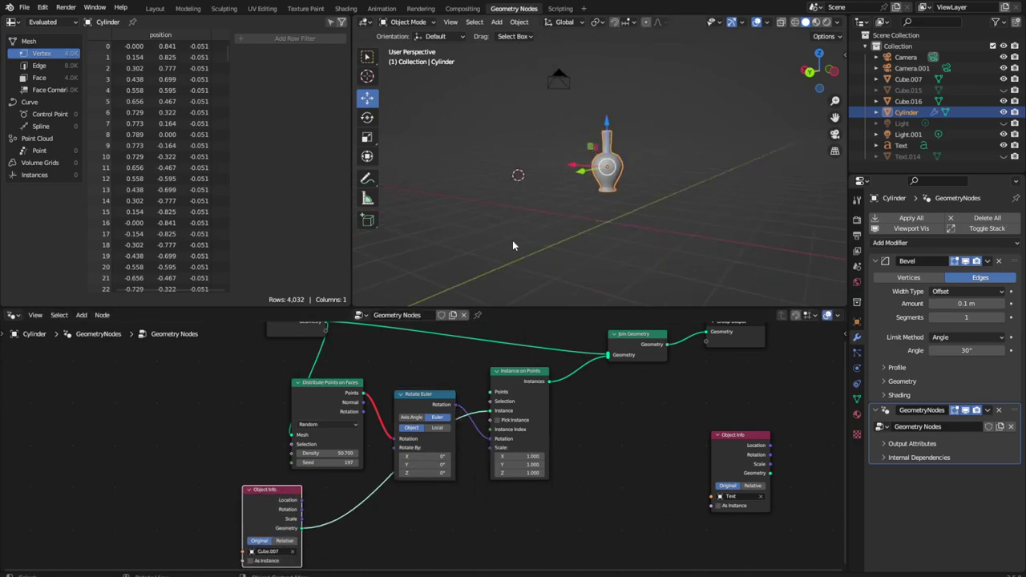
{"action": "scroll", "coordinate": [512, 224], "scroll_direction": "up", "scroll_amount": 2}
{"action": "mouse_move", "coordinate": [512, 223]}
{"action": "middle_mouse_down"}
{"action": "mouse_move", "coordinate": [400, 210]}
{"action": "mouse_move", "coordinate": [510, 204]}
{"action": "middle_mouse_up"}
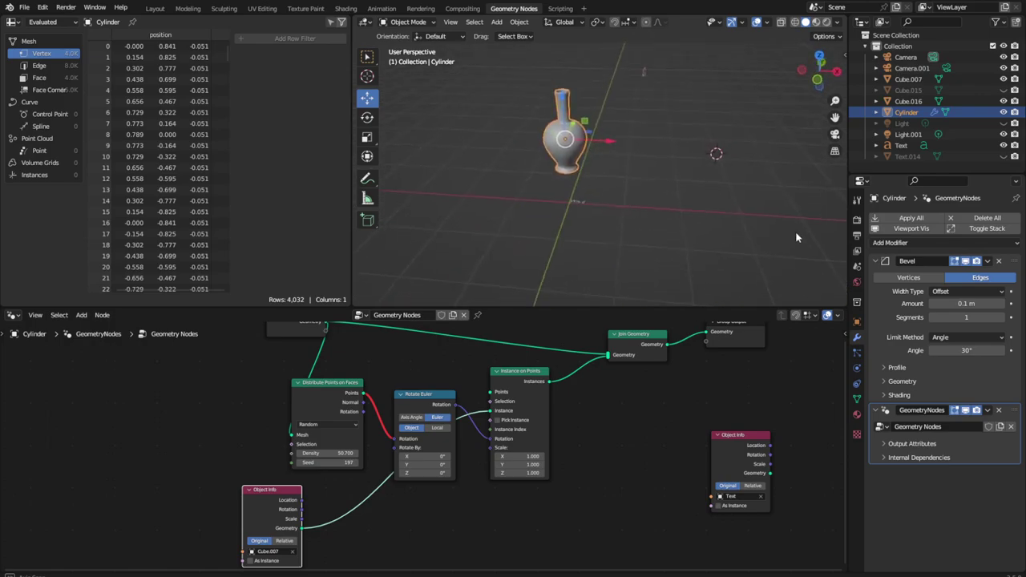
{"action": "scroll", "coordinate": [614, 192], "scroll_direction": "up", "scroll_amount": 3}
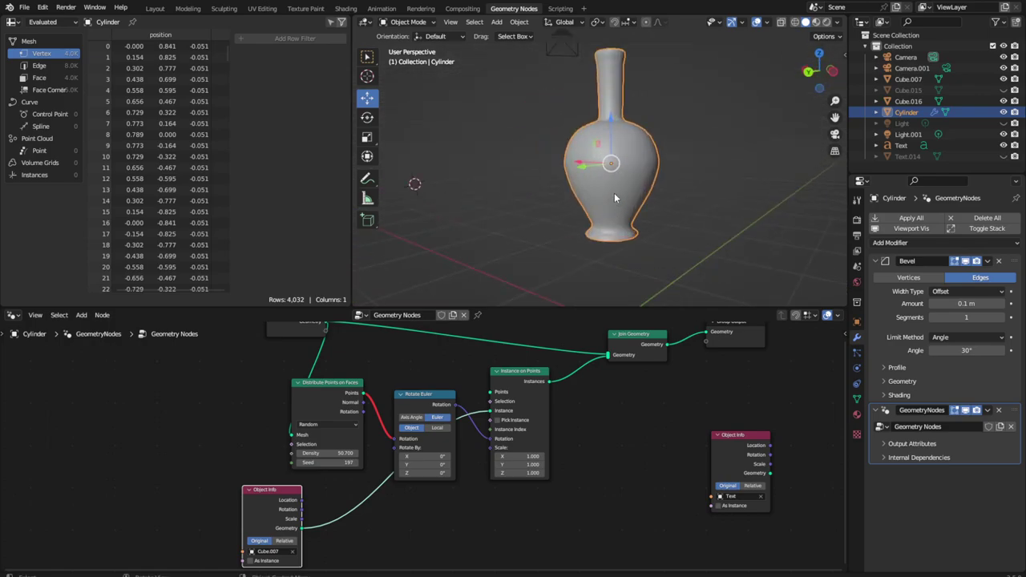
{"action": "scroll", "coordinate": [591, 206], "scroll_direction": "down", "scroll_amount": 7}
{"action": "middle_click_drag", "start_coordinate": [517, 255], "coordinate": [368, 232]}
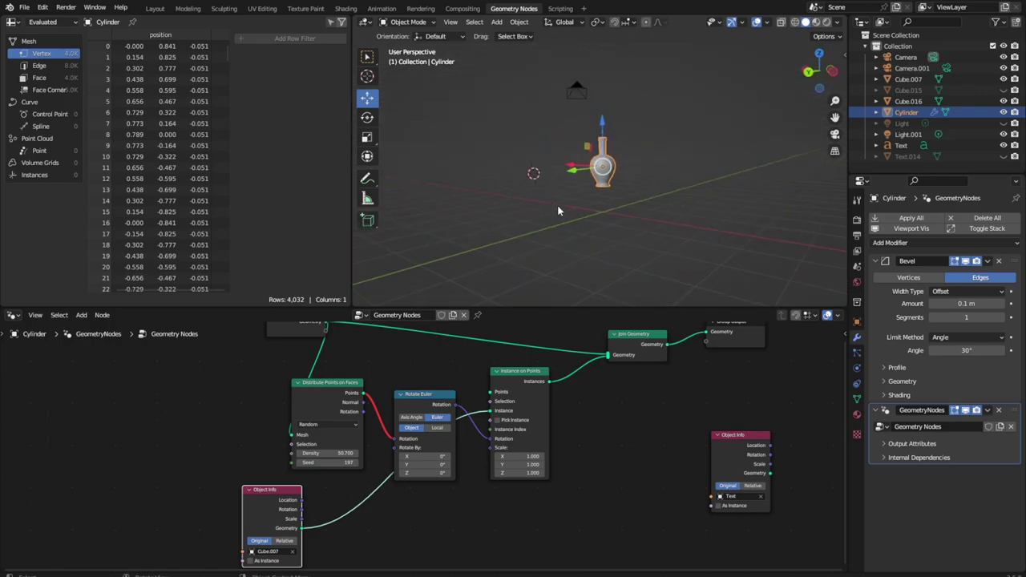
{"action": "scroll", "coordinate": [559, 213], "scroll_direction": "up", "scroll_amount": 6}
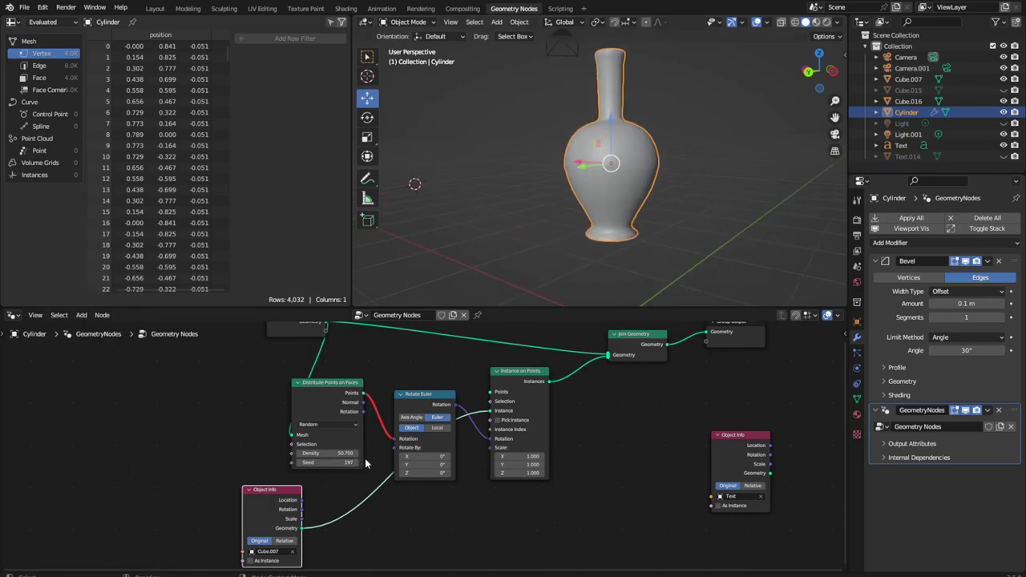
Move the Rotate Euler node up-left and undo a stray normals link into it
{"action": "left_click", "coordinate": [446, 399]}
{"action": "left_click_drag", "start_coordinate": [434, 408], "coordinate": [421, 389]}
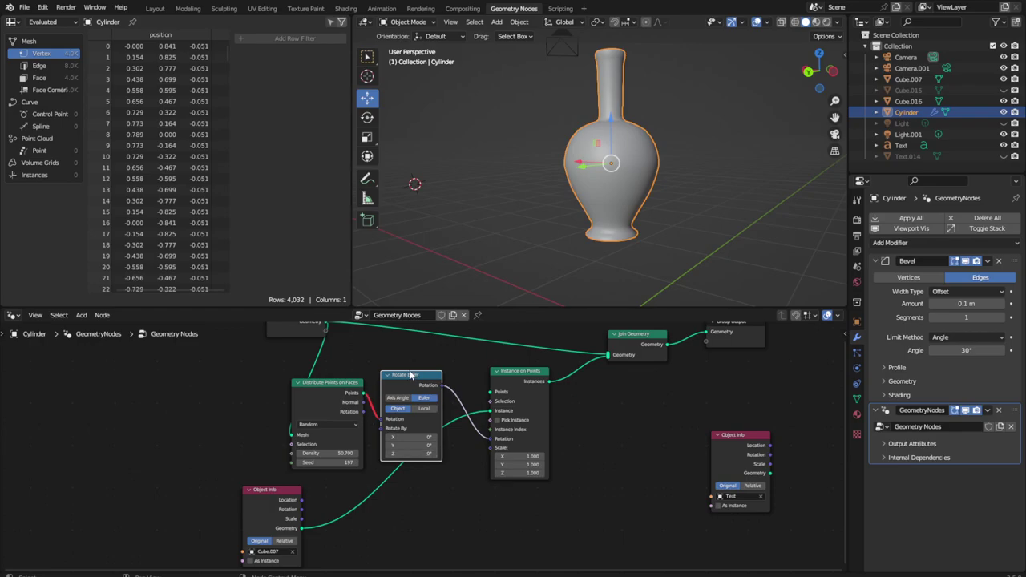
{"action": "mouse_move", "coordinate": [363, 401]}
{"action": "left_mouse_down"}
{"action": "mouse_move", "coordinate": [387, 373]}
{"action": "mouse_move", "coordinate": [493, 398]}
{"action": "left_mouse_up"}
{"action": "key", "text": "Escape"}
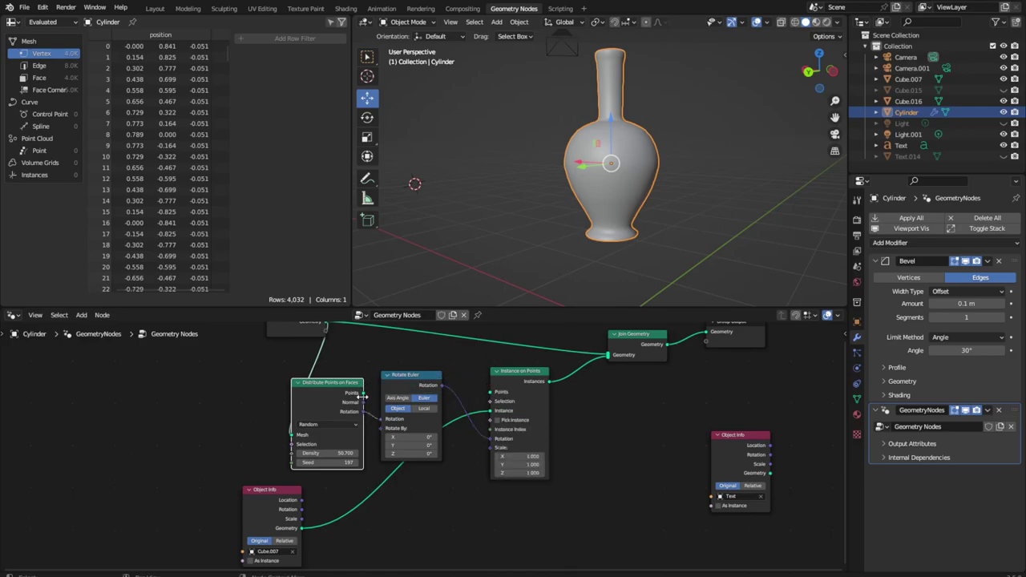
{"action": "key", "text": "ctrl+z"}
Reconnect the distributed points to Instance on Points and reposition the Rotate Euler node
{"action": "left_click_drag", "start_coordinate": [363, 393], "coordinate": [490, 392]}
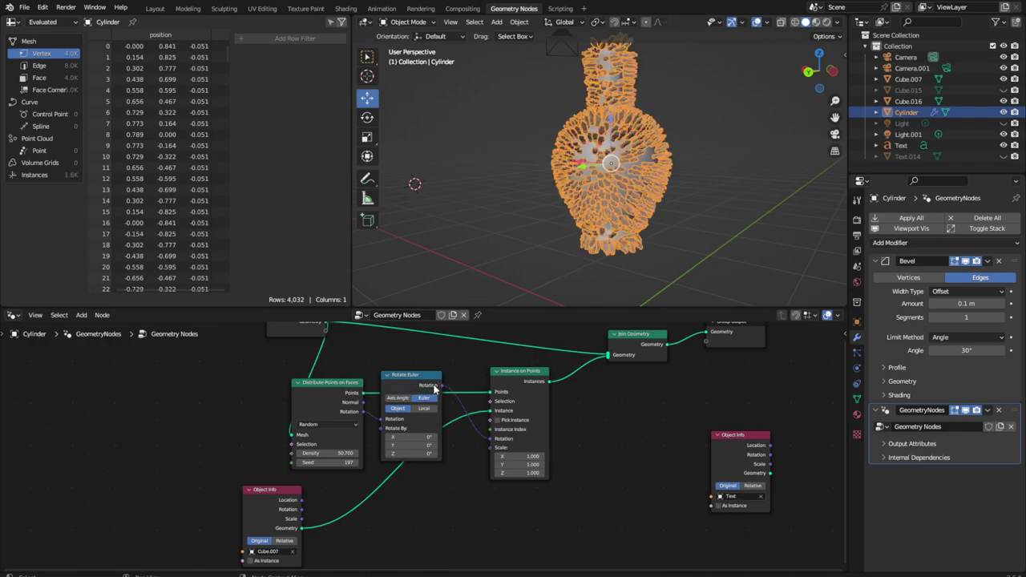
{"action": "left_click_drag", "start_coordinate": [399, 390], "coordinate": [407, 411]}
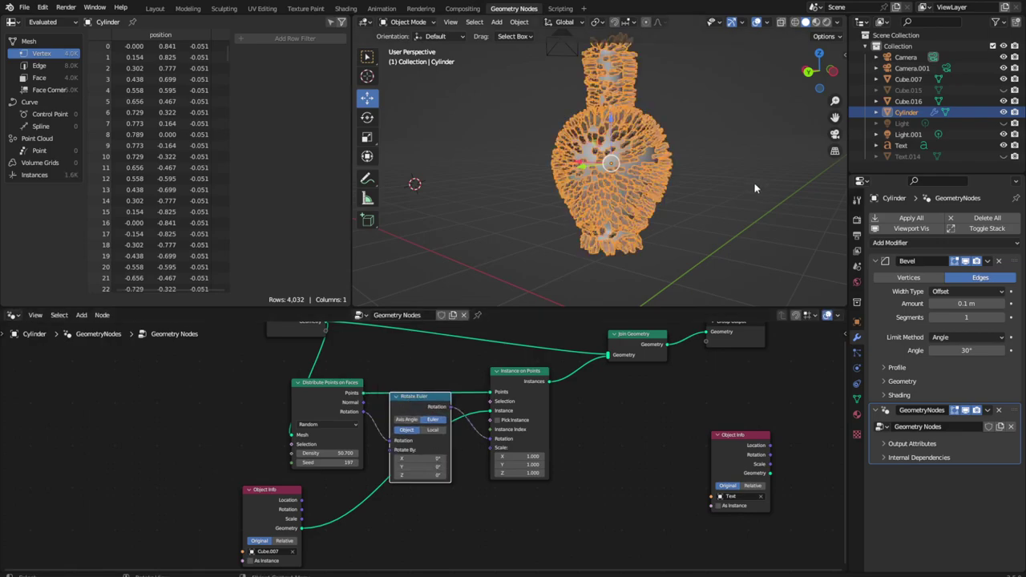
{"action": "middle_click_drag", "start_coordinate": [754, 183], "coordinate": [646, 235]}
{"action": "scroll", "coordinate": [624, 165], "scroll_direction": "up", "scroll_amount": 5}
{"action": "left_click", "coordinate": [621, 197]}
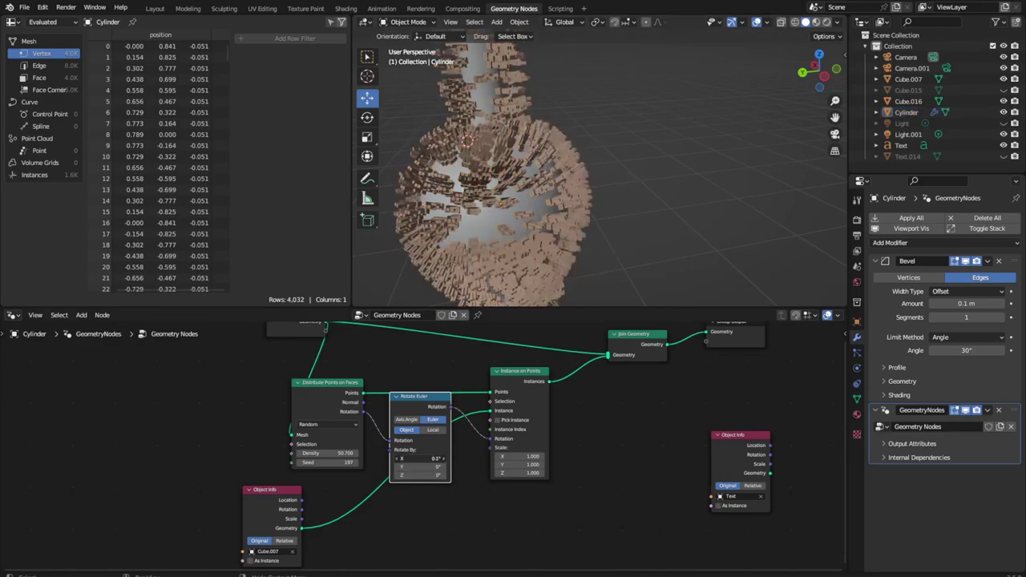
Set Rotate Euler to about -62°, -1.2°, -78.4°, density 35.2, seed 203, and save
{"action": "left_click_drag", "start_coordinate": [419, 458], "coordinate": [481, 458]}
{"action": "mouse_move", "coordinate": [419, 457]}
{"action": "left_mouse_down"}
{"action": "mouse_move", "coordinate": [369, 457]}
{"action": "mouse_move", "coordinate": [433, 458]}
{"action": "mouse_move", "coordinate": [425, 467]}
{"action": "mouse_move", "coordinate": [465, 474]}
{"action": "left_mouse_up"}
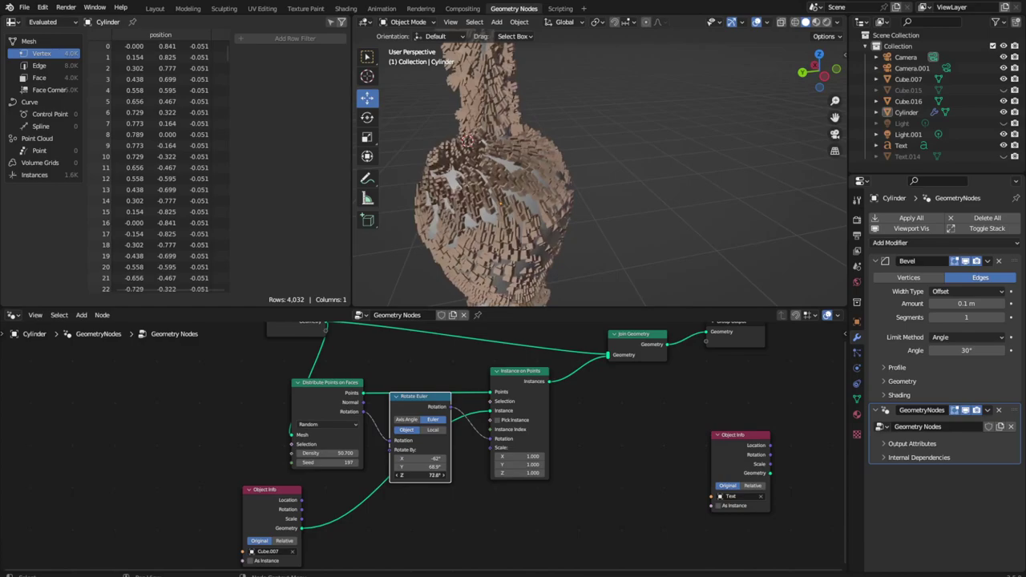
{"action": "left_click_drag", "start_coordinate": [332, 454], "coordinate": [297, 454]}
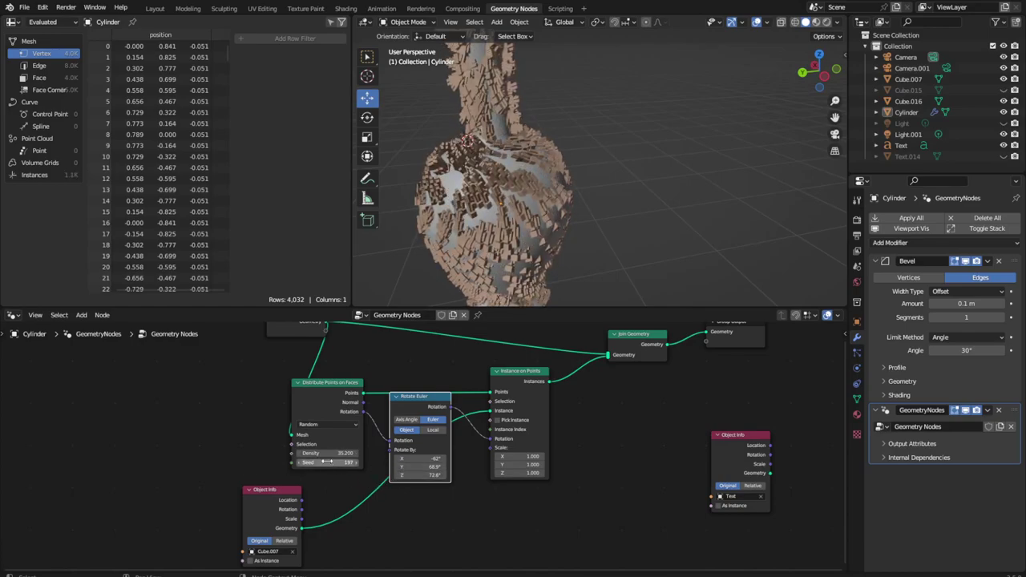
{"action": "left_click_drag", "start_coordinate": [328, 462], "coordinate": [337, 463]}
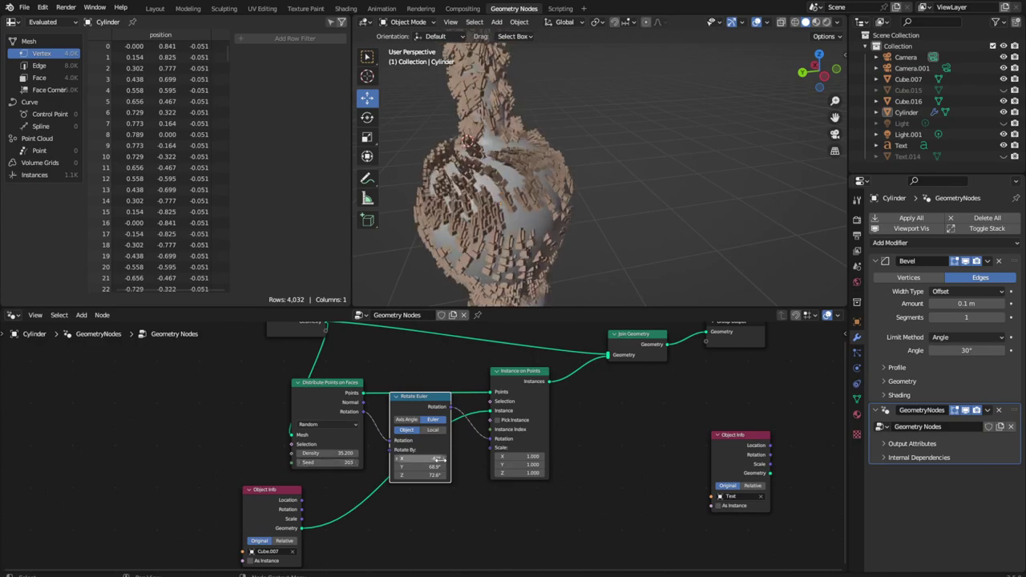
{"action": "mouse_move", "coordinate": [413, 467]}
{"action": "left_mouse_down"}
{"action": "mouse_move", "coordinate": [433, 467]}
{"action": "mouse_move", "coordinate": [405, 467]}
{"action": "left_mouse_up"}
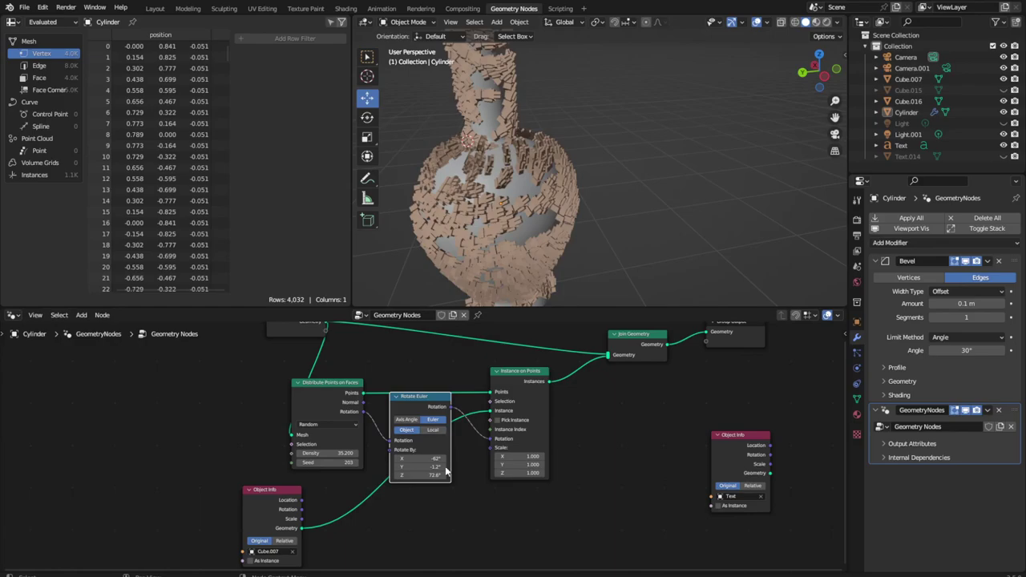
{"action": "mouse_move", "coordinate": [447, 473]}
{"action": "left_mouse_down"}
{"action": "mouse_move", "coordinate": [393, 474]}
{"action": "mouse_move", "coordinate": [413, 474]}
{"action": "left_mouse_up"}
{"action": "middle_click_drag", "start_coordinate": [707, 94], "coordinate": [685, 119]}
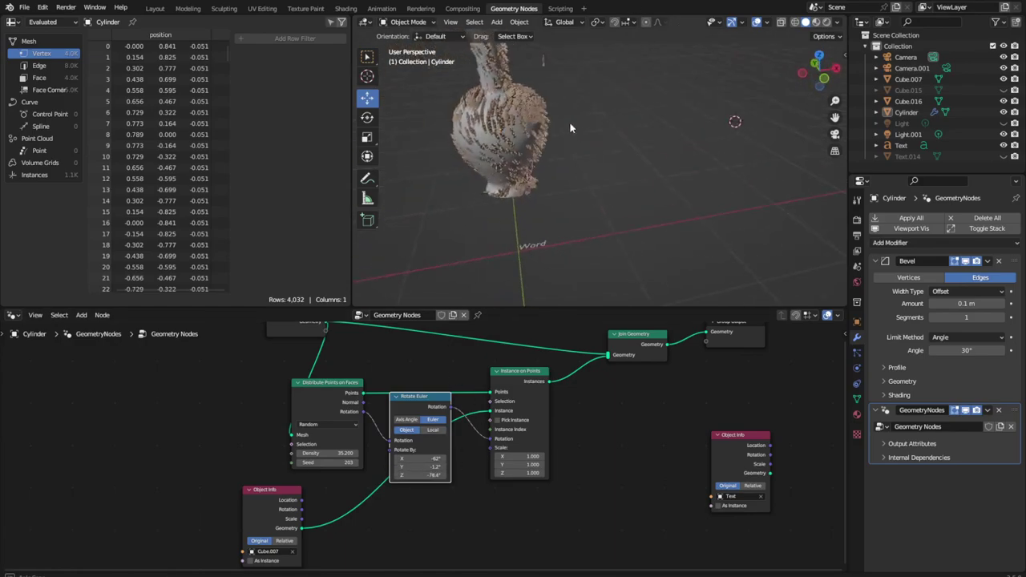
{"action": "key", "text": "ctrl+s"}
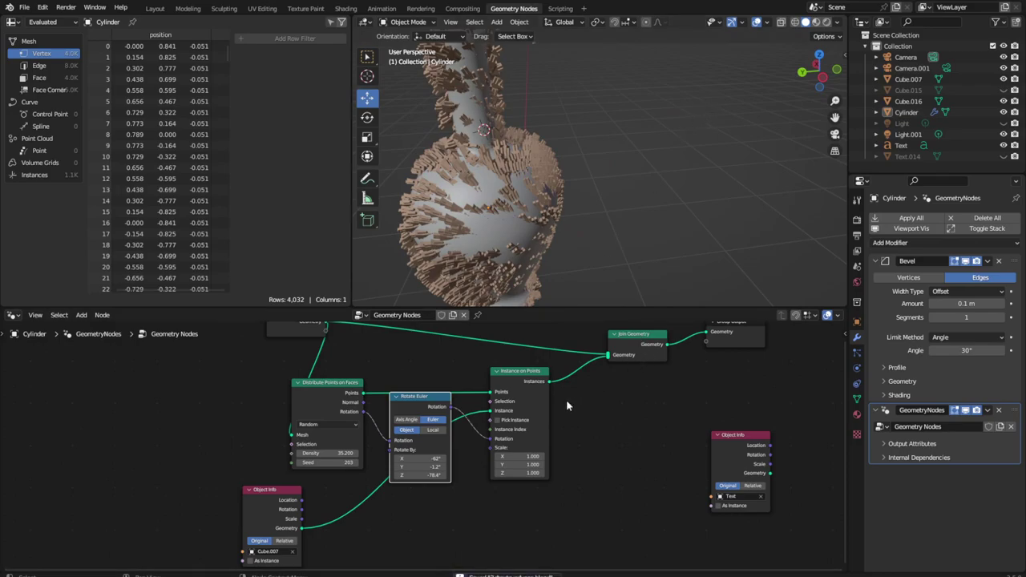
{"action": "scroll", "coordinate": [581, 456], "scroll_direction": "down", "scroll_amount": 1}
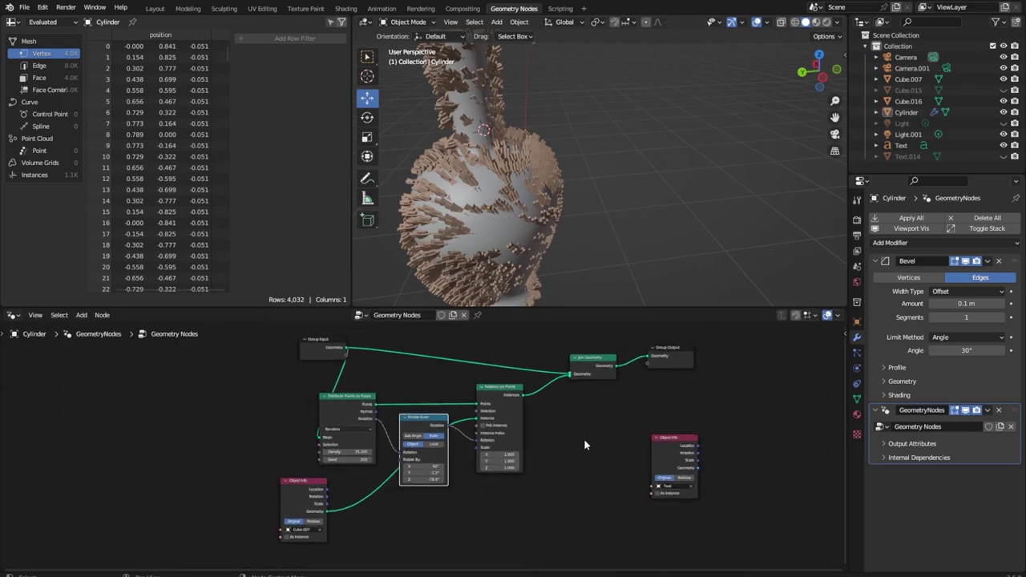
{"action": "mouse_move", "coordinate": [666, 440]}
{"action": "left_mouse_down"}
{"action": "mouse_move", "coordinate": [153, 479]}
{"action": "mouse_move", "coordinate": [200, 489]}
{"action": "left_mouse_up"}
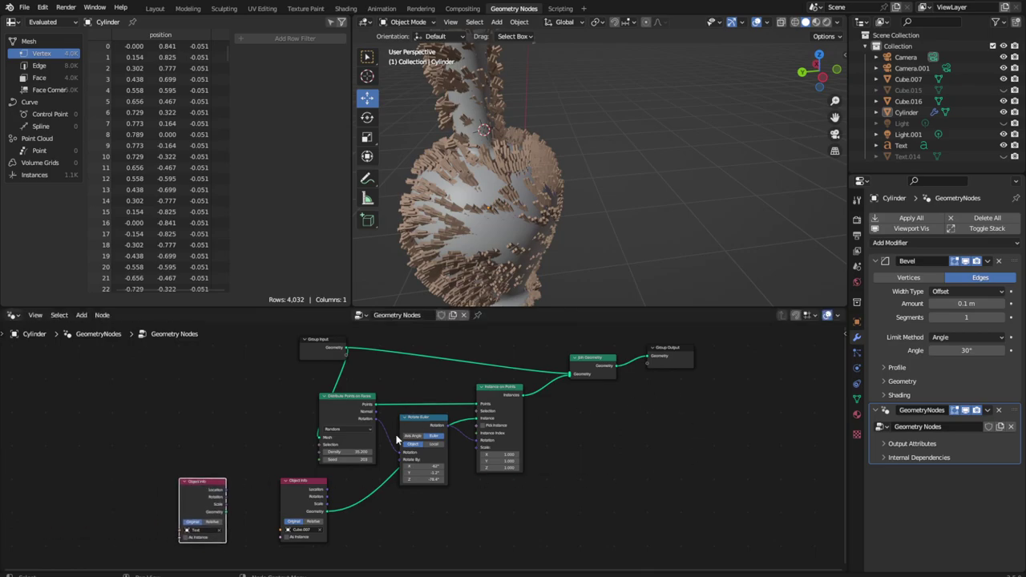
{"action": "left_click", "coordinate": [429, 443]}
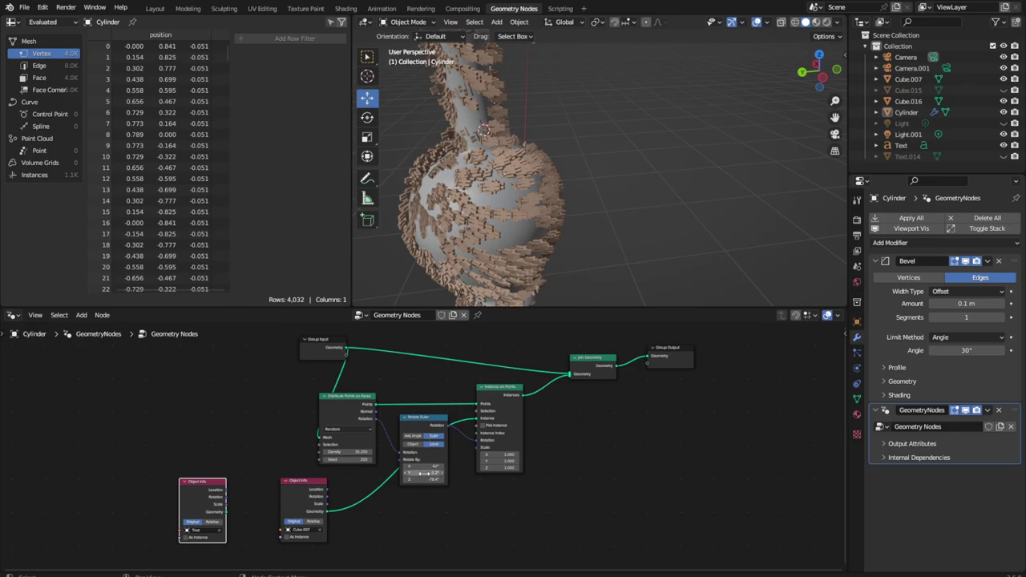
{"action": "mouse_move", "coordinate": [425, 466]}
{"action": "left_mouse_down"}
{"action": "mouse_move", "coordinate": [393, 466]}
{"action": "mouse_move", "coordinate": [449, 473]}
{"action": "mouse_move", "coordinate": [393, 472]}
{"action": "left_mouse_up"}
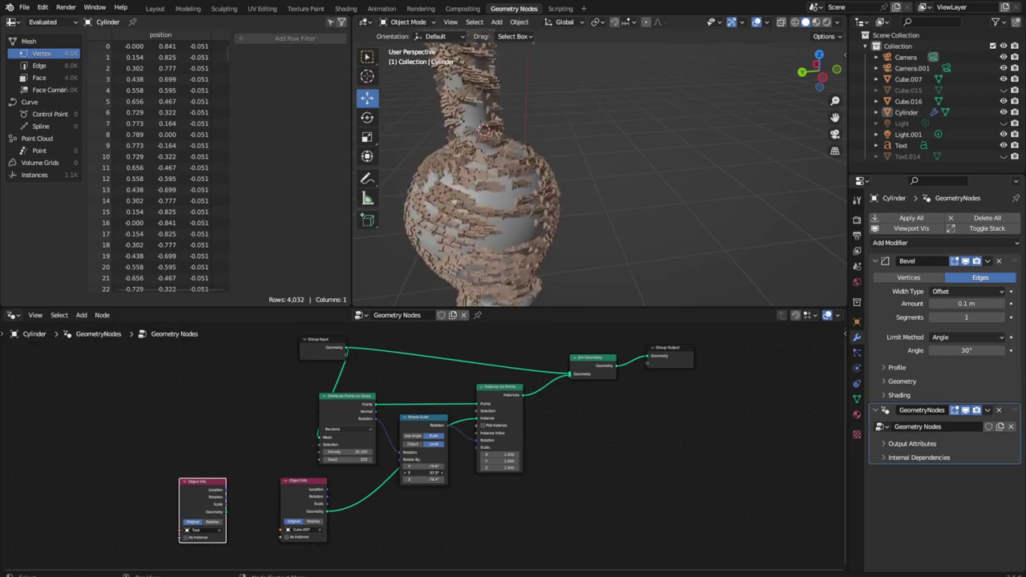
{"action": "scroll", "coordinate": [433, 227], "scroll_direction": "up", "scroll_amount": 5}
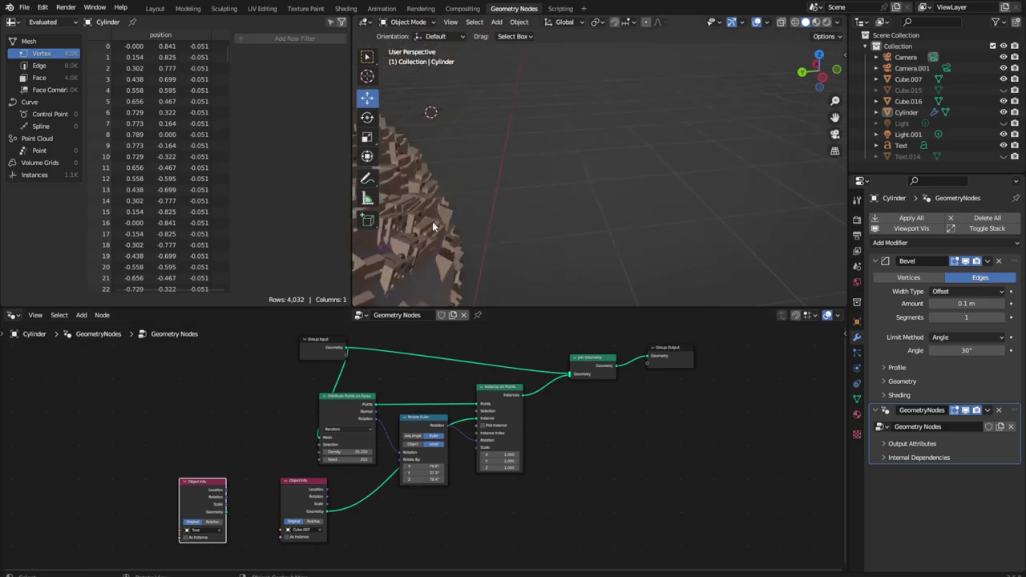
{"action": "scroll", "coordinate": [502, 265], "scroll_direction": "up", "scroll_amount": 1}
{"action": "scroll", "coordinate": [519, 255], "scroll_direction": "up", "scroll_amount": 3}
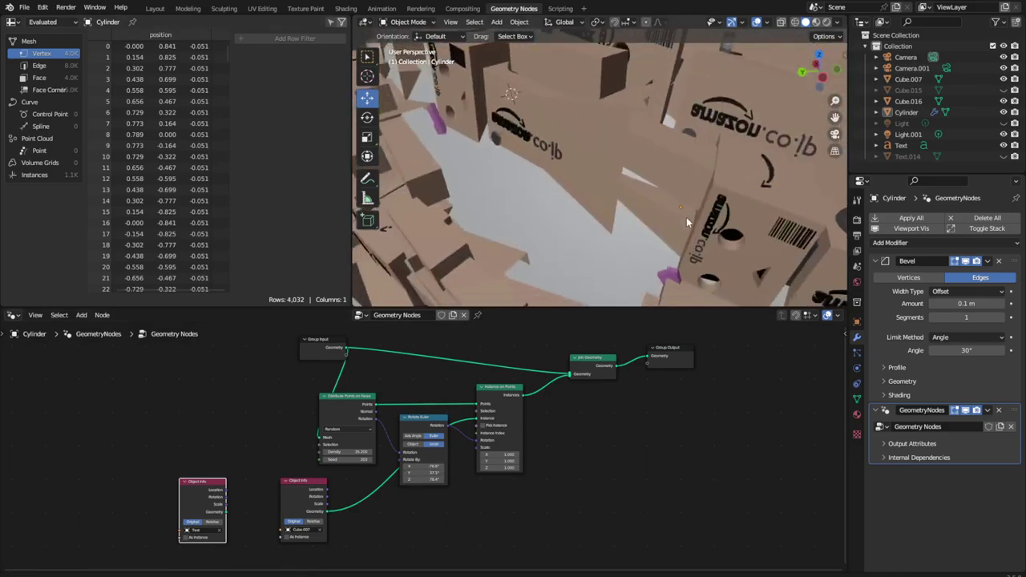
{"action": "scroll", "coordinate": [679, 223], "scroll_direction": "down", "scroll_amount": 6}
{"action": "mouse_move", "coordinate": [670, 223]}
{"action": "middle_mouse_down"}
{"action": "mouse_move", "coordinate": [628, 201]}
{"action": "mouse_move", "coordinate": [635, 228]}
{"action": "mouse_move", "coordinate": [658, 218]}
{"action": "middle_mouse_up"}
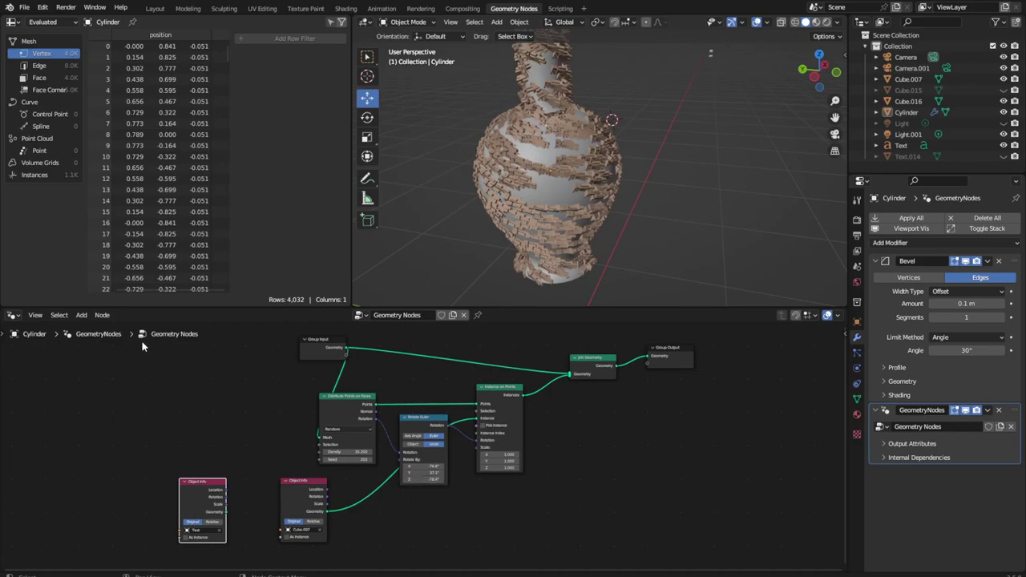
Add a Random Value node (Min 0, Max 1) and place it below the Rotate Euler node
{"action": "left_click", "coordinate": [81, 315]}
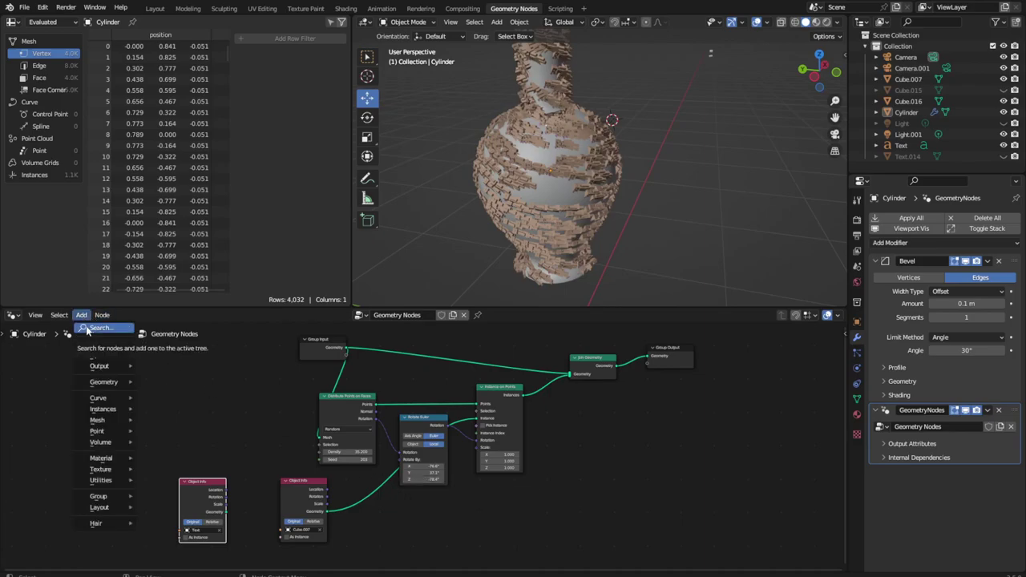
{"action": "left_click", "coordinate": [88, 326]}
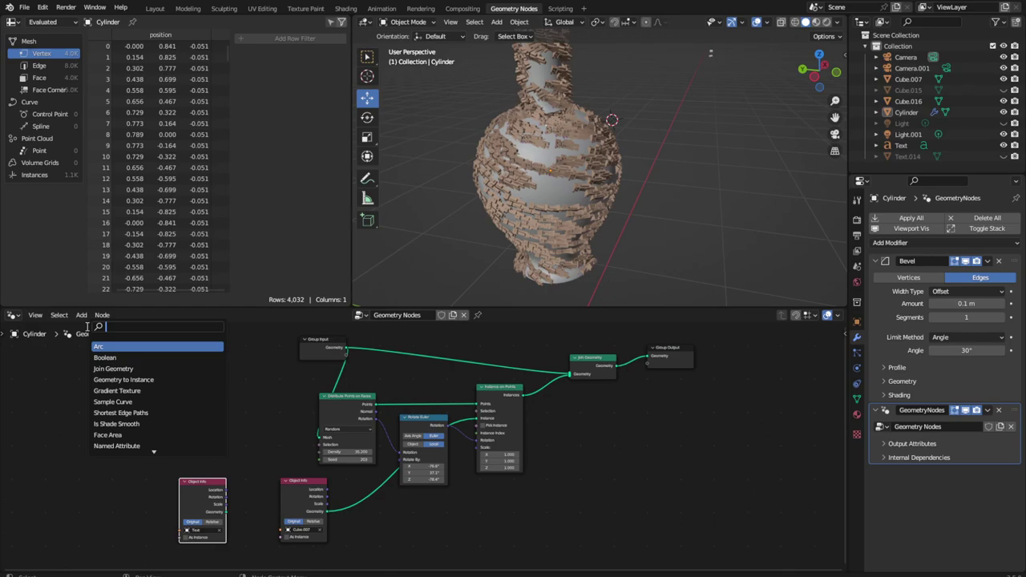
{"action": "type", "text": "ra"}
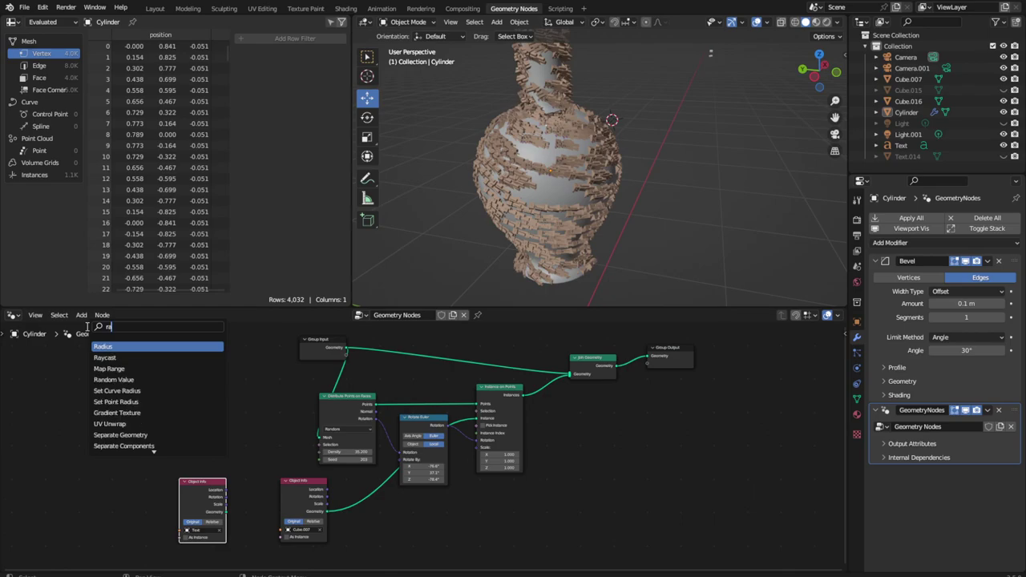
{"action": "type", "text": "ndom"}
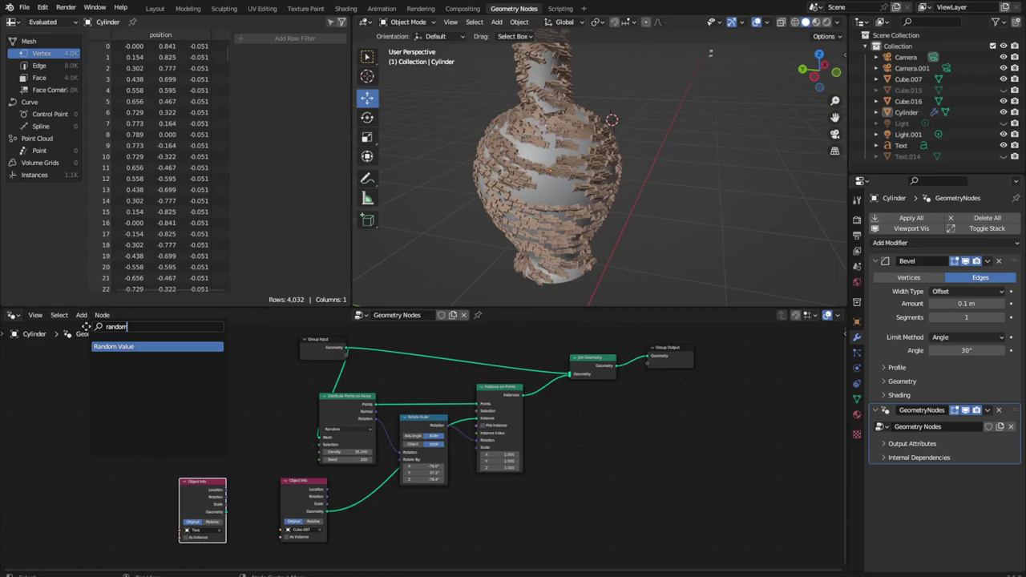
{"action": "key", "text": "Return"}
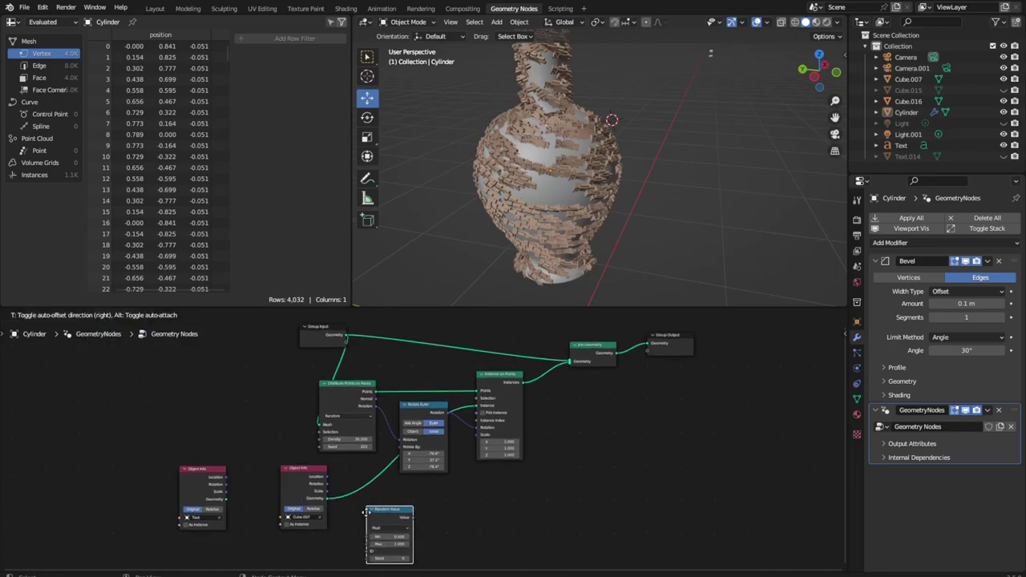
{"action": "left_click", "coordinate": [366, 512]}
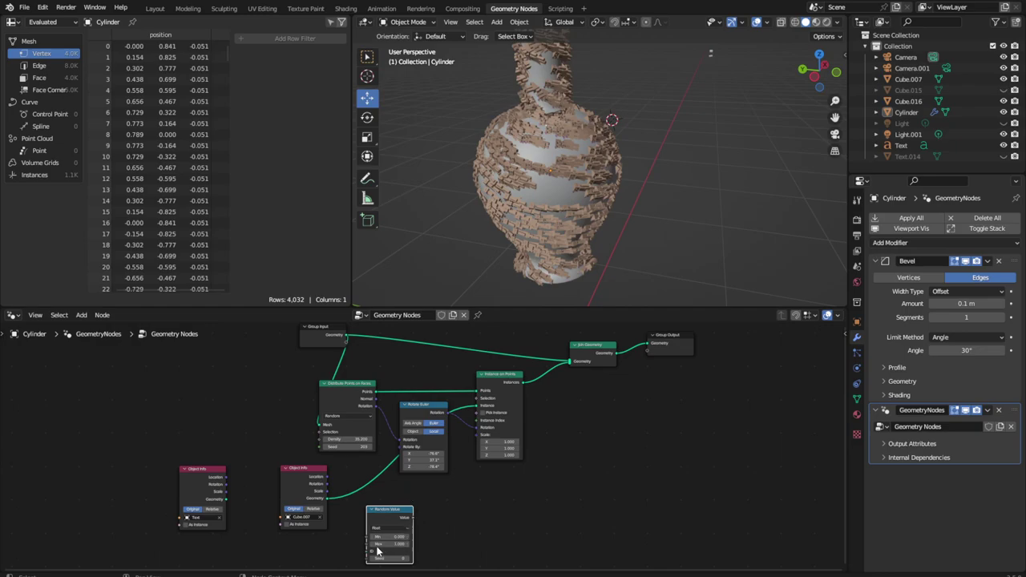
Shift the Random Value node left and link its output to Rotate Euler's Rotate By
{"action": "key", "text": "g"}
{"action": "left_click", "coordinate": [390, 509]}
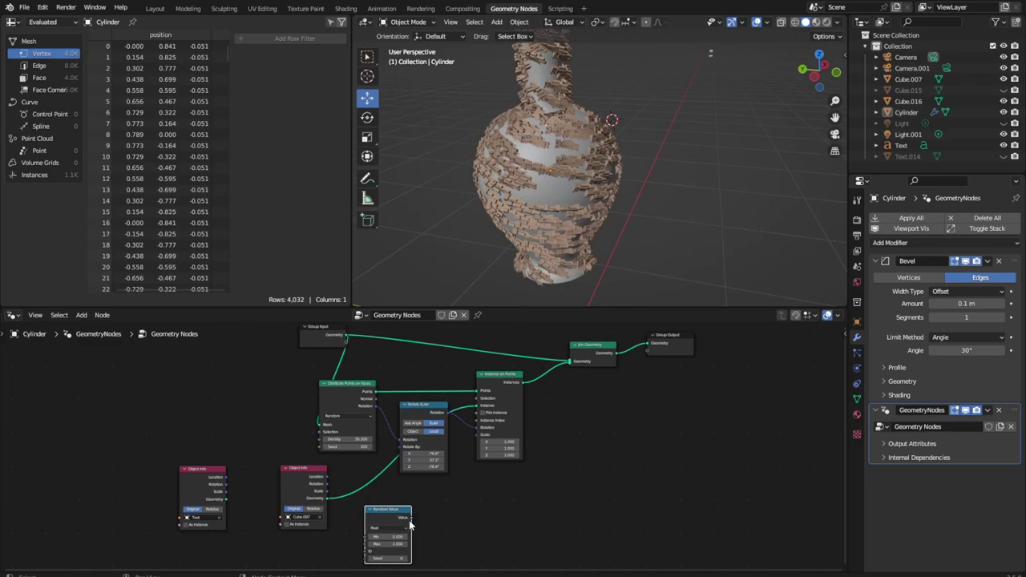
{"action": "left_click_drag", "start_coordinate": [410, 517], "coordinate": [399, 453]}
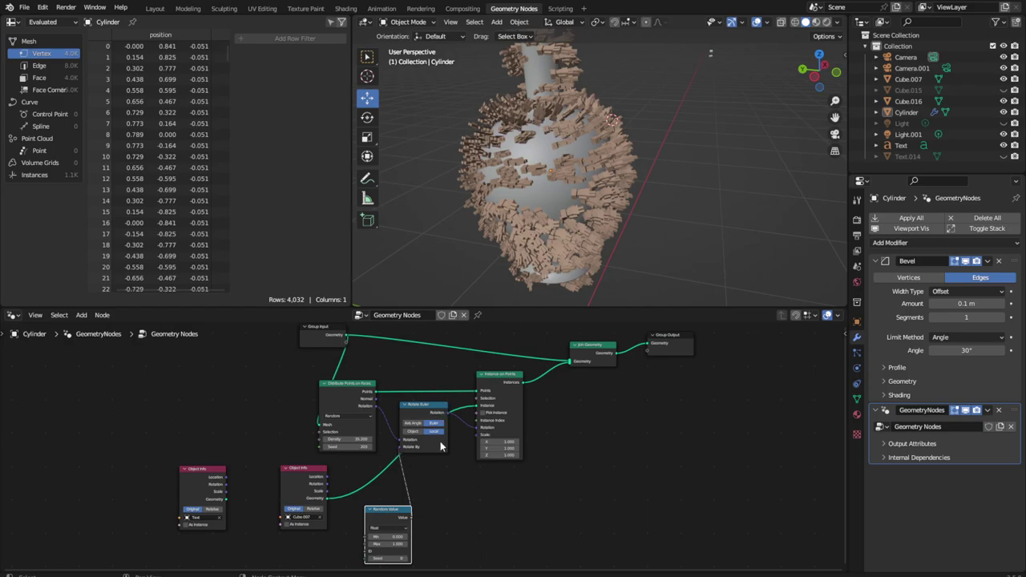
Set the Random Value seed to 37, widen its Min/Max range and view the vase
{"action": "left_click_drag", "start_coordinate": [389, 558], "coordinate": [449, 558]}
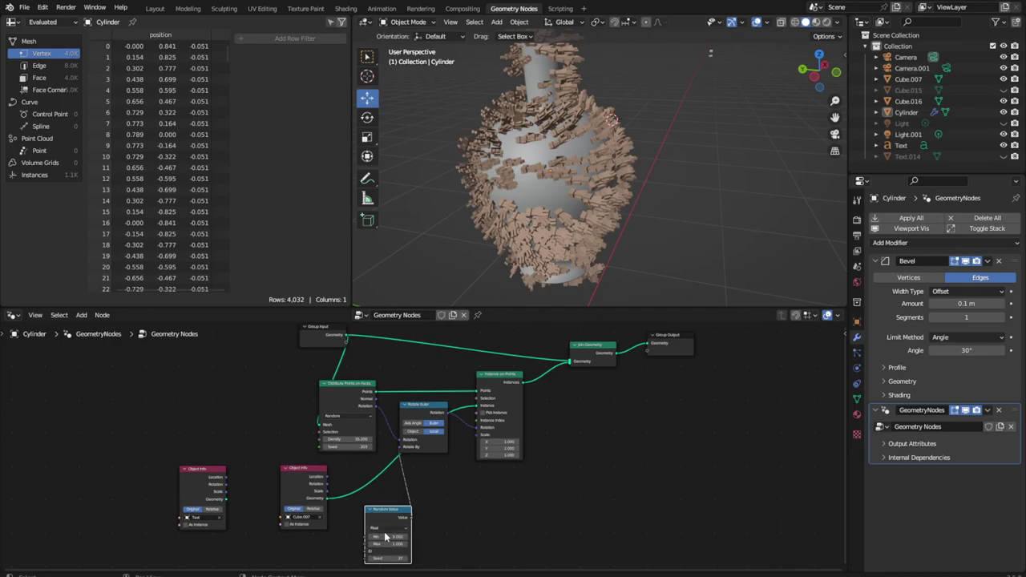
{"action": "left_click_drag", "start_coordinate": [388, 544], "coordinate": [481, 544]}
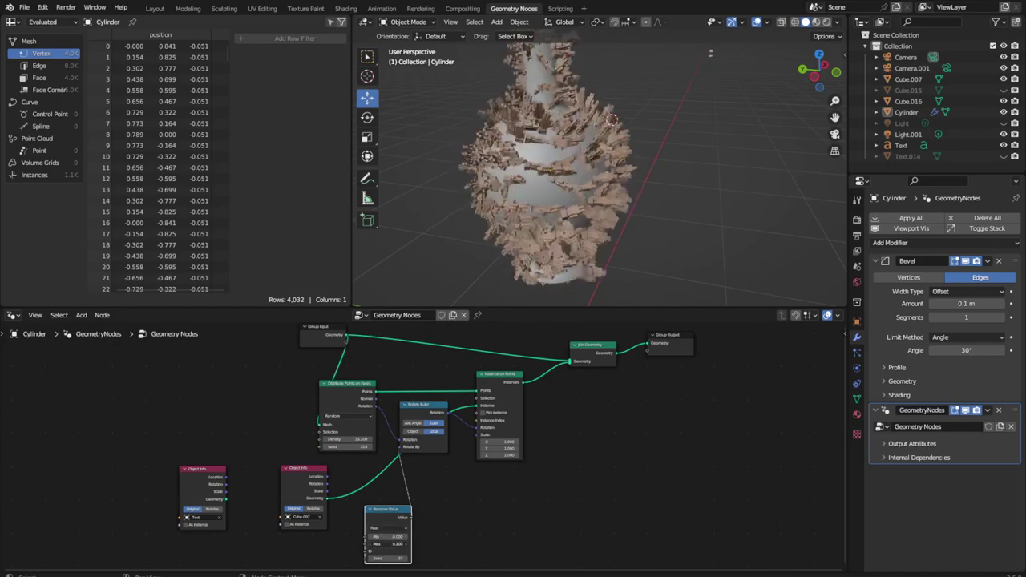
{"action": "left_click_drag", "start_coordinate": [364, 539], "coordinate": [417, 539]}
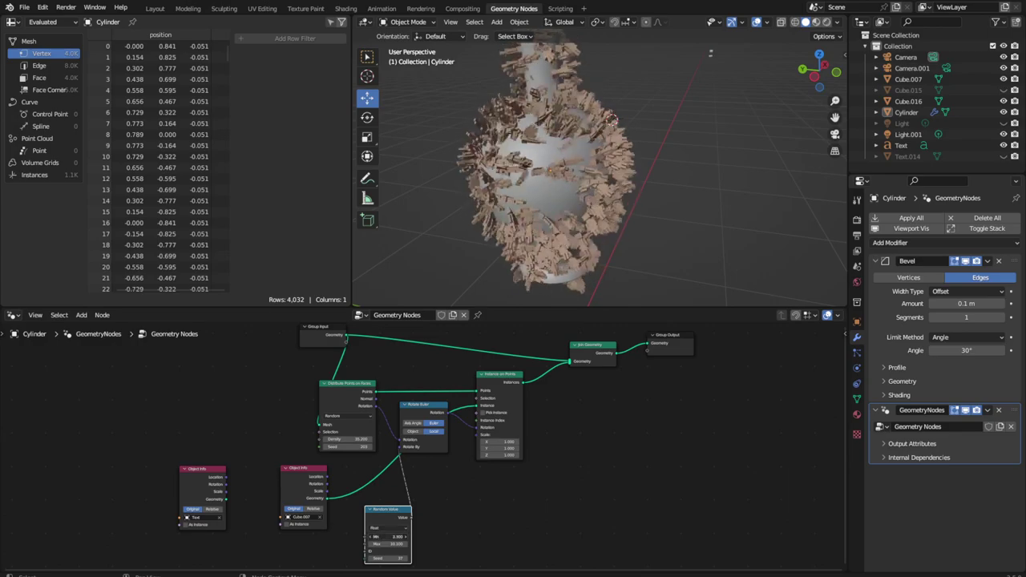
{"action": "middle_click_drag", "start_coordinate": [632, 296], "coordinate": [618, 237]}
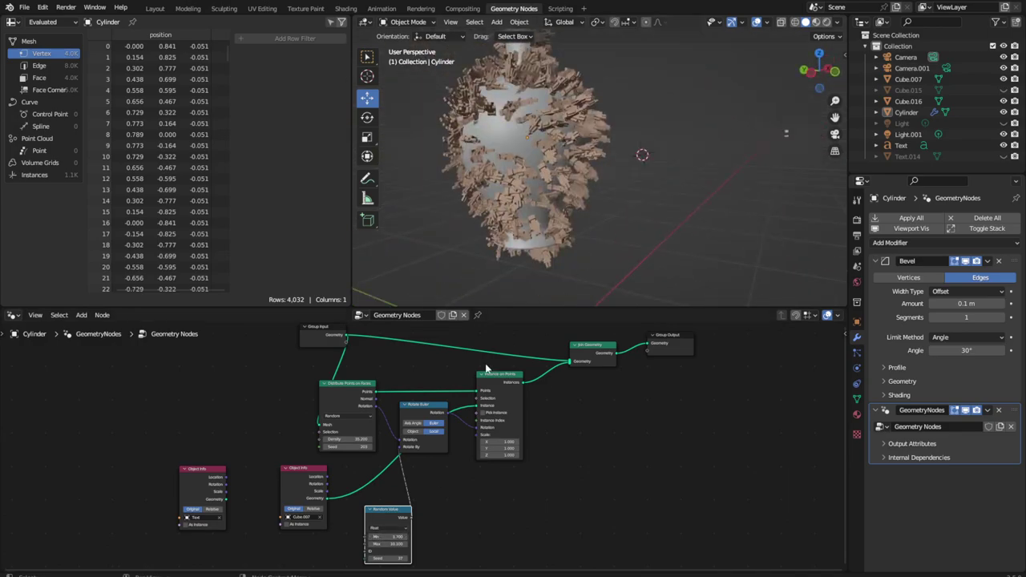
Switch the Random Value node to Vector and set its seed to 48
{"action": "left_click", "coordinate": [378, 527]}
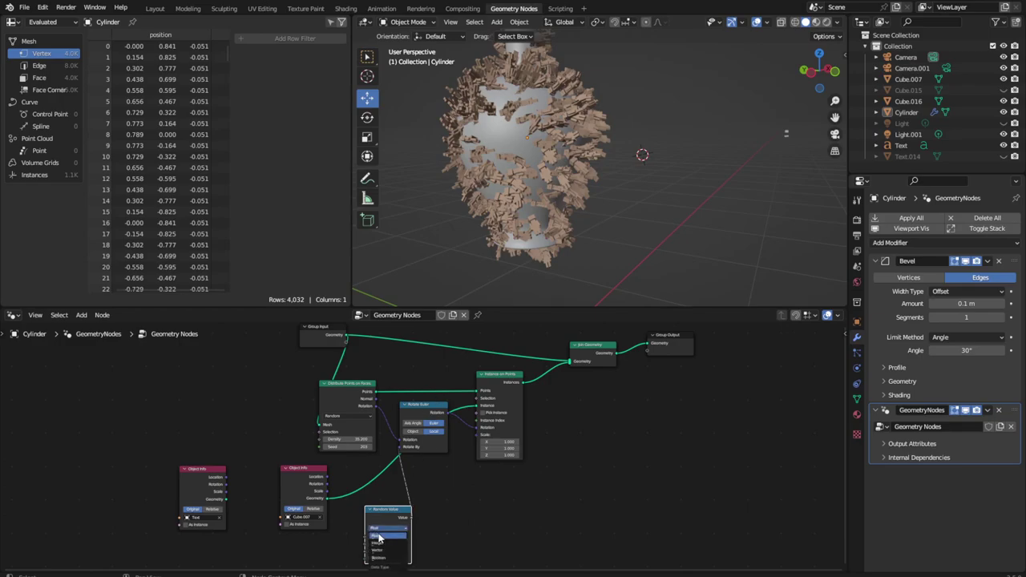
{"action": "left_click", "coordinate": [388, 550]}
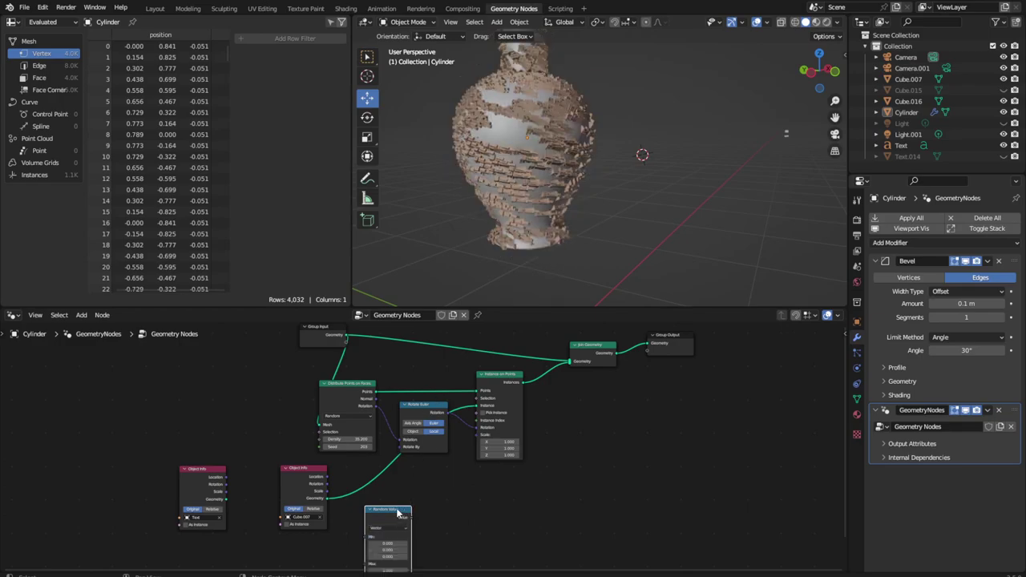
{"action": "left_click_drag", "start_coordinate": [399, 513], "coordinate": [429, 463]}
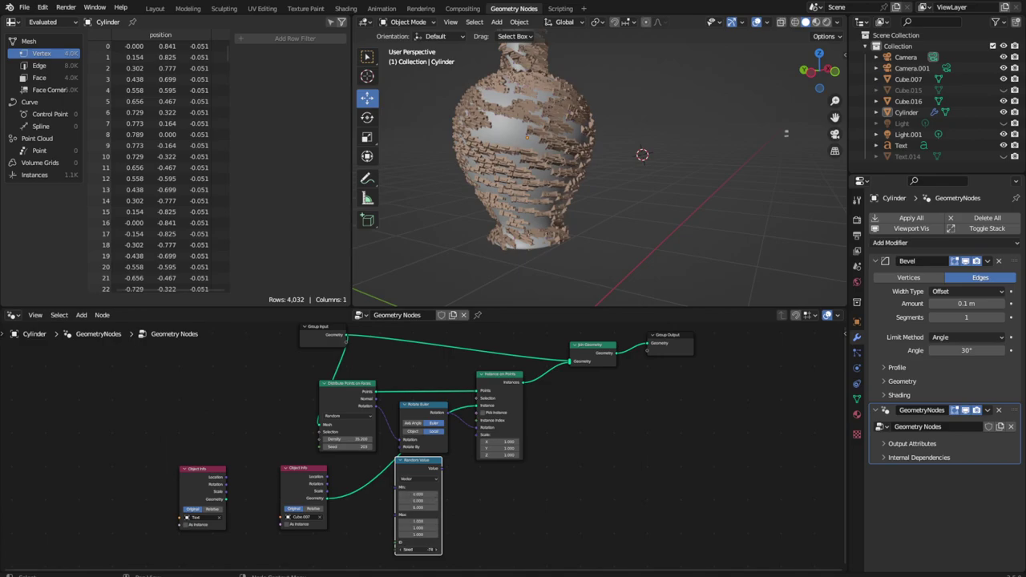
{"action": "left_click_drag", "start_coordinate": [418, 550], "coordinate": [437, 550]}
{"action": "mouse_move", "coordinate": [418, 507]}
{"action": "left_mouse_down"}
{"action": "mouse_move", "coordinate": [437, 500]}
{"action": "mouse_move", "coordinate": [417, 510]}
{"action": "left_mouse_up"}
{"action": "key", "text": "Escape"}
Reposition the Random Value node and connect its vector output to Rotate By
{"action": "left_click_drag", "start_coordinate": [433, 472], "coordinate": [403, 491]}
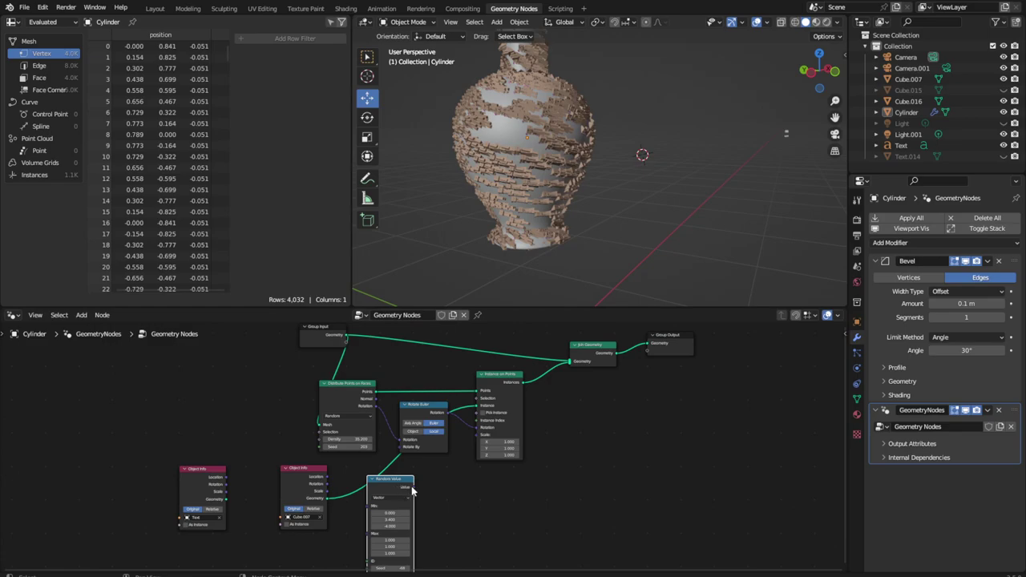
{"action": "left_click_drag", "start_coordinate": [414, 487], "coordinate": [398, 449]}
{"action": "key", "text": "Escape"}
{"action": "mouse_move", "coordinate": [412, 487]}
{"action": "left_mouse_down"}
{"action": "mouse_move", "coordinate": [398, 506]}
{"action": "mouse_move", "coordinate": [419, 499]}
{"action": "mouse_move", "coordinate": [400, 447]}
{"action": "left_mouse_up"}
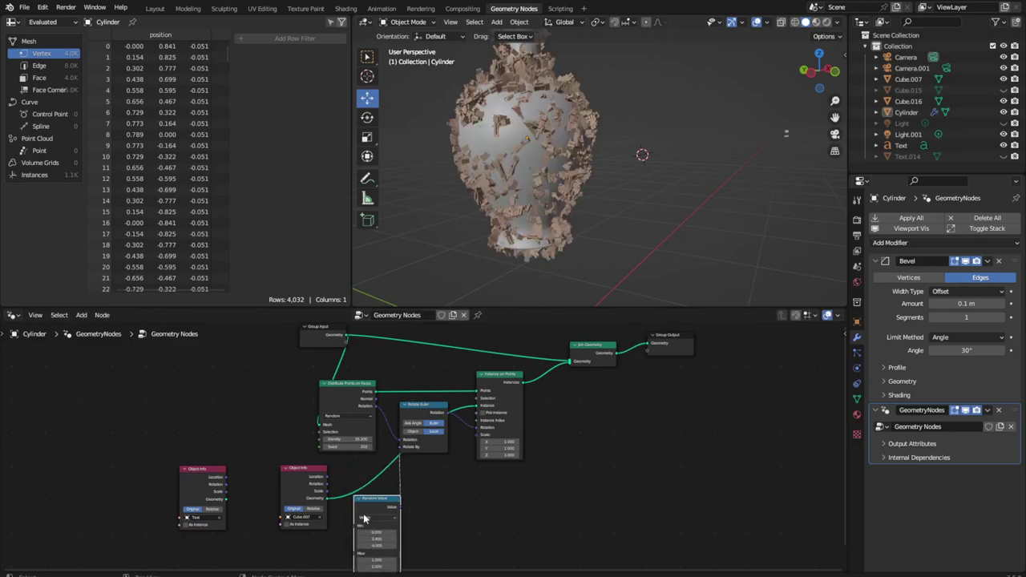
{"action": "left_click_drag", "start_coordinate": [372, 501], "coordinate": [390, 496]}
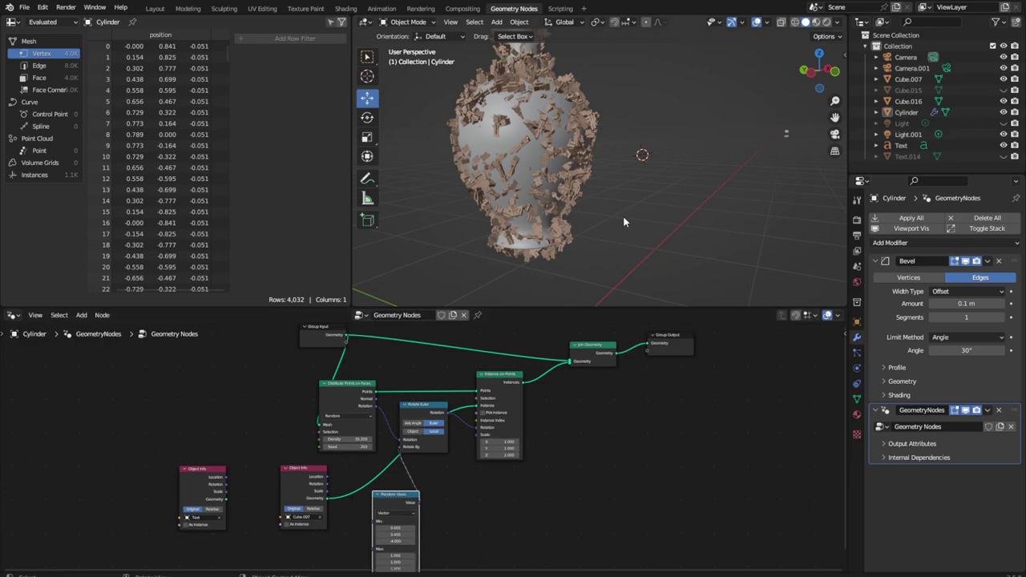
{"action": "scroll", "coordinate": [633, 193], "scroll_direction": "up", "scroll_amount": 4}
{"action": "mouse_move", "coordinate": [633, 185]}
{"action": "middle_mouse_down"}
{"action": "mouse_move", "coordinate": [604, 162]}
{"action": "mouse_move", "coordinate": [700, 177]}
{"action": "mouse_move", "coordinate": [662, 238]}
{"action": "mouse_move", "coordinate": [675, 76]}
{"action": "mouse_move", "coordinate": [681, 208]}
{"action": "mouse_move", "coordinate": [653, 174]}
{"action": "mouse_move", "coordinate": [663, 178]}
{"action": "middle_mouse_up"}
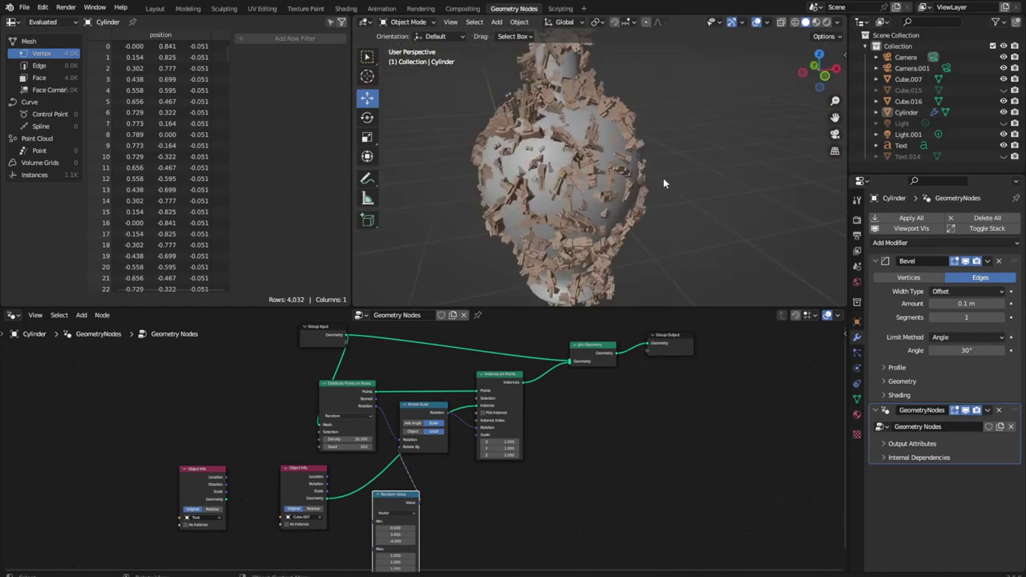
Adjust the per-axis Min values and reshuffle the seed for varied box rotations
{"action": "left_click_drag", "start_coordinate": [394, 529], "coordinate": [387, 529]}
{"action": "mouse_move", "coordinate": [395, 528]}
{"action": "left_mouse_down"}
{"action": "mouse_move", "coordinate": [409, 528]}
{"action": "mouse_move", "coordinate": [390, 570]}
{"action": "mouse_move", "coordinate": [417, 566]}
{"action": "left_mouse_up"}
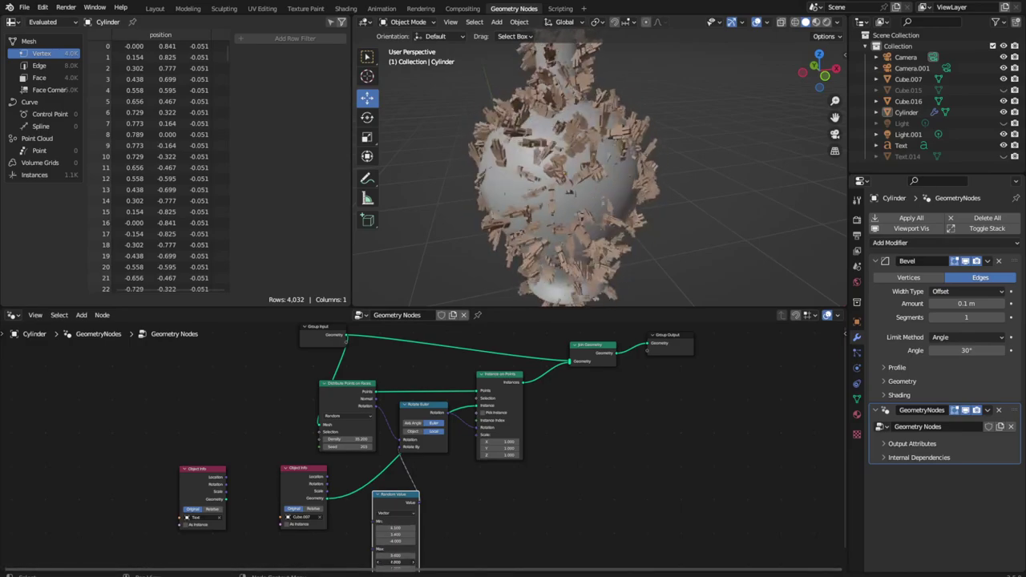
{"action": "mouse_move", "coordinate": [394, 541]}
{"action": "left_mouse_down"}
{"action": "mouse_move", "coordinate": [409, 541]}
{"action": "mouse_move", "coordinate": [397, 556]}
{"action": "left_mouse_up"}
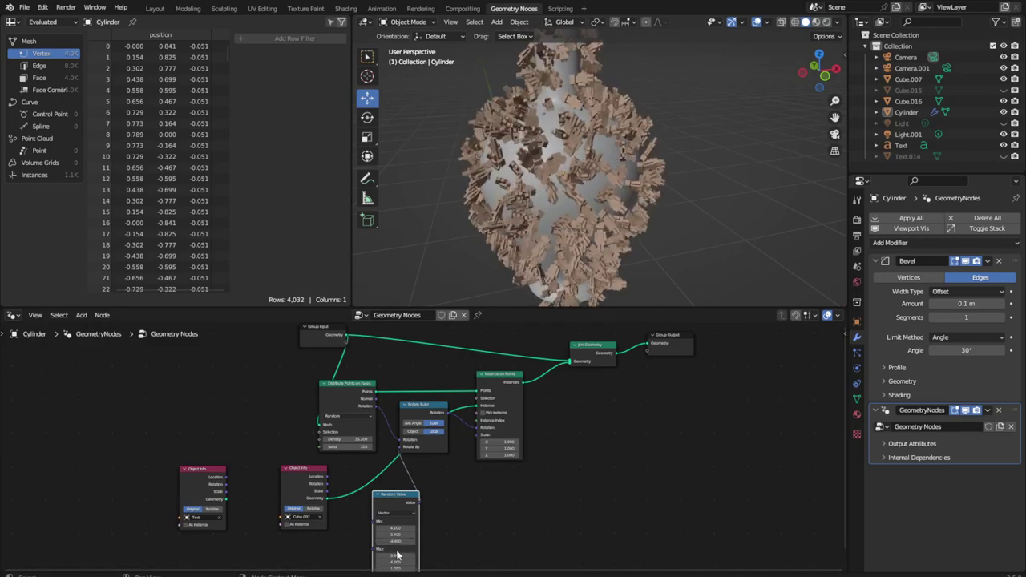
{"action": "left_click_drag", "start_coordinate": [393, 503], "coordinate": [388, 481]}
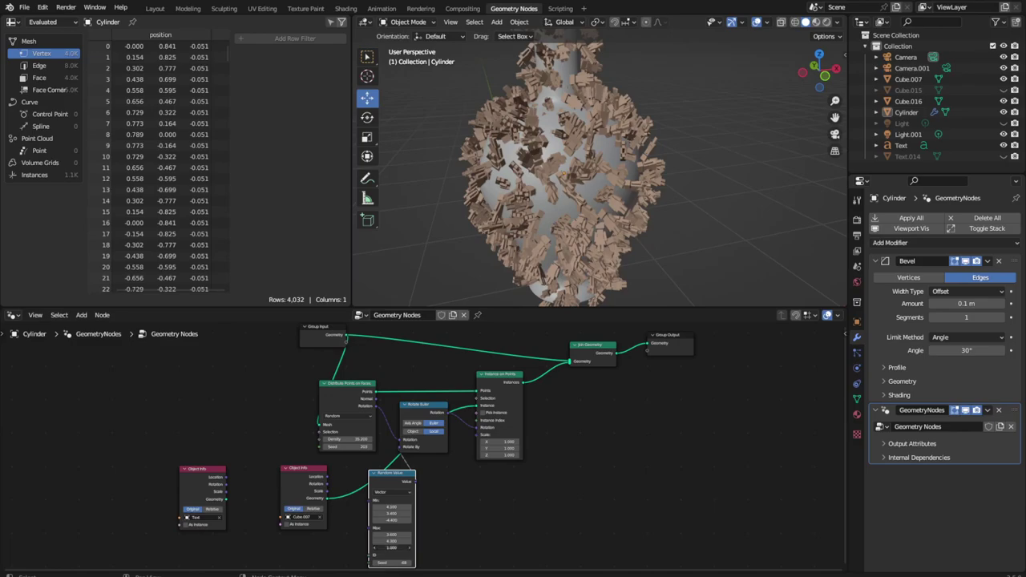
{"action": "mouse_move", "coordinate": [393, 563]}
{"action": "left_mouse_down"}
{"action": "mouse_move", "coordinate": [412, 566]}
{"action": "mouse_move", "coordinate": [393, 521]}
{"action": "mouse_move", "coordinate": [394, 541]}
{"action": "mouse_move", "coordinate": [396, 507]}
{"action": "mouse_move", "coordinate": [387, 507]}
{"action": "left_mouse_up"}
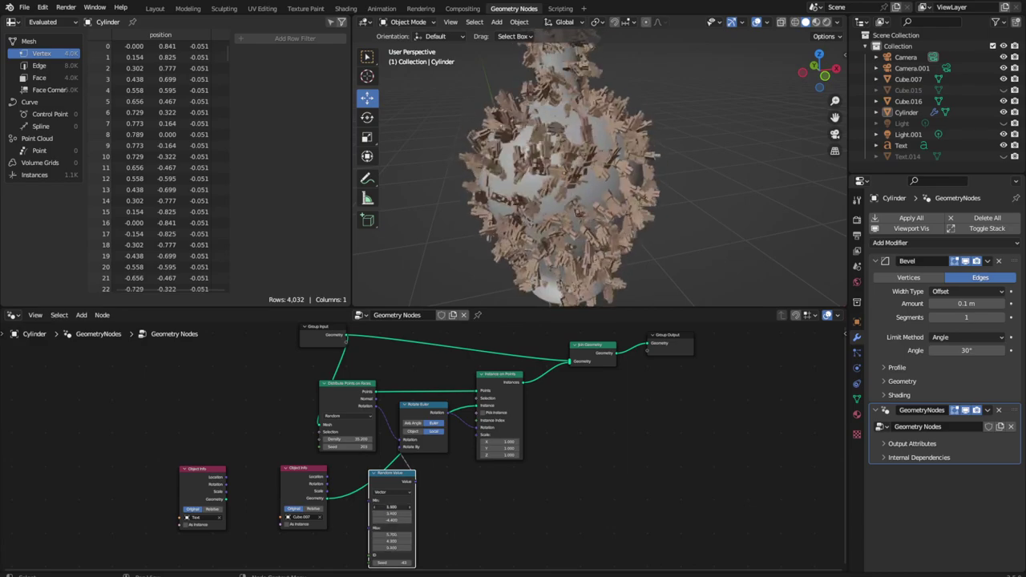
Lower the Min Y value to get a 5, -3.7, -4.4 to 5.7, 4.3, 6.1 range
{"action": "scroll", "coordinate": [612, 258], "scroll_direction": "down", "scroll_amount": 3}
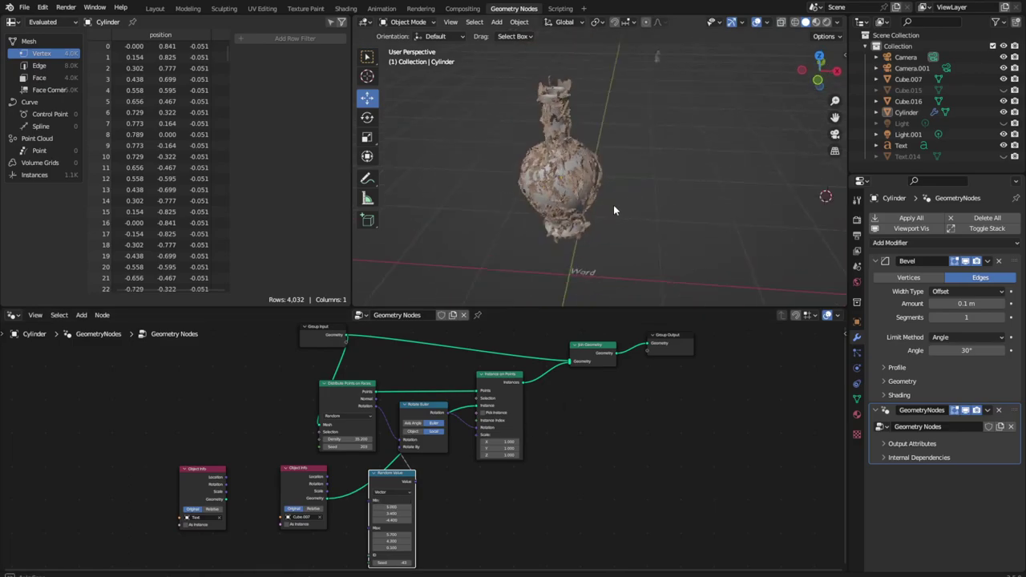
{"action": "scroll", "coordinate": [591, 184], "scroll_direction": "up", "scroll_amount": 4}
{"action": "mouse_move", "coordinate": [573, 196]}
{"action": "middle_mouse_down"}
{"action": "mouse_move", "coordinate": [676, 214]}
{"action": "mouse_move", "coordinate": [663, 223]}
{"action": "middle_mouse_up"}
{"action": "scroll", "coordinate": [676, 225], "scroll_direction": "up", "scroll_amount": 3}
{"action": "scroll", "coordinate": [704, 242], "scroll_direction": "down", "scroll_amount": 3}
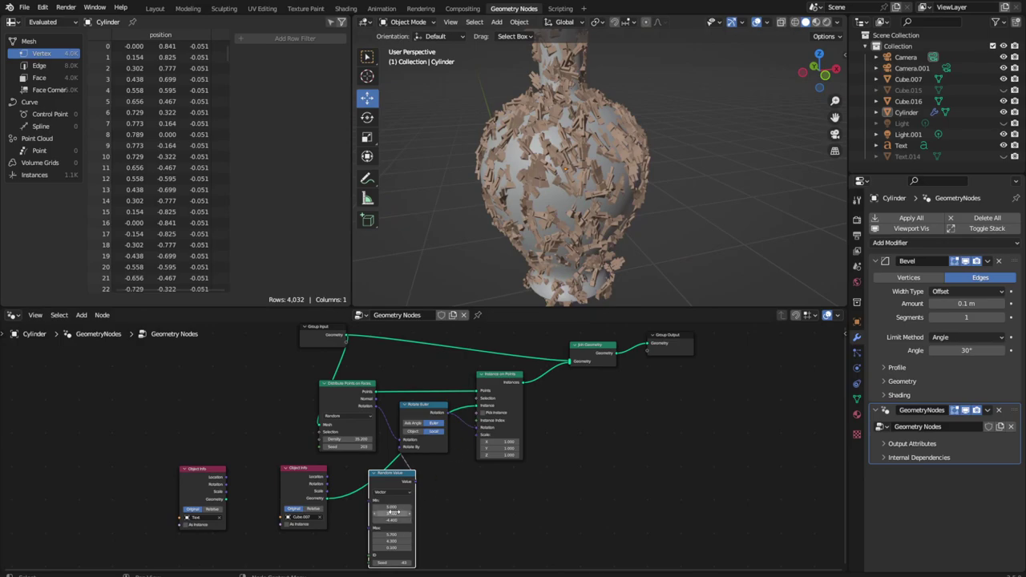
{"action": "left_click_drag", "start_coordinate": [390, 512], "coordinate": [382, 511]}
{"action": "mouse_move", "coordinate": [632, 244]}
{"action": "middle_mouse_down"}
{"action": "mouse_move", "coordinate": [579, 300]}
{"action": "mouse_move", "coordinate": [666, 223]}
{"action": "middle_mouse_up"}
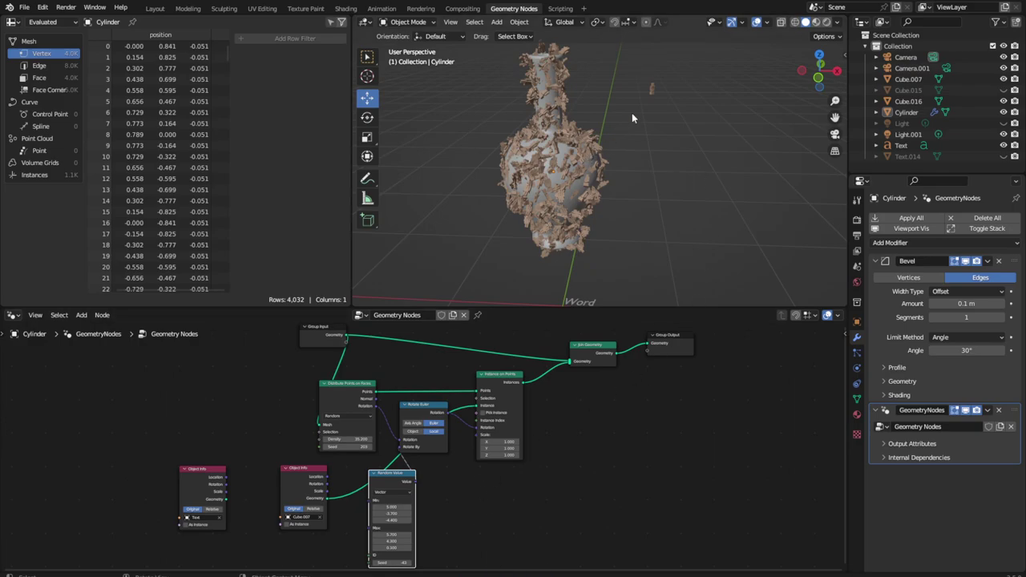
{"action": "mouse_move", "coordinate": [631, 112]}
{"action": "middle_mouse_down"}
{"action": "mouse_move", "coordinate": [663, 141]}
{"action": "mouse_move", "coordinate": [658, 115]}
{"action": "middle_mouse_up"}
{"action": "scroll", "coordinate": [576, 76], "scroll_direction": "up", "scroll_amount": 3}
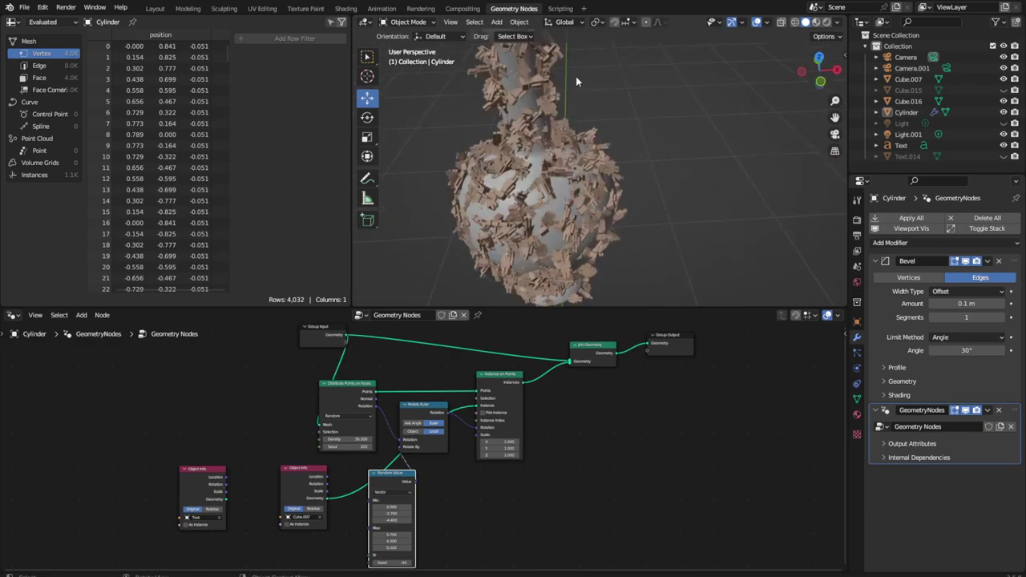
{"action": "mouse_move", "coordinate": [576, 76]}
{"action": "middle_mouse_down"}
{"action": "mouse_move", "coordinate": [590, 73]}
{"action": "mouse_move", "coordinate": [610, 293]}
{"action": "mouse_move", "coordinate": [529, 295]}
{"action": "middle_mouse_up"}
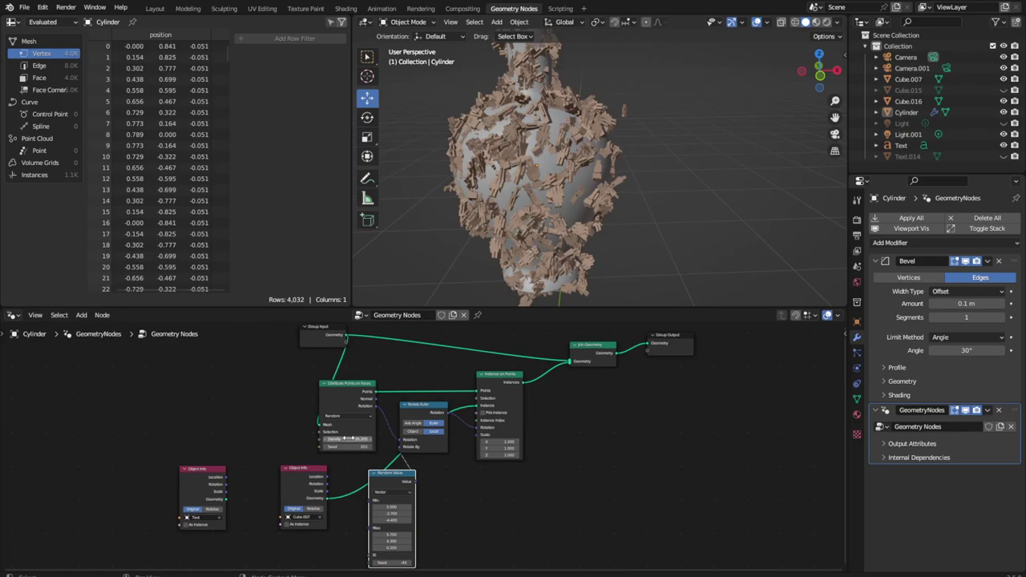
Raise the point density to about 94.4 and tweak the Random Value's Min Y and Z
{"action": "left_click_drag", "start_coordinate": [347, 439], "coordinate": [376, 440]}
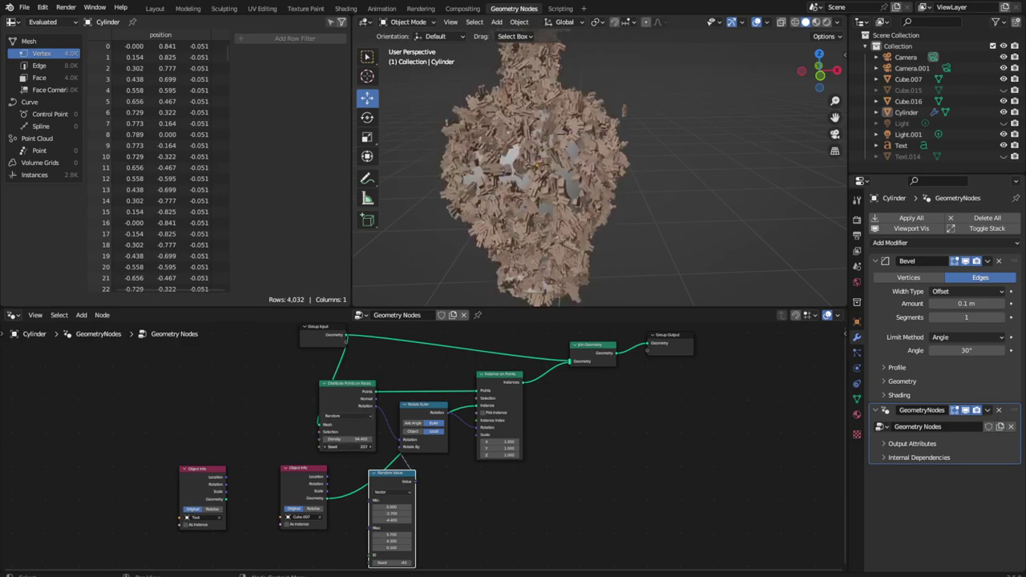
{"action": "middle_click_drag", "start_coordinate": [521, 238], "coordinate": [618, 184]}
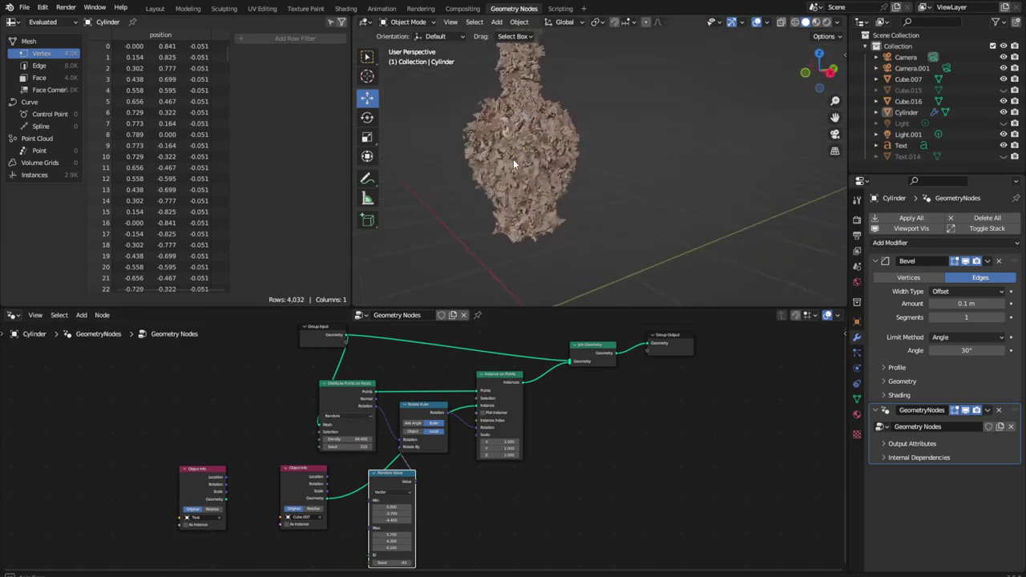
{"action": "scroll", "coordinate": [609, 217], "scroll_direction": "up", "scroll_amount": 2}
{"action": "scroll", "coordinate": [566, 245], "scroll_direction": "up", "scroll_amount": 2}
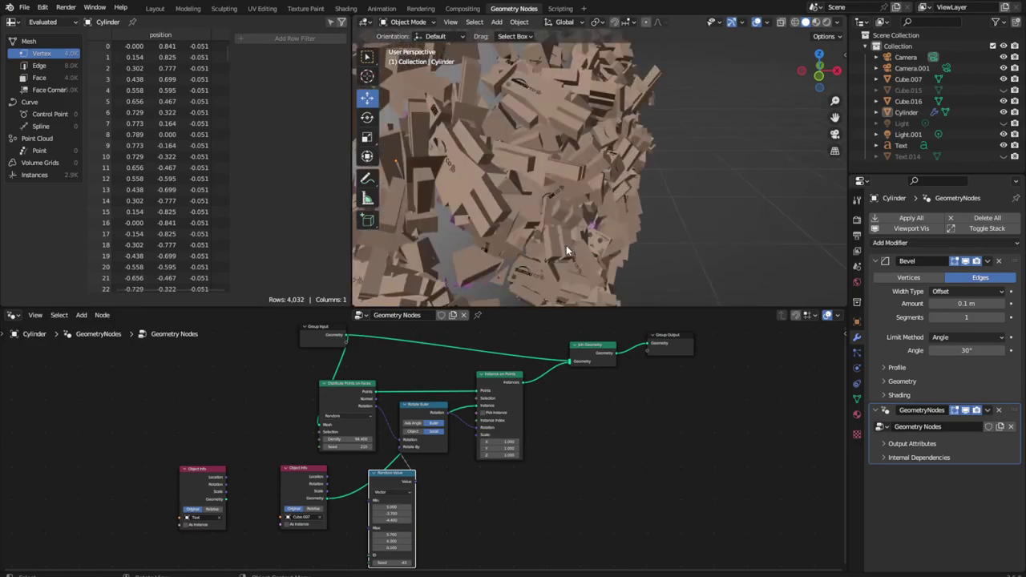
{"action": "scroll", "coordinate": [567, 245], "scroll_direction": "up", "scroll_amount": 2}
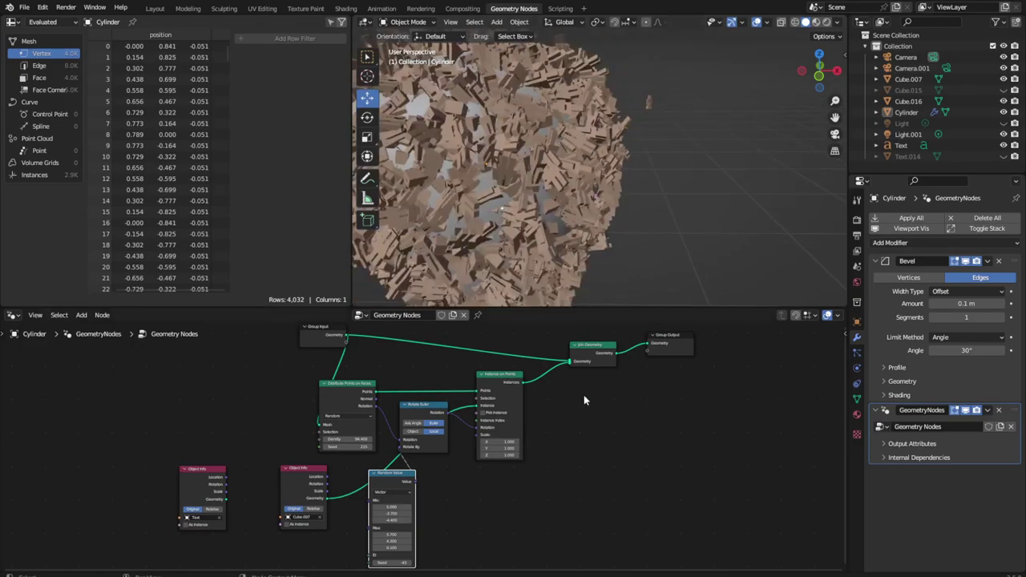
{"action": "mouse_move", "coordinate": [396, 520]}
{"action": "left_mouse_down"}
{"action": "mouse_move", "coordinate": [377, 519]}
{"action": "mouse_move", "coordinate": [409, 513]}
{"action": "left_mouse_up"}
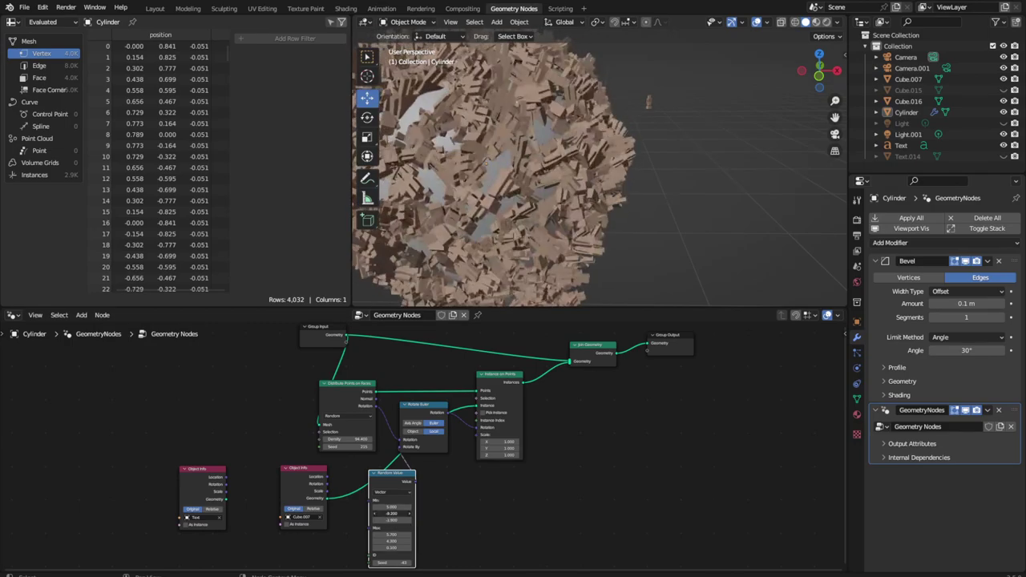
Lower the random rotation's Min X to about 1.4 and save the file
{"action": "key", "text": "g"}
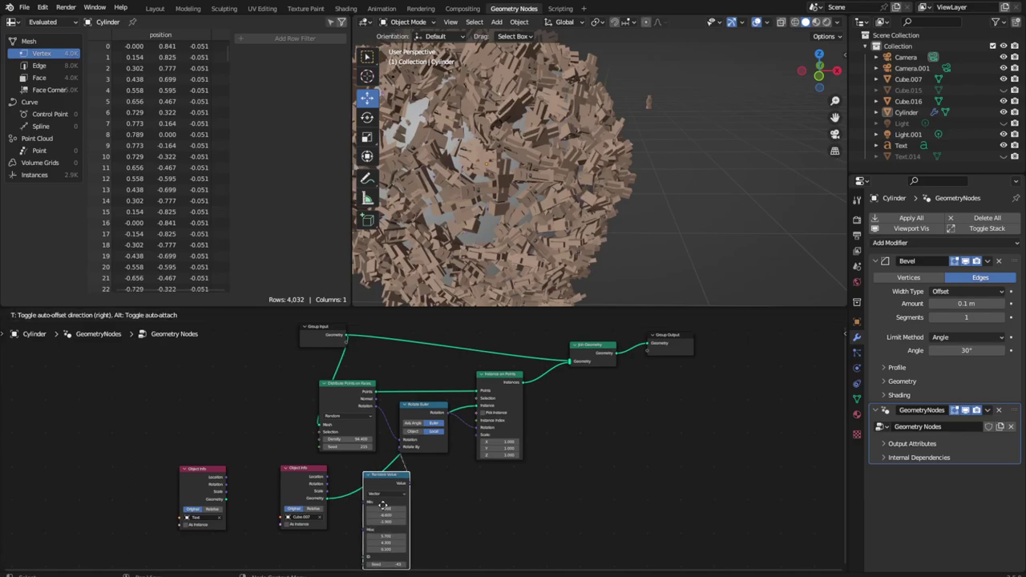
{"action": "left_click", "coordinate": [381, 508]}
{"action": "left_click_drag", "start_coordinate": [383, 509], "coordinate": [374, 509]}
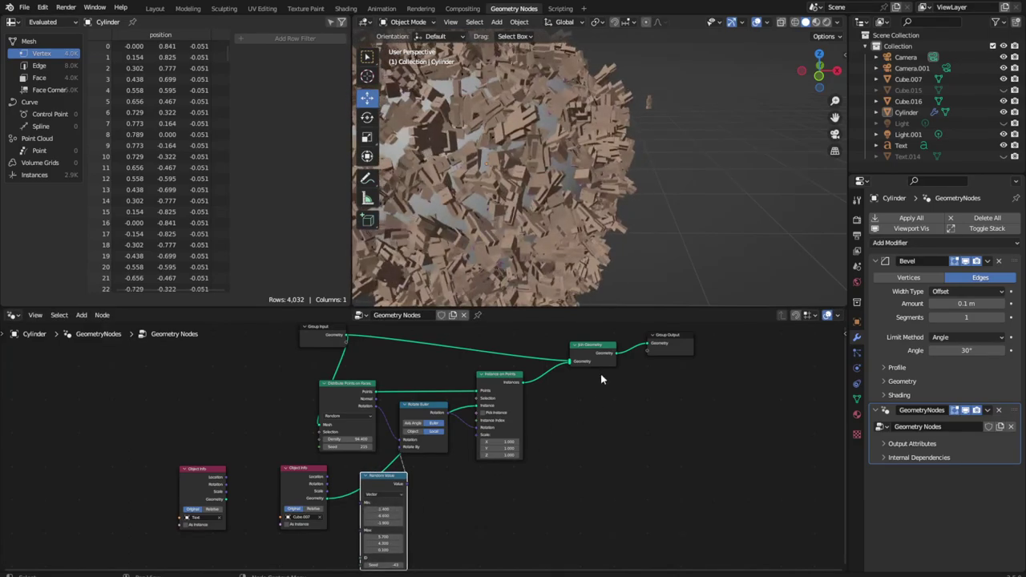
{"action": "scroll", "coordinate": [612, 184], "scroll_direction": "down", "scroll_amount": 3}
{"action": "mouse_move", "coordinate": [613, 184]}
{"action": "middle_mouse_down"}
{"action": "mouse_move", "coordinate": [554, 165]}
{"action": "mouse_move", "coordinate": [665, 201]}
{"action": "mouse_move", "coordinate": [665, 174]}
{"action": "mouse_move", "coordinate": [684, 190]}
{"action": "mouse_move", "coordinate": [651, 231]}
{"action": "middle_mouse_up"}
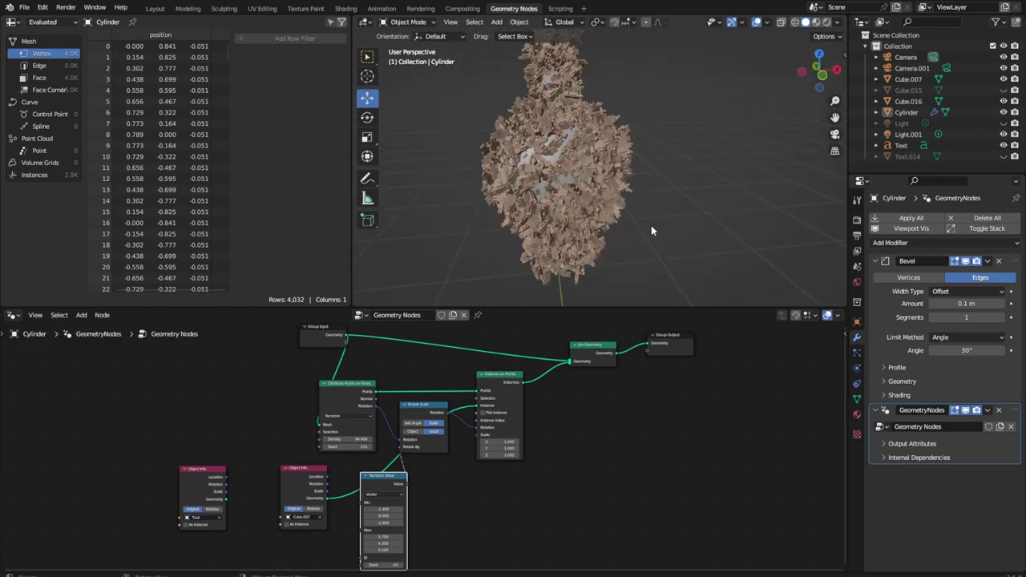
{"action": "key", "text": "ctrl+s"}
Inspect the box-coated vase from several sides and close up, then save again
{"action": "mouse_move", "coordinate": [672, 207]}
{"action": "middle_mouse_down"}
{"action": "mouse_move", "coordinate": [669, 144]}
{"action": "mouse_move", "coordinate": [688, 190]}
{"action": "mouse_move", "coordinate": [662, 208]}
{"action": "mouse_move", "coordinate": [566, 142]}
{"action": "mouse_move", "coordinate": [665, 62]}
{"action": "mouse_move", "coordinate": [639, 101]}
{"action": "mouse_move", "coordinate": [630, 156]}
{"action": "middle_mouse_up"}
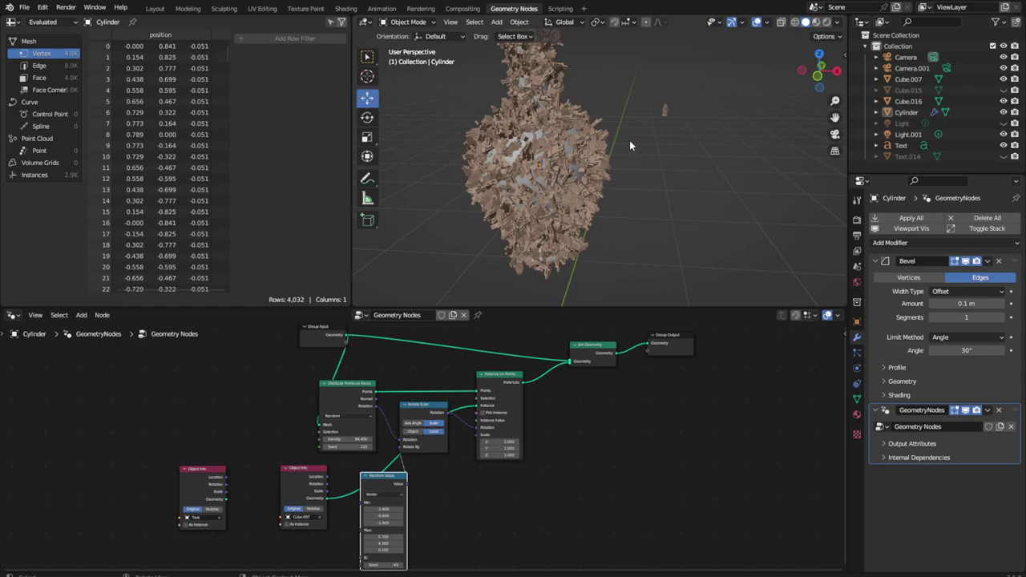
{"action": "scroll", "coordinate": [629, 140], "scroll_direction": "up", "scroll_amount": 2}
{"action": "scroll", "coordinate": [628, 131], "scroll_direction": "up", "scroll_amount": 4}
{"action": "mouse_move", "coordinate": [628, 131]}
{"action": "middle_mouse_down"}
{"action": "mouse_move", "coordinate": [689, 188]}
{"action": "mouse_move", "coordinate": [706, 170]}
{"action": "mouse_move", "coordinate": [694, 92]}
{"action": "mouse_move", "coordinate": [634, 140]}
{"action": "mouse_move", "coordinate": [535, 190]}
{"action": "mouse_move", "coordinate": [476, 92]}
{"action": "mouse_move", "coordinate": [413, 119]}
{"action": "mouse_move", "coordinate": [652, 150]}
{"action": "mouse_move", "coordinate": [664, 142]}
{"action": "mouse_move", "coordinate": [631, 191]}
{"action": "mouse_move", "coordinate": [628, 89]}
{"action": "middle_mouse_up"}
{"action": "scroll", "coordinate": [692, 92], "scroll_direction": "down", "scroll_amount": 2}
{"action": "scroll", "coordinate": [627, 93], "scroll_direction": "up", "scroll_amount": 2}
{"action": "scroll", "coordinate": [600, 146], "scroll_direction": "up", "scroll_amount": 3}
{"action": "scroll", "coordinate": [585, 162], "scroll_direction": "up", "scroll_amount": 3}
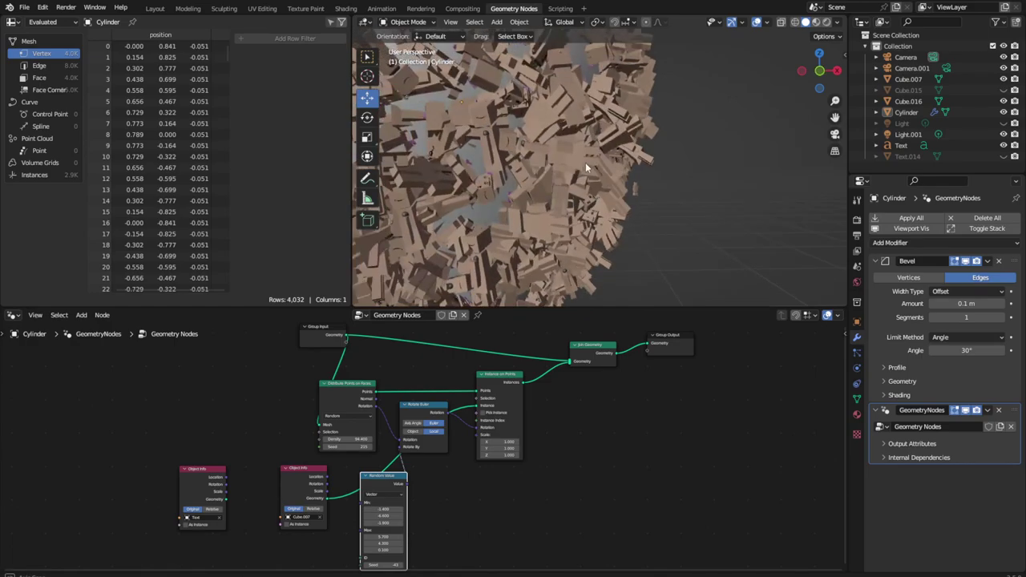
{"action": "mouse_move", "coordinate": [585, 162]}
{"action": "middle_mouse_down"}
{"action": "mouse_move", "coordinate": [628, 177]}
{"action": "mouse_move", "coordinate": [643, 203]}
{"action": "mouse_move", "coordinate": [753, 223]}
{"action": "mouse_move", "coordinate": [641, 174]}
{"action": "mouse_move", "coordinate": [618, 178]}
{"action": "middle_mouse_up"}
{"action": "scroll", "coordinate": [627, 176], "scroll_direction": "down", "scroll_amount": 5}
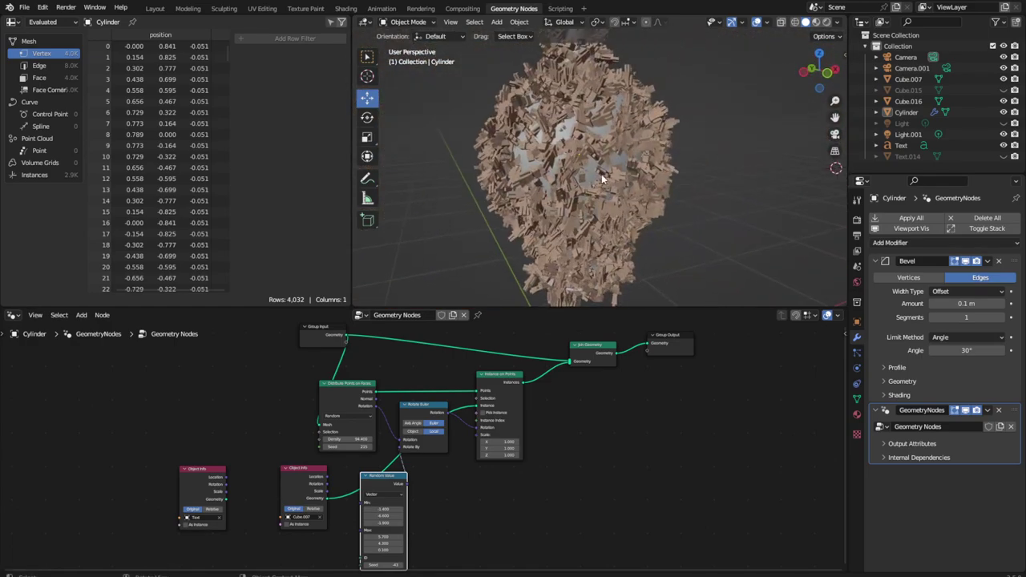
{"action": "scroll", "coordinate": [601, 176], "scroll_direction": "down", "scroll_amount": 2}
{"action": "scroll", "coordinate": [601, 177], "scroll_direction": "down", "scroll_amount": 2}
{"action": "scroll", "coordinate": [602, 176], "scroll_direction": "down", "scroll_amount": 2}
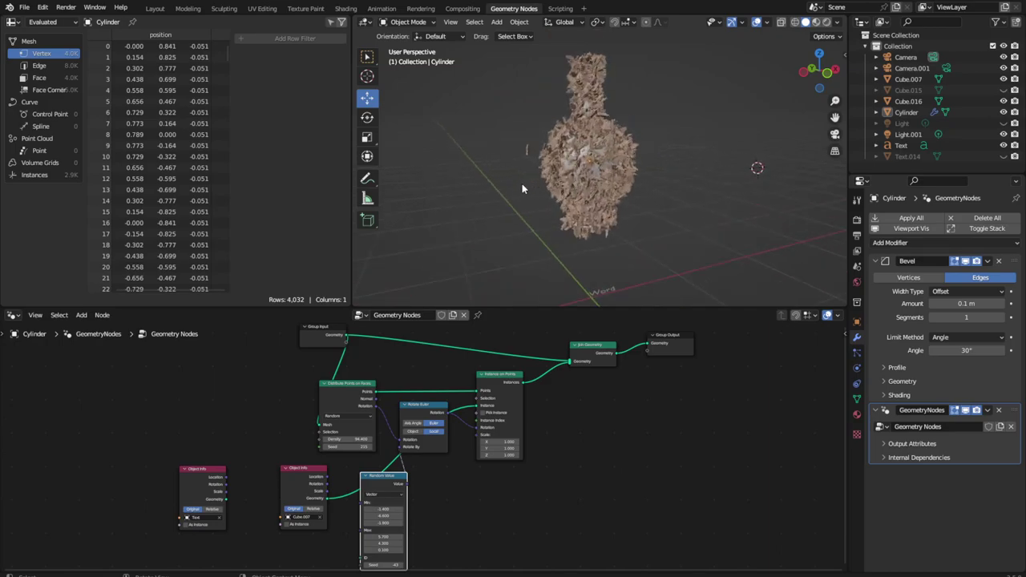
{"action": "scroll", "coordinate": [522, 189], "scroll_direction": "up", "scroll_amount": 3}
{"action": "middle_click_drag", "start_coordinate": [465, 159], "coordinate": [531, 166]}
{"action": "scroll", "coordinate": [486, 162], "scroll_direction": "down", "scroll_amount": 1}
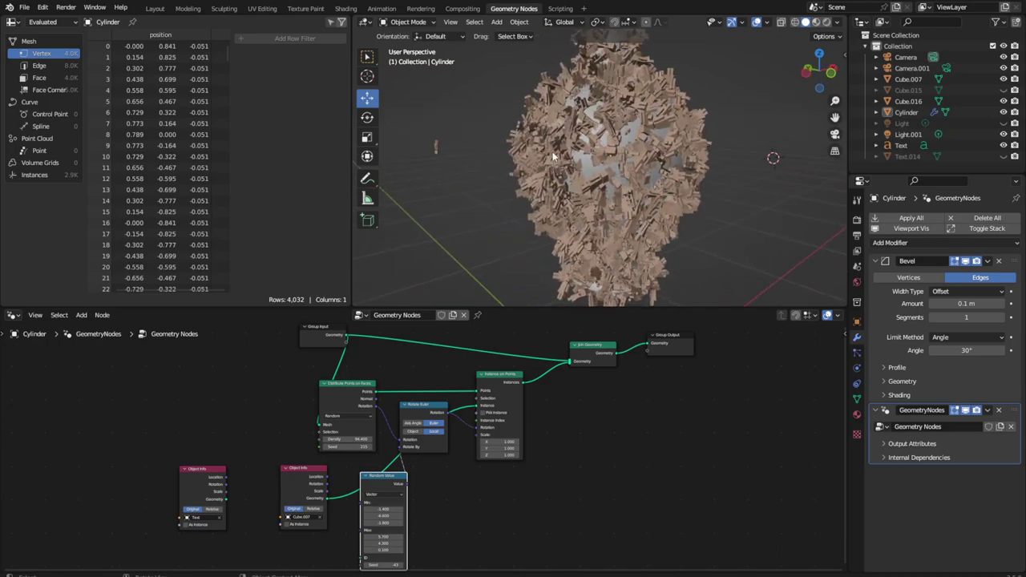
{"action": "scroll", "coordinate": [554, 161], "scroll_direction": "down", "scroll_amount": 2}
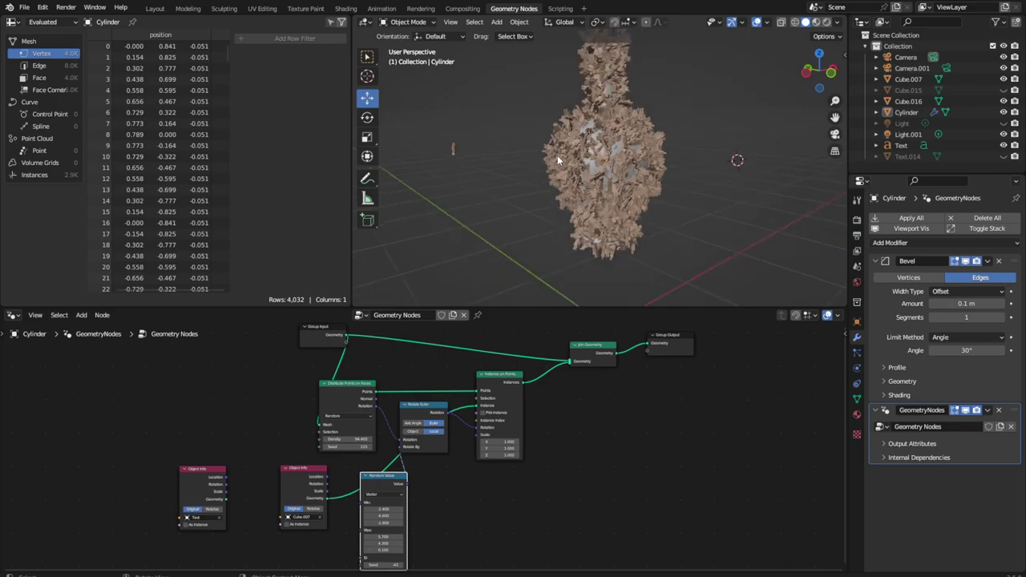
{"action": "middle_click_drag", "start_coordinate": [633, 152], "coordinate": [607, 171]}
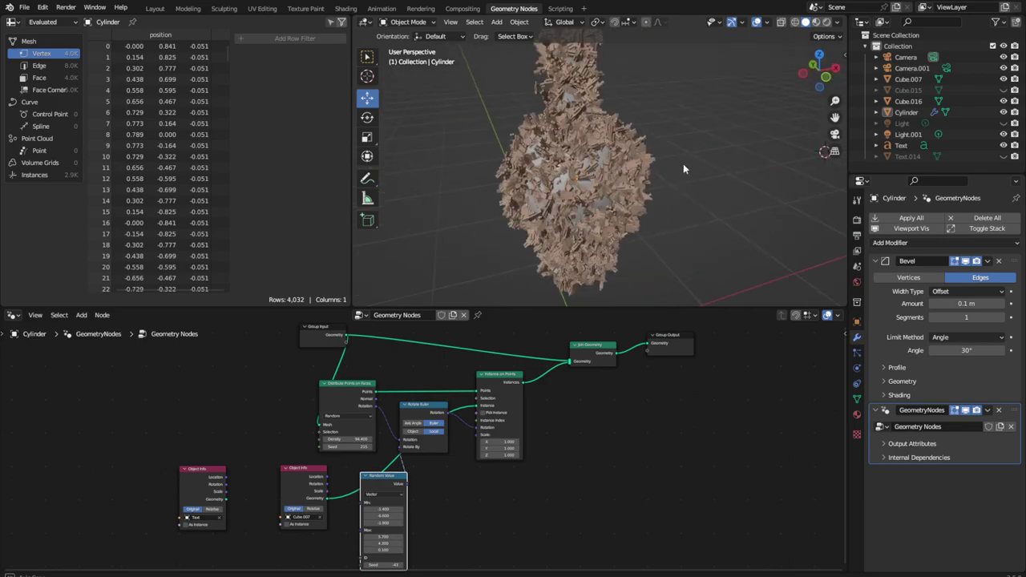
{"action": "middle_click_drag", "start_coordinate": [683, 163], "coordinate": [724, 153]}
{"action": "key", "text": "ctrl+s"}
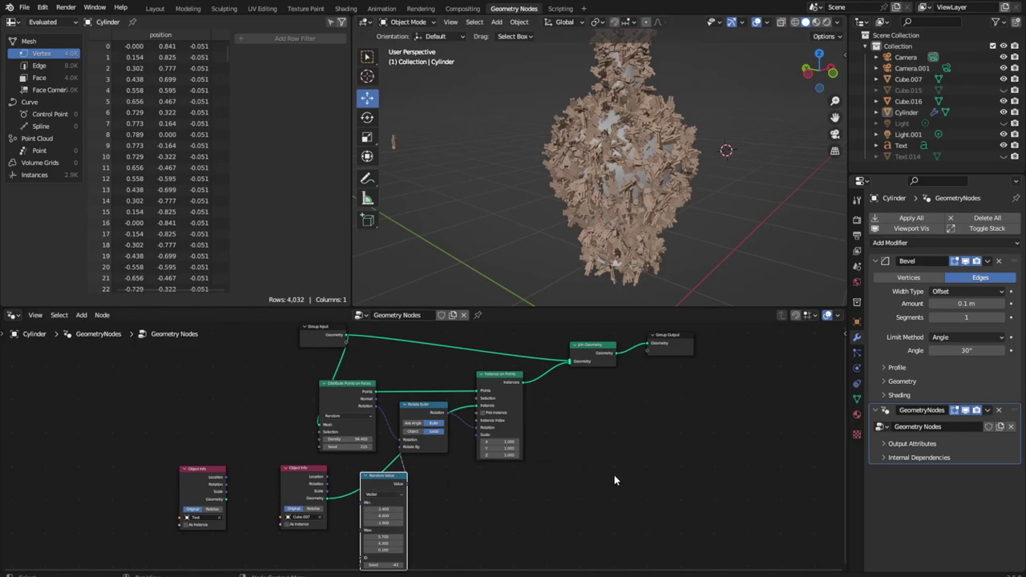
{"action": "middle_click_drag", "start_coordinate": [610, 470], "coordinate": [639, 458]}
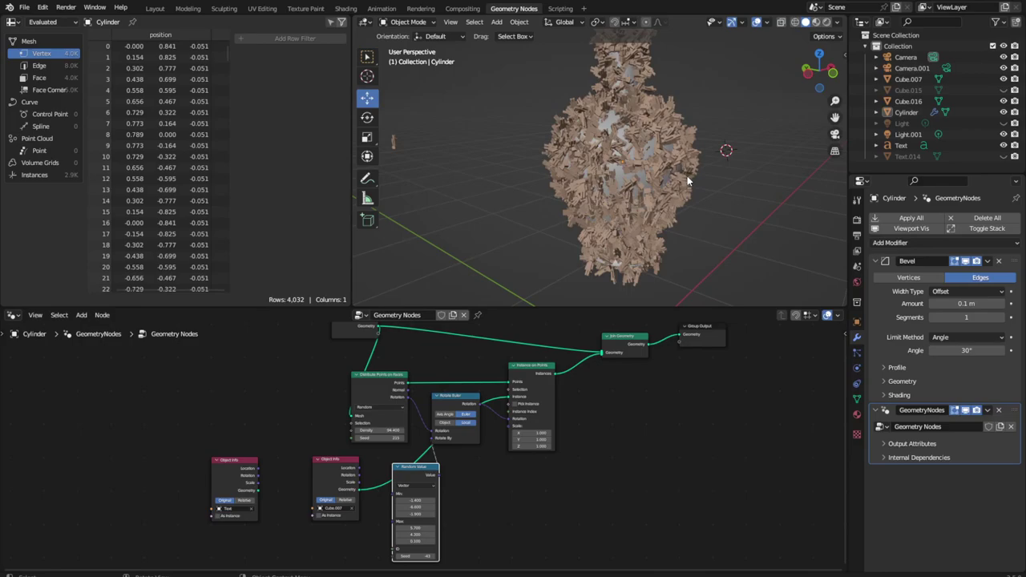
{"action": "mouse_move", "coordinate": [692, 141]}
{"action": "middle_mouse_down"}
{"action": "mouse_move", "coordinate": [622, 146]}
{"action": "mouse_move", "coordinate": [634, 152]}
{"action": "middle_mouse_up"}
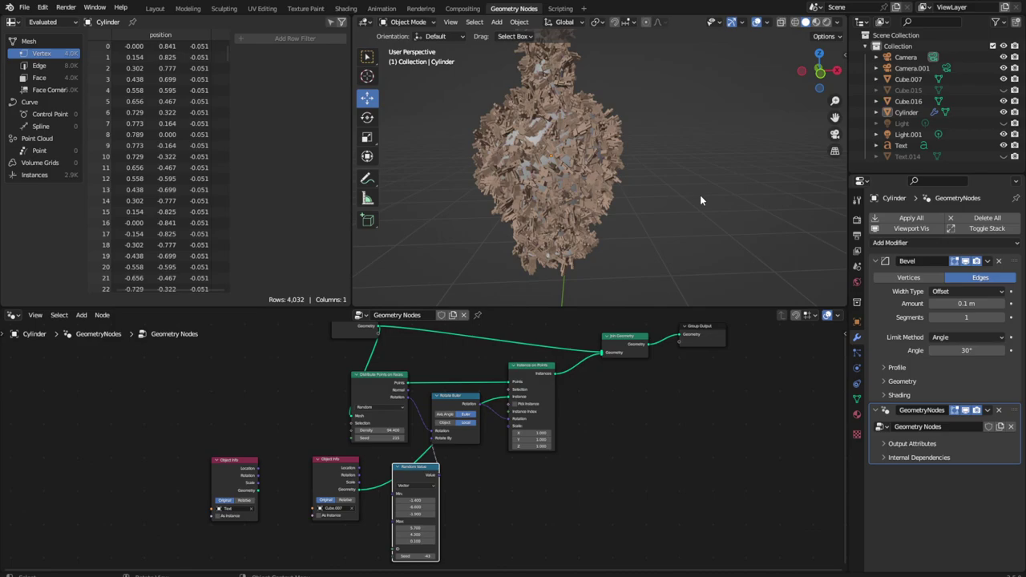
Select the Cylinder, enter Weight Paint mode and paint its centre
{"action": "left_click", "coordinate": [559, 171]}
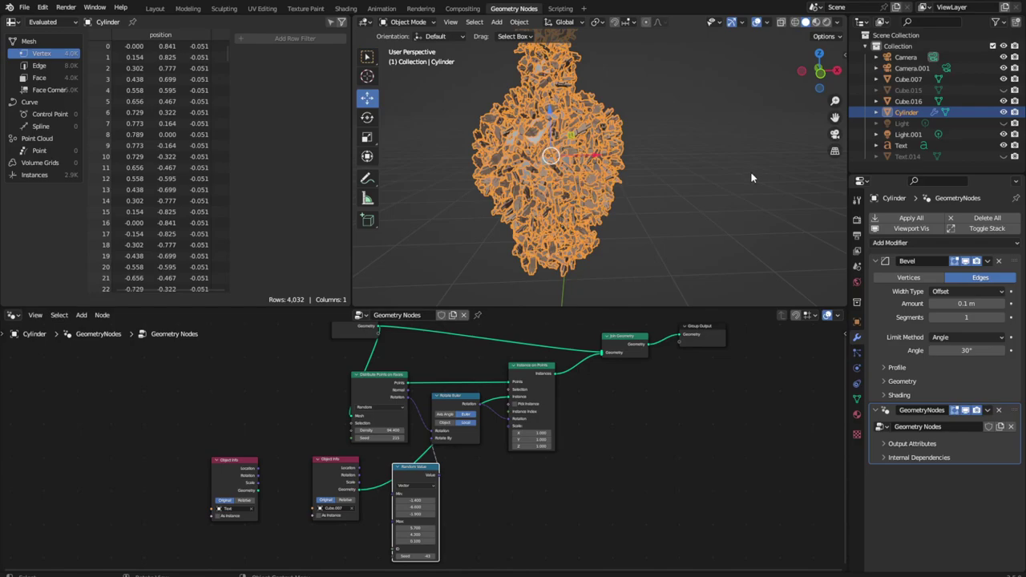
{"action": "key", "text": "ctrl+Tab"}
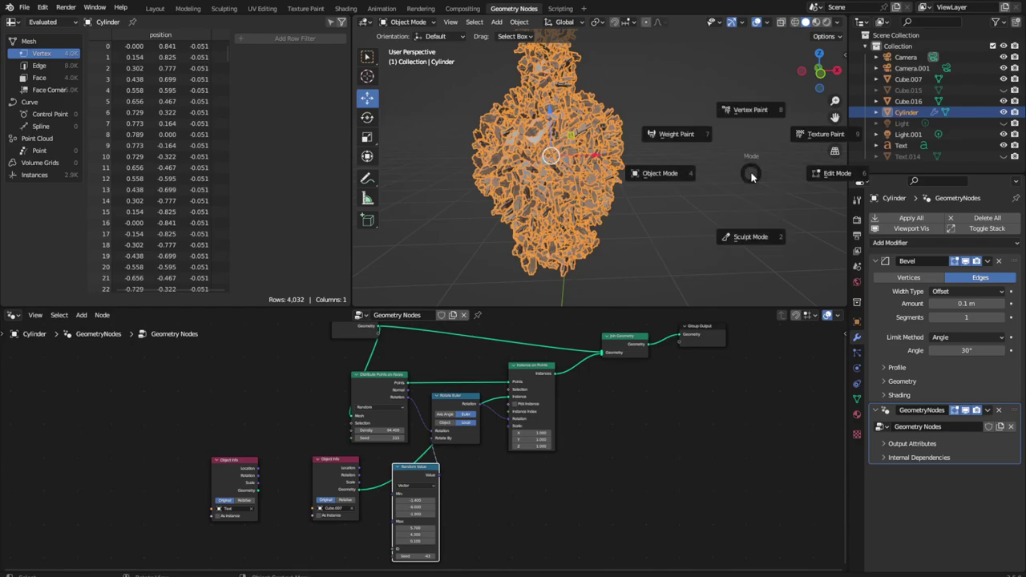
{"action": "left_click", "coordinate": [695, 137]}
{"action": "left_click_drag", "start_coordinate": [561, 141], "coordinate": [529, 125]}
{"action": "left_click_drag", "start_coordinate": [502, 173], "coordinate": [562, 168]}
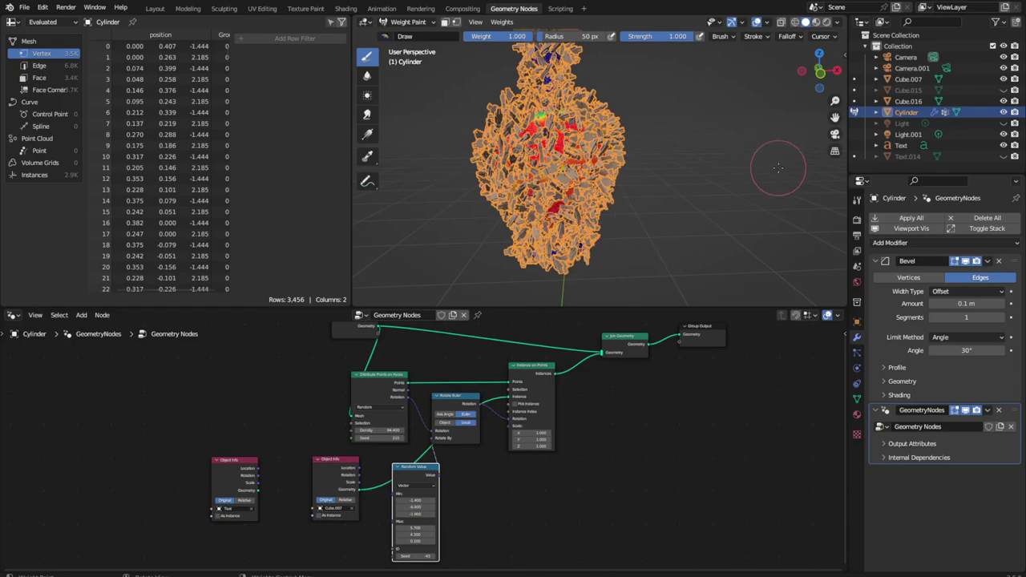
Paint full weight across the middle and lower vase from several angles
{"action": "middle_click_drag", "start_coordinate": [778, 172], "coordinate": [603, 187]}
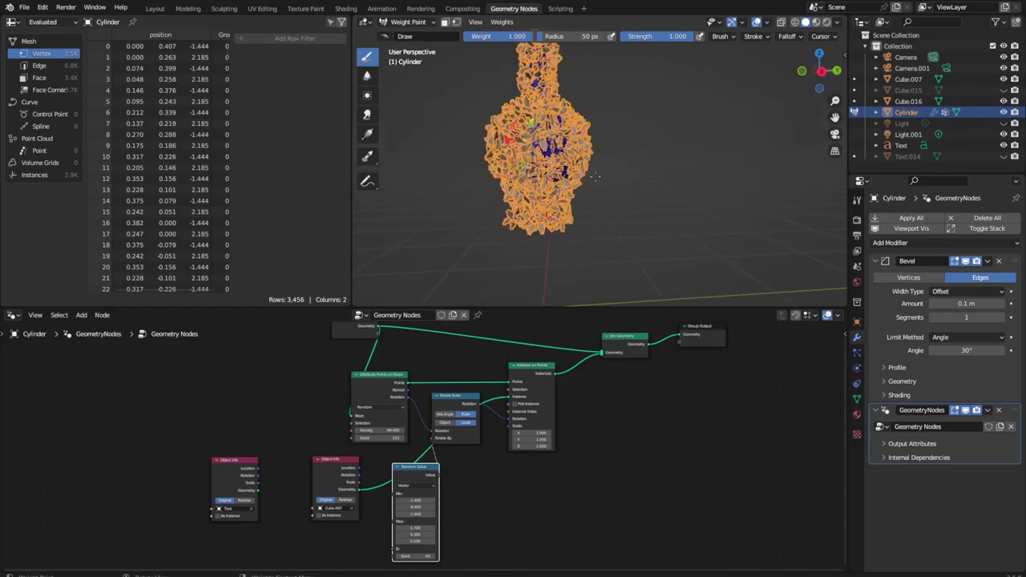
{"action": "mouse_move", "coordinate": [562, 172]}
{"action": "left_mouse_down"}
{"action": "mouse_move", "coordinate": [537, 140]}
{"action": "mouse_move", "coordinate": [481, 120]}
{"action": "mouse_move", "coordinate": [567, 97]}
{"action": "left_mouse_up"}
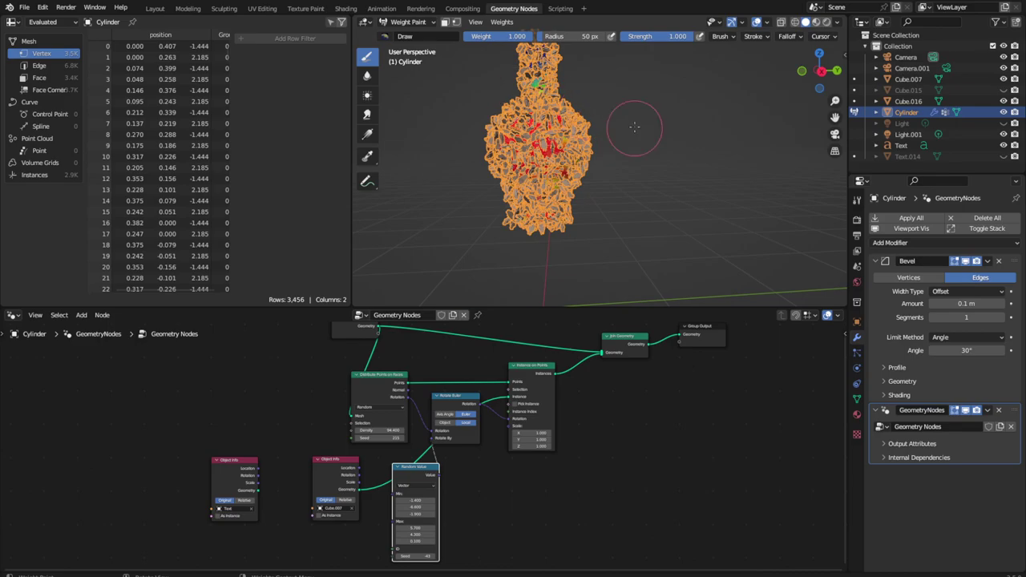
{"action": "middle_click_drag", "start_coordinate": [635, 129], "coordinate": [700, 96]}
{"action": "mouse_move", "coordinate": [700, 96]}
{"action": "left_mouse_down"}
{"action": "mouse_move", "coordinate": [641, 184]}
{"action": "mouse_move", "coordinate": [710, 172]}
{"action": "mouse_move", "coordinate": [659, 198]}
{"action": "left_mouse_up"}
{"action": "middle_click_drag", "start_coordinate": [762, 152], "coordinate": [592, 208]}
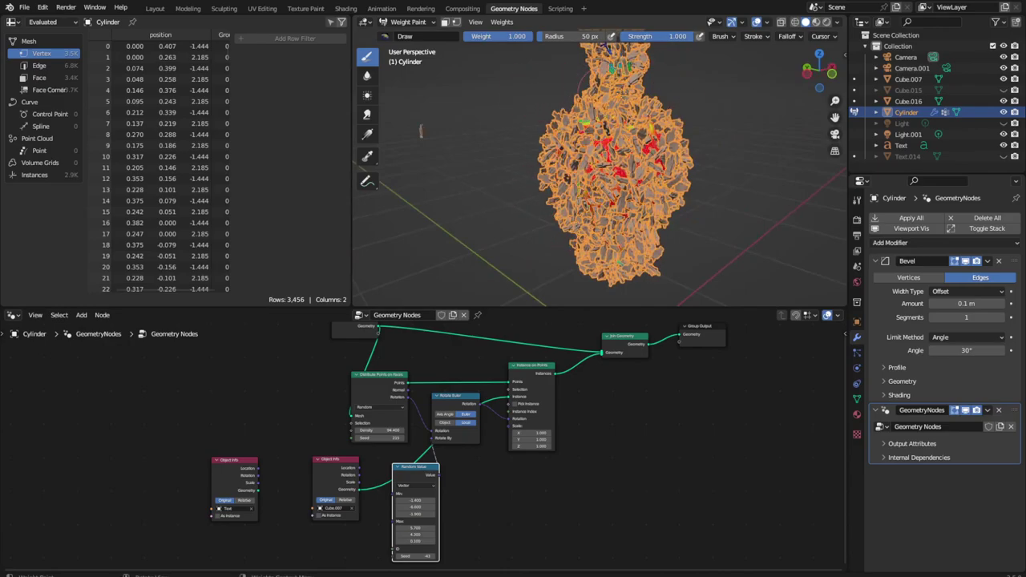
{"action": "scroll", "coordinate": [670, 100], "scroll_direction": "down", "scroll_amount": 2}
{"action": "scroll", "coordinate": [664, 107], "scroll_direction": "down", "scroll_amount": 2}
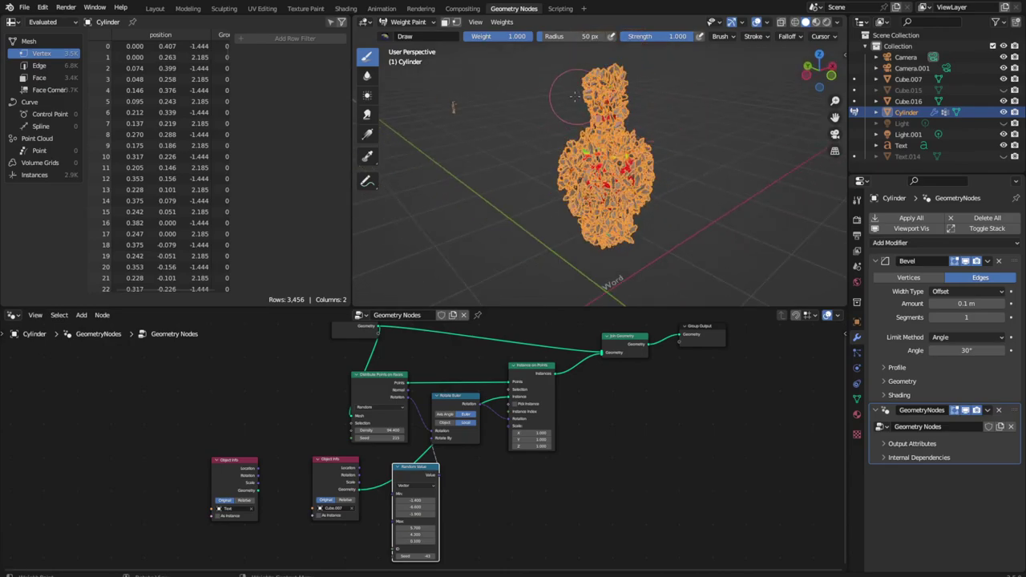
{"action": "middle_click_drag", "start_coordinate": [683, 113], "coordinate": [478, 98]}
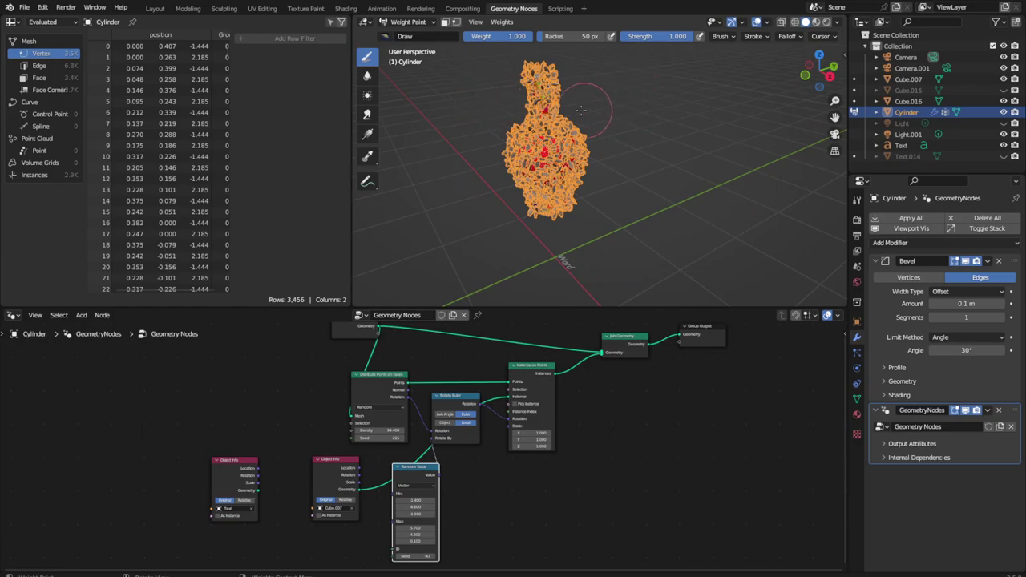
{"action": "middle_click_drag", "start_coordinate": [568, 91], "coordinate": [545, 103]}
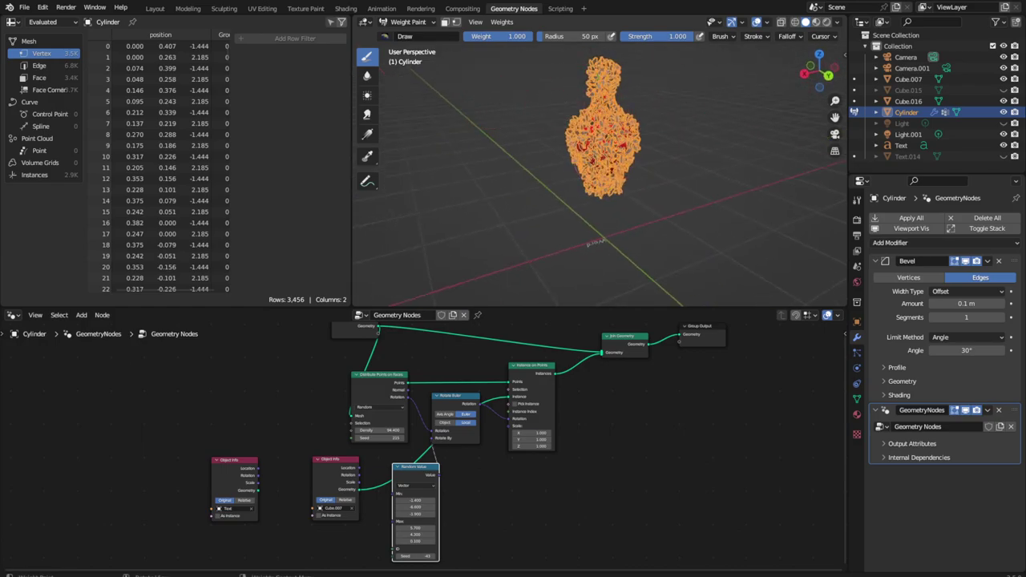
Hide the box instances to reveal the weights and paint remaining blue-green patches red
{"action": "scroll", "coordinate": [689, 132], "scroll_direction": "up", "scroll_amount": 2}
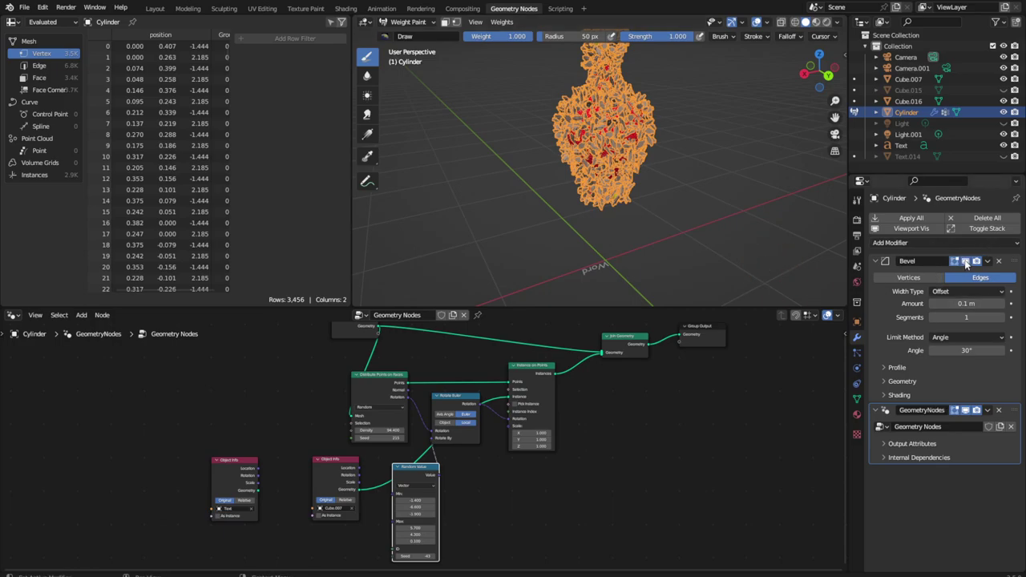
{"action": "left_click", "coordinate": [966, 410]}
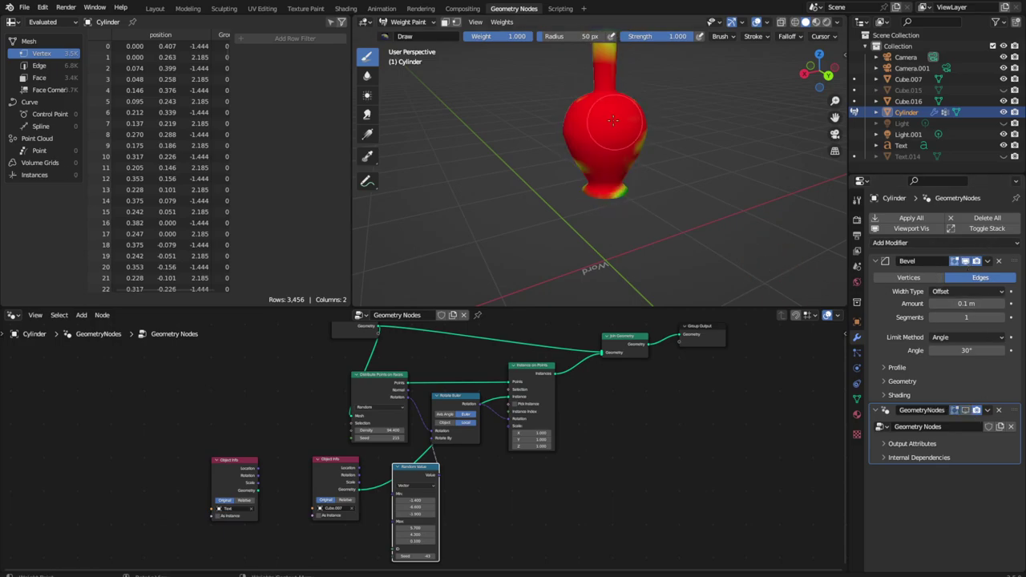
{"action": "mouse_move", "coordinate": [522, 184]}
{"action": "middle_mouse_down"}
{"action": "mouse_move", "coordinate": [485, 110]}
{"action": "mouse_move", "coordinate": [529, 145]}
{"action": "middle_mouse_up"}
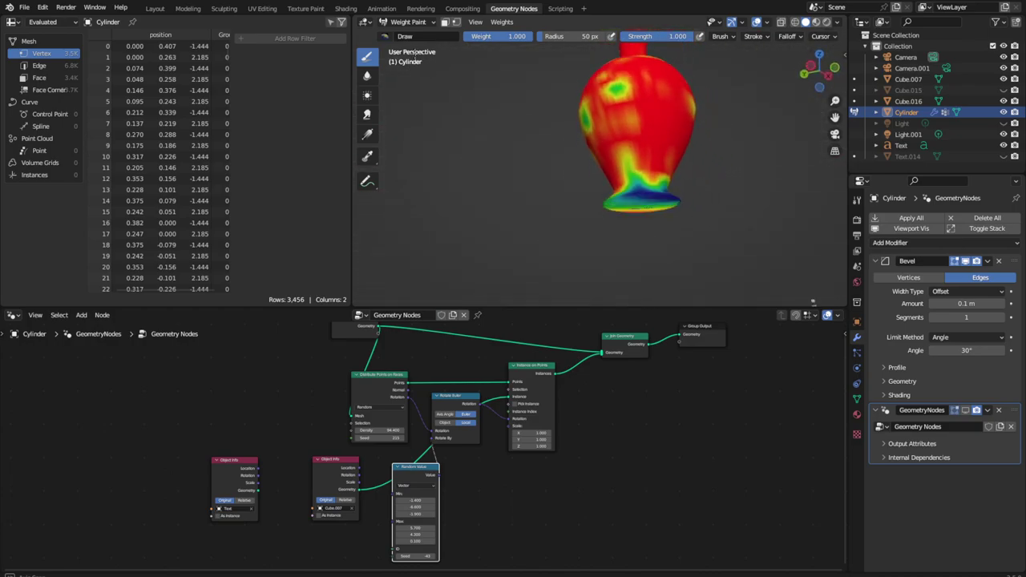
{"action": "left_click_drag", "start_coordinate": [667, 181], "coordinate": [631, 131]}
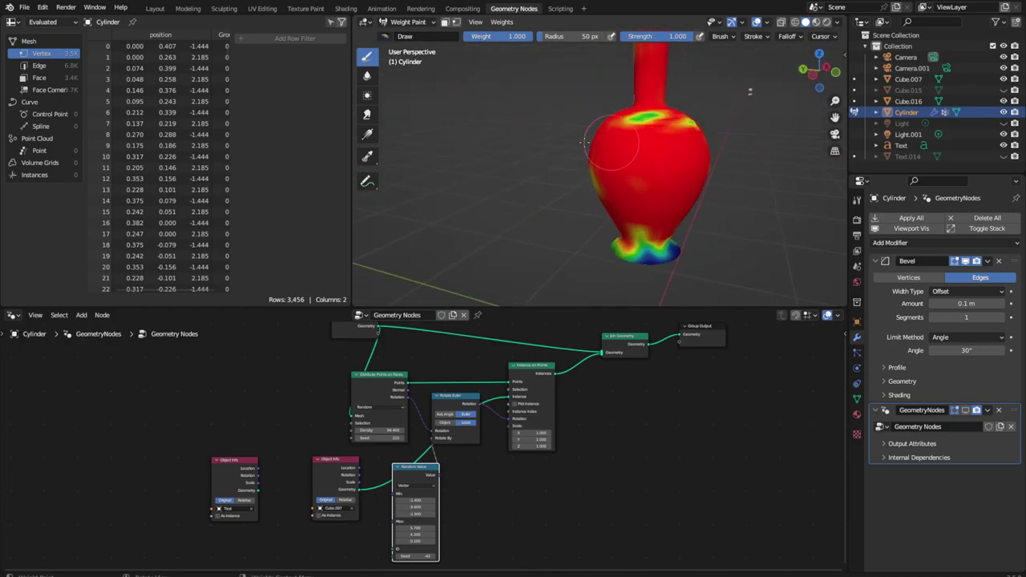
Paint the neck patch red and check the whole vase for unpainted areas
{"action": "scroll", "coordinate": [724, 172], "scroll_direction": "down", "scroll_amount": 2}
{"action": "middle_click_drag", "start_coordinate": [724, 172], "coordinate": [550, 93]}
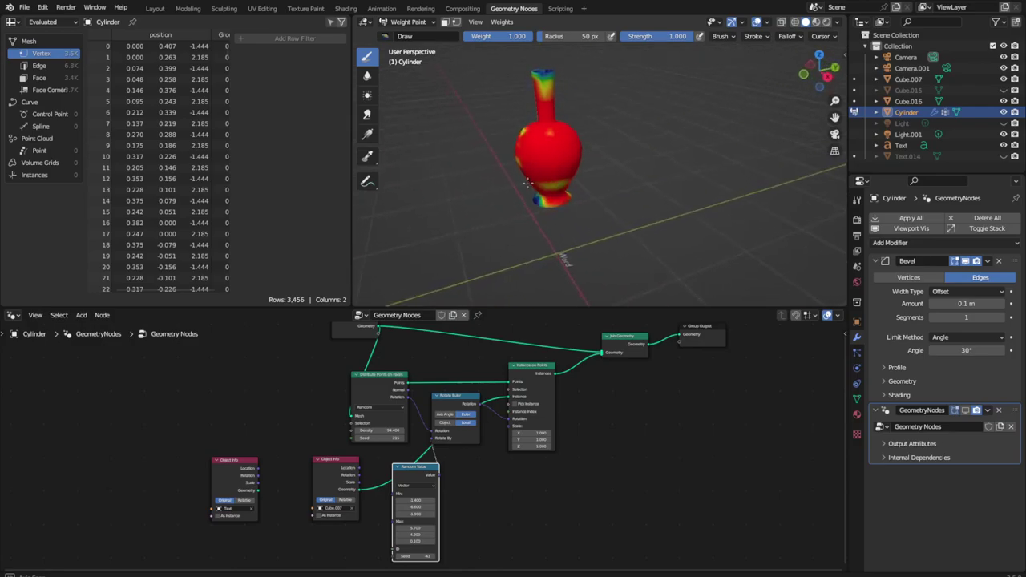
{"action": "left_click_drag", "start_coordinate": [550, 92], "coordinate": [552, 108]}
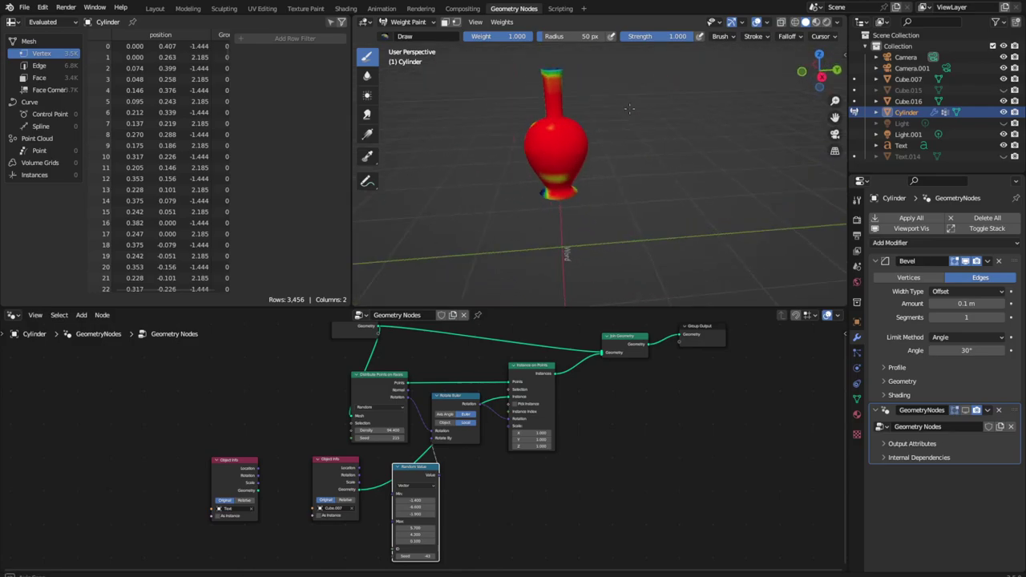
{"action": "middle_click_drag", "start_coordinate": [561, 104], "coordinate": [633, 84]}
{"action": "mouse_move", "coordinate": [698, 129]}
{"action": "middle_mouse_down"}
{"action": "mouse_move", "coordinate": [653, 168]}
{"action": "mouse_move", "coordinate": [592, 179]}
{"action": "middle_mouse_up"}
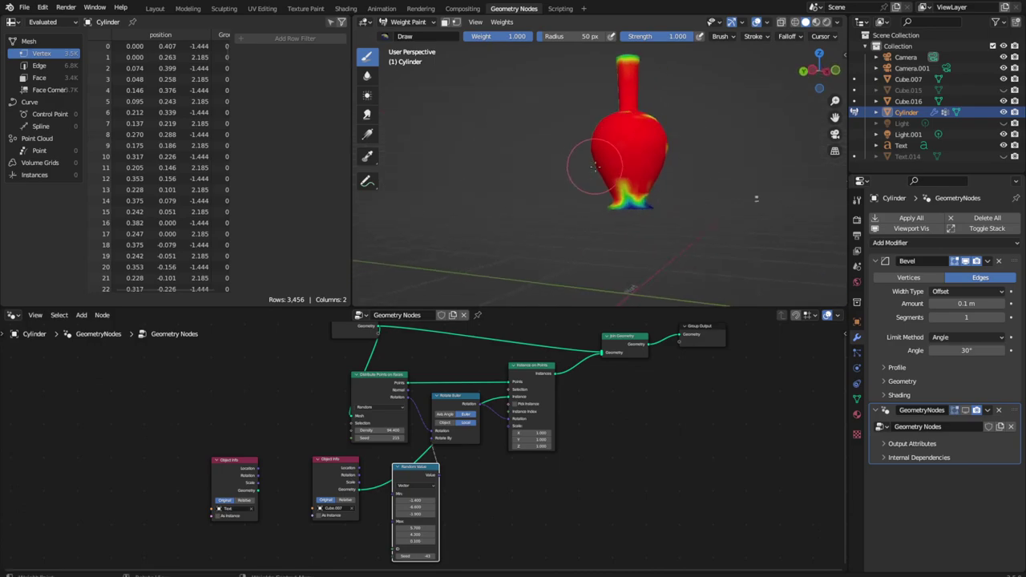
{"action": "middle_click_drag", "start_coordinate": [681, 186], "coordinate": [566, 160]}
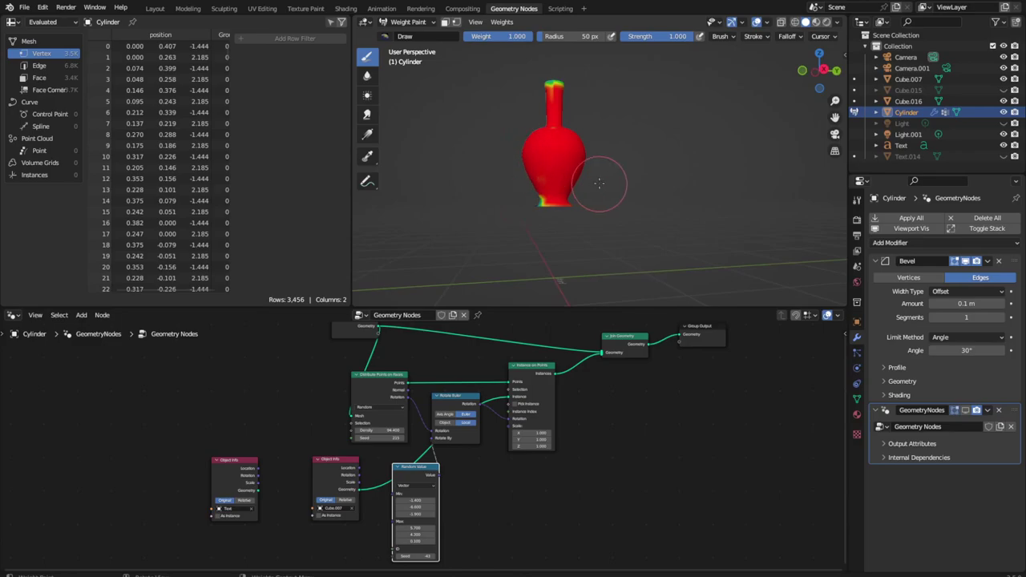
{"action": "mouse_move", "coordinate": [600, 115]}
{"action": "middle_mouse_down"}
{"action": "mouse_move", "coordinate": [637, 100]}
{"action": "mouse_move", "coordinate": [519, 130]}
{"action": "mouse_move", "coordinate": [640, 203]}
{"action": "mouse_move", "coordinate": [634, 121]}
{"action": "mouse_move", "coordinate": [554, 182]}
{"action": "middle_mouse_up"}
{"action": "middle_click_drag", "start_coordinate": [622, 184], "coordinate": [567, 175]}
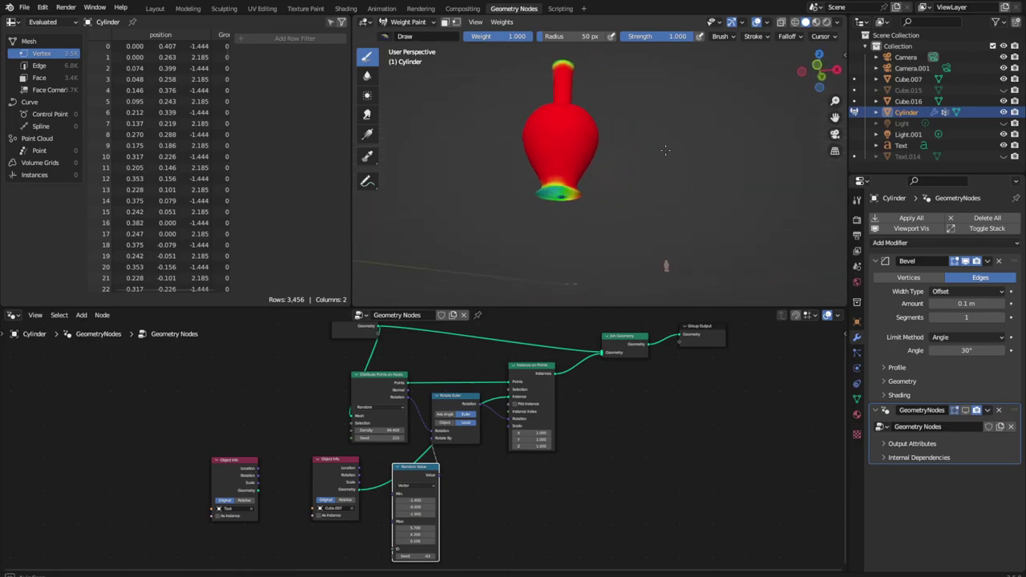
{"action": "scroll", "coordinate": [614, 187], "scroll_direction": "up", "scroll_amount": 2}
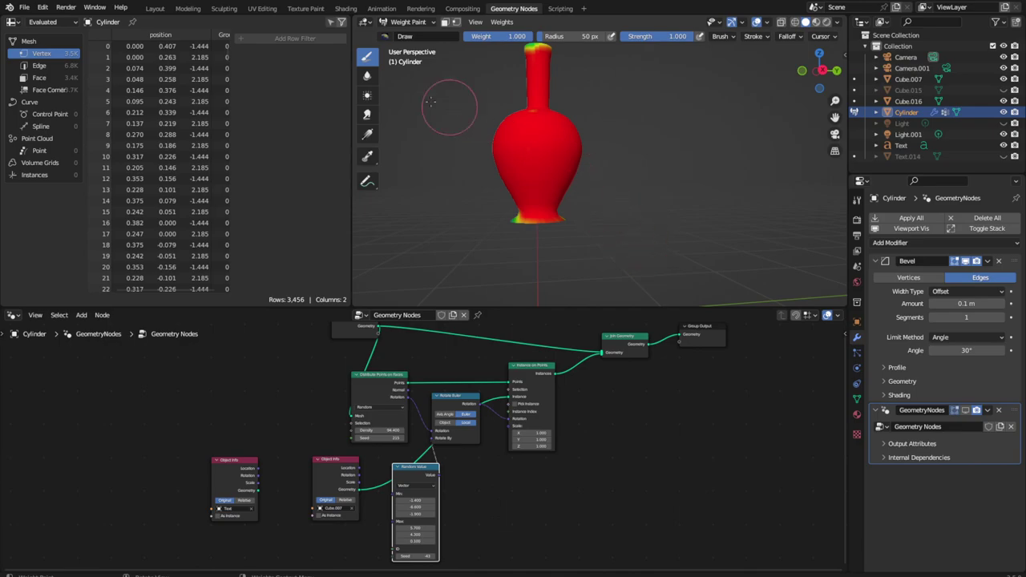
Smooth the base weights with the Blur brush, then undo the smoothing
{"action": "left_click", "coordinate": [368, 76]}
{"action": "mouse_move", "coordinate": [627, 242]}
{"action": "middle_mouse_down"}
{"action": "mouse_move", "coordinate": [645, 224]}
{"action": "mouse_move", "coordinate": [513, 256]}
{"action": "middle_mouse_up"}
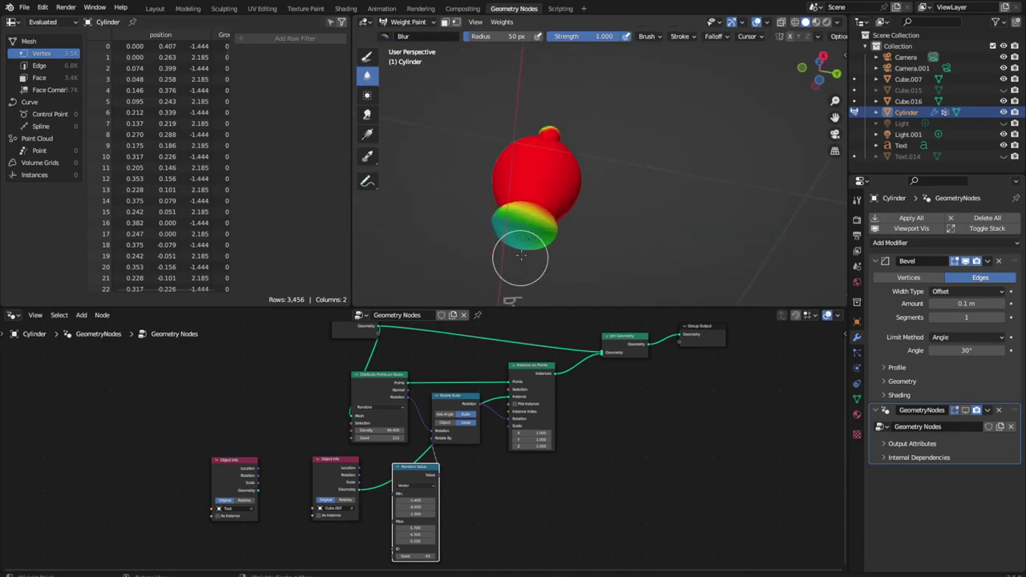
{"action": "mouse_move", "coordinate": [513, 257]}
{"action": "left_mouse_down"}
{"action": "mouse_move", "coordinate": [543, 222]}
{"action": "mouse_move", "coordinate": [515, 254]}
{"action": "mouse_move", "coordinate": [540, 222]}
{"action": "mouse_move", "coordinate": [541, 248]}
{"action": "left_mouse_up"}
{"action": "key", "text": "ctrl+z"}
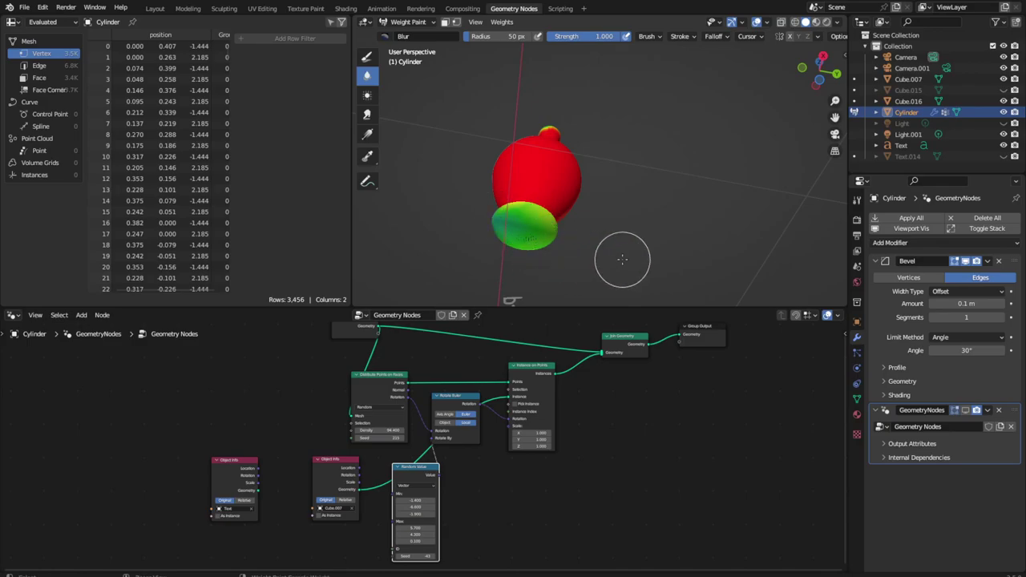
{"action": "key", "text": "ctrl+z"}
Return to the Draw brush and repaint full weight over the lower vase
{"action": "left_click", "coordinate": [369, 96]}
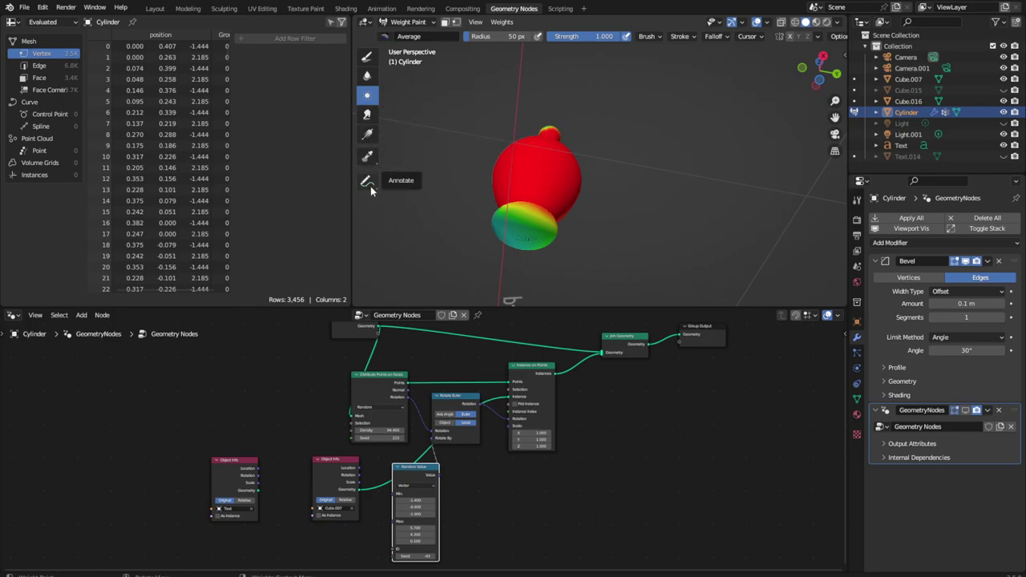
{"action": "left_click", "coordinate": [367, 56]}
{"action": "left_click_drag", "start_coordinate": [527, 233], "coordinate": [503, 220]}
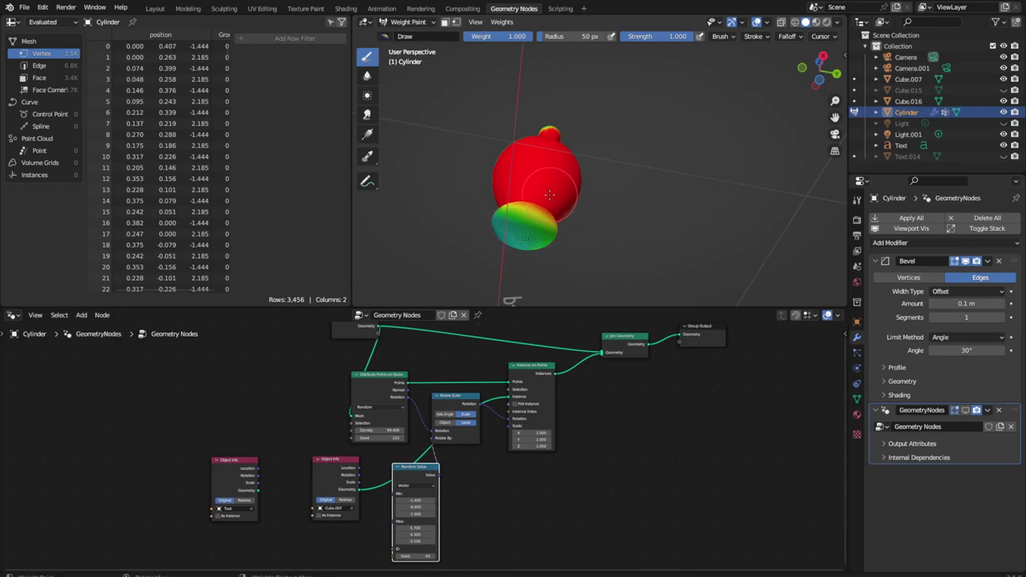
{"action": "left_click", "coordinate": [511, 38]}
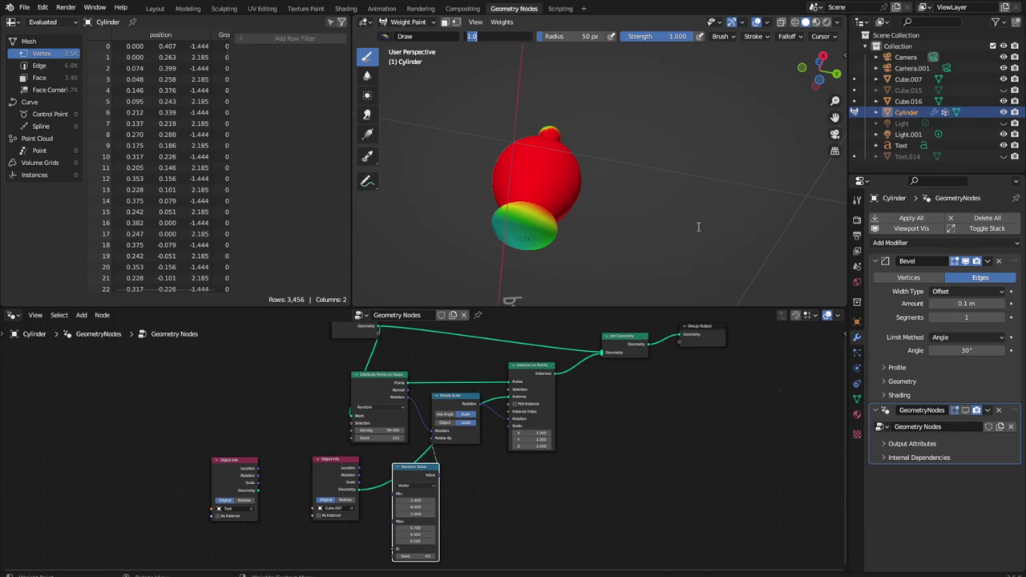
Confirm brush weight 1.0 and bring the vase's opening and neck into close view
{"action": "key", "text": "Return"}
{"action": "mouse_move", "coordinate": [699, 227]}
{"action": "middle_mouse_down"}
{"action": "mouse_move", "coordinate": [443, 279]}
{"action": "mouse_move", "coordinate": [665, 273]}
{"action": "middle_mouse_up"}
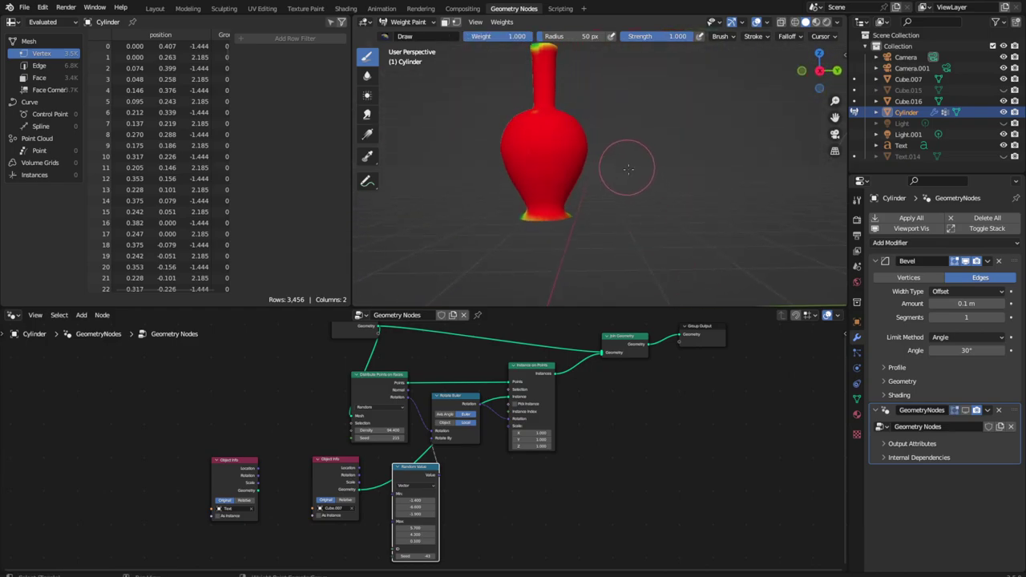
{"action": "middle_click_drag", "start_coordinate": [628, 168], "coordinate": [647, 236], "text": "shift"}
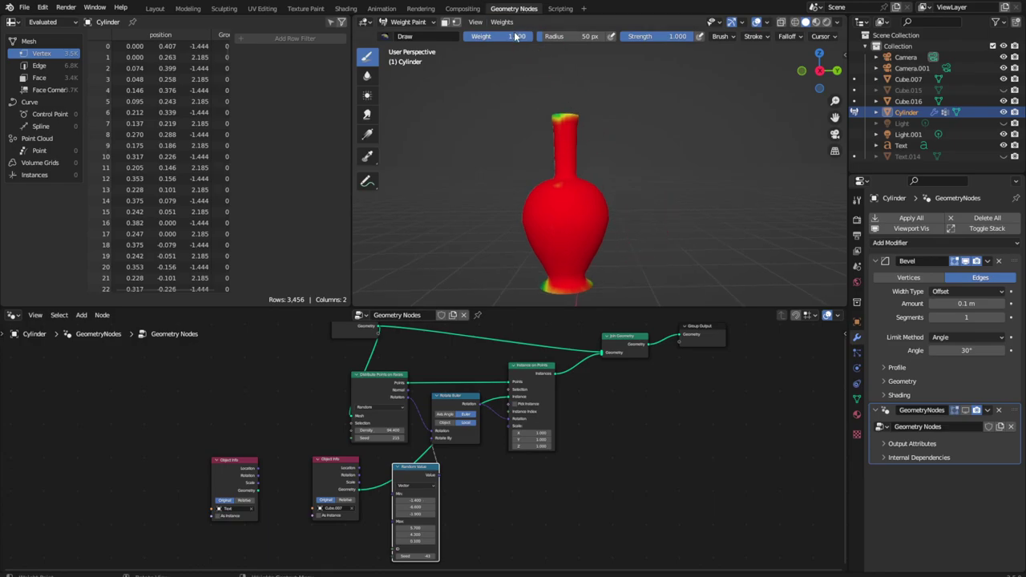
{"action": "scroll", "coordinate": [591, 154], "scroll_direction": "down", "scroll_amount": 3}
{"action": "mouse_move", "coordinate": [607, 180]}
{"action": "middle_mouse_down"}
{"action": "mouse_move", "coordinate": [626, 179]}
{"action": "mouse_move", "coordinate": [607, 202]}
{"action": "middle_mouse_up"}
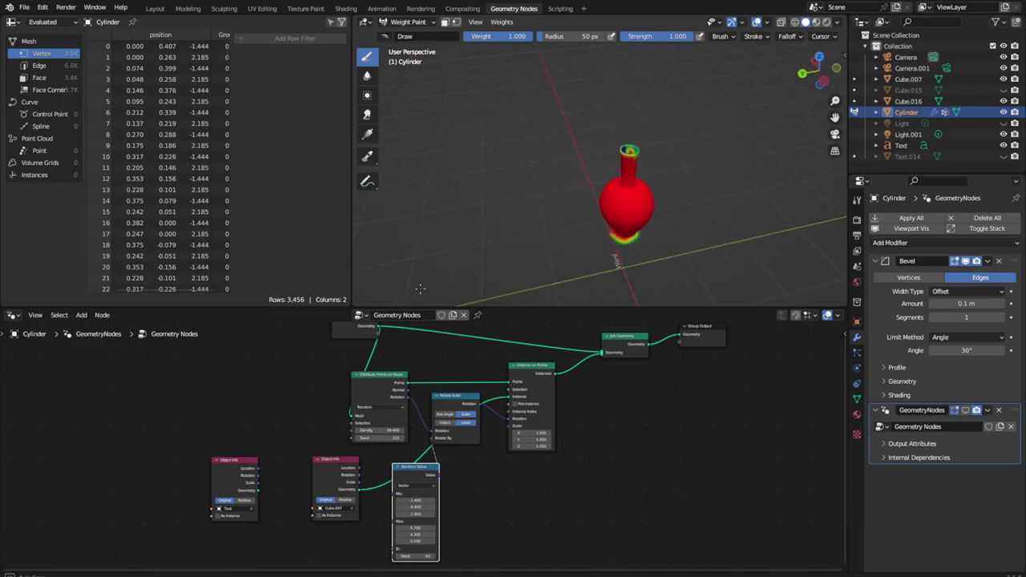
{"action": "scroll", "coordinate": [607, 202], "scroll_direction": "up", "scroll_amount": 2}
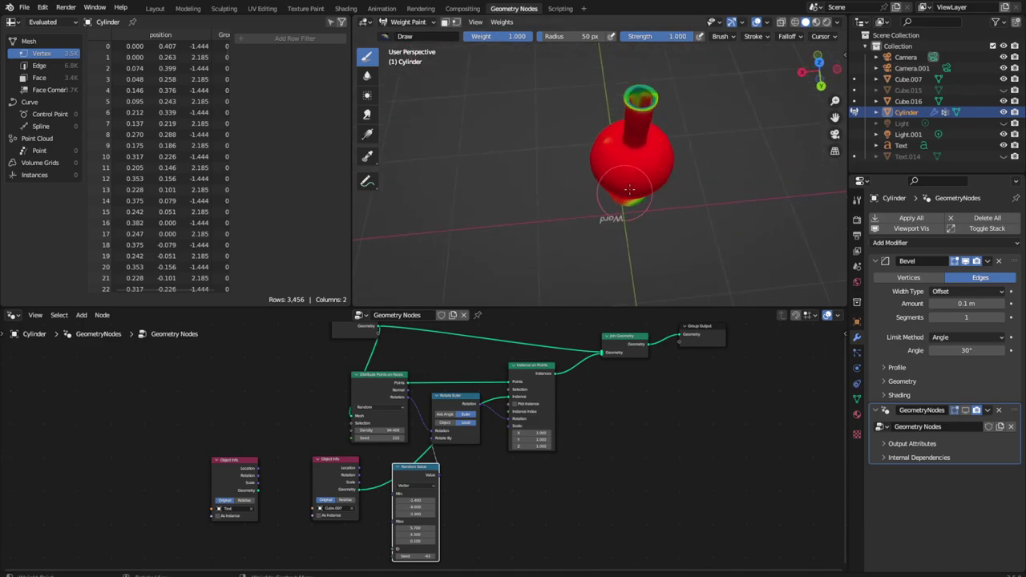
{"action": "scroll", "coordinate": [607, 202], "scroll_direction": "up", "scroll_amount": 3}
{"action": "mouse_move", "coordinate": [607, 202]}
{"action": "middle_mouse_down"}
{"action": "mouse_move", "coordinate": [725, 172]}
{"action": "mouse_move", "coordinate": [525, 185]}
{"action": "mouse_move", "coordinate": [605, 175]}
{"action": "middle_mouse_up"}
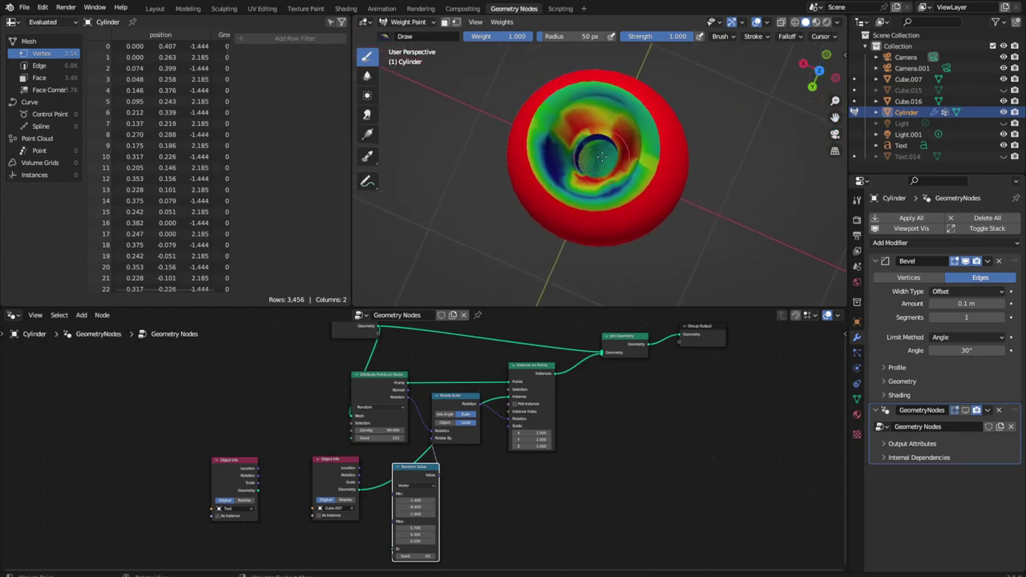
{"action": "scroll", "coordinate": [606, 175], "scroll_direction": "up", "scroll_amount": 3}
{"action": "scroll", "coordinate": [605, 176], "scroll_direction": "up", "scroll_amount": 3}
{"action": "scroll", "coordinate": [605, 177], "scroll_direction": "up", "scroll_amount": 2}
{"action": "scroll", "coordinate": [605, 181], "scroll_direction": "up", "scroll_amount": 3}
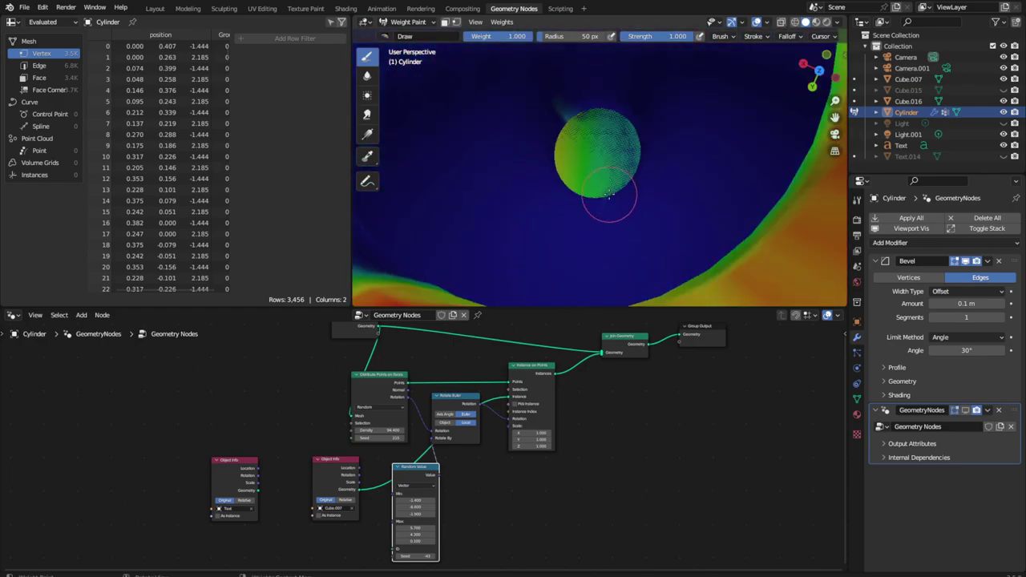
{"action": "scroll", "coordinate": [607, 189], "scroll_direction": "up", "scroll_amount": 2}
{"action": "scroll", "coordinate": [609, 198], "scroll_direction": "up", "scroll_amount": 2}
{"action": "scroll", "coordinate": [608, 198], "scroll_direction": "down", "scroll_amount": 8}
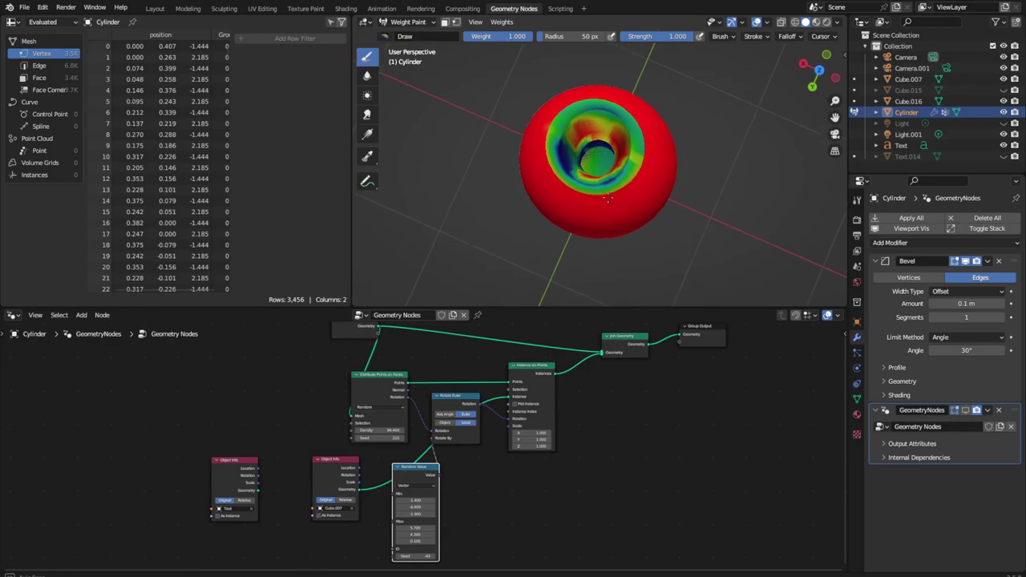
{"action": "mouse_move", "coordinate": [609, 198]}
{"action": "middle_mouse_down"}
{"action": "mouse_move", "coordinate": [647, 152]}
{"action": "mouse_move", "coordinate": [665, 232]}
{"action": "mouse_move", "coordinate": [682, 180]}
{"action": "mouse_move", "coordinate": [730, 173]}
{"action": "middle_mouse_up"}
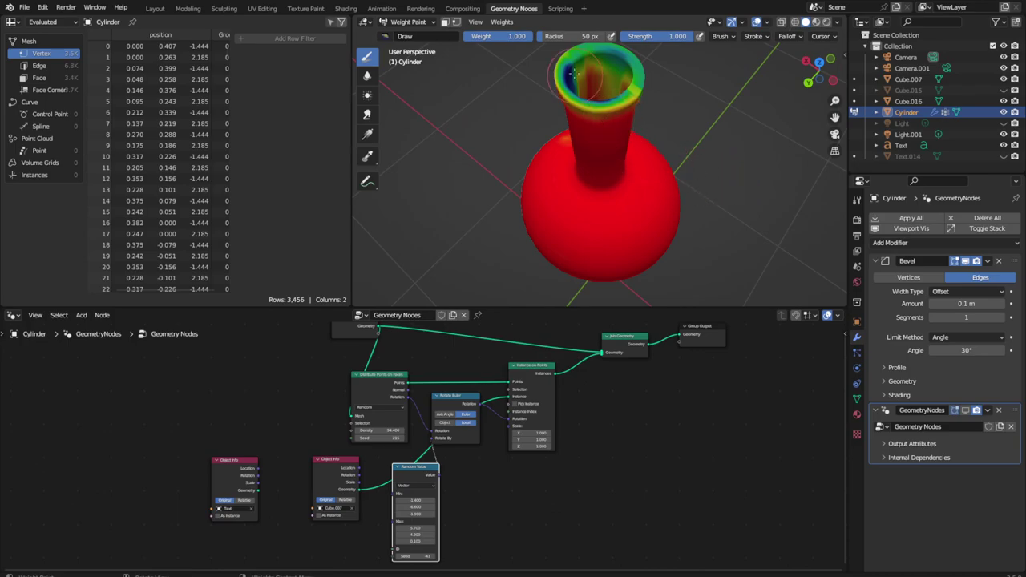
Shrink the brush radius to 16 px and paint full weight on the rim and neck
{"action": "right_click", "coordinate": [673, 119]}
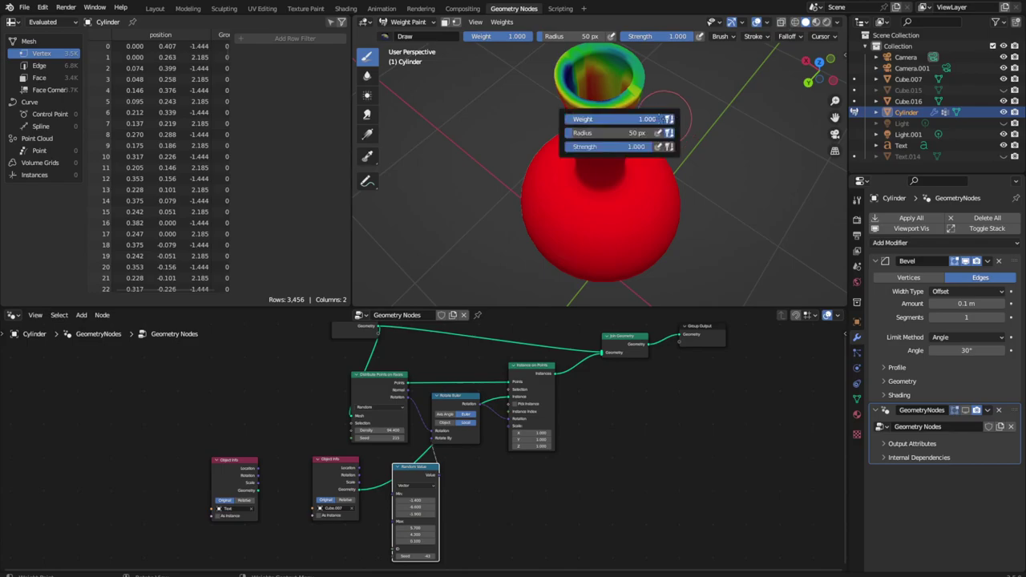
{"action": "mouse_move", "coordinate": [636, 119]}
{"action": "left_mouse_down"}
{"action": "mouse_move", "coordinate": [614, 119]}
{"action": "mouse_move", "coordinate": [666, 118]}
{"action": "left_mouse_up"}
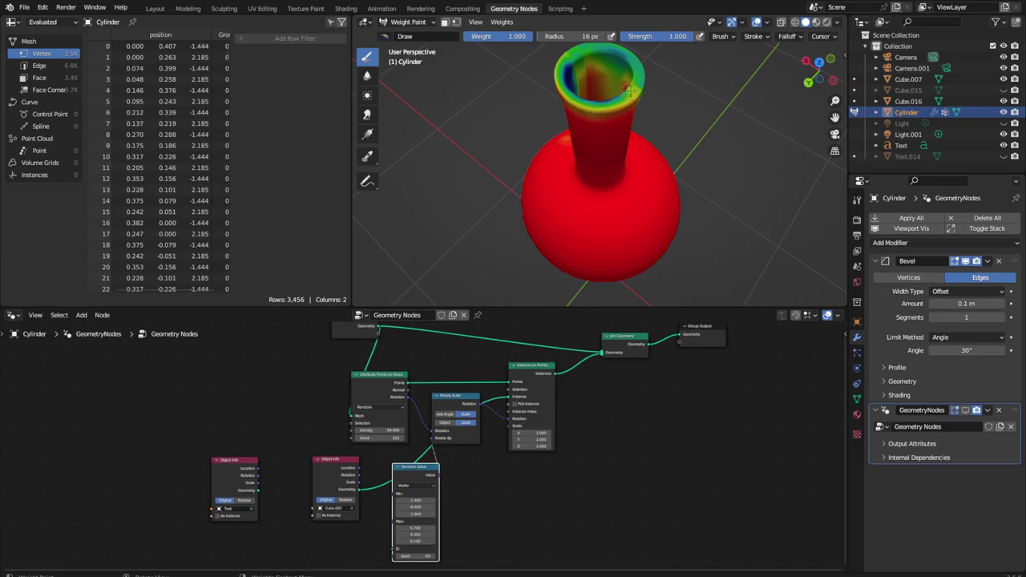
{"action": "right_click", "coordinate": [619, 113]}
{"action": "middle_click_drag", "start_coordinate": [557, 134], "coordinate": [570, 168]}
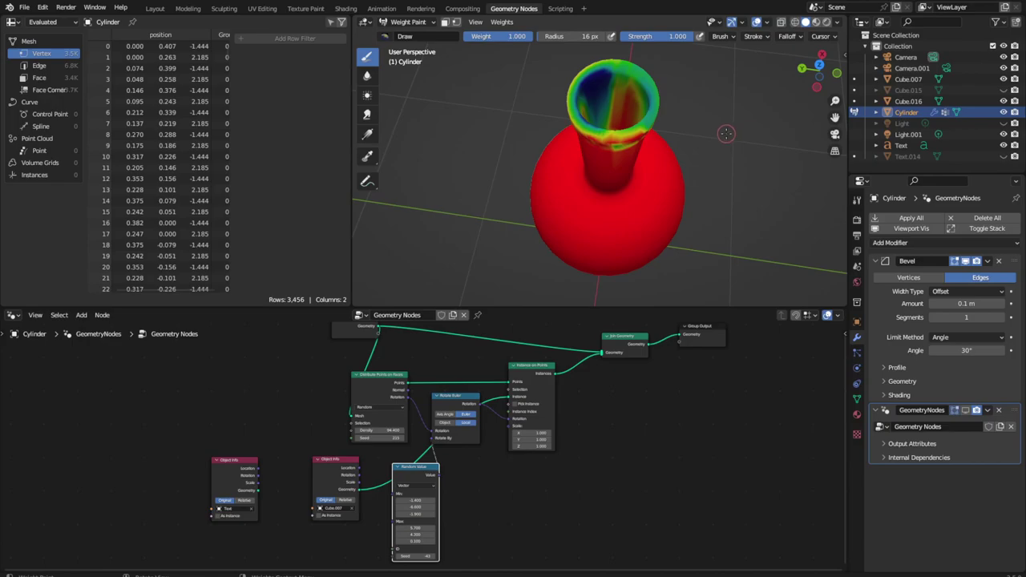
{"action": "middle_click_drag", "start_coordinate": [791, 132], "coordinate": [594, 131]}
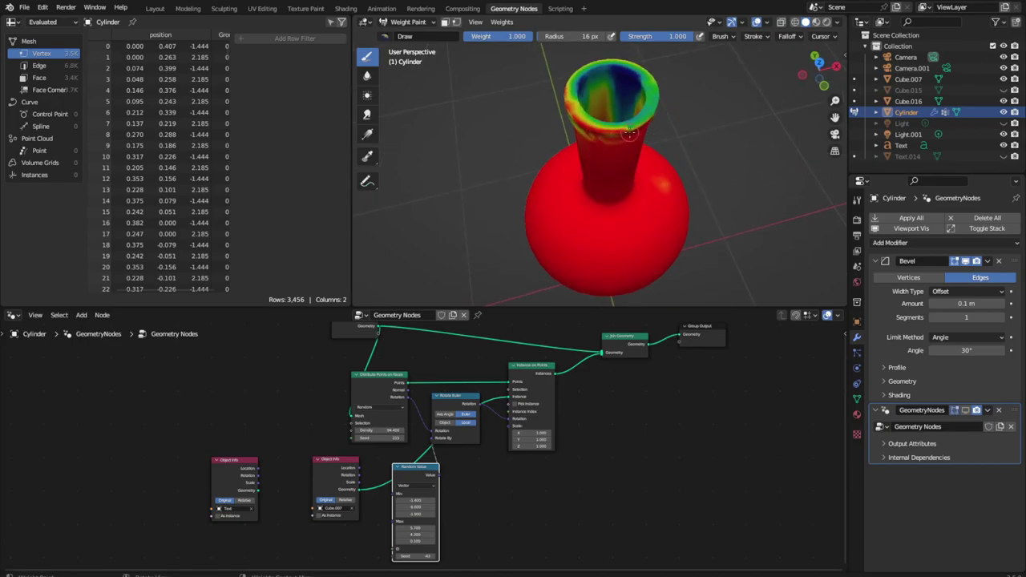
{"action": "middle_click_drag", "start_coordinate": [613, 134], "coordinate": [608, 136]}
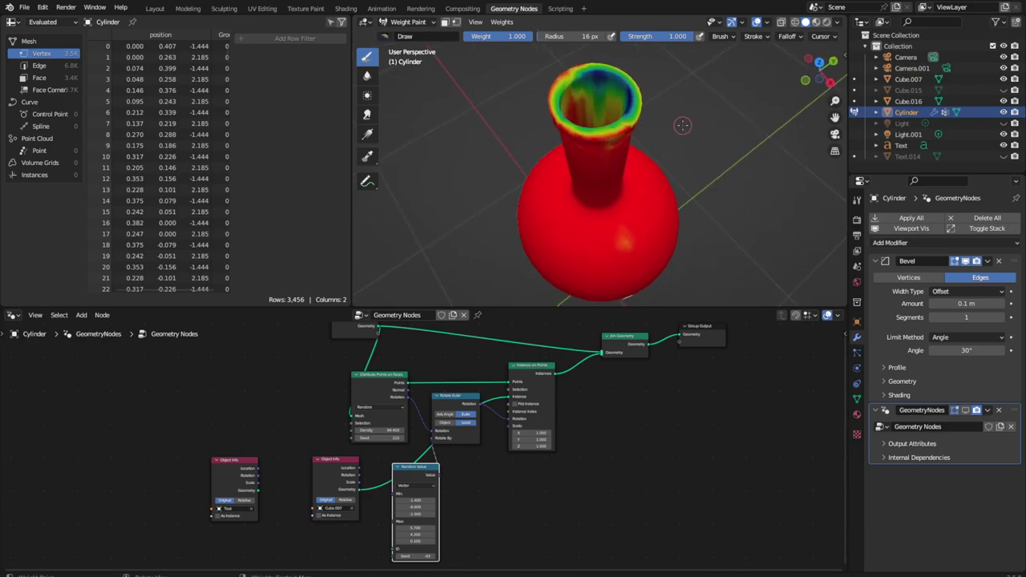
{"action": "mouse_move", "coordinate": [683, 125]}
{"action": "middle_mouse_down"}
{"action": "mouse_move", "coordinate": [569, 134]}
{"action": "mouse_move", "coordinate": [621, 116]}
{"action": "middle_mouse_up"}
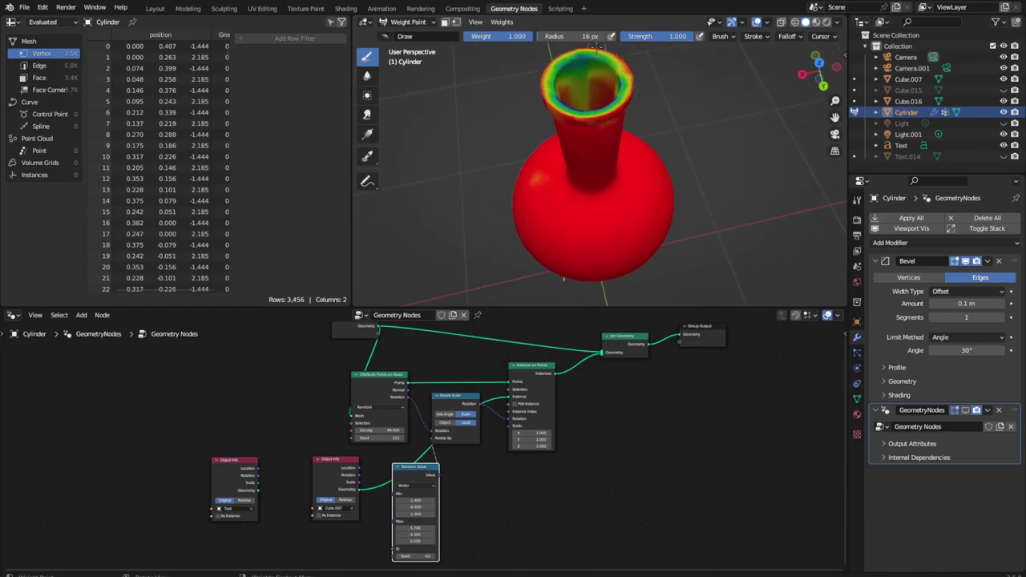
{"action": "mouse_move", "coordinate": [596, 45]}
{"action": "middle_mouse_down"}
{"action": "mouse_move", "coordinate": [806, 153]}
{"action": "mouse_move", "coordinate": [225, 119]}
{"action": "middle_mouse_up"}
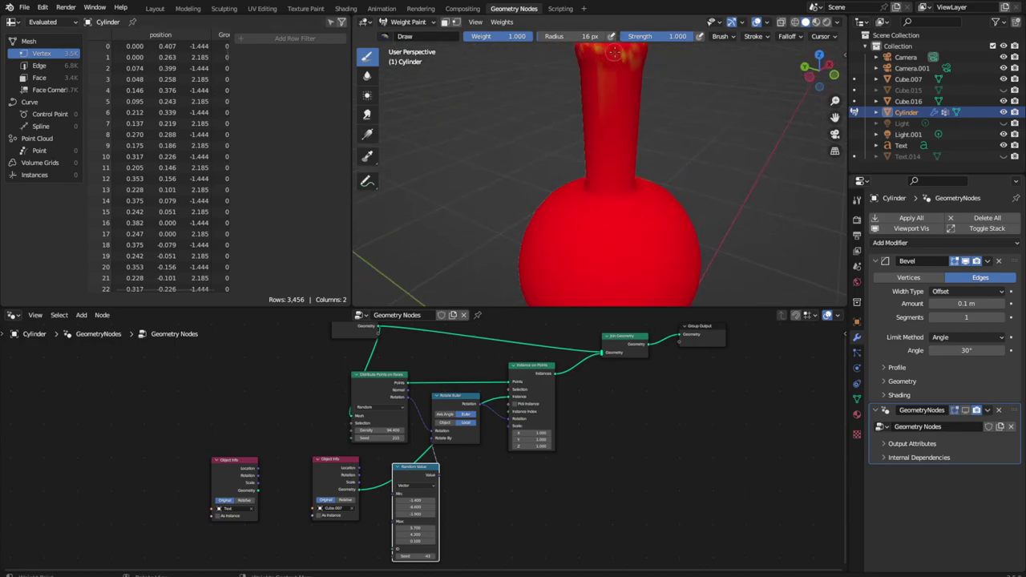
Turn on the GeometryNodes modifier's viewport display so the vase shows its box instances
{"action": "scroll", "coordinate": [690, 149], "scroll_direction": "down", "scroll_amount": 5}
{"action": "scroll", "coordinate": [722, 174], "scroll_direction": "down", "scroll_amount": 2}
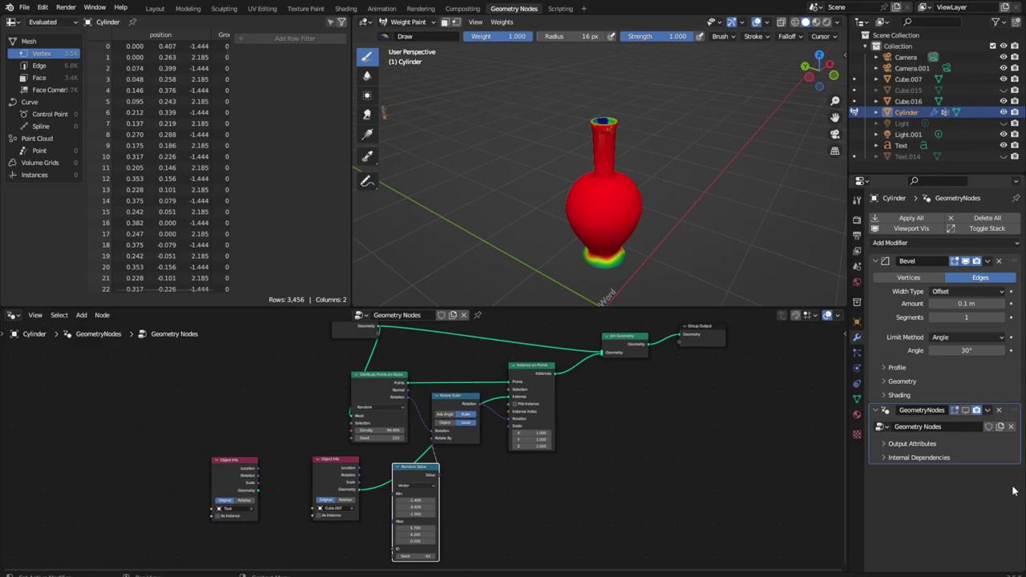
{"action": "left_click", "coordinate": [966, 411]}
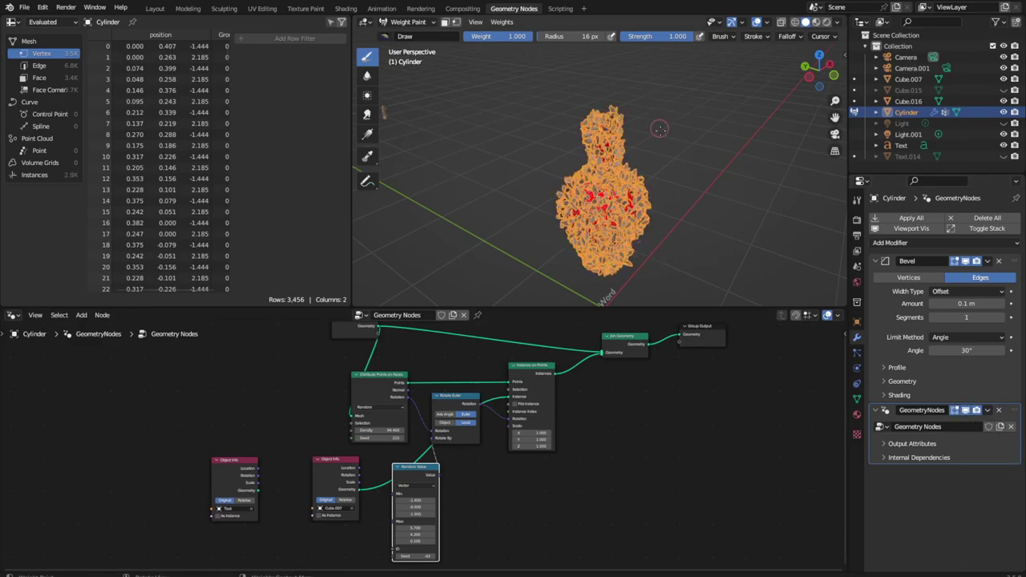
View the vase from the top, then from the front, and shift the node graph right
{"action": "left_click", "coordinate": [818, 54]}
{"action": "left_click_drag", "start_coordinate": [818, 64], "coordinate": [818, 112]}
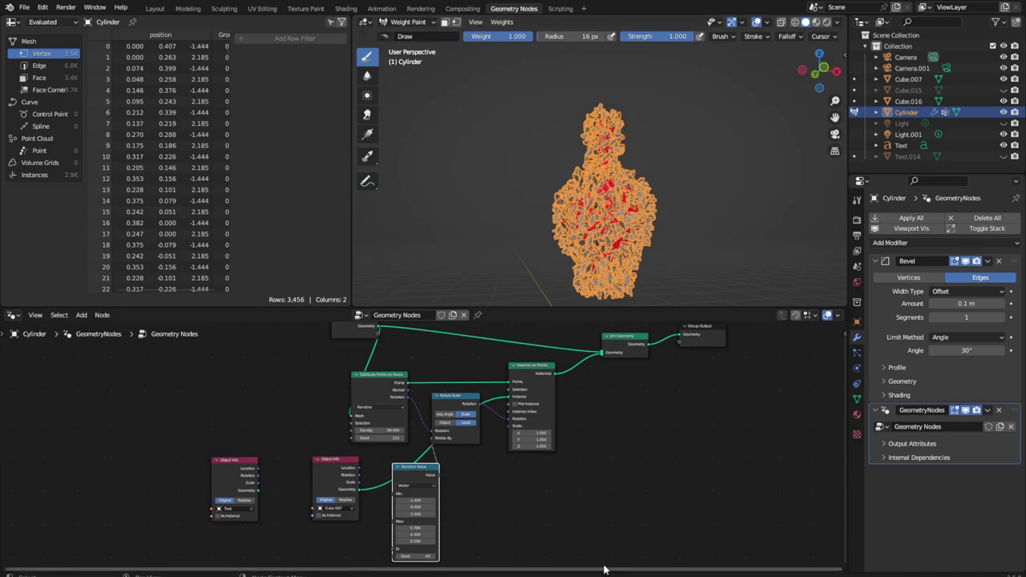
{"action": "left_click", "coordinate": [705, 456]}
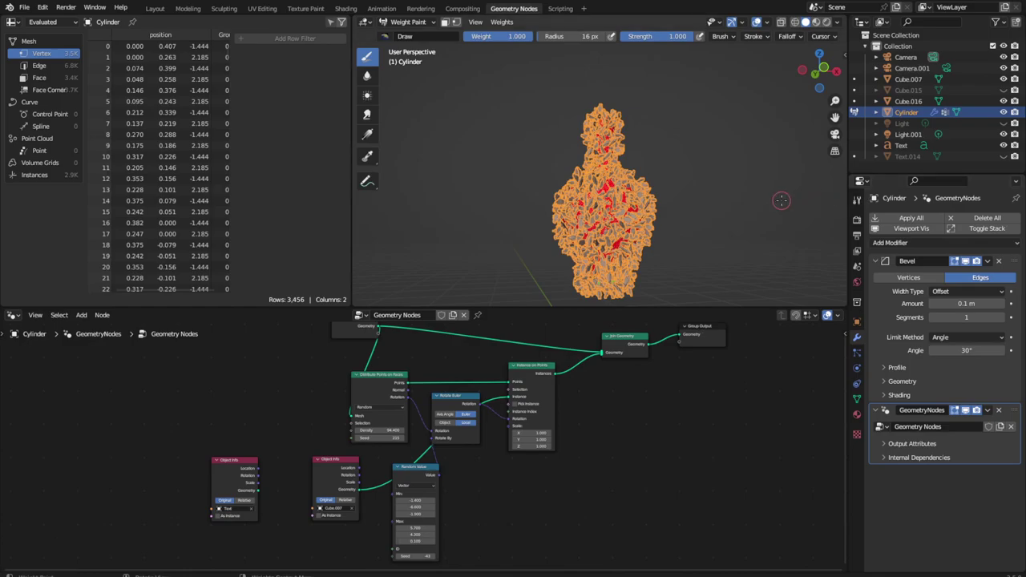
{"action": "middle_click_drag", "start_coordinate": [233, 396], "coordinate": [284, 406]}
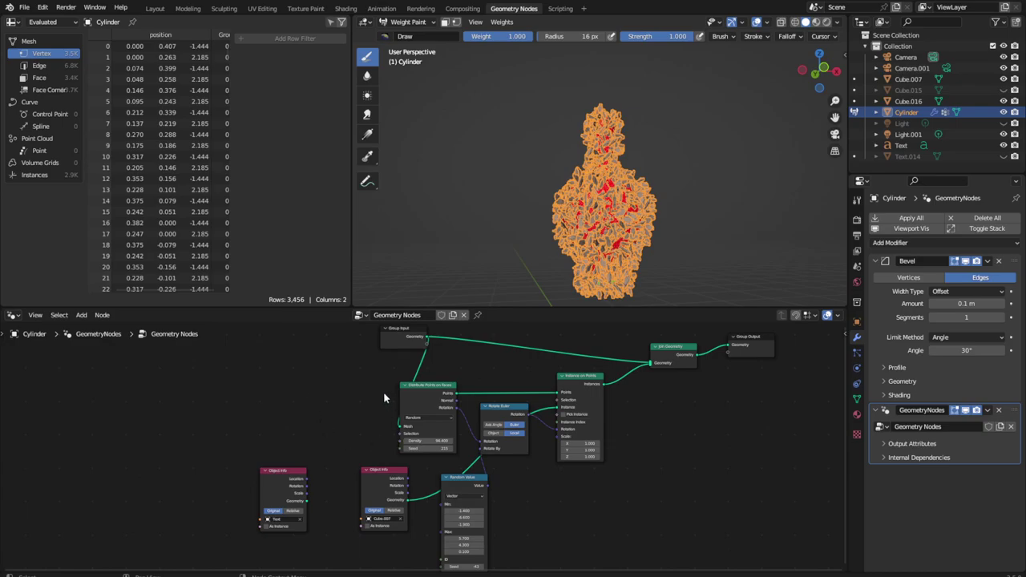
Link Distribute Points on Faces' Density to Group Input, exposing it as a 94.400 modifier input
{"action": "scroll", "coordinate": [384, 391], "scroll_direction": "up", "scroll_amount": 1}
{"action": "scroll", "coordinate": [505, 440], "scroll_direction": "up", "scroll_amount": 1}
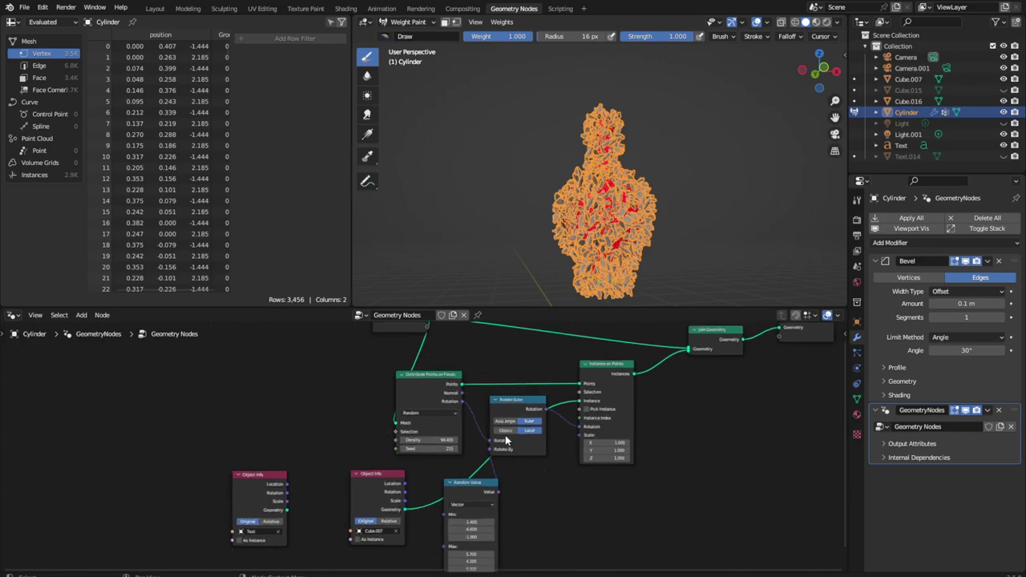
{"action": "middle_click_drag", "start_coordinate": [494, 359], "coordinate": [546, 403]}
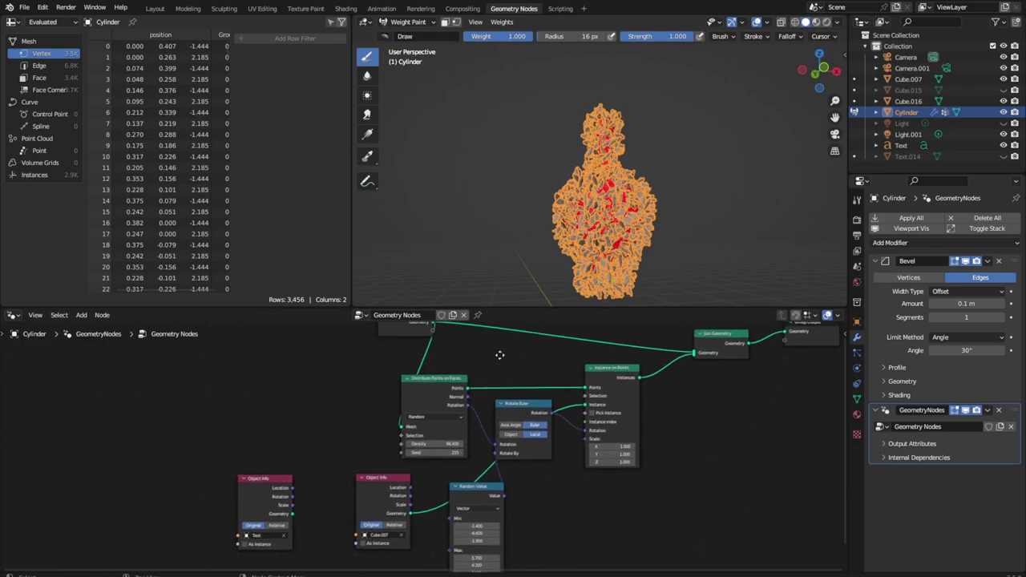
{"action": "left_click_drag", "start_coordinate": [479, 374], "coordinate": [447, 488]}
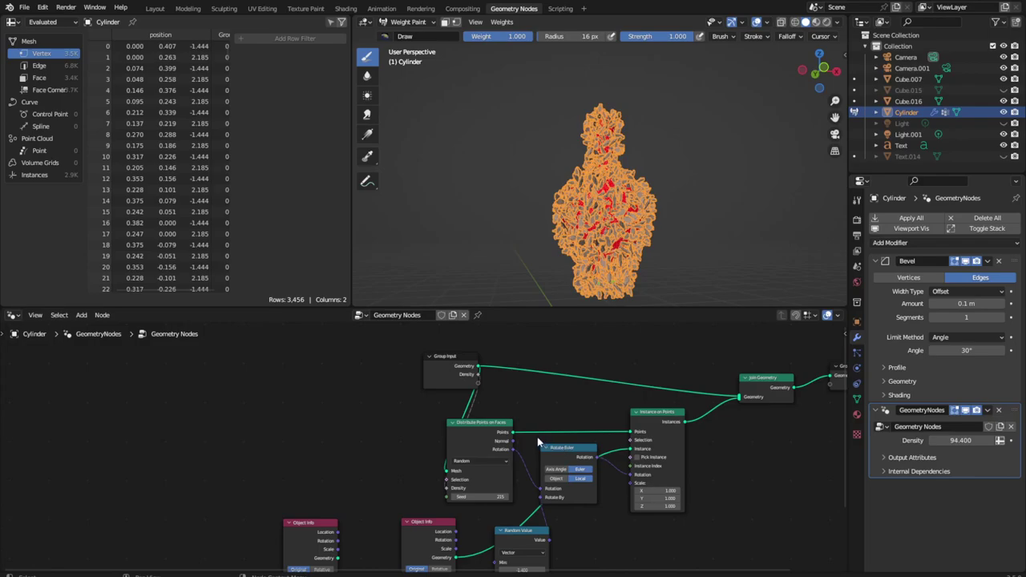
{"action": "mouse_move", "coordinate": [434, 361]}
{"action": "left_mouse_down"}
{"action": "mouse_move", "coordinate": [361, 375]}
{"action": "mouse_move", "coordinate": [372, 377]}
{"action": "left_mouse_up"}
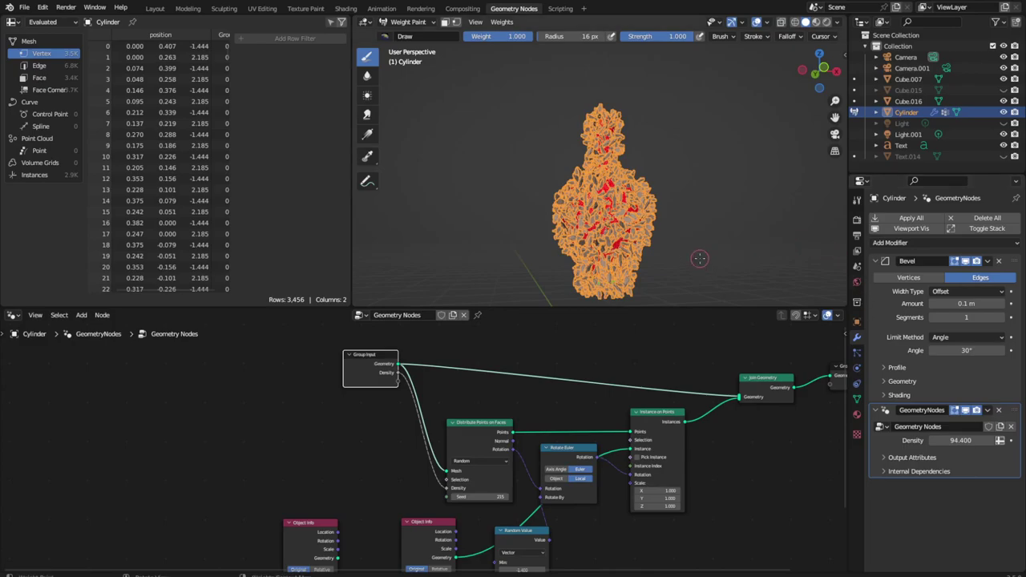
Save the file and switch the modifier's Density to an attribute input using Group
{"action": "key", "text": "ctrl+s"}
{"action": "left_click_drag", "start_coordinate": [966, 440], "coordinate": [969, 441]}
{"action": "left_click", "coordinate": [1000, 442]}
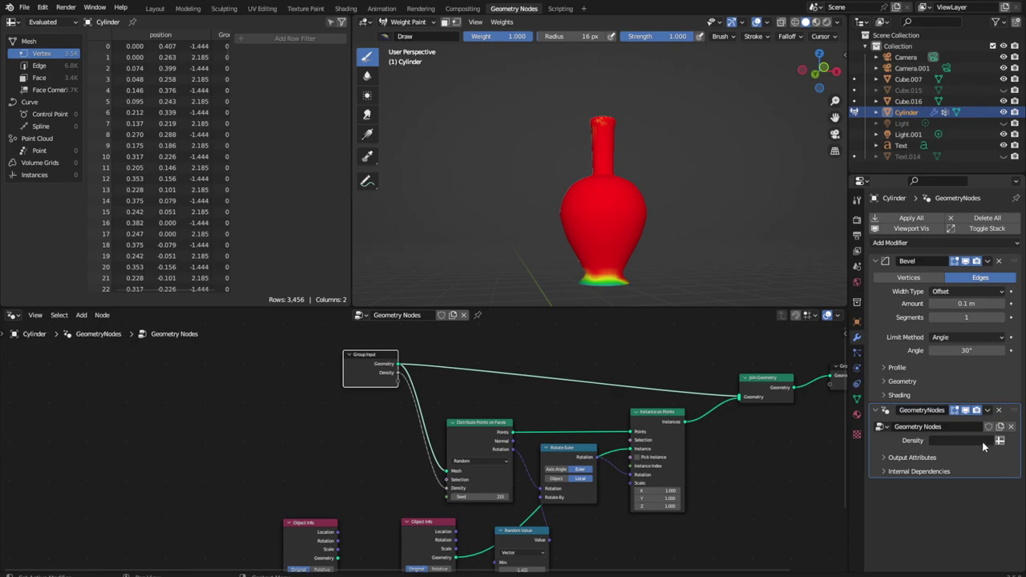
{"action": "left_click", "coordinate": [983, 441]}
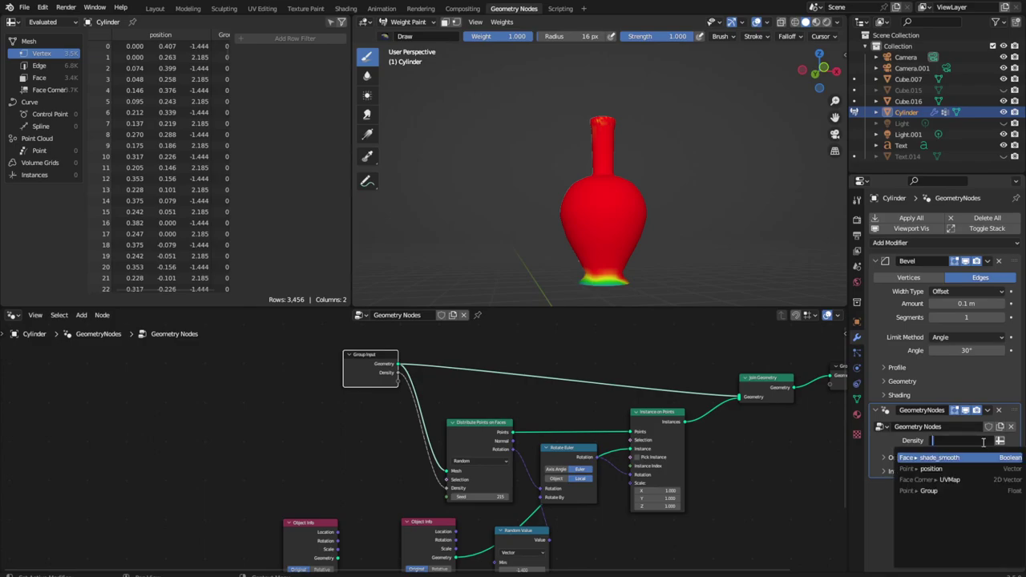
{"action": "left_click", "coordinate": [962, 491]}
{"action": "scroll", "coordinate": [589, 211], "scroll_direction": "up", "scroll_amount": 4}
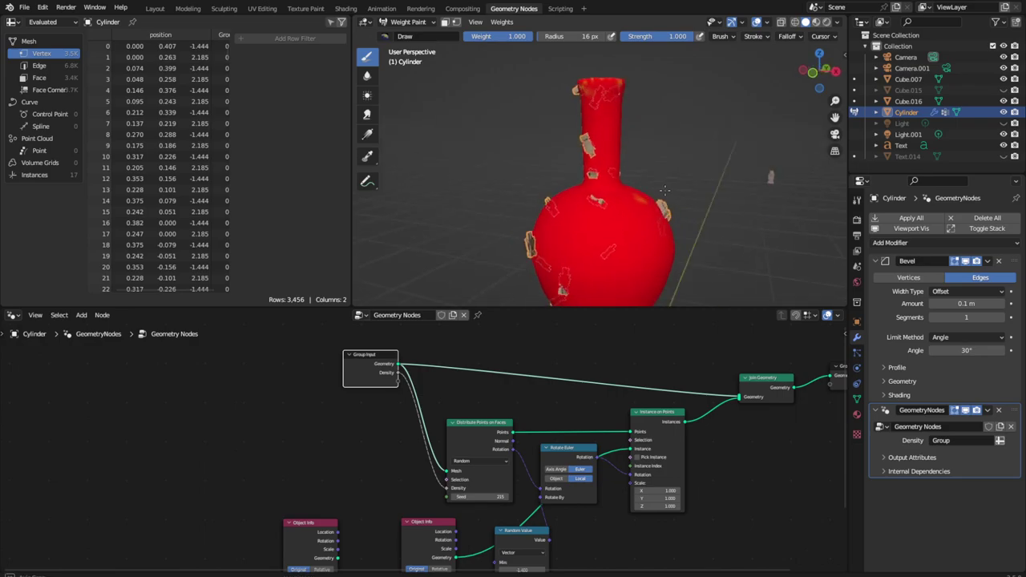
{"action": "middle_click_drag", "start_coordinate": [590, 211], "coordinate": [589, 211]}
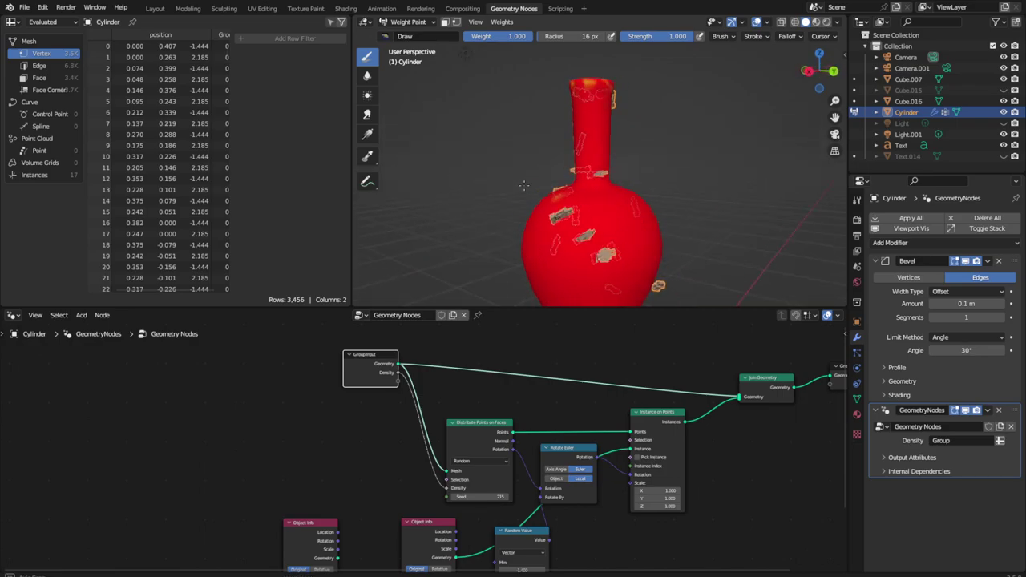
Compare position, UVMap, Group and shade_smooth as the Density attribute
{"action": "left_click", "coordinate": [954, 440]}
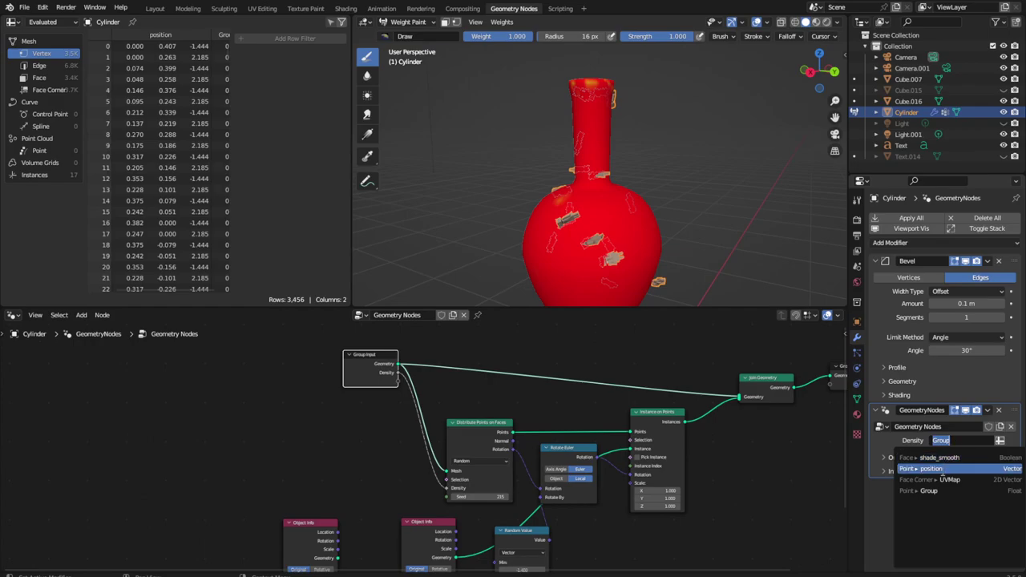
{"action": "left_click", "coordinate": [943, 470]}
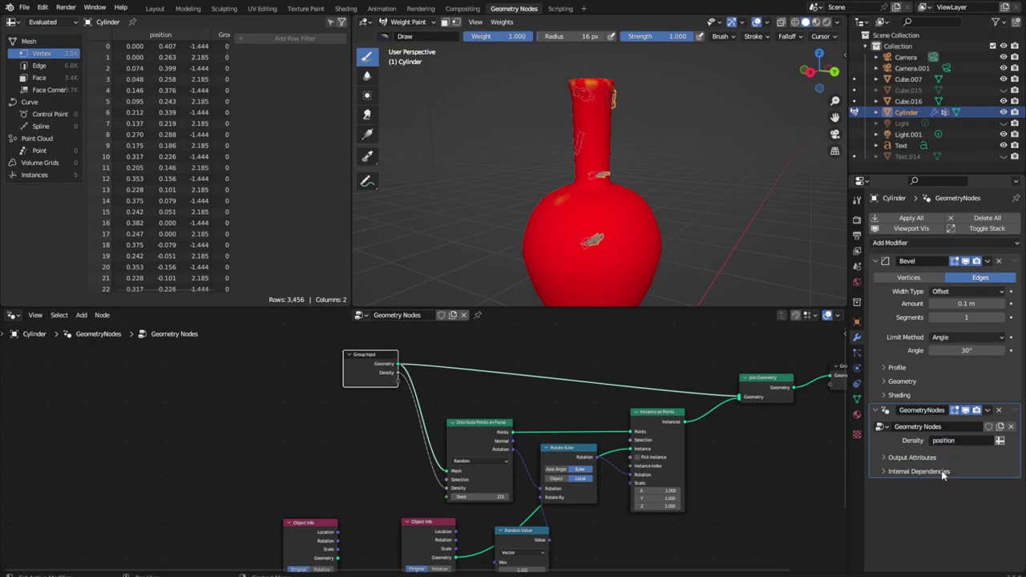
{"action": "left_click", "coordinate": [946, 440]}
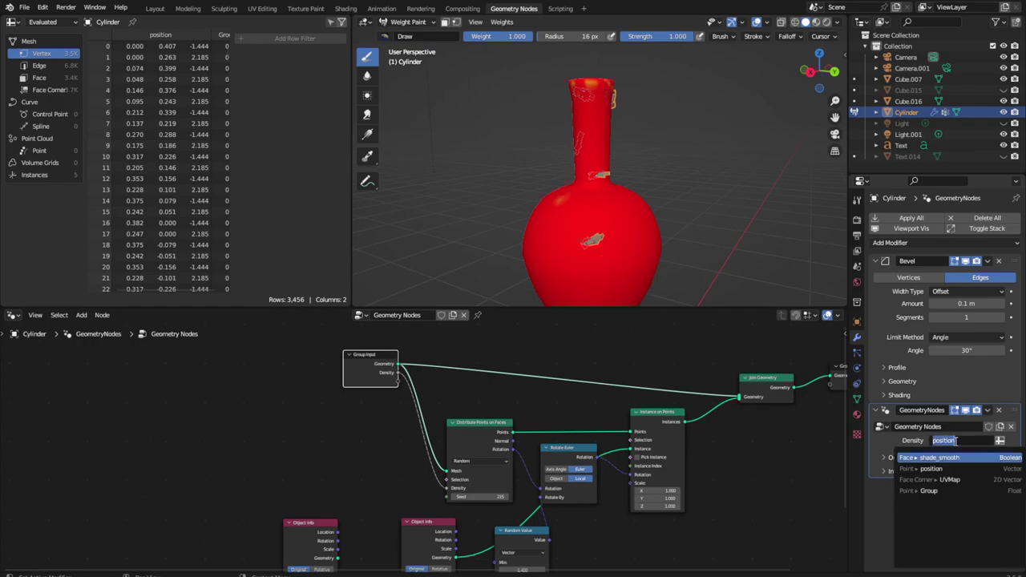
{"action": "left_click", "coordinate": [942, 478]}
{"action": "left_click", "coordinate": [949, 440]}
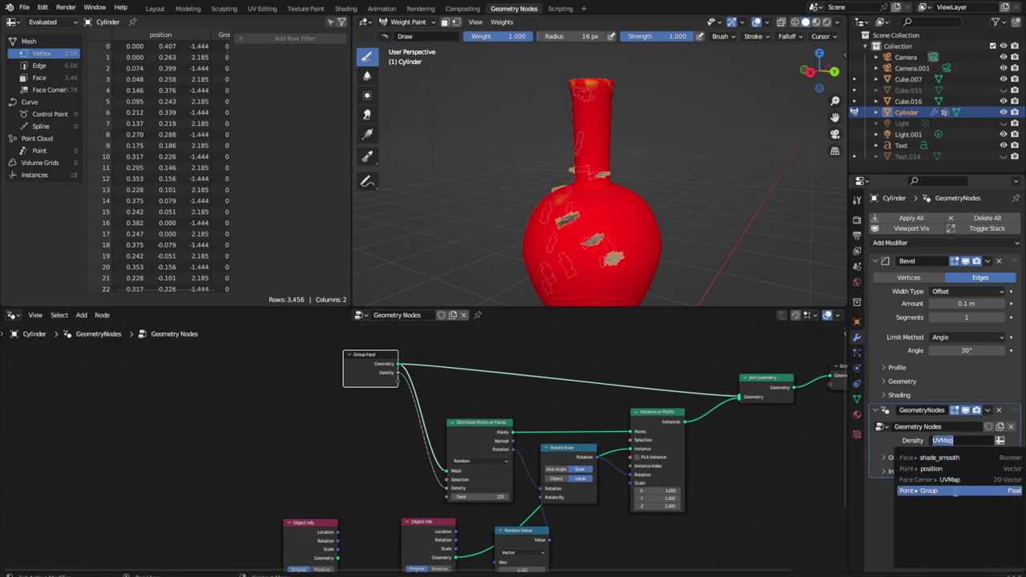
{"action": "left_click", "coordinate": [955, 491]}
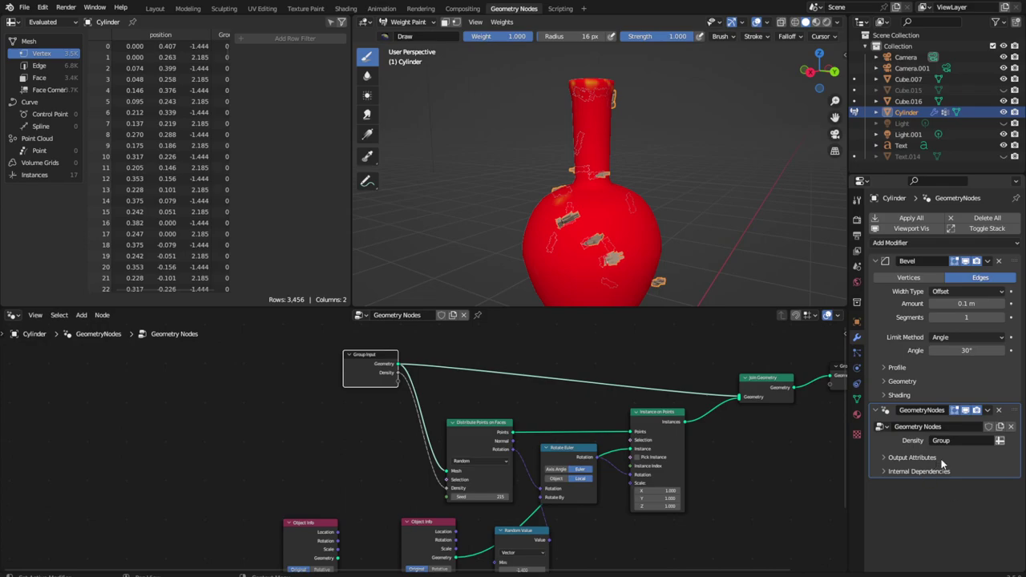
{"action": "left_click", "coordinate": [963, 441]}
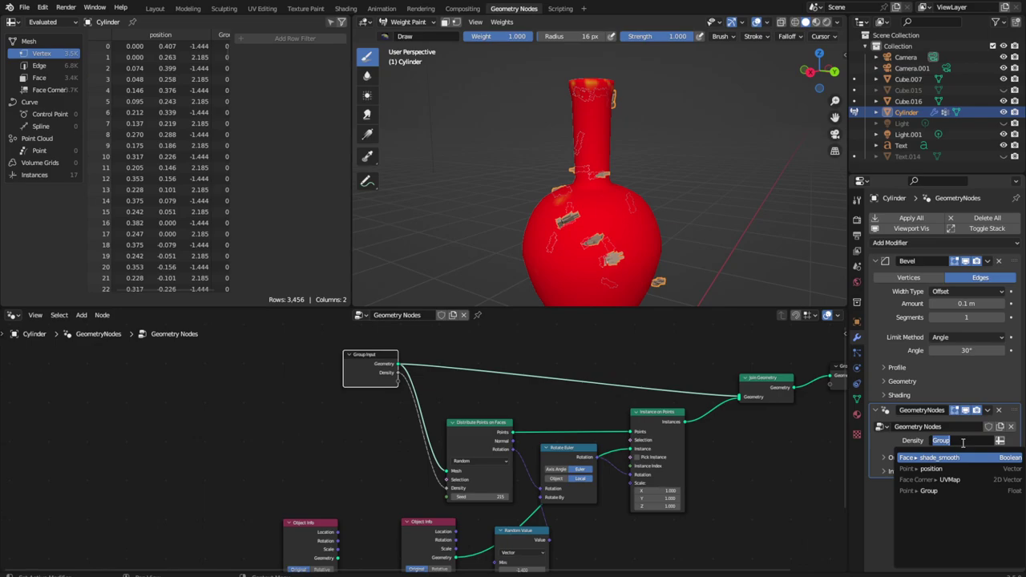
{"action": "key", "text": "Down"}
{"action": "key", "text": "Down"}
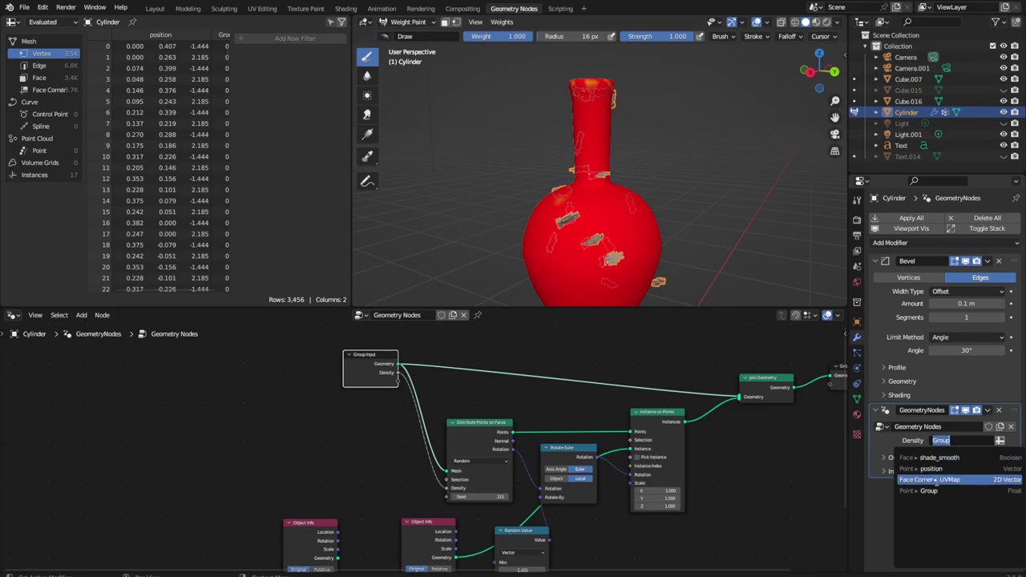
{"action": "left_click", "coordinate": [941, 457]}
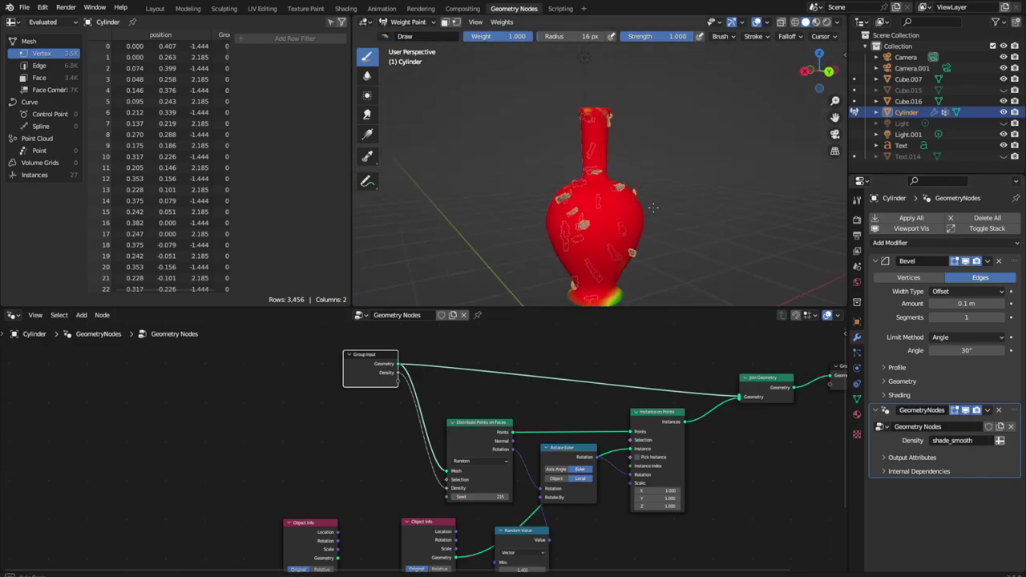
Inspect the vase from above and set Density back to the Group attribute
{"action": "middle_click_drag", "start_coordinate": [612, 298], "coordinate": [617, 41]}
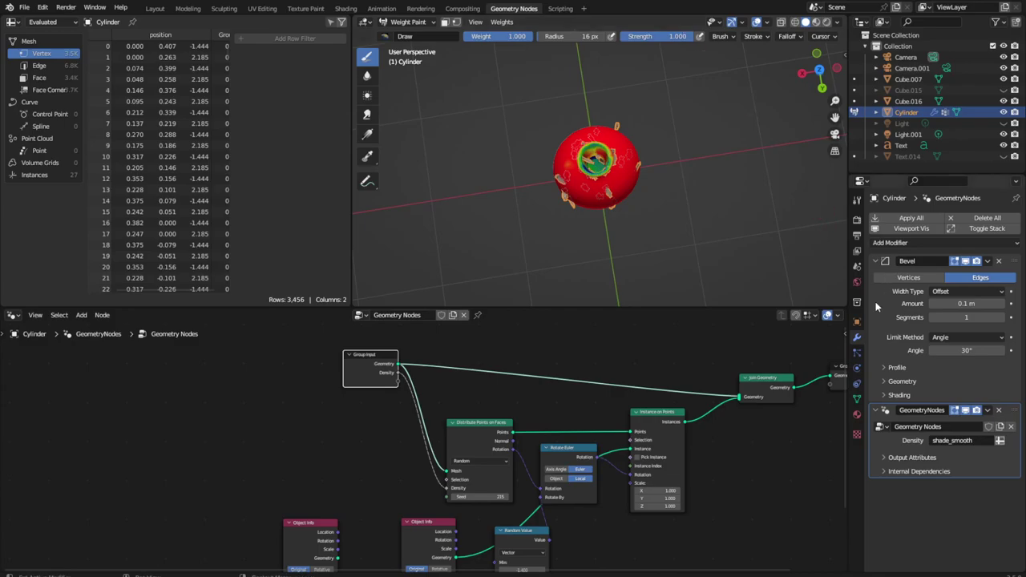
{"action": "middle_click_drag", "start_coordinate": [683, 270], "coordinate": [719, 173]}
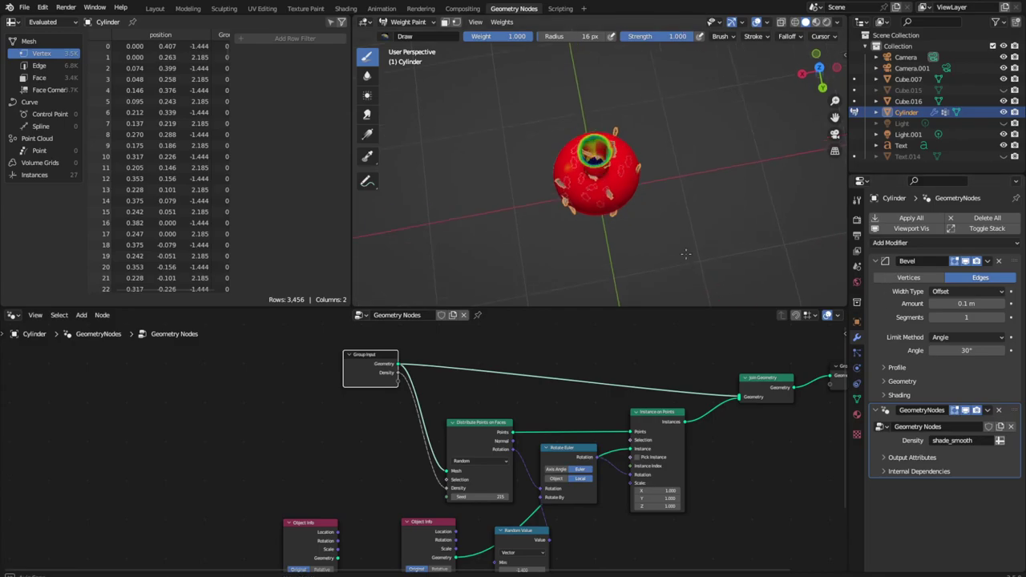
{"action": "left_click", "coordinate": [958, 441]}
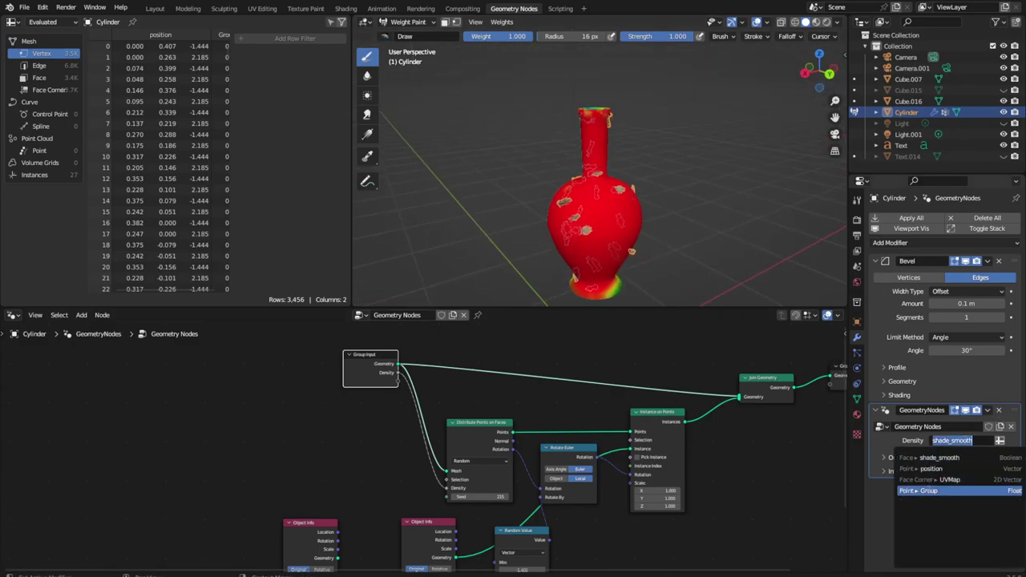
{"action": "left_click", "coordinate": [930, 489]}
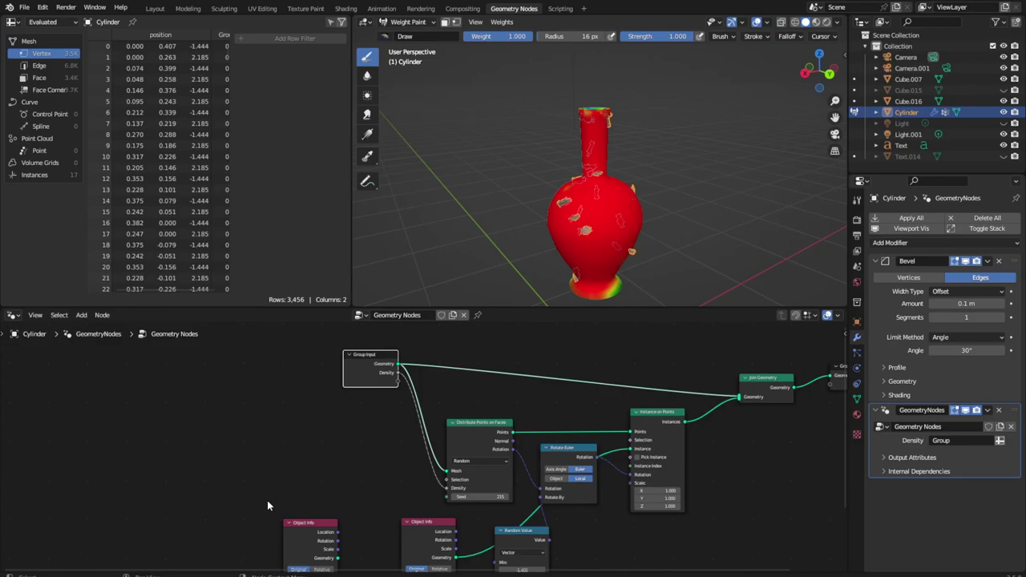
{"action": "left_click", "coordinate": [82, 316]}
{"action": "left_click", "coordinate": [95, 328]}
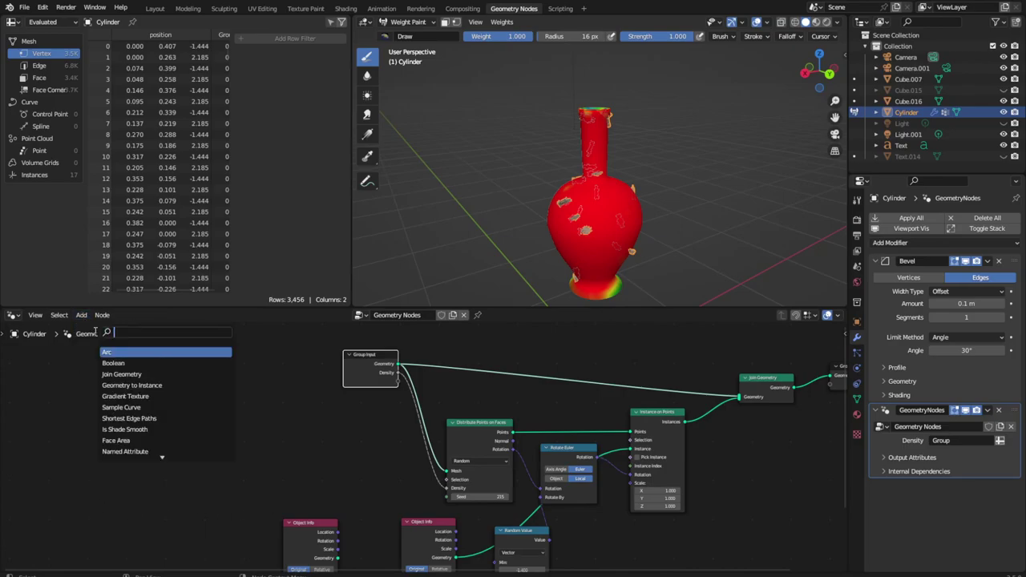
{"action": "type", "text": "MLUTP"}
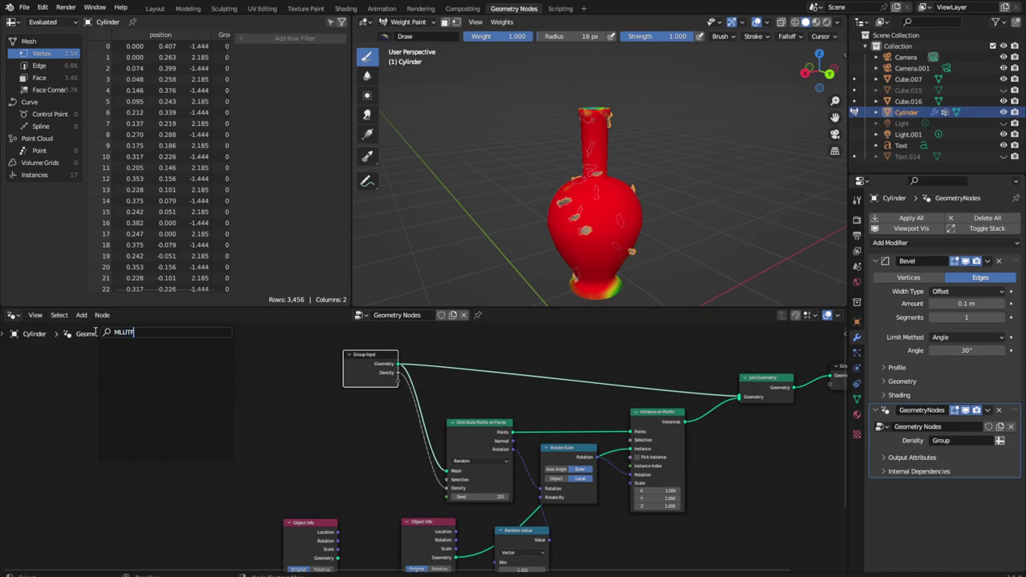
{"action": "type", "text": "L"}
{"action": "key", "text": "BackSpace"}
{"action": "key", "text": "BackSpace"}
{"action": "key", "text": "BackSpace"}
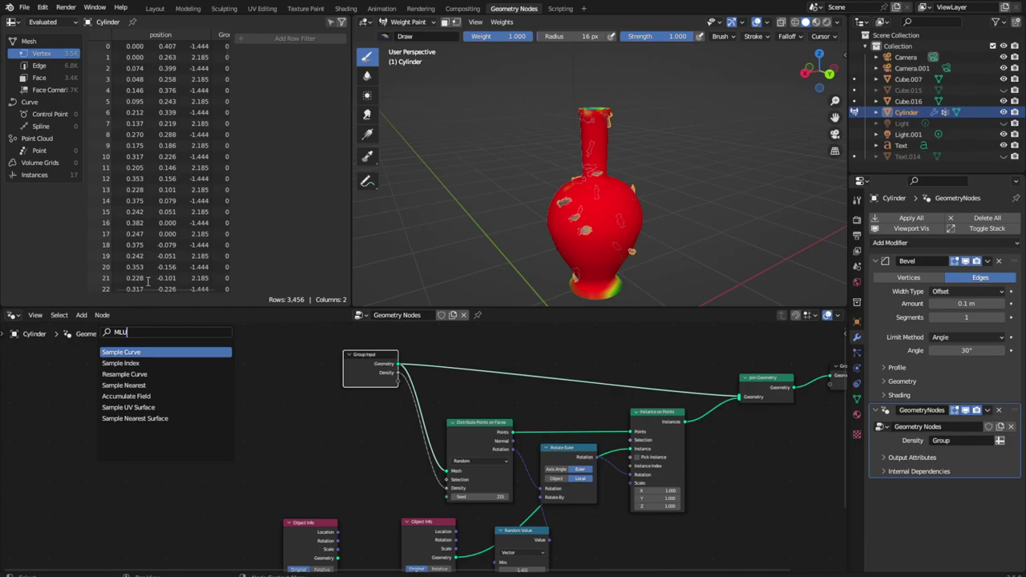
{"action": "double_click", "coordinate": [138, 332]}
{"action": "type", "text": "MU"}
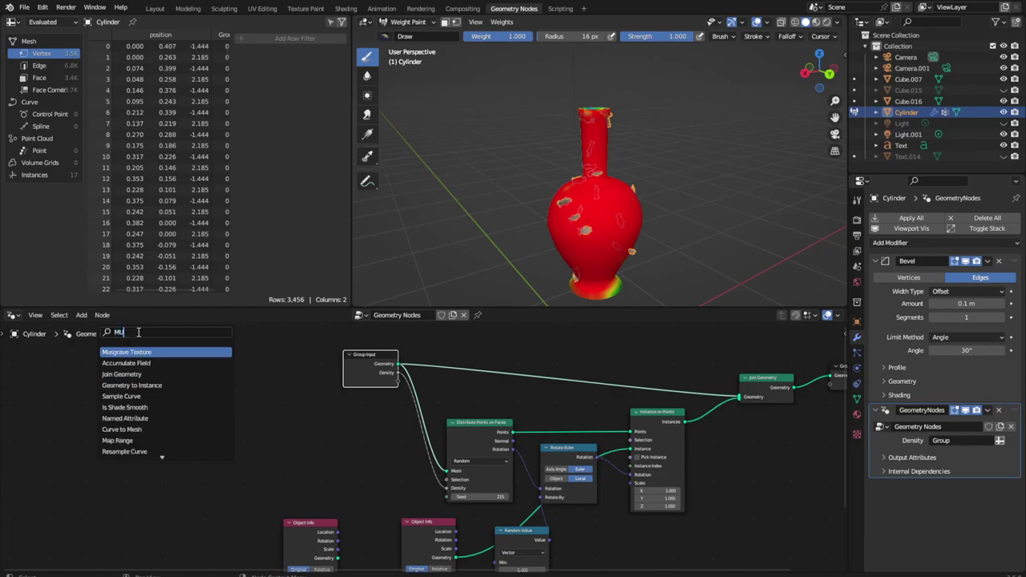
{"action": "type", "text": "L"}
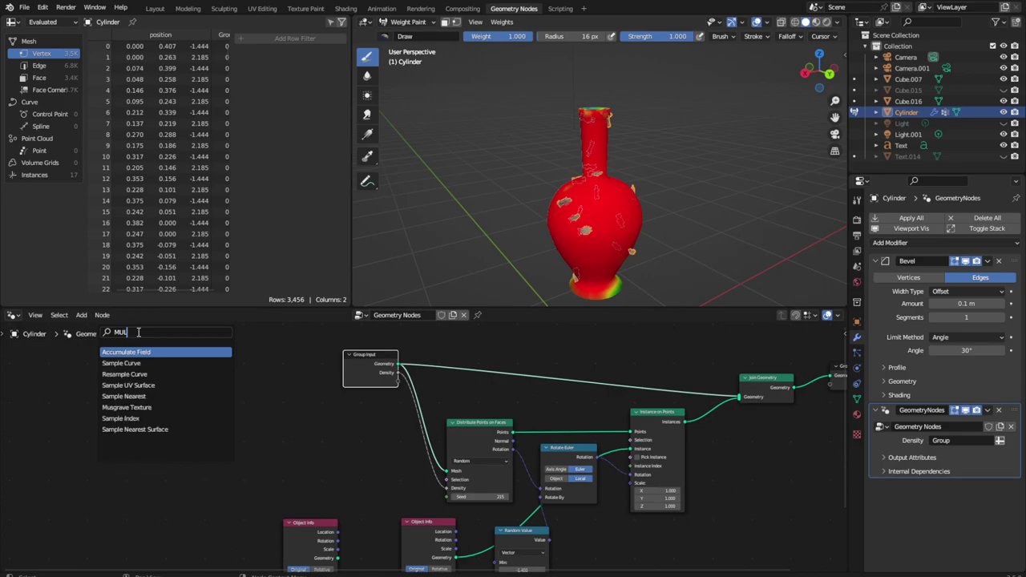
{"action": "key", "text": "BackSpace"}
{"action": "key", "text": "BackSpace"}
{"action": "key", "text": "BackSpace"}
{"action": "type", "text": "mul"}
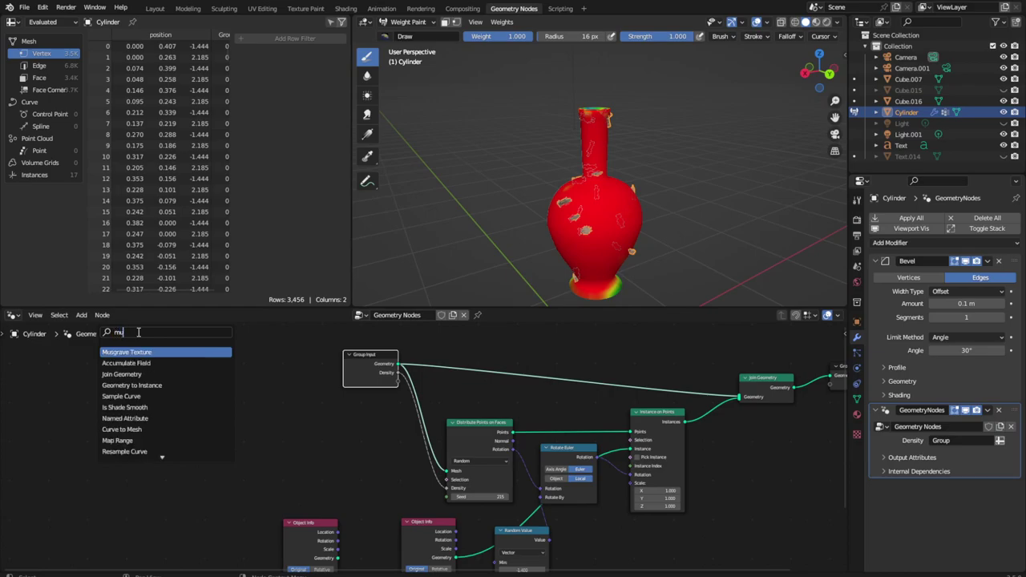
{"action": "type", "text": "t"}
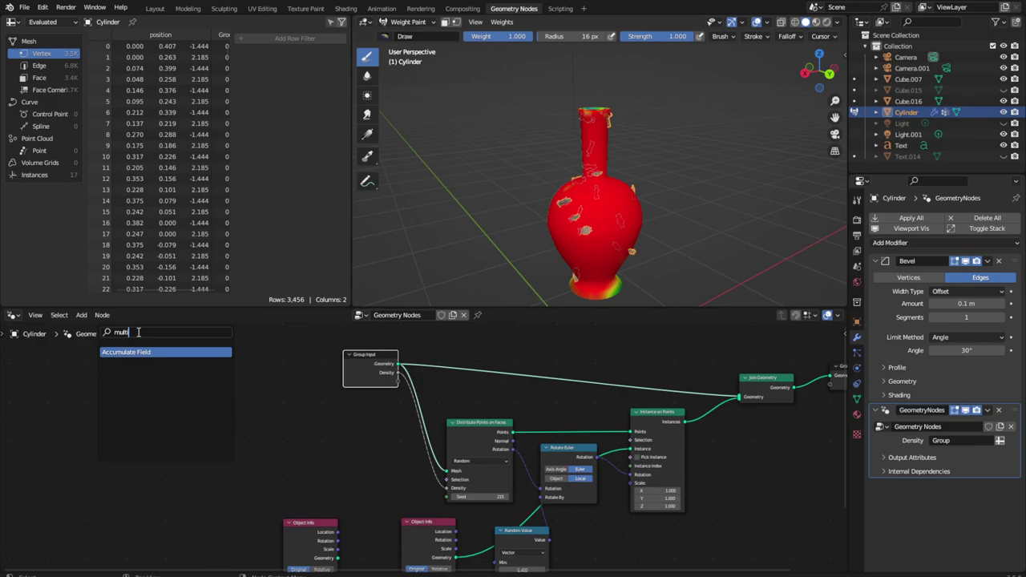
Cancel the node search, check Internal Dependencies for named attributes, then open Add > Search
{"action": "key", "text": "Escape"}
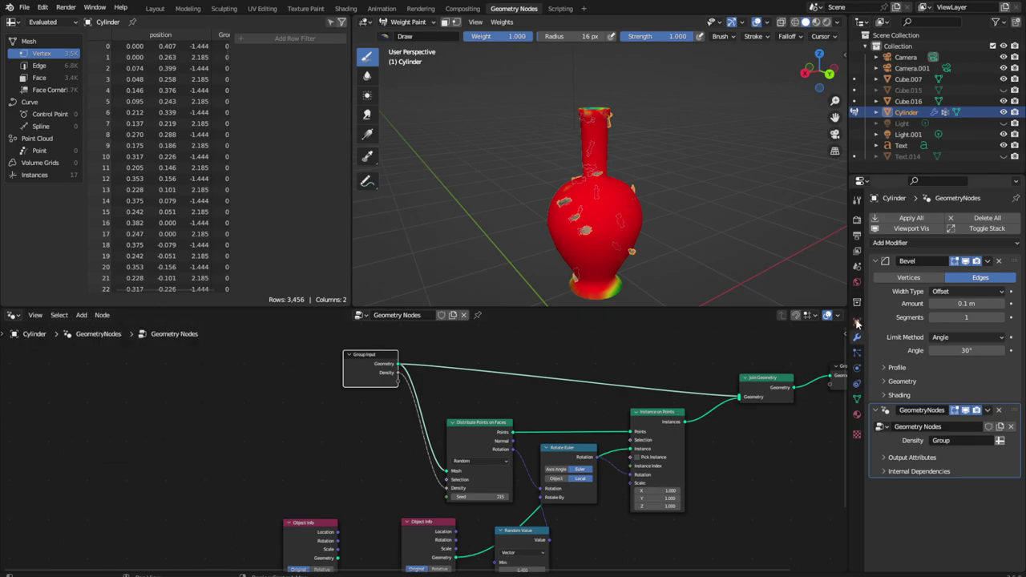
{"action": "left_click", "coordinate": [856, 323]}
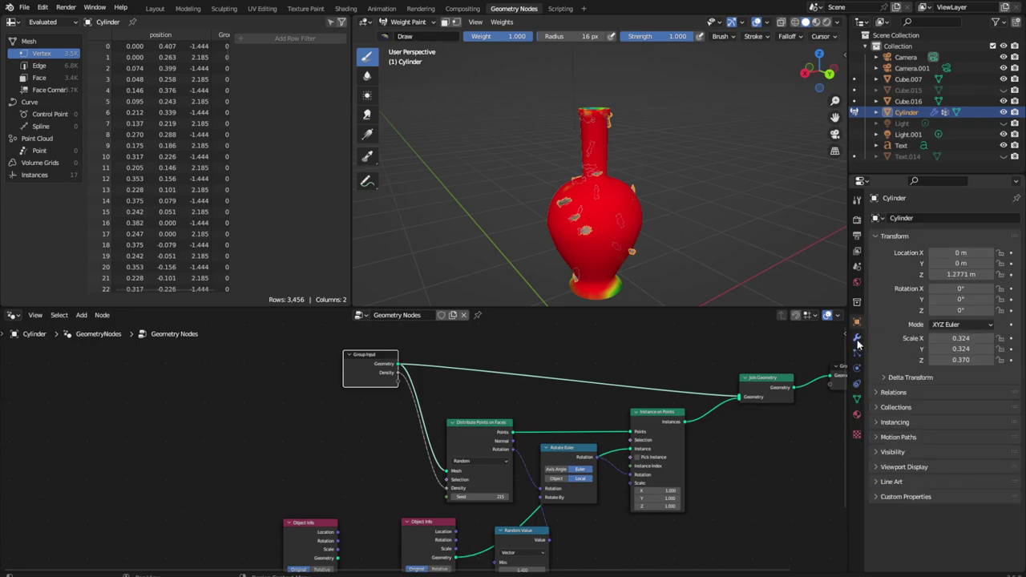
{"action": "left_click", "coordinate": [857, 343]}
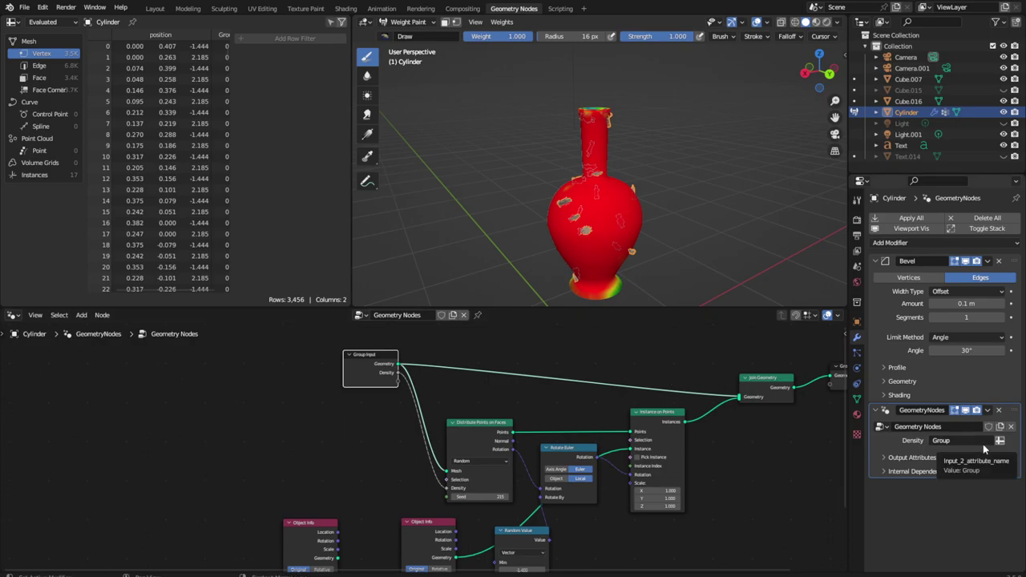
{"action": "left_click", "coordinate": [918, 473]}
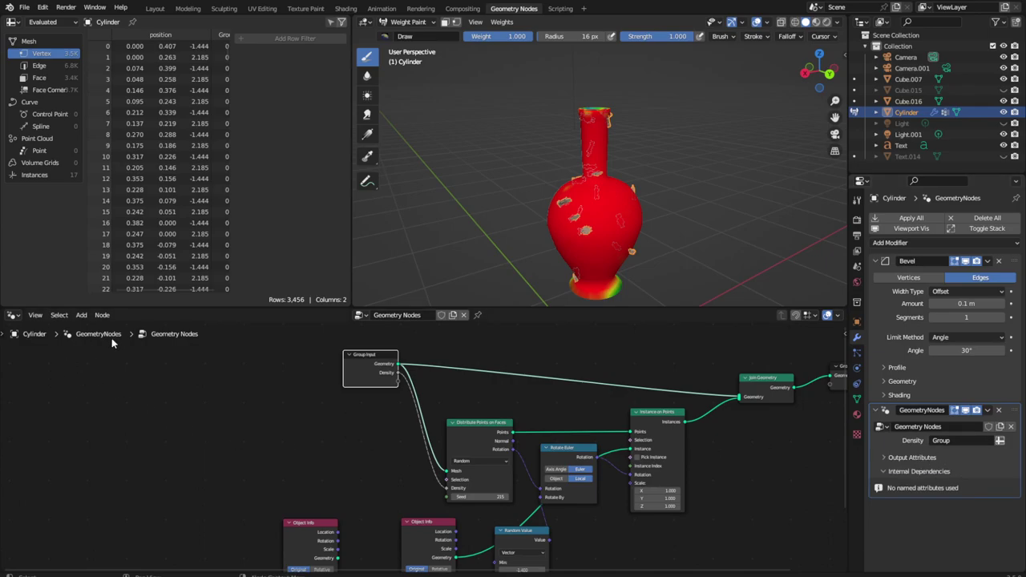
{"action": "left_click", "coordinate": [81, 315]}
{"action": "left_click", "coordinate": [93, 330]}
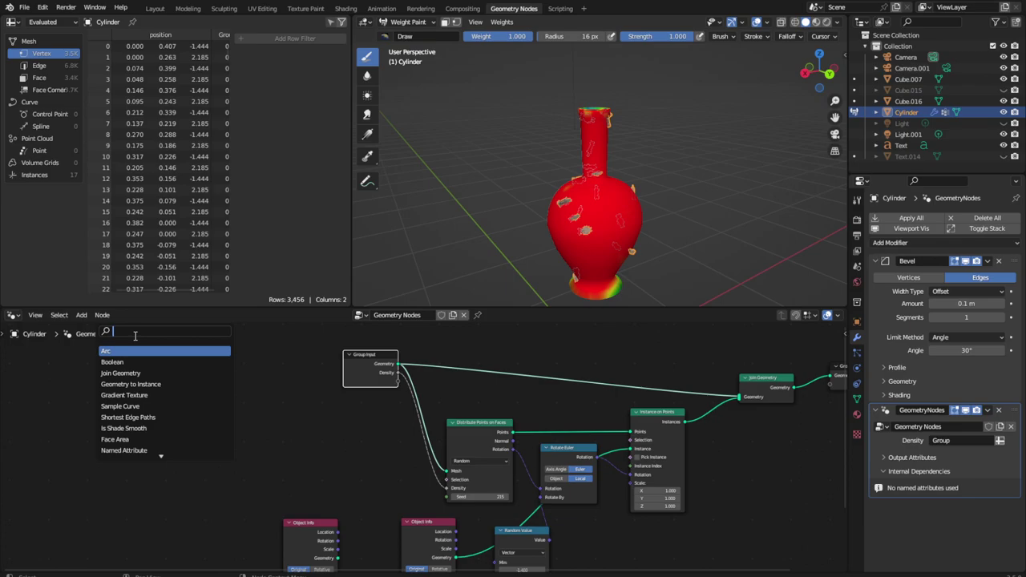
Add a Math node to the tree and set its operation to Multiply
{"action": "type", "text": "mi"}
{"action": "key", "text": "BackSpace"}
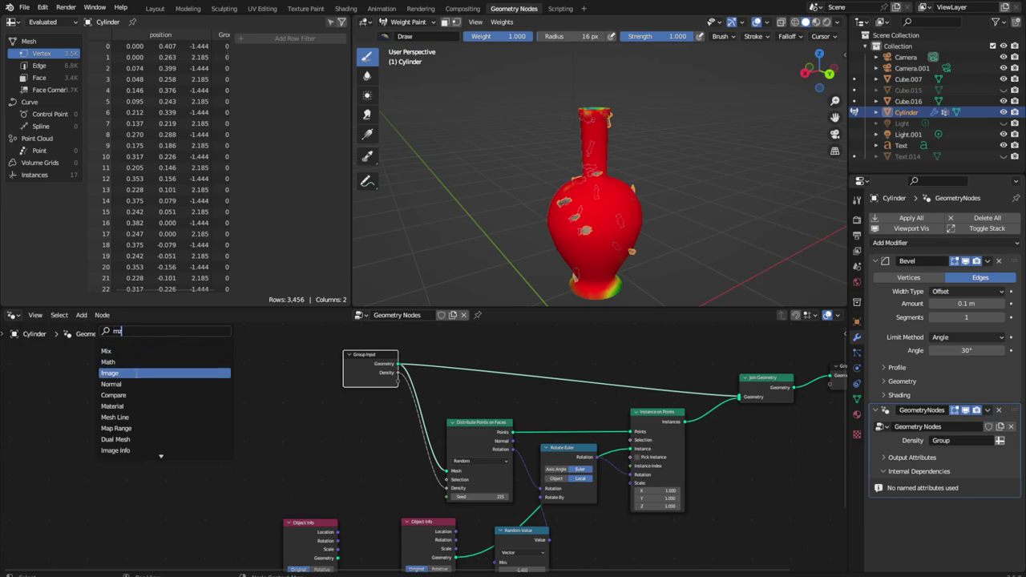
{"action": "type", "text": "a"}
{"action": "key", "text": "Return"}
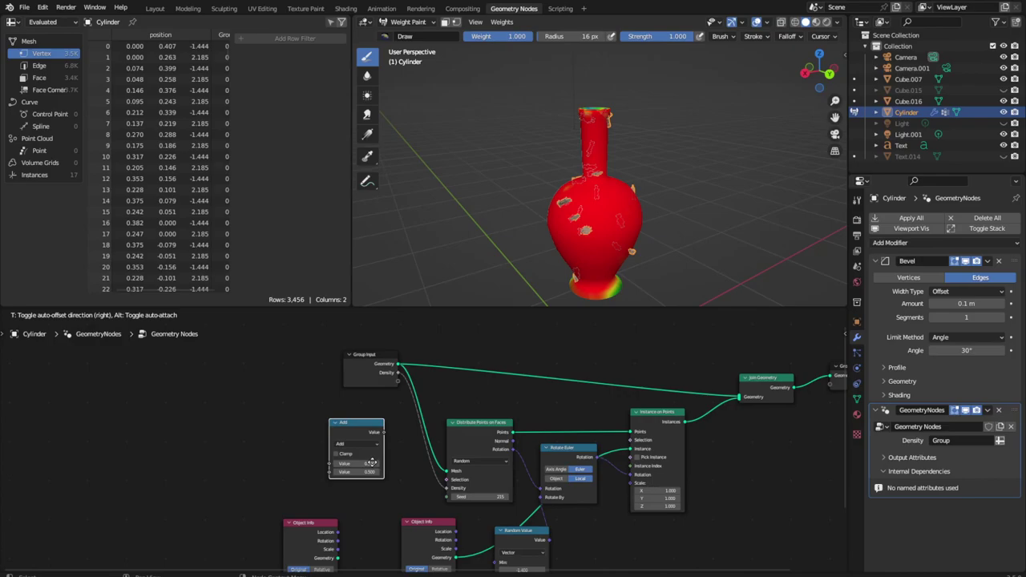
{"action": "left_click", "coordinate": [372, 461]}
{"action": "left_click", "coordinate": [350, 445]}
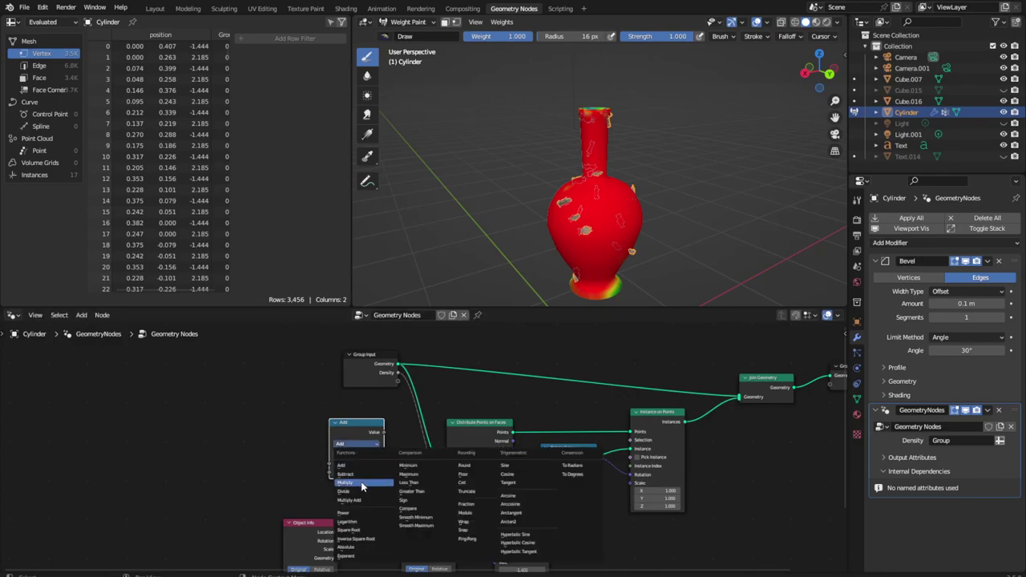
{"action": "left_click", "coordinate": [357, 484]}
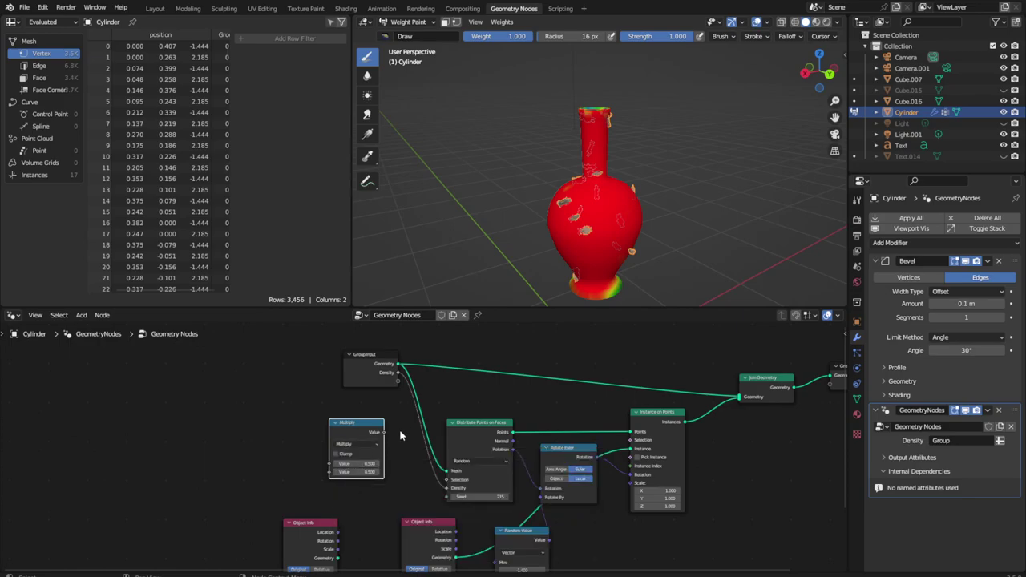
Route the Density input through Multiply into Distribute Points on Faces Density
{"action": "mouse_move", "coordinate": [398, 374]}
{"action": "left_mouse_down"}
{"action": "mouse_move", "coordinate": [288, 441]}
{"action": "mouse_move", "coordinate": [328, 464]}
{"action": "left_mouse_up"}
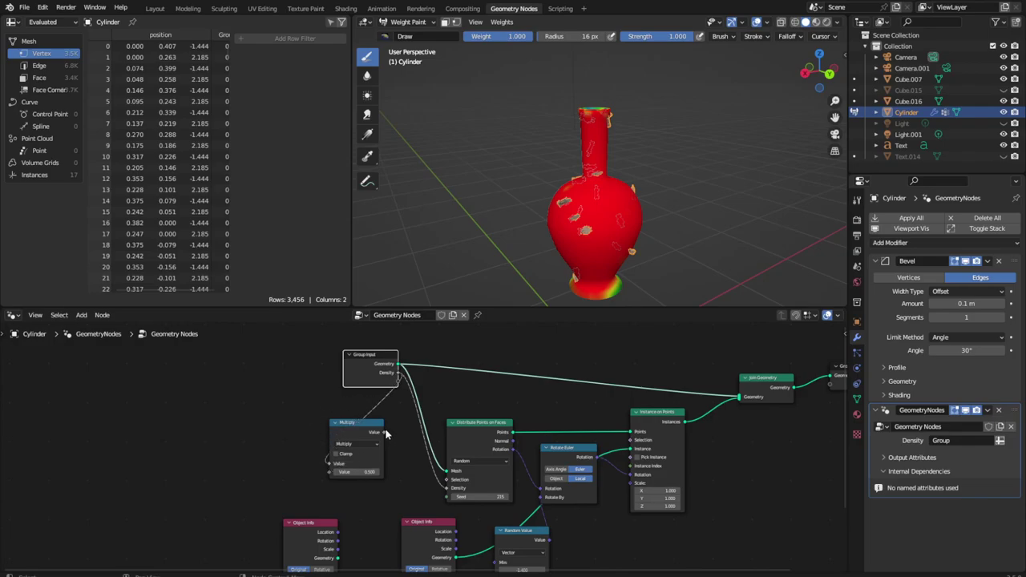
{"action": "left_click_drag", "start_coordinate": [385, 432], "coordinate": [448, 487]}
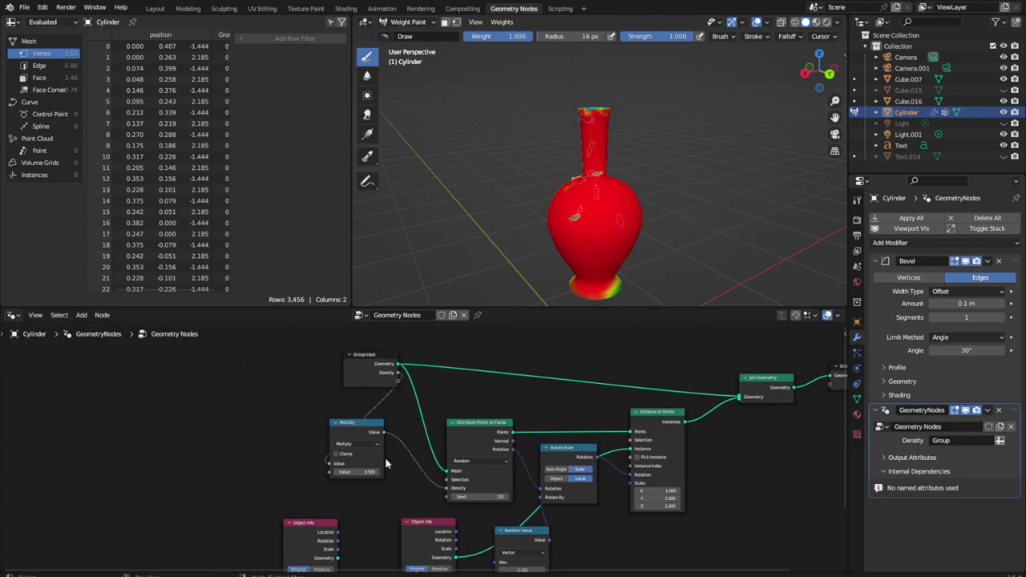
{"action": "left_click", "coordinate": [358, 471]}
Set the Multiply value to 3.5, then drag it up to about 31.5
{"action": "type", "text": "3.5"}
{"action": "key", "text": "Return"}
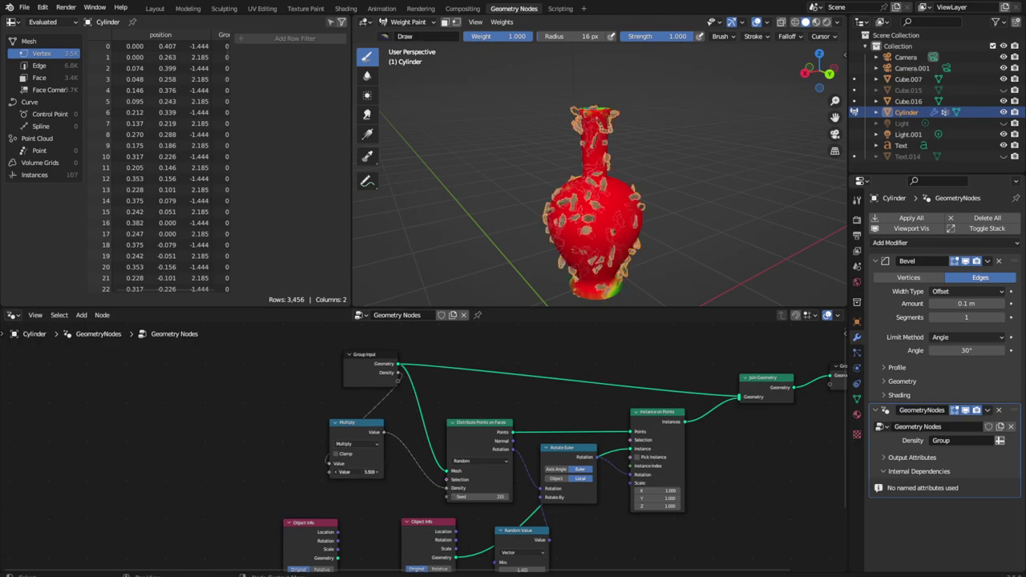
{"action": "mouse_move", "coordinate": [357, 472]}
{"action": "left_mouse_down"}
{"action": "mouse_move", "coordinate": [417, 472]}
{"action": "mouse_move", "coordinate": [352, 472]}
{"action": "left_mouse_up"}
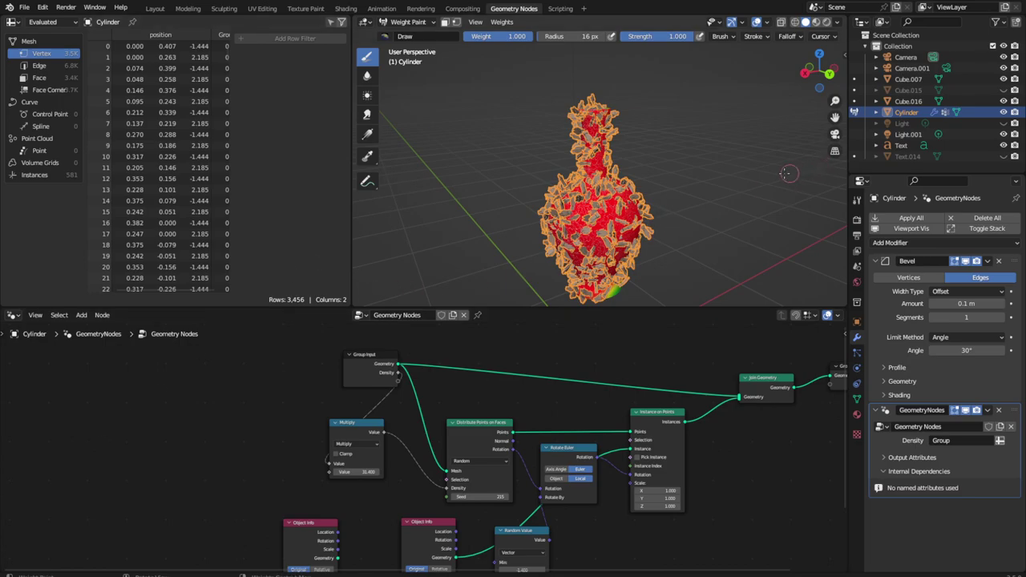
{"action": "mouse_move", "coordinate": [808, 168]}
{"action": "middle_mouse_down"}
{"action": "mouse_move", "coordinate": [654, 271]}
{"action": "mouse_move", "coordinate": [697, 155]}
{"action": "middle_mouse_up"}
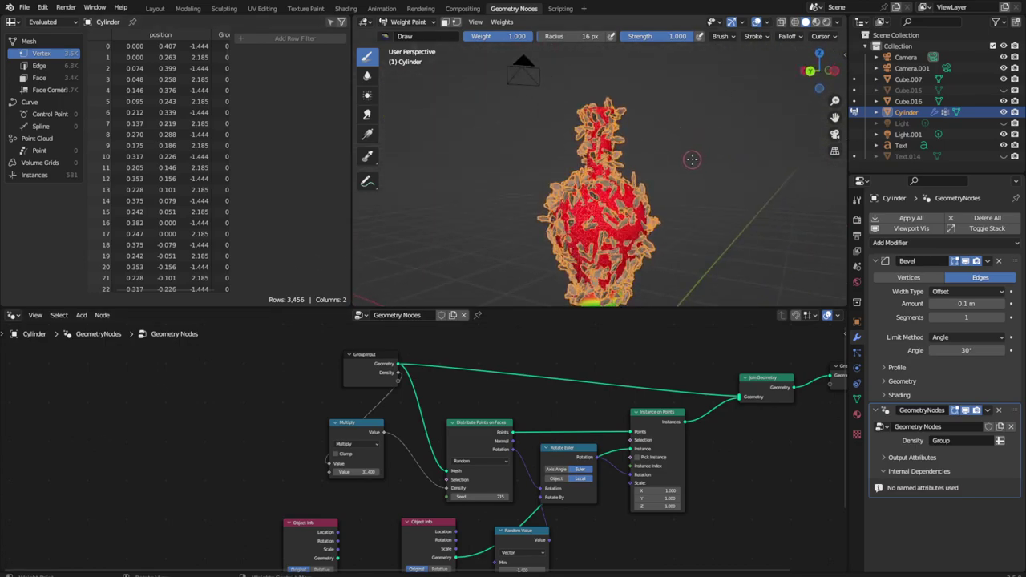
{"action": "middle_click_drag", "start_coordinate": [692, 160], "coordinate": [705, 97]}
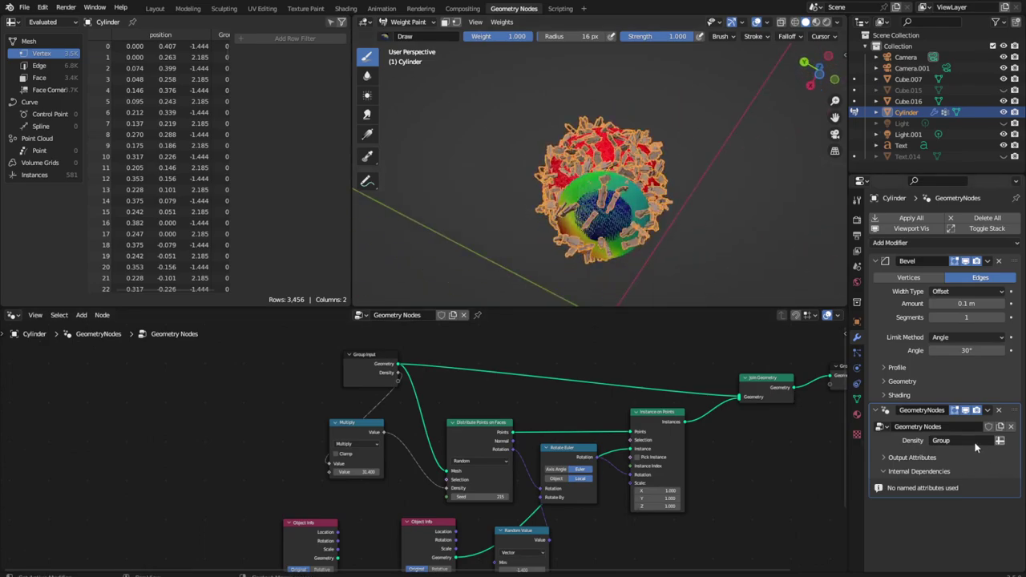
Try position as the Density attribute and raise the multiplier to 40, then 110
{"action": "left_click", "coordinate": [944, 441]}
{"action": "left_click", "coordinate": [945, 471]}
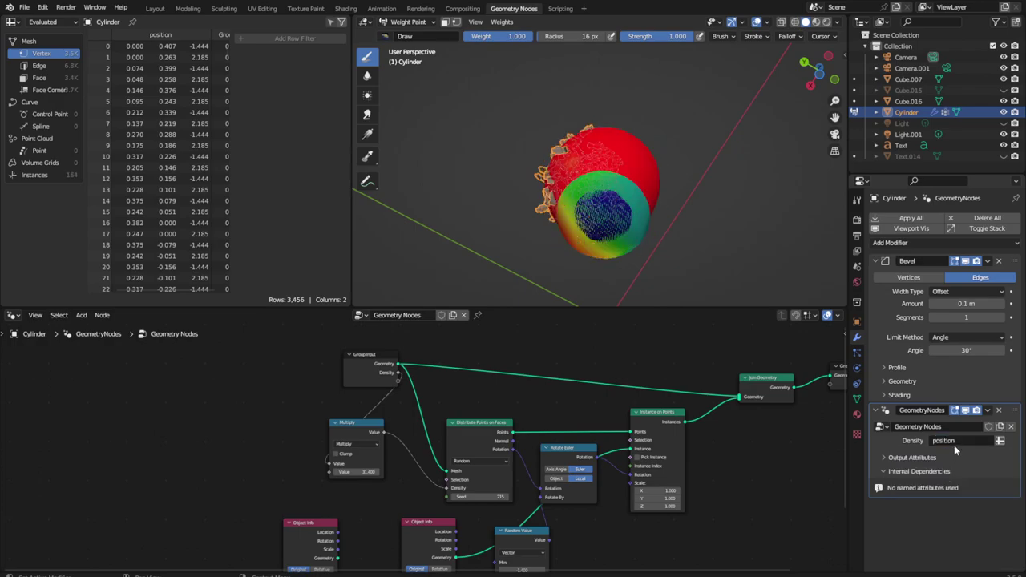
{"action": "middle_click_drag", "start_coordinate": [744, 177], "coordinate": [497, 239]}
{"action": "middle_click_drag", "start_coordinate": [613, 290], "coordinate": [502, 193]}
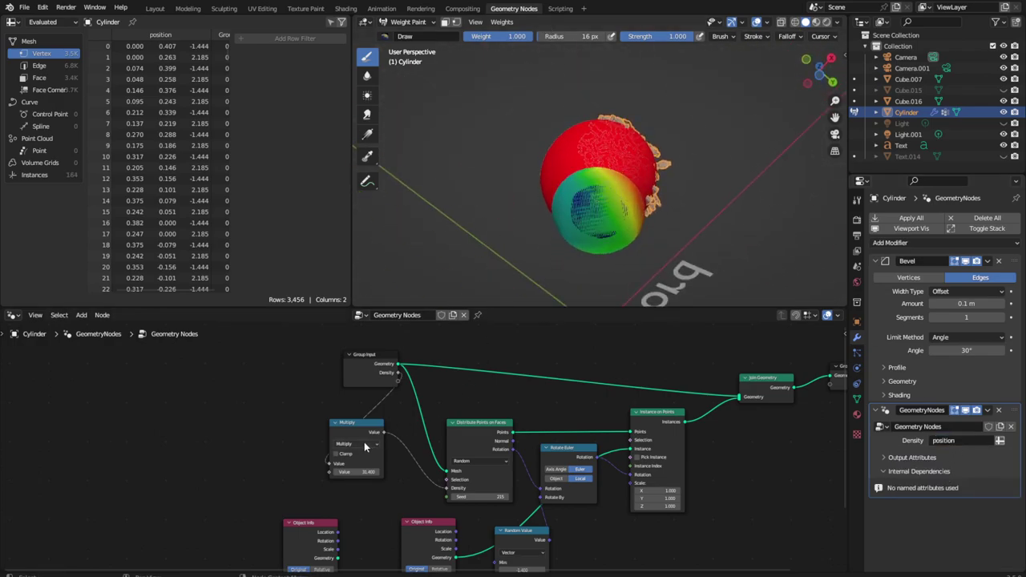
{"action": "left_click", "coordinate": [357, 472]}
{"action": "type", "text": "40"}
{"action": "key", "text": "Return"}
{"action": "left_click_drag", "start_coordinate": [357, 472], "coordinate": [377, 471]}
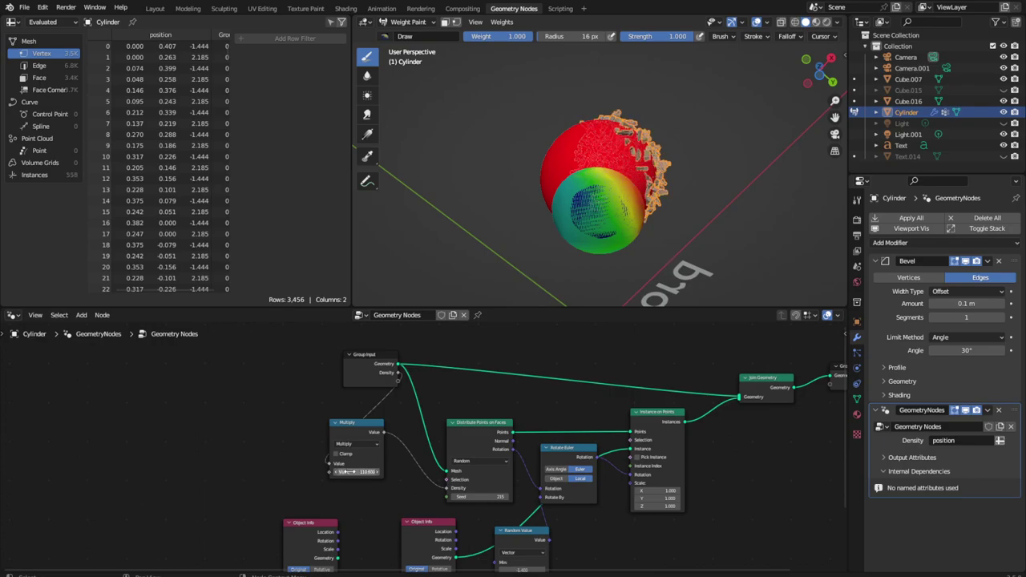
Try UVMap as the Density attribute and lower the multiplier back to about 31.1
{"action": "left_click", "coordinate": [963, 436]}
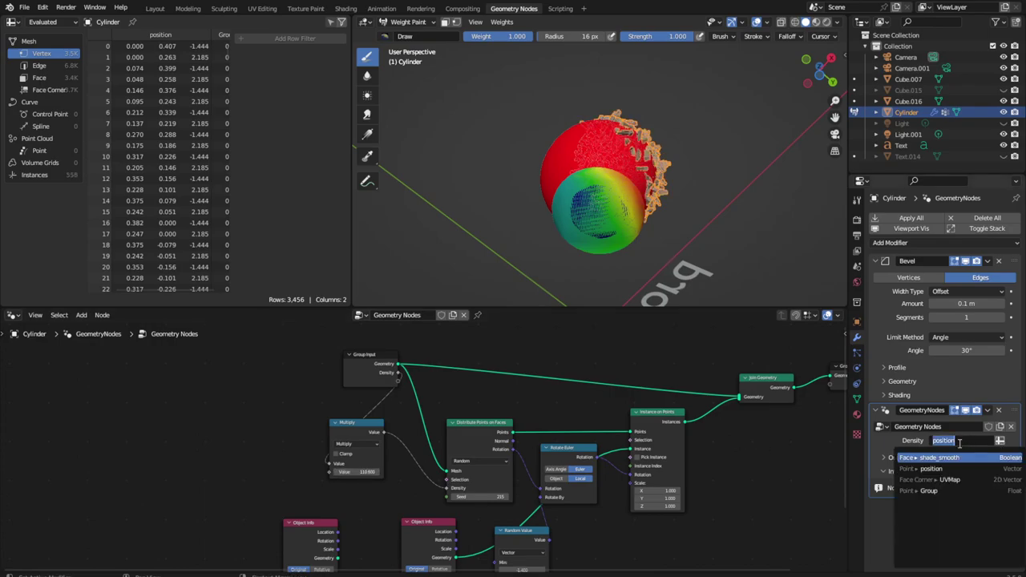
{"action": "left_click", "coordinate": [944, 485]}
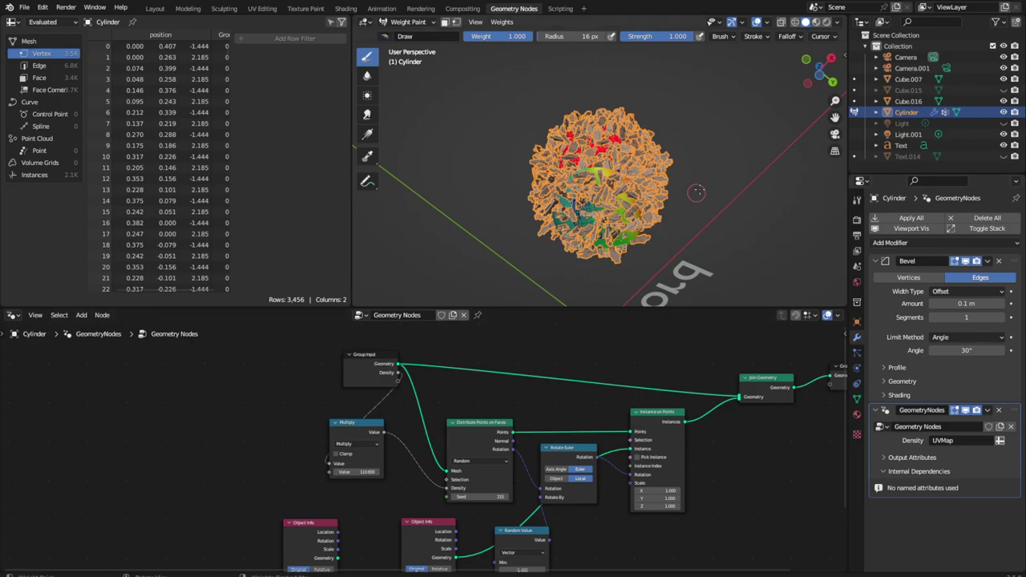
{"action": "mouse_move", "coordinate": [696, 192]}
{"action": "middle_mouse_down"}
{"action": "mouse_move", "coordinate": [649, 168]}
{"action": "mouse_move", "coordinate": [645, 105]}
{"action": "middle_mouse_up"}
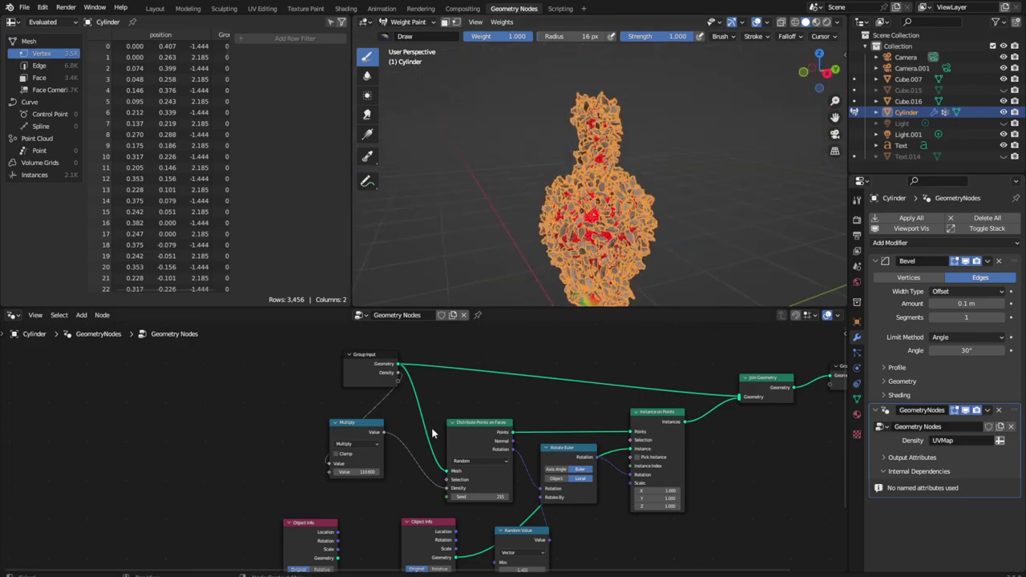
{"action": "left_click", "coordinate": [336, 471]}
{"action": "left_click_drag", "start_coordinate": [353, 472], "coordinate": [336, 471]}
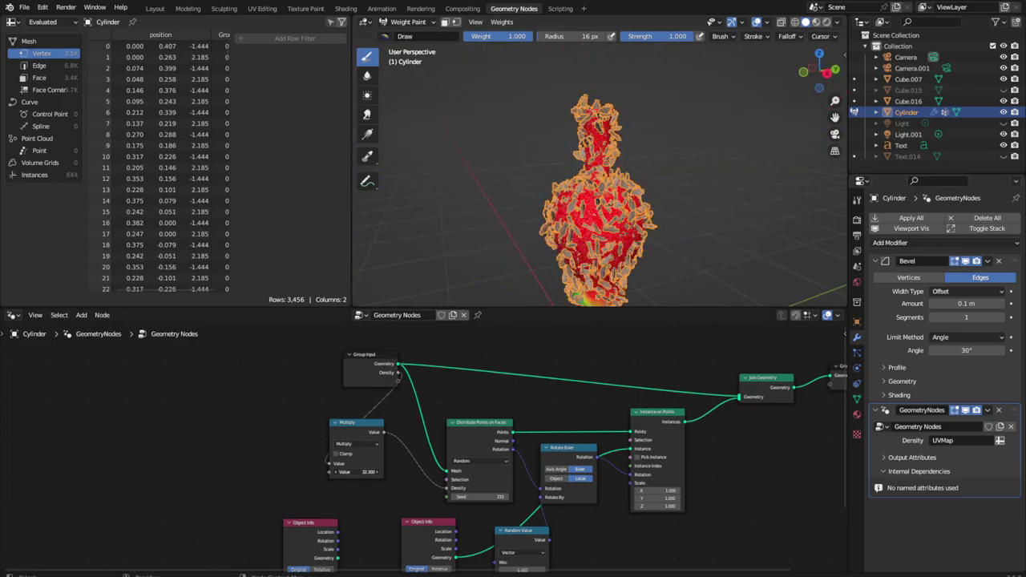
{"action": "middle_click_drag", "start_coordinate": [600, 201], "coordinate": [600, 120]}
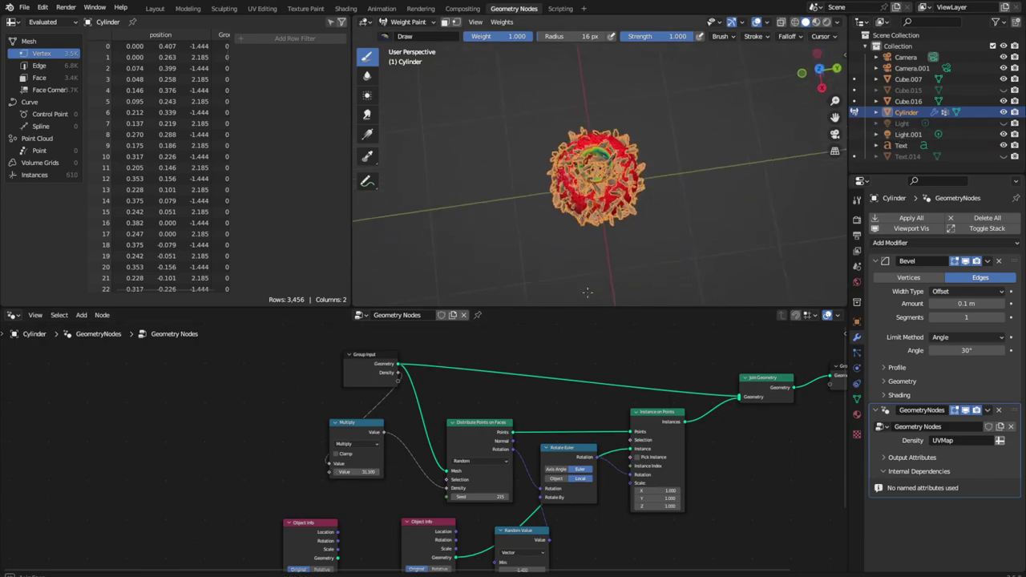
{"action": "scroll", "coordinate": [600, 168], "scroll_direction": "up", "scroll_amount": 10}
{"action": "mouse_move", "coordinate": [583, 230]}
{"action": "middle_mouse_down"}
{"action": "mouse_move", "coordinate": [598, 238]}
{"action": "mouse_move", "coordinate": [646, 216]}
{"action": "mouse_move", "coordinate": [609, 240]}
{"action": "middle_mouse_up"}
Cycle the Density attribute through position, UVMap, Group, shade_smooth and position
{"action": "left_click", "coordinate": [950, 440]}
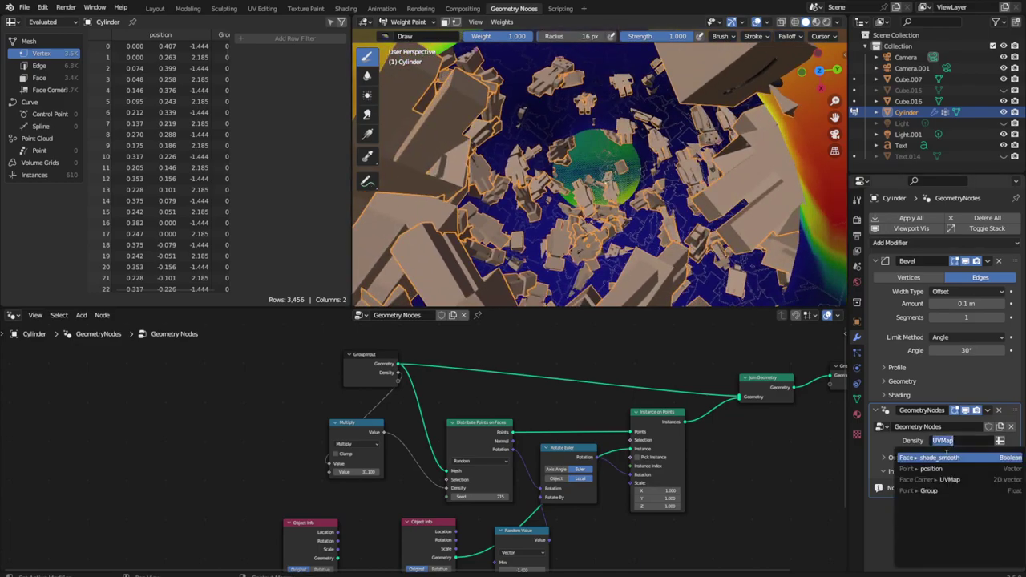
{"action": "left_click", "coordinate": [940, 471]}
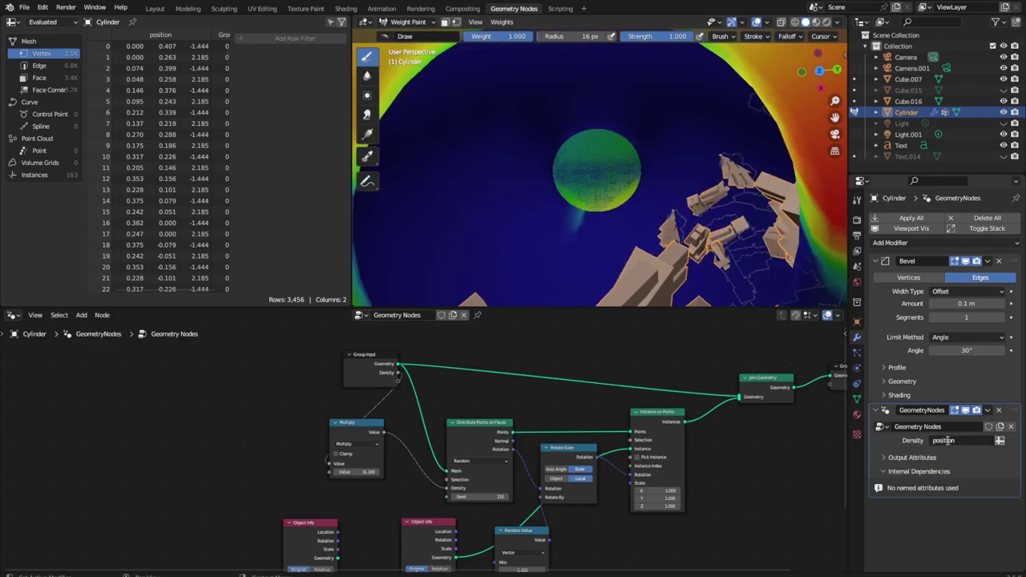
{"action": "left_click", "coordinate": [946, 441]}
{"action": "left_click", "coordinate": [938, 484]}
{"action": "left_click", "coordinate": [947, 440]}
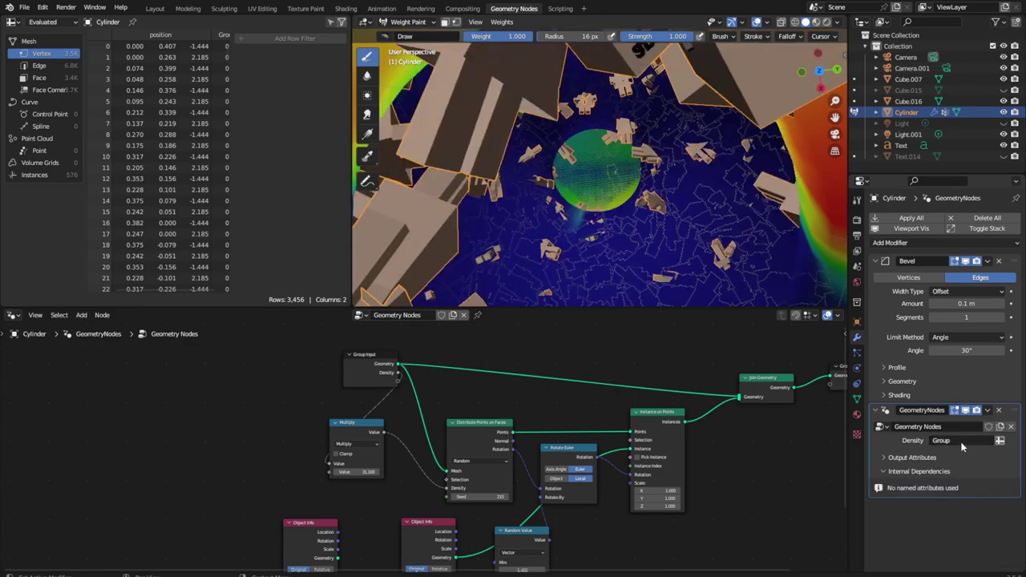
{"action": "left_click", "coordinate": [962, 442]}
{"action": "left_click", "coordinate": [948, 458]}
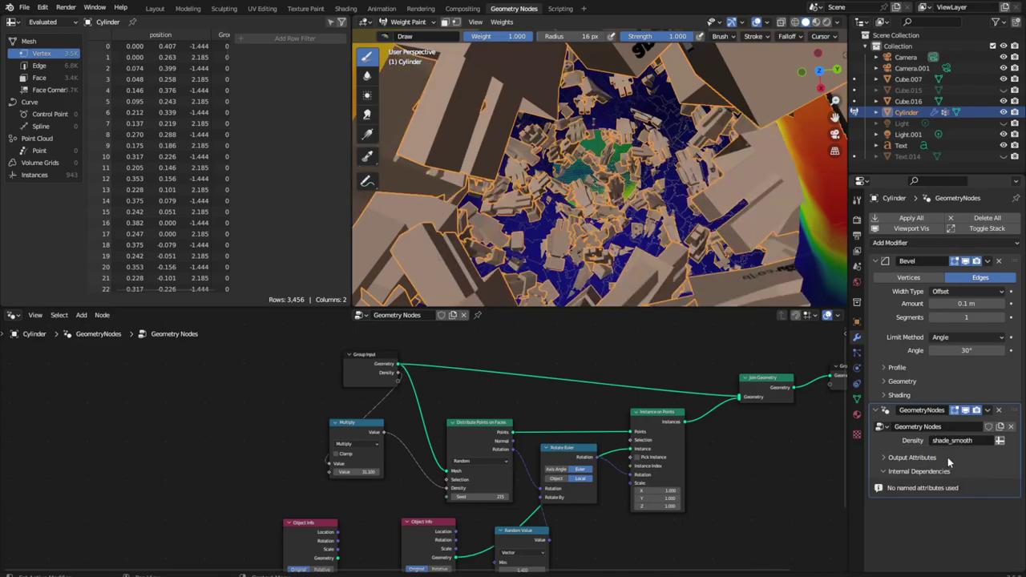
{"action": "left_click", "coordinate": [952, 442]}
{"action": "left_click", "coordinate": [930, 469]}
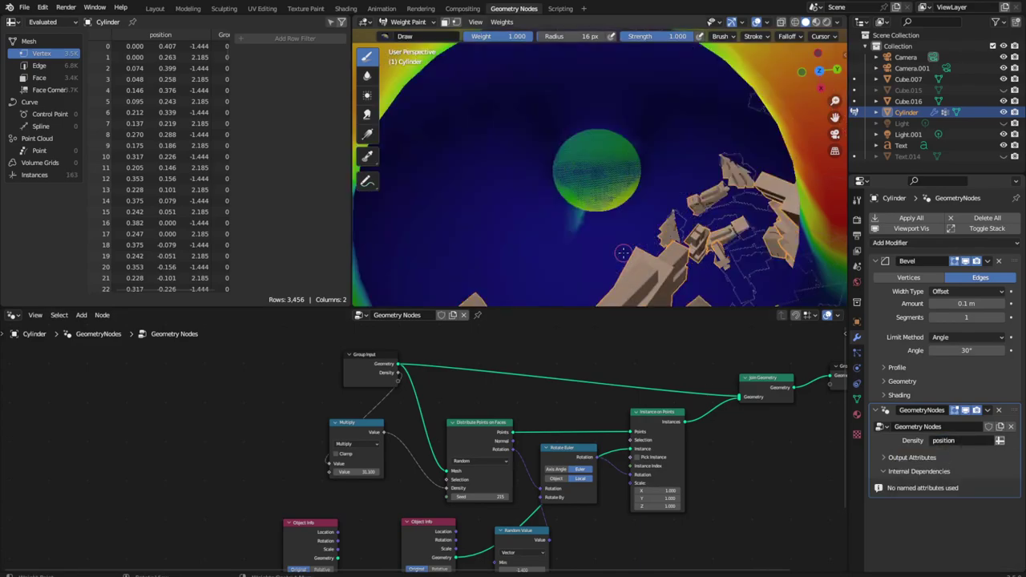
Try UVMap once more, then settle Density on the Group vertex group
{"action": "middle_click_drag", "start_coordinate": [522, 226], "coordinate": [603, 255]}
{"action": "scroll", "coordinate": [553, 236], "scroll_direction": "down", "scroll_amount": 6}
{"action": "scroll", "coordinate": [603, 254], "scroll_direction": "up", "scroll_amount": 4}
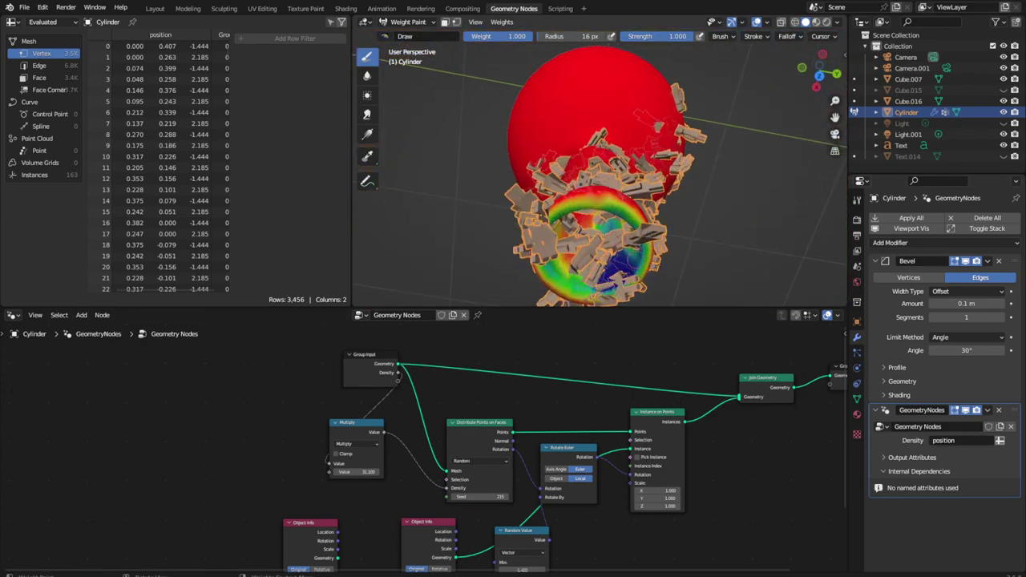
{"action": "left_click", "coordinate": [958, 440]}
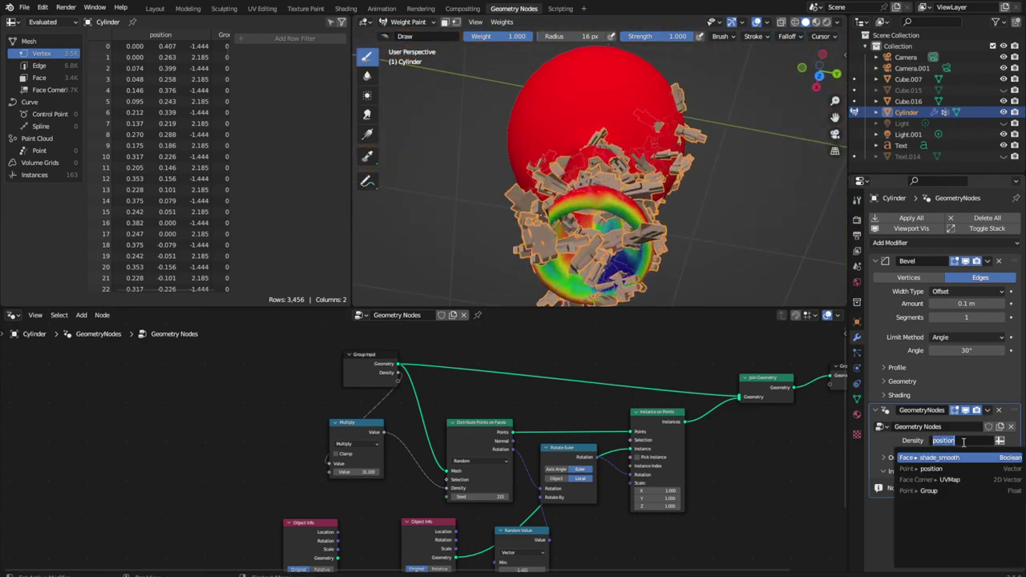
{"action": "left_click", "coordinate": [952, 486]}
{"action": "left_click", "coordinate": [943, 440]}
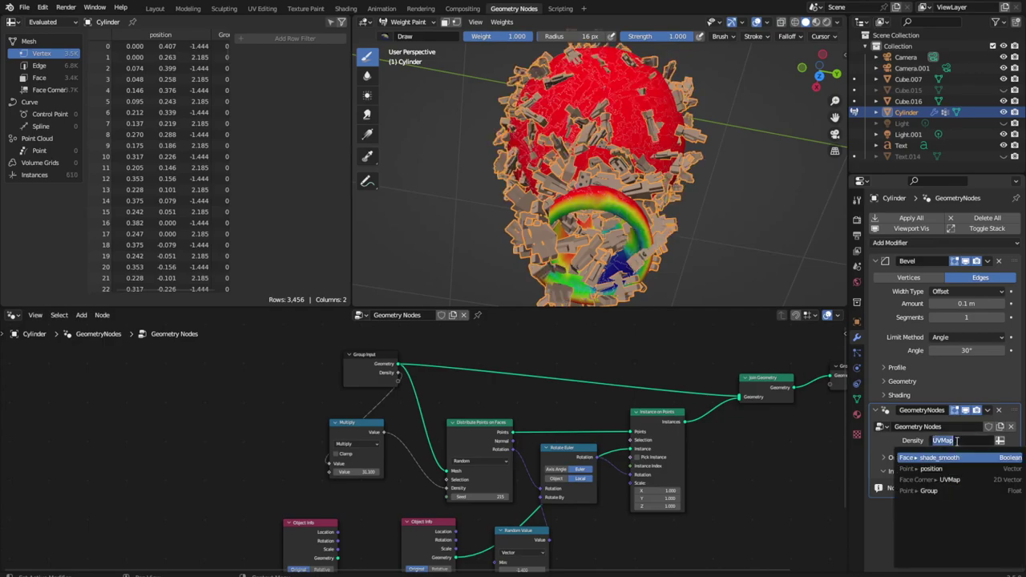
{"action": "left_click", "coordinate": [934, 492]}
Orbit and zoom around the densely covered vase to inspect the instances
{"action": "scroll", "coordinate": [661, 251], "scroll_direction": "down", "scroll_amount": 3}
{"action": "middle_click_drag", "start_coordinate": [661, 251], "coordinate": [673, 275]}
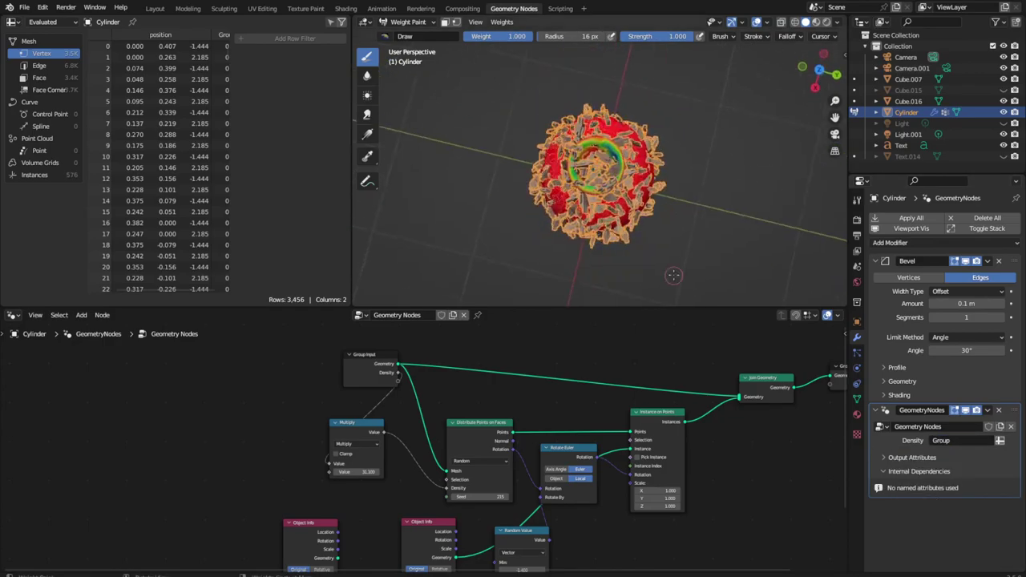
{"action": "scroll", "coordinate": [674, 275], "scroll_direction": "up", "scroll_amount": 5}
{"action": "scroll", "coordinate": [642, 265], "scroll_direction": "up", "scroll_amount": 3}
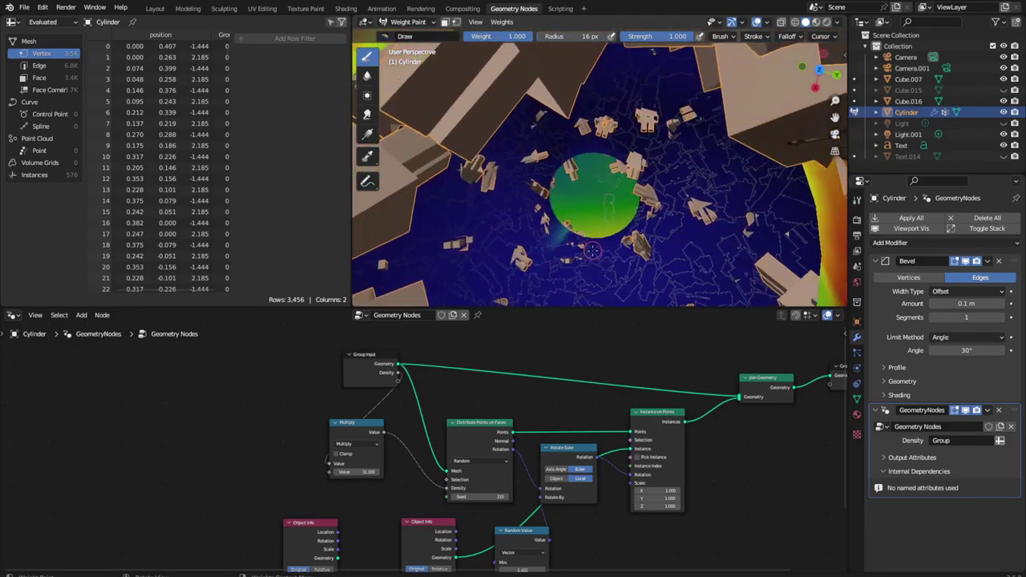
{"action": "scroll", "coordinate": [592, 251], "scroll_direction": "down", "scroll_amount": 3}
{"action": "scroll", "coordinate": [592, 253], "scroll_direction": "down", "scroll_amount": 3}
{"action": "scroll", "coordinate": [592, 257], "scroll_direction": "down", "scroll_amount": 4}
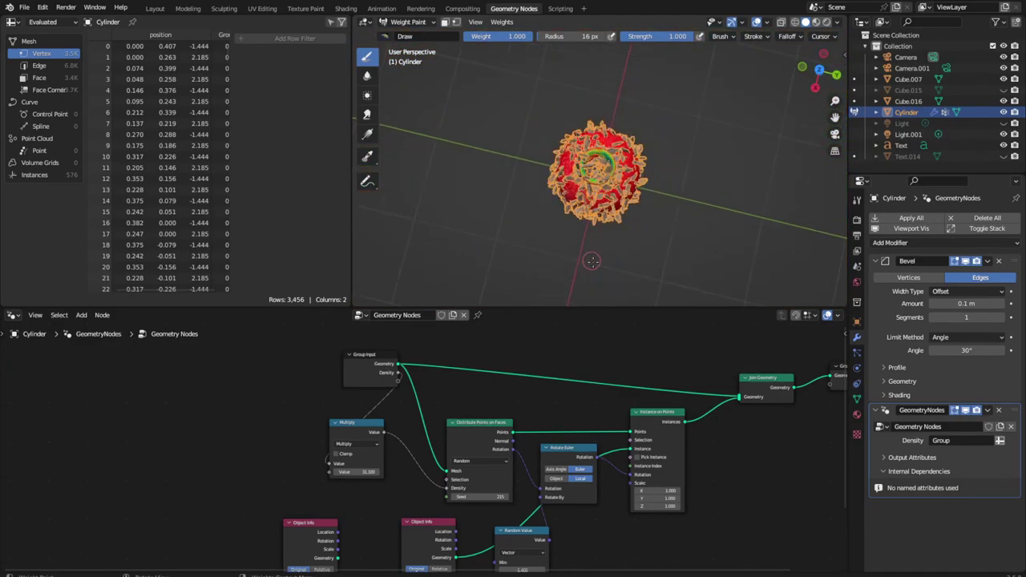
{"action": "middle_click_drag", "start_coordinate": [592, 260], "coordinate": [641, 153]}
{"action": "middle_click_drag", "start_coordinate": [698, 209], "coordinate": [670, 224]}
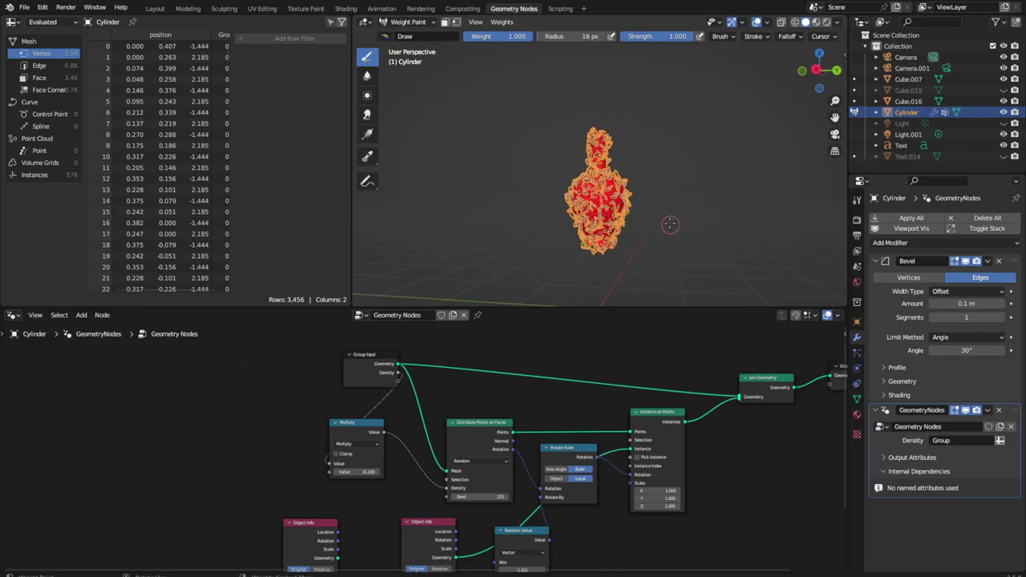
{"action": "scroll", "coordinate": [670, 224], "scroll_direction": "up", "scroll_amount": 2}
{"action": "scroll", "coordinate": [671, 208], "scroll_direction": "up", "scroll_amount": 2}
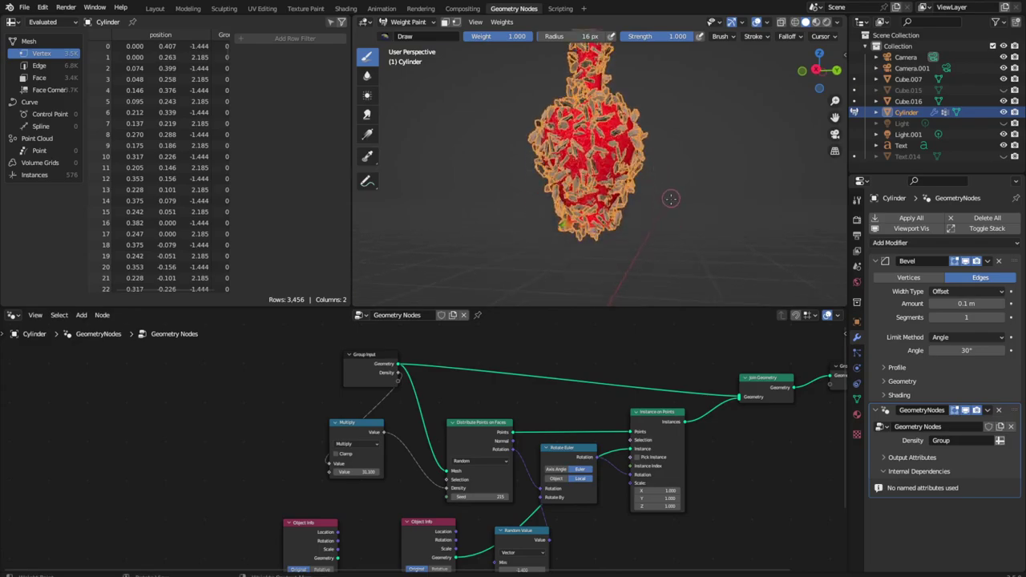
{"action": "scroll", "coordinate": [670, 199], "scroll_direction": "up", "scroll_amount": 2}
{"action": "middle_click_drag", "start_coordinate": [749, 168], "coordinate": [711, 164]}
{"action": "scroll", "coordinate": [711, 165], "scroll_direction": "down", "scroll_amount": 3}
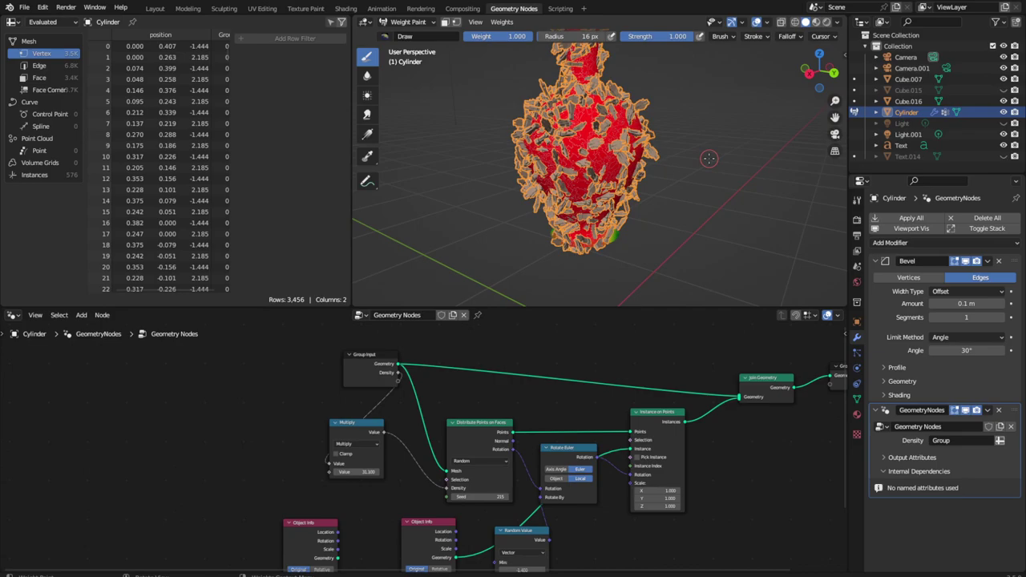
Save, expose the multiplier as a modifier Value input of 31.1, and set Seed to 216
{"action": "key", "text": "ctrl+s"}
{"action": "left_click_drag", "start_coordinate": [329, 472], "coordinate": [401, 383]}
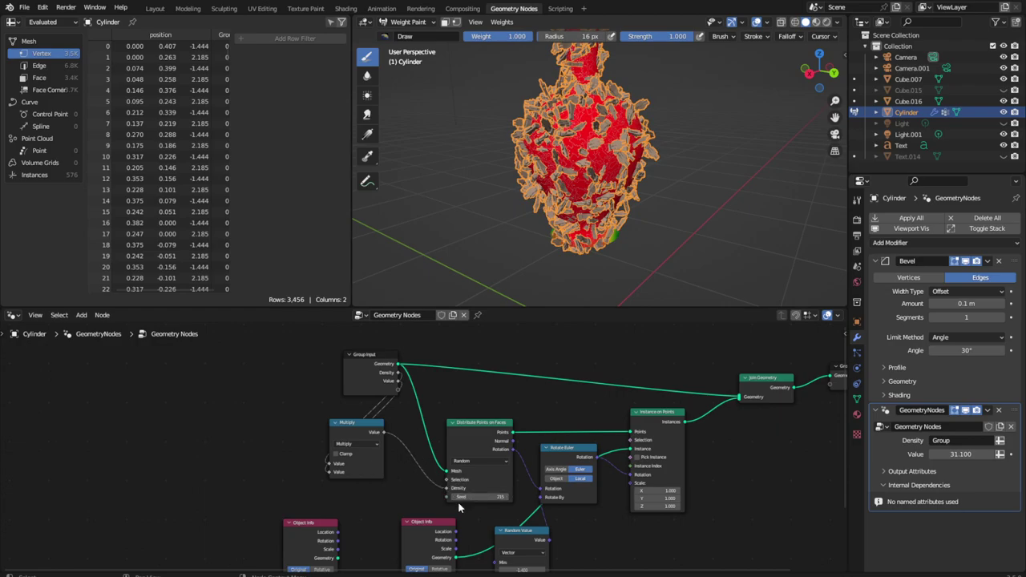
{"action": "left_click_drag", "start_coordinate": [459, 502], "coordinate": [486, 496]}
{"action": "scroll", "coordinate": [695, 173], "scroll_direction": "up", "scroll_amount": 2}
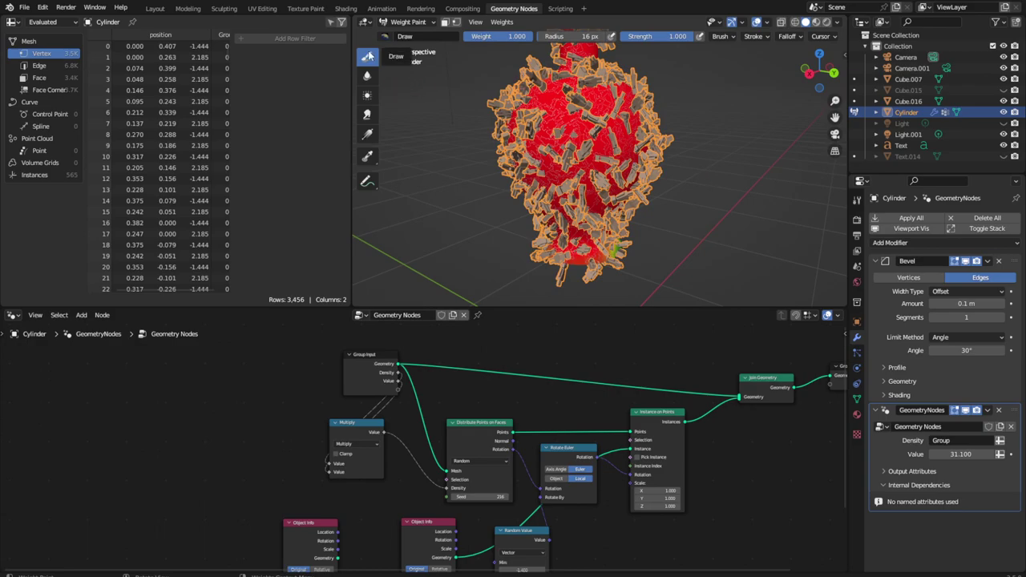
Return the vase to Object Mode
{"action": "left_click", "coordinate": [407, 22]}
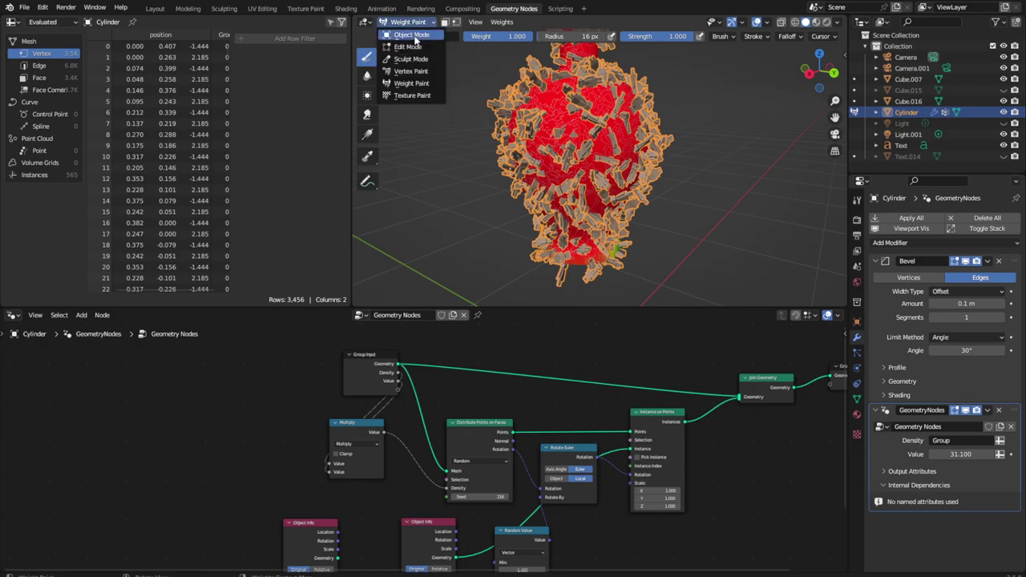
{"action": "left_click", "coordinate": [407, 36]}
{"action": "middle_click_drag", "start_coordinate": [693, 206], "coordinate": [639, 194]}
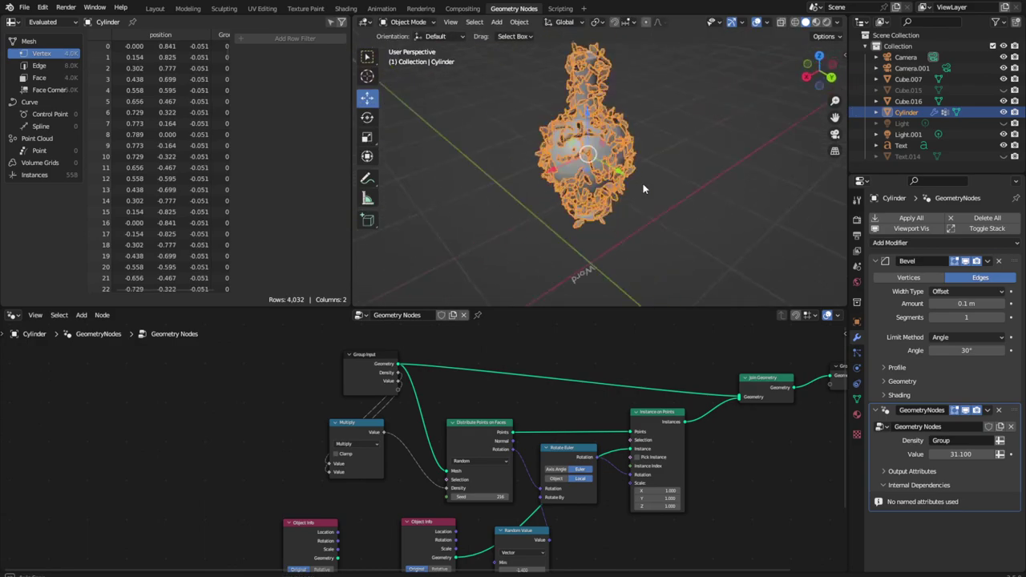
Deselect the vase, fit the node tree in view, and set the scatter Seed to 222
{"action": "left_click", "coordinate": [692, 114]}
{"action": "scroll", "coordinate": [691, 161], "scroll_direction": "up", "scroll_amount": 2}
{"action": "mouse_move", "coordinate": [691, 161]}
{"action": "middle_mouse_down"}
{"action": "mouse_move", "coordinate": [698, 118]}
{"action": "mouse_move", "coordinate": [657, 131]}
{"action": "mouse_move", "coordinate": [689, 195]}
{"action": "mouse_move", "coordinate": [713, 201]}
{"action": "mouse_move", "coordinate": [748, 187]}
{"action": "mouse_move", "coordinate": [586, 292]}
{"action": "mouse_move", "coordinate": [717, 190]}
{"action": "mouse_move", "coordinate": [631, 386]}
{"action": "middle_mouse_up"}
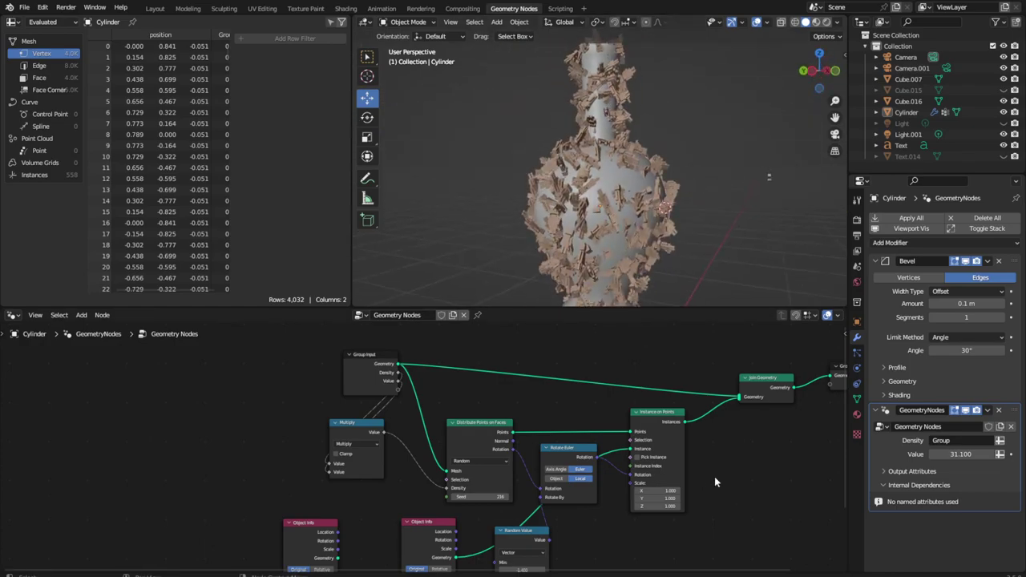
{"action": "key", "text": "Home"}
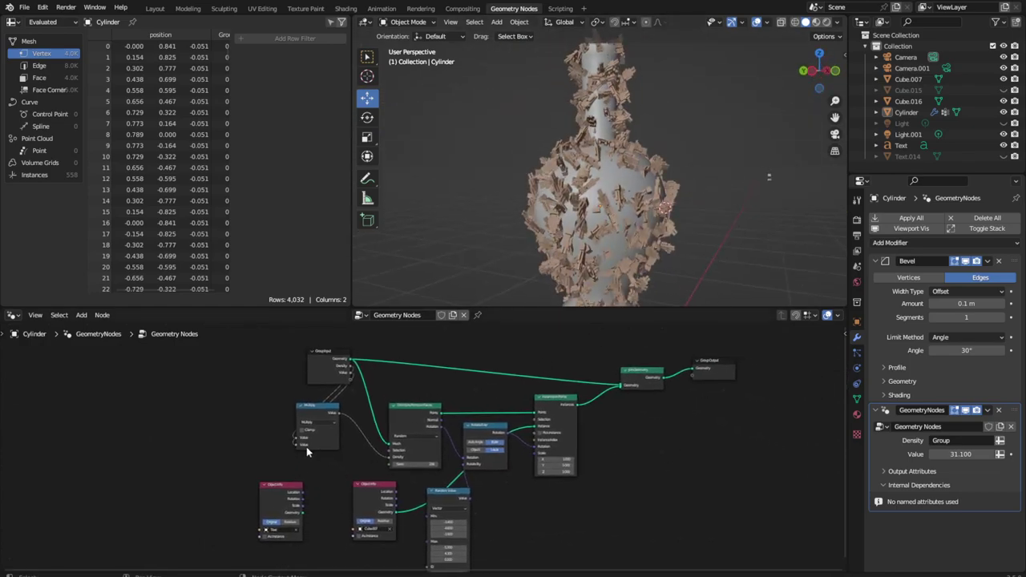
{"action": "scroll", "coordinate": [711, 163], "scroll_direction": "up", "scroll_amount": 3}
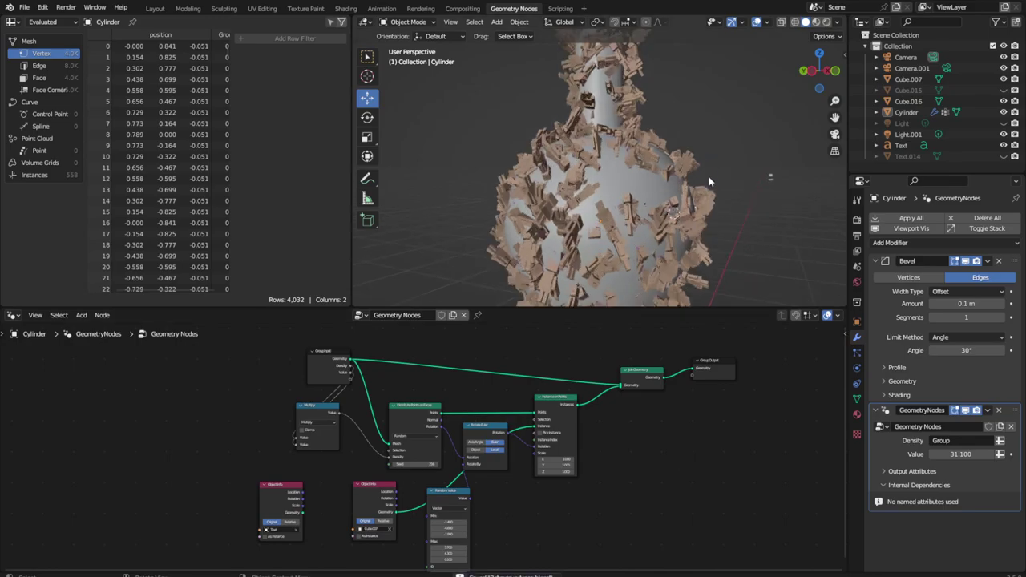
{"action": "scroll", "coordinate": [721, 176], "scroll_direction": "up", "scroll_amount": 2}
{"action": "mouse_move", "coordinate": [720, 175]}
{"action": "middle_mouse_down"}
{"action": "mouse_move", "coordinate": [555, 44]}
{"action": "mouse_move", "coordinate": [384, 199]}
{"action": "mouse_move", "coordinate": [503, 280]}
{"action": "mouse_move", "coordinate": [502, 209]}
{"action": "mouse_move", "coordinate": [626, 184]}
{"action": "middle_mouse_up"}
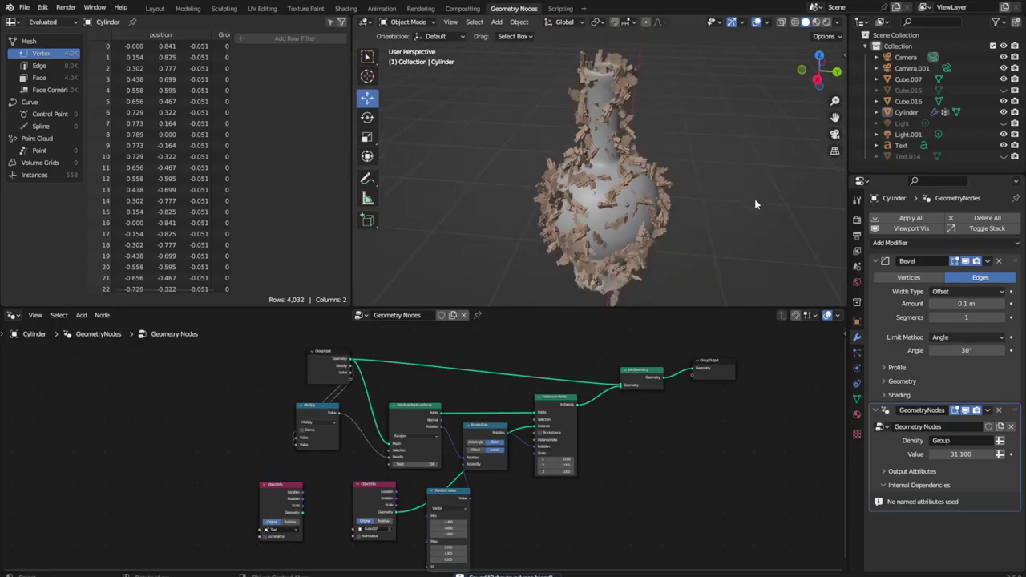
{"action": "scroll", "coordinate": [724, 171], "scroll_direction": "up", "scroll_amount": 2}
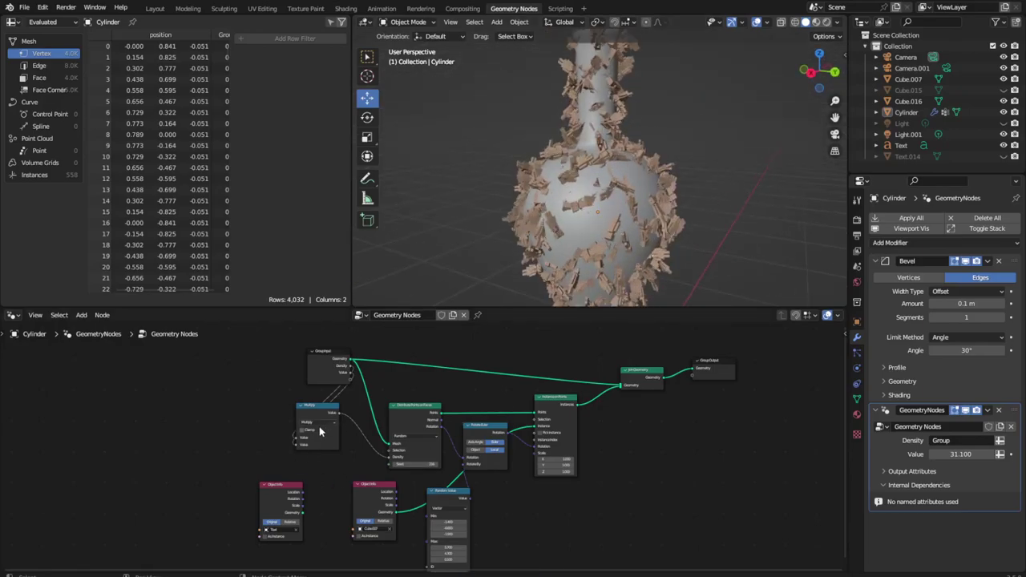
{"action": "left_click_drag", "start_coordinate": [413, 464], "coordinate": [437, 464]}
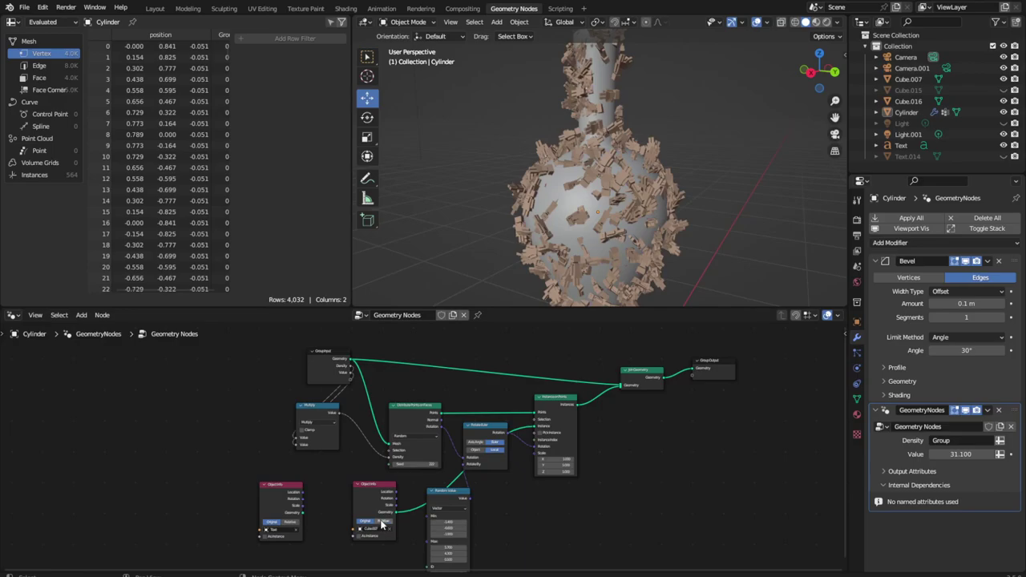
{"action": "scroll", "coordinate": [383, 525], "scroll_direction": "up", "scroll_amount": 2}
{"action": "scroll", "coordinate": [383, 527], "scroll_direction": "up", "scroll_amount": 1}
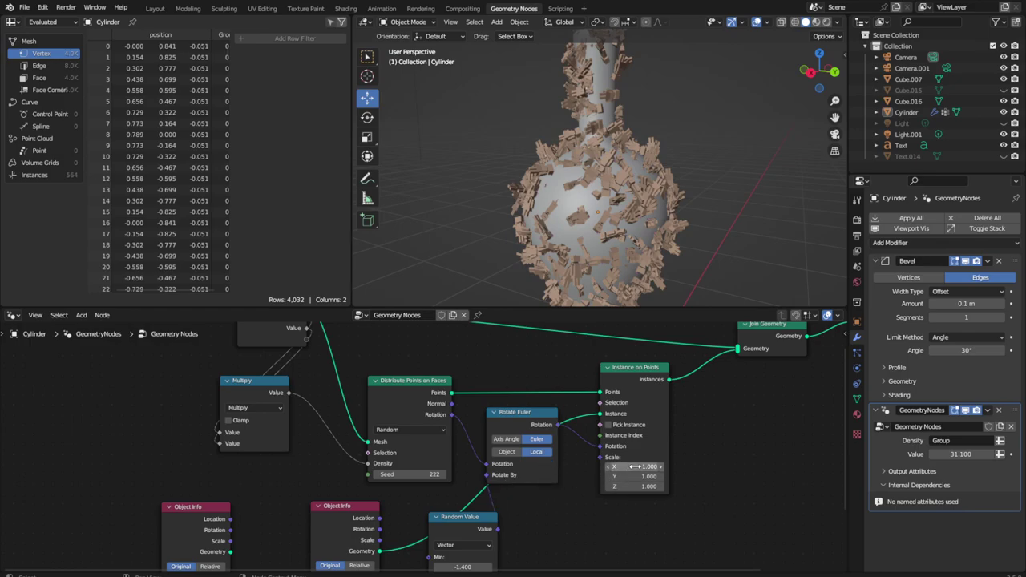
Rearrange the Instance on Points and Rotate Euler nodes and raise Random Value Min X
{"action": "left_click_drag", "start_coordinate": [633, 466], "coordinate": [721, 466]}
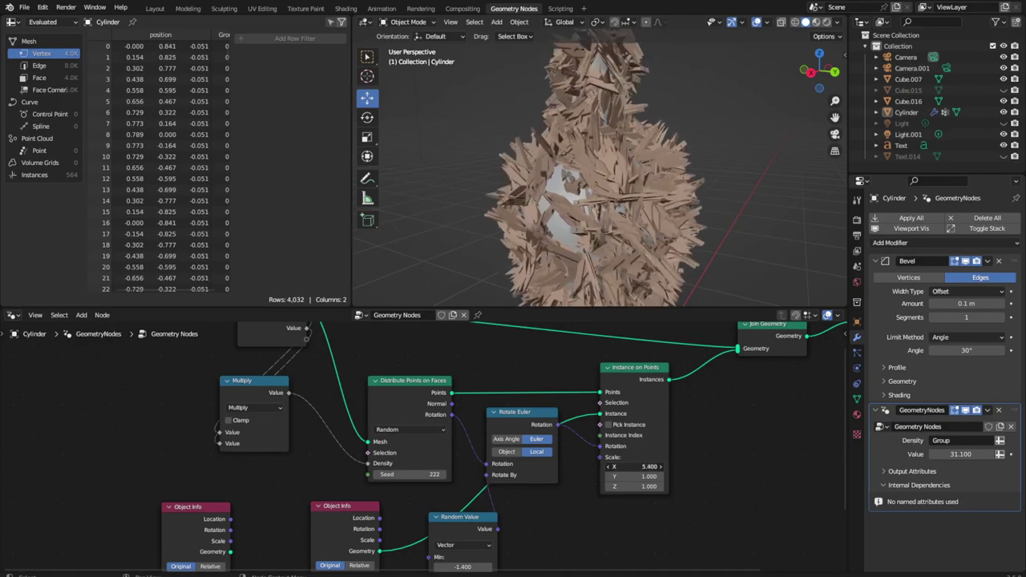
{"action": "key", "text": "Escape"}
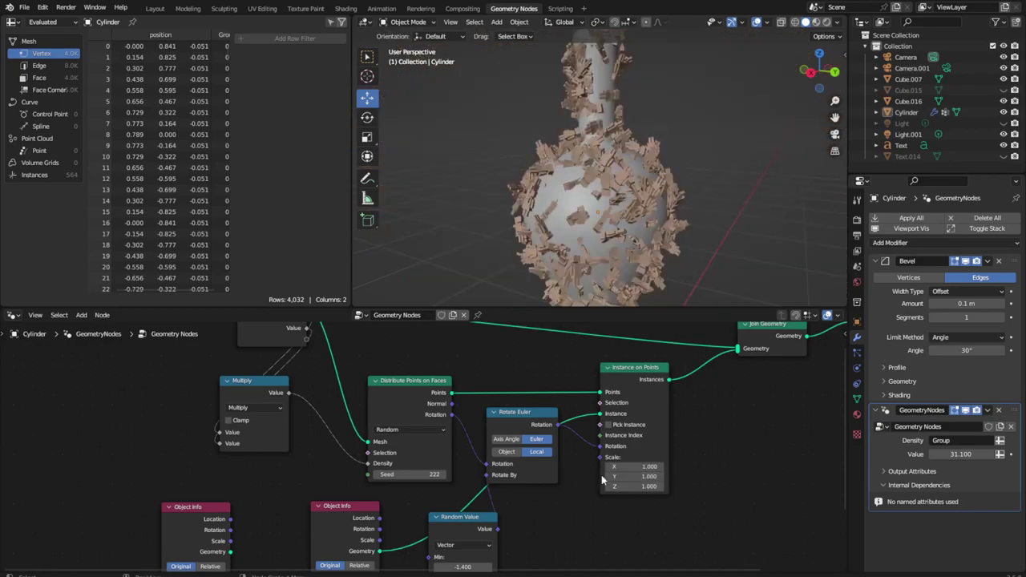
{"action": "left_click_drag", "start_coordinate": [649, 370], "coordinate": [727, 386]}
{"action": "left_click_drag", "start_coordinate": [518, 411], "coordinate": [583, 368]}
{"action": "scroll", "coordinate": [481, 515], "scroll_direction": "down", "scroll_amount": 1}
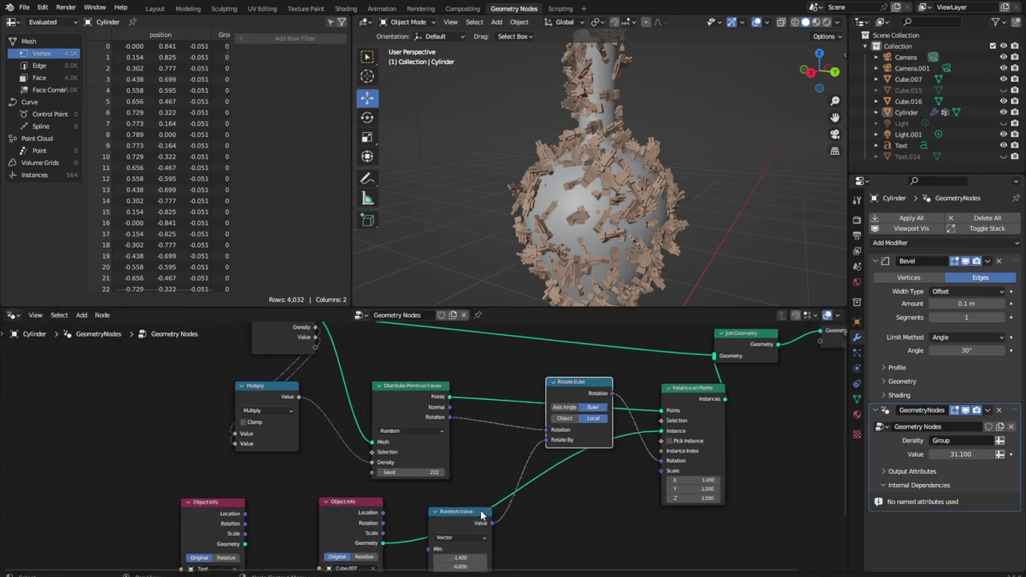
{"action": "mouse_move", "coordinate": [459, 557]}
{"action": "left_mouse_down"}
{"action": "mouse_move", "coordinate": [513, 557]}
{"action": "mouse_move", "coordinate": [473, 558]}
{"action": "left_mouse_up"}
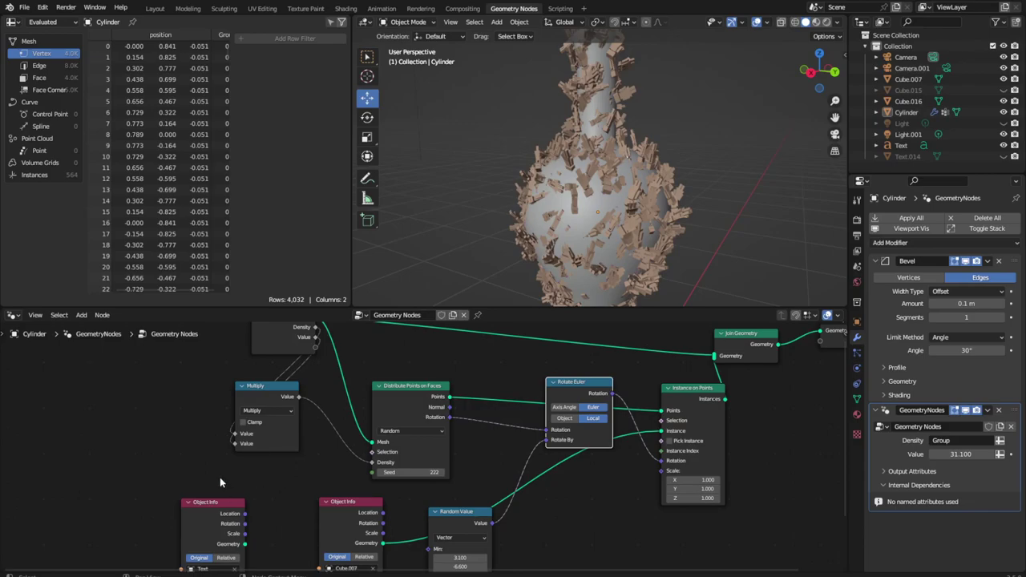
{"action": "left_click", "coordinate": [81, 315]}
{"action": "left_click", "coordinate": [90, 329]}
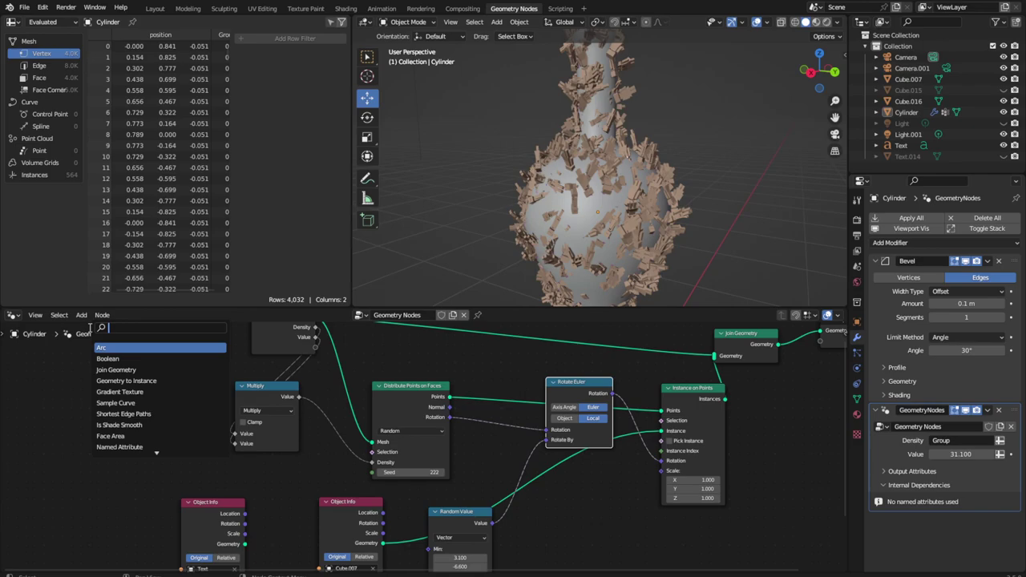
{"action": "type", "text": "po"}
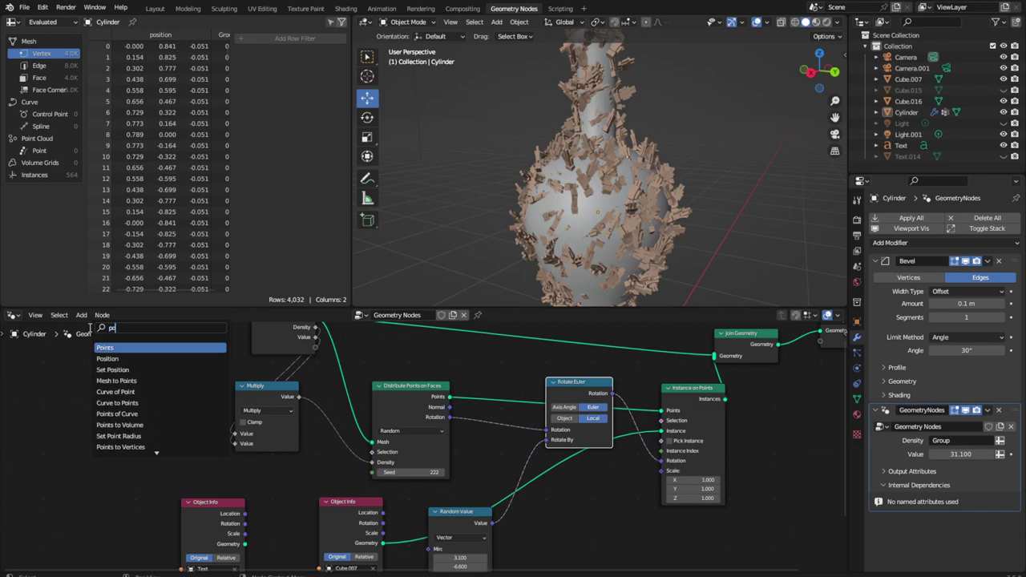
{"action": "type", "text": "isso"}
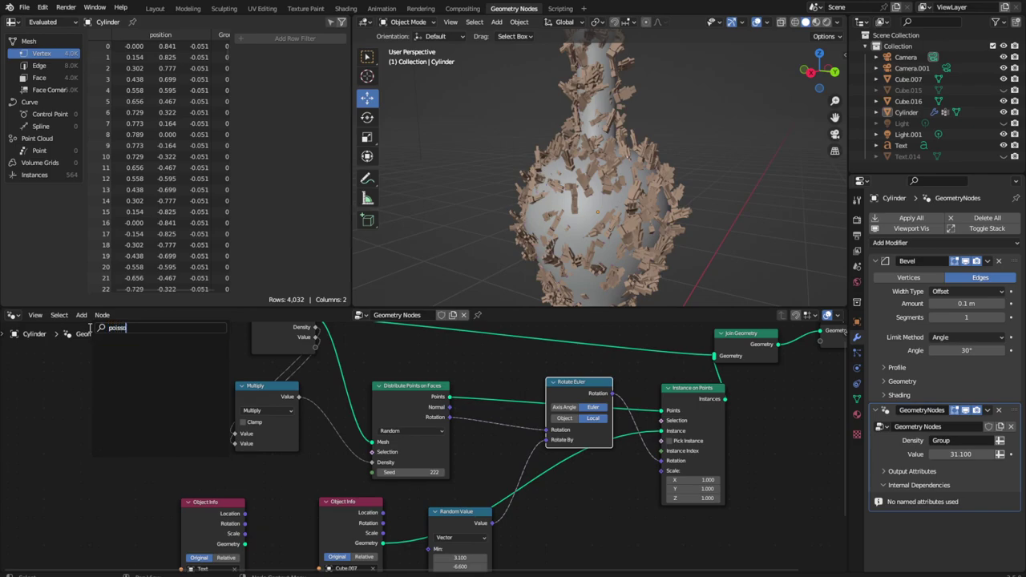
{"action": "key", "text": "BackSpace"}
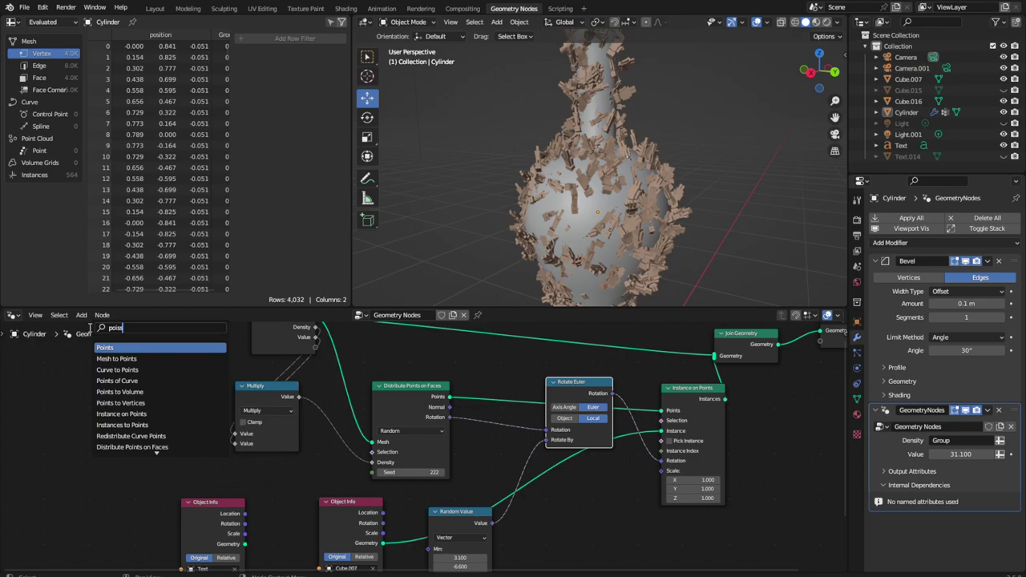
{"action": "key", "text": "BackSpace"}
{"action": "key", "text": "BackSpace"}
{"action": "key", "text": "BackSpace"}
{"action": "key", "text": "BackSpace"}
{"action": "key", "text": "BackSpace"}
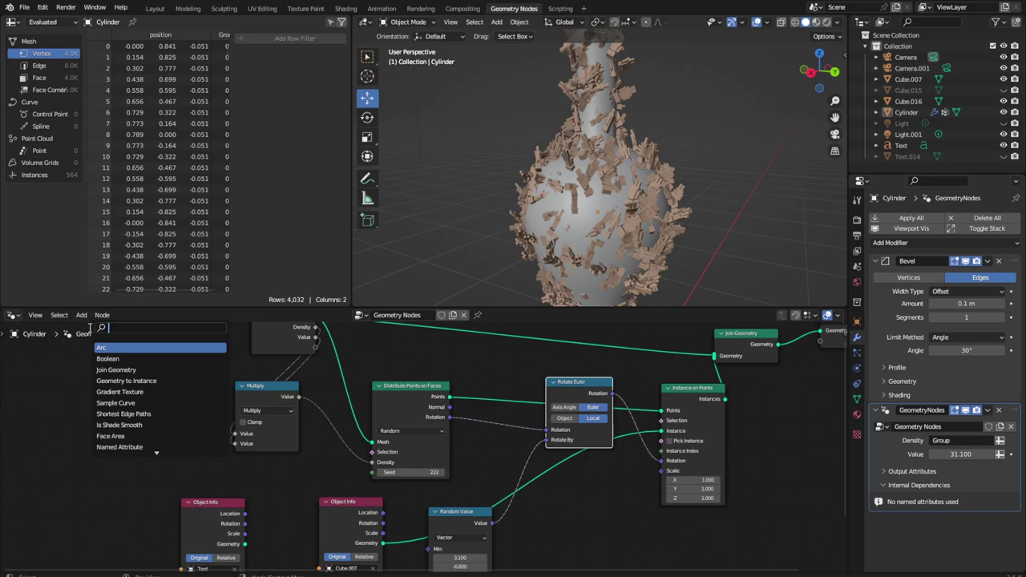
Switch distribution to Poisson Disk, save, and raise Density Max to 50.3 with Density Factor 1.000
{"action": "left_click", "coordinate": [431, 430]}
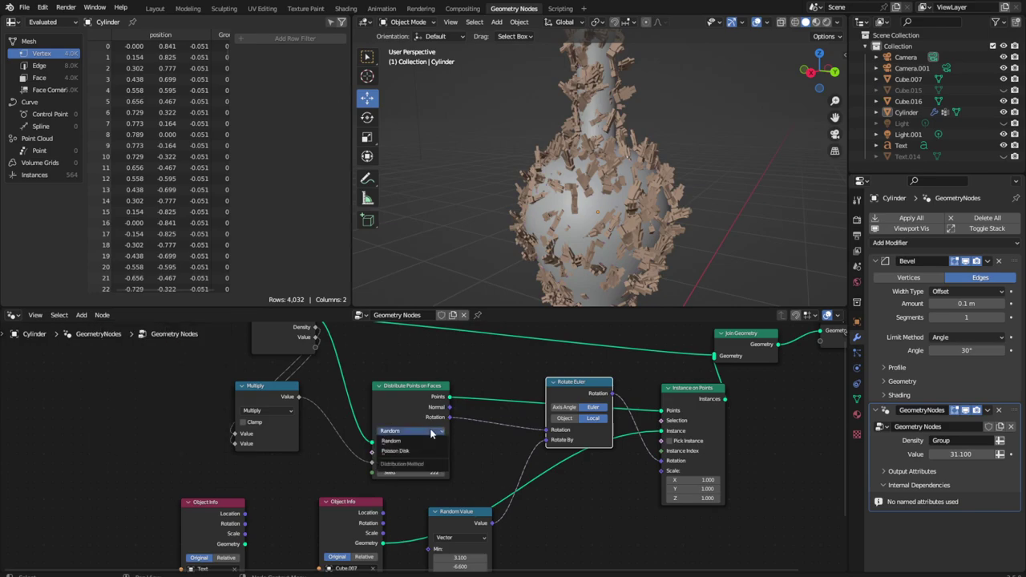
{"action": "left_click", "coordinate": [423, 451]}
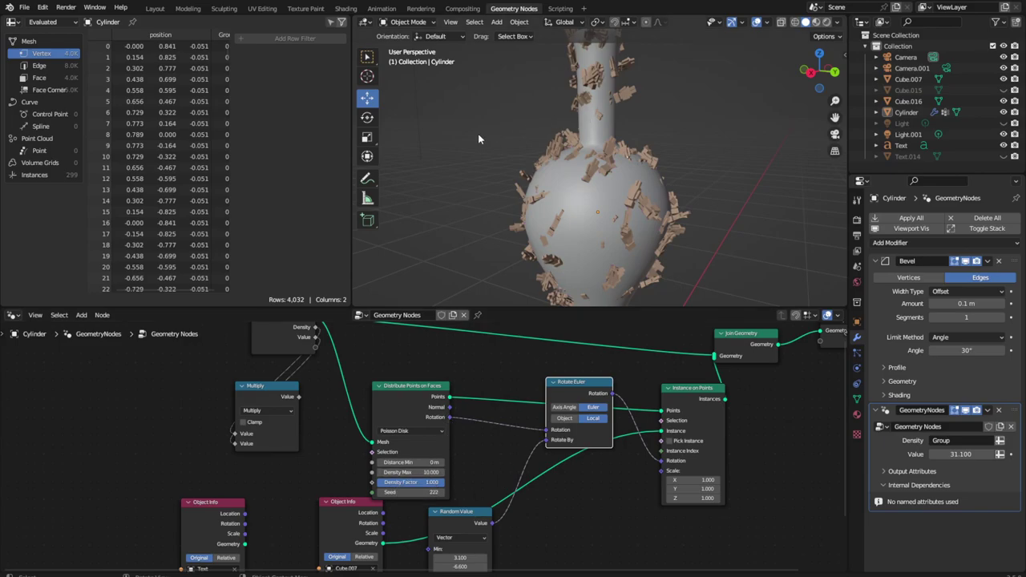
{"action": "key", "text": "ctrl+s"}
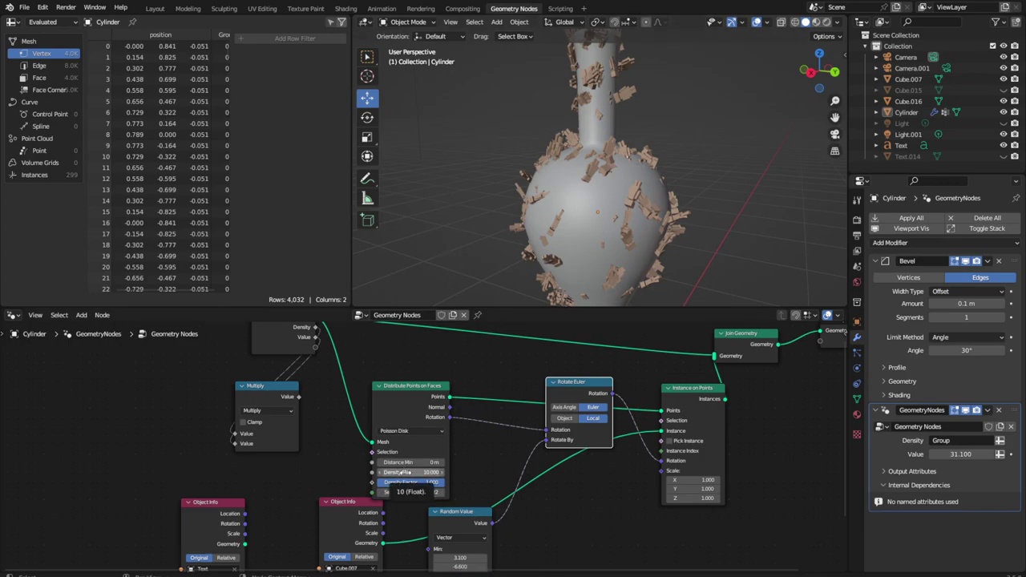
{"action": "left_click_drag", "start_coordinate": [400, 474], "coordinate": [473, 474]}
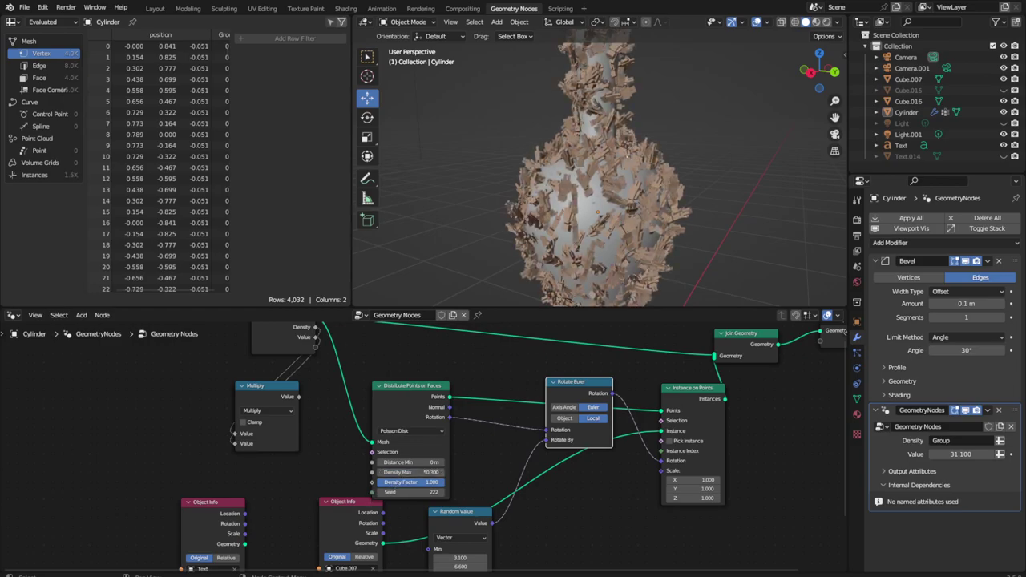
{"action": "left_click", "coordinate": [411, 481]}
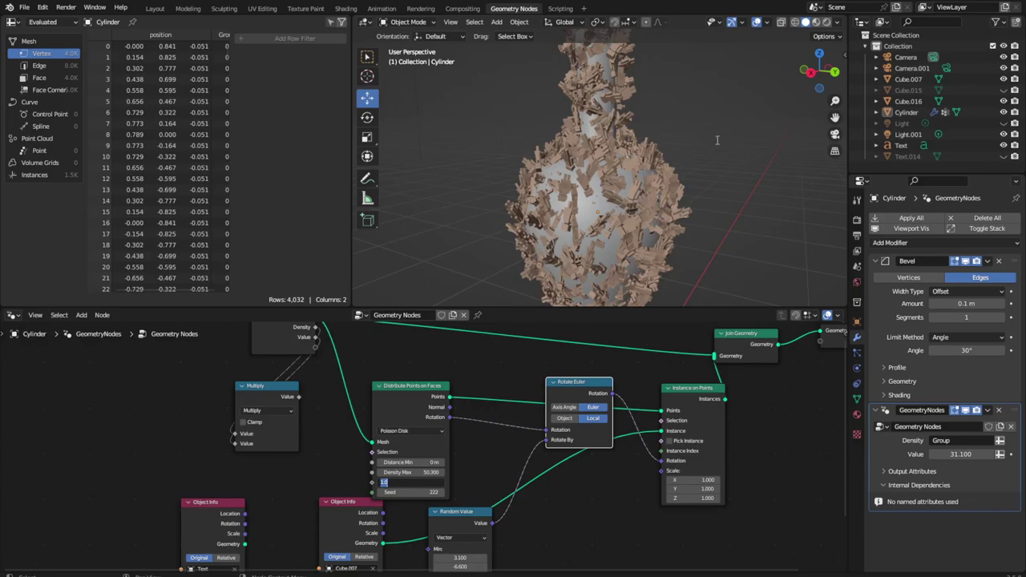
{"action": "key", "text": "Return"}
Raise Distance Min to 6.6 m, leaving a single instance on the vase
{"action": "mouse_move", "coordinate": [699, 186]}
{"action": "middle_mouse_down"}
{"action": "mouse_move", "coordinate": [710, 184]}
{"action": "mouse_move", "coordinate": [614, 255]}
{"action": "mouse_move", "coordinate": [636, 80]}
{"action": "mouse_move", "coordinate": [595, 143]}
{"action": "middle_mouse_up"}
{"action": "scroll", "coordinate": [595, 142], "scroll_direction": "up", "scroll_amount": 5}
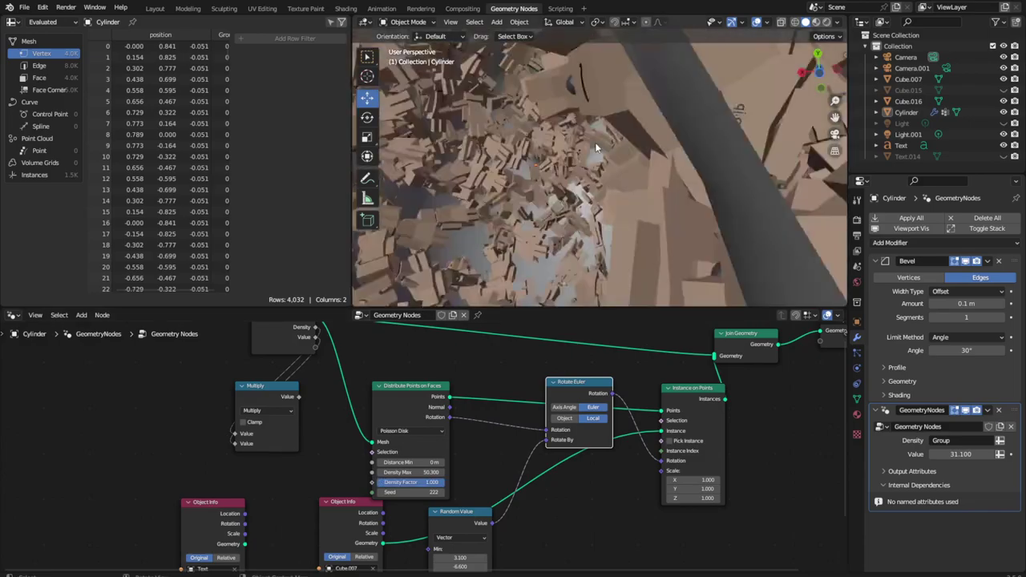
{"action": "scroll", "coordinate": [595, 143], "scroll_direction": "up", "scroll_amount": 2}
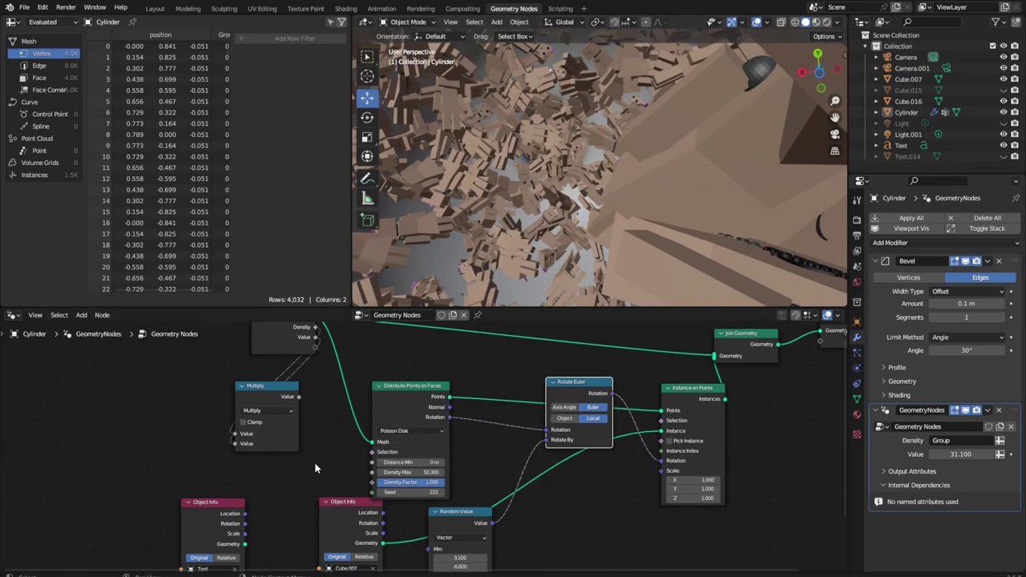
{"action": "left_click_drag", "start_coordinate": [298, 396], "coordinate": [329, 449]}
{"action": "key", "text": "Escape"}
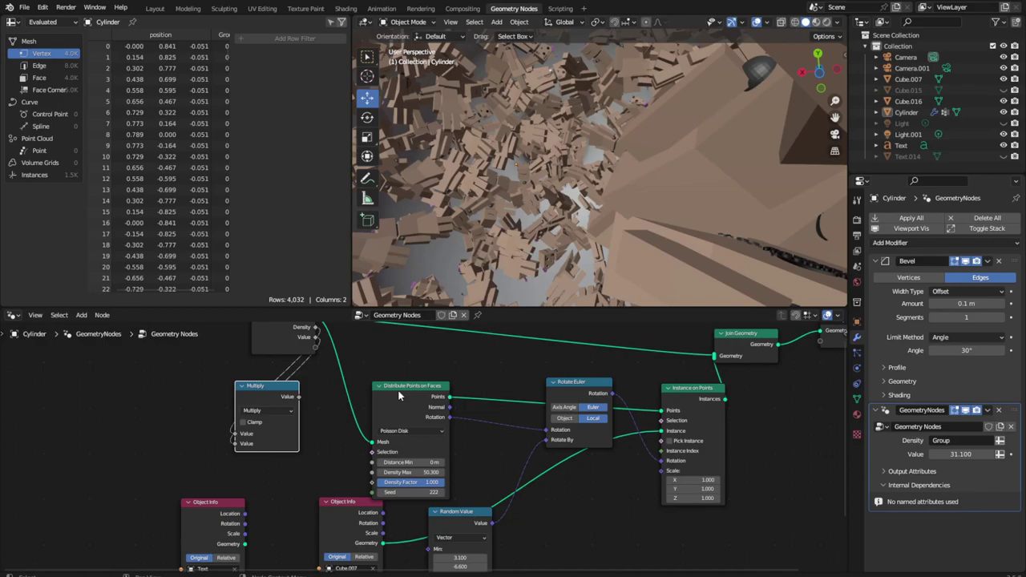
{"action": "middle_click_drag", "start_coordinate": [562, 255], "coordinate": [576, 236]}
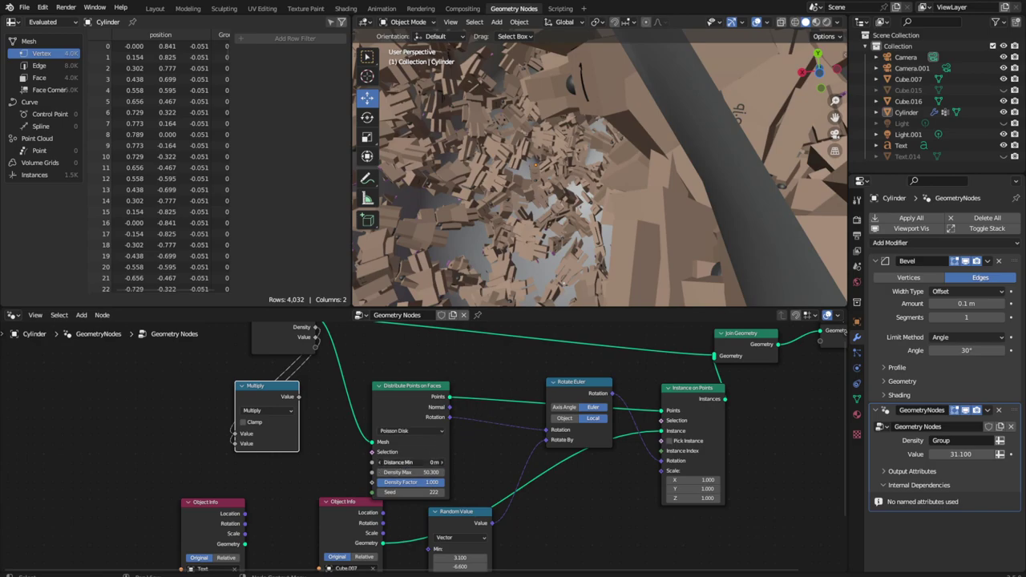
{"action": "left_click_drag", "start_coordinate": [409, 463], "coordinate": [481, 463]}
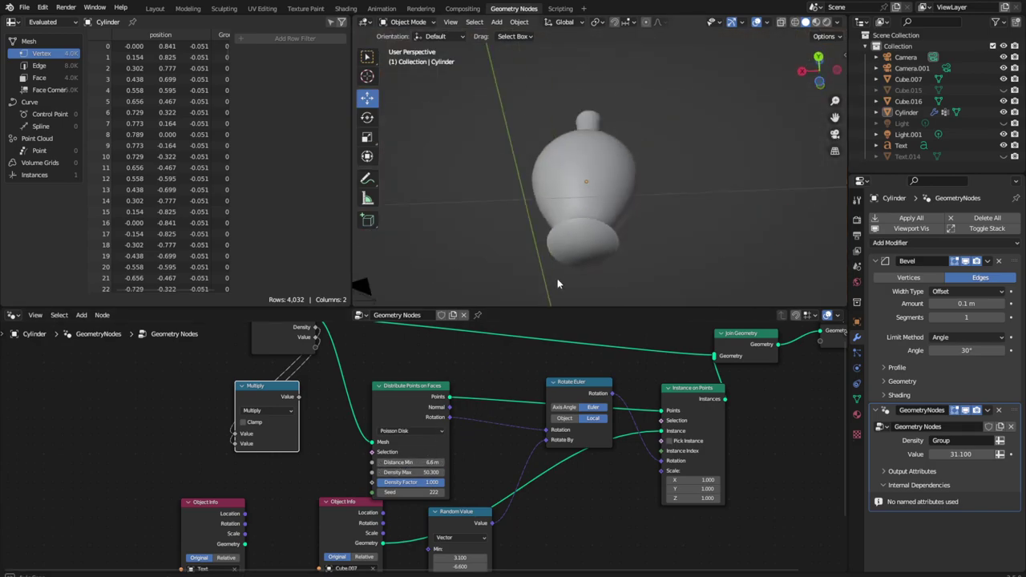
Try Distance Min at 1.2, 0.1 and 0.2 m, then reset it to 0 m
{"action": "mouse_move", "coordinate": [409, 463]}
{"action": "left_mouse_down"}
{"action": "mouse_move", "coordinate": [350, 463]}
{"action": "mouse_move", "coordinate": [447, 467]}
{"action": "left_mouse_up"}
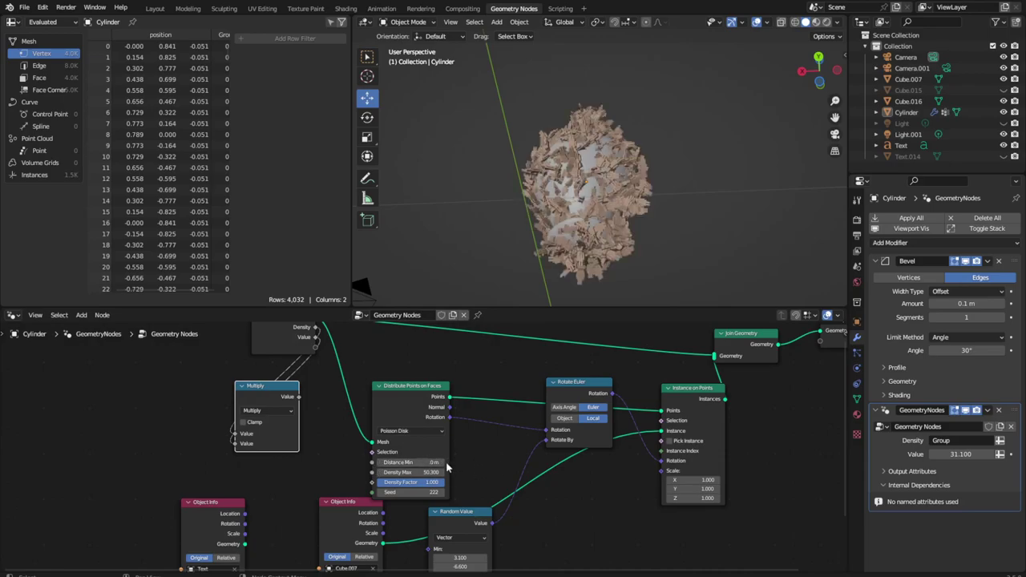
{"action": "left_click", "coordinate": [440, 463]}
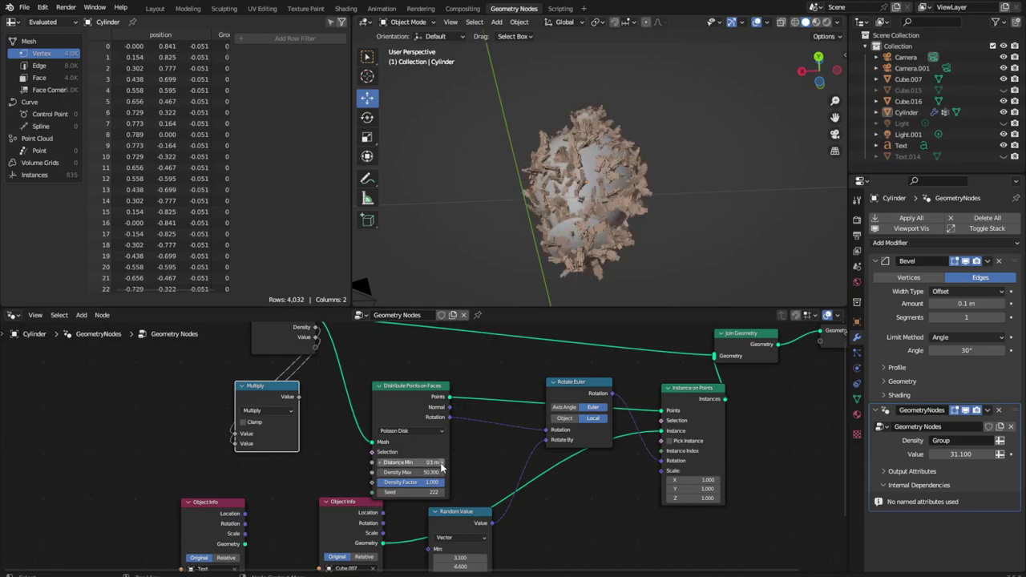
{"action": "left_click", "coordinate": [440, 464]}
{"action": "scroll", "coordinate": [569, 289], "scroll_direction": "up", "scroll_amount": 5}
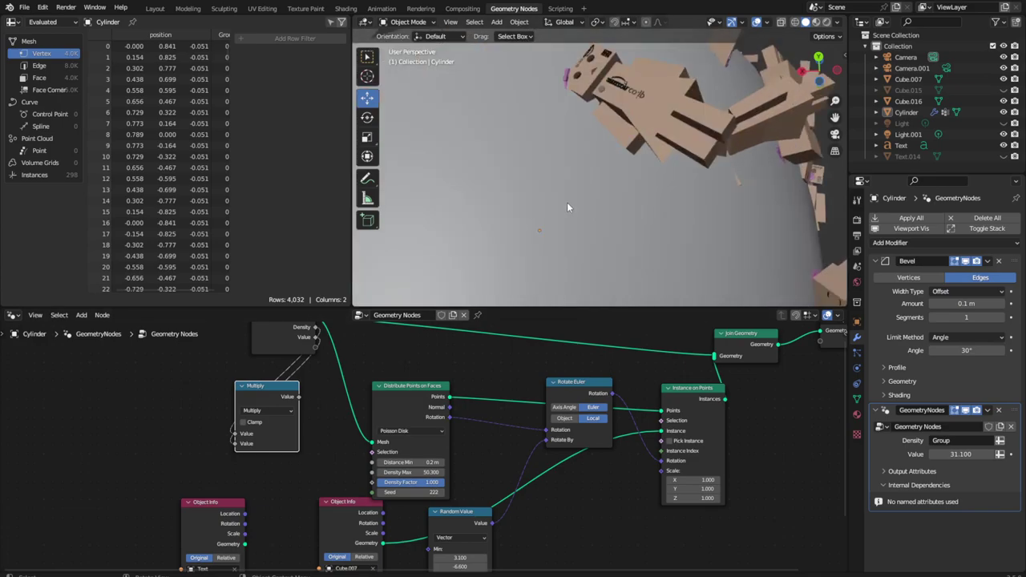
{"action": "scroll", "coordinate": [569, 208], "scroll_direction": "down", "scroll_amount": 3}
{"action": "scroll", "coordinate": [574, 218], "scroll_direction": "down", "scroll_amount": 3}
{"action": "scroll", "coordinate": [574, 221], "scroll_direction": "down", "scroll_amount": 3}
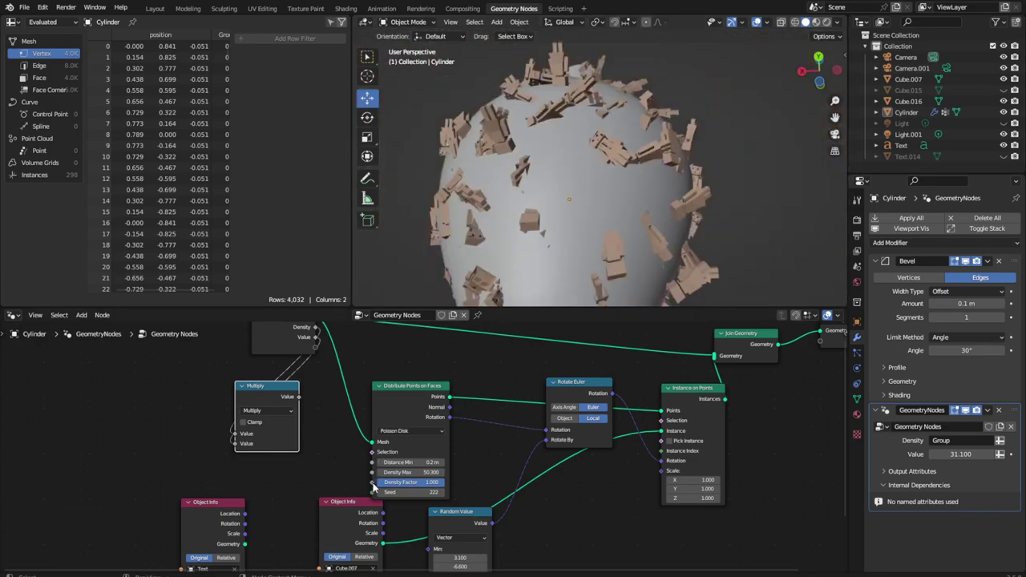
{"action": "key", "text": "BackSpace"}
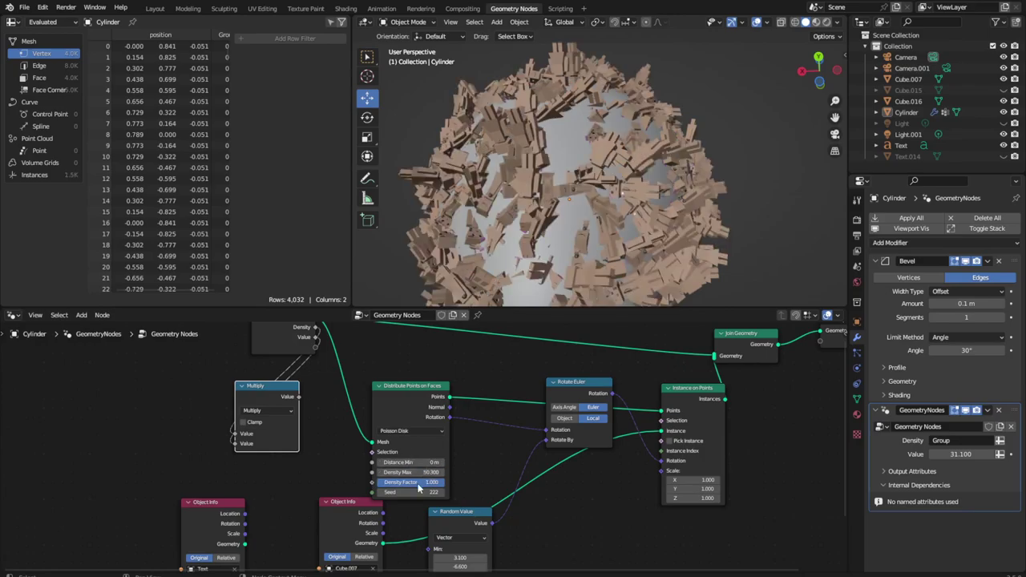
Change the Seed to 277 and view the whole densely covered vase
{"action": "left_click_drag", "start_coordinate": [424, 492], "coordinate": [433, 492]}
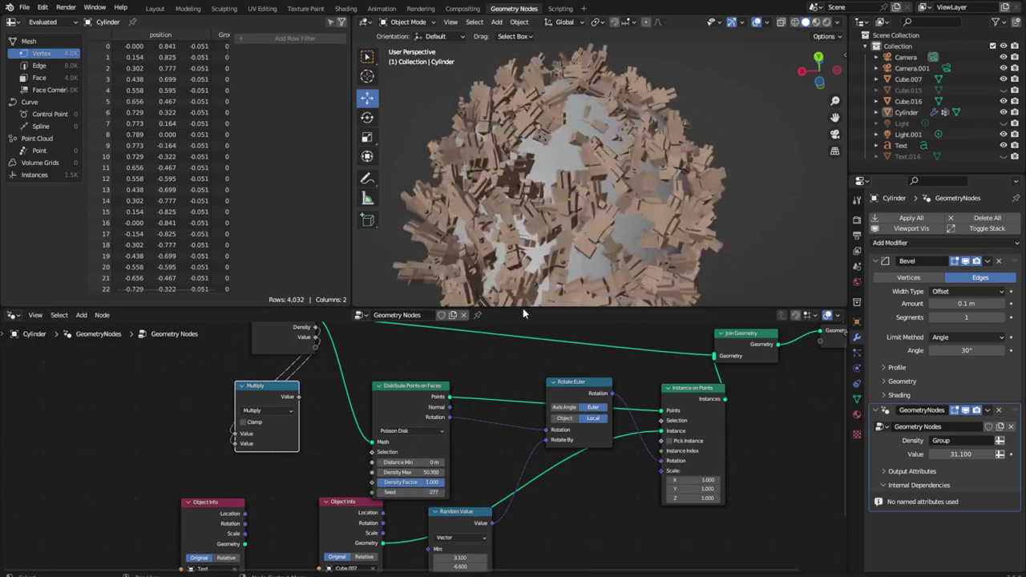
{"action": "scroll", "coordinate": [609, 201], "scroll_direction": "down", "scroll_amount": 5}
{"action": "mouse_move", "coordinate": [648, 175]}
{"action": "middle_mouse_down"}
{"action": "mouse_move", "coordinate": [584, 262]}
{"action": "mouse_move", "coordinate": [471, 225]}
{"action": "middle_mouse_up"}
{"action": "scroll", "coordinate": [609, 232], "scroll_direction": "up", "scroll_amount": 3}
{"action": "scroll", "coordinate": [610, 242], "scroll_direction": "up", "scroll_amount": 3}
Set the scatter's Density Max in Distribute Points on Faces to 49.4
{"action": "scroll", "coordinate": [577, 257], "scroll_direction": "down", "scroll_amount": 2}
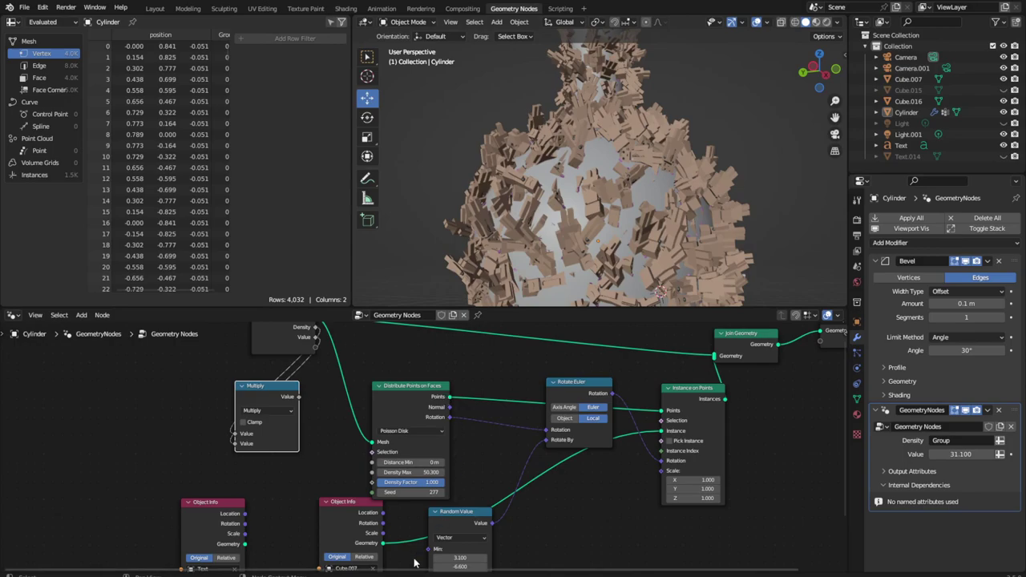
{"action": "mouse_move", "coordinate": [425, 472]}
{"action": "left_mouse_down"}
{"action": "mouse_move", "coordinate": [409, 472]}
{"action": "mouse_move", "coordinate": [433, 473]}
{"action": "left_mouse_up"}
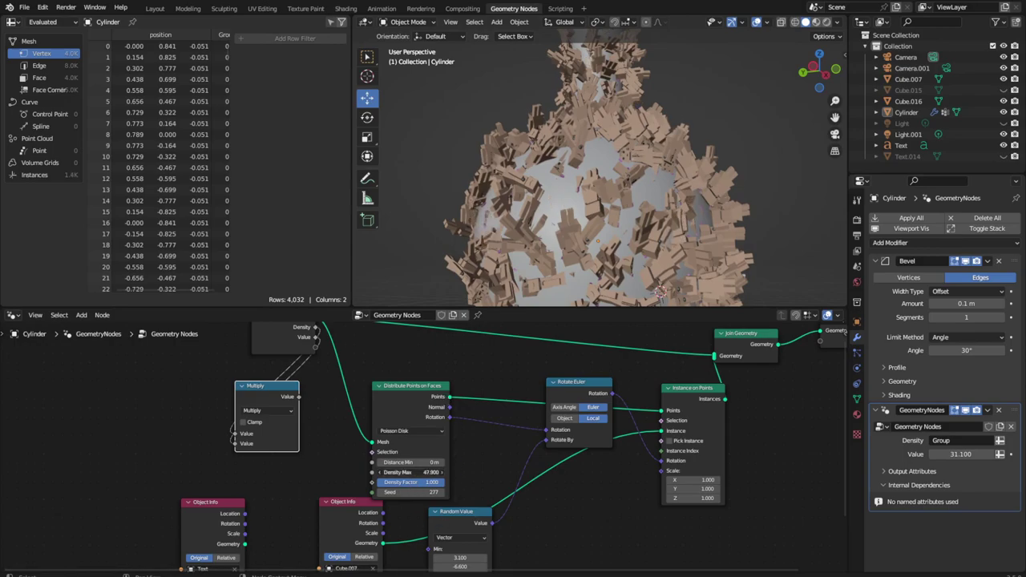
{"action": "mouse_move", "coordinate": [413, 473]}
{"action": "left_mouse_down"}
{"action": "mouse_move", "coordinate": [449, 472]}
{"action": "mouse_move", "coordinate": [413, 472]}
{"action": "mouse_move", "coordinate": [425, 472]}
{"action": "left_mouse_up"}
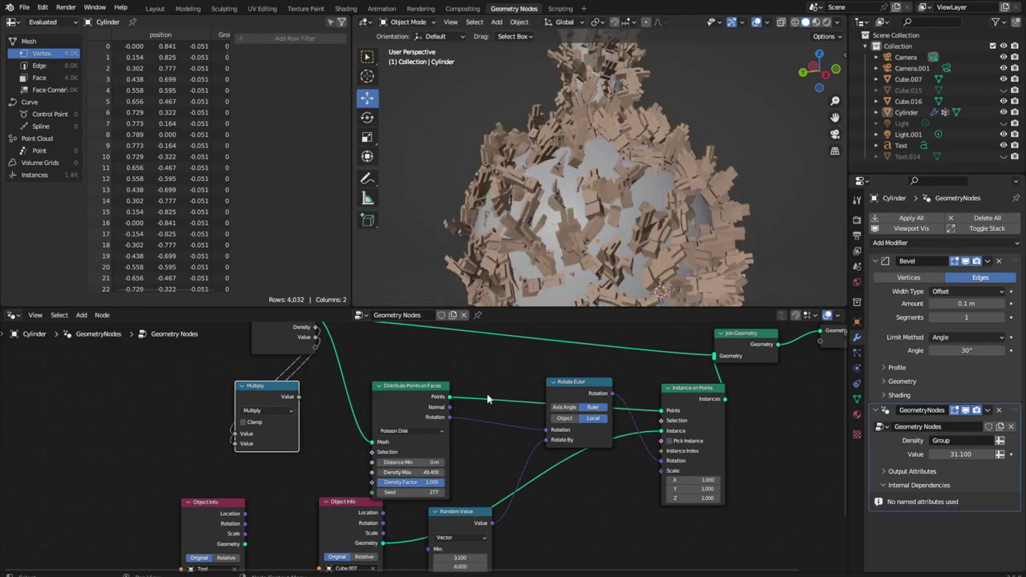
{"action": "scroll", "coordinate": [561, 201], "scroll_direction": "down", "scroll_amount": 5}
{"action": "mouse_move", "coordinate": [561, 200]}
{"action": "middle_mouse_down"}
{"action": "mouse_move", "coordinate": [532, 40]}
{"action": "mouse_move", "coordinate": [602, 230]}
{"action": "middle_mouse_up"}
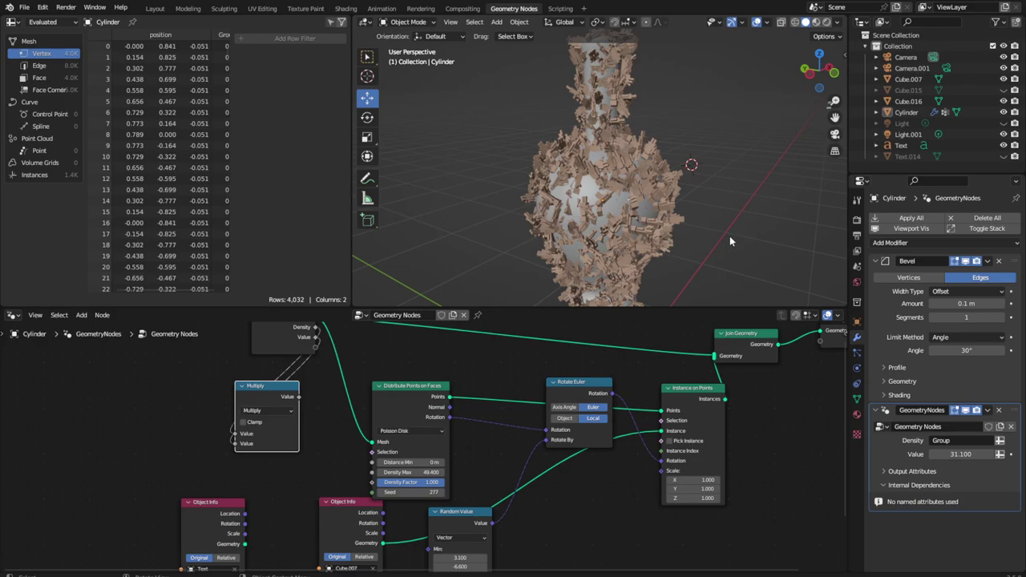
Switch the viewport to Material Preview shading to view the planked vase
{"action": "middle_click_drag", "start_coordinate": [723, 89], "coordinate": [645, 201]}
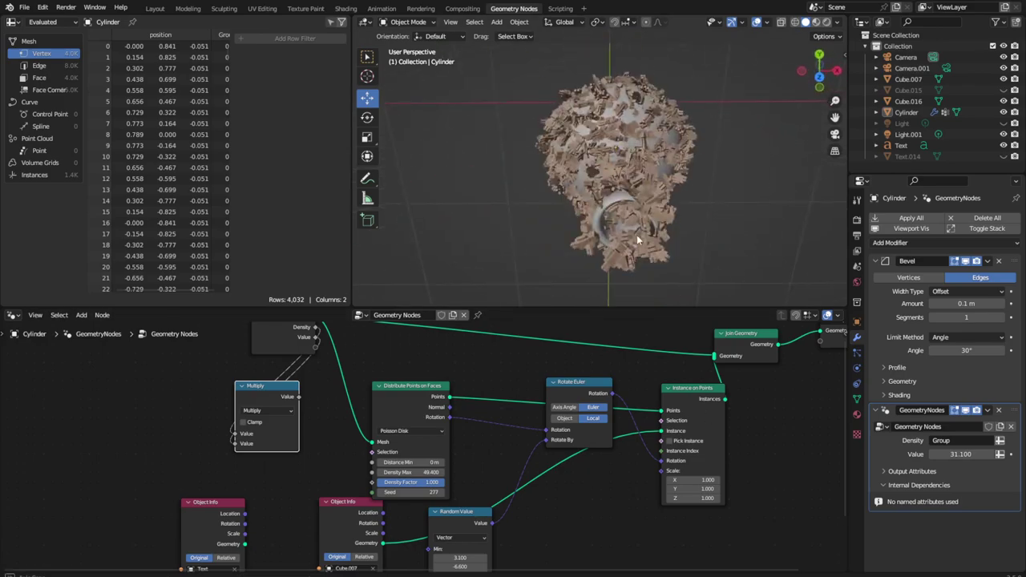
{"action": "scroll", "coordinate": [645, 201], "scroll_direction": "up", "scroll_amount": 6}
{"action": "scroll", "coordinate": [770, 222], "scroll_direction": "down", "scroll_amount": 2}
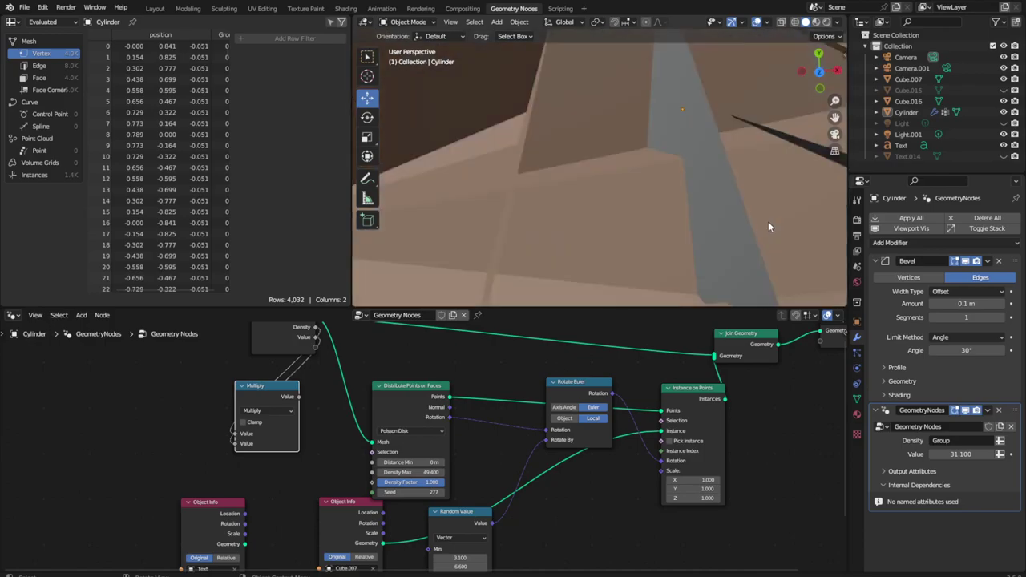
{"action": "scroll", "coordinate": [762, 225], "scroll_direction": "down", "scroll_amount": 4}
{"action": "scroll", "coordinate": [750, 222], "scroll_direction": "up", "scroll_amount": 3}
{"action": "middle_click_drag", "start_coordinate": [748, 225], "coordinate": [673, 190]}
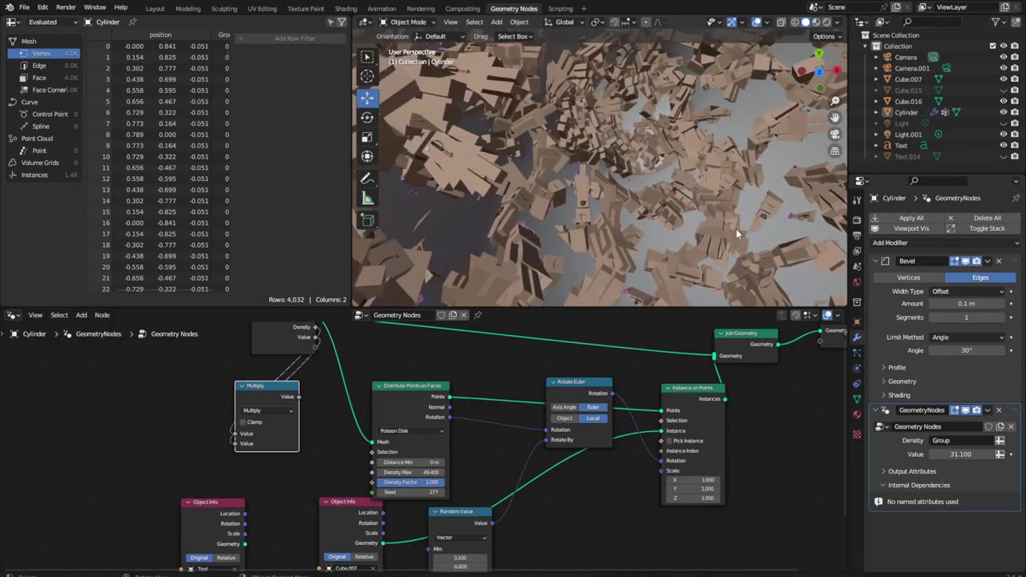
{"action": "scroll", "coordinate": [673, 184], "scroll_direction": "down", "scroll_amount": 4}
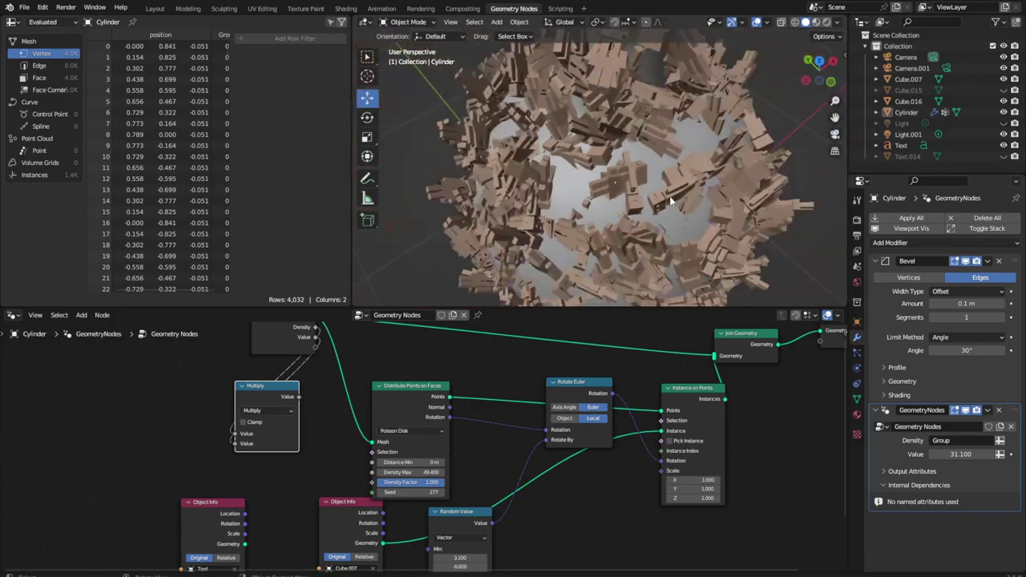
{"action": "scroll", "coordinate": [702, 116], "scroll_direction": "down", "scroll_amount": 3}
{"action": "left_click", "coordinate": [815, 23]}
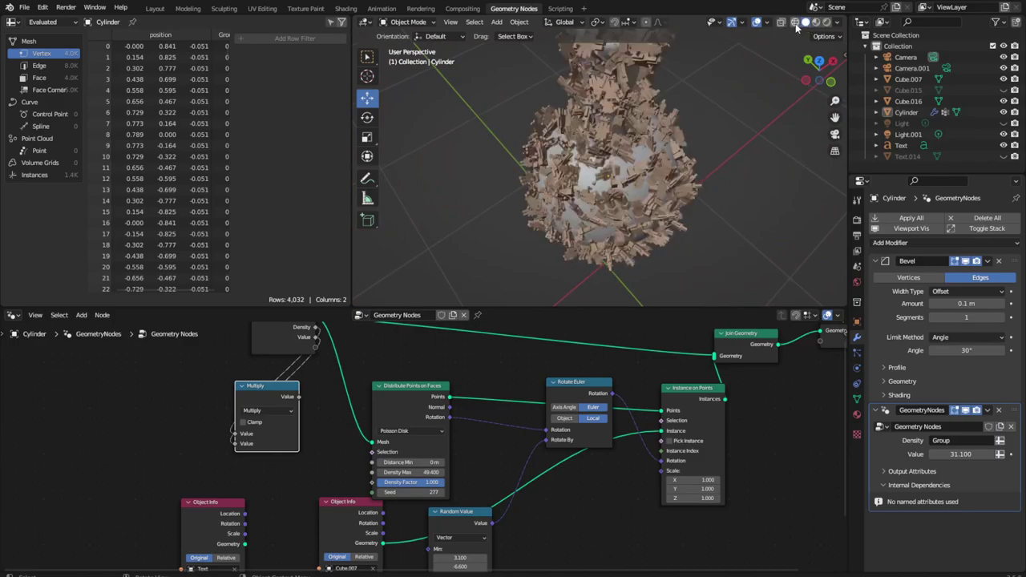
{"action": "left_click", "coordinate": [805, 23]}
Check the vase from a lower, closer angle and save the blend file
{"action": "middle_click_drag", "start_coordinate": [730, 147], "coordinate": [728, 56]}
{"action": "scroll", "coordinate": [728, 51], "scroll_direction": "down", "scroll_amount": 3}
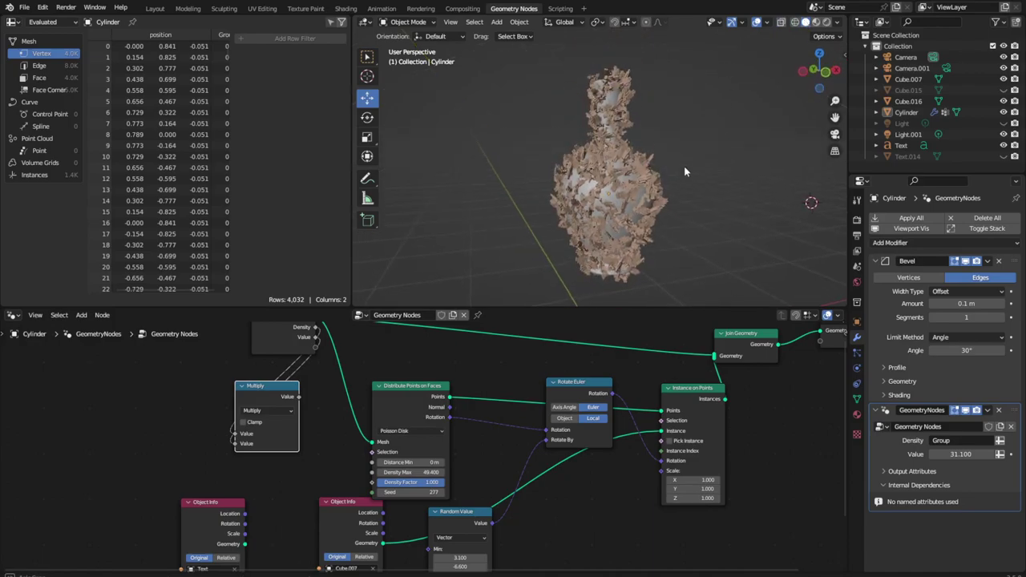
{"action": "mouse_move", "coordinate": [683, 167]}
{"action": "middle_mouse_down"}
{"action": "mouse_move", "coordinate": [672, 94]}
{"action": "mouse_move", "coordinate": [679, 147]}
{"action": "middle_mouse_up"}
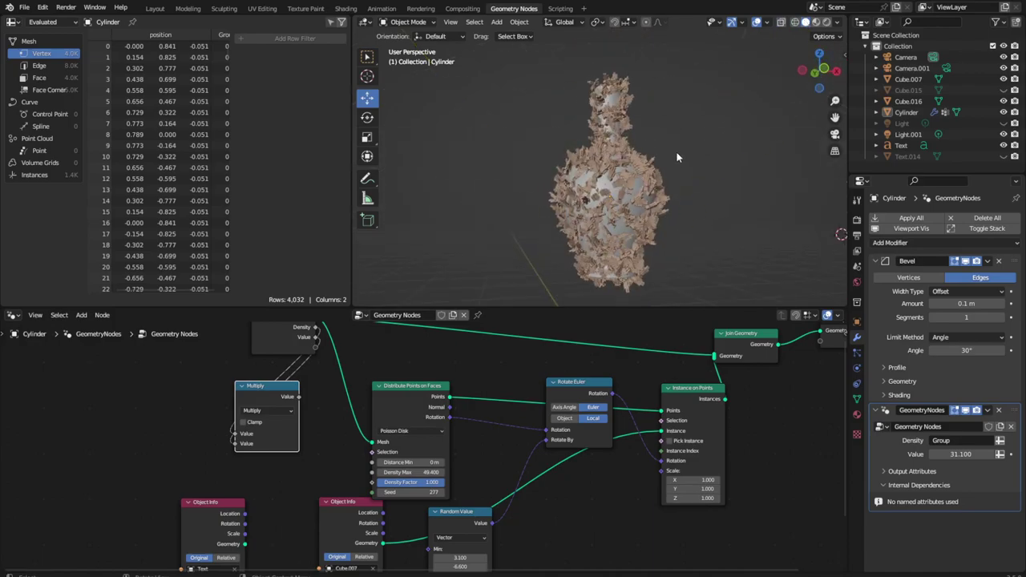
{"action": "key", "text": "ctrl+s"}
Move the Multiply node down and right, next to Distribute Points on Faces
{"action": "mouse_move", "coordinate": [277, 388]}
{"action": "left_mouse_down"}
{"action": "mouse_move", "coordinate": [293, 403]}
{"action": "mouse_move", "coordinate": [280, 406]}
{"action": "mouse_move", "coordinate": [373, 453]}
{"action": "left_mouse_up"}
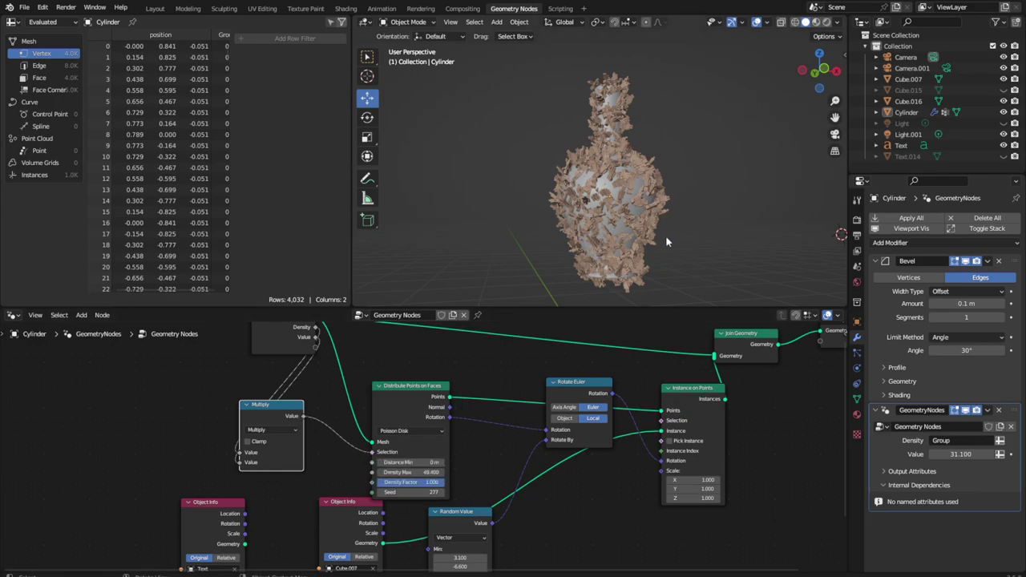
{"action": "scroll", "coordinate": [657, 256], "scroll_direction": "up", "scroll_amount": 6}
{"action": "scroll", "coordinate": [644, 277], "scroll_direction": "up", "scroll_amount": 3}
{"action": "mouse_move", "coordinate": [644, 276]}
{"action": "middle_mouse_down"}
{"action": "mouse_move", "coordinate": [628, 149]}
{"action": "mouse_move", "coordinate": [626, 170]}
{"action": "middle_mouse_up"}
{"action": "scroll", "coordinate": [628, 150], "scroll_direction": "down", "scroll_amount": 8}
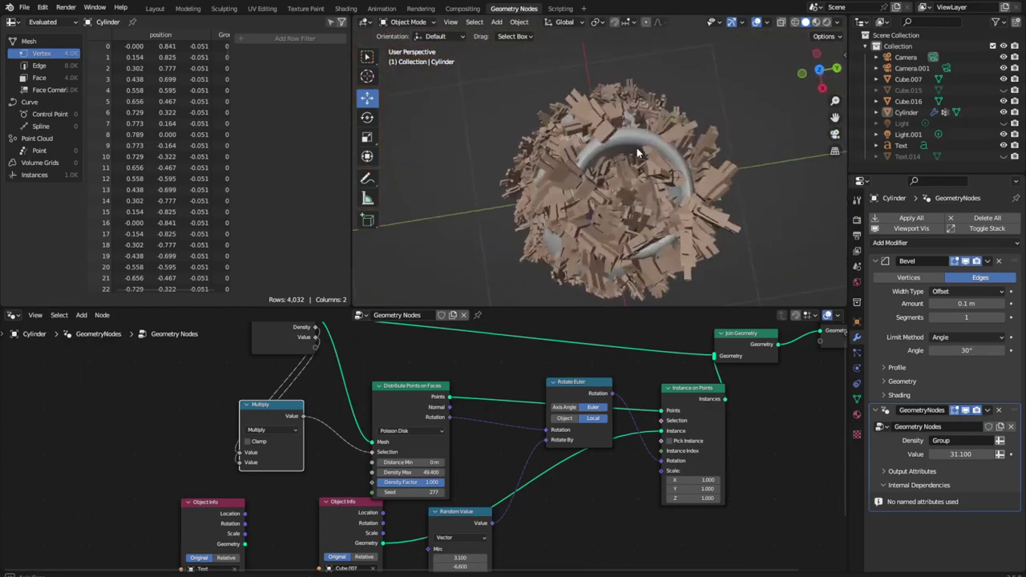
{"action": "scroll", "coordinate": [624, 172], "scroll_direction": "up", "scroll_amount": 8}
{"action": "scroll", "coordinate": [623, 172], "scroll_direction": "down", "scroll_amount": 8}
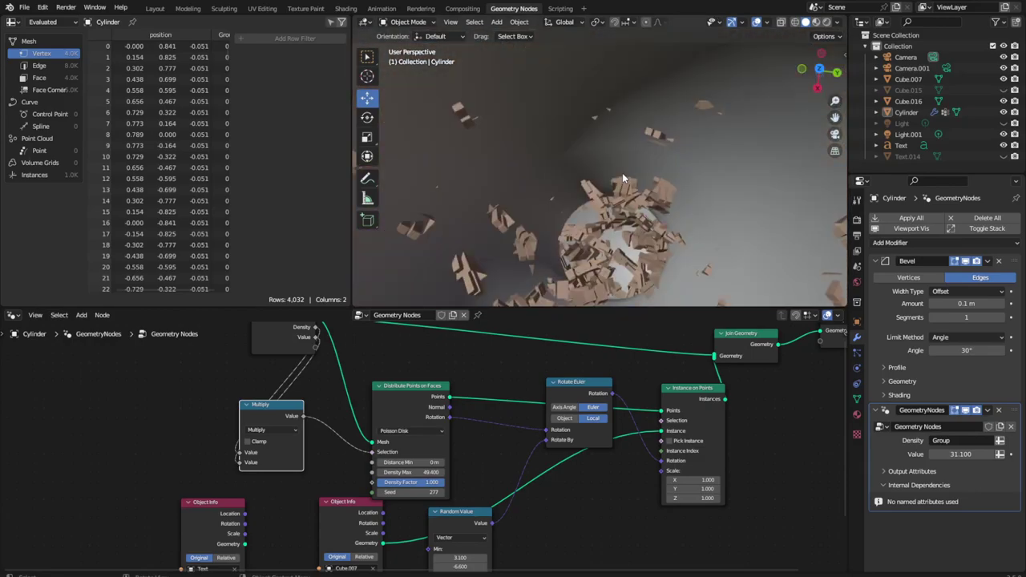
{"action": "scroll", "coordinate": [623, 172], "scroll_direction": "up", "scroll_amount": 6}
{"action": "scroll", "coordinate": [621, 173], "scroll_direction": "down", "scroll_amount": 6}
Inspect the scattered pieces up close, then zoom out to show the whole node tree
{"action": "middle_click_drag", "start_coordinate": [620, 173], "coordinate": [621, 147]}
{"action": "scroll", "coordinate": [603, 73], "scroll_direction": "up", "scroll_amount": 4}
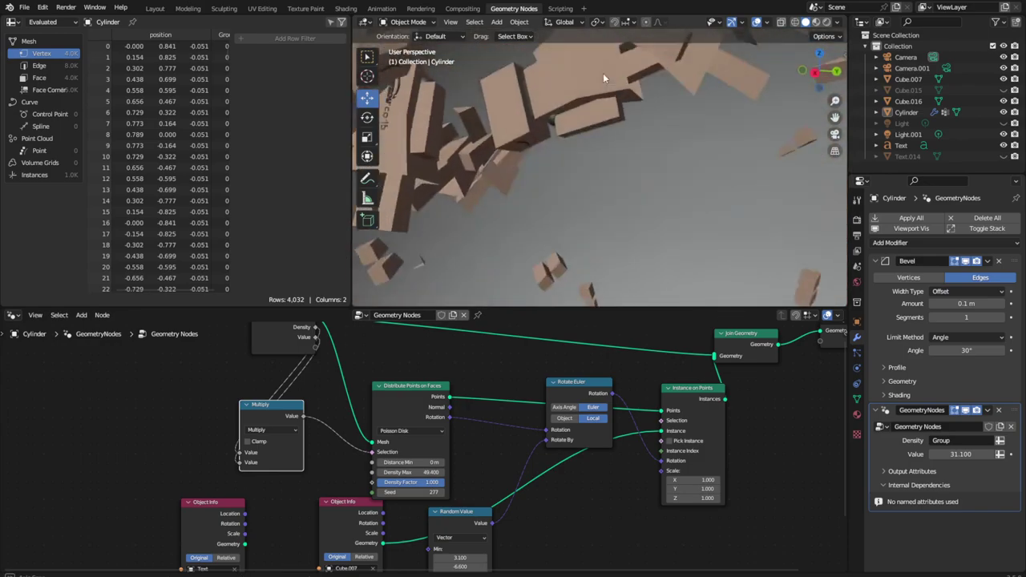
{"action": "middle_click_drag", "start_coordinate": [602, 73], "coordinate": [595, 96]}
{"action": "scroll", "coordinate": [595, 96], "scroll_direction": "down", "scroll_amount": 5}
{"action": "scroll", "coordinate": [594, 100], "scroll_direction": "down", "scroll_amount": 3}
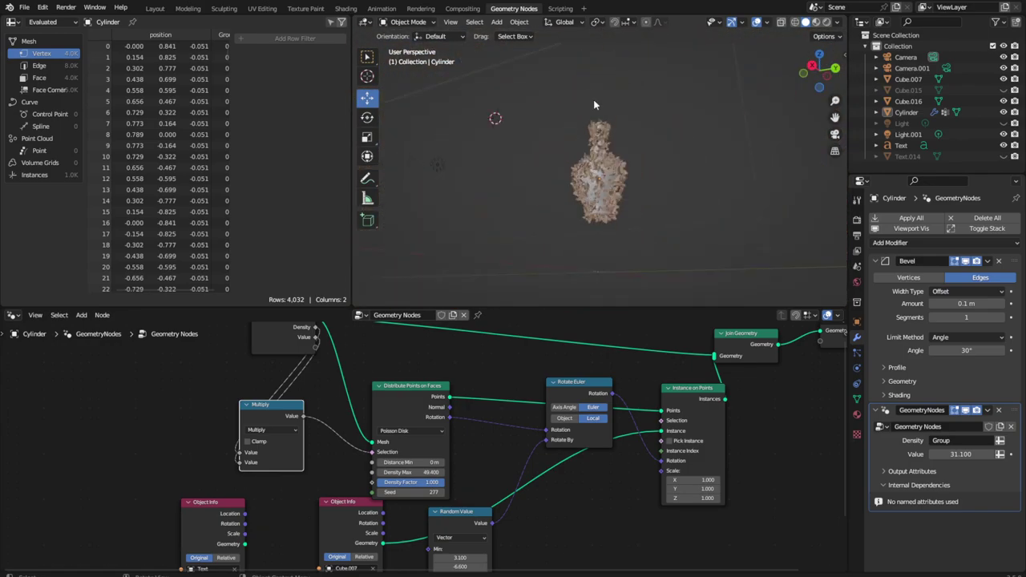
{"action": "scroll", "coordinate": [618, 132], "scroll_direction": "up", "scroll_amount": 3}
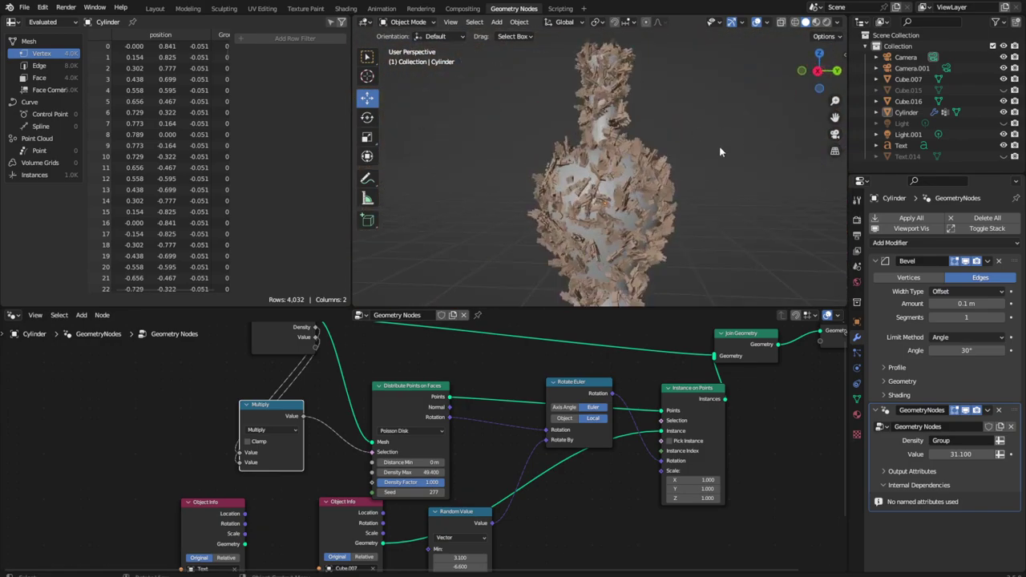
{"action": "scroll", "coordinate": [732, 119], "scroll_direction": "down", "scroll_amount": 1}
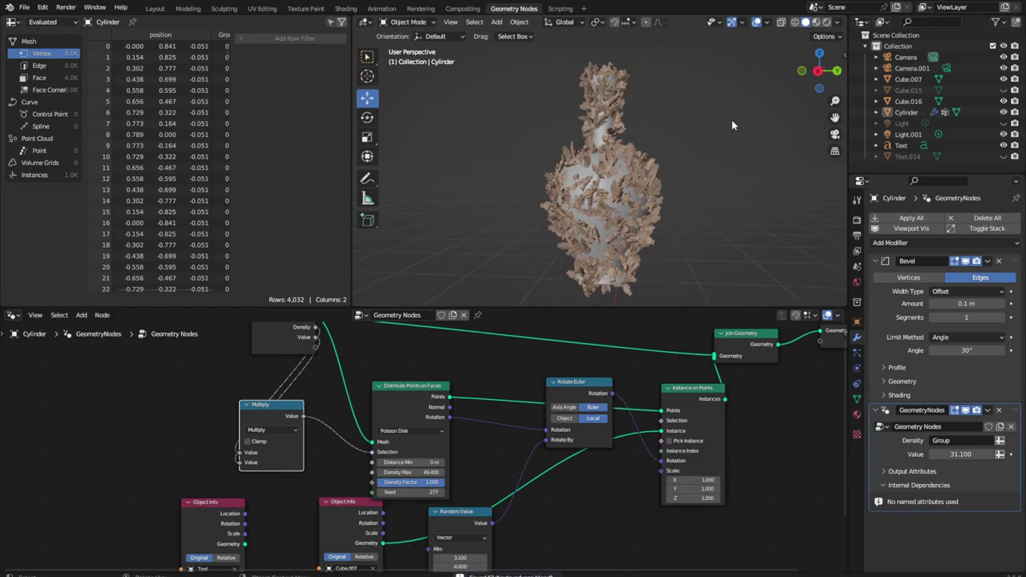
{"action": "scroll", "coordinate": [424, 433], "scroll_direction": "down", "scroll_amount": 2}
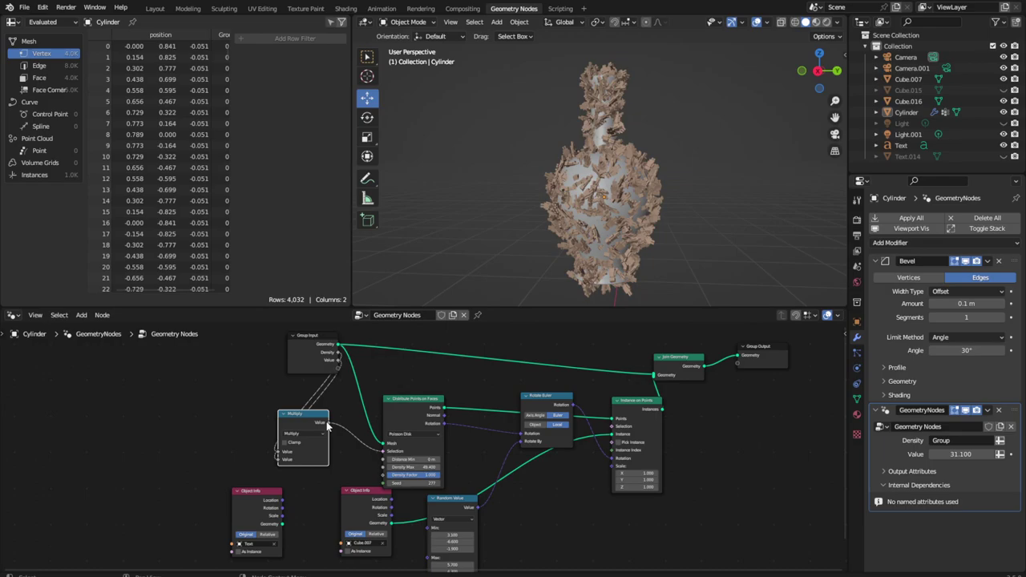
Link the Group Input's Density socket to the Density Factor input
{"action": "scroll", "coordinate": [326, 425], "scroll_direction": "up", "scroll_amount": 2}
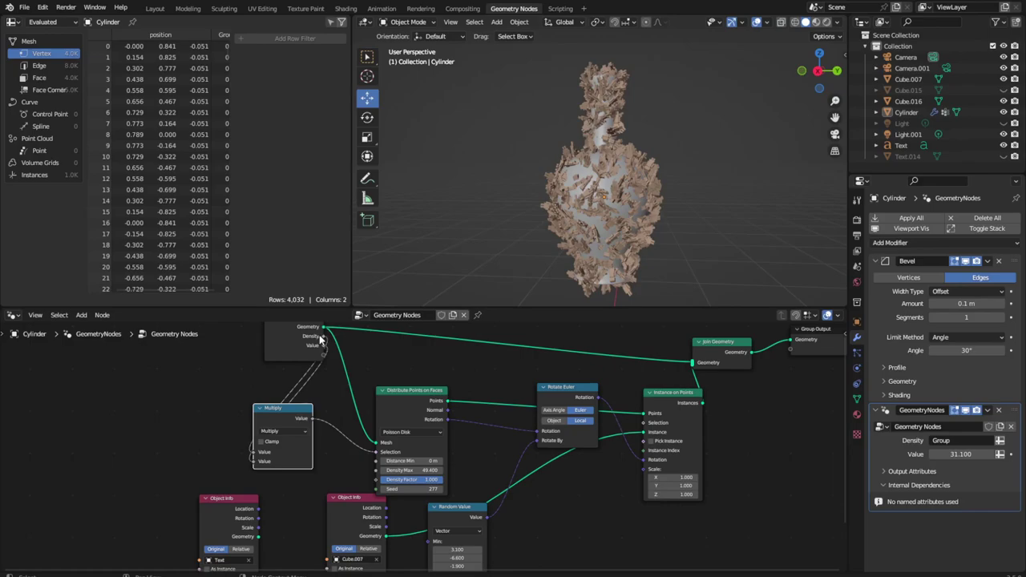
{"action": "mouse_move", "coordinate": [321, 340]}
{"action": "left_mouse_down"}
{"action": "mouse_move", "coordinate": [353, 413]}
{"action": "mouse_move", "coordinate": [367, 486]}
{"action": "mouse_move", "coordinate": [375, 479]}
{"action": "left_mouse_up"}
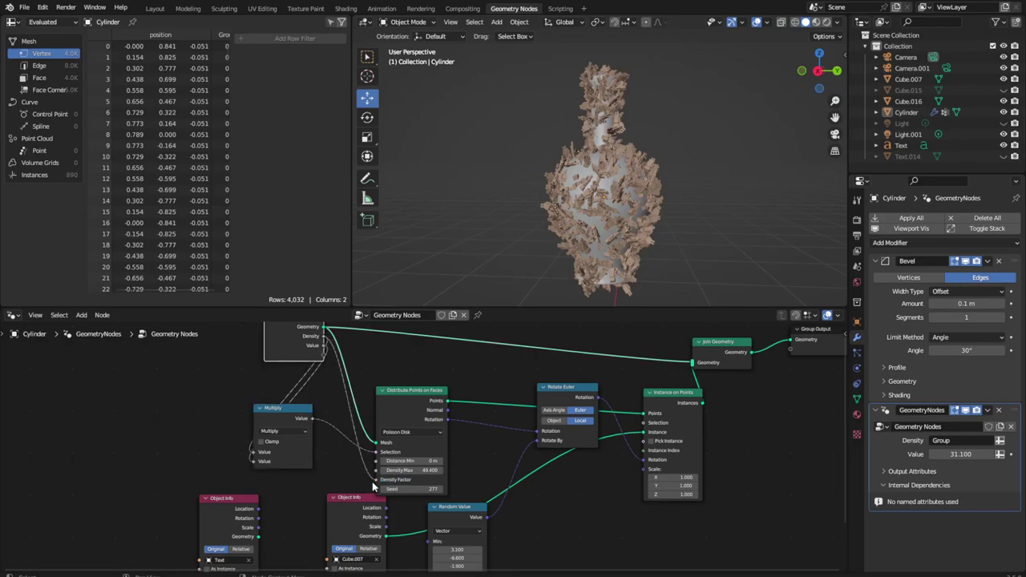
{"action": "scroll", "coordinate": [622, 238], "scroll_direction": "up", "scroll_amount": 2}
{"action": "scroll", "coordinate": [621, 237], "scroll_direction": "up", "scroll_amount": 3}
{"action": "middle_click_drag", "start_coordinate": [621, 238], "coordinate": [629, 275]}
{"action": "scroll", "coordinate": [626, 276], "scroll_direction": "up", "scroll_amount": 3}
{"action": "scroll", "coordinate": [626, 276], "scroll_direction": "down", "scroll_amount": 3}
{"action": "scroll", "coordinate": [626, 277], "scroll_direction": "down", "scroll_amount": 4}
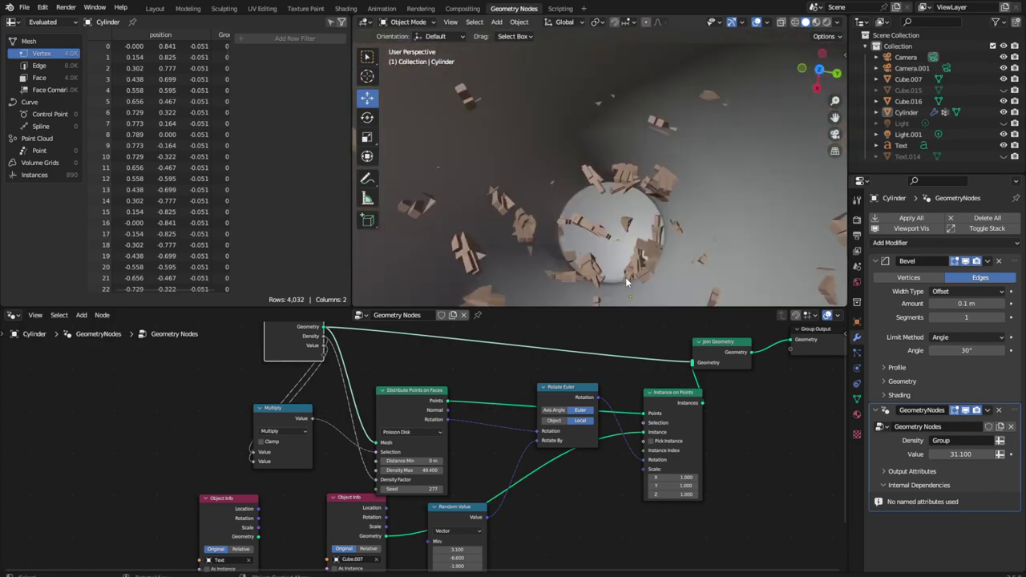
{"action": "mouse_move", "coordinate": [622, 278]}
{"action": "middle_mouse_down"}
{"action": "mouse_move", "coordinate": [608, 226]}
{"action": "mouse_move", "coordinate": [575, 181]}
{"action": "mouse_move", "coordinate": [503, 168]}
{"action": "mouse_move", "coordinate": [839, 210]}
{"action": "middle_mouse_up"}
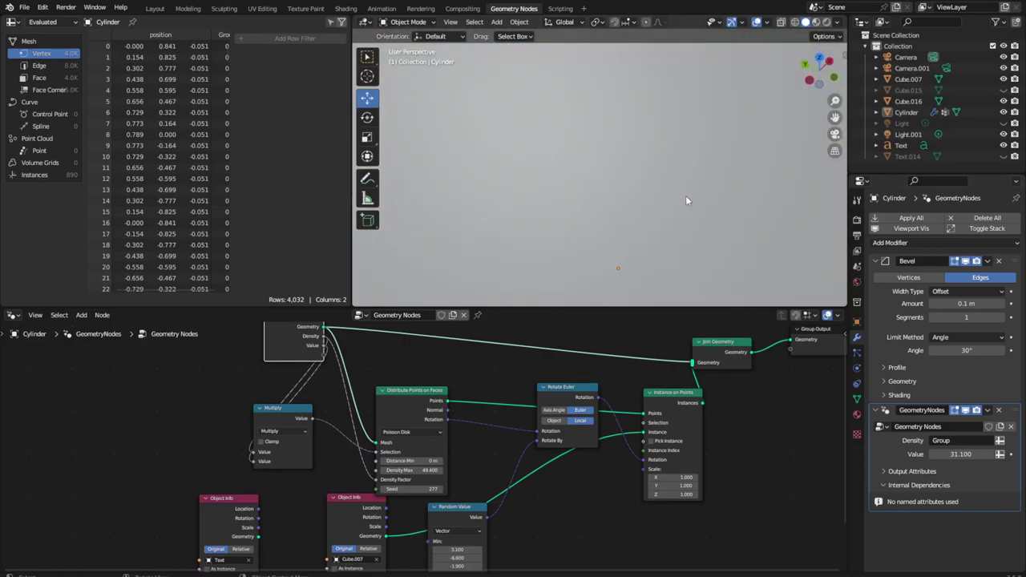
{"action": "middle_click_drag", "start_coordinate": [686, 196], "coordinate": [684, 263]}
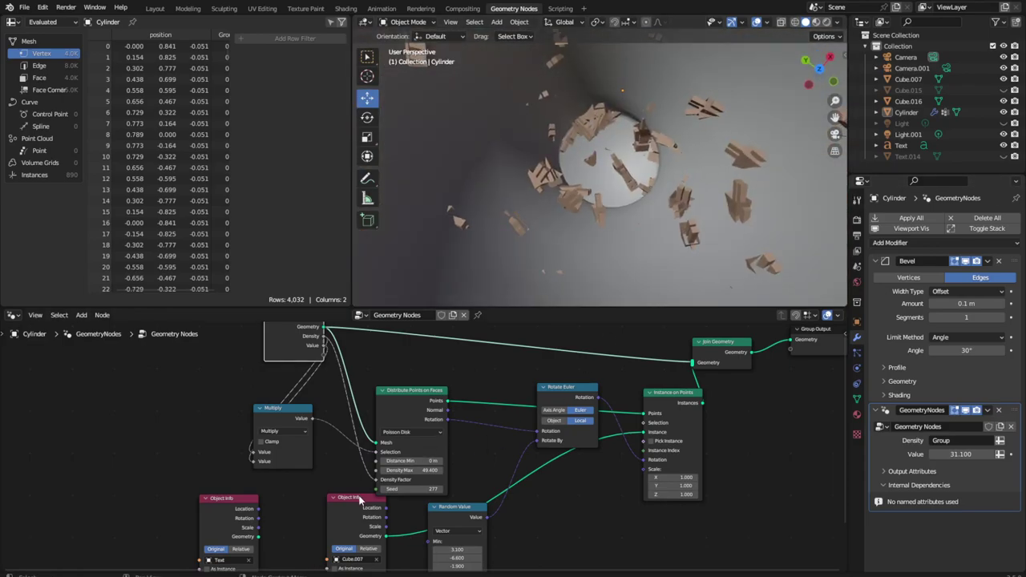
Wire the Multiply result into Density Max and lower it to 43.8
{"action": "left_click_drag", "start_coordinate": [304, 349], "coordinate": [270, 358]}
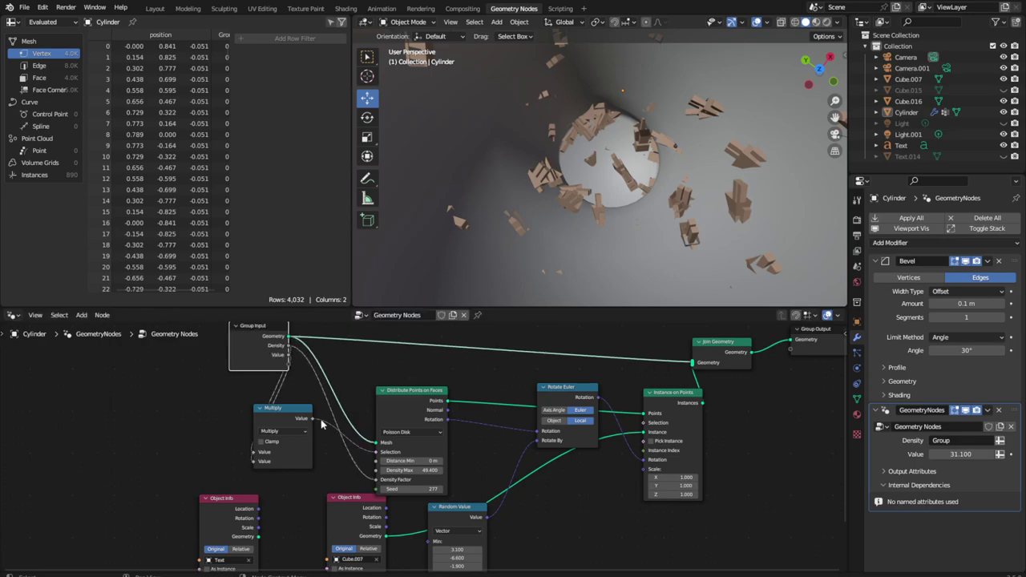
{"action": "left_click", "coordinate": [383, 458]}
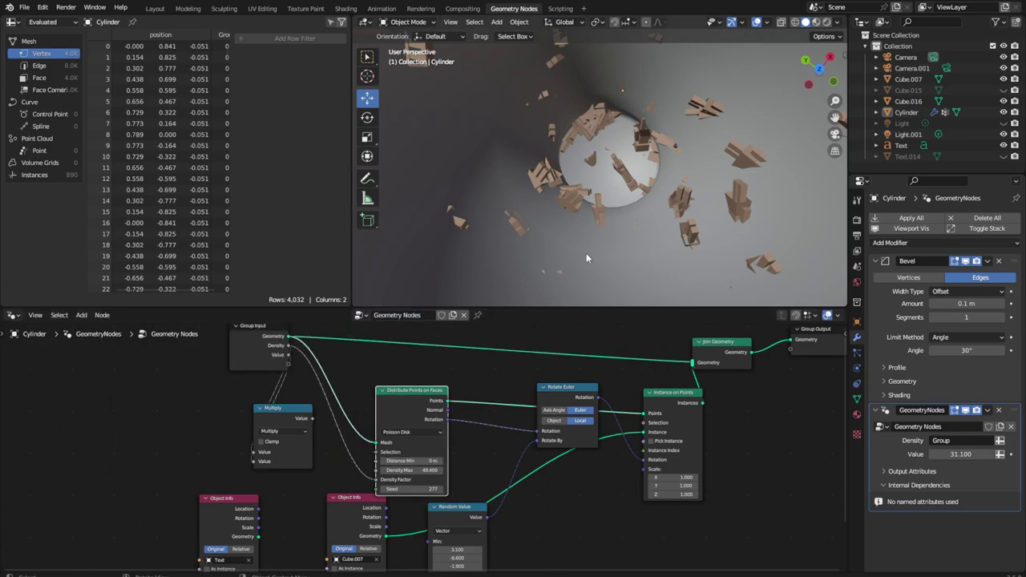
{"action": "mouse_move", "coordinate": [586, 253]}
{"action": "middle_mouse_down"}
{"action": "mouse_move", "coordinate": [586, 199]}
{"action": "mouse_move", "coordinate": [597, 221]}
{"action": "mouse_move", "coordinate": [615, 201]}
{"action": "middle_mouse_up"}
{"action": "scroll", "coordinate": [596, 221], "scroll_direction": "down", "scroll_amount": 5}
{"action": "scroll", "coordinate": [596, 221], "scroll_direction": "down", "scroll_amount": 3}
{"action": "scroll", "coordinate": [615, 200], "scroll_direction": "up", "scroll_amount": 2}
{"action": "scroll", "coordinate": [615, 200], "scroll_direction": "up", "scroll_amount": 2}
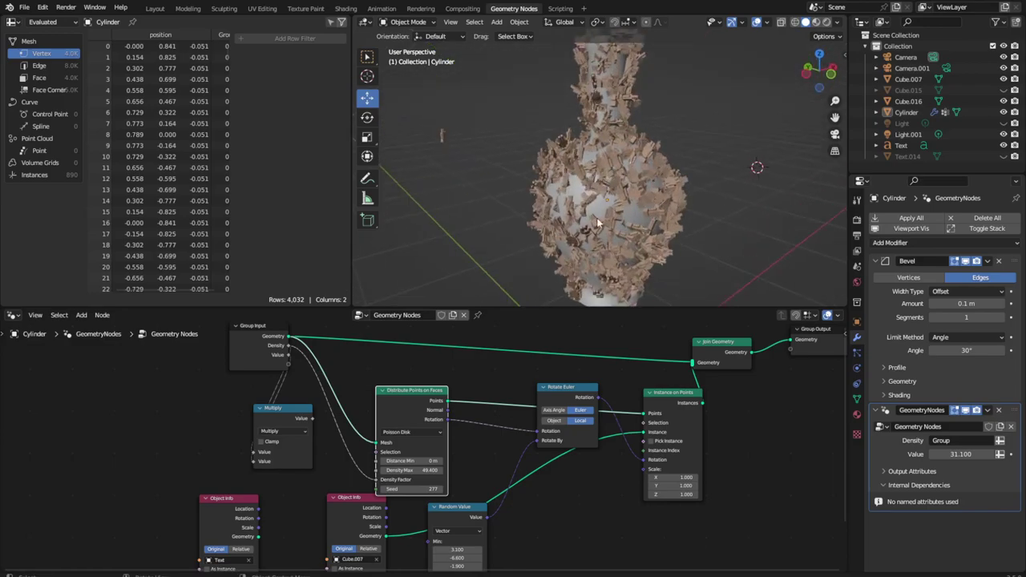
{"action": "left_click_drag", "start_coordinate": [311, 418], "coordinate": [380, 465]}
{"action": "mouse_move", "coordinate": [415, 471]}
{"action": "left_mouse_down"}
{"action": "mouse_move", "coordinate": [393, 470]}
{"action": "mouse_move", "coordinate": [421, 470]}
{"action": "left_mouse_up"}
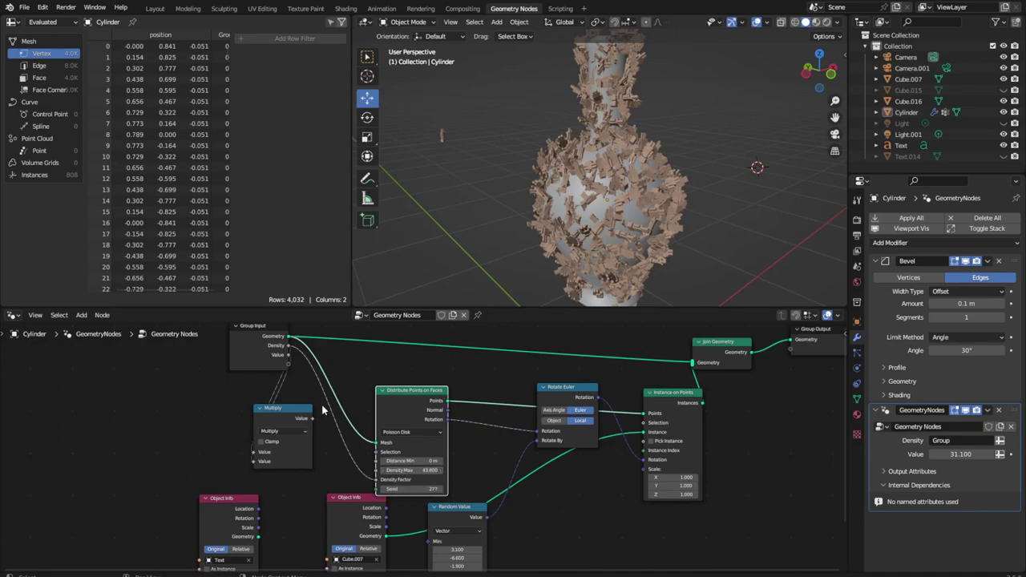
Drag a link from the Group Input's Value socket toward the distribution node
{"action": "left_click_drag", "start_coordinate": [291, 360], "coordinate": [376, 470]}
{"action": "scroll", "coordinate": [723, 127], "scroll_direction": "up", "scroll_amount": 3}
{"action": "middle_click_drag", "start_coordinate": [723, 128], "coordinate": [709, 239]}
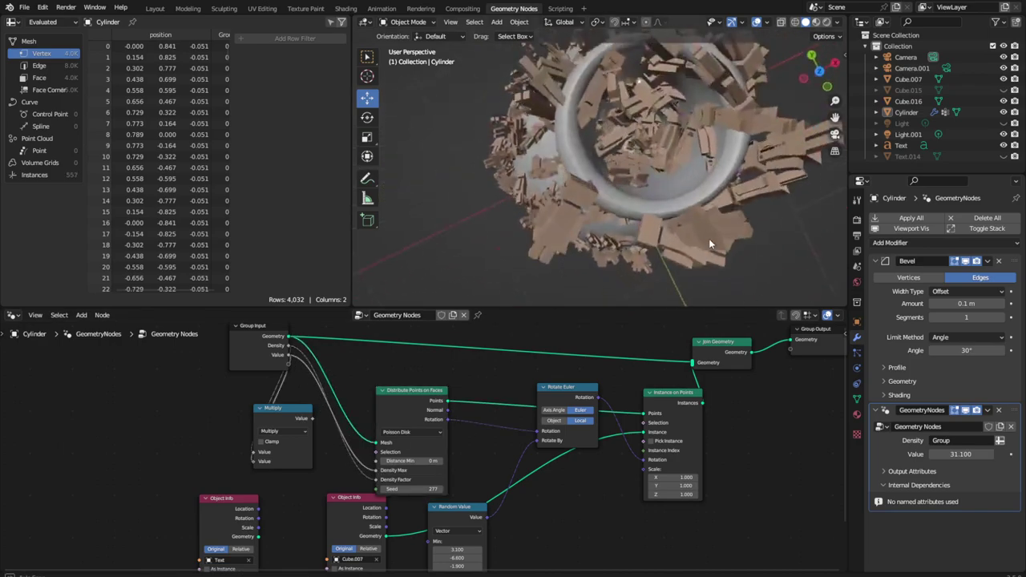
{"action": "scroll", "coordinate": [709, 238], "scroll_direction": "up", "scroll_amount": 1}
{"action": "scroll", "coordinate": [696, 241], "scroll_direction": "up", "scroll_amount": 4}
{"action": "scroll", "coordinate": [696, 240], "scroll_direction": "down", "scroll_amount": 3}
{"action": "scroll", "coordinate": [692, 242], "scroll_direction": "down", "scroll_amount": 3}
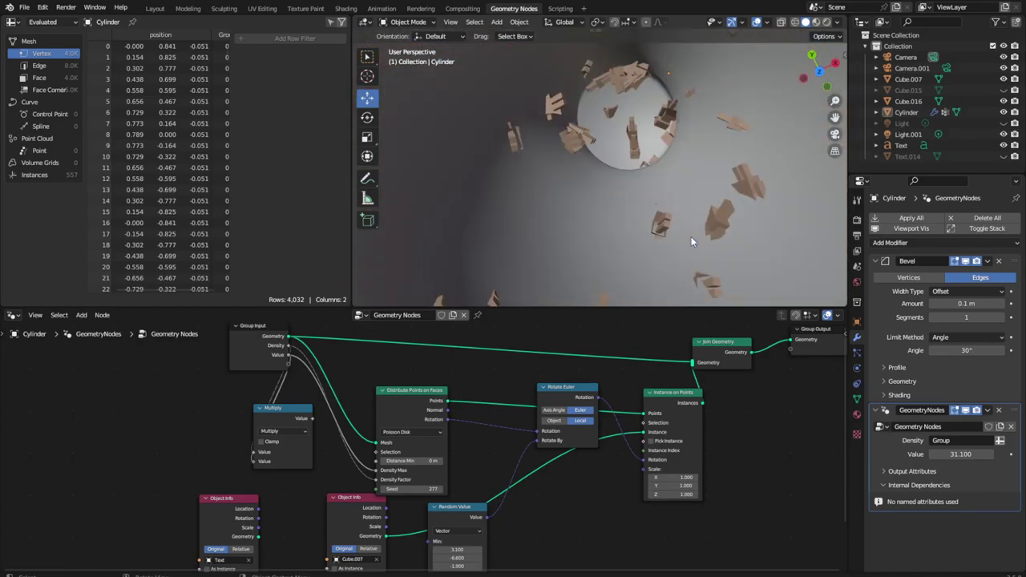
{"action": "mouse_move", "coordinate": [691, 236]}
{"action": "middle_mouse_down"}
{"action": "mouse_move", "coordinate": [654, 154]}
{"action": "mouse_move", "coordinate": [565, 135]}
{"action": "mouse_move", "coordinate": [367, 158]}
{"action": "mouse_move", "coordinate": [681, 242]}
{"action": "middle_mouse_up"}
{"action": "scroll", "coordinate": [681, 242], "scroll_direction": "down", "scroll_amount": 3}
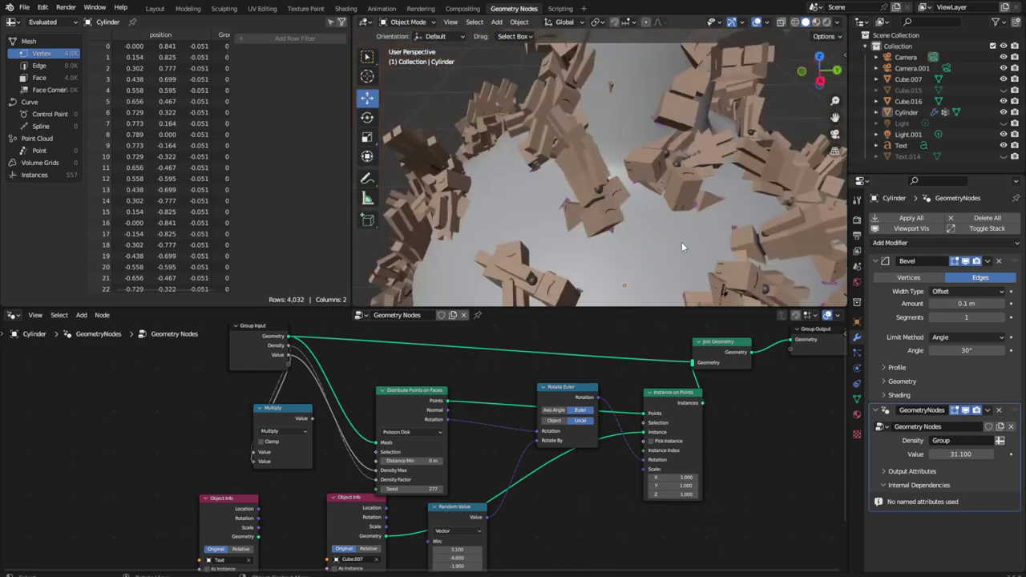
{"action": "scroll", "coordinate": [681, 242], "scroll_direction": "down", "scroll_amount": 3}
{"action": "scroll", "coordinate": [680, 245], "scroll_direction": "up", "scroll_amount": 2}
{"action": "scroll", "coordinate": [718, 238], "scroll_direction": "up", "scroll_amount": 2}
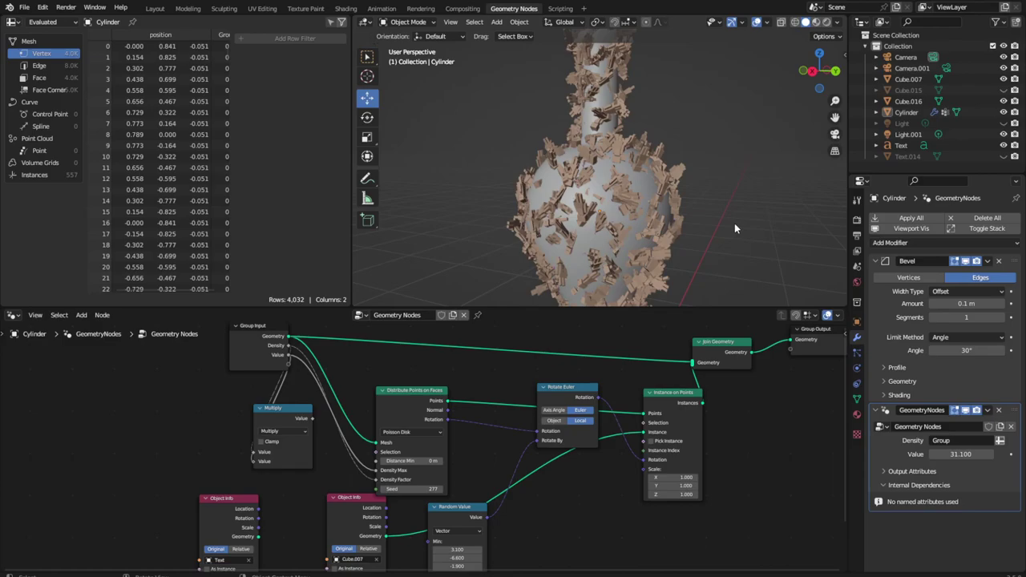
{"action": "scroll", "coordinate": [729, 201], "scroll_direction": "down", "scroll_amount": 2}
{"action": "mouse_move", "coordinate": [722, 177]}
{"action": "middle_mouse_down"}
{"action": "mouse_move", "coordinate": [622, 200]}
{"action": "mouse_move", "coordinate": [638, 178]}
{"action": "middle_mouse_up"}
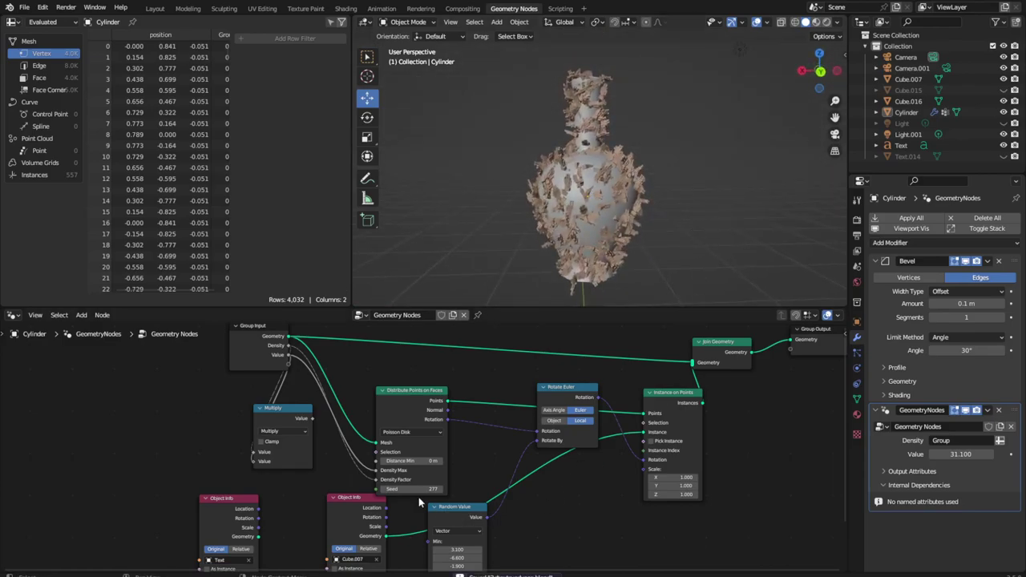
Change the distribution Seed from 277 to 287 to re-randomize the scatter
{"action": "left_click_drag", "start_coordinate": [405, 488], "coordinate": [406, 488]}
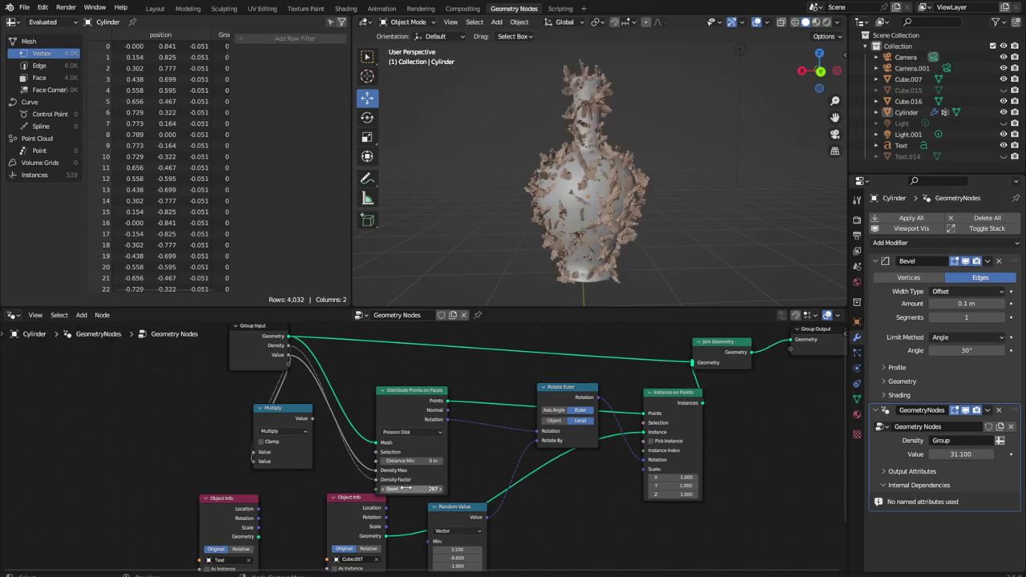
{"action": "scroll", "coordinate": [600, 168], "scroll_direction": "up", "scroll_amount": 3}
{"action": "mouse_move", "coordinate": [600, 167]}
{"action": "middle_mouse_down"}
{"action": "mouse_move", "coordinate": [605, 293]}
{"action": "mouse_move", "coordinate": [573, 302]}
{"action": "mouse_move", "coordinate": [571, 160]}
{"action": "mouse_move", "coordinate": [589, 220]}
{"action": "middle_mouse_up"}
{"action": "scroll", "coordinate": [593, 281], "scroll_direction": "up", "scroll_amount": 4}
{"action": "scroll", "coordinate": [580, 271], "scroll_direction": "up", "scroll_amount": 3}
{"action": "scroll", "coordinate": [580, 278], "scroll_direction": "up", "scroll_amount": 2}
{"action": "scroll", "coordinate": [590, 221], "scroll_direction": "up", "scroll_amount": 3}
{"action": "scroll", "coordinate": [606, 254], "scroll_direction": "down", "scroll_amount": 5}
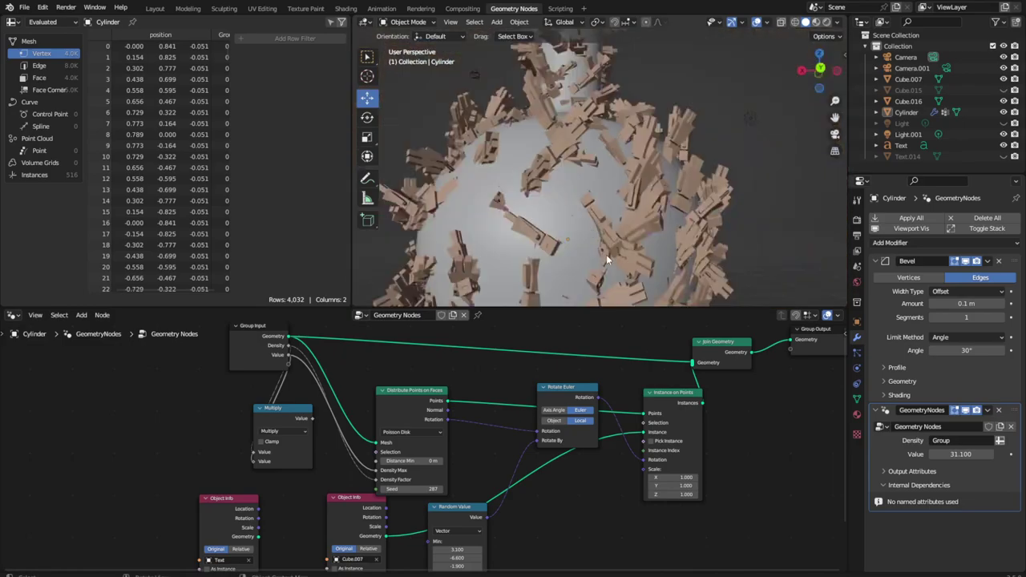
{"action": "scroll", "coordinate": [607, 254], "scroll_direction": "down", "scroll_amount": 3}
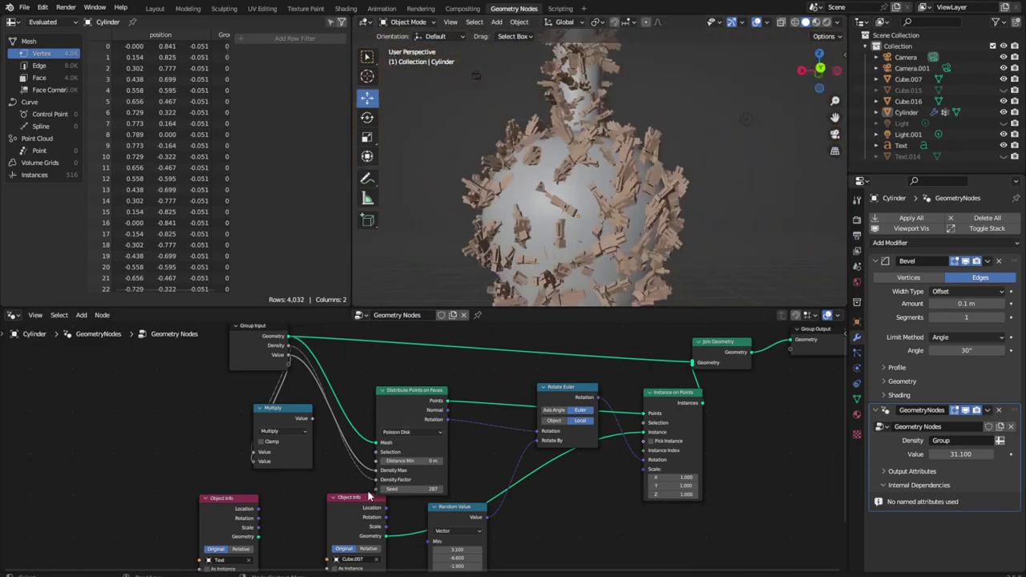
{"action": "middle_click_drag", "start_coordinate": [274, 477], "coordinate": [278, 474]}
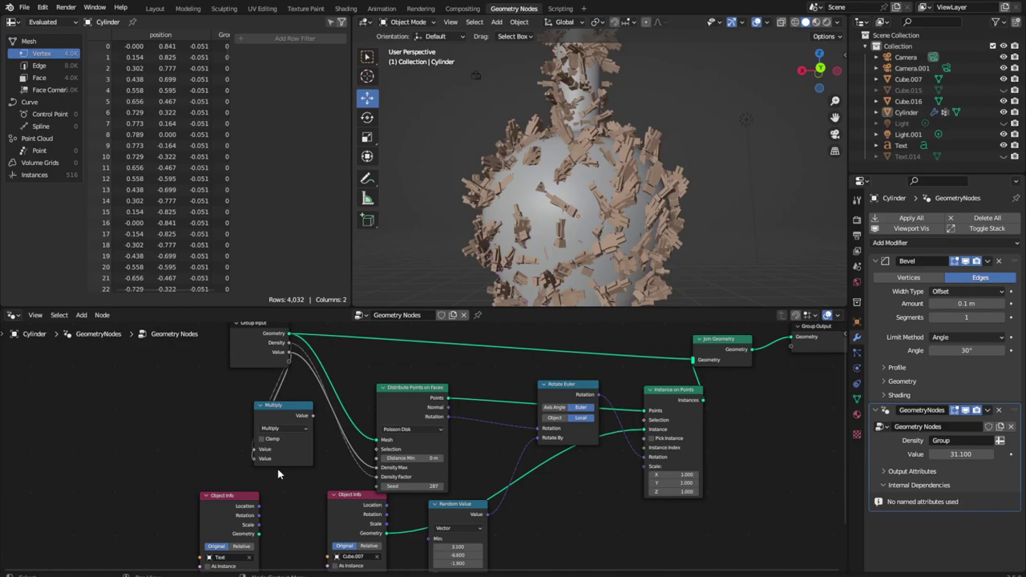
Route Group Input Value through Multiply into Density Max and adjust the multiplier
{"action": "mouse_move", "coordinate": [265, 461]}
{"action": "left_click_drag", "start_coordinate": [257, 461], "coordinate": [223, 447]}
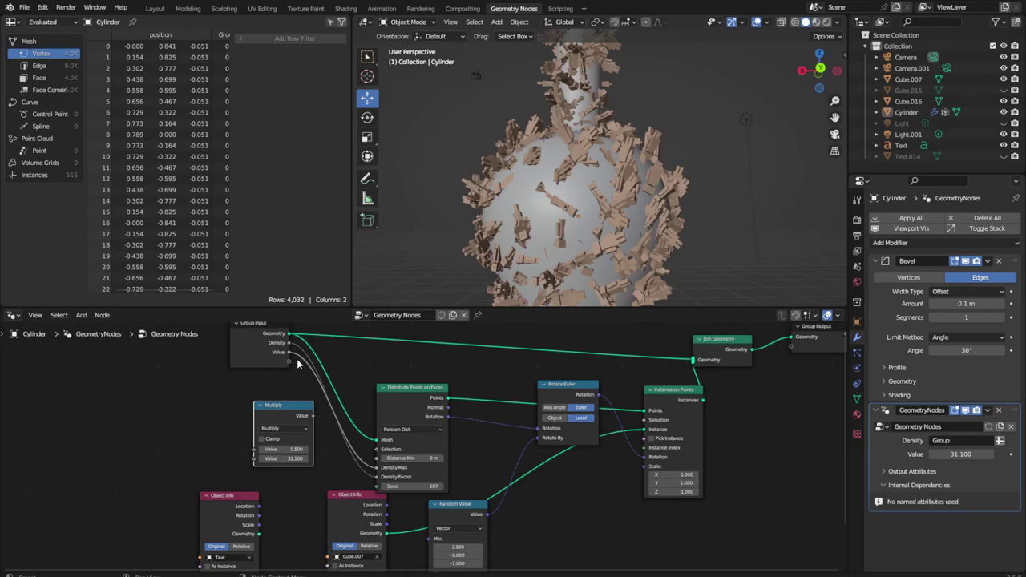
{"action": "left_click_drag", "start_coordinate": [289, 344], "coordinate": [321, 371]}
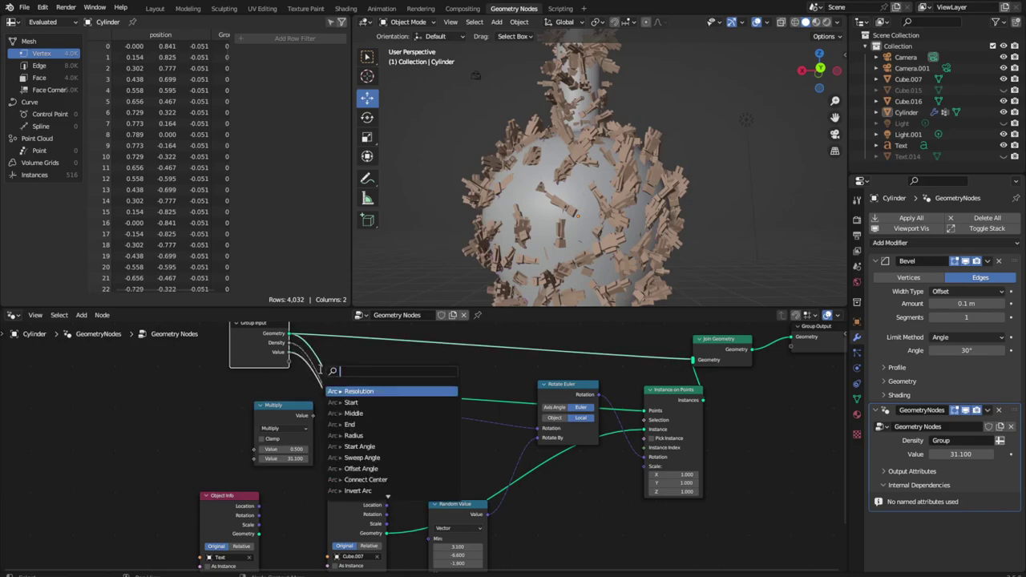
{"action": "type", "text": "density"}
{"action": "key", "text": "Return"}
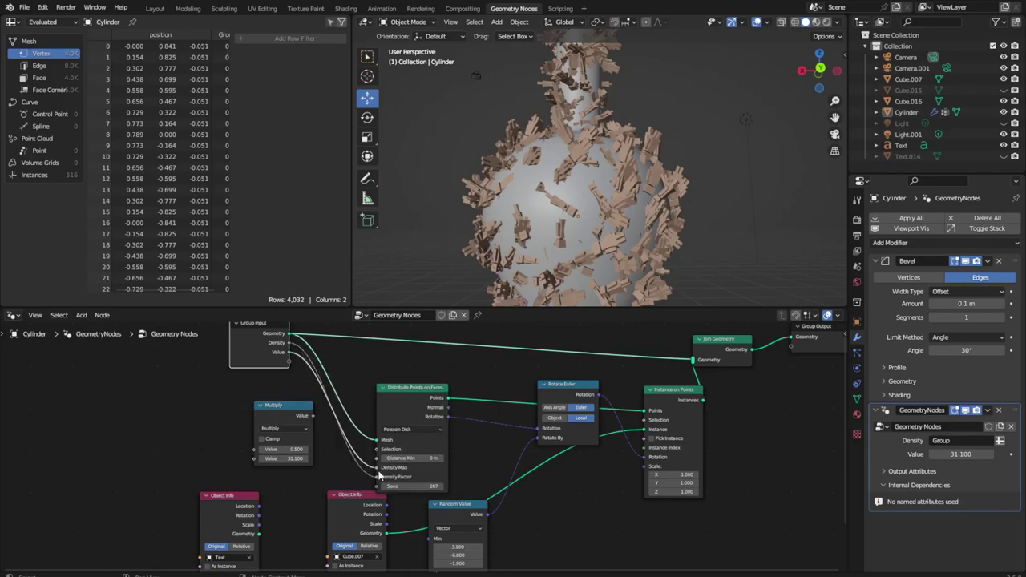
{"action": "mouse_move", "coordinate": [377, 467]}
{"action": "left_click_drag", "start_coordinate": [377, 468], "coordinate": [255, 459]}
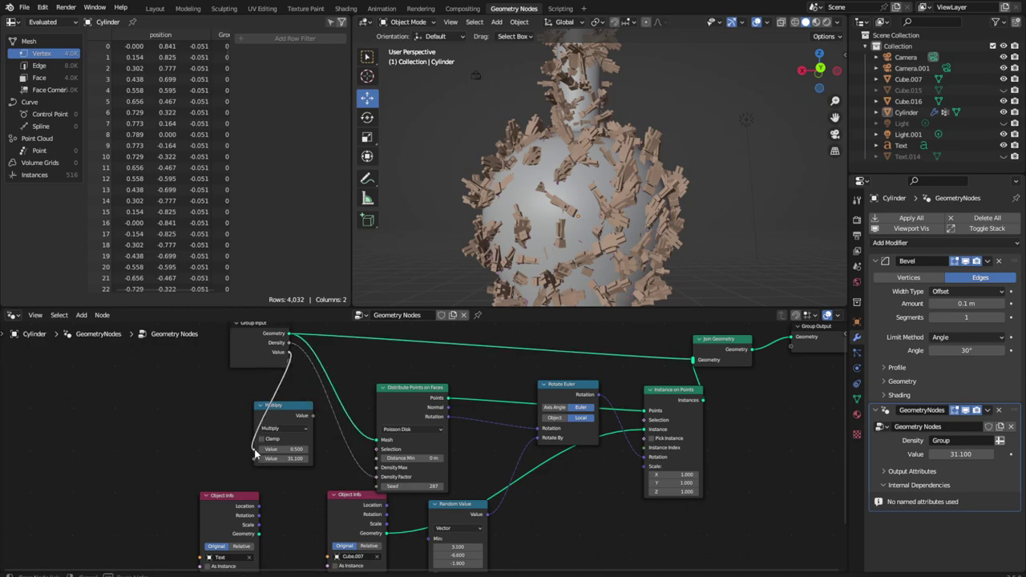
{"action": "left_click_drag", "start_coordinate": [255, 454], "coordinate": [255, 449]}
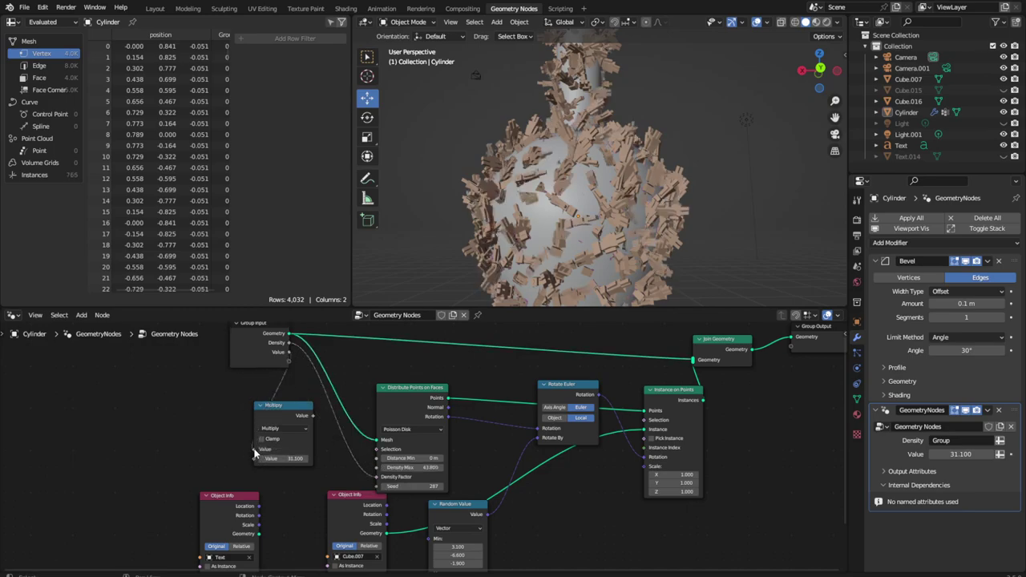
{"action": "left_click_drag", "start_coordinate": [312, 411], "coordinate": [302, 428]}
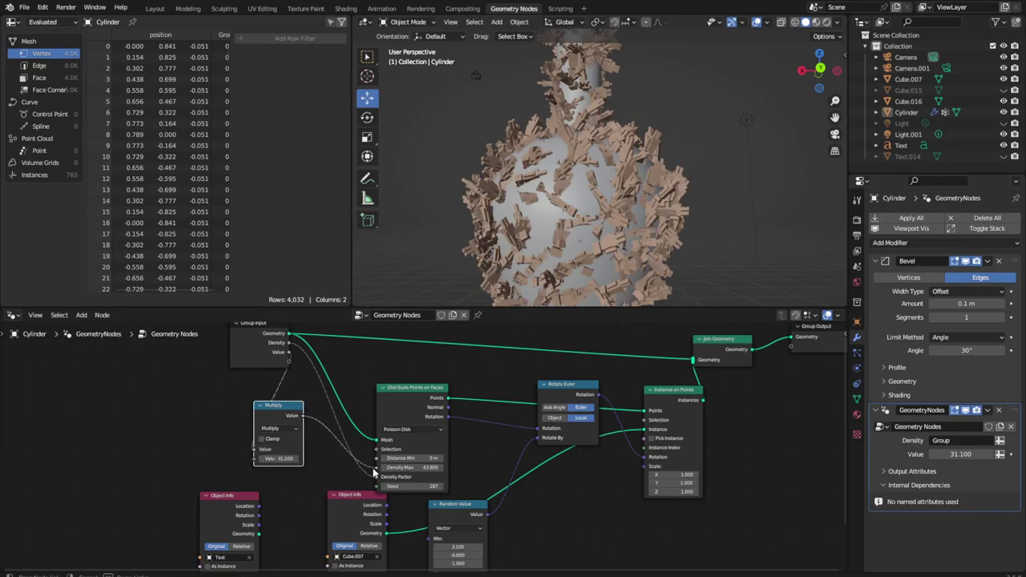
{"action": "left_click_drag", "start_coordinate": [364, 460], "coordinate": [375, 469]}
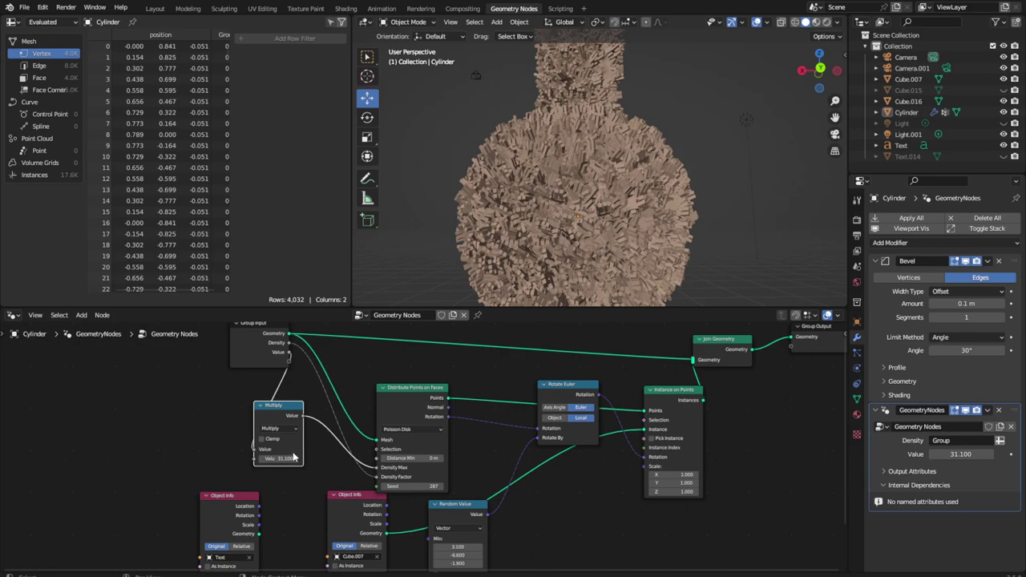
{"action": "mouse_move", "coordinate": [293, 457]}
{"action": "left_mouse_down"}
{"action": "mouse_move", "coordinate": [311, 459]}
{"action": "mouse_move", "coordinate": [265, 459]}
{"action": "mouse_move", "coordinate": [283, 459]}
{"action": "left_mouse_up"}
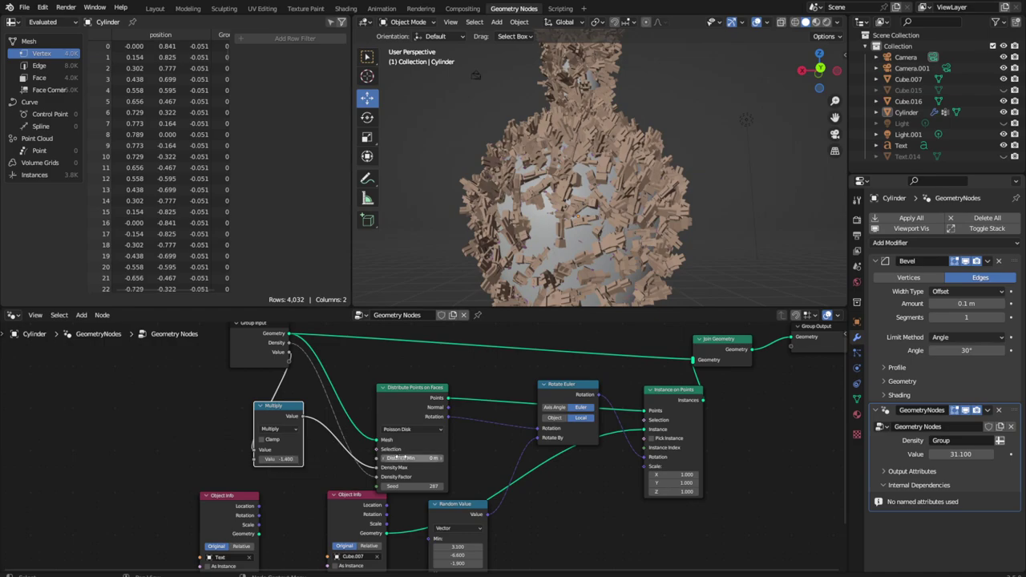
Set the Poisson Disk Distance Min to 0.1 m to thin the instances
{"action": "left_click_drag", "start_coordinate": [397, 456], "coordinate": [417, 455]}
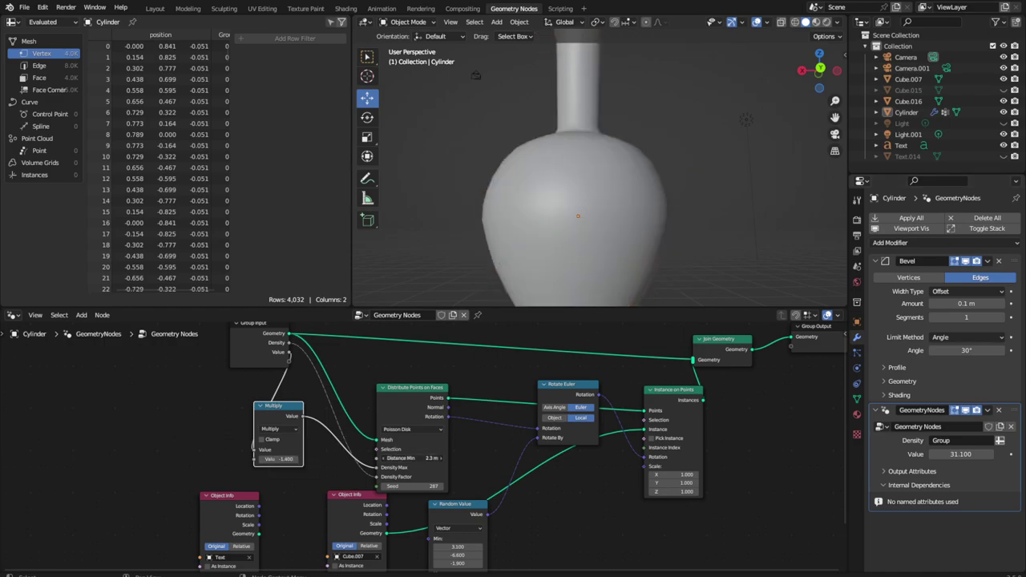
{"action": "left_click", "coordinate": [396, 457]}
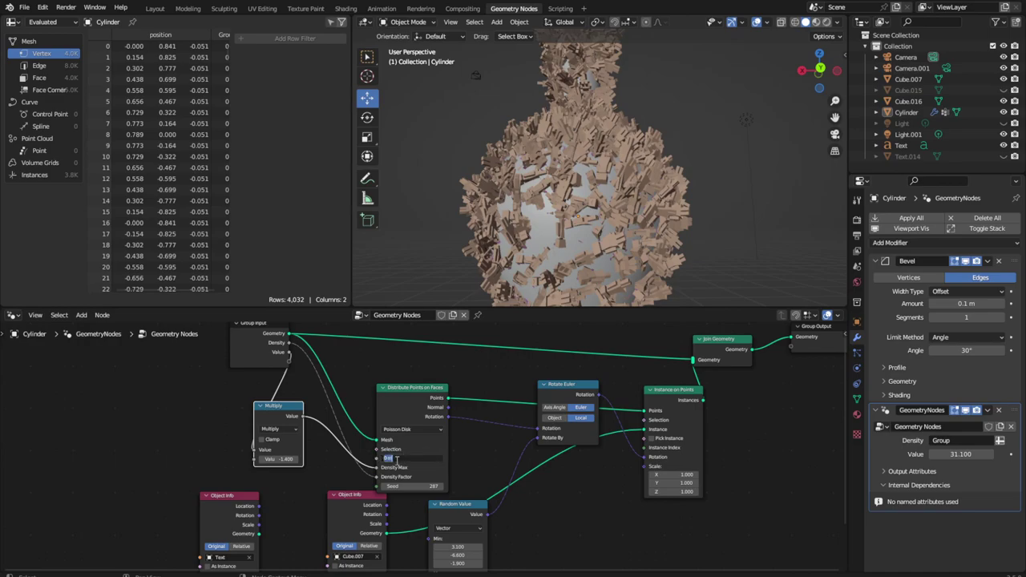
{"action": "key", "text": "Return"}
{"action": "left_click", "coordinate": [440, 457]}
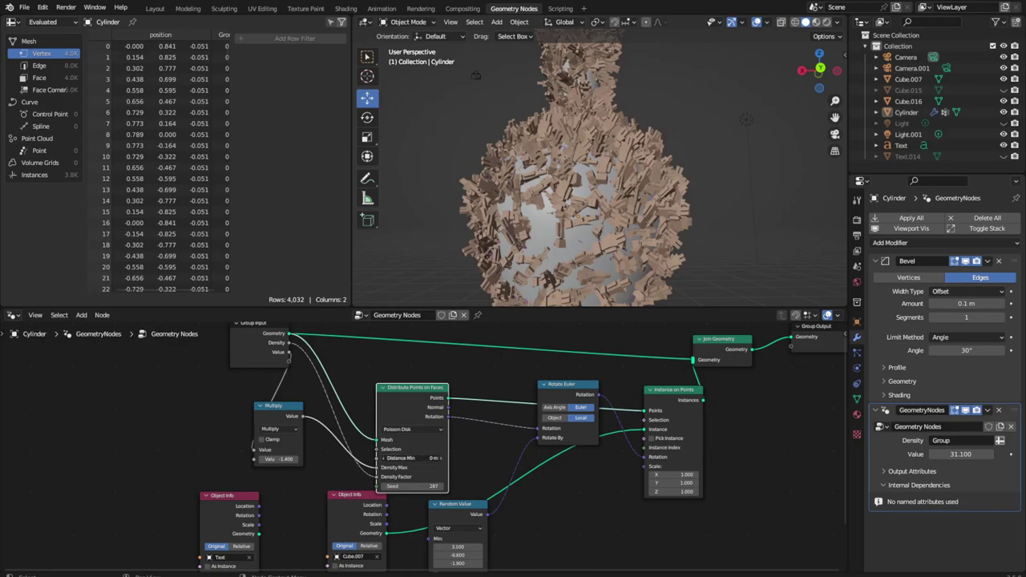
{"action": "scroll", "coordinate": [561, 200], "scroll_direction": "down", "scroll_amount": 3}
{"action": "middle_click_drag", "start_coordinate": [530, 208], "coordinate": [564, 243]}
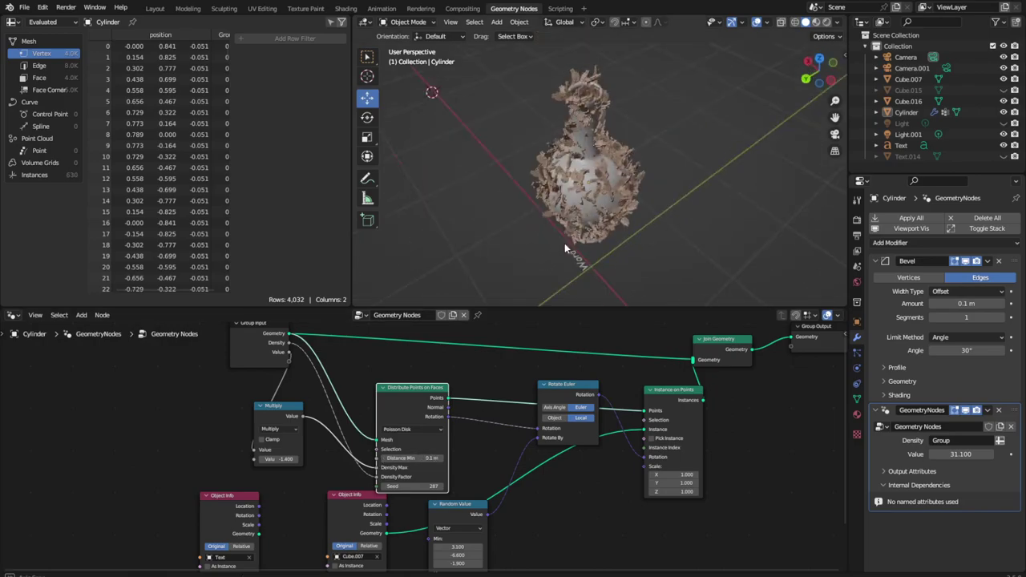
{"action": "scroll", "coordinate": [590, 203], "scroll_direction": "up", "scroll_amount": 3}
{"action": "scroll", "coordinate": [590, 208], "scroll_direction": "up", "scroll_amount": 6}
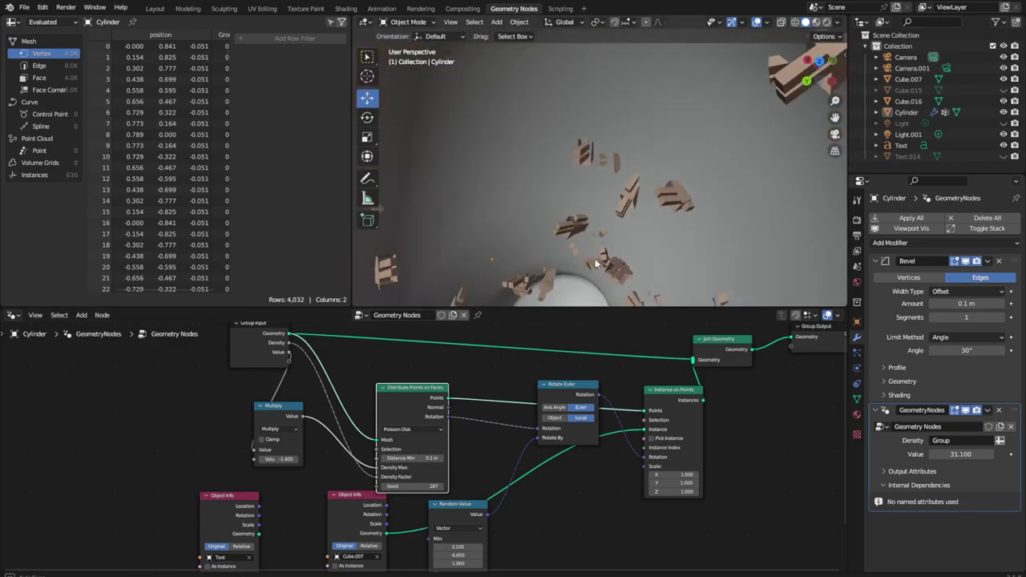
{"action": "scroll", "coordinate": [596, 252], "scroll_direction": "down", "scroll_amount": 5}
{"action": "scroll", "coordinate": [595, 248], "scroll_direction": "down", "scroll_amount": 2}
Save the blend file after reviewing the whole instanced vase
{"action": "middle_click_drag", "start_coordinate": [595, 248], "coordinate": [617, 281]}
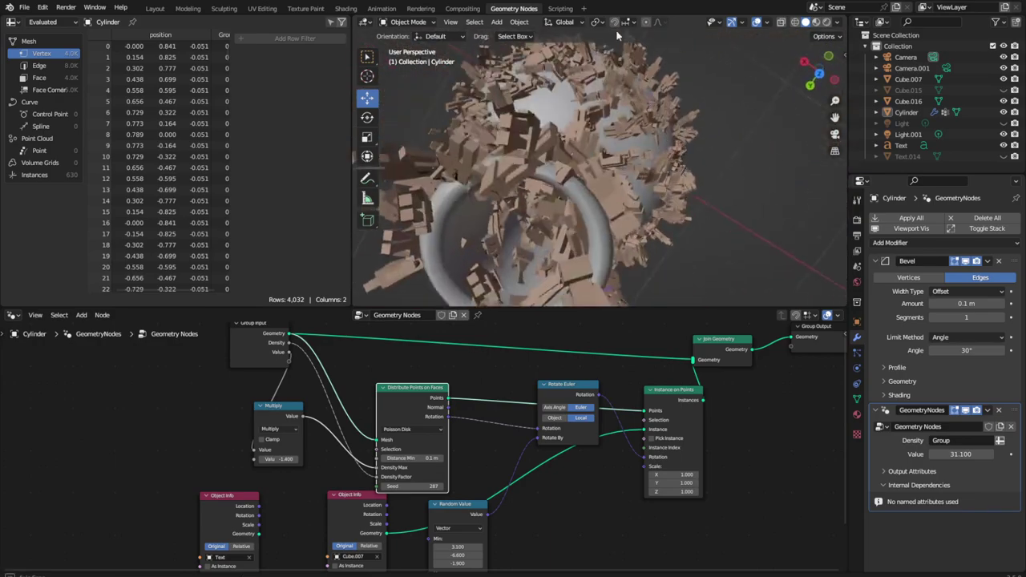
{"action": "scroll", "coordinate": [620, 295], "scroll_direction": "up", "scroll_amount": 2}
{"action": "scroll", "coordinate": [532, 238], "scroll_direction": "up", "scroll_amount": 5}
{"action": "scroll", "coordinate": [532, 239], "scroll_direction": "down", "scroll_amount": 3}
{"action": "mouse_move", "coordinate": [531, 239]}
{"action": "middle_mouse_down"}
{"action": "mouse_move", "coordinate": [555, 186]}
{"action": "mouse_move", "coordinate": [634, 214]}
{"action": "middle_mouse_up"}
{"action": "scroll", "coordinate": [561, 196], "scroll_direction": "down", "scroll_amount": 5}
{"action": "scroll", "coordinate": [645, 217], "scroll_direction": "up", "scroll_amount": 2}
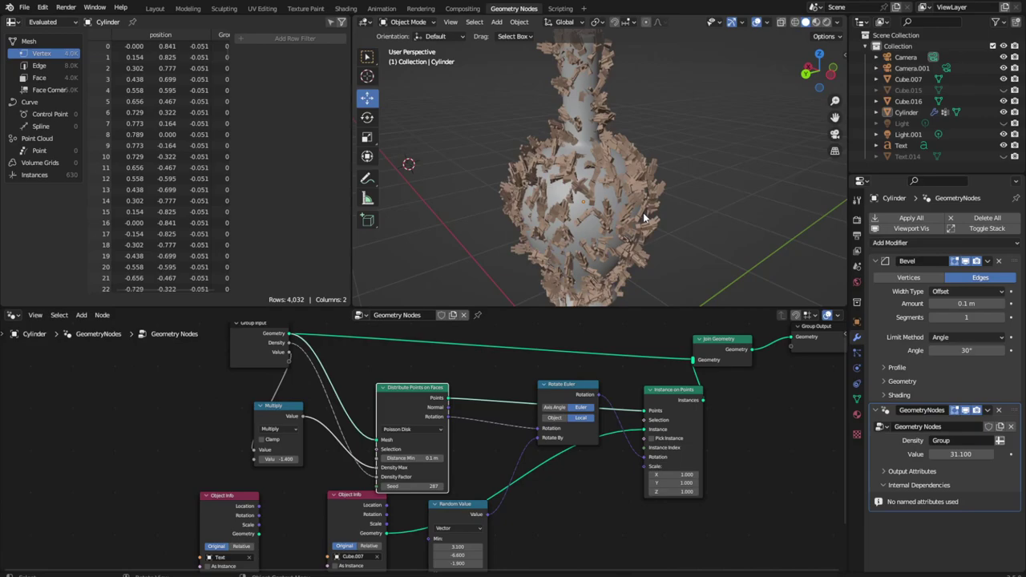
{"action": "key", "text": "ctrl+s"}
Move the Distribute Points on Faces node and set its Seed to 302
{"action": "scroll", "coordinate": [675, 251], "scroll_direction": "down", "scroll_amount": 2}
{"action": "scroll", "coordinate": [668, 257], "scroll_direction": "down", "scroll_amount": 3}
{"action": "middle_click_drag", "start_coordinate": [656, 232], "coordinate": [529, 218]}
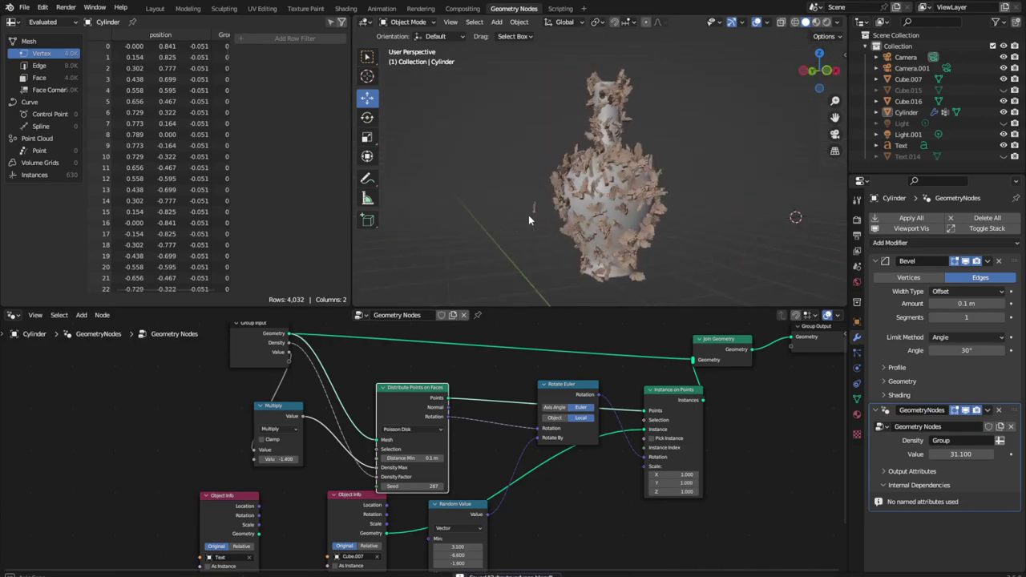
{"action": "scroll", "coordinate": [529, 217], "scroll_direction": "up", "scroll_amount": 2}
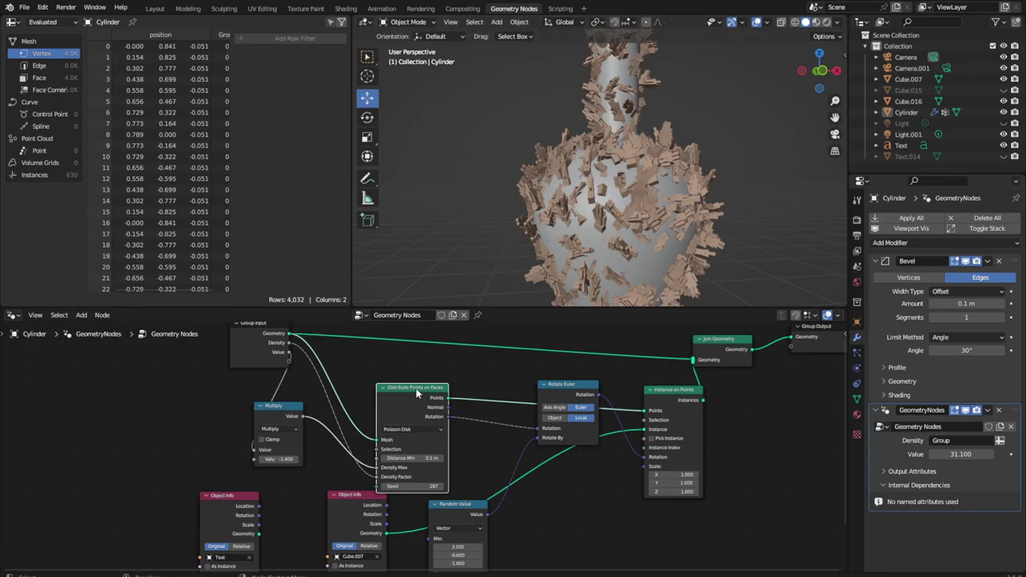
{"action": "left_click_drag", "start_coordinate": [416, 392], "coordinate": [450, 371]}
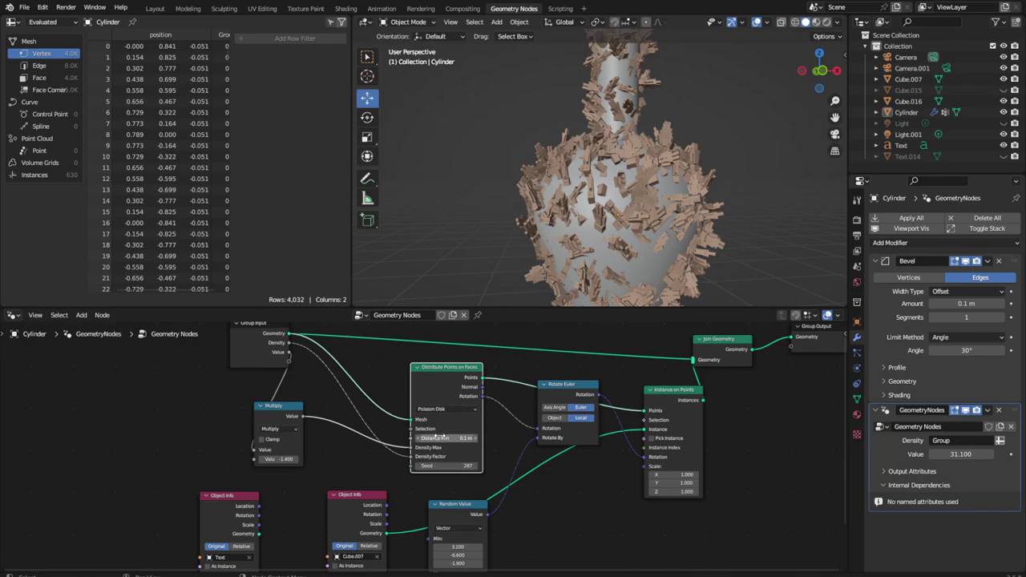
{"action": "left_click_drag", "start_coordinate": [445, 466], "coordinate": [442, 468]}
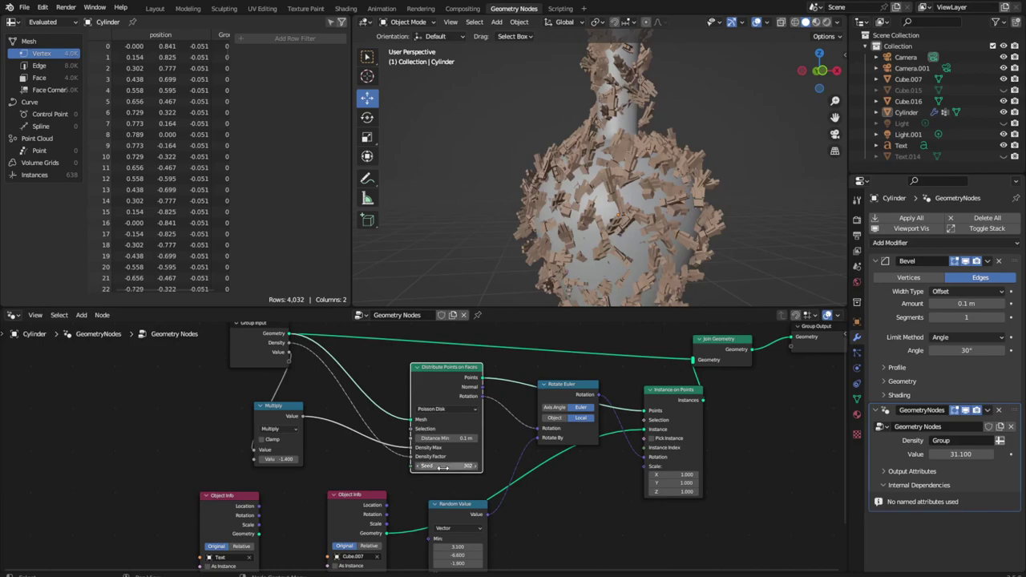
{"action": "middle_click_drag", "start_coordinate": [704, 239], "coordinate": [699, 229]}
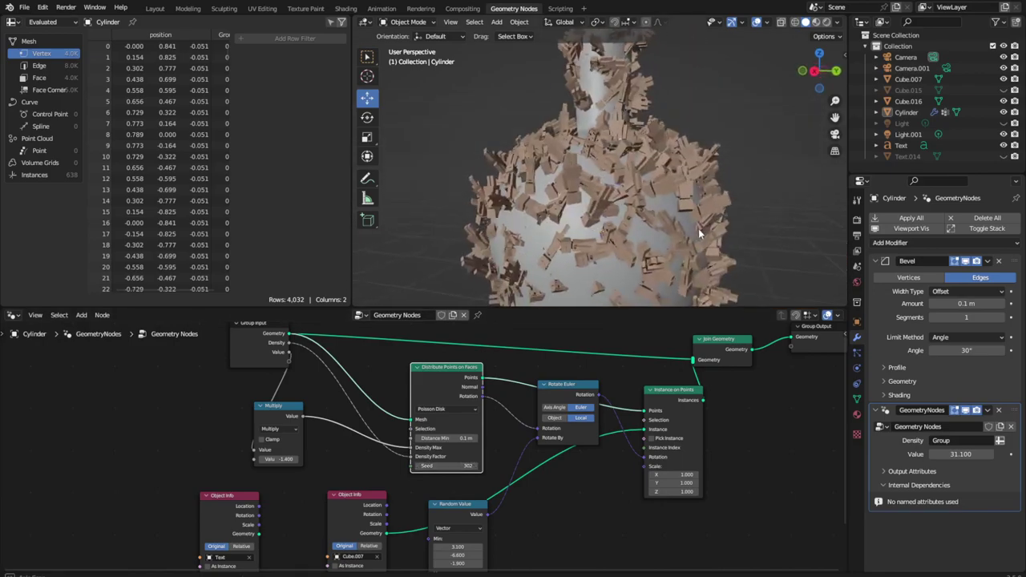
{"action": "scroll", "coordinate": [698, 228], "scroll_direction": "down", "scroll_amount": 5}
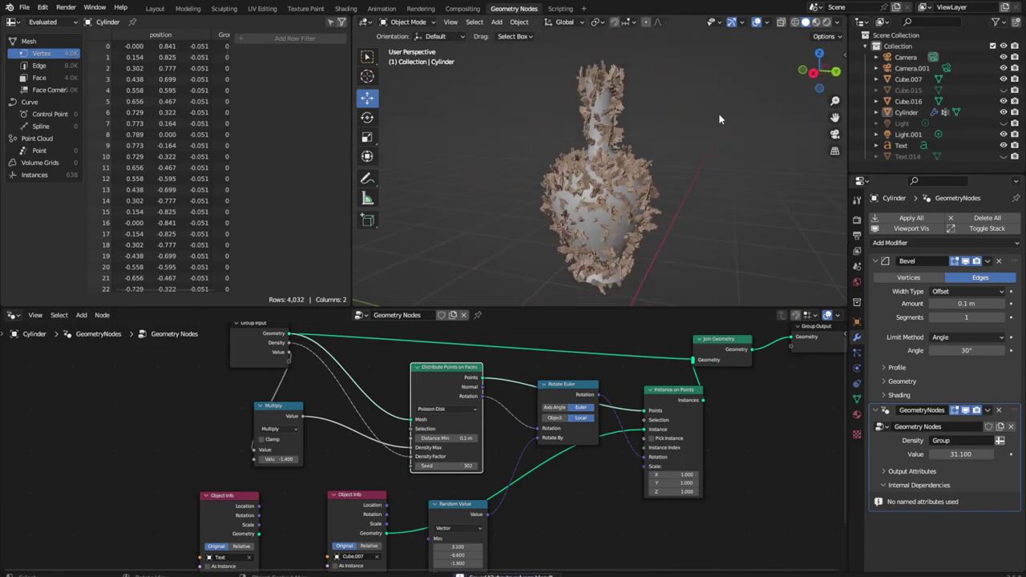
{"action": "mouse_move", "coordinate": [689, 207]}
{"action": "middle_mouse_down"}
{"action": "mouse_move", "coordinate": [719, 168]}
{"action": "mouse_move", "coordinate": [700, 111]}
{"action": "middle_mouse_up"}
{"action": "scroll", "coordinate": [696, 89], "scroll_direction": "up", "scroll_amount": 3}
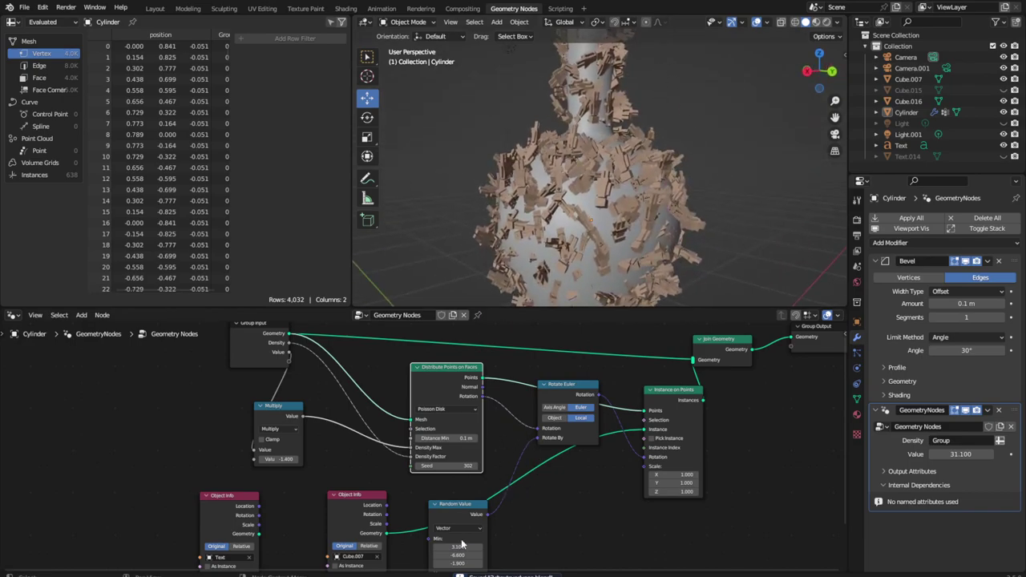
Raise the random rotation's minimum X and Z values
{"action": "mouse_move", "coordinate": [461, 545]}
{"action": "left_mouse_down"}
{"action": "mouse_move", "coordinate": [505, 546]}
{"action": "mouse_move", "coordinate": [446, 546]}
{"action": "mouse_move", "coordinate": [497, 555]}
{"action": "left_mouse_up"}
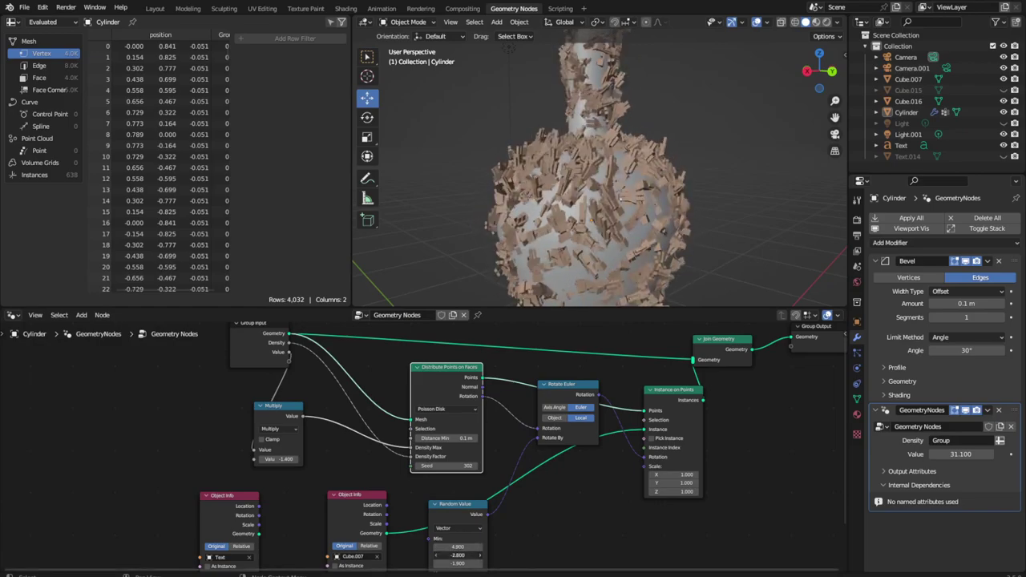
{"action": "mouse_move", "coordinate": [457, 563]}
{"action": "left_mouse_down"}
{"action": "mouse_move", "coordinate": [537, 563]}
{"action": "mouse_move", "coordinate": [407, 555]}
{"action": "mouse_move", "coordinate": [491, 555]}
{"action": "left_mouse_up"}
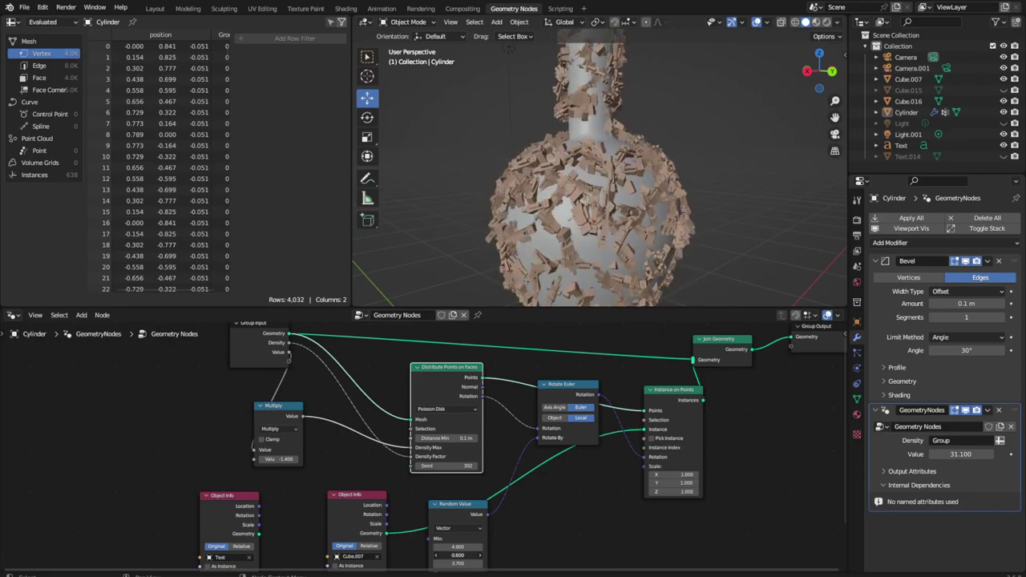
{"action": "scroll", "coordinate": [421, 431], "scroll_direction": "down", "scroll_amount": 1}
{"action": "scroll", "coordinate": [670, 205], "scroll_direction": "down", "scroll_amount": 2}
{"action": "mouse_move", "coordinate": [668, 223]}
{"action": "middle_mouse_down"}
{"action": "mouse_move", "coordinate": [597, 241]}
{"action": "mouse_move", "coordinate": [501, 409]}
{"action": "middle_mouse_up"}
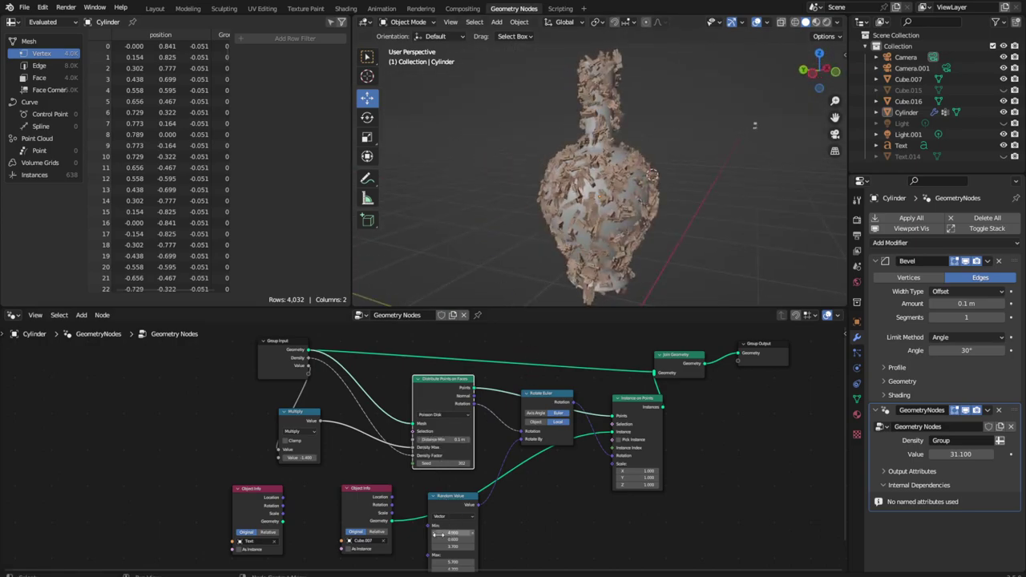
{"action": "mouse_move", "coordinate": [453, 532]}
{"action": "left_mouse_down"}
{"action": "mouse_move", "coordinate": [497, 532]}
{"action": "mouse_move", "coordinate": [433, 532]}
{"action": "left_mouse_up"}
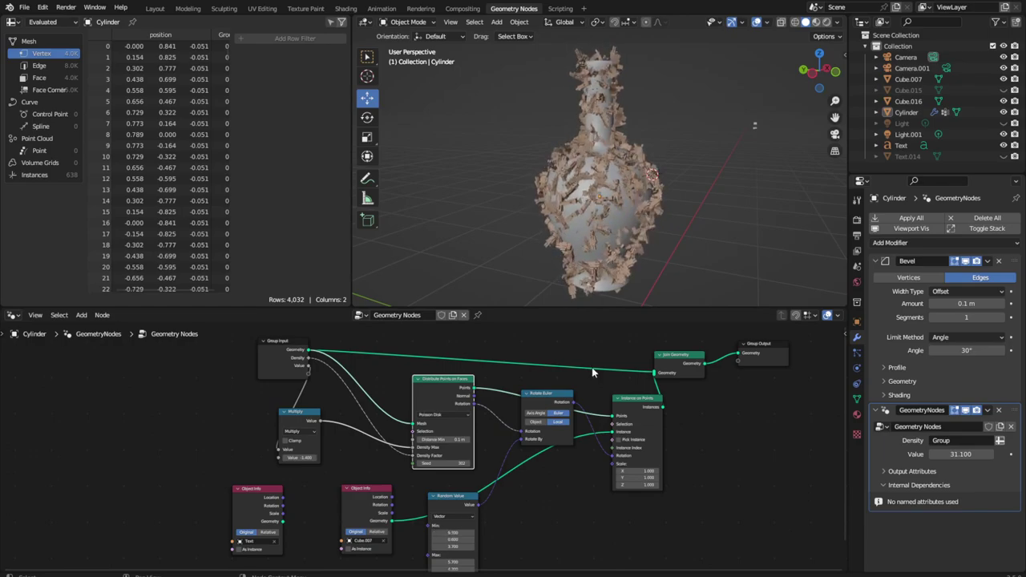
{"action": "scroll", "coordinate": [594, 372], "scroll_direction": "up", "scroll_amount": 1}
{"action": "scroll", "coordinate": [481, 285], "scroll_direction": "up", "scroll_amount": 2}
{"action": "scroll", "coordinate": [481, 285], "scroll_direction": "up", "scroll_amount": 2}
{"action": "scroll", "coordinate": [708, 182], "scroll_direction": "up", "scroll_amount": 1}
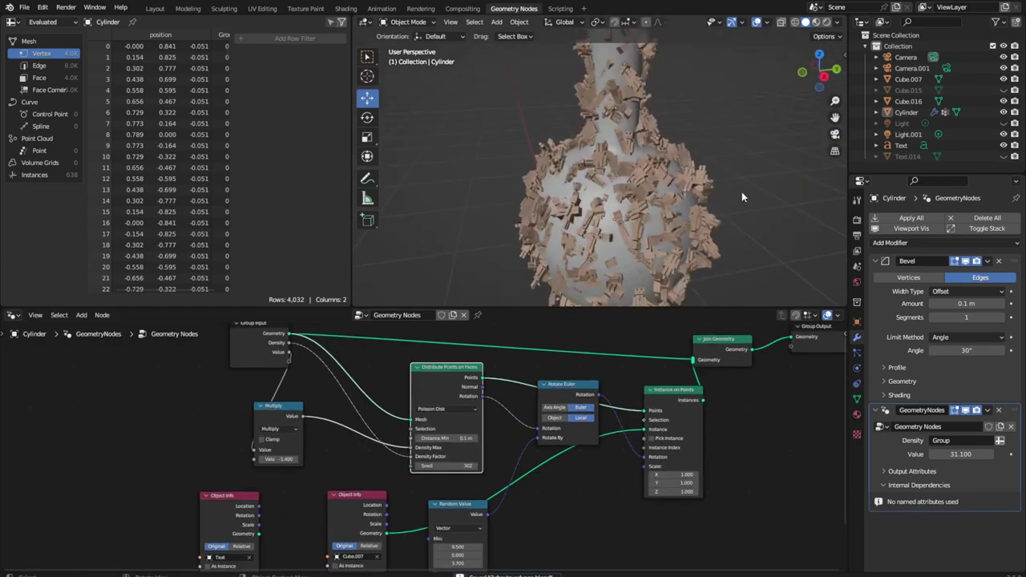
Set Instance on Points Scale X to 3.4 to stretch the boxes into planks
{"action": "left_click_drag", "start_coordinate": [360, 497], "coordinate": [343, 496]}
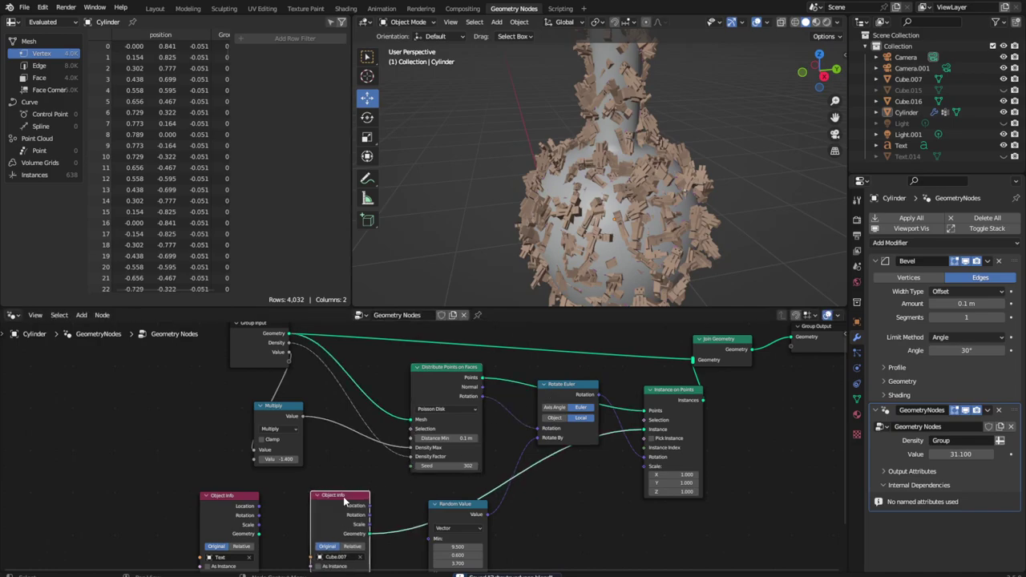
{"action": "middle_click_drag", "start_coordinate": [665, 143], "coordinate": [576, 212]}
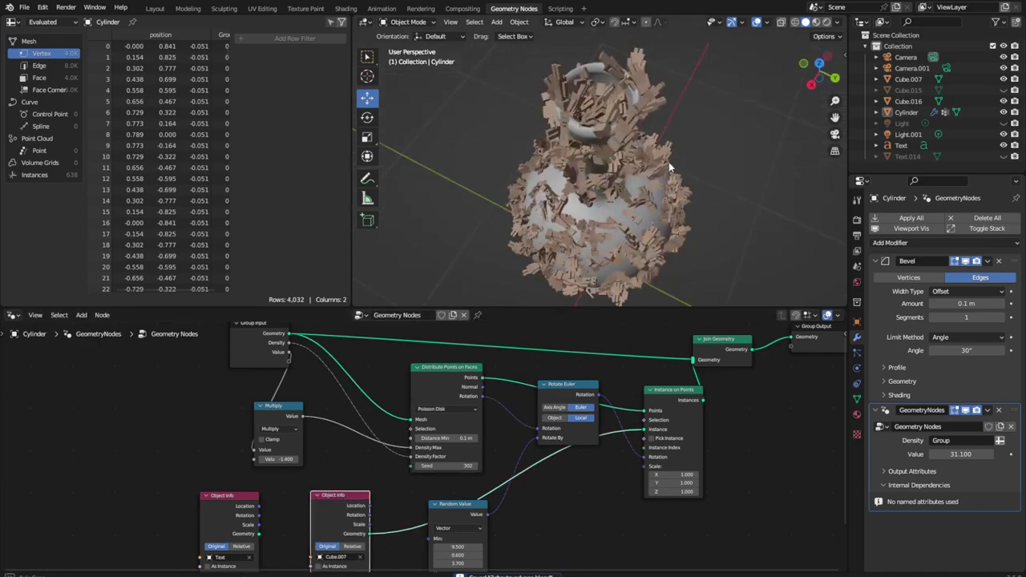
{"action": "scroll", "coordinate": [556, 207], "scroll_direction": "up", "scroll_amount": 3}
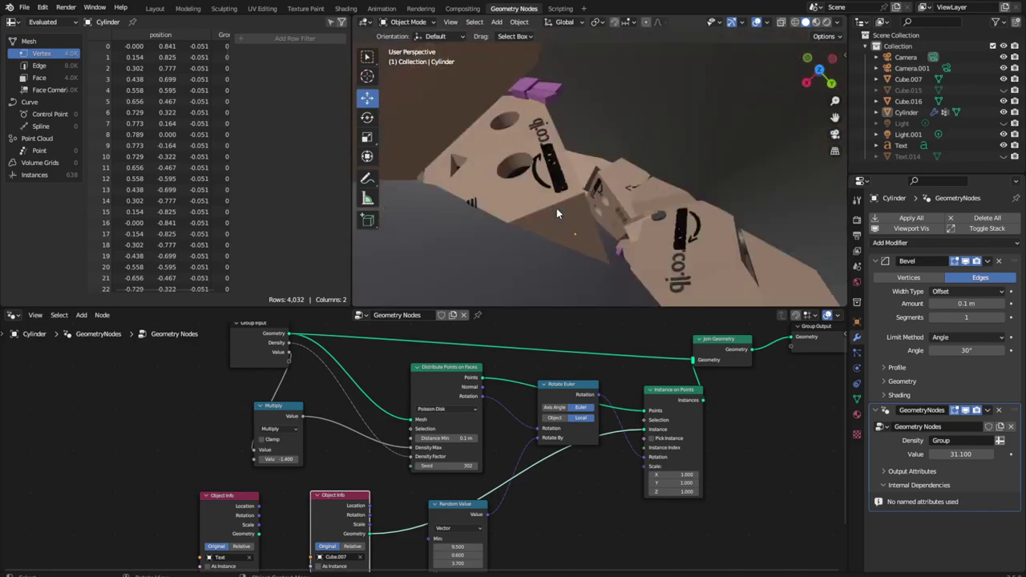
{"action": "scroll", "coordinate": [556, 208], "scroll_direction": "up", "scroll_amount": 2}
{"action": "scroll", "coordinate": [557, 208], "scroll_direction": "up", "scroll_amount": 2}
{"action": "scroll", "coordinate": [557, 208], "scroll_direction": "up", "scroll_amount": 2}
{"action": "scroll", "coordinate": [557, 208], "scroll_direction": "down", "scroll_amount": 2}
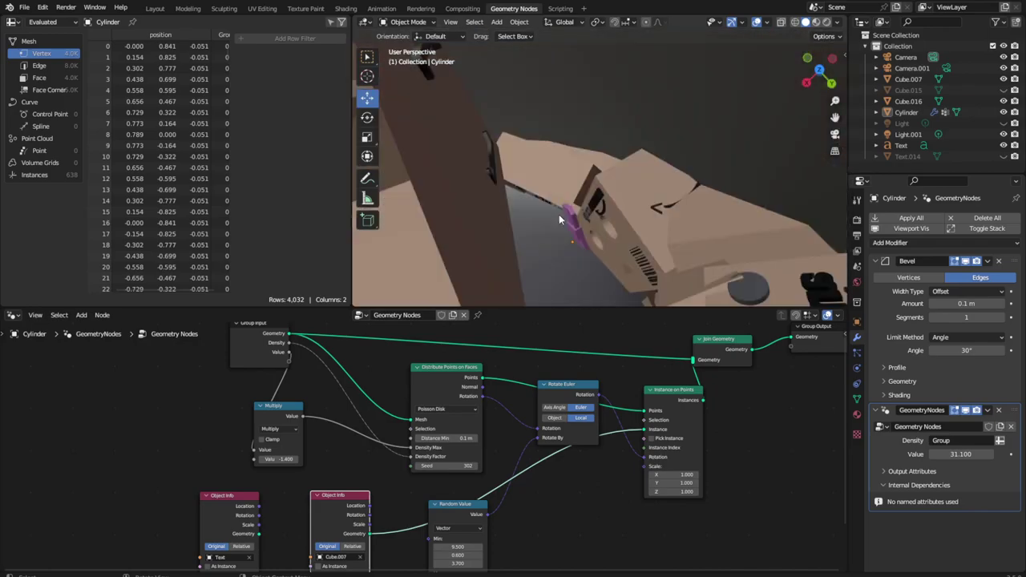
{"action": "scroll", "coordinate": [558, 214], "scroll_direction": "down", "scroll_amount": 2}
{"action": "scroll", "coordinate": [609, 163], "scroll_direction": "down", "scroll_amount": 2}
{"action": "scroll", "coordinate": [614, 174], "scroll_direction": "down", "scroll_amount": 1}
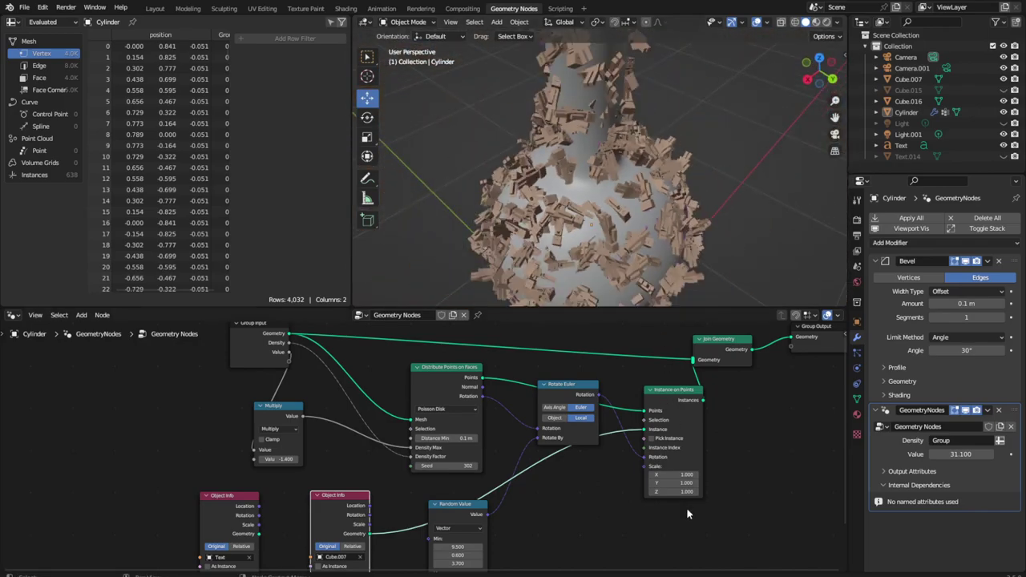
{"action": "left_click_drag", "start_coordinate": [672, 476], "coordinate": [714, 476]}
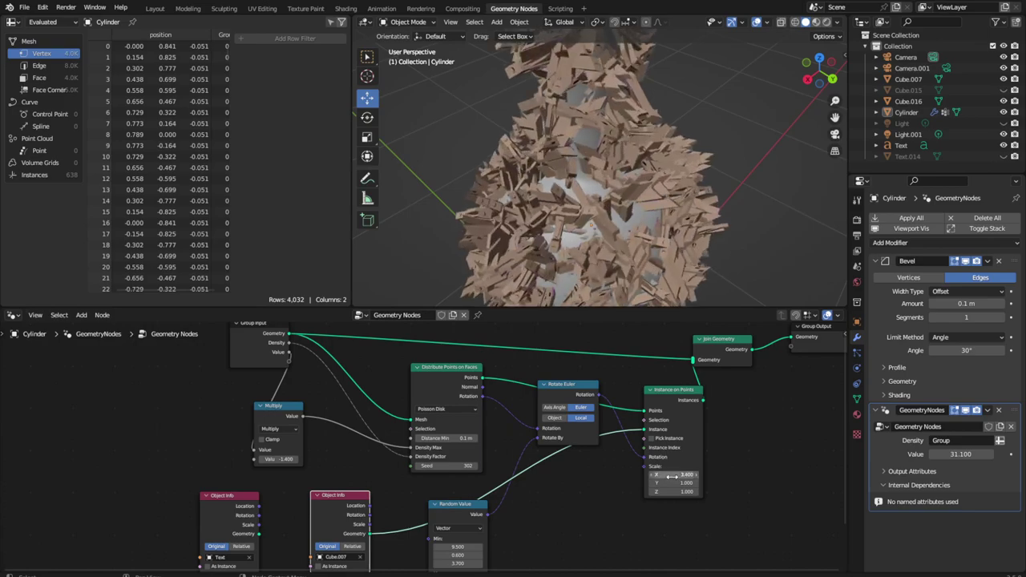
Restore the X scale to 1, move the Random Value node aside, and set rotation seed -26
{"action": "key", "text": "ctrl+z"}
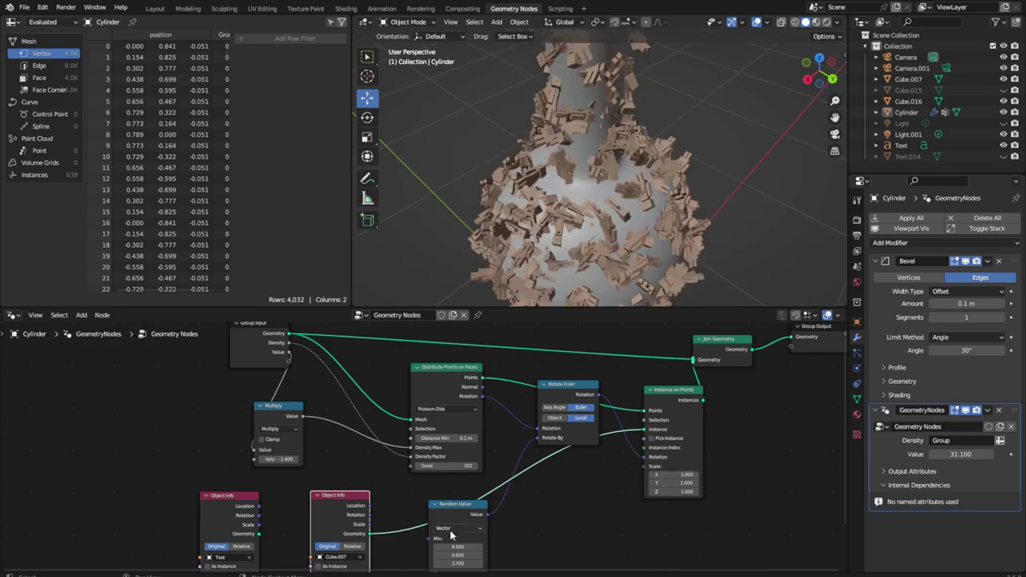
{"action": "mouse_move", "coordinate": [464, 505]}
{"action": "left_mouse_down"}
{"action": "mouse_move", "coordinate": [531, 474]}
{"action": "mouse_move", "coordinate": [567, 427]}
{"action": "left_mouse_up"}
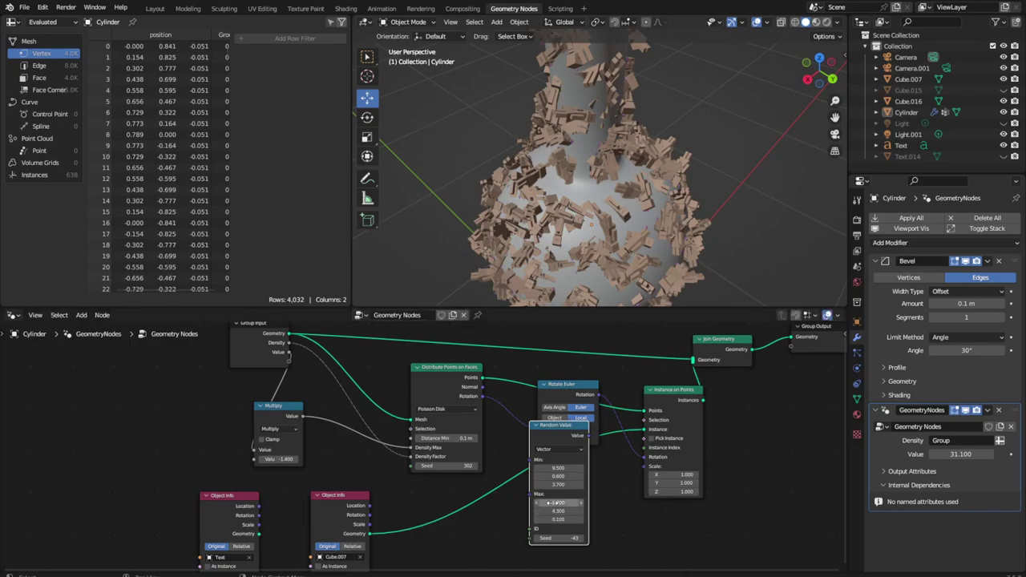
{"action": "mouse_move", "coordinate": [559, 503]}
{"action": "left_mouse_down"}
{"action": "mouse_move", "coordinate": [585, 503]}
{"action": "mouse_move", "coordinate": [559, 510]}
{"action": "left_mouse_up"}
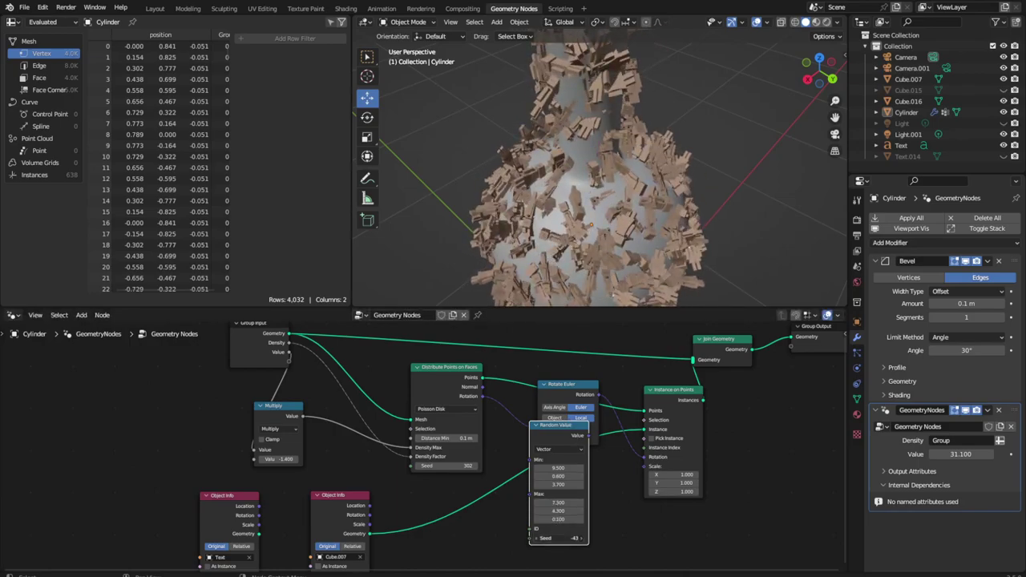
{"action": "left_click_drag", "start_coordinate": [559, 538], "coordinate": [593, 538]}
{"action": "mouse_move", "coordinate": [678, 234]}
{"action": "middle_mouse_down"}
{"action": "mouse_move", "coordinate": [660, 213]}
{"action": "mouse_move", "coordinate": [627, 248]}
{"action": "middle_mouse_up"}
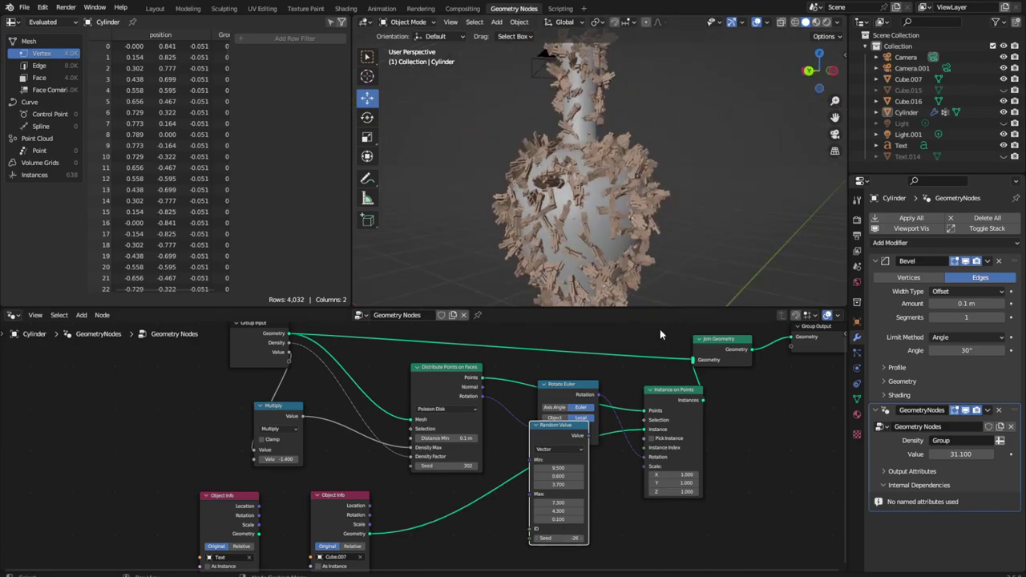
Try random rotation Min Z 2.6 and Max Z 3.5 while checking the vase
{"action": "mouse_move", "coordinate": [566, 486]}
{"action": "left_mouse_down"}
{"action": "mouse_move", "coordinate": [529, 486]}
{"action": "mouse_move", "coordinate": [609, 484]}
{"action": "mouse_move", "coordinate": [537, 484]}
{"action": "mouse_move", "coordinate": [593, 477]}
{"action": "mouse_move", "coordinate": [542, 476]}
{"action": "left_mouse_up"}
{"action": "left_click_drag", "start_coordinate": [558, 520], "coordinate": [593, 519]}
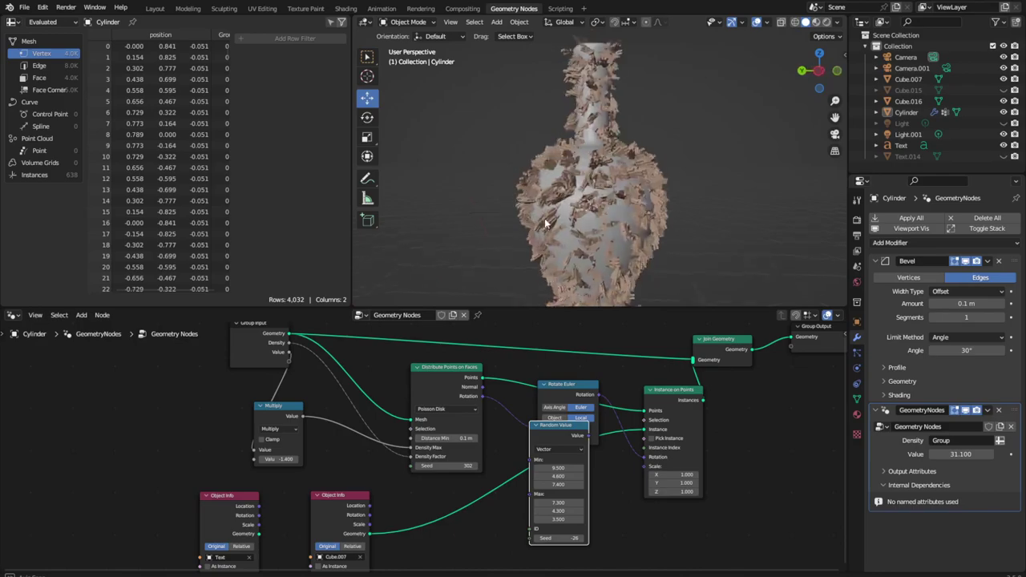
{"action": "scroll", "coordinate": [611, 272], "scroll_direction": "up", "scroll_amount": 2}
{"action": "scroll", "coordinate": [617, 241], "scroll_direction": "up", "scroll_amount": 2}
{"action": "scroll", "coordinate": [697, 231], "scroll_direction": "up", "scroll_amount": 2}
{"action": "middle_click_drag", "start_coordinate": [697, 232], "coordinate": [646, 227]}
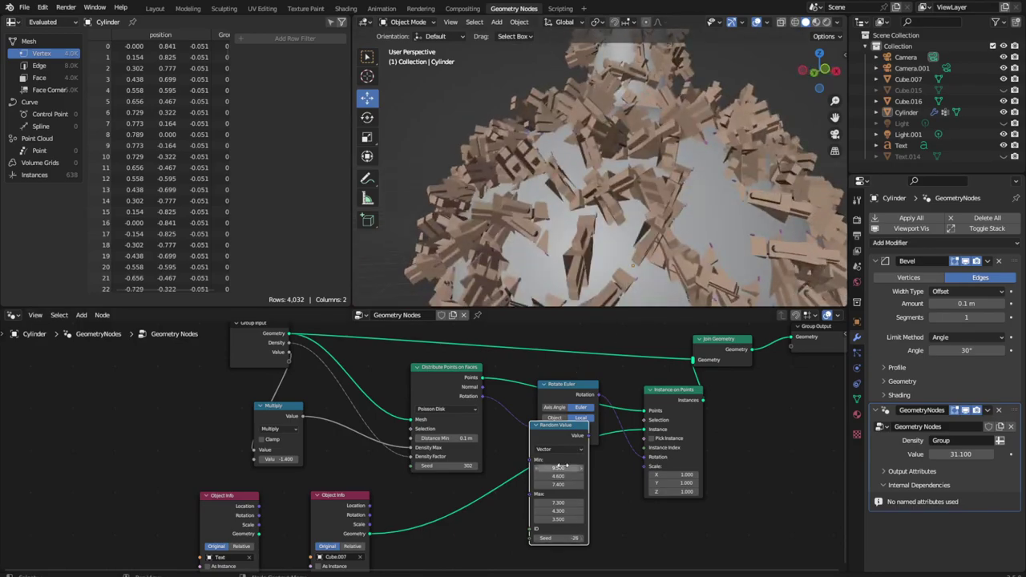
Set random rotation Min Y to 5.4, Min Z to 8.2 and Max Z to -2.0
{"action": "left_click_drag", "start_coordinate": [559, 468], "coordinate": [533, 468]}
{"action": "key", "text": "ctrl+z"}
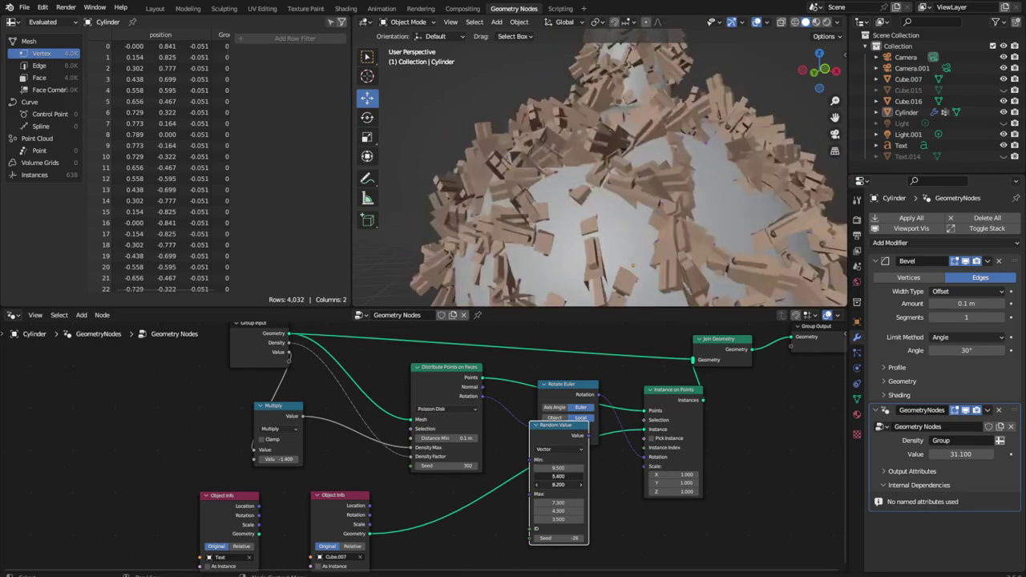
{"action": "left_click_drag", "start_coordinate": [559, 476], "coordinate": [577, 484]}
{"action": "left_click_drag", "start_coordinate": [559, 520], "coordinate": [537, 519]}
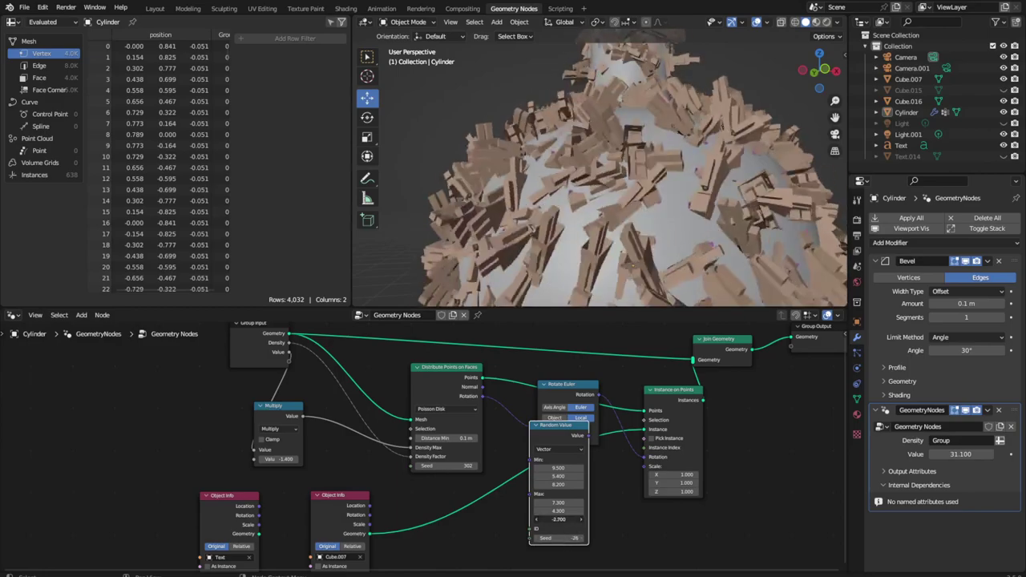
{"action": "left_click_drag", "start_coordinate": [559, 520], "coordinate": [537, 519]}
{"action": "scroll", "coordinate": [703, 200], "scroll_direction": "down", "scroll_amount": 3}
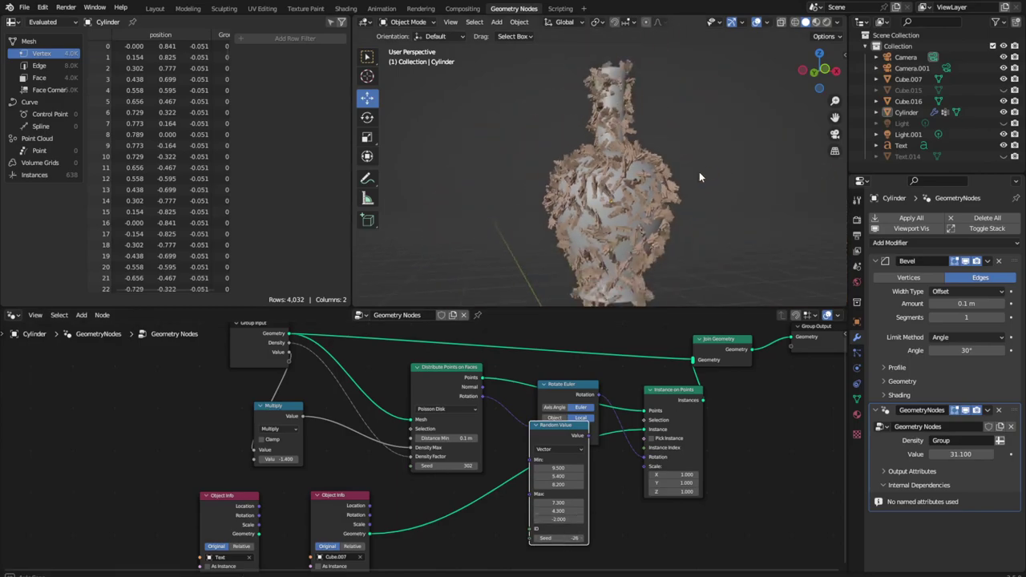
{"action": "middle_click_drag", "start_coordinate": [699, 171], "coordinate": [688, 219]}
Save the file, then try distribution seed 307 and a larger minimum point distance
{"action": "key", "text": "ctrl+s"}
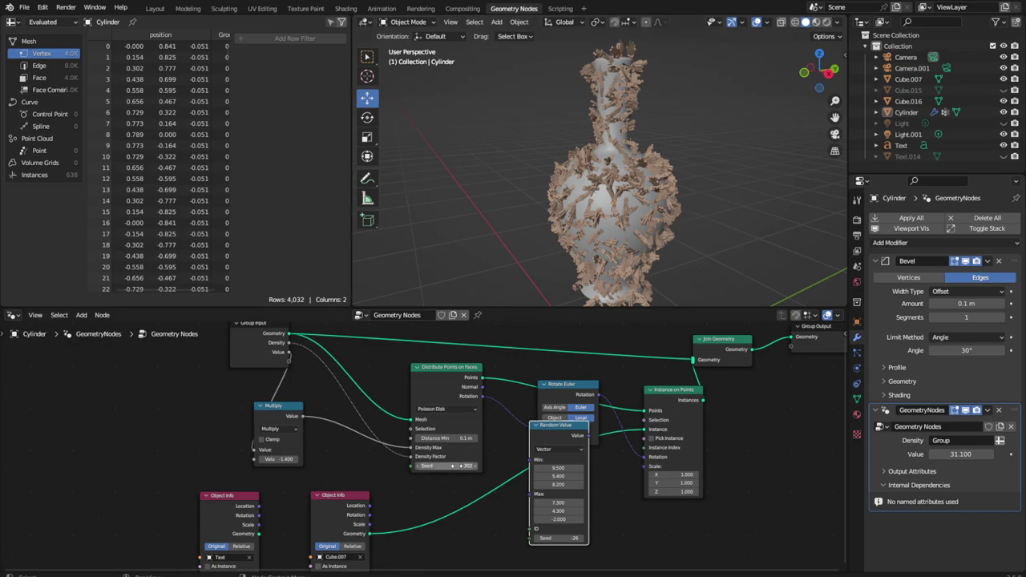
{"action": "left_click_drag", "start_coordinate": [446, 465], "coordinate": [459, 466]}
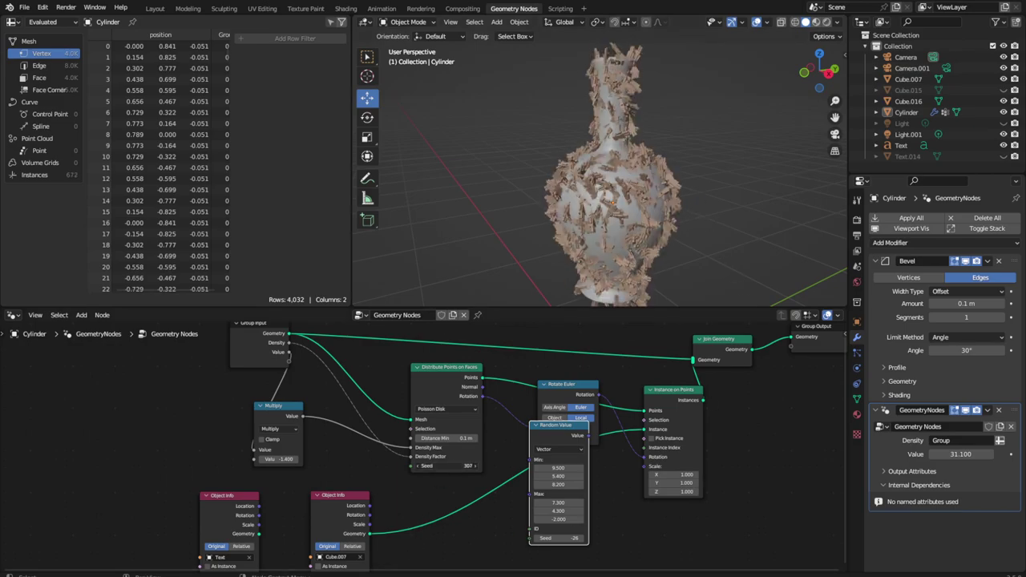
{"action": "mouse_move", "coordinate": [441, 437]}
{"action": "left_mouse_down"}
{"action": "mouse_move", "coordinate": [461, 438]}
{"action": "mouse_move", "coordinate": [450, 441]}
{"action": "left_mouse_up"}
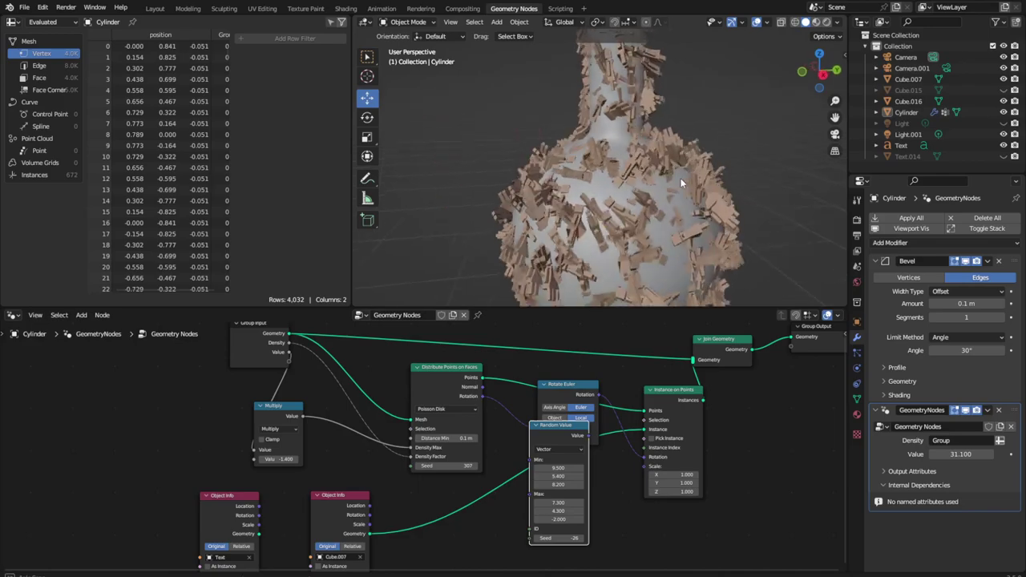
Return Distance Min to 0.1 m and set the distribution seed to 317
{"action": "mouse_move", "coordinate": [702, 223]}
{"action": "middle_mouse_down"}
{"action": "mouse_move", "coordinate": [650, 199]}
{"action": "mouse_move", "coordinate": [579, 208]}
{"action": "middle_mouse_up"}
{"action": "scroll", "coordinate": [673, 193], "scroll_direction": "down", "scroll_amount": 3}
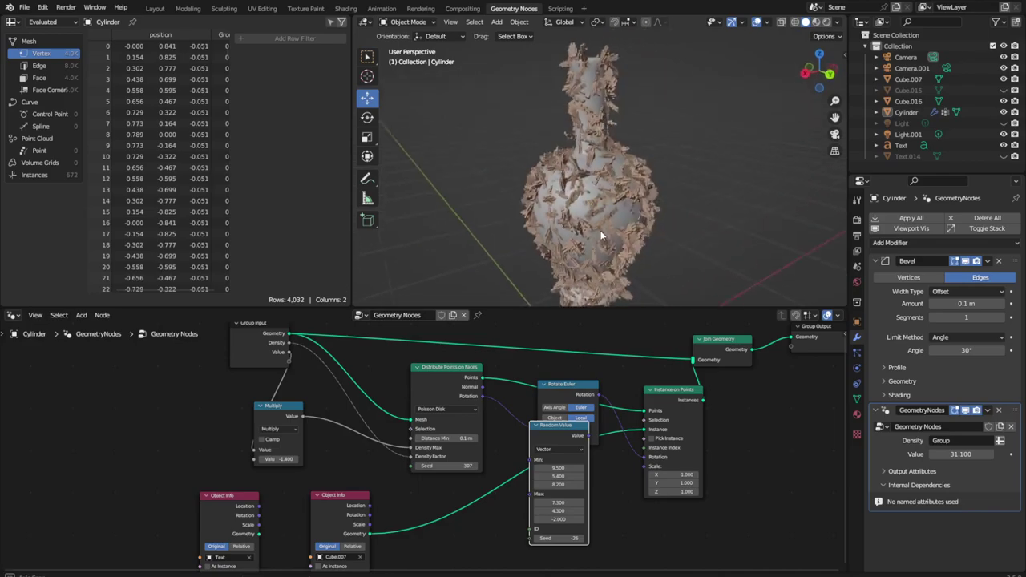
{"action": "left_click", "coordinate": [473, 438]}
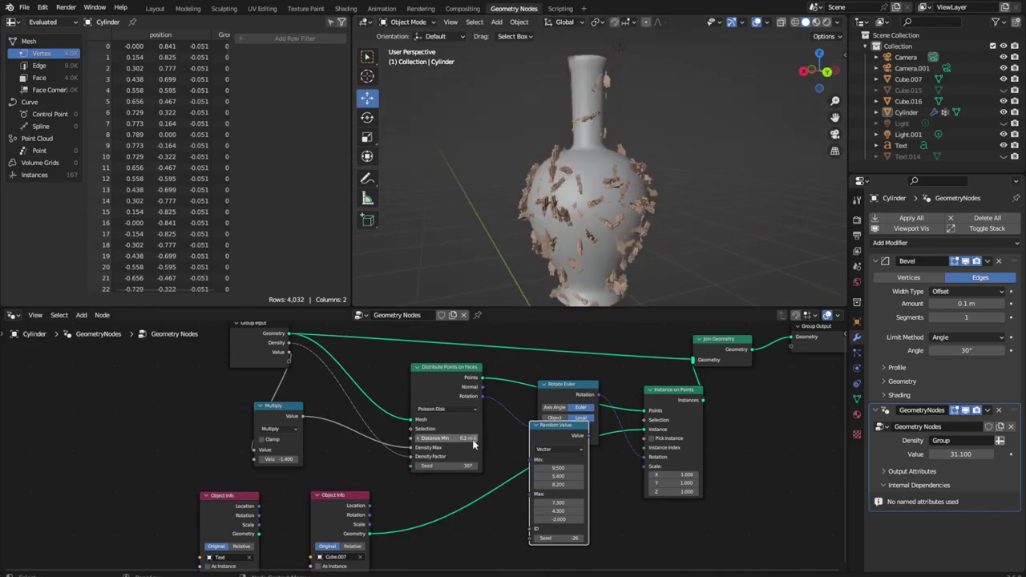
{"action": "left_click", "coordinate": [418, 439]}
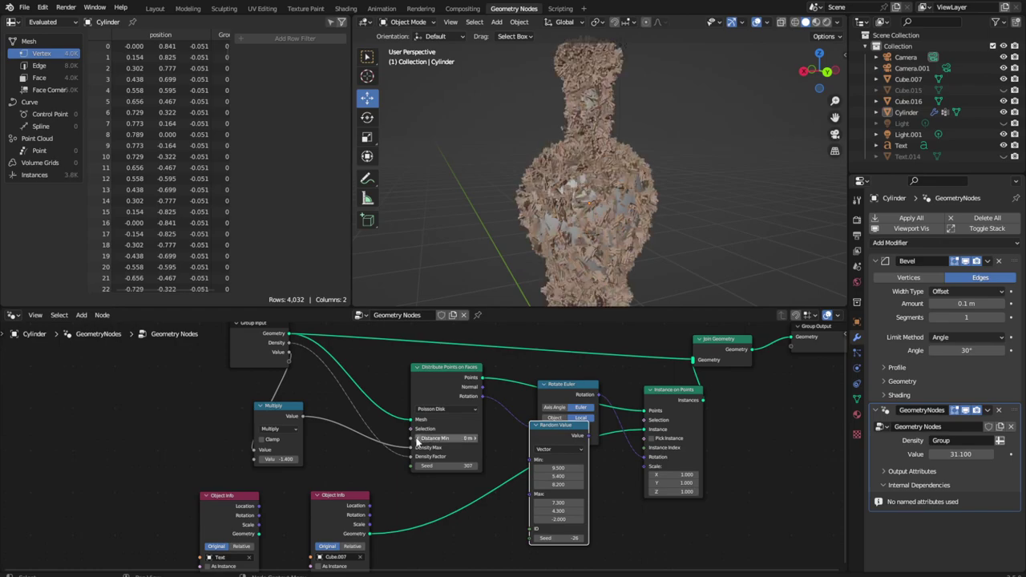
{"action": "left_click", "coordinate": [474, 439]}
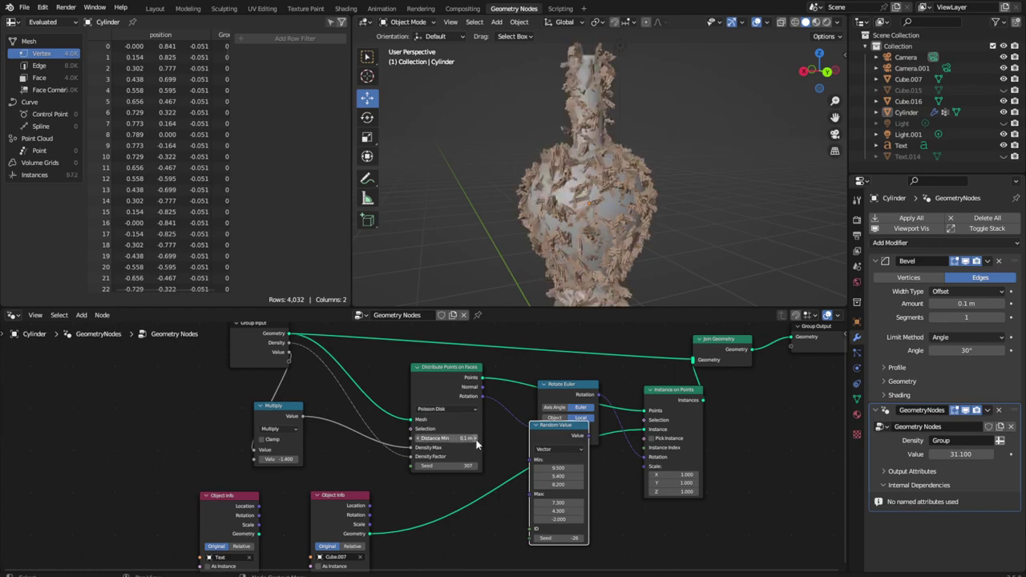
{"action": "left_click_drag", "start_coordinate": [446, 466], "coordinate": [481, 465]}
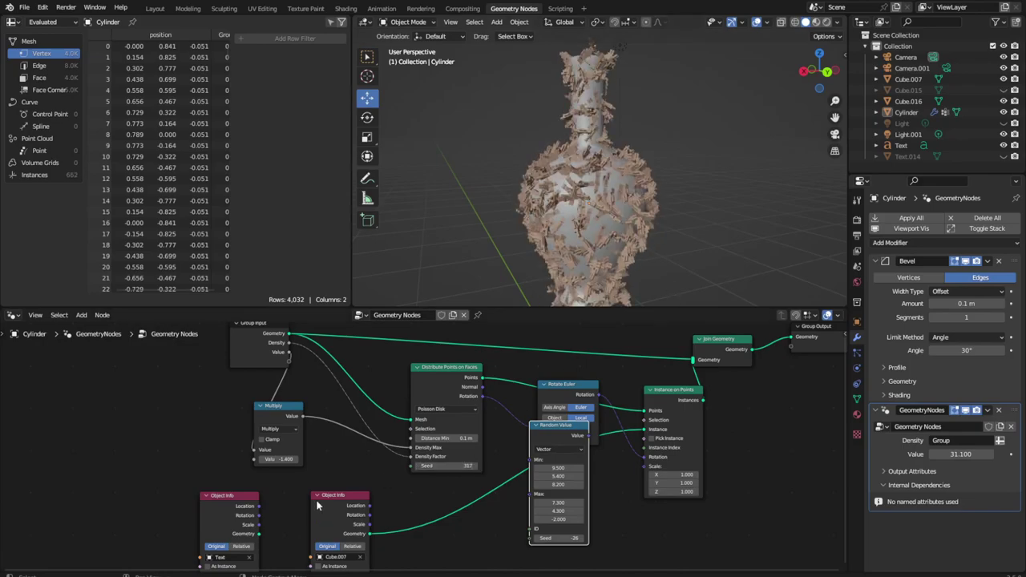
Move Cube.007 Object Info up, Join Geometry and Group Output right, Group Input left, and recentre the tree
{"action": "left_click_drag", "start_coordinate": [332, 499], "coordinate": [338, 475]}
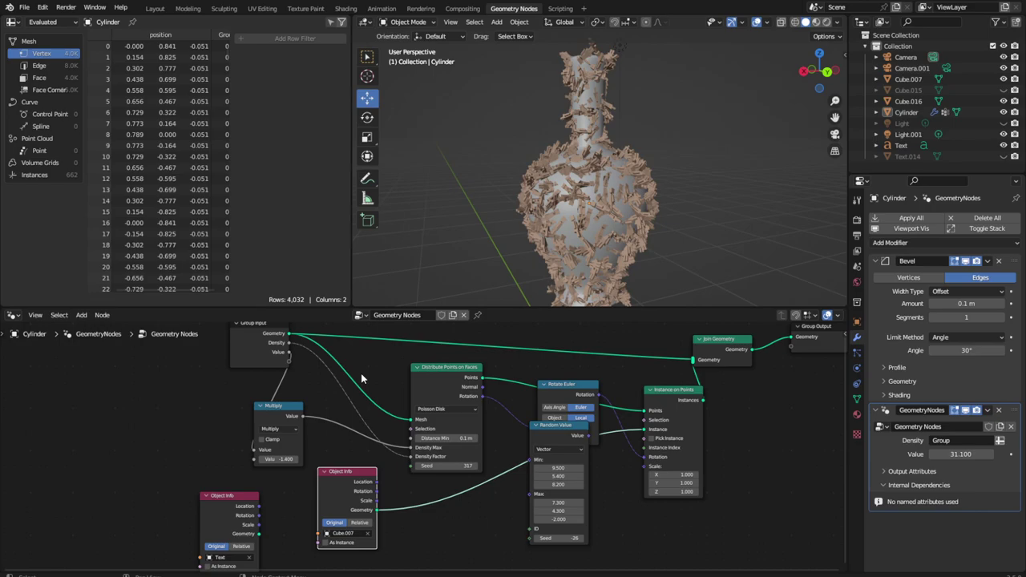
{"action": "scroll", "coordinate": [675, 180], "scroll_direction": "up", "scroll_amount": 3}
{"action": "mouse_move", "coordinate": [675, 179]}
{"action": "middle_mouse_down"}
{"action": "mouse_move", "coordinate": [564, 157]}
{"action": "mouse_move", "coordinate": [577, 142]}
{"action": "middle_mouse_up"}
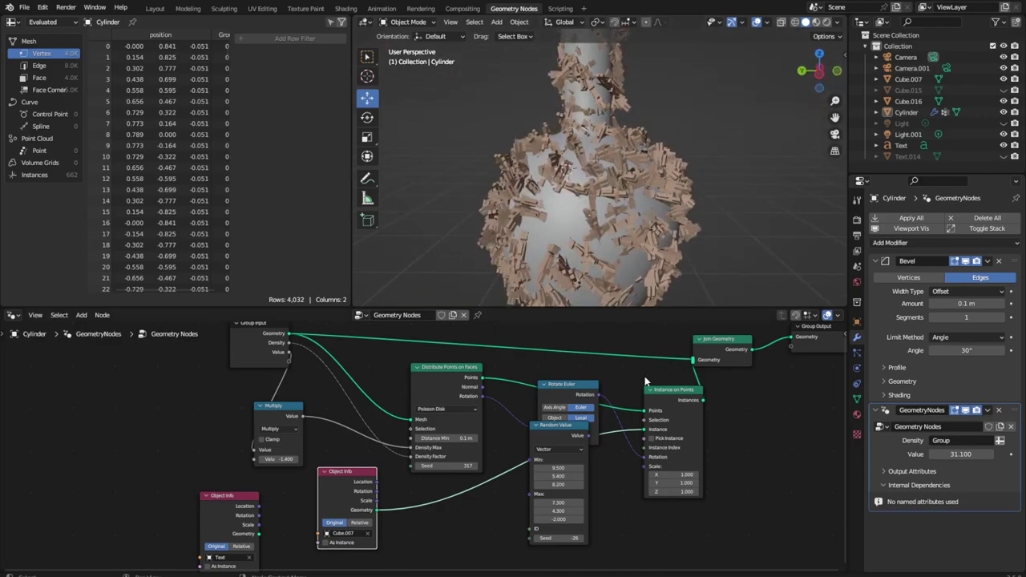
{"action": "scroll", "coordinate": [531, 421], "scroll_direction": "down", "scroll_amount": 1}
{"action": "mouse_move", "coordinate": [686, 353]}
{"action": "left_mouse_down"}
{"action": "mouse_move", "coordinate": [695, 342]}
{"action": "mouse_move", "coordinate": [719, 360]}
{"action": "left_mouse_up"}
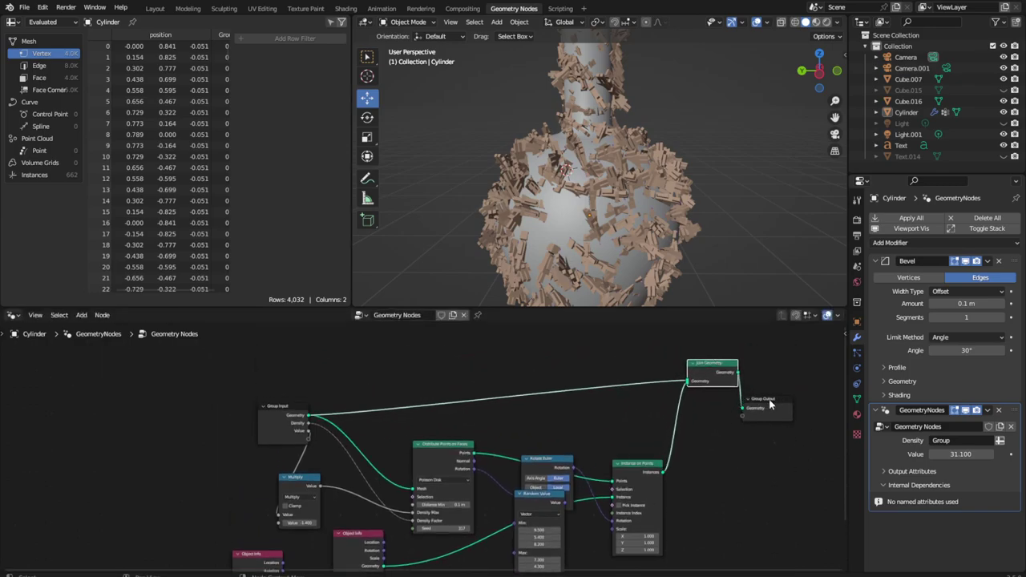
{"action": "left_click_drag", "start_coordinate": [767, 407], "coordinate": [776, 366]}
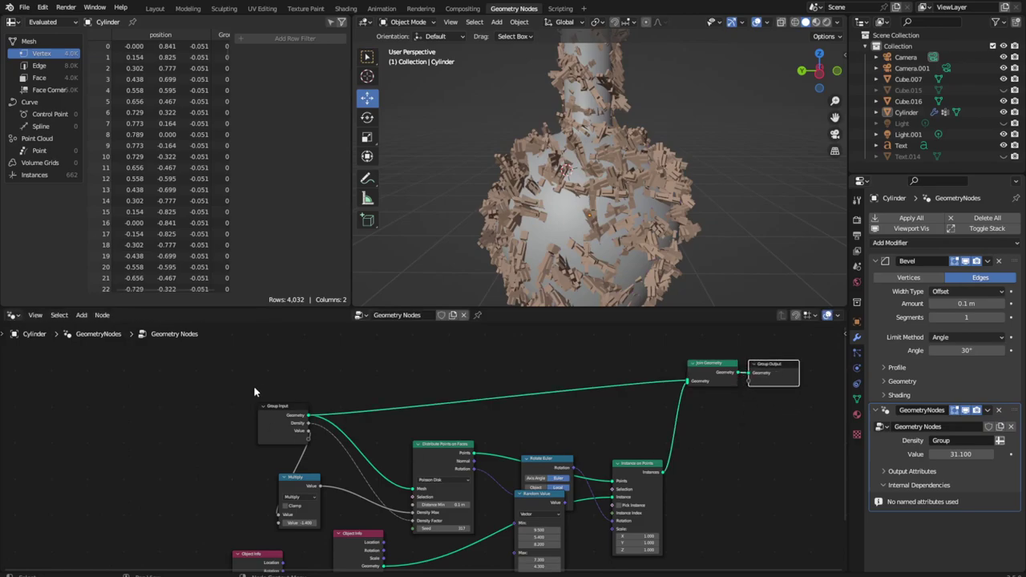
{"action": "left_click_drag", "start_coordinate": [276, 405], "coordinate": [257, 363]}
{"action": "mouse_move", "coordinate": [501, 456]}
{"action": "middle_mouse_down"}
{"action": "mouse_move", "coordinate": [527, 423]}
{"action": "mouse_move", "coordinate": [510, 424]}
{"action": "middle_mouse_up"}
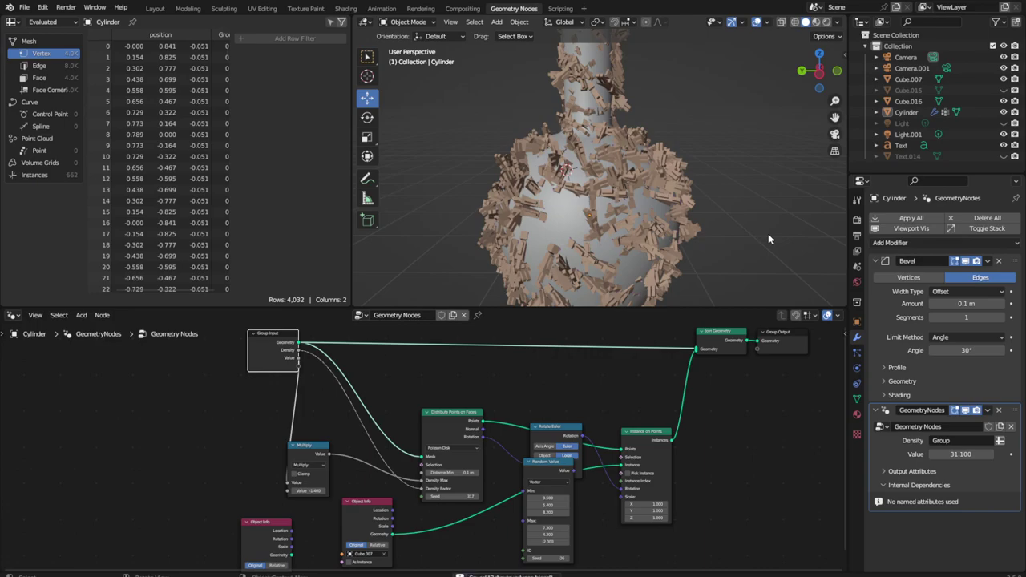
{"action": "middle_click_drag", "start_coordinate": [768, 234], "coordinate": [708, 240]}
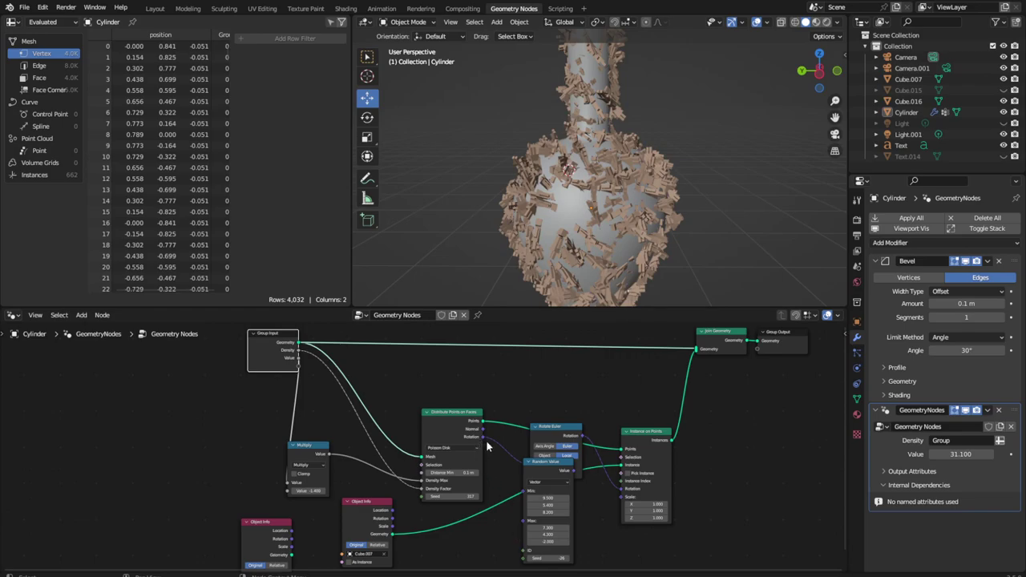
Move the Rotate Euler node up, try Object space and Axis Angle, then revert to local Euler
{"action": "left_click_drag", "start_coordinate": [555, 427], "coordinate": [545, 393]}
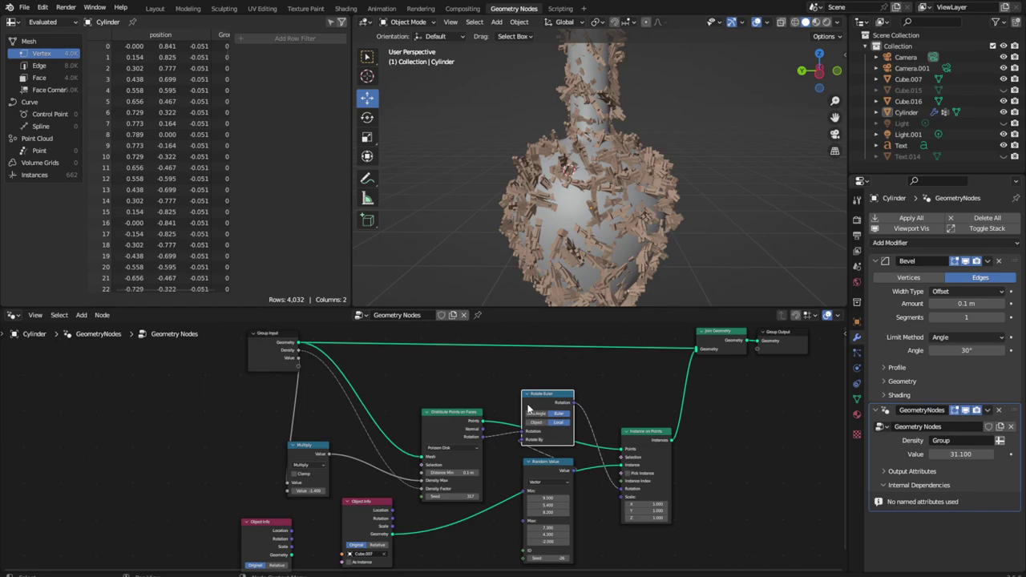
{"action": "left_click", "coordinate": [542, 424]}
{"action": "left_click", "coordinate": [556, 424]}
{"action": "left_click", "coordinate": [545, 414]}
{"action": "left_click", "coordinate": [555, 414]}
Raise the random rotation Min X to about 11.9 and slightly beyond
{"action": "mouse_move", "coordinate": [670, 223]}
{"action": "middle_mouse_down"}
{"action": "mouse_move", "coordinate": [643, 229]}
{"action": "mouse_move", "coordinate": [727, 207]}
{"action": "middle_mouse_up"}
{"action": "scroll", "coordinate": [695, 188], "scroll_direction": "up", "scroll_amount": 2}
{"action": "scroll", "coordinate": [648, 235], "scroll_direction": "up", "scroll_amount": 2}
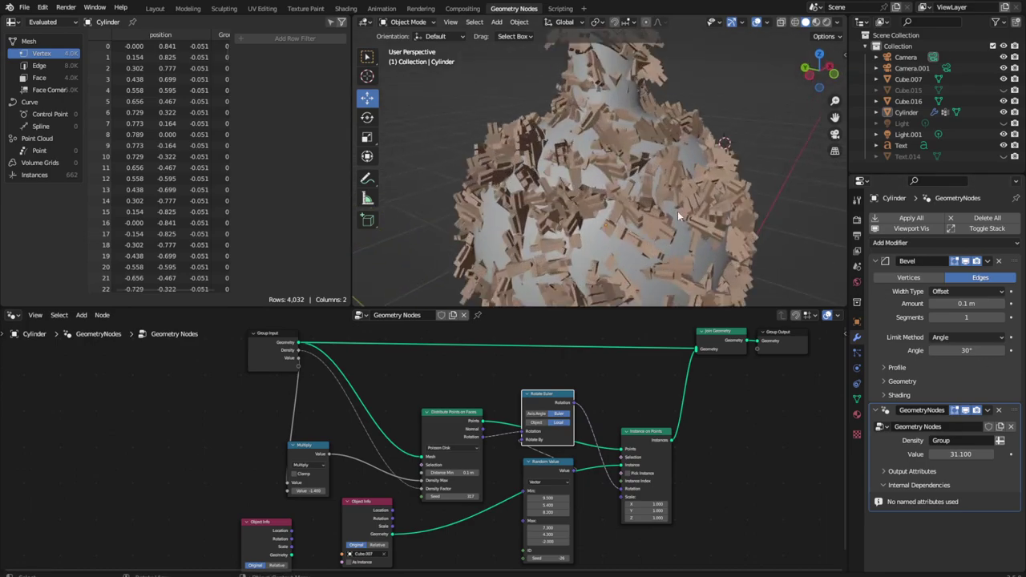
{"action": "scroll", "coordinate": [677, 210], "scroll_direction": "up", "scroll_amount": 2}
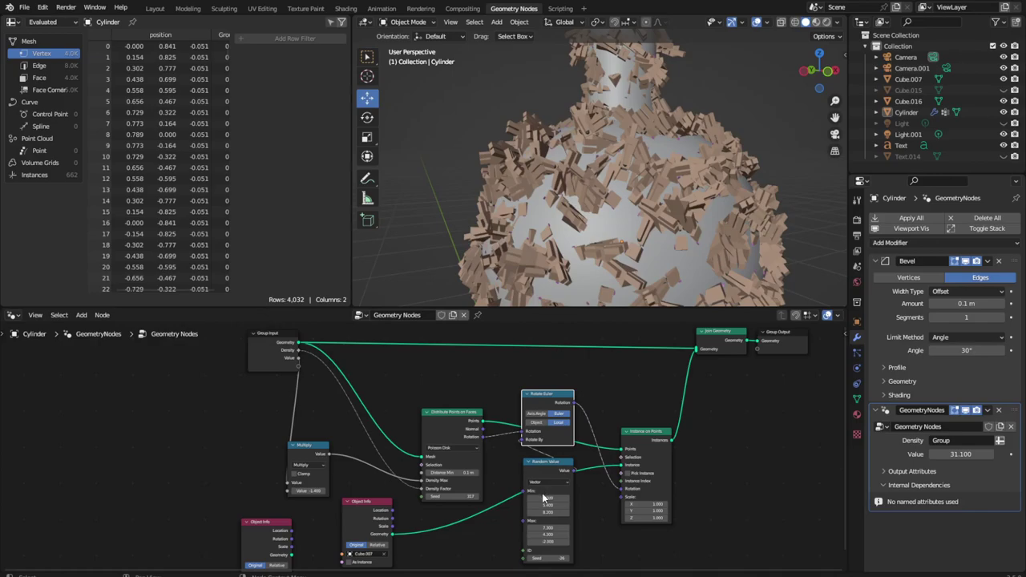
{"action": "left_click_drag", "start_coordinate": [542, 498], "coordinate": [555, 510]}
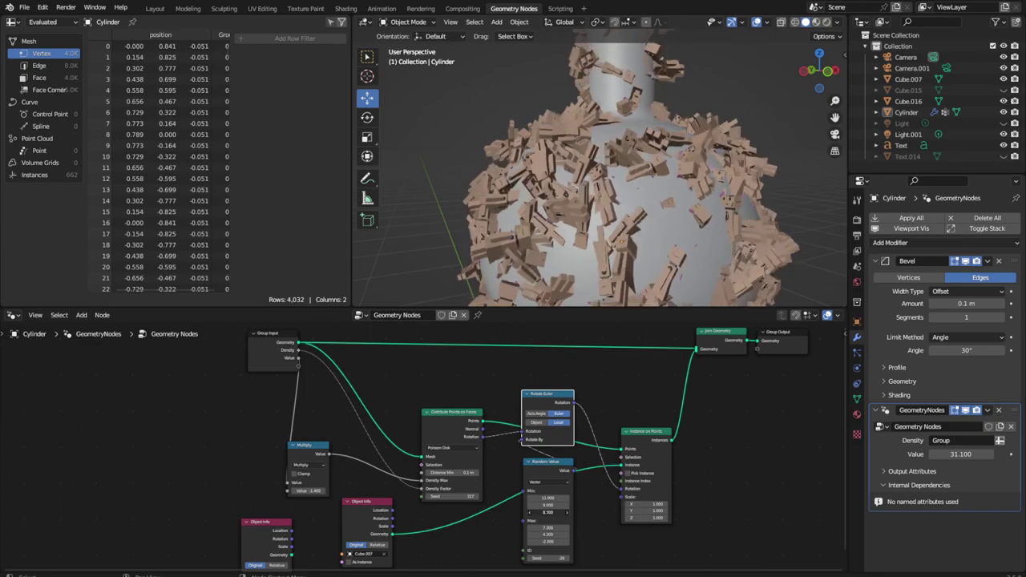
{"action": "left_click_drag", "start_coordinate": [548, 498], "coordinate": [553, 534]}
Inspect the vase from several angles, then drag a link from Cube.007's Geometry socket
{"action": "scroll", "coordinate": [449, 433], "scroll_direction": "down", "scroll_amount": 1}
{"action": "scroll", "coordinate": [654, 244], "scroll_direction": "down", "scroll_amount": 2}
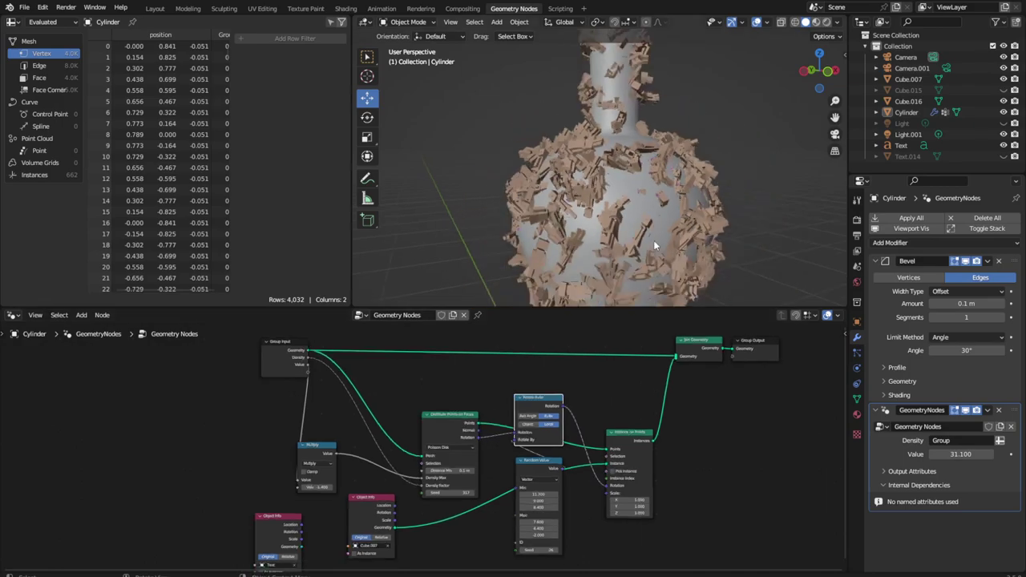
{"action": "mouse_move", "coordinate": [654, 240]}
{"action": "middle_mouse_down"}
{"action": "mouse_move", "coordinate": [501, 282]}
{"action": "mouse_move", "coordinate": [603, 229]}
{"action": "middle_mouse_up"}
{"action": "scroll", "coordinate": [603, 229], "scroll_direction": "up", "scroll_amount": 3}
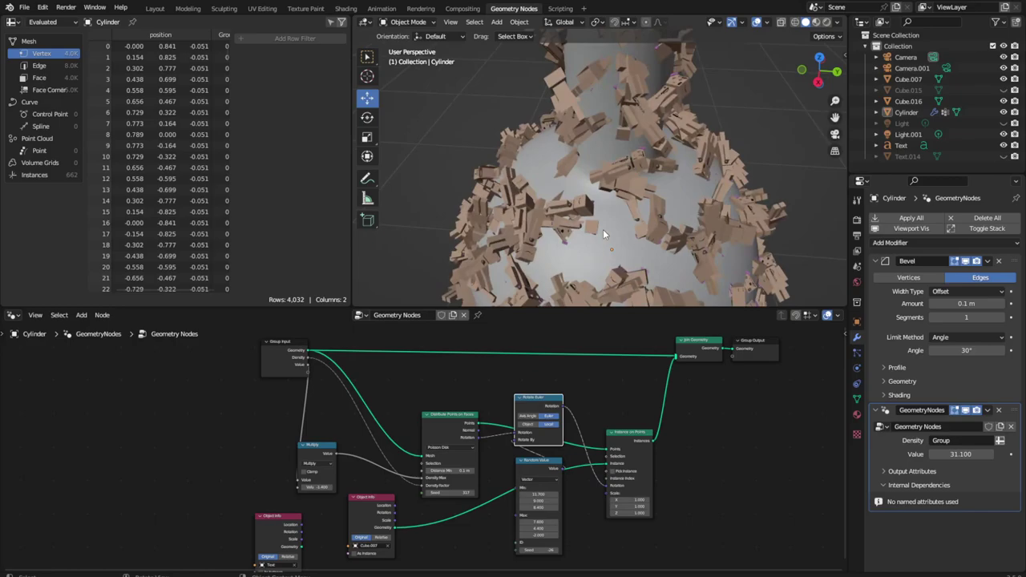
{"action": "middle_click_drag", "start_coordinate": [720, 119], "coordinate": [695, 221]}
{"action": "scroll", "coordinate": [721, 253], "scroll_direction": "down", "scroll_amount": 4}
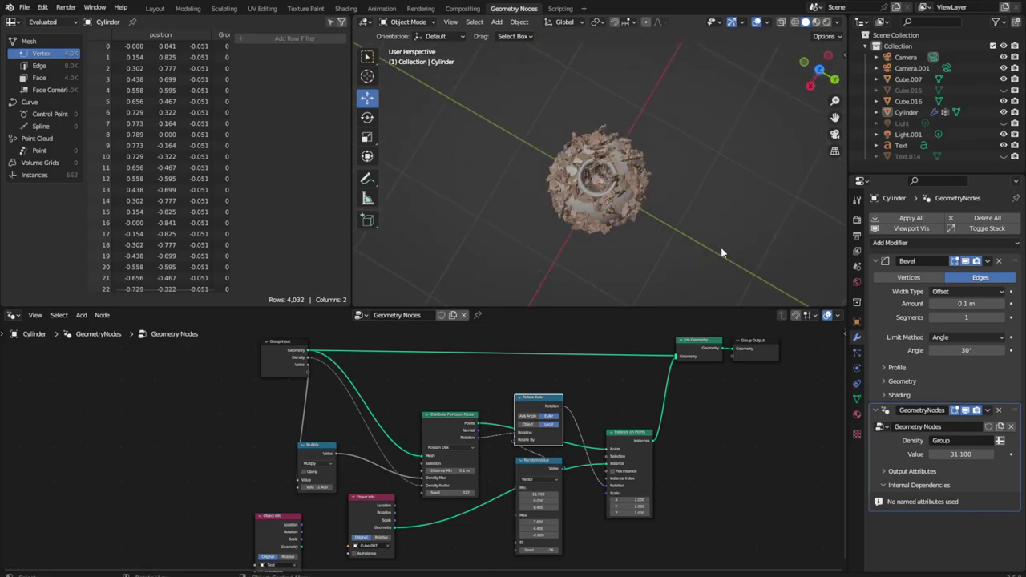
{"action": "mouse_move", "coordinate": [722, 254]}
{"action": "middle_mouse_down"}
{"action": "mouse_move", "coordinate": [691, 124]}
{"action": "mouse_move", "coordinate": [665, 183]}
{"action": "middle_mouse_up"}
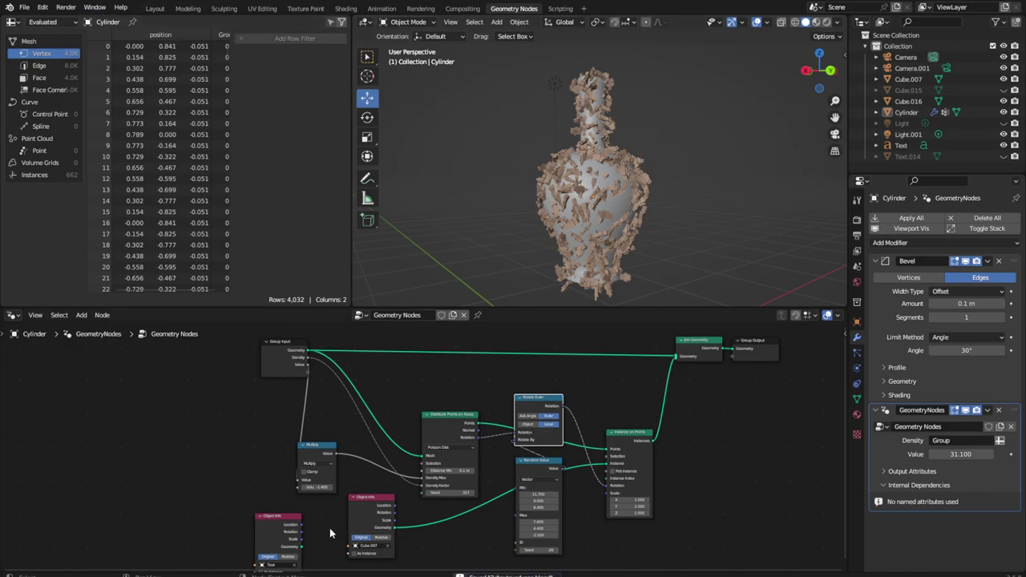
{"action": "mouse_move", "coordinate": [396, 527]}
{"action": "left_mouse_down"}
{"action": "mouse_move", "coordinate": [349, 552]}
{"action": "mouse_move", "coordinate": [300, 547]}
{"action": "left_mouse_up"}
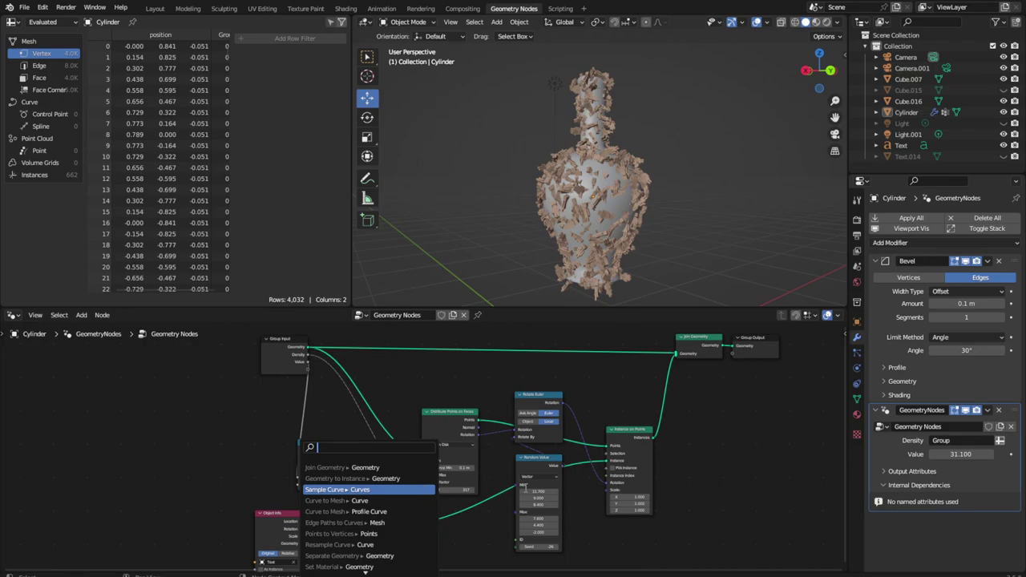
Experiment with linking into Random Value's Min, then move the Cube.007 Object Info node further left
{"action": "key", "text": "Escape"}
{"action": "left_click_drag", "start_coordinate": [518, 487], "coordinate": [365, 449]}
{"action": "left_click", "coordinate": [401, 492]}
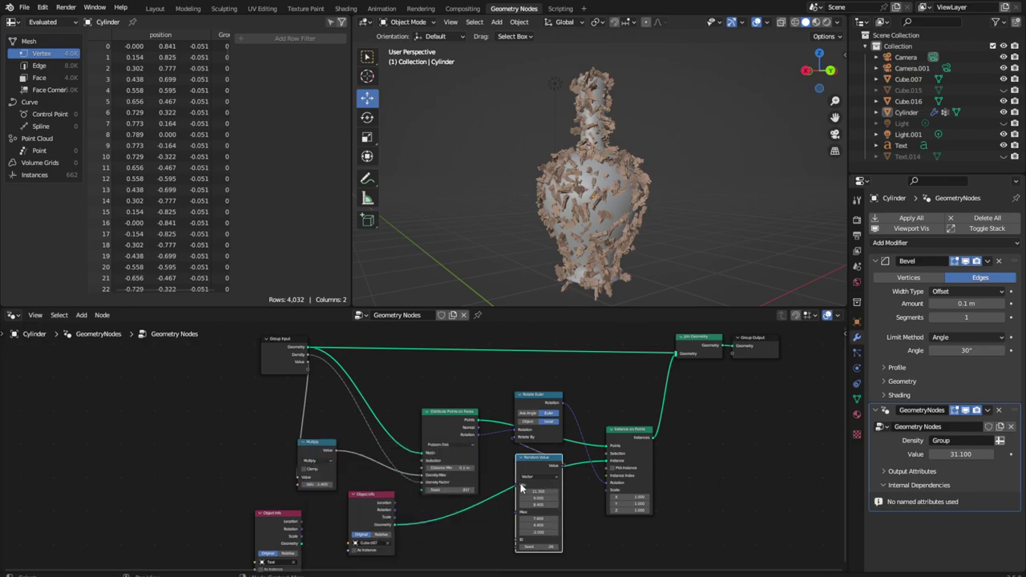
{"action": "left_click_drag", "start_coordinate": [518, 487], "coordinate": [349, 446]}
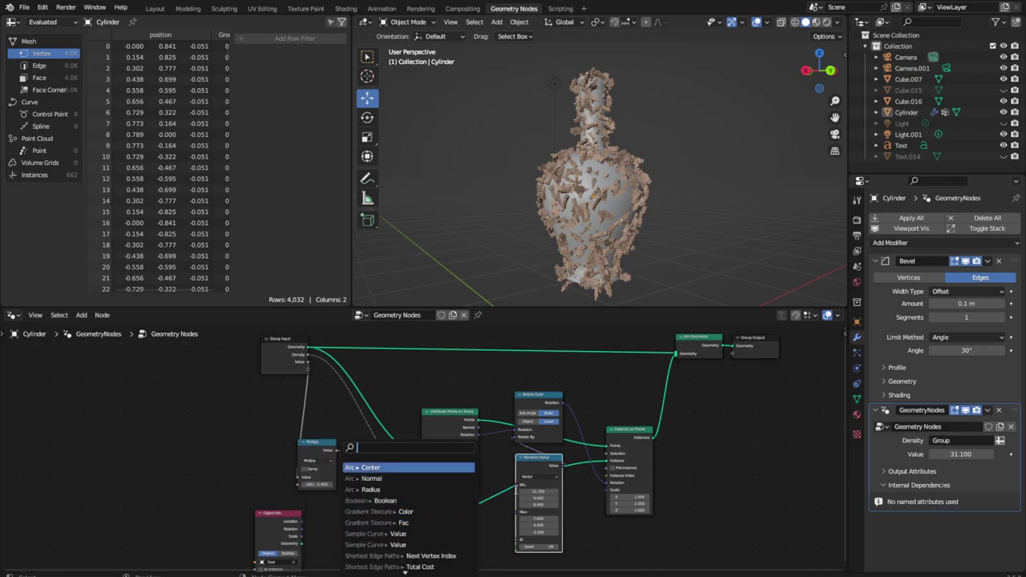
{"action": "key", "text": "Escape"}
{"action": "left_click_drag", "start_coordinate": [416, 526], "coordinate": [416, 526]}
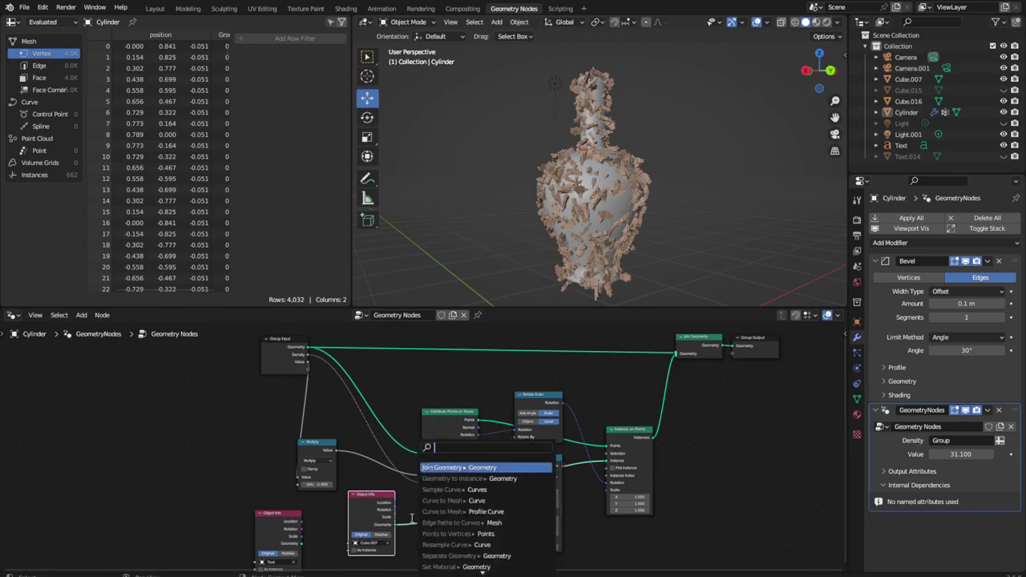
{"action": "key", "text": "Escape"}
{"action": "left_click", "coordinate": [419, 528]}
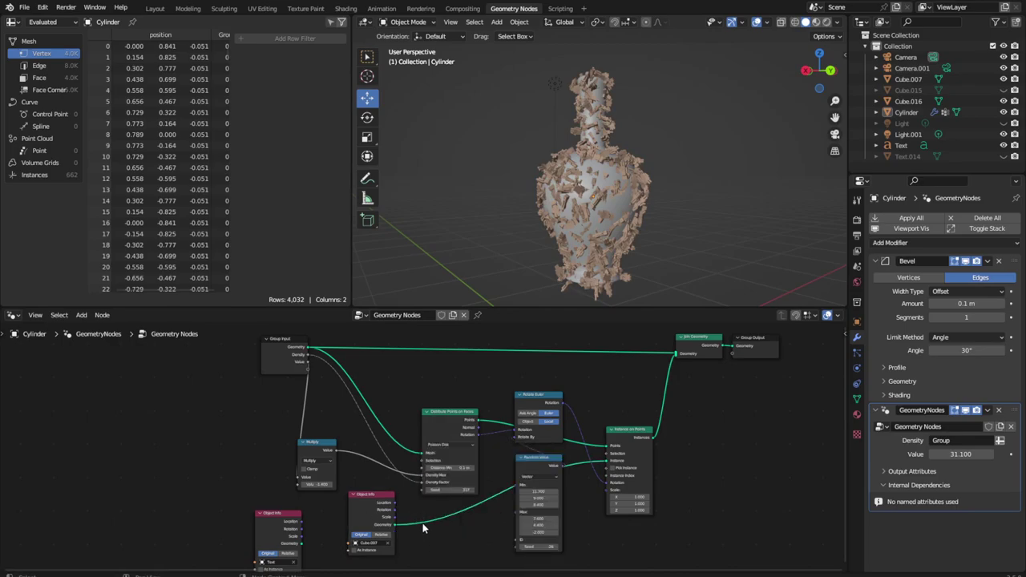
{"action": "left_click_drag", "start_coordinate": [518, 485], "coordinate": [473, 513]}
{"action": "mouse_move", "coordinate": [517, 485]}
{"action": "left_mouse_down"}
{"action": "mouse_move", "coordinate": [395, 526]}
{"action": "mouse_move", "coordinate": [418, 525]}
{"action": "left_mouse_up"}
{"action": "key", "text": "Escape"}
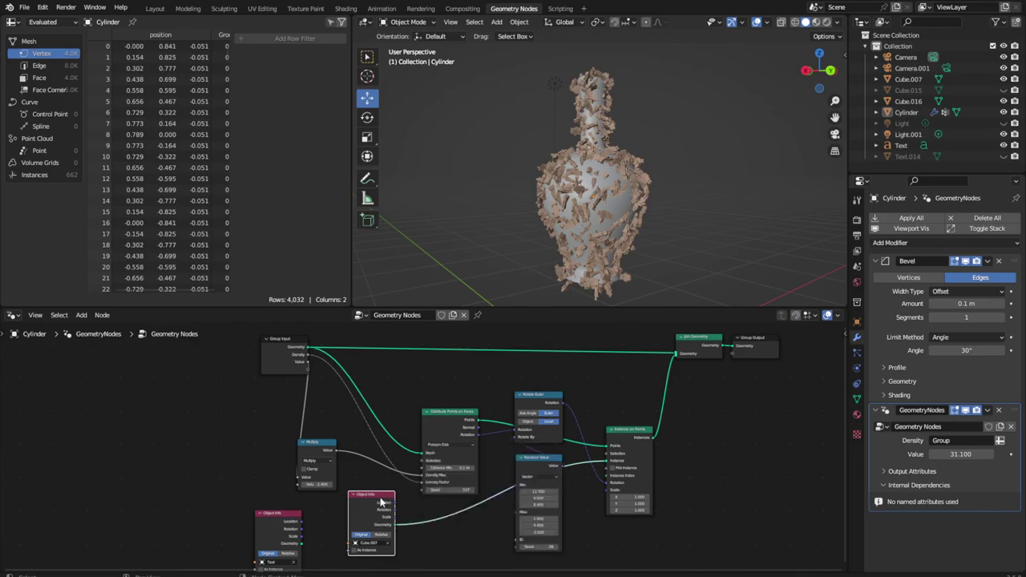
{"action": "mouse_move", "coordinate": [374, 496]}
{"action": "left_mouse_down"}
{"action": "mouse_move", "coordinate": [202, 449]}
{"action": "mouse_move", "coordinate": [198, 434]}
{"action": "left_mouse_up"}
Cut the Cube.007 link into Instance on Points, leaving the vase without instances
{"action": "right_click", "coordinate": [254, 462]}
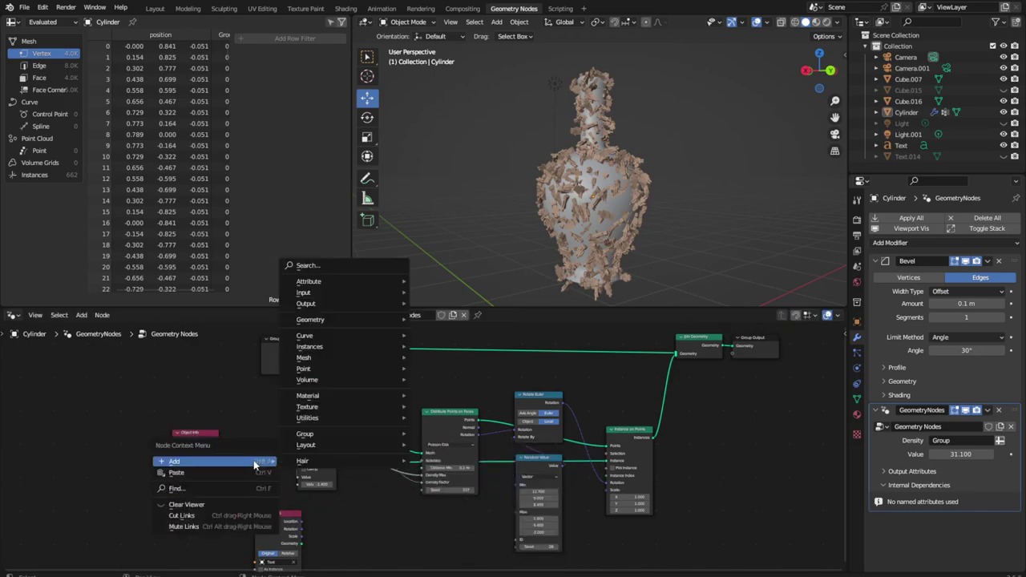
{"action": "key", "text": "Escape"}
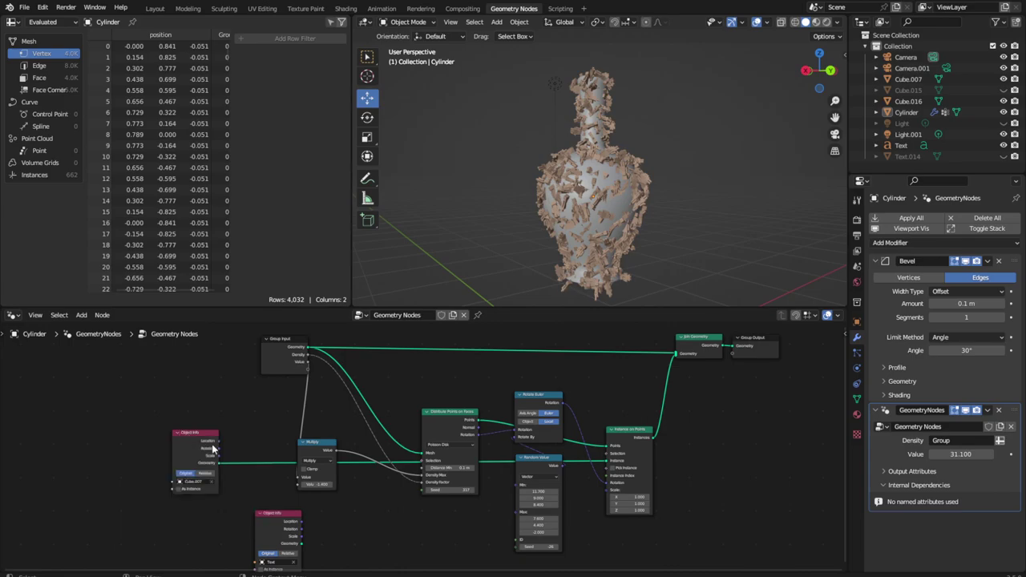
{"action": "right_click_drag", "start_coordinate": [242, 451], "coordinate": [242, 495], "text": "ctrl"}
{"action": "right_click", "coordinate": [243, 461]}
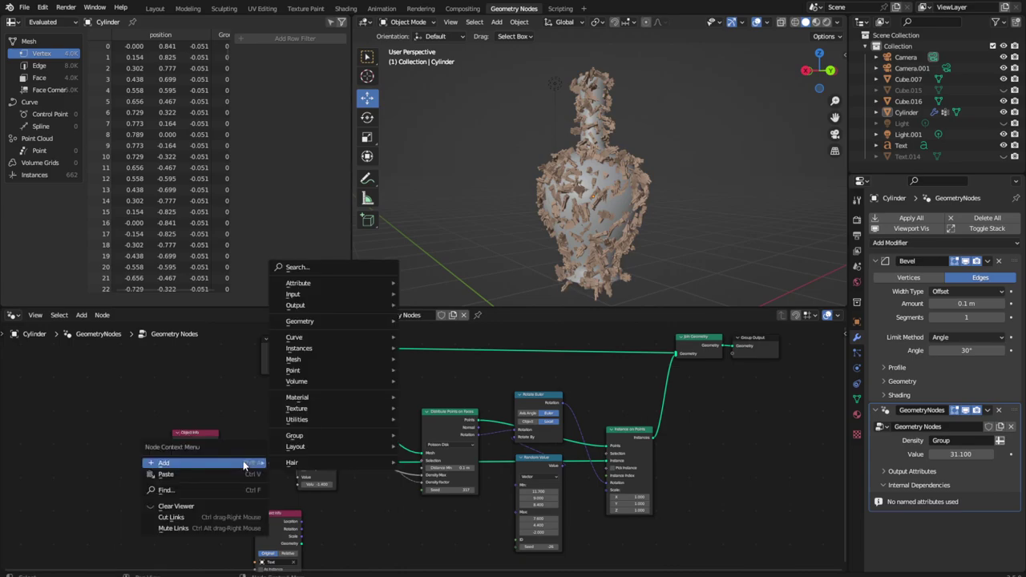
{"action": "left_click", "coordinate": [196, 519]}
{"action": "left_click_drag", "start_coordinate": [255, 446], "coordinate": [247, 492]}
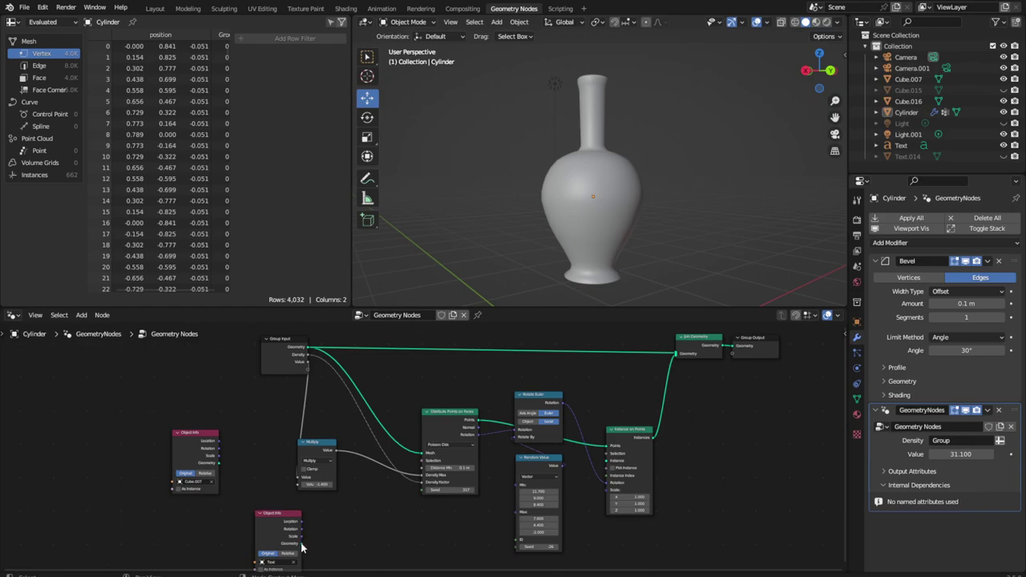
After a false start, cut the Cube.007 link again and plug the Text geometry in as the instance
{"action": "left_click_drag", "start_coordinate": [302, 548], "coordinate": [514, 485]}
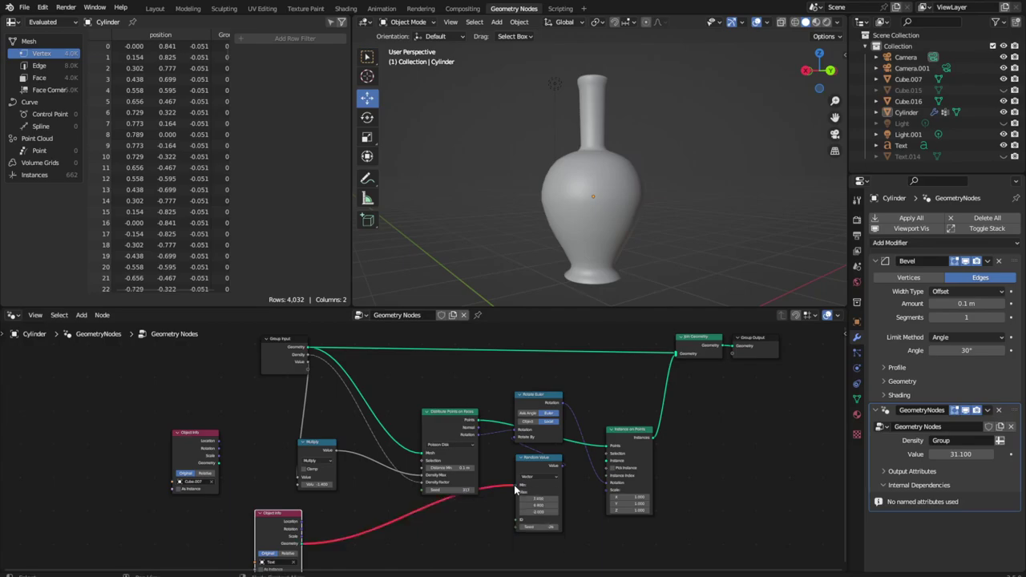
{"action": "left_click_drag", "start_coordinate": [514, 485], "coordinate": [514, 523]}
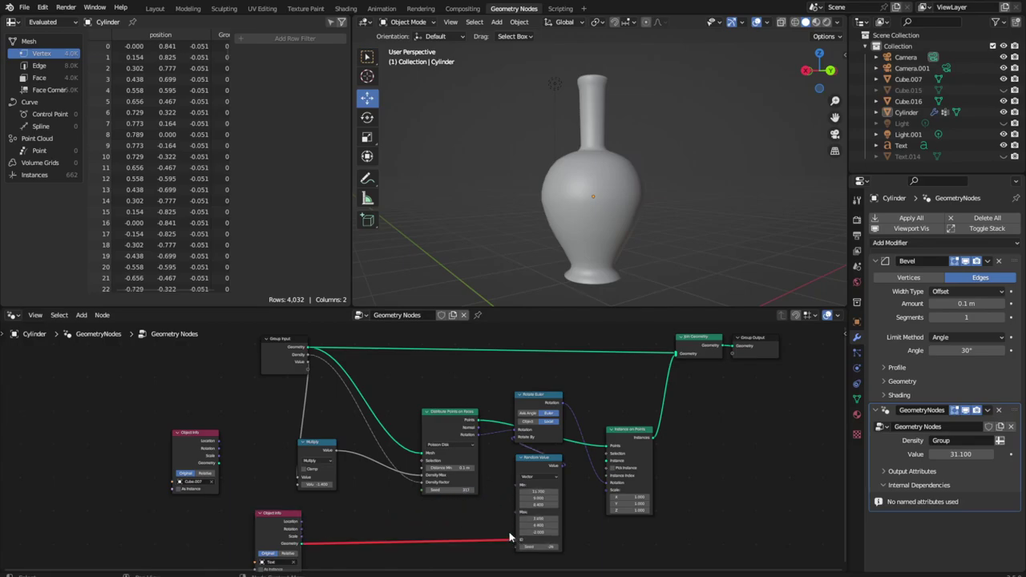
{"action": "left_click_drag", "start_coordinate": [516, 542], "coordinate": [509, 532]}
{"action": "key", "text": "ctrl+z"}
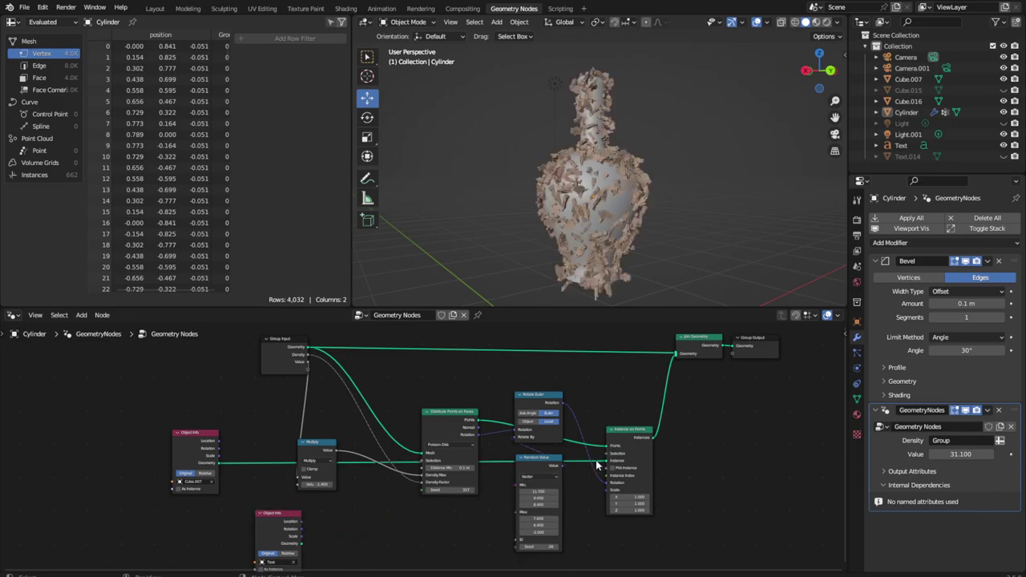
{"action": "right_click", "coordinate": [248, 459]}
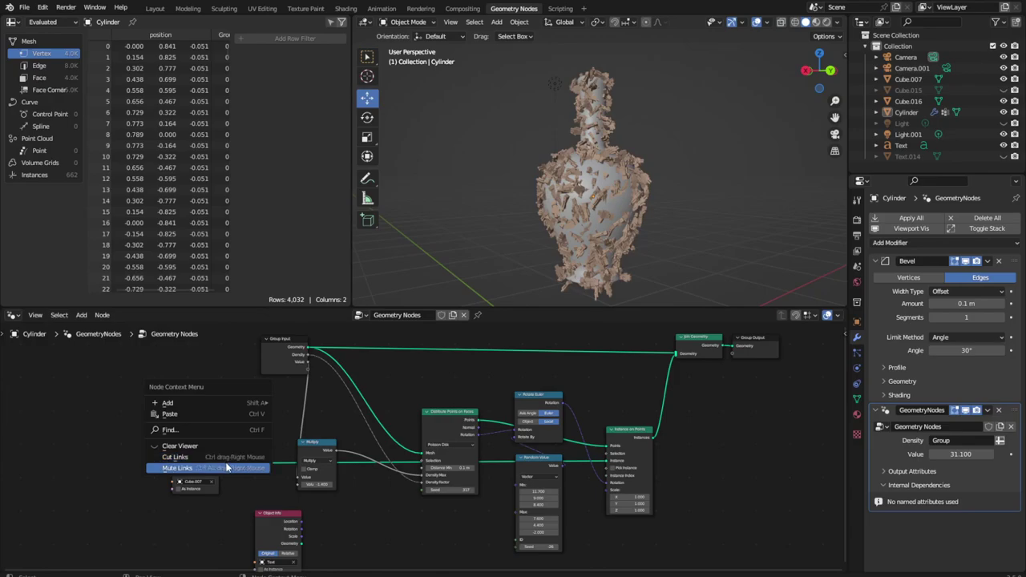
{"action": "left_click", "coordinate": [222, 458]}
{"action": "left_click_drag", "start_coordinate": [226, 451], "coordinate": [234, 477]}
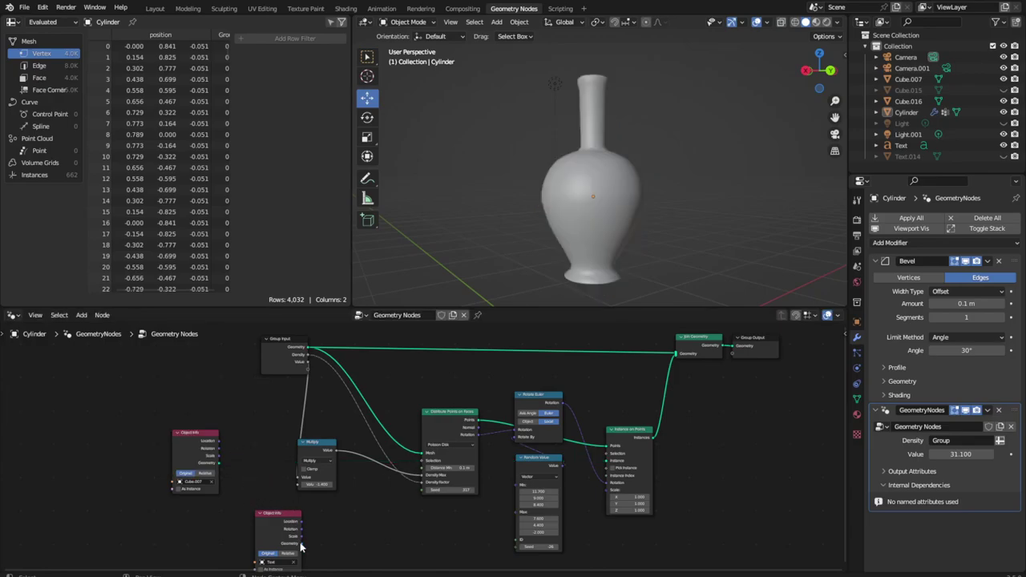
{"action": "left_click_drag", "start_coordinate": [301, 544], "coordinate": [607, 465]}
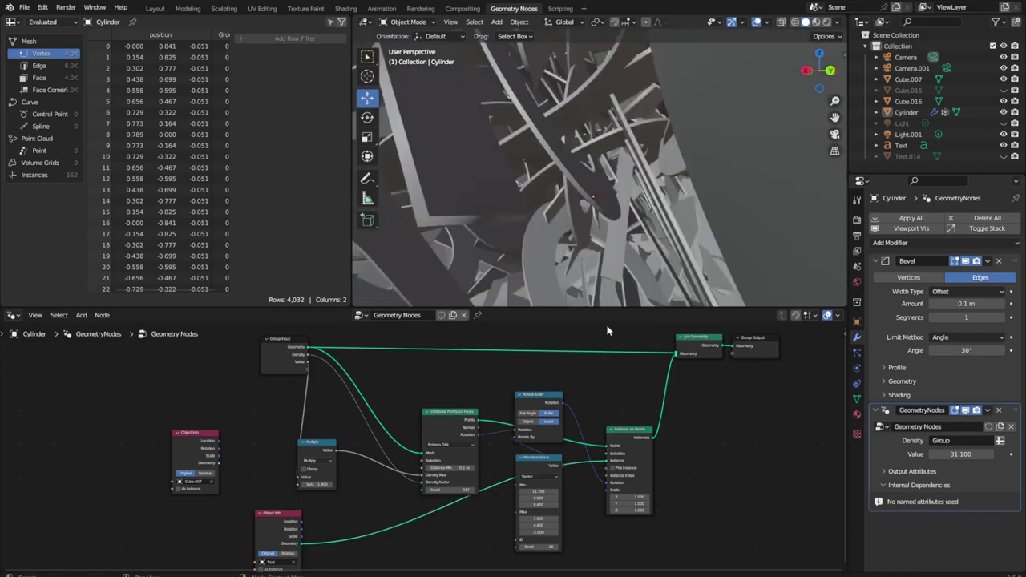
Orbit around the letter-covered vase and shrink the instances' X scale to about 0.3
{"action": "scroll", "coordinate": [634, 179], "scroll_direction": "down", "scroll_amount": 2}
{"action": "scroll", "coordinate": [633, 179], "scroll_direction": "down", "scroll_amount": 5}
{"action": "scroll", "coordinate": [636, 183], "scroll_direction": "down", "scroll_amount": 2}
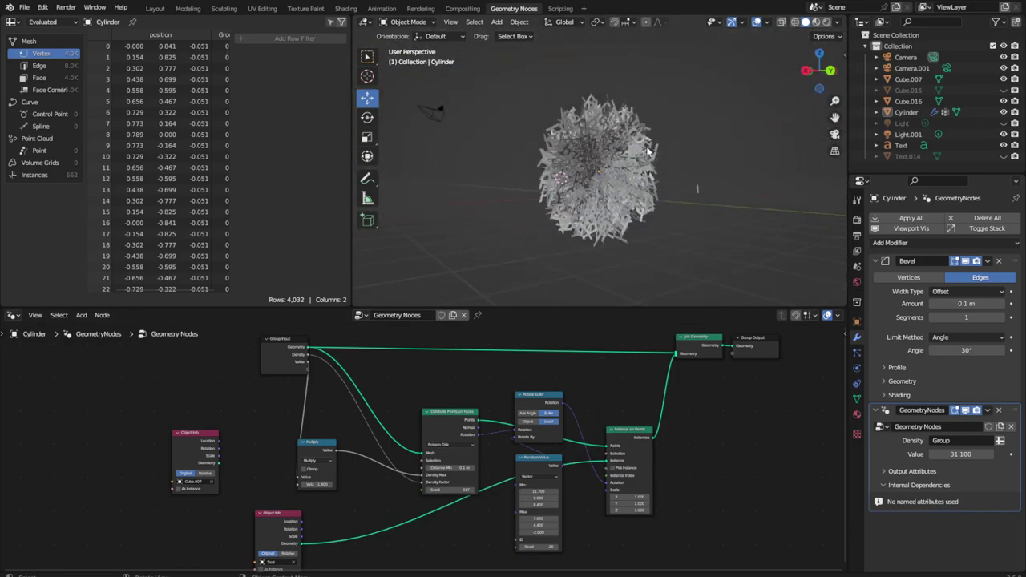
{"action": "middle_click_drag", "start_coordinate": [637, 183], "coordinate": [604, 161]}
{"action": "scroll", "coordinate": [677, 190], "scroll_direction": "up", "scroll_amount": 4}
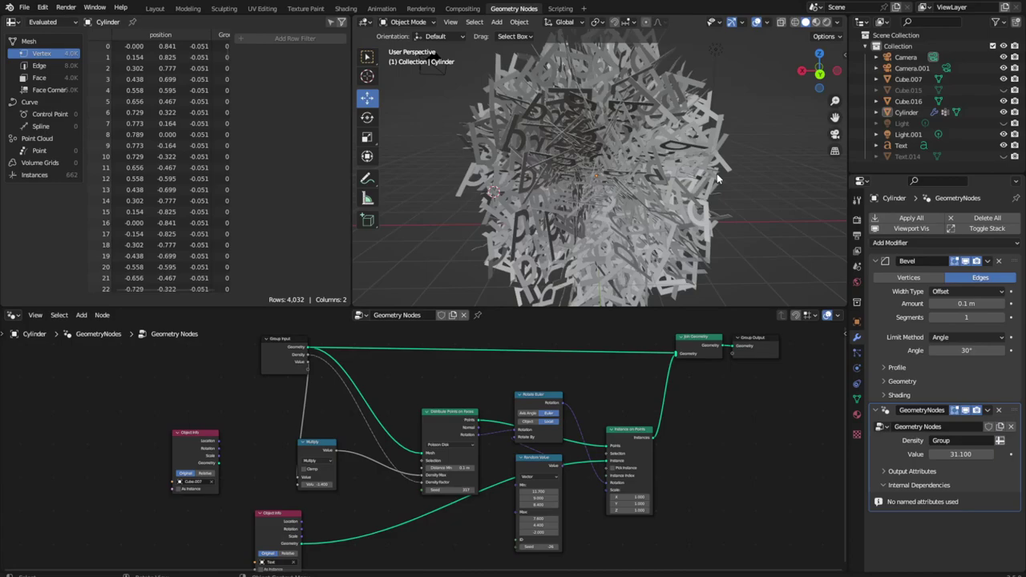
{"action": "mouse_move", "coordinate": [718, 178]}
{"action": "middle_mouse_down"}
{"action": "mouse_move", "coordinate": [602, 256]}
{"action": "mouse_move", "coordinate": [594, 178]}
{"action": "middle_mouse_up"}
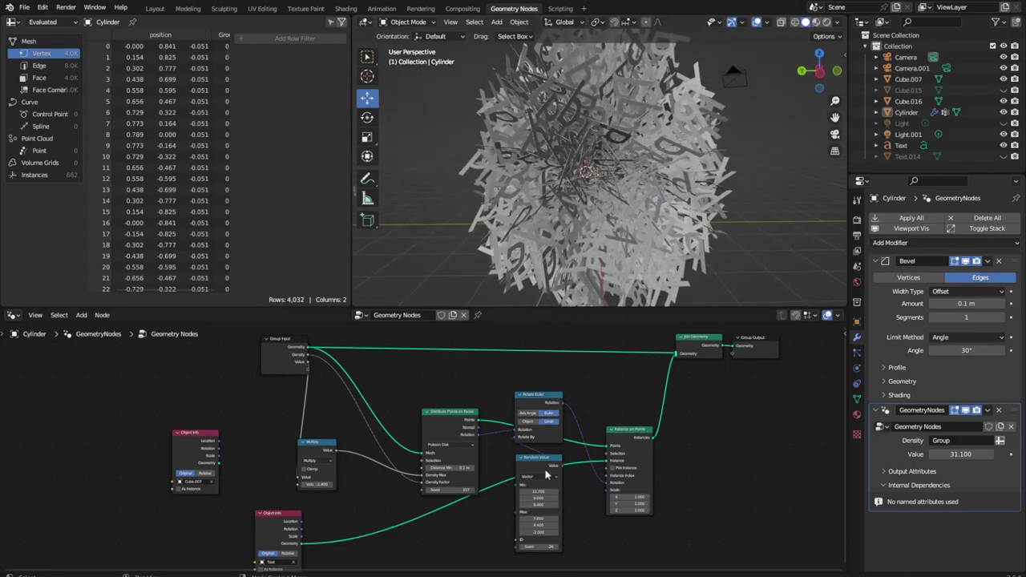
{"action": "mouse_move", "coordinate": [538, 531]}
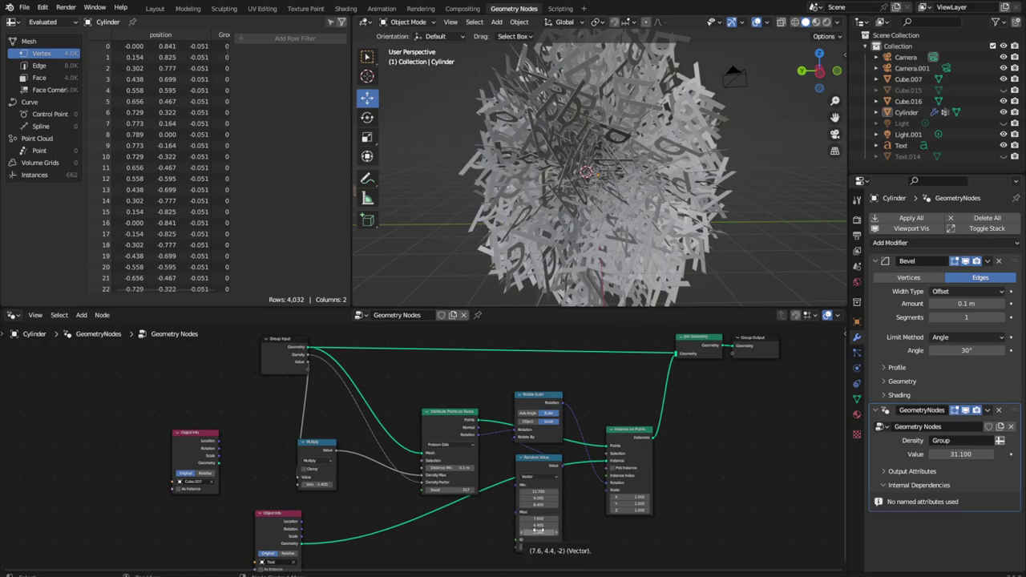
{"action": "mouse_move", "coordinate": [624, 496]}
{"action": "left_mouse_down"}
{"action": "mouse_move", "coordinate": [585, 497]}
{"action": "mouse_move", "coordinate": [617, 497]}
{"action": "left_mouse_up"}
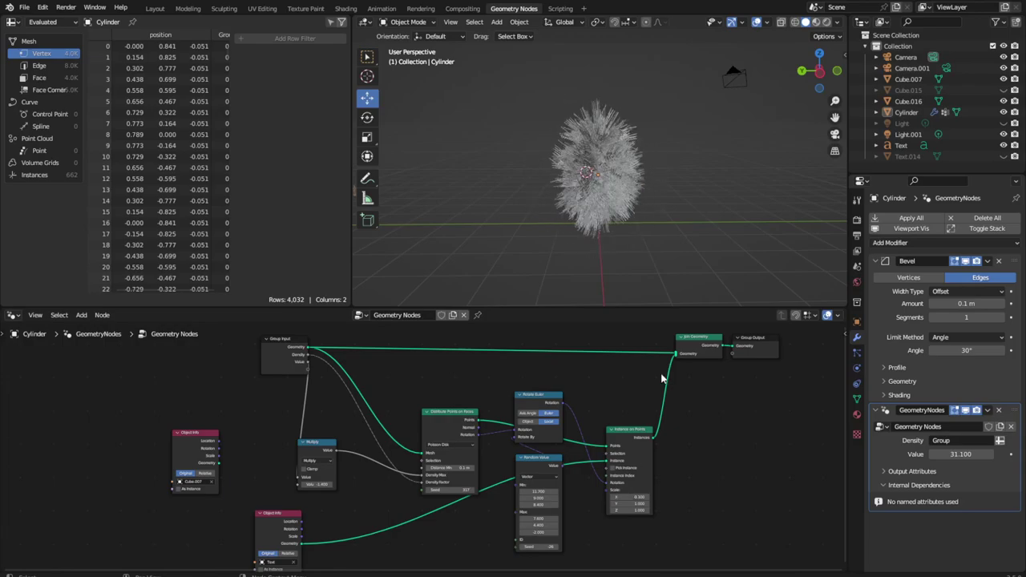
Restore instance scale to 1.000 and delete a mistakenly added Scene Time node
{"action": "key", "text": "ctrl+z"}
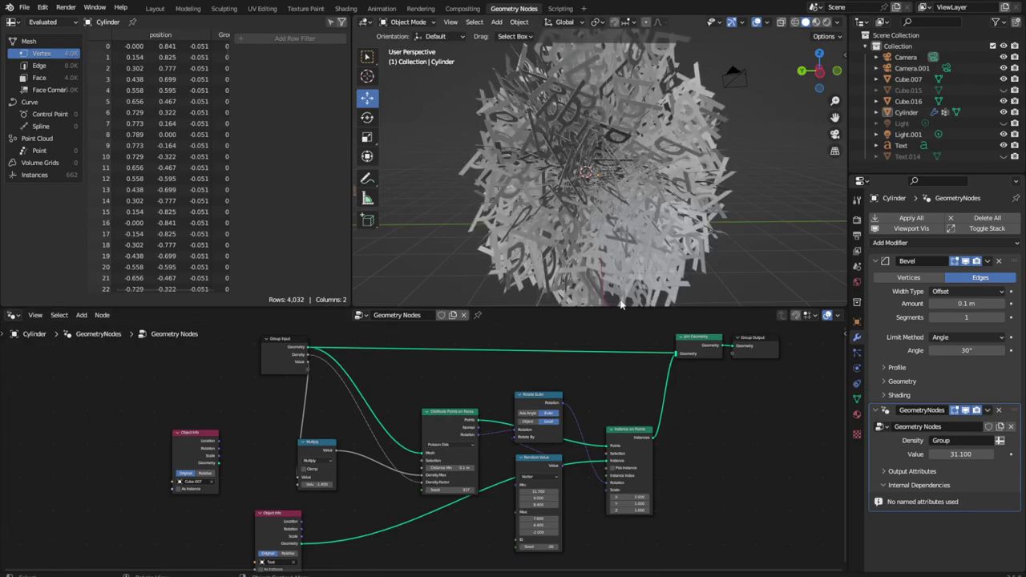
{"action": "left_click_drag", "start_coordinate": [607, 490], "coordinate": [591, 518]}
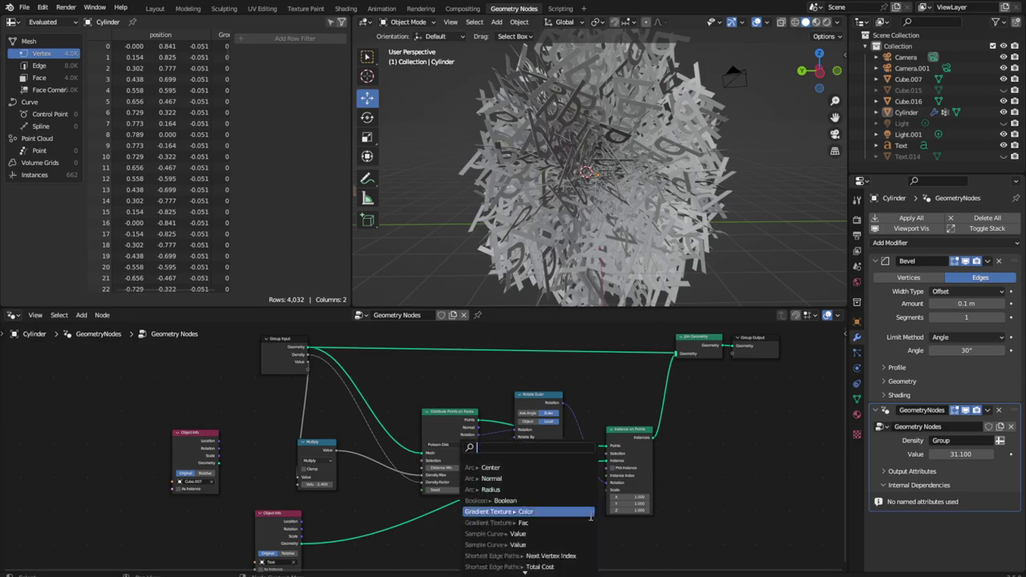
{"action": "type", "text": "sc"}
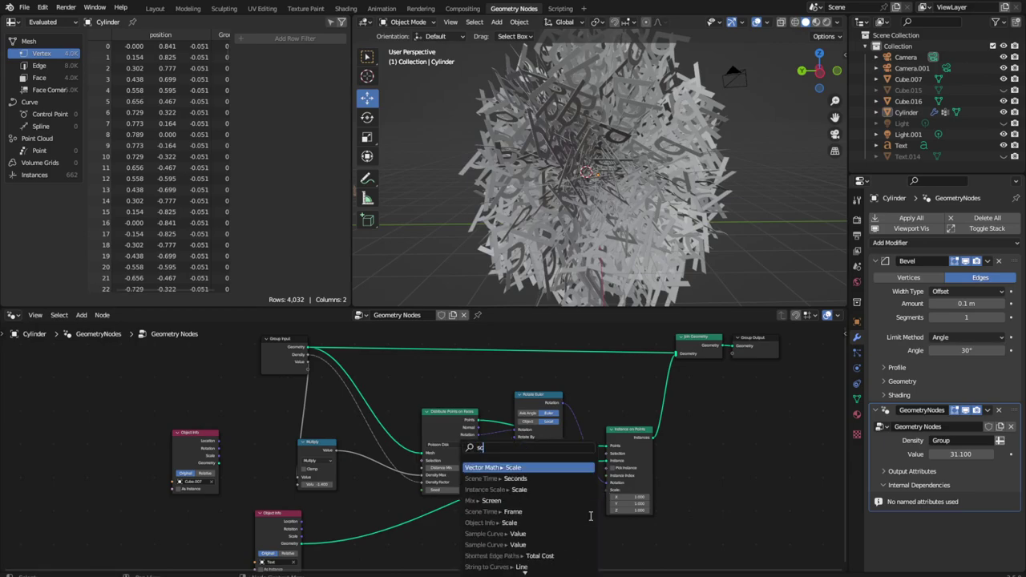
{"action": "left_click", "coordinate": [513, 478]}
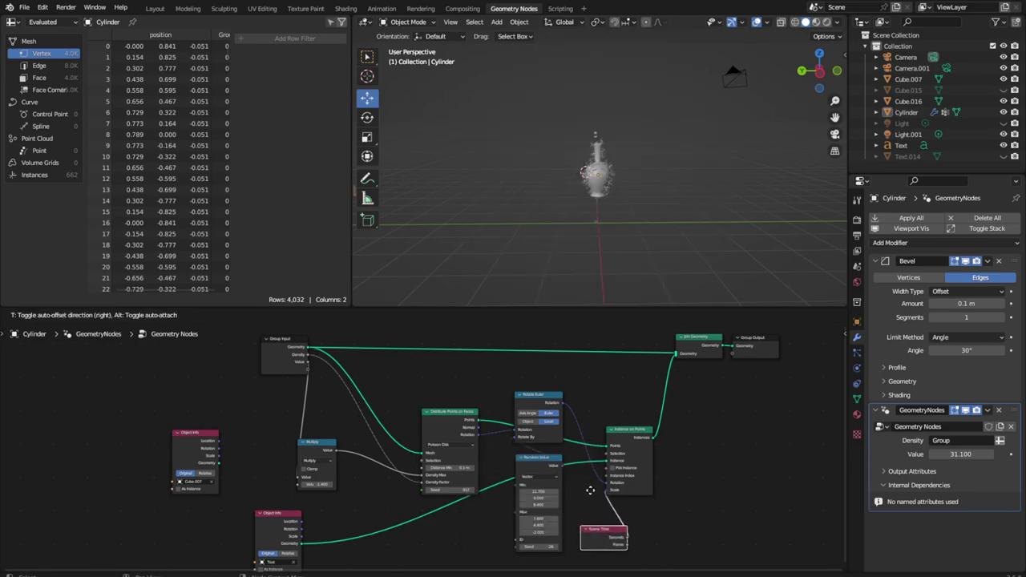
{"action": "left_click", "coordinate": [639, 502]}
{"action": "right_click", "coordinate": [647, 533]}
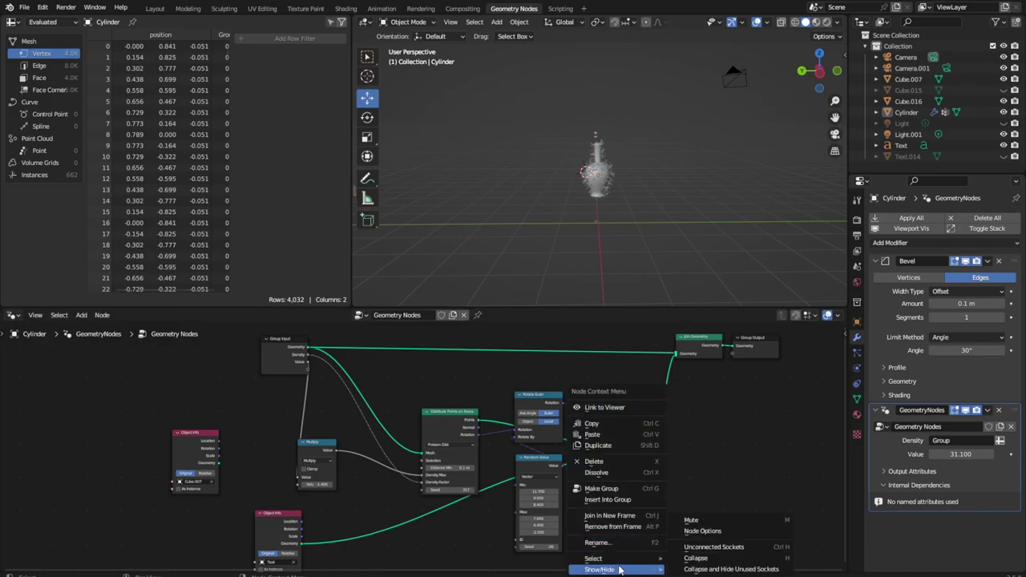
{"action": "left_click", "coordinate": [594, 461]}
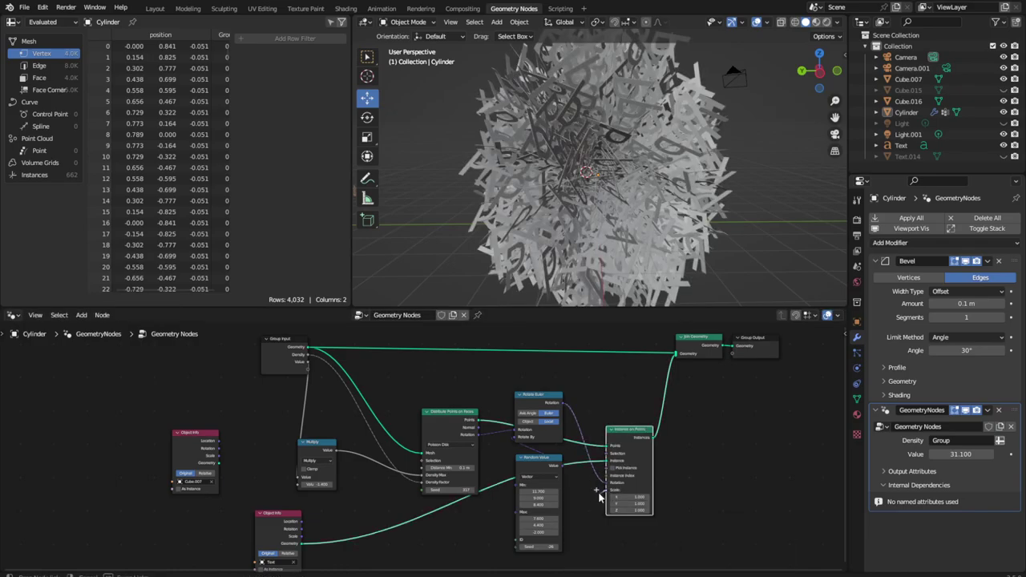
Delete a wrongly added Instance Scale node and add a Vector Math Scale node via 'sc' search
{"action": "left_click_drag", "start_coordinate": [607, 490], "coordinate": [593, 520]}
{"action": "type", "text": "sc"}
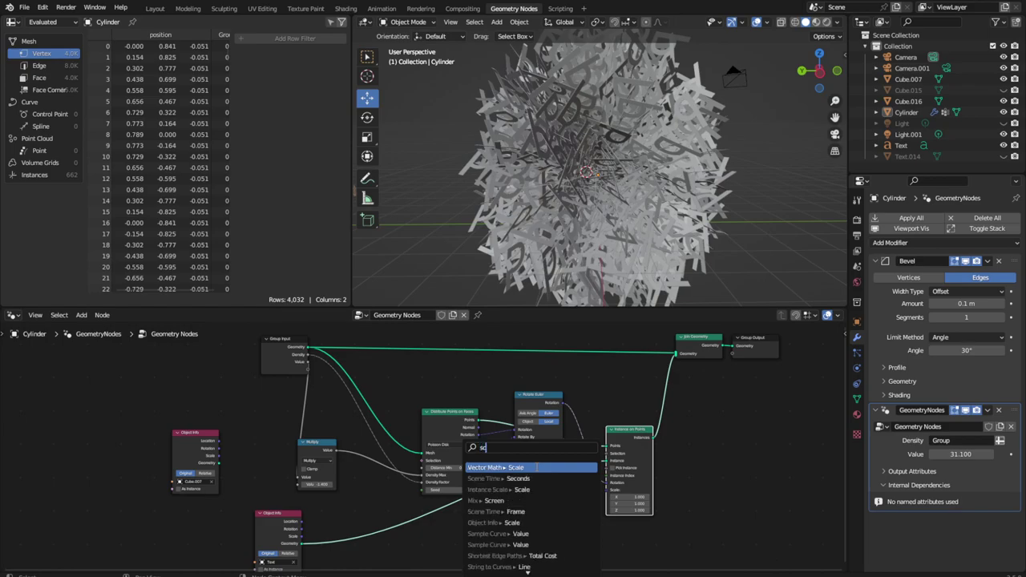
{"action": "type", "text": "a"}
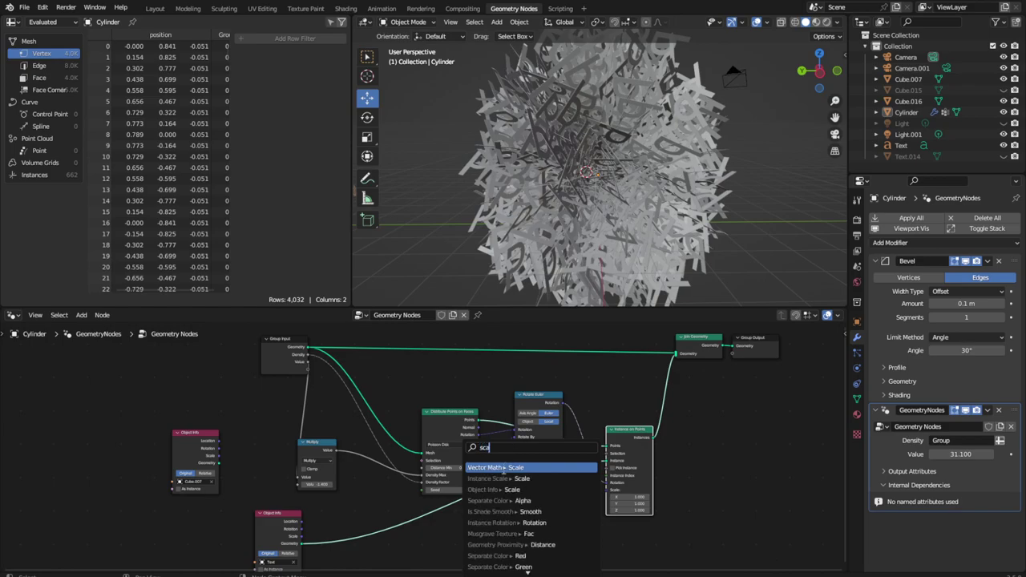
{"action": "key", "text": "Down"}
{"action": "key", "text": "Return"}
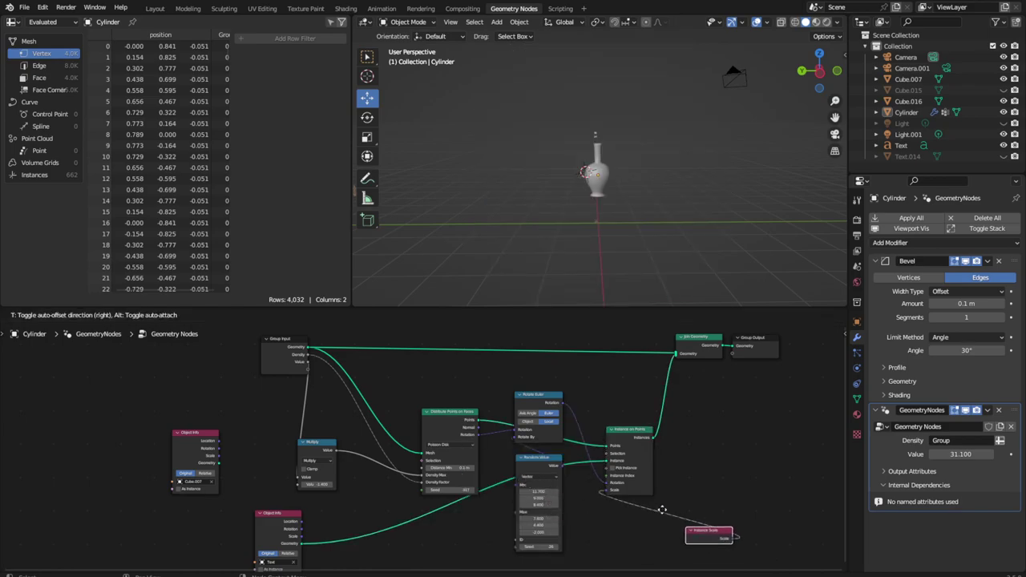
{"action": "left_click", "coordinate": [597, 507]}
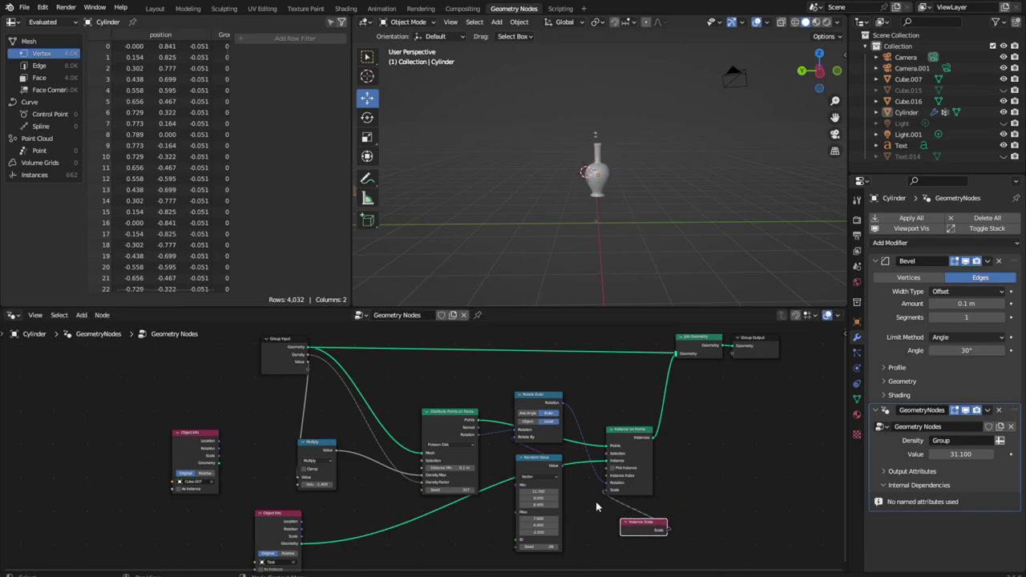
{"action": "right_click", "coordinate": [640, 530]}
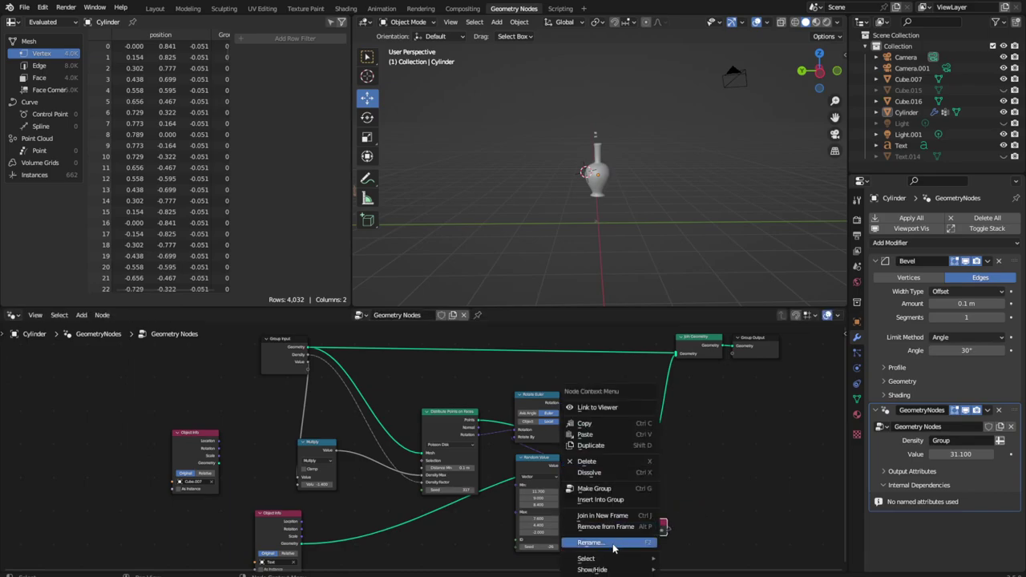
{"action": "left_click", "coordinate": [597, 462]}
{"action": "left_click_drag", "start_coordinate": [592, 496], "coordinate": [594, 505]}
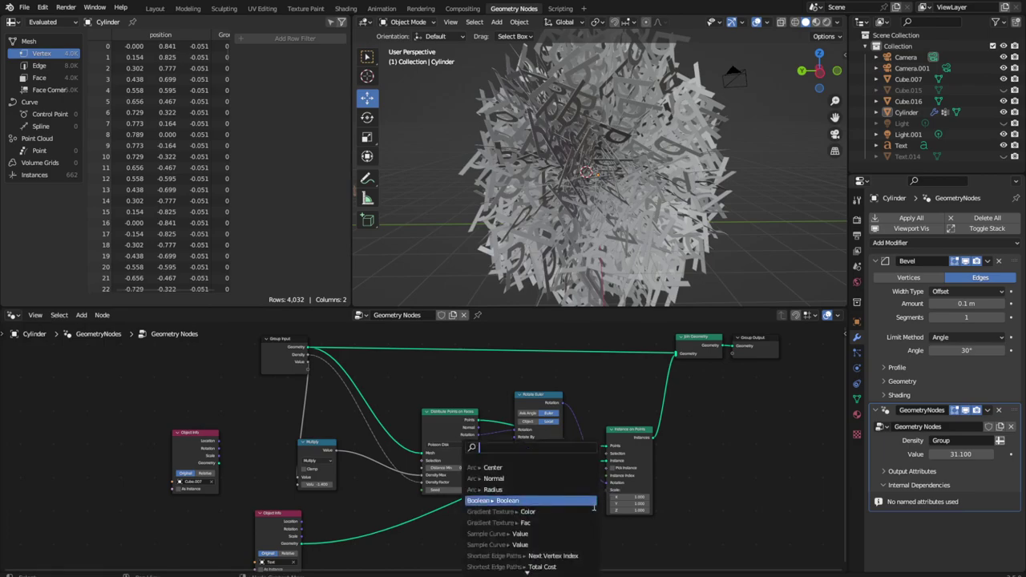
{"action": "type", "text": "sc"}
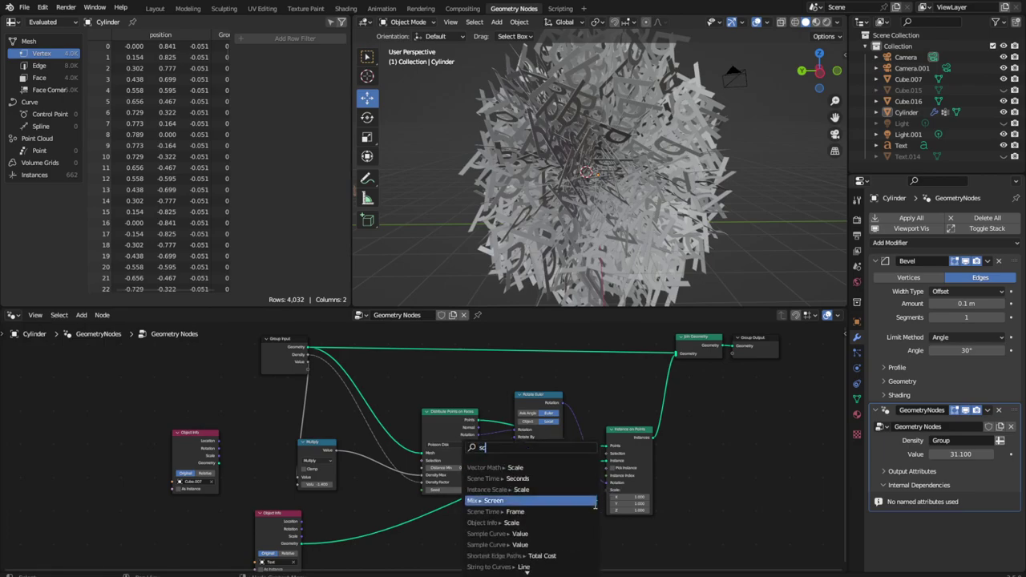
{"action": "left_click", "coordinate": [517, 468]}
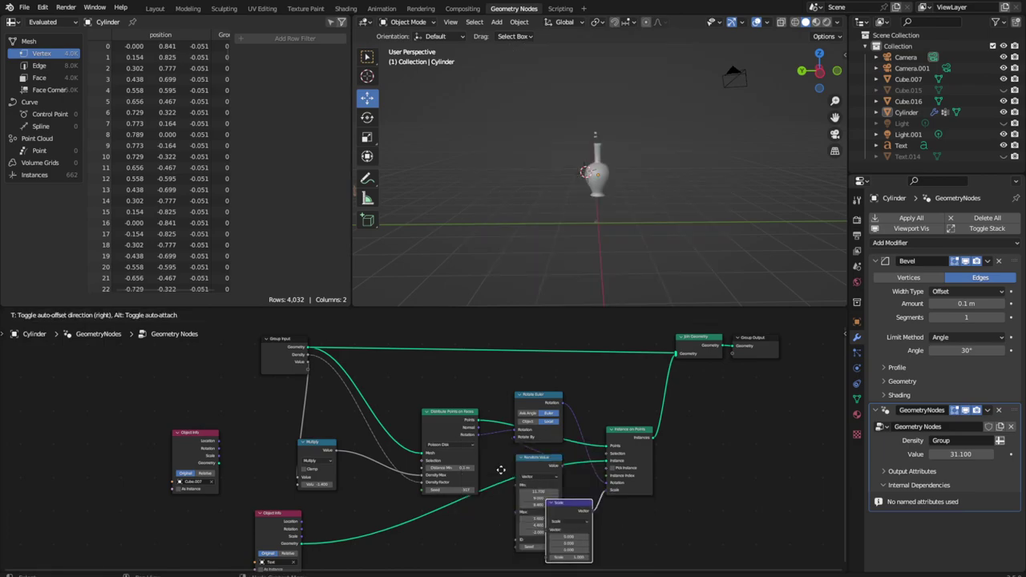
Place the Scale node and feed the Text Object Info's Scale output into its Vector input
{"action": "left_click", "coordinate": [542, 467]}
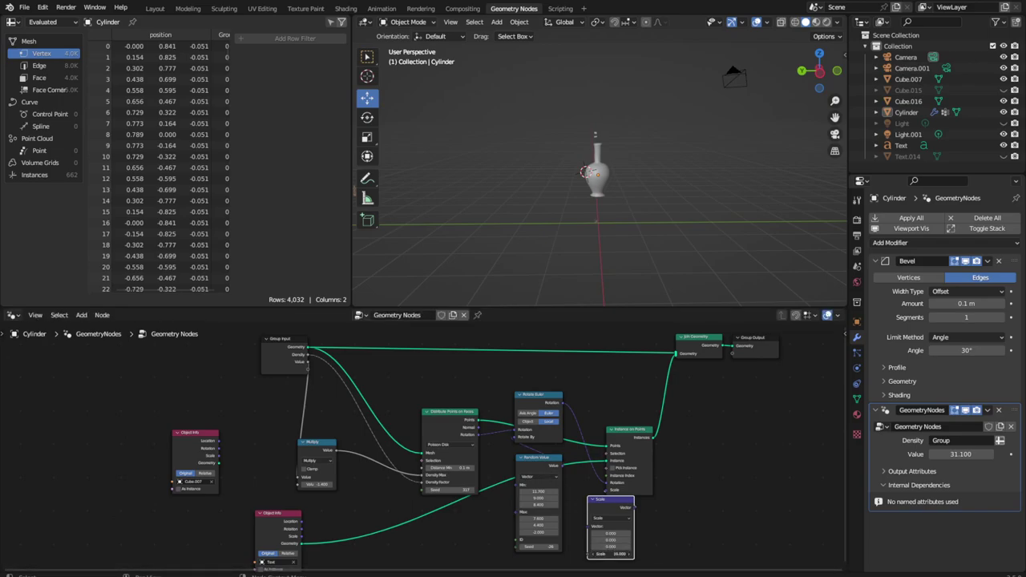
{"action": "left_click_drag", "start_coordinate": [607, 502], "coordinate": [596, 514]}
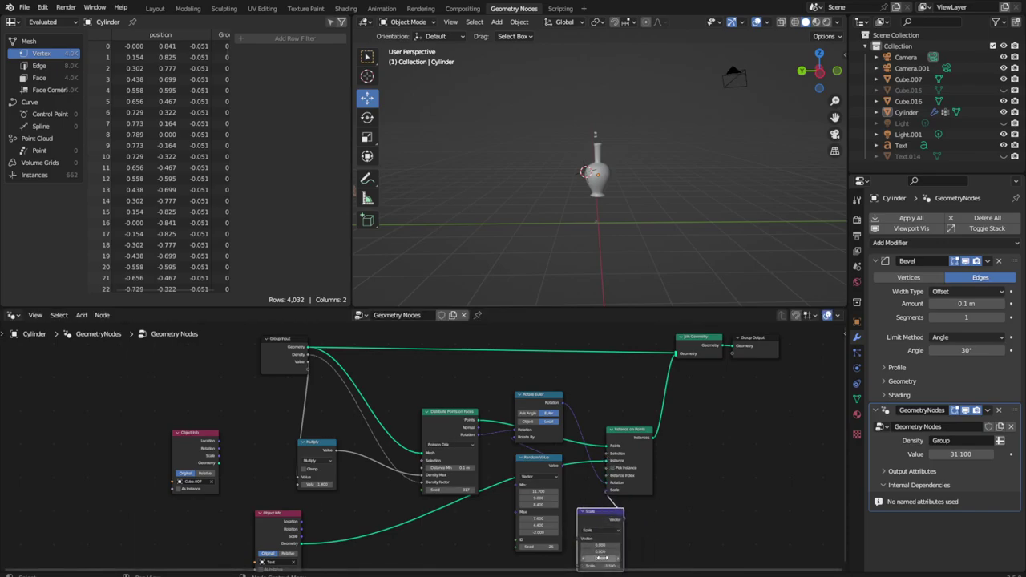
{"action": "right_click", "coordinate": [612, 516]}
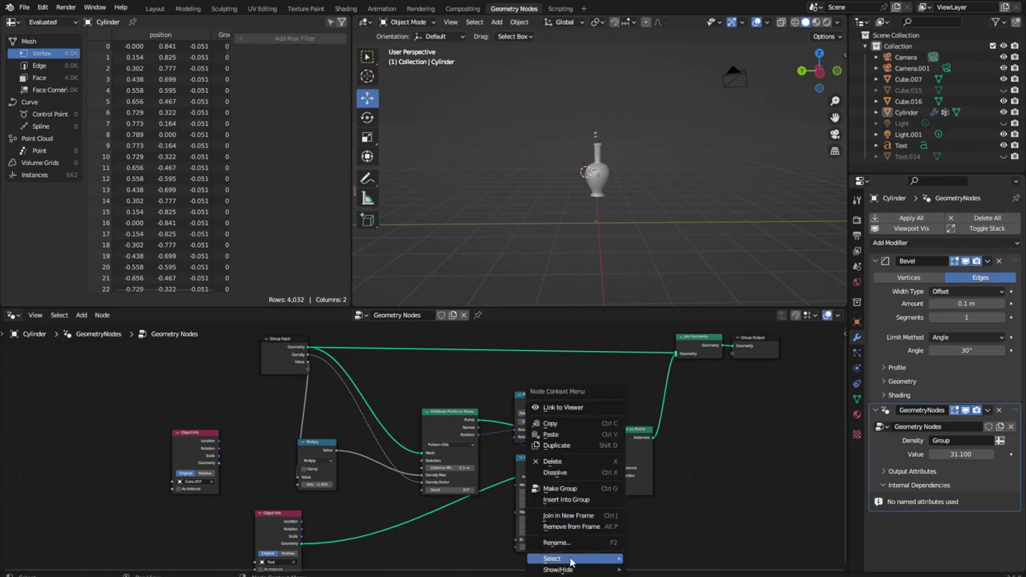
{"action": "left_click_drag", "start_coordinate": [304, 538], "coordinate": [579, 520]}
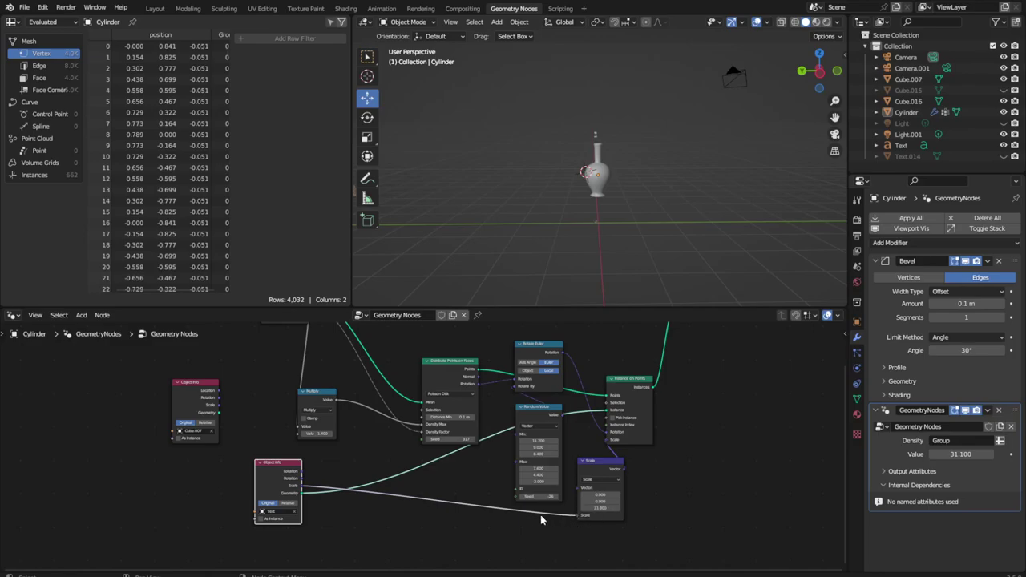
{"action": "left_click_drag", "start_coordinate": [572, 516], "coordinate": [576, 510]}
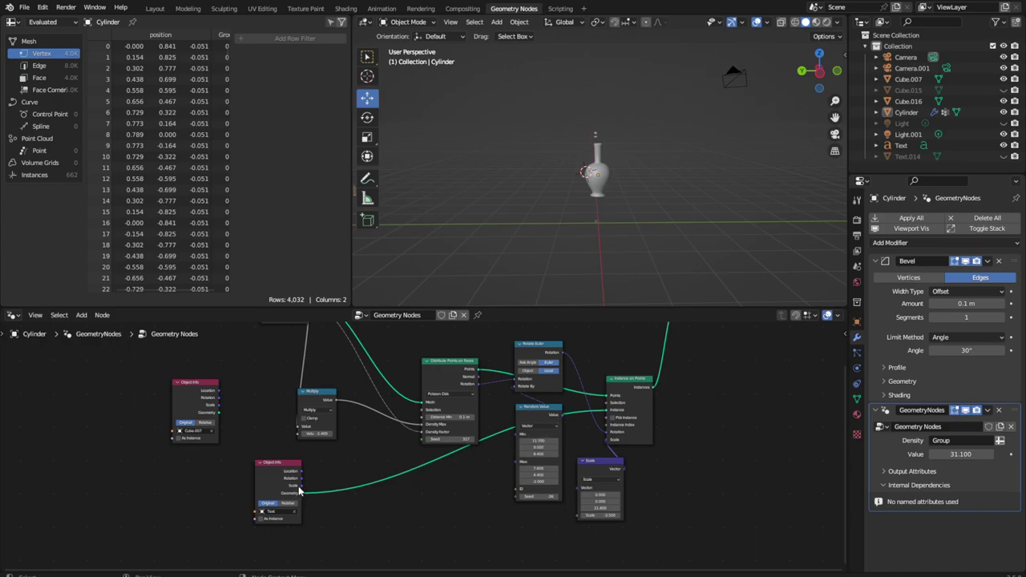
{"action": "left_click_drag", "start_coordinate": [299, 486], "coordinate": [577, 487]}
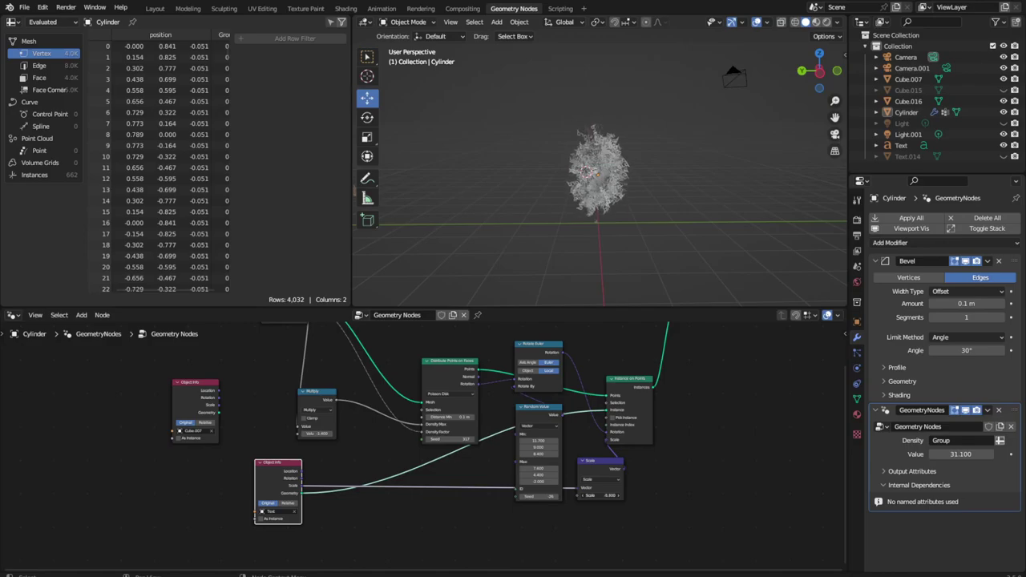
{"action": "scroll", "coordinate": [633, 103], "scroll_direction": "up", "scroll_amount": 2}
Adjust the rotation range Min, set the third Max to about -0.3, and change the rotation seed
{"action": "scroll", "coordinate": [581, 190], "scroll_direction": "up", "scroll_amount": 3}
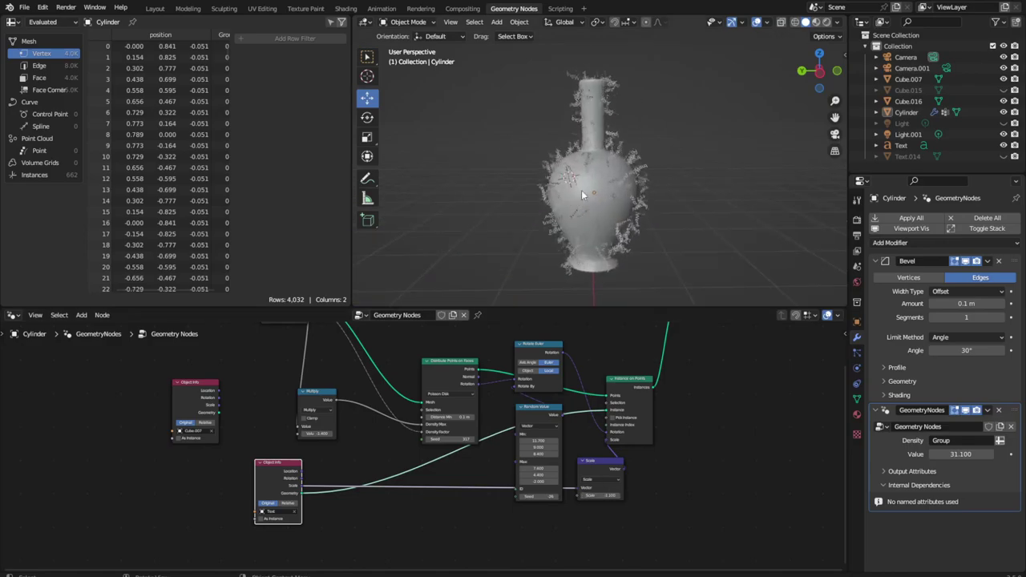
{"action": "scroll", "coordinate": [581, 190], "scroll_direction": "up", "scroll_amount": 3}
{"action": "middle_click_drag", "start_coordinate": [634, 168], "coordinate": [611, 180]}
{"action": "scroll", "coordinate": [617, 222], "scroll_direction": "down", "scroll_amount": 3}
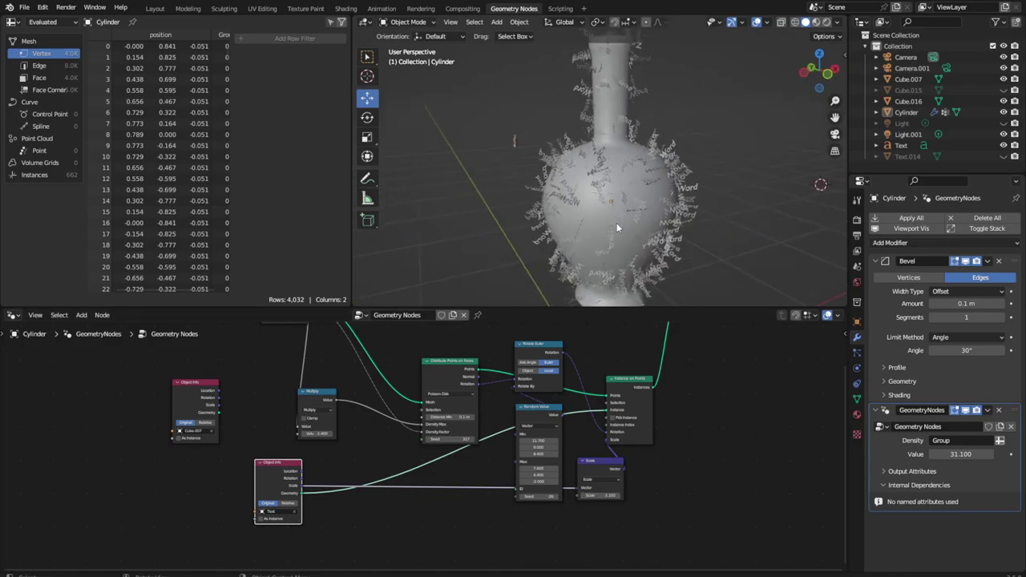
{"action": "mouse_move", "coordinate": [529, 440]}
{"action": "left_mouse_down"}
{"action": "mouse_move", "coordinate": [545, 439]}
{"action": "mouse_move", "coordinate": [505, 455]}
{"action": "mouse_move", "coordinate": [548, 454]}
{"action": "mouse_move", "coordinate": [534, 490]}
{"action": "left_mouse_up"}
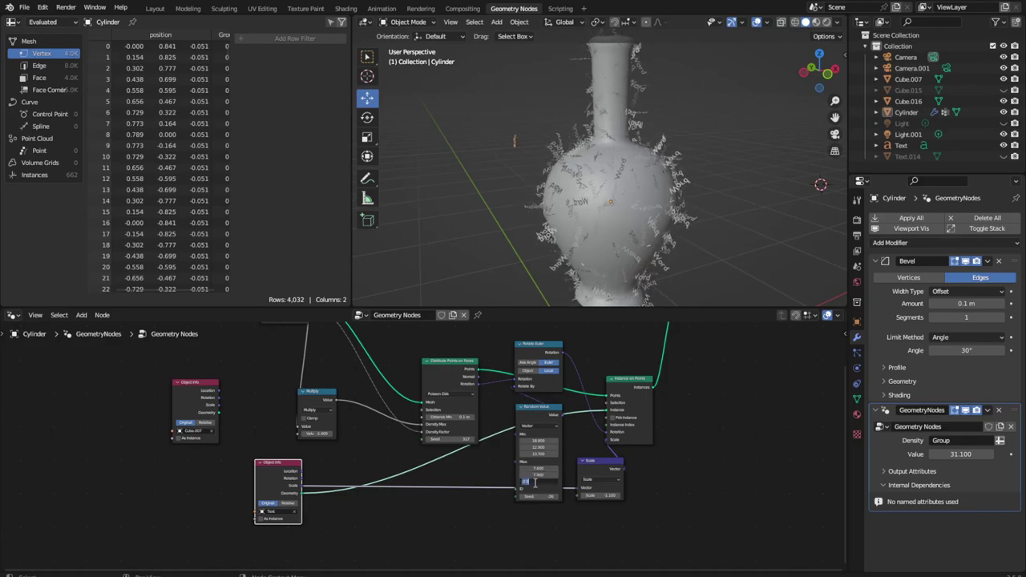
{"action": "key", "text": "Return"}
{"action": "left_click_drag", "start_coordinate": [537, 481], "coordinate": [561, 481]}
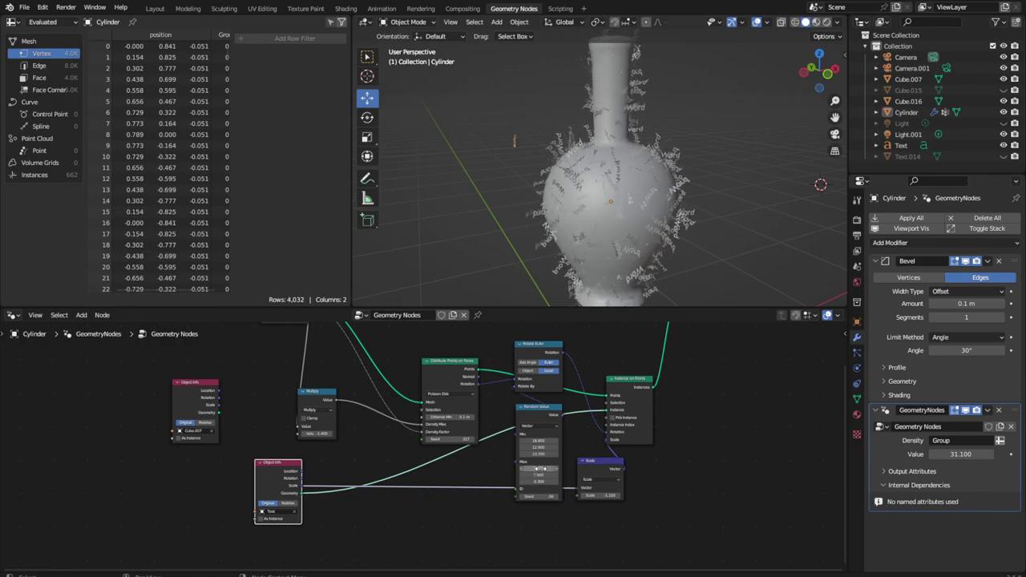
{"action": "left_click_drag", "start_coordinate": [537, 497], "coordinate": [517, 497]}
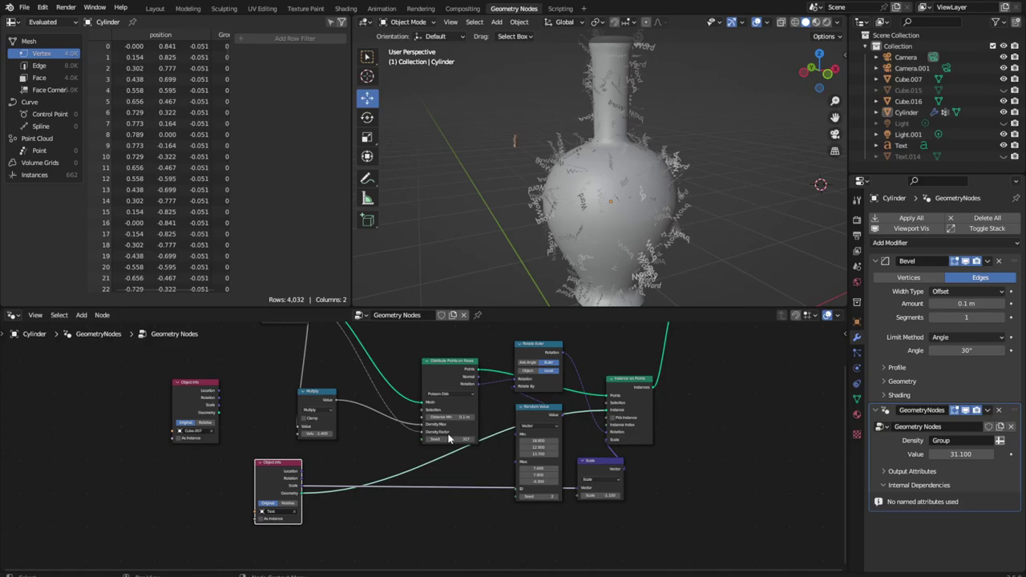
Change the distribution seed and increase Distance Min between scattered points
{"action": "left_click_drag", "start_coordinate": [442, 436], "coordinate": [437, 433]}
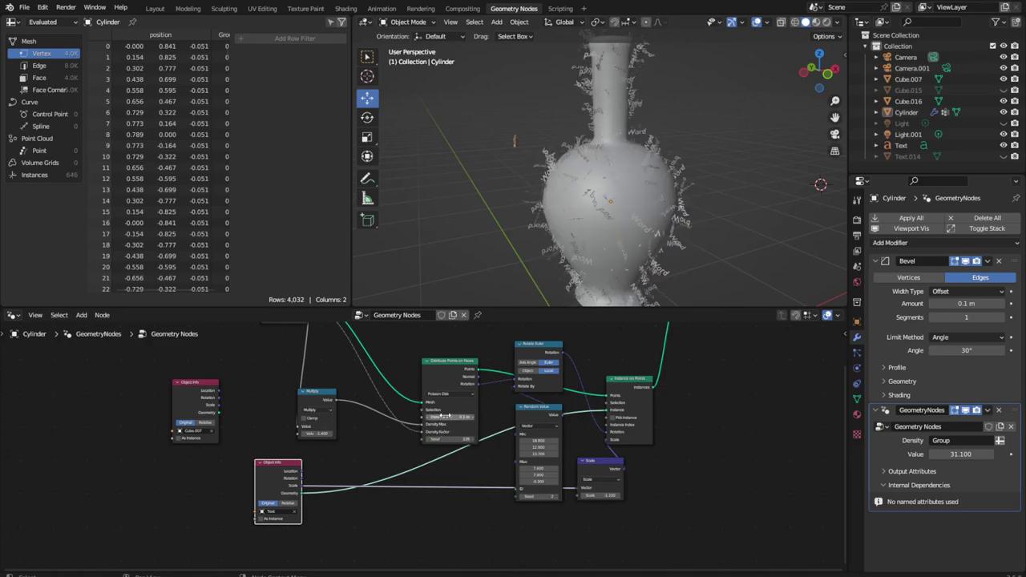
{"action": "mouse_move", "coordinate": [450, 417]}
{"action": "left_mouse_down"}
{"action": "mouse_move", "coordinate": [481, 417]}
{"action": "mouse_move", "coordinate": [433, 417]}
{"action": "left_mouse_up"}
{"action": "scroll", "coordinate": [625, 143], "scroll_direction": "up", "scroll_amount": 2}
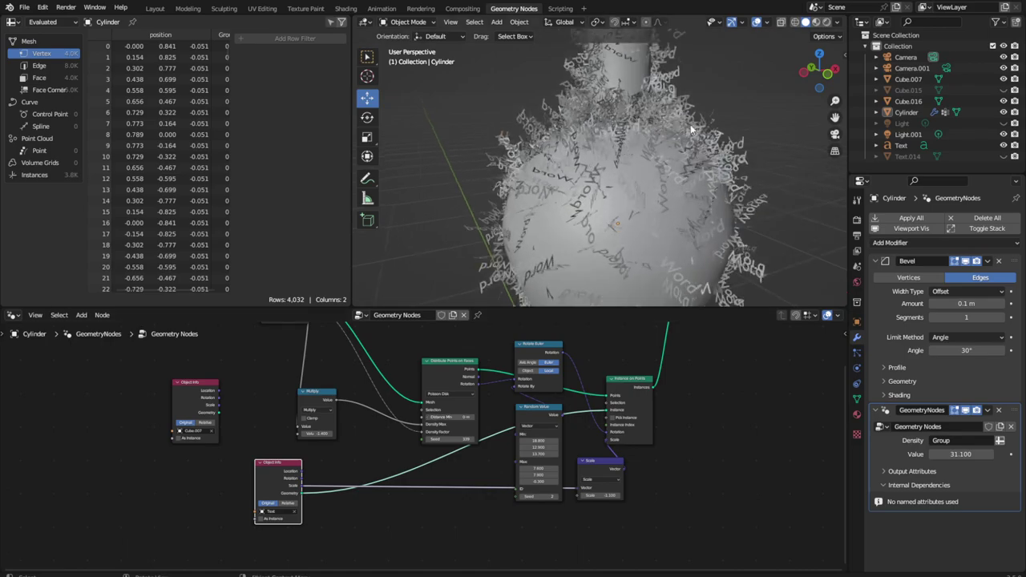
{"action": "scroll", "coordinate": [655, 122], "scroll_direction": "up", "scroll_amount": 2}
Raise rotation Max Y and Z, set rotation seed 28, Distance Min 0.1 m and Min X 25.9
{"action": "mouse_move", "coordinate": [536, 475]}
{"action": "left_mouse_down"}
{"action": "mouse_move", "coordinate": [577, 474]}
{"action": "mouse_move", "coordinate": [513, 475]}
{"action": "left_mouse_up"}
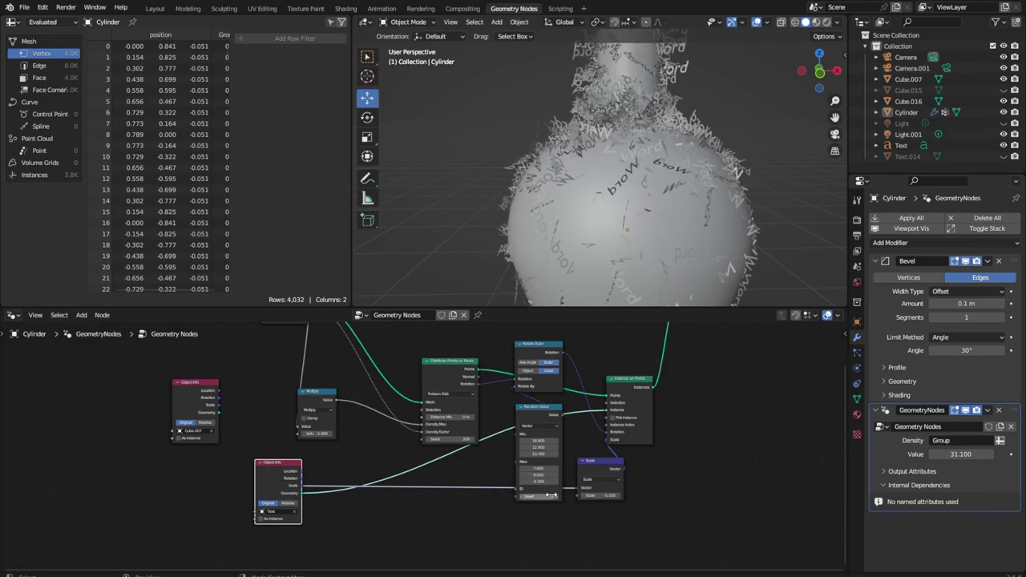
{"action": "left_click_drag", "start_coordinate": [537, 482], "coordinate": [565, 481]}
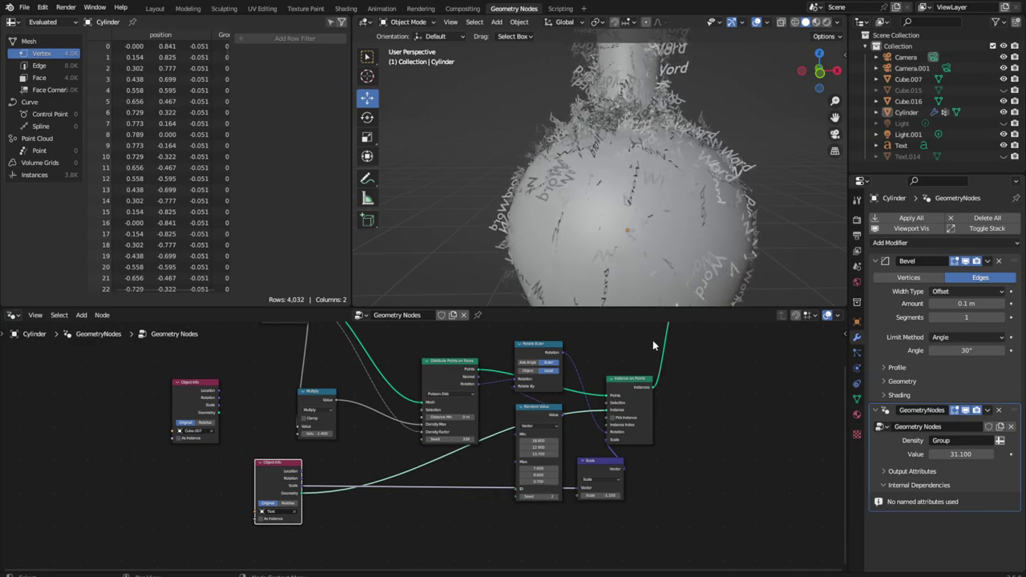
{"action": "scroll", "coordinate": [689, 184], "scroll_direction": "down", "scroll_amount": 3}
{"action": "mouse_move", "coordinate": [688, 184]}
{"action": "middle_mouse_down"}
{"action": "mouse_move", "coordinate": [574, 262]}
{"action": "mouse_move", "coordinate": [557, 217]}
{"action": "middle_mouse_up"}
{"action": "scroll", "coordinate": [557, 216], "scroll_direction": "down", "scroll_amount": 2}
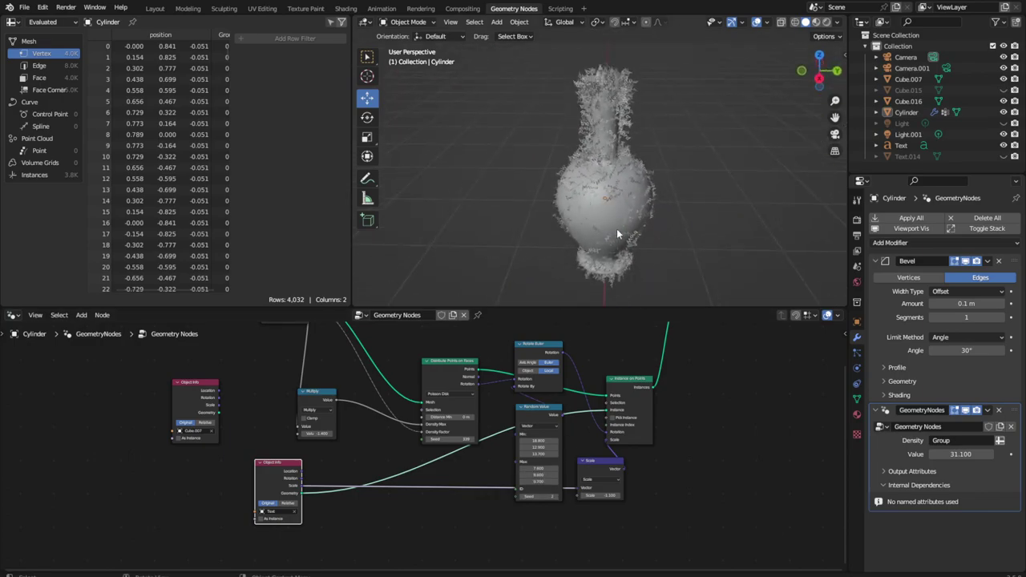
{"action": "middle_click_drag", "start_coordinate": [617, 229], "coordinate": [610, 202]}
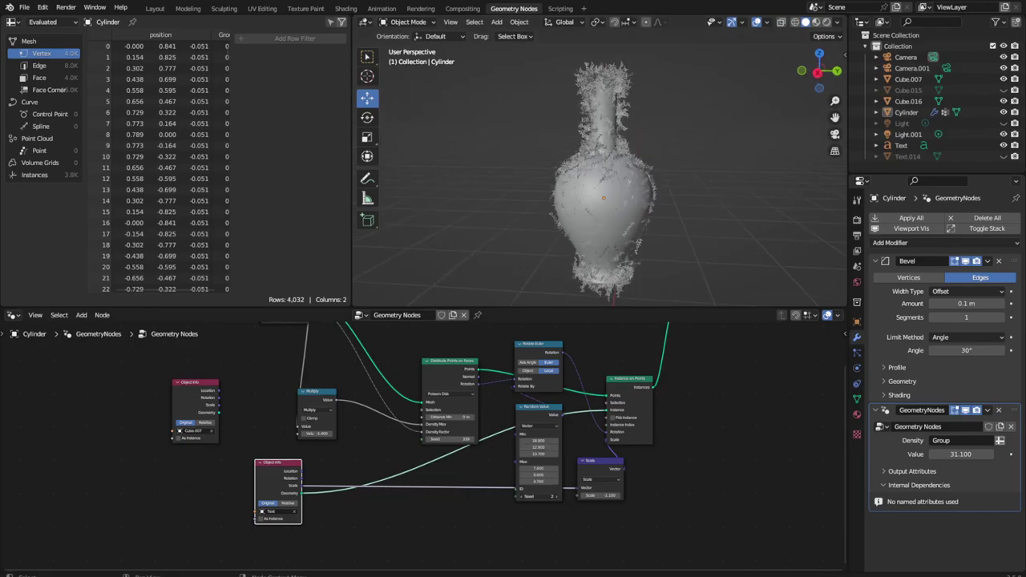
{"action": "mouse_move", "coordinate": [550, 496]}
{"action": "left_mouse_down"}
{"action": "mouse_move", "coordinate": [561, 496]}
{"action": "mouse_move", "coordinate": [546, 497]}
{"action": "left_mouse_up"}
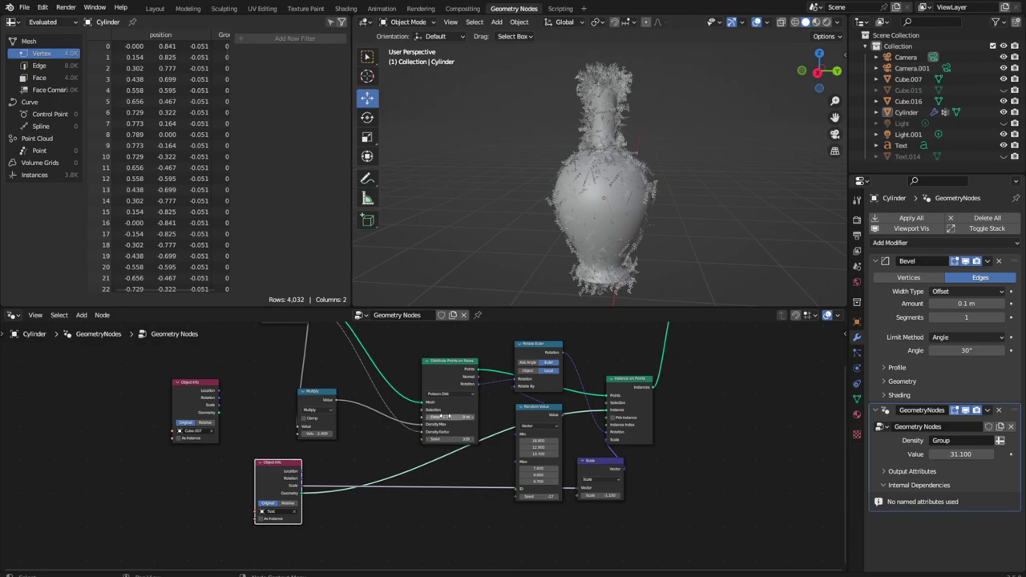
{"action": "mouse_move", "coordinate": [449, 417]}
{"action": "left_mouse_down"}
{"action": "mouse_move", "coordinate": [465, 417]}
{"action": "mouse_move", "coordinate": [451, 416]}
{"action": "left_mouse_up"}
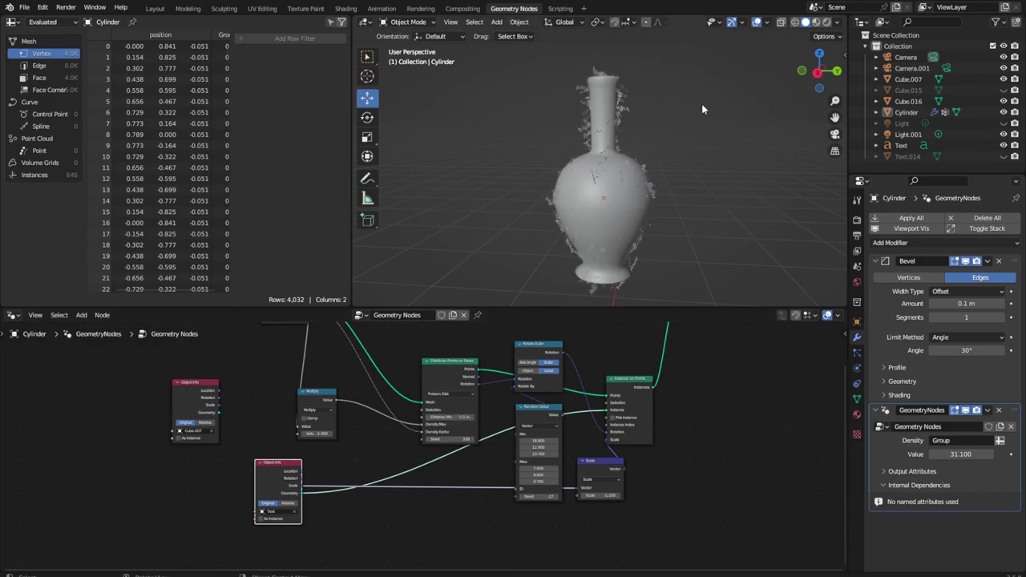
{"action": "scroll", "coordinate": [701, 103], "scroll_direction": "up", "scroll_amount": 3}
{"action": "middle_click_drag", "start_coordinate": [666, 129], "coordinate": [570, 110]}
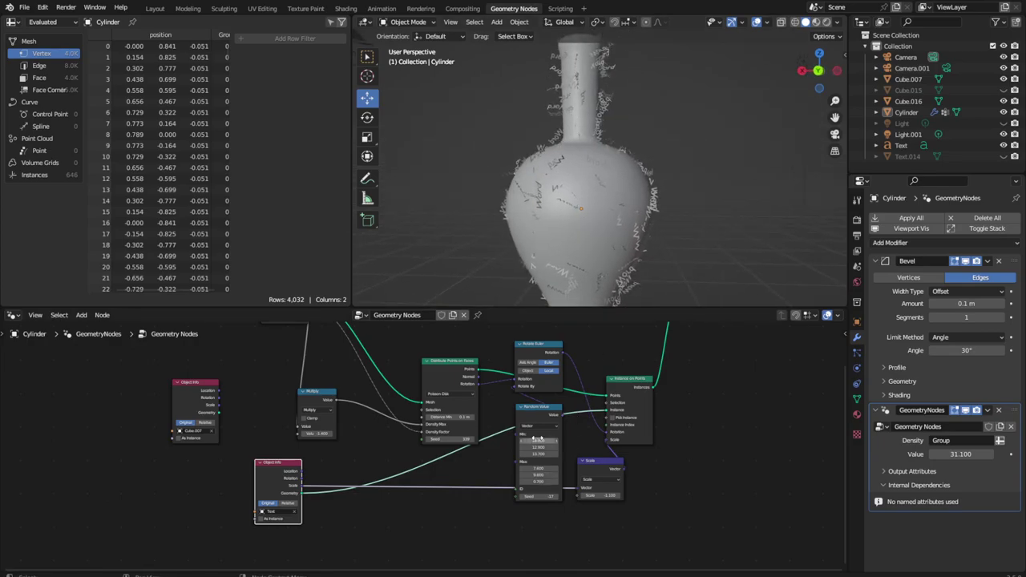
{"action": "left_click_drag", "start_coordinate": [539, 440], "coordinate": [536, 440]}
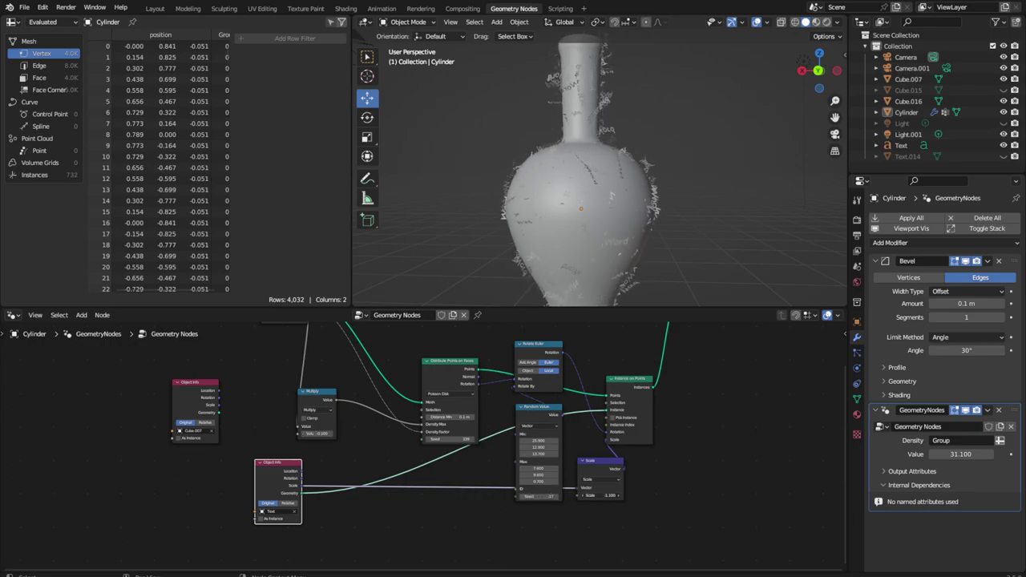
Shrink the word instances to a scale of -0.800 and look closely at the vase
{"action": "left_click_drag", "start_coordinate": [601, 496], "coordinate": [610, 496]}
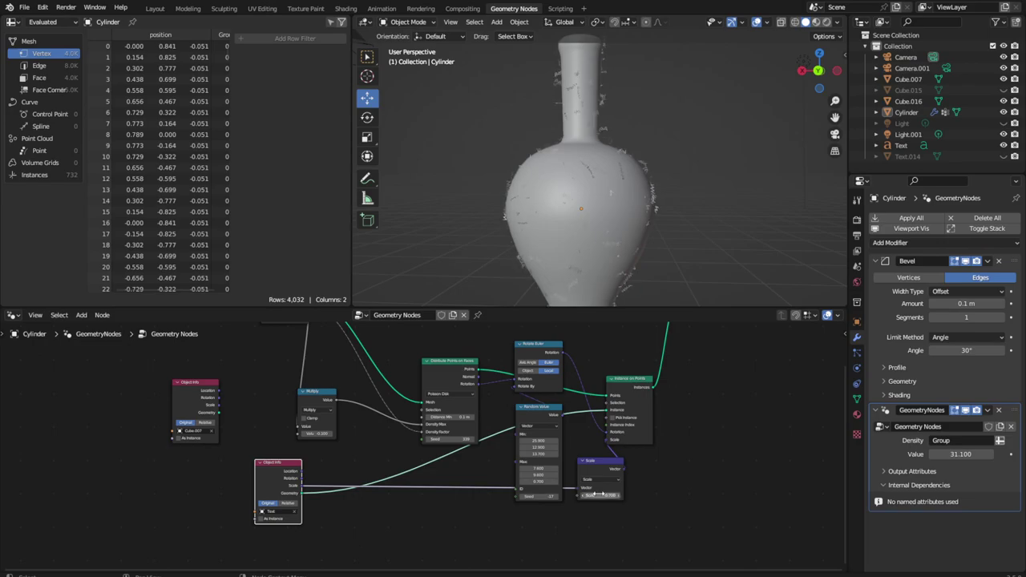
{"action": "left_click", "coordinate": [612, 379]}
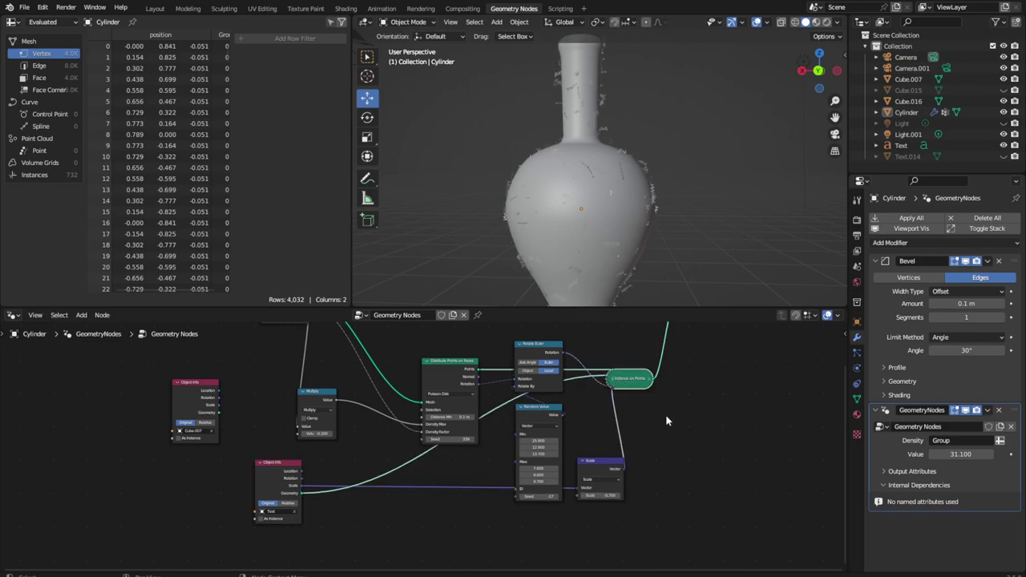
{"action": "left_click", "coordinate": [612, 380]}
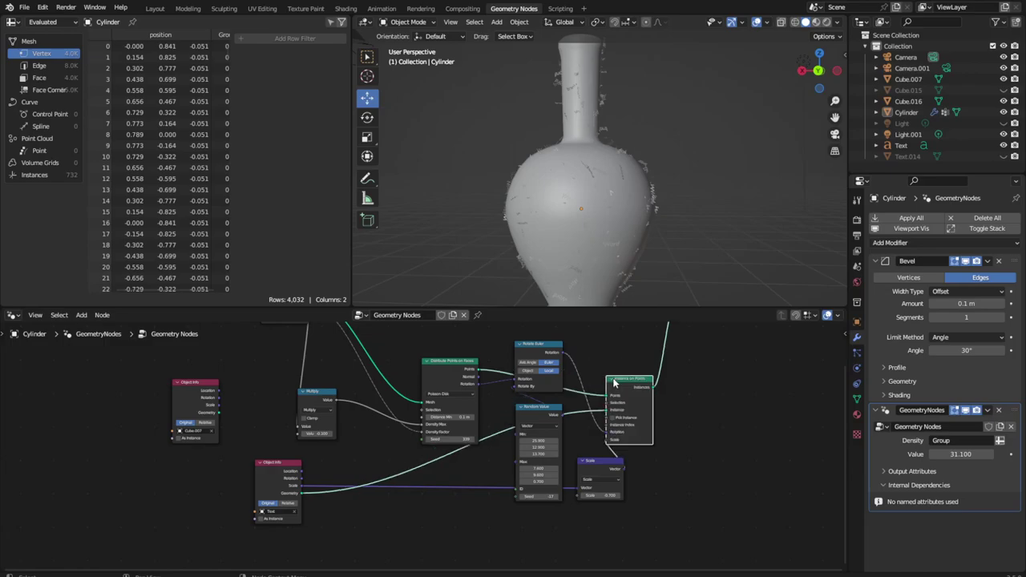
{"action": "scroll", "coordinate": [686, 415], "scroll_direction": "down", "scroll_amount": 1}
{"action": "middle_click_drag", "start_coordinate": [686, 415], "coordinate": [750, 480]}
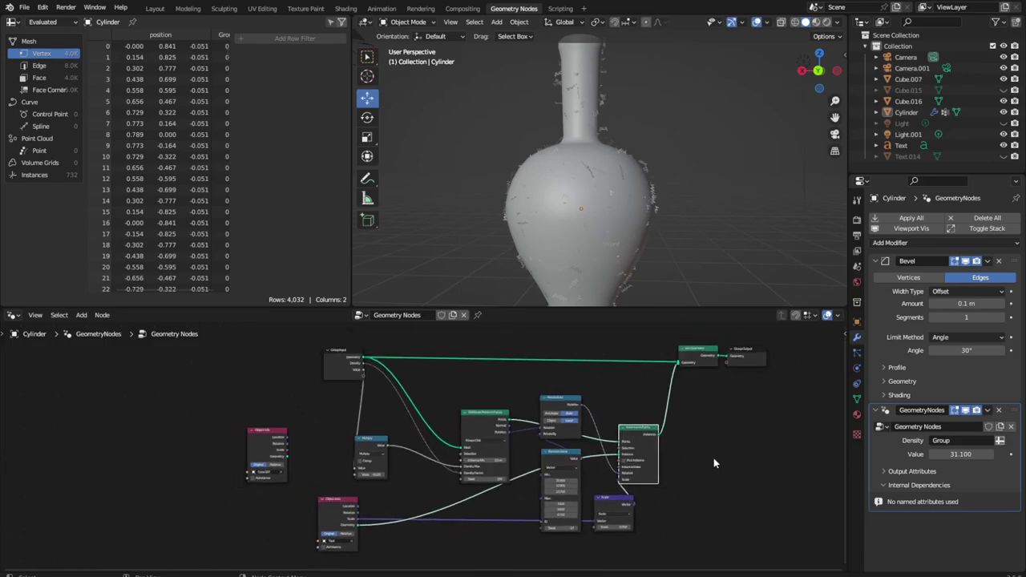
{"action": "scroll", "coordinate": [713, 462], "scroll_direction": "up", "scroll_amount": 1}
{"action": "scroll", "coordinate": [714, 462], "scroll_direction": "up", "scroll_amount": 1}
{"action": "scroll", "coordinate": [481, 481], "scroll_direction": "up", "scroll_amount": 1}
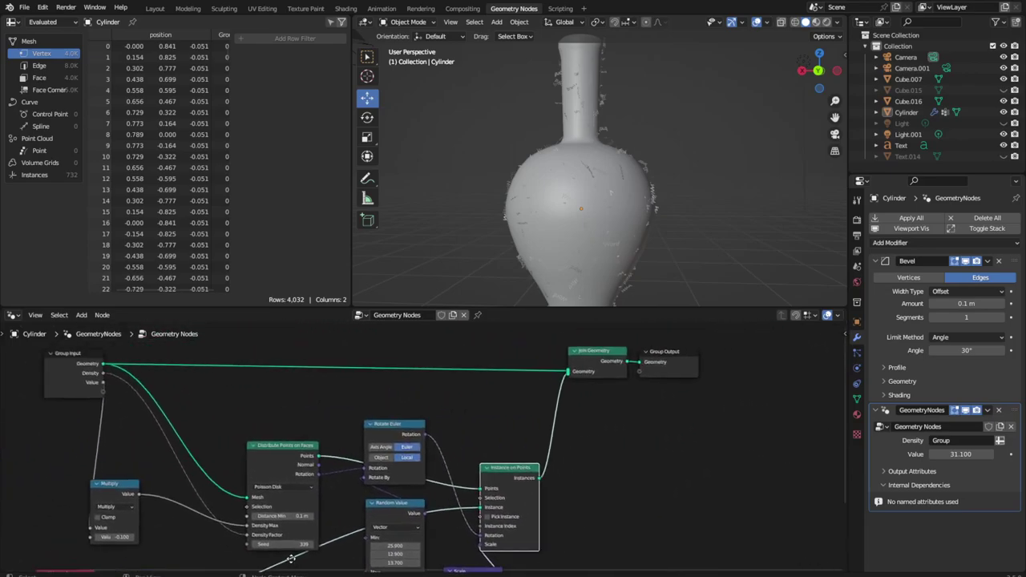
{"action": "scroll", "coordinate": [705, 120], "scroll_direction": "up", "scroll_amount": 2}
{"action": "scroll", "coordinate": [723, 93], "scroll_direction": "up", "scroll_amount": 2}
{"action": "mouse_move", "coordinate": [723, 93]}
{"action": "middle_mouse_down"}
{"action": "mouse_move", "coordinate": [640, 163]}
{"action": "mouse_move", "coordinate": [686, 119]}
{"action": "middle_mouse_up"}
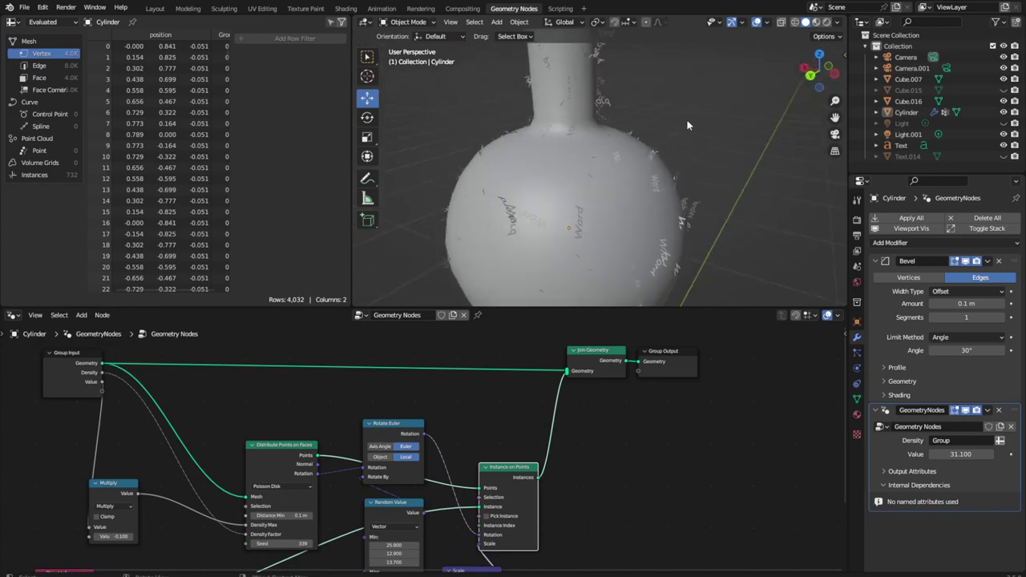
{"action": "scroll", "coordinate": [686, 119], "scroll_direction": "down", "scroll_amount": 3}
Save the file and link Cube.007's Object Info Scale into the Scale node's Vector input
{"action": "key", "text": "ctrl+s"}
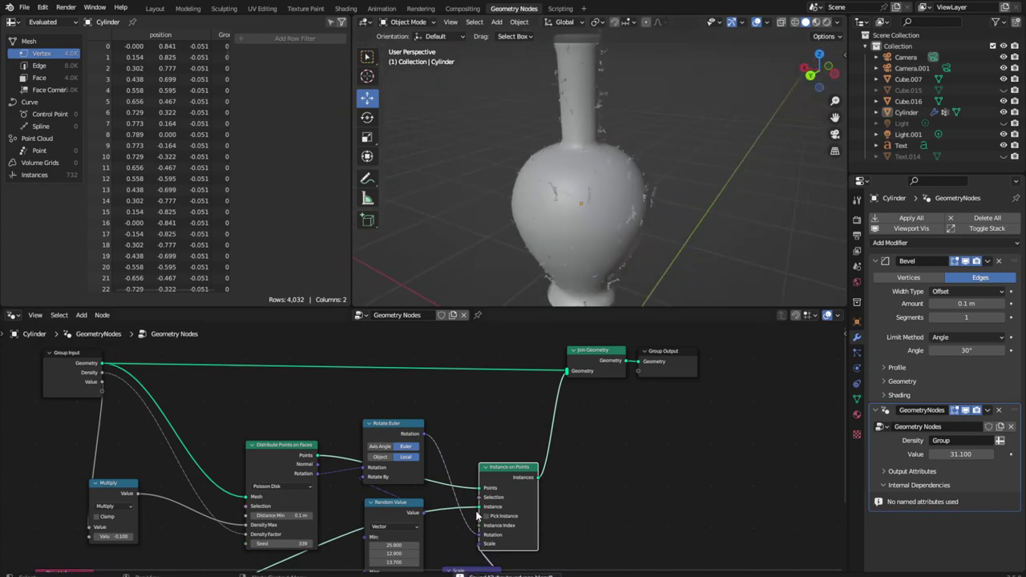
{"action": "scroll", "coordinate": [477, 517], "scroll_direction": "down", "scroll_amount": 2}
{"action": "middle_click_drag", "start_coordinate": [421, 533], "coordinate": [495, 445]}
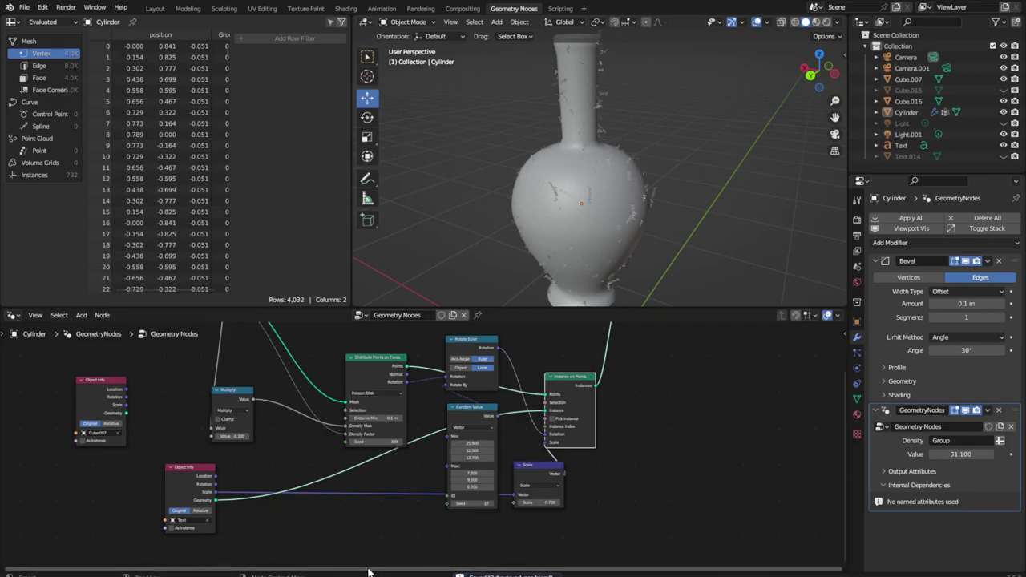
{"action": "left_click_drag", "start_coordinate": [125, 406], "coordinate": [515, 496]}
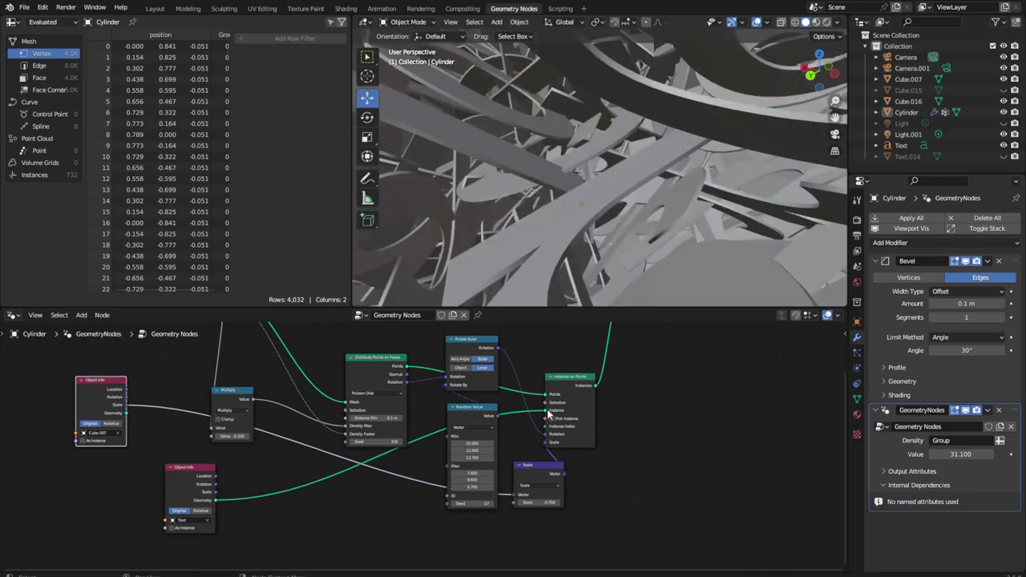
Cut the unwanted Object Info link and move the Cube.007 node beside the Text one
{"action": "right_click", "coordinate": [277, 497]}
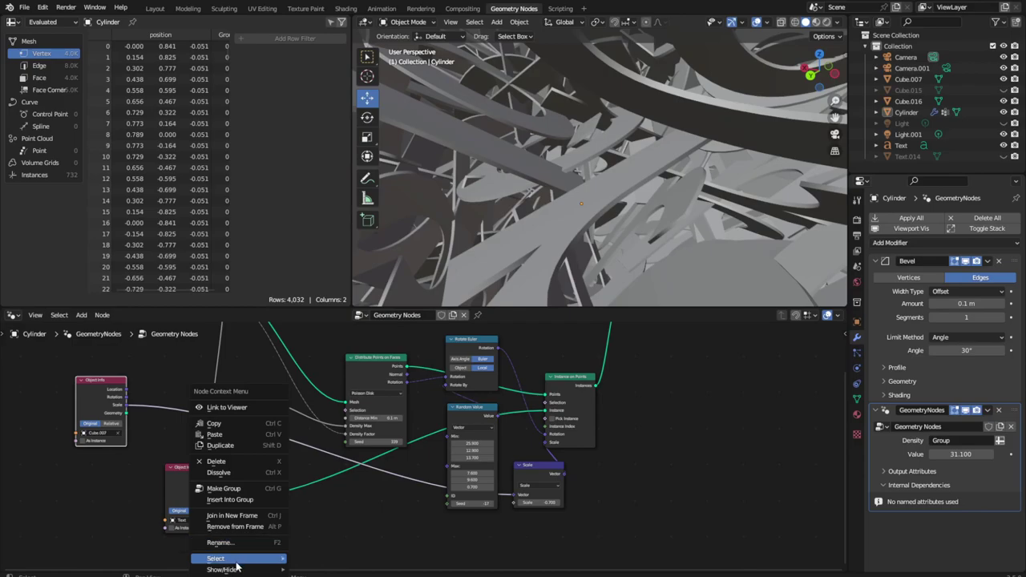
{"action": "right_click", "coordinate": [241, 462]}
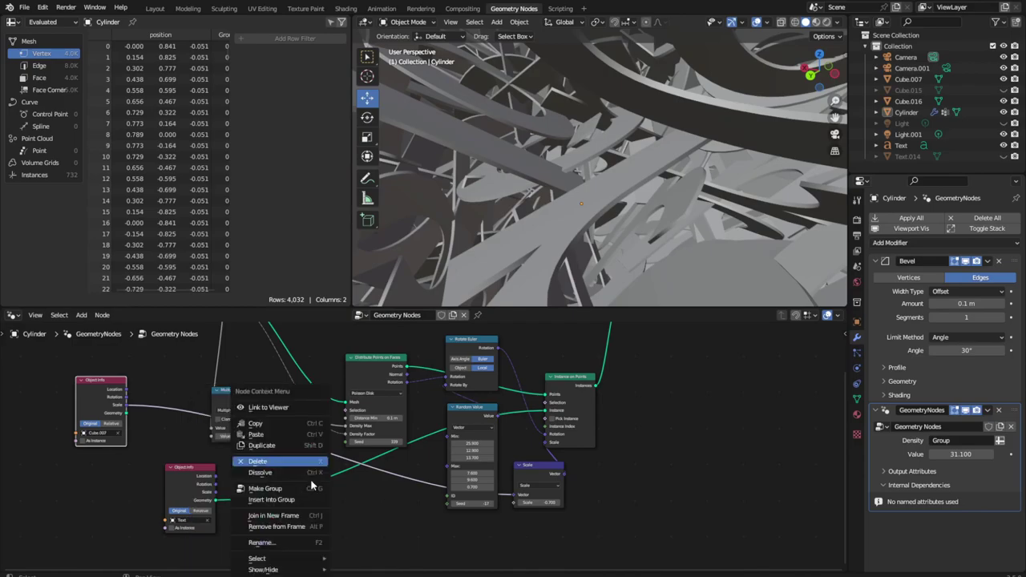
{"action": "left_click", "coordinate": [268, 481]}
{"action": "right_click", "coordinate": [277, 496]}
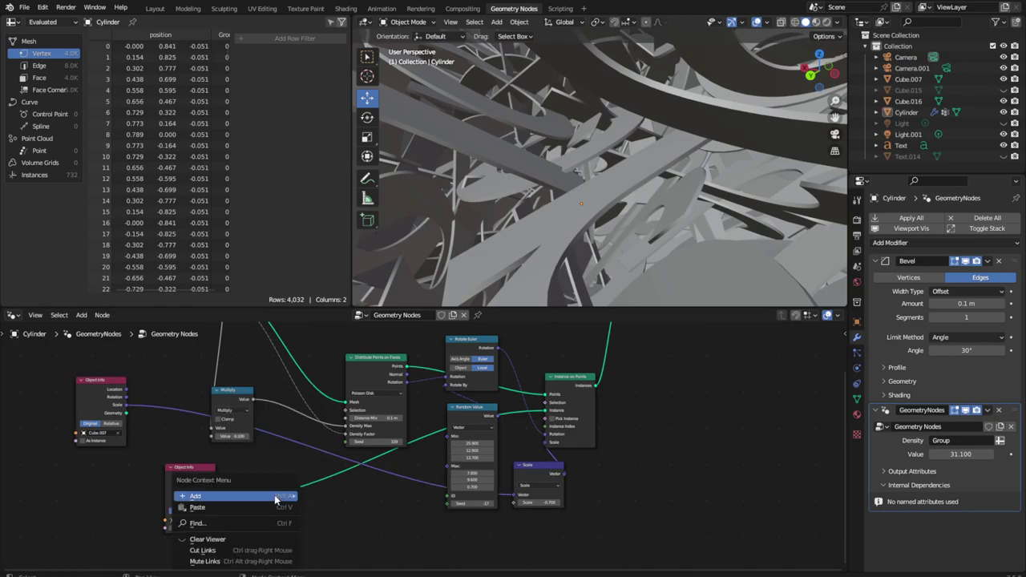
{"action": "left_click", "coordinate": [205, 561]}
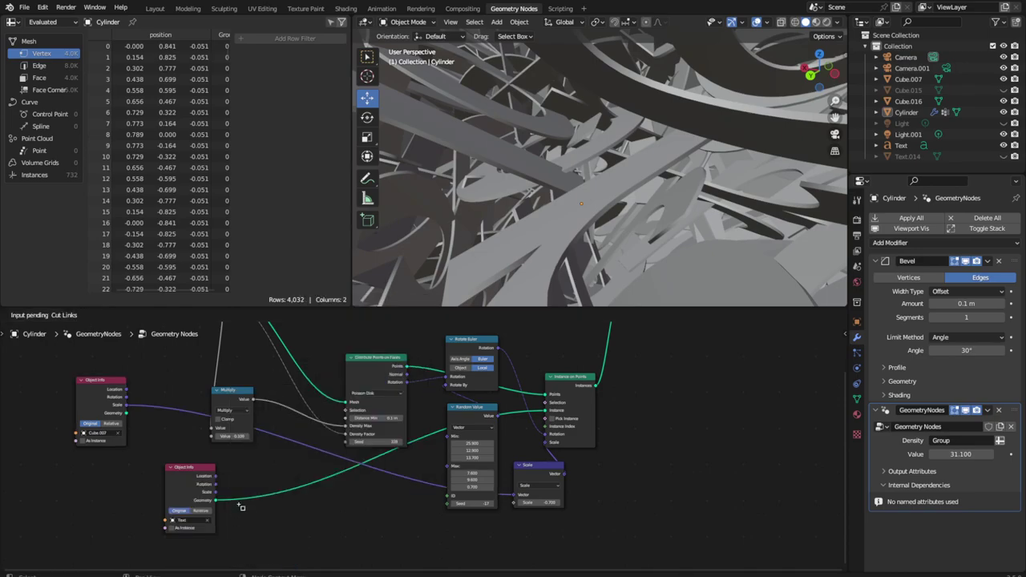
{"action": "mouse_move", "coordinate": [127, 412]}
{"action": "left_mouse_down"}
{"action": "mouse_move", "coordinate": [299, 502]}
{"action": "mouse_move", "coordinate": [547, 412]}
{"action": "left_mouse_up"}
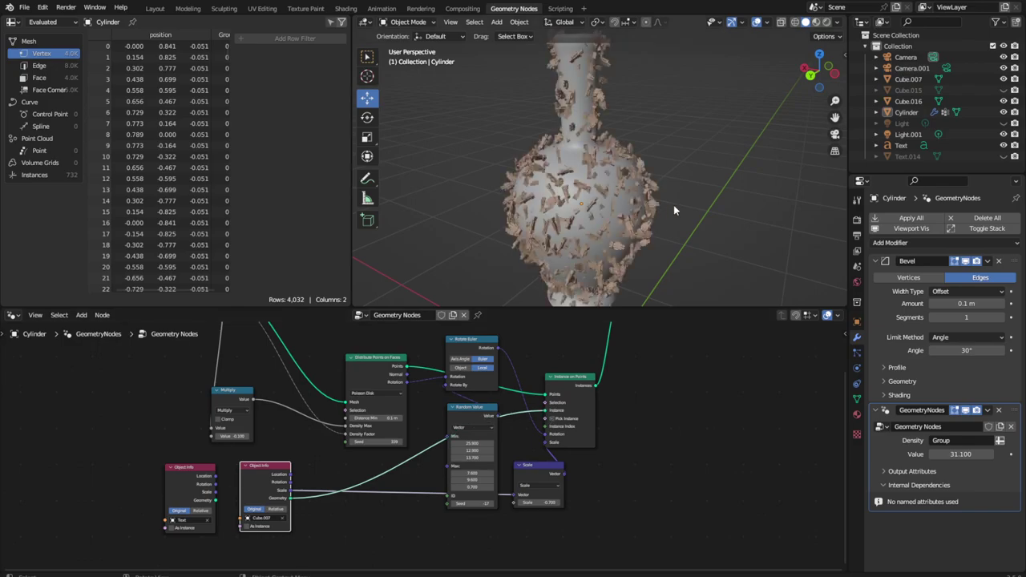
Set the instance scale factor to -0.600, reshuffle the seed, and undo the zero Distance Min
{"action": "scroll", "coordinate": [674, 205], "scroll_direction": "up", "scroll_amount": 3}
{"action": "mouse_move", "coordinate": [672, 191]}
{"action": "middle_mouse_down"}
{"action": "mouse_move", "coordinate": [662, 202]}
{"action": "mouse_move", "coordinate": [701, 200]}
{"action": "middle_mouse_up"}
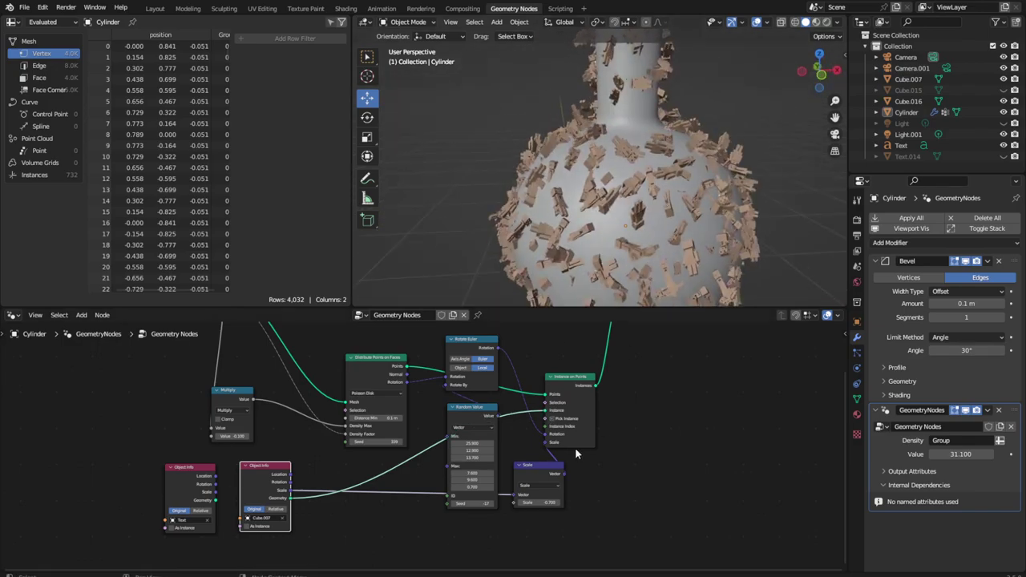
{"action": "mouse_move", "coordinate": [539, 503]}
{"action": "left_mouse_down"}
{"action": "mouse_move", "coordinate": [513, 503]}
{"action": "mouse_move", "coordinate": [561, 503]}
{"action": "left_mouse_up"}
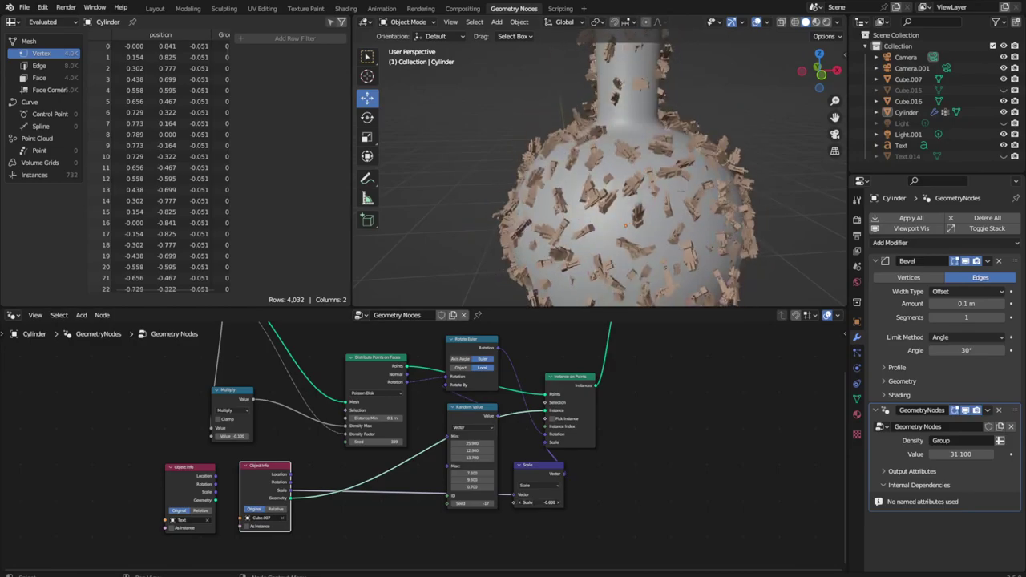
{"action": "scroll", "coordinate": [668, 219], "scroll_direction": "down", "scroll_amount": 2}
{"action": "scroll", "coordinate": [668, 219], "scroll_direction": "down", "scroll_amount": 2}
{"action": "mouse_move", "coordinate": [668, 221]}
{"action": "middle_mouse_down"}
{"action": "mouse_move", "coordinate": [614, 205]}
{"action": "mouse_move", "coordinate": [610, 233]}
{"action": "middle_mouse_up"}
{"action": "scroll", "coordinate": [610, 233], "scroll_direction": "up", "scroll_amount": 4}
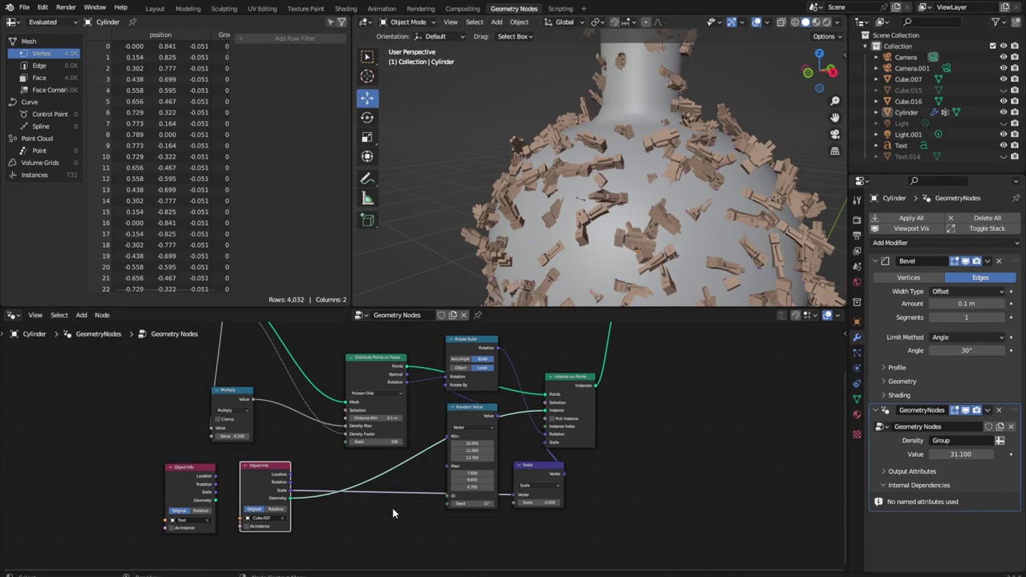
{"action": "mouse_move", "coordinate": [381, 440]}
{"action": "left_mouse_down"}
{"action": "mouse_move", "coordinate": [365, 440]}
{"action": "mouse_move", "coordinate": [352, 418]}
{"action": "left_mouse_up"}
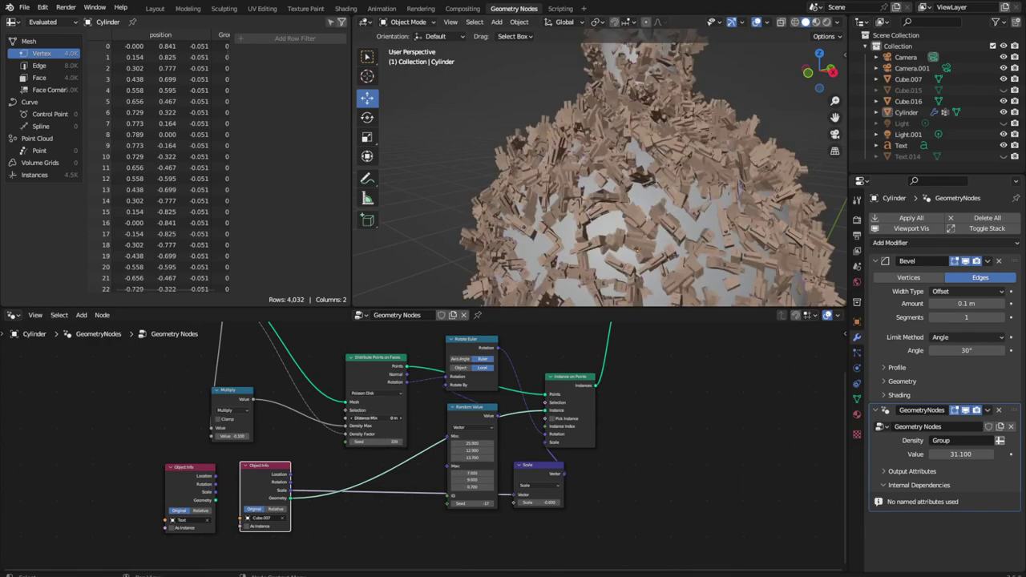
{"action": "scroll", "coordinate": [677, 267], "scroll_direction": "down", "scroll_amount": 2}
{"action": "scroll", "coordinate": [688, 237], "scroll_direction": "down", "scroll_amount": 3}
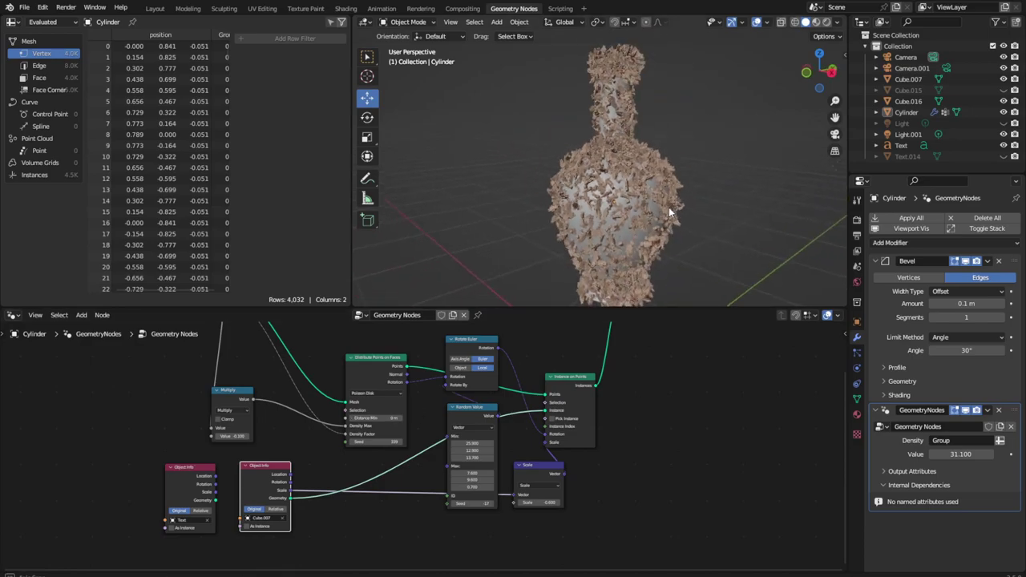
{"action": "key", "text": "ctrl+z"}
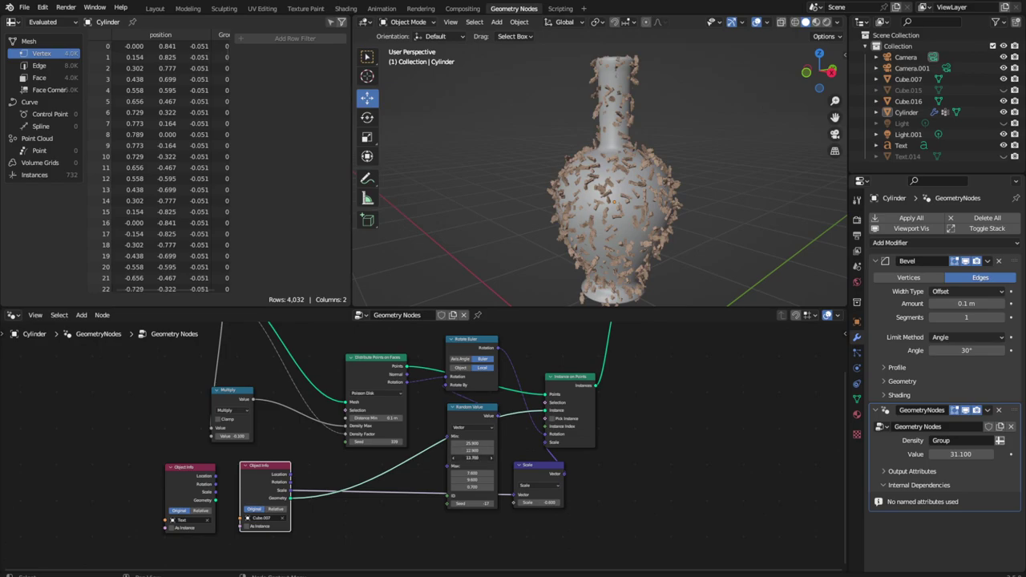
Raise the random value minimum and set Multiply to -0.200, giving 725 instances on the vase
{"action": "left_click_drag", "start_coordinate": [472, 457], "coordinate": [489, 457]}
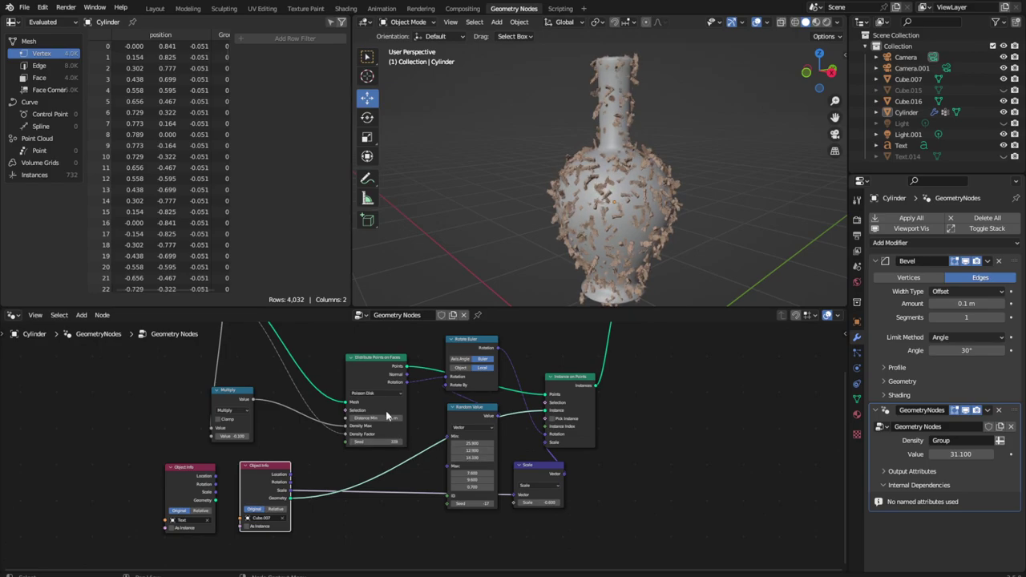
{"action": "scroll", "coordinate": [387, 416], "scroll_direction": "up", "scroll_amount": 2}
{"action": "scroll", "coordinate": [386, 416], "scroll_direction": "up", "scroll_amount": 1}
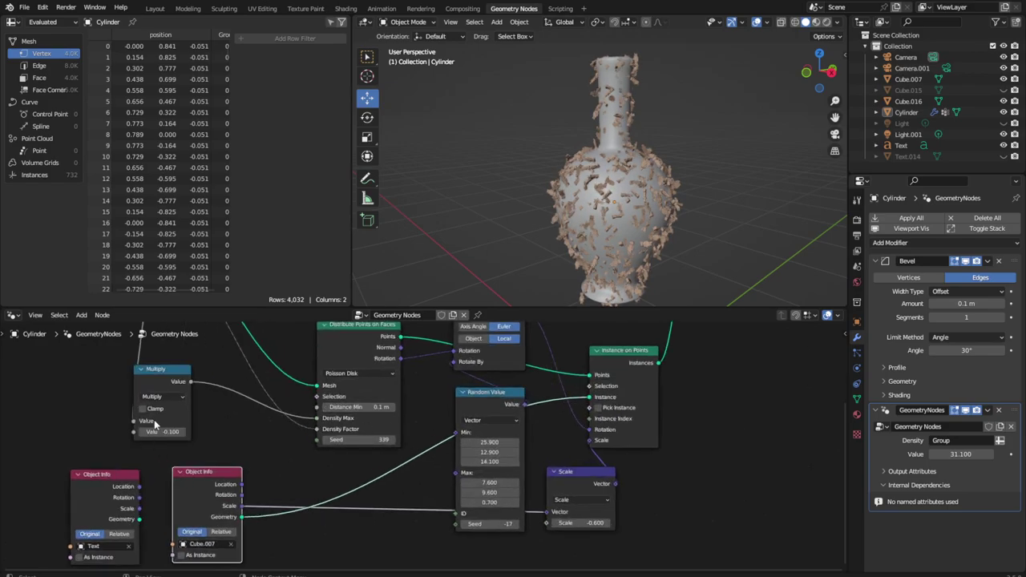
{"action": "left_click_drag", "start_coordinate": [160, 432], "coordinate": [192, 431]}
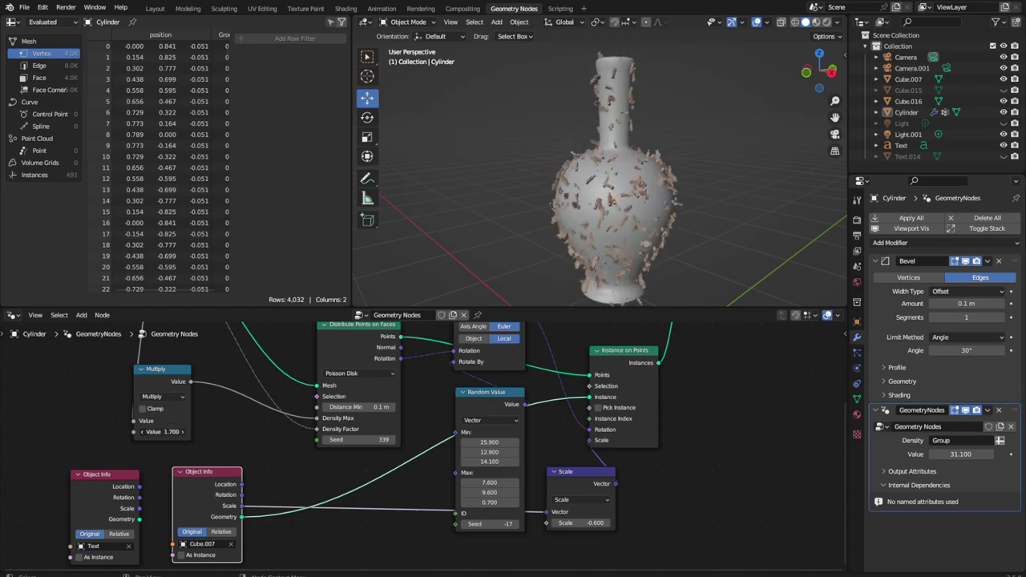
{"action": "left_click_drag", "start_coordinate": [172, 431], "coordinate": [156, 432]}
{"action": "scroll", "coordinate": [737, 104], "scroll_direction": "up", "scroll_amount": 2}
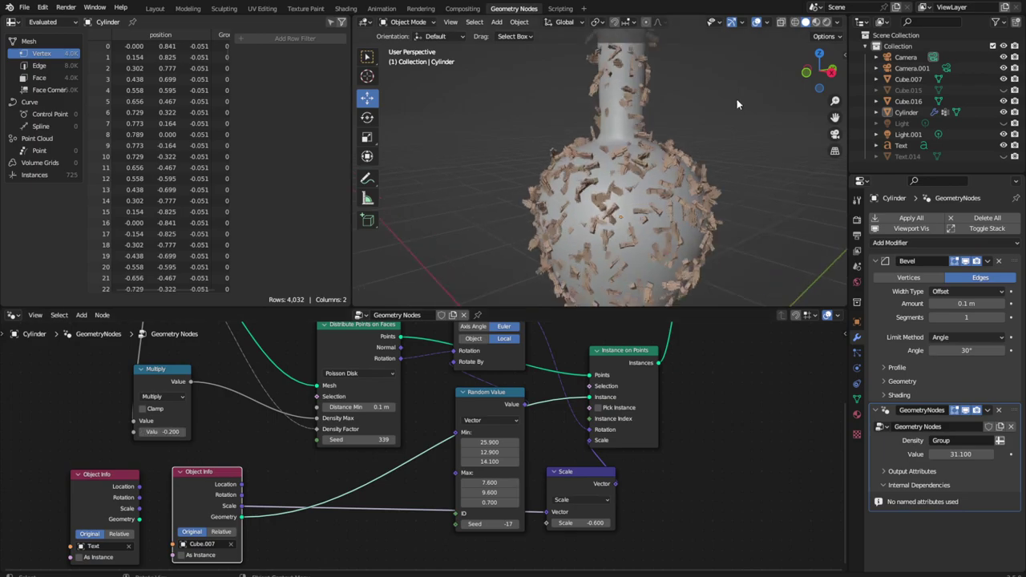
{"action": "middle_click_drag", "start_coordinate": [738, 104], "coordinate": [605, 118]}
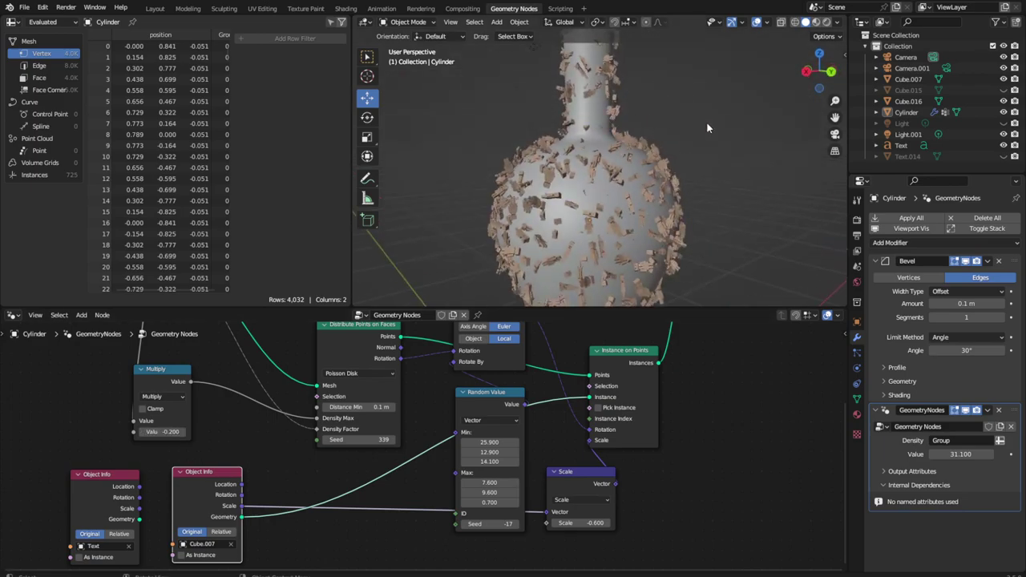
{"action": "scroll", "coordinate": [709, 140], "scroll_direction": "up", "scroll_amount": 3}
{"action": "scroll", "coordinate": [712, 154], "scroll_direction": "down", "scroll_amount": 2}
{"action": "mouse_move", "coordinate": [712, 154]}
{"action": "middle_mouse_down"}
{"action": "mouse_move", "coordinate": [674, 158]}
{"action": "mouse_move", "coordinate": [582, 285]}
{"action": "mouse_move", "coordinate": [564, 234]}
{"action": "middle_mouse_up"}
{"action": "scroll", "coordinate": [549, 203], "scroll_direction": "up", "scroll_amount": 4}
{"action": "scroll", "coordinate": [549, 203], "scroll_direction": "down", "scroll_amount": 1}
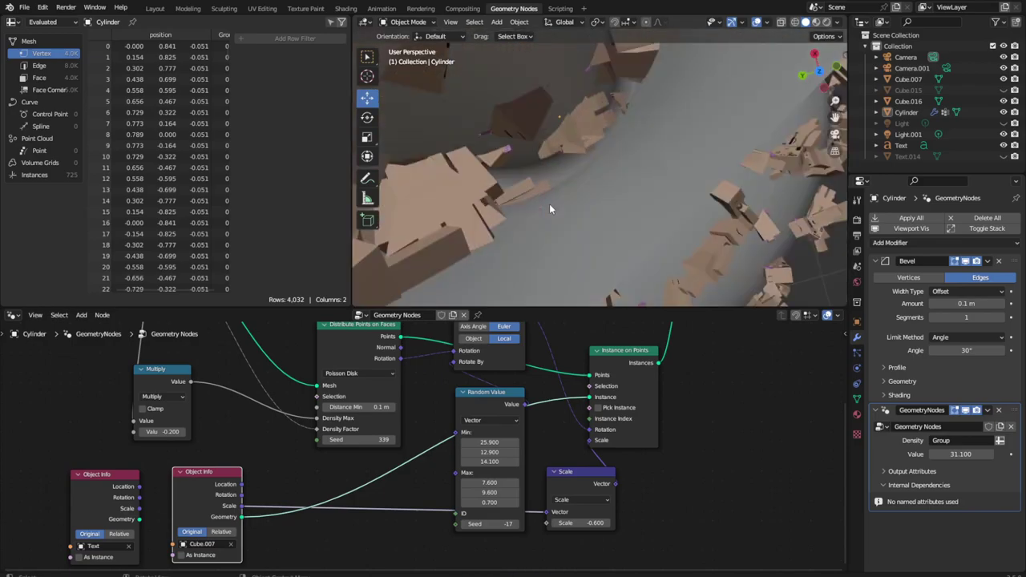
{"action": "scroll", "coordinate": [549, 204], "scroll_direction": "up", "scroll_amount": 2}
{"action": "scroll", "coordinate": [549, 207], "scroll_direction": "down", "scroll_amount": 5}
{"action": "scroll", "coordinate": [547, 209], "scroll_direction": "up", "scroll_amount": 5}
{"action": "scroll", "coordinate": [546, 208], "scroll_direction": "up", "scroll_amount": 2}
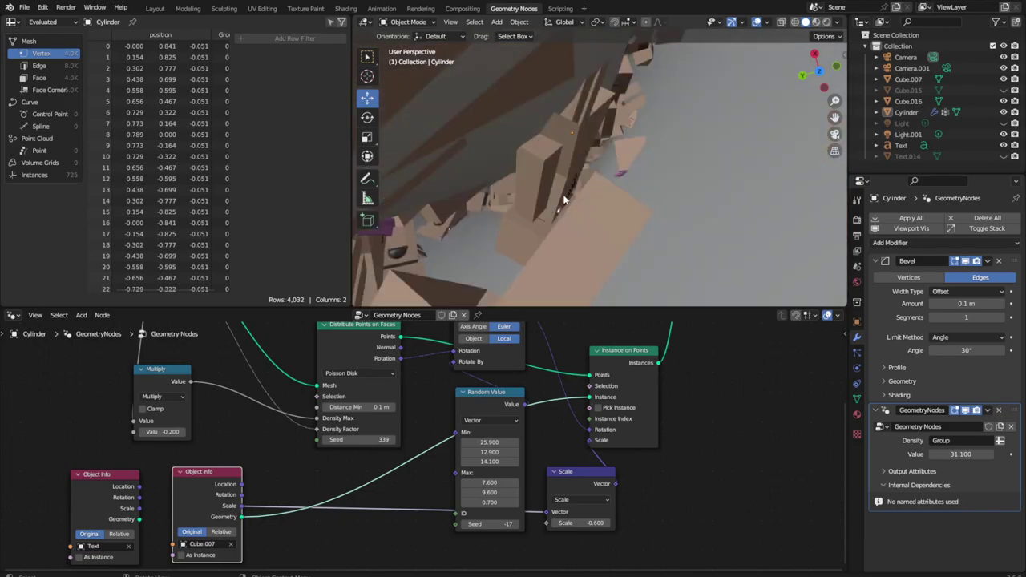
{"action": "scroll", "coordinate": [565, 202], "scroll_direction": "down", "scroll_amount": 5}
{"action": "middle_click_drag", "start_coordinate": [571, 206], "coordinate": [566, 105]}
{"action": "scroll", "coordinate": [567, 105], "scroll_direction": "up", "scroll_amount": 2}
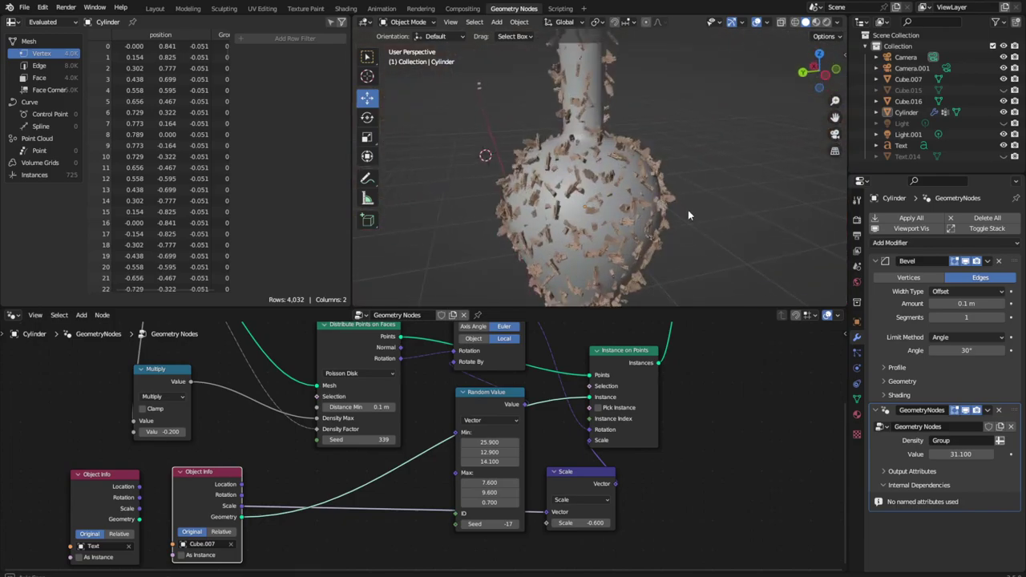
{"action": "middle_click_drag", "start_coordinate": [688, 212], "coordinate": [670, 197]}
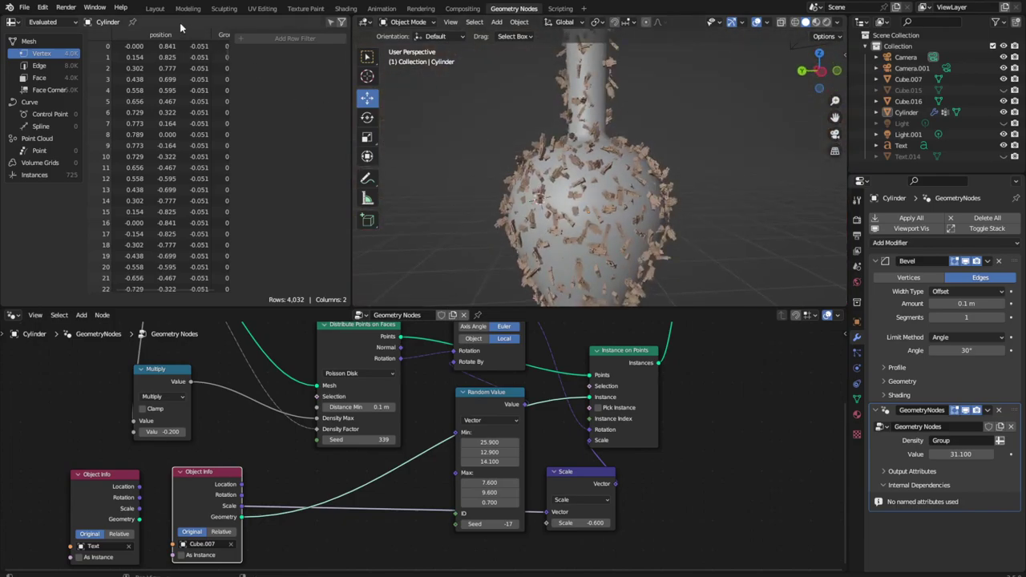
{"action": "scroll", "coordinate": [473, 444], "scroll_direction": "down", "scroll_amount": 3}
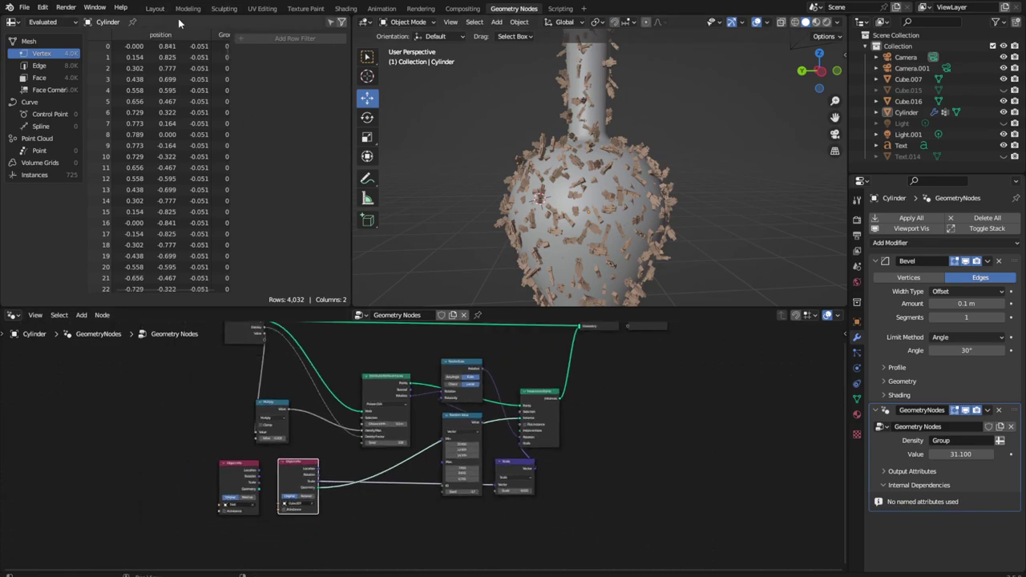
In the Layout workspace, orbit around the vase studded with Cube.007 instances
{"action": "left_click", "coordinate": [153, 8]}
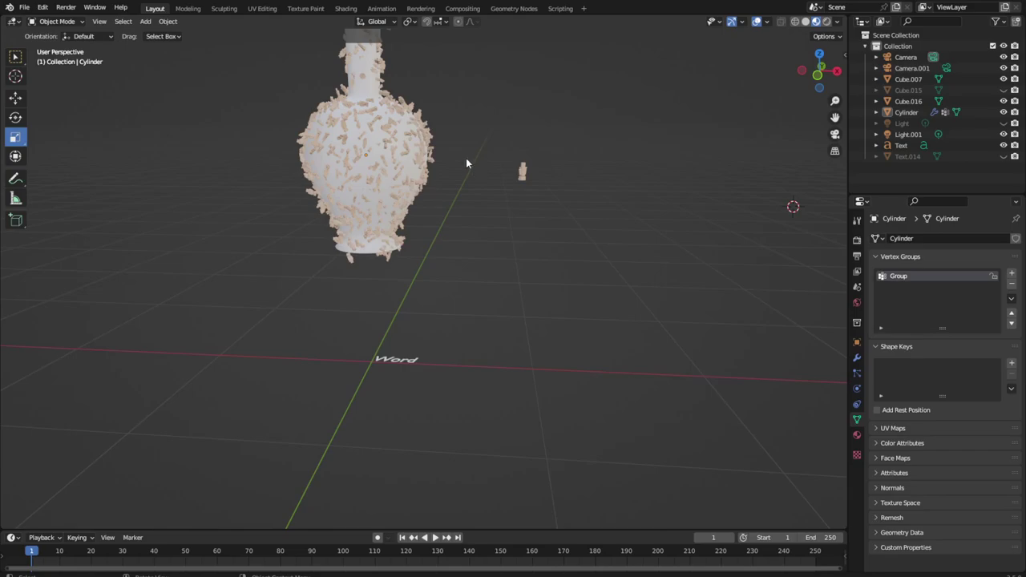
{"action": "mouse_move", "coordinate": [466, 158]}
{"action": "middle_mouse_down", "text": "shift"}
{"action": "mouse_move", "coordinate": [541, 276]}
{"action": "mouse_move", "coordinate": [550, 245]}
{"action": "mouse_move", "coordinate": [525, 245]}
{"action": "mouse_move", "coordinate": [542, 252]}
{"action": "mouse_move", "coordinate": [489, 131]}
{"action": "middle_mouse_up", "text": "shift"}
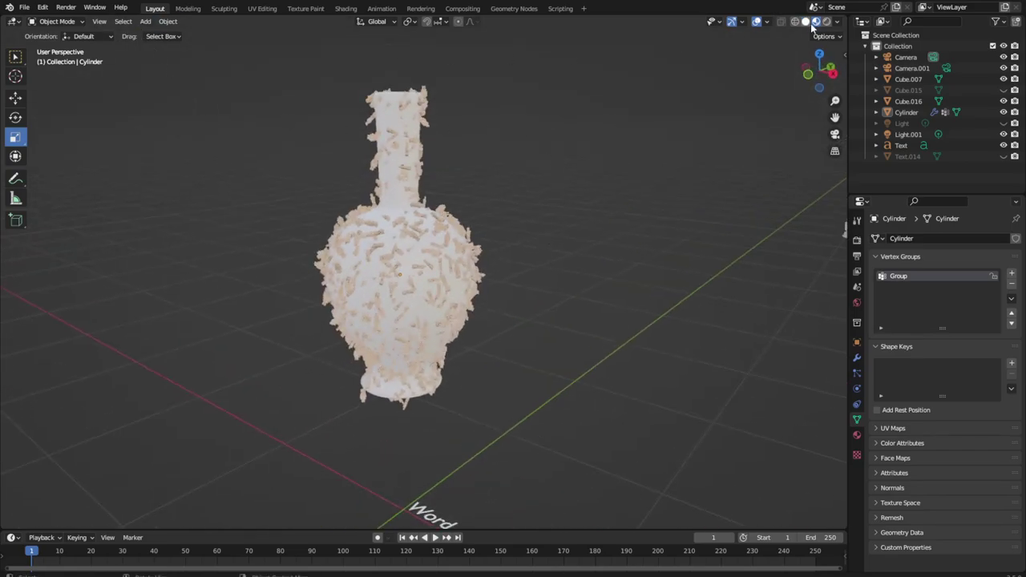
{"action": "middle_click_drag", "start_coordinate": [512, 203], "coordinate": [566, 193]}
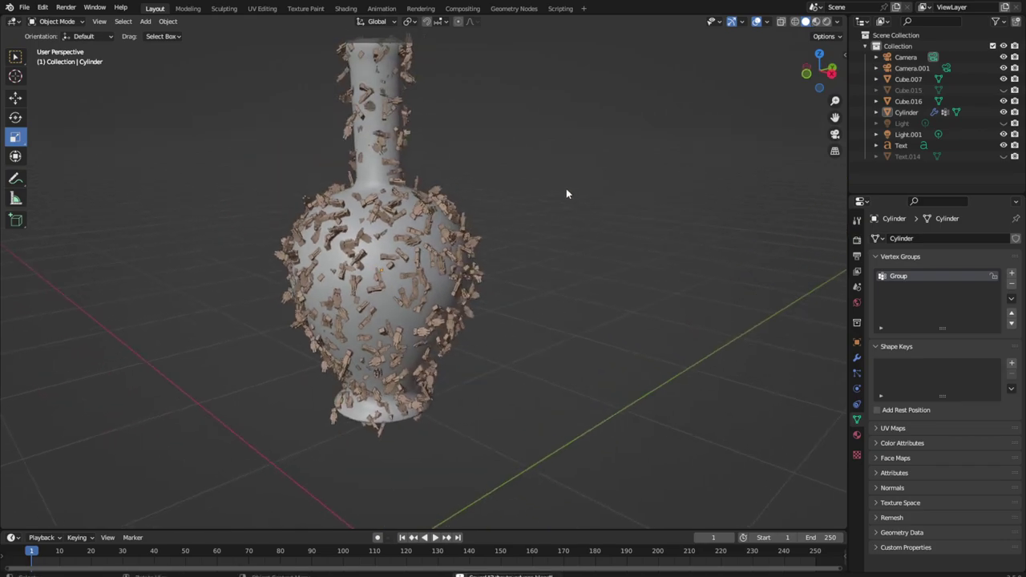
{"action": "middle_click_drag", "start_coordinate": [566, 193], "coordinate": [567, 214]}
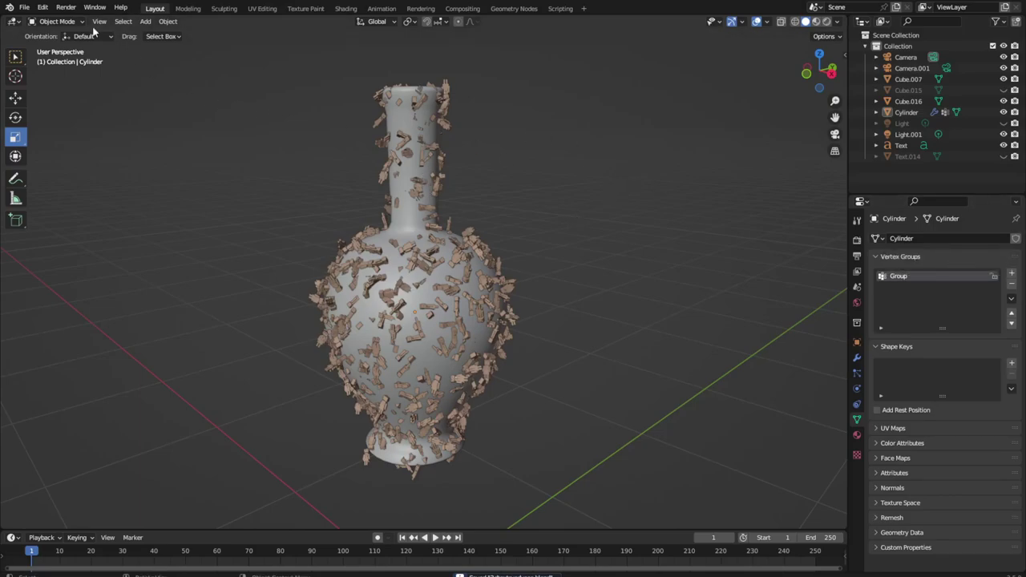
{"action": "left_click", "coordinate": [66, 7]}
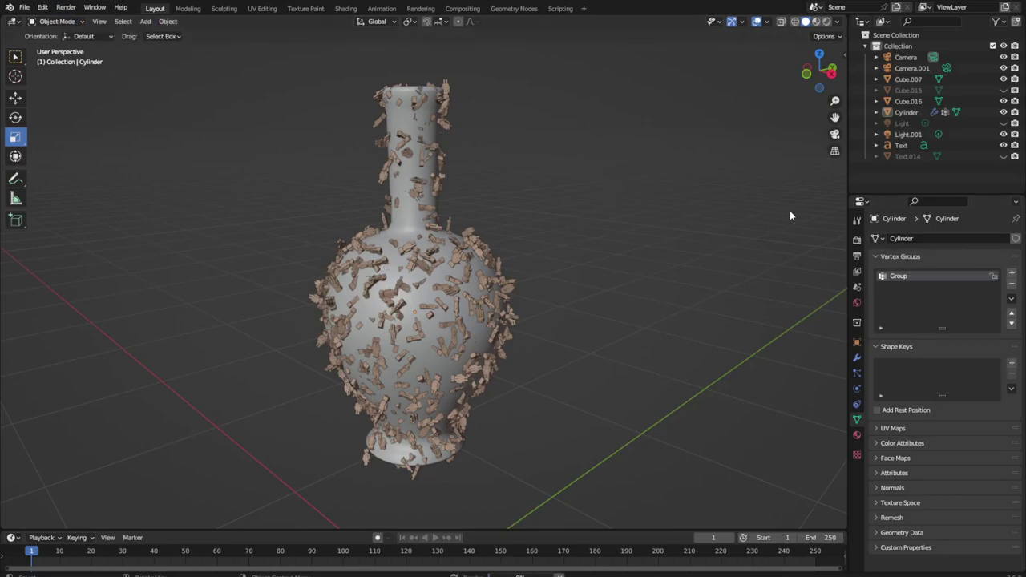
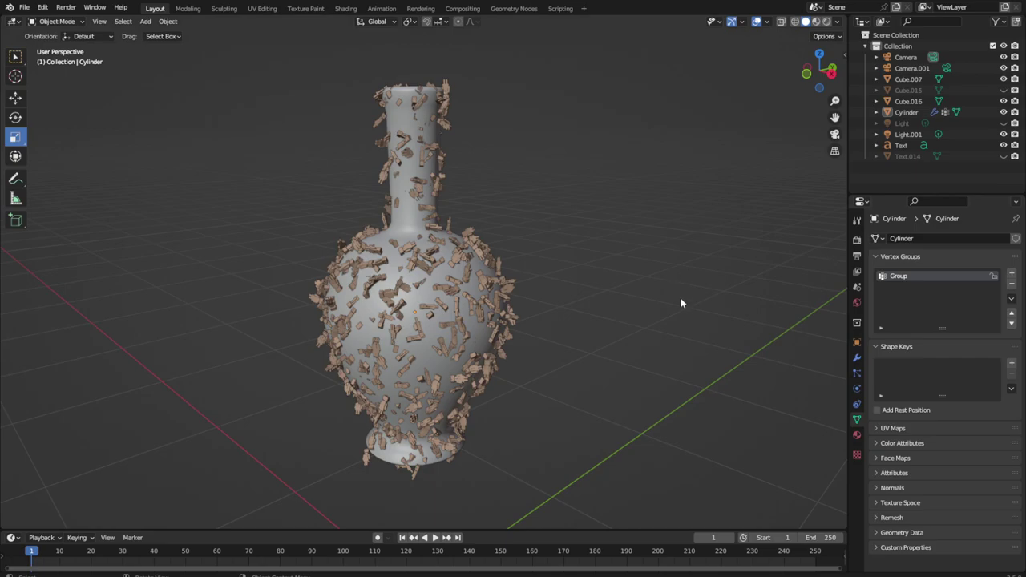
{"action": "middle_click_drag", "start_coordinate": [679, 297], "coordinate": [684, 184]}
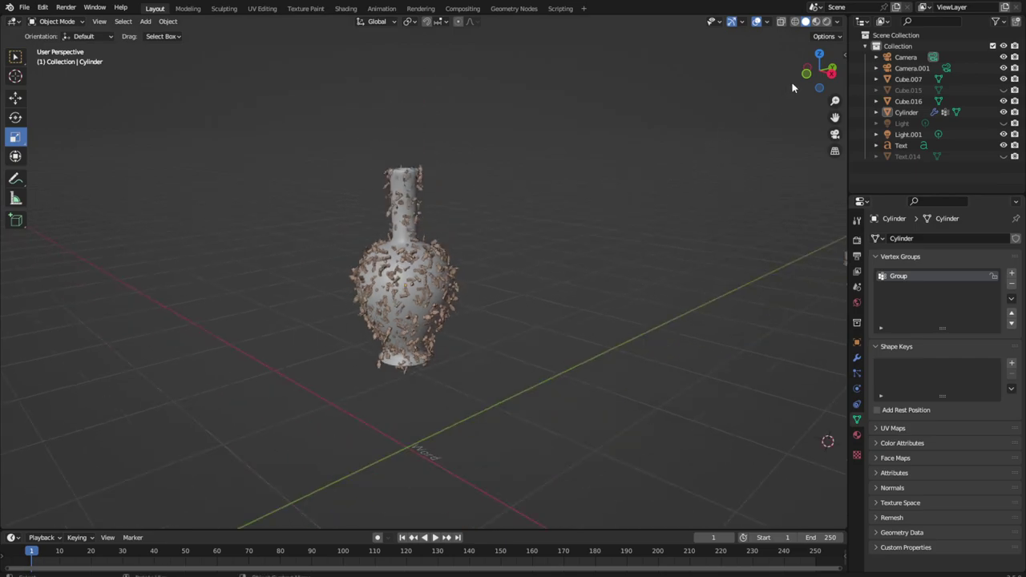
{"action": "left_click", "coordinate": [795, 22]}
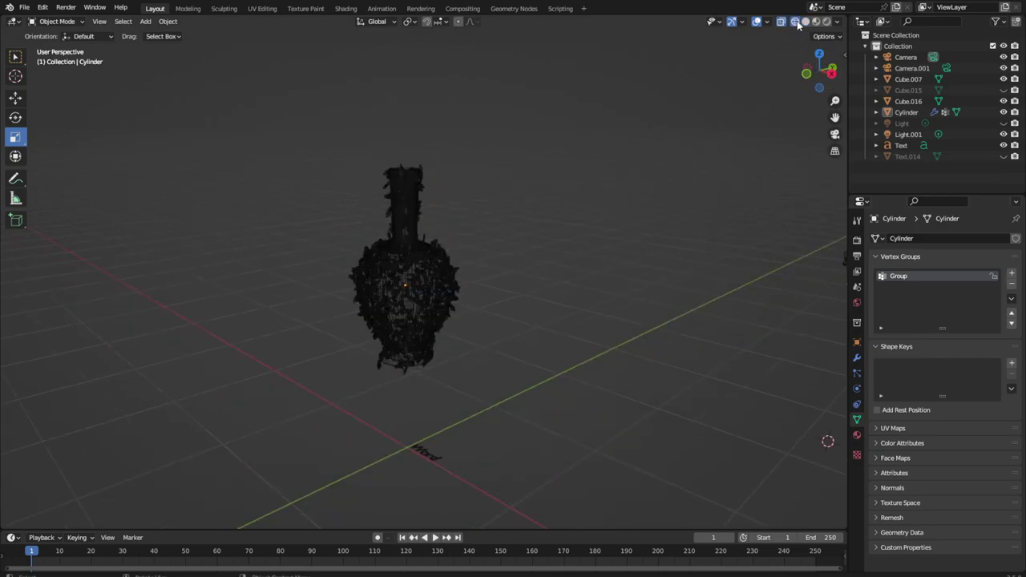
{"action": "left_click", "coordinate": [805, 22]}
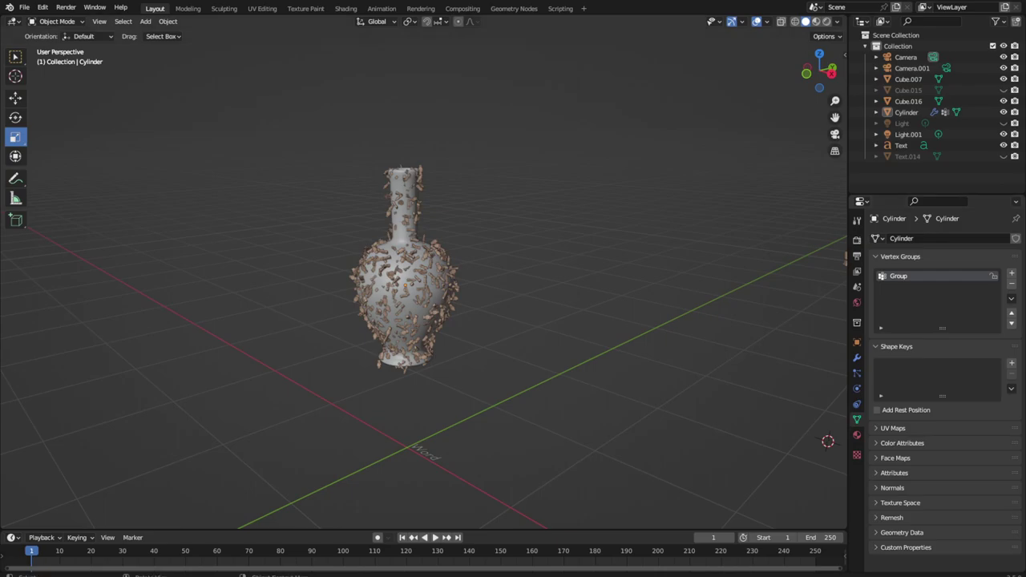
{"action": "left_click", "coordinate": [514, 8]}
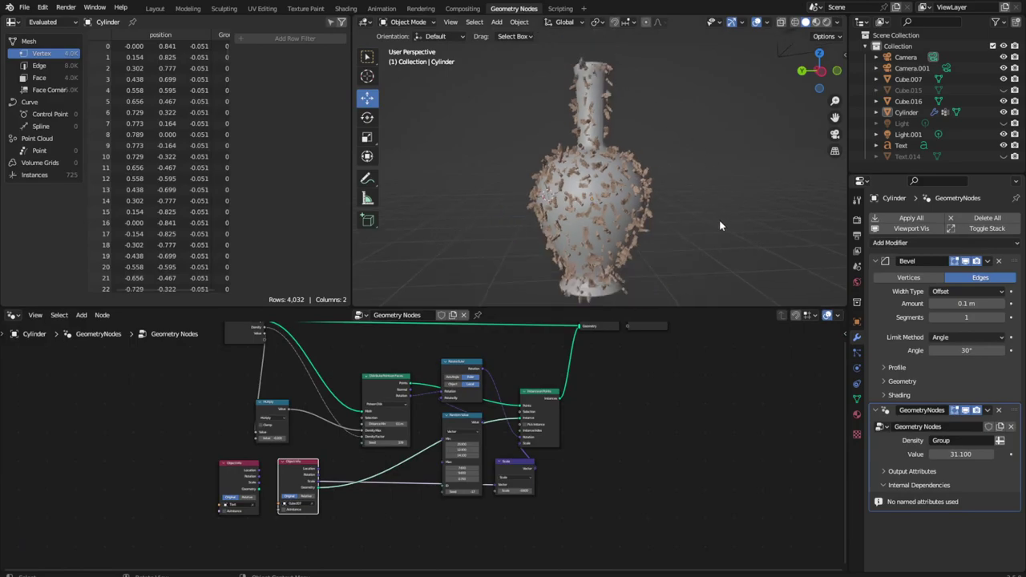
{"action": "key", "text": "Home"}
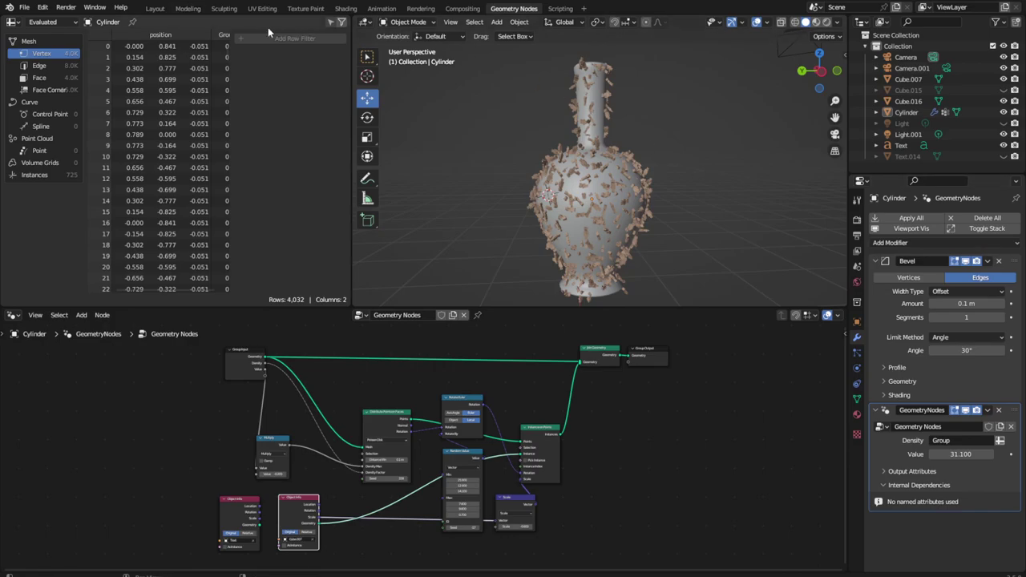
{"action": "left_click", "coordinate": [155, 8]}
{"action": "scroll", "coordinate": [565, 289], "scroll_direction": "up", "scroll_amount": 2}
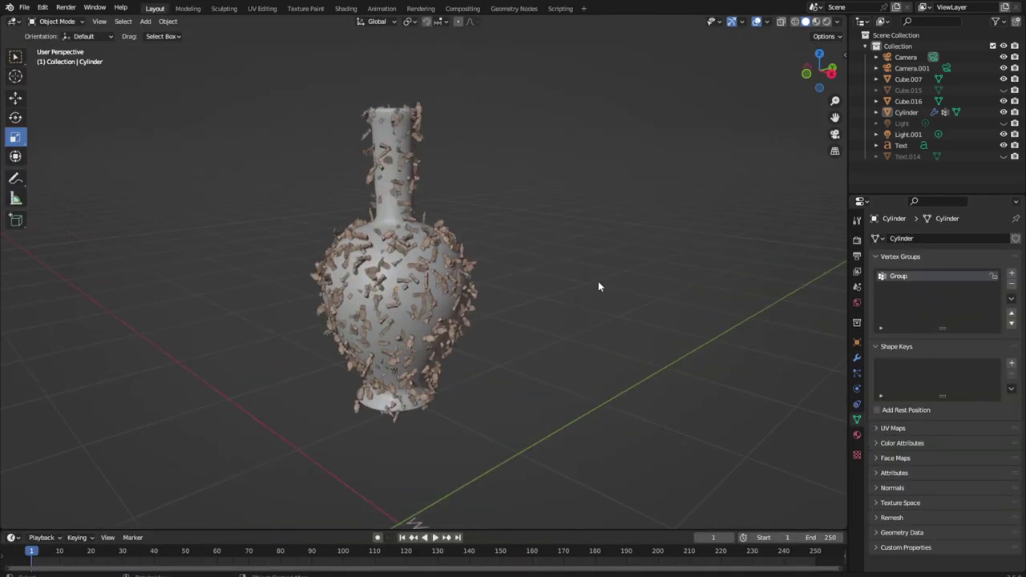